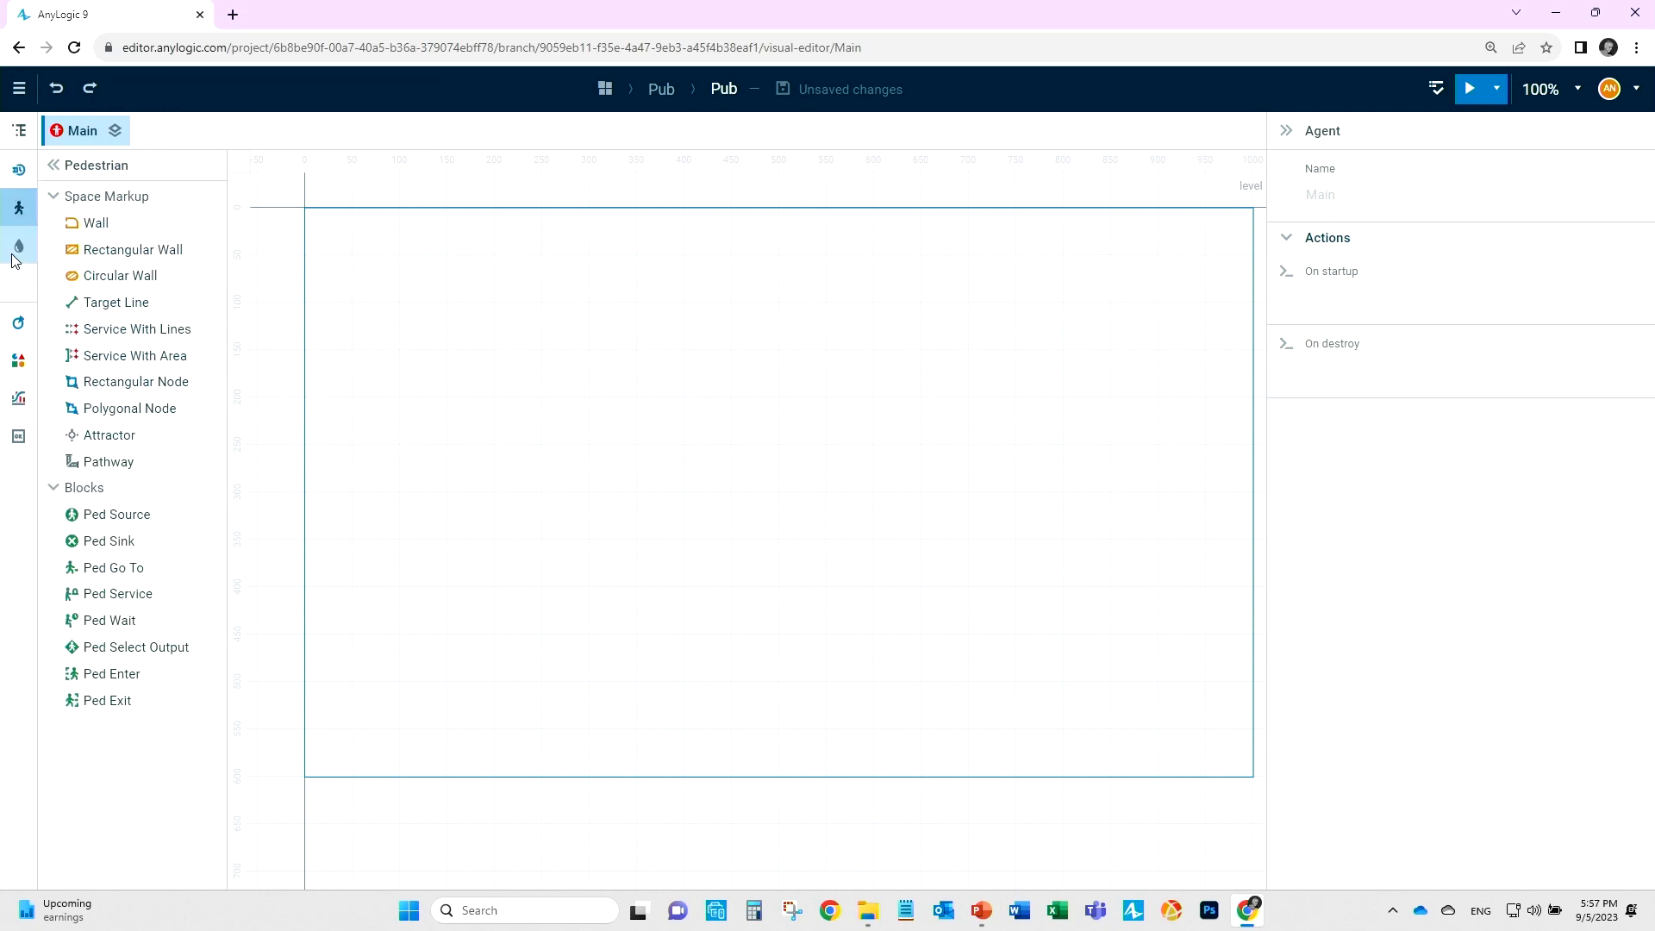
Insert the pubfloorplan picture from the Downloads folder as an image on the Main canvas.
click(18, 360)
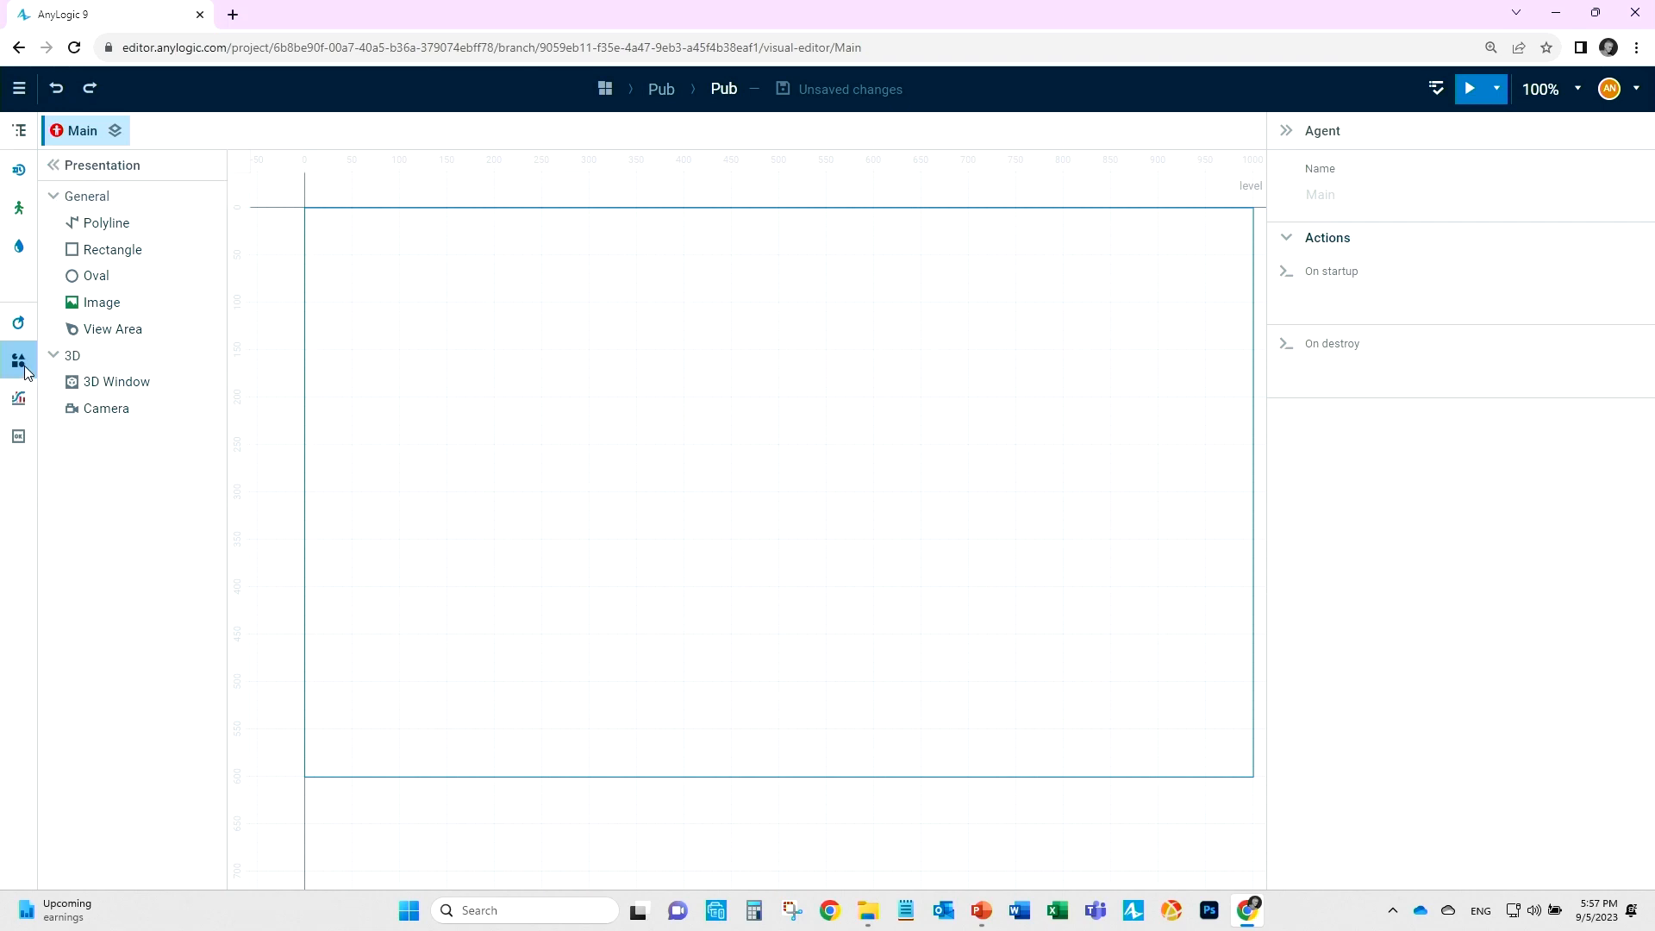
click(82, 307)
click(456, 313)
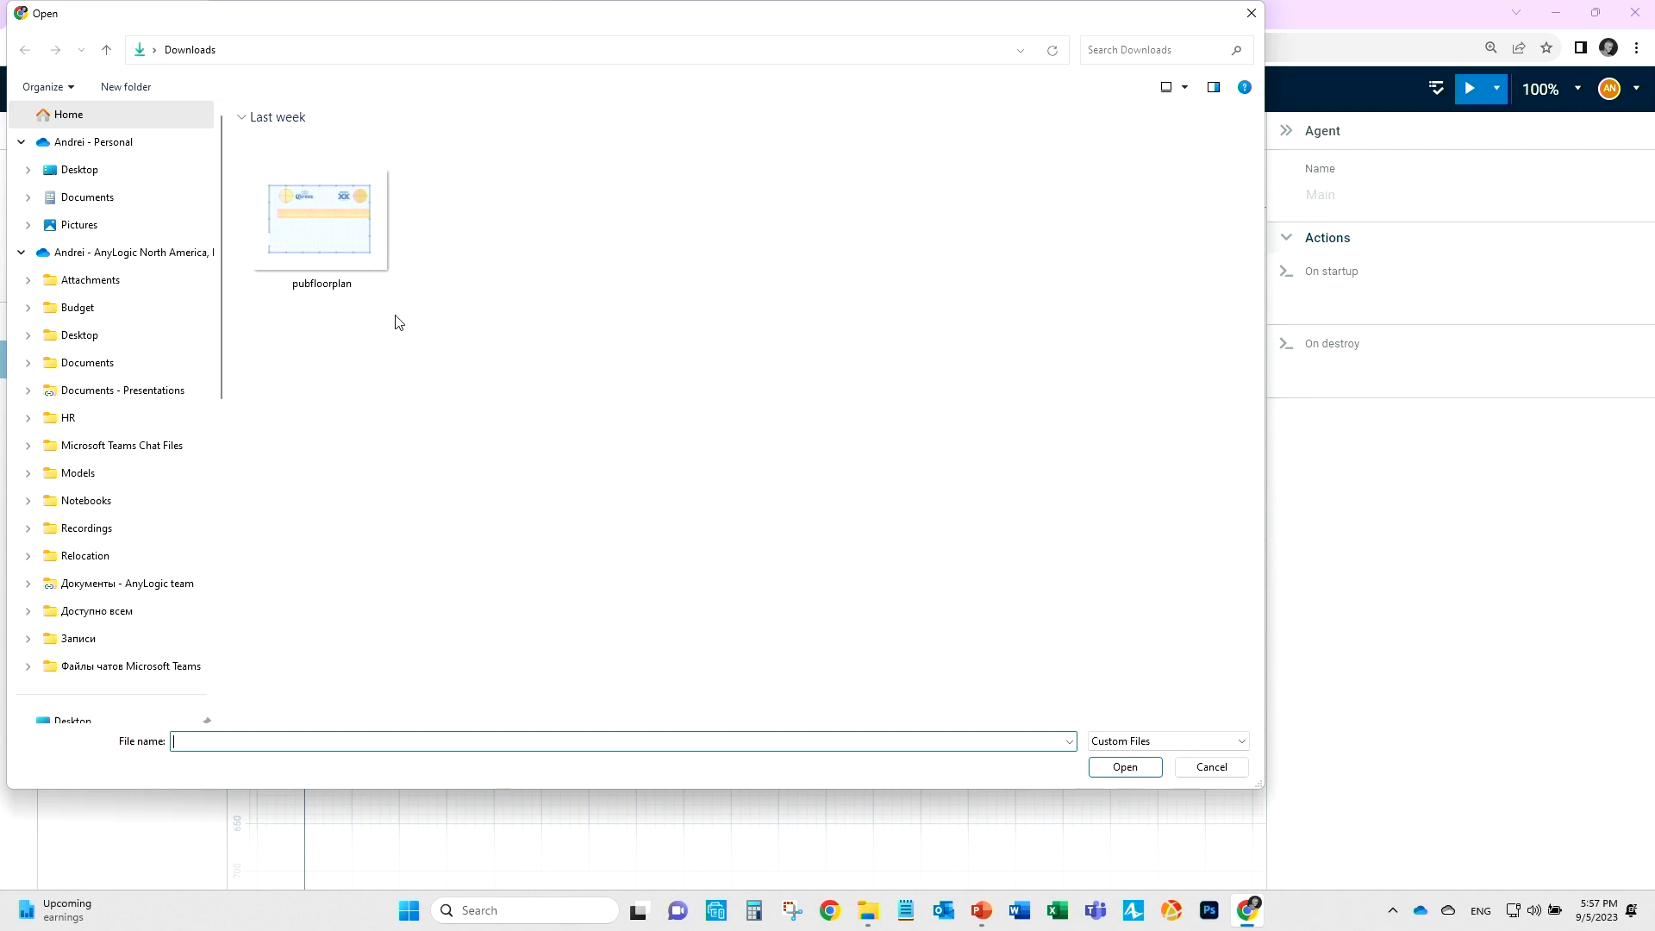
double_click(335, 231)
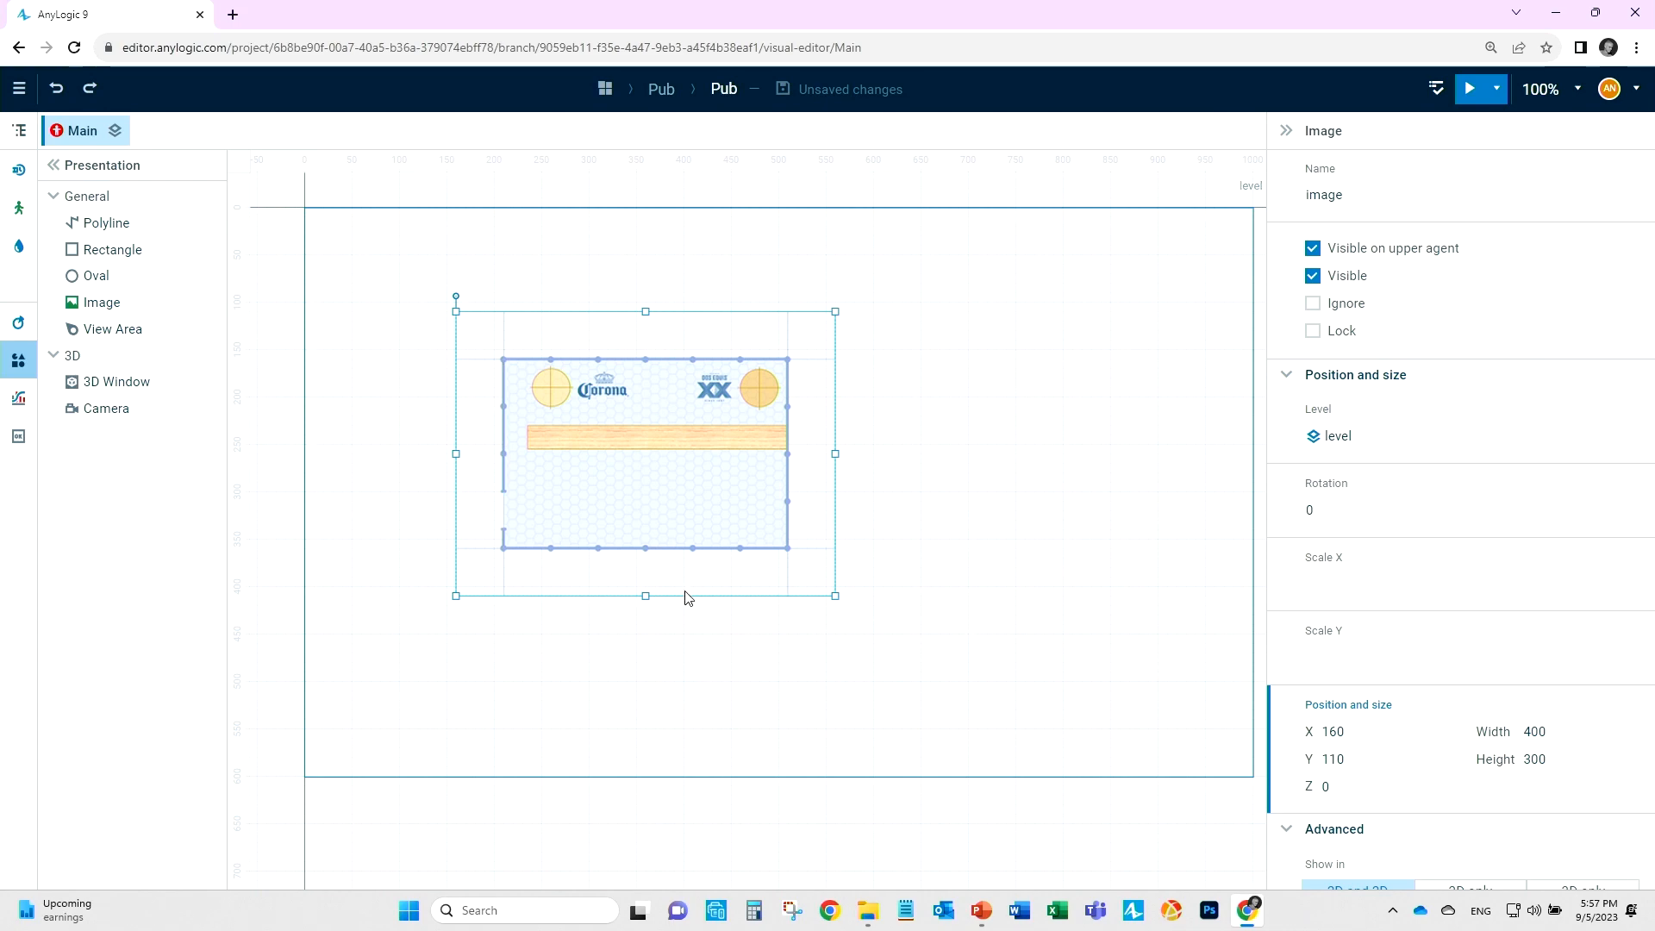
Move the floor plan image to the canvas origin at X 0, Y 0 and lock it.
drag(687, 510, 541, 401)
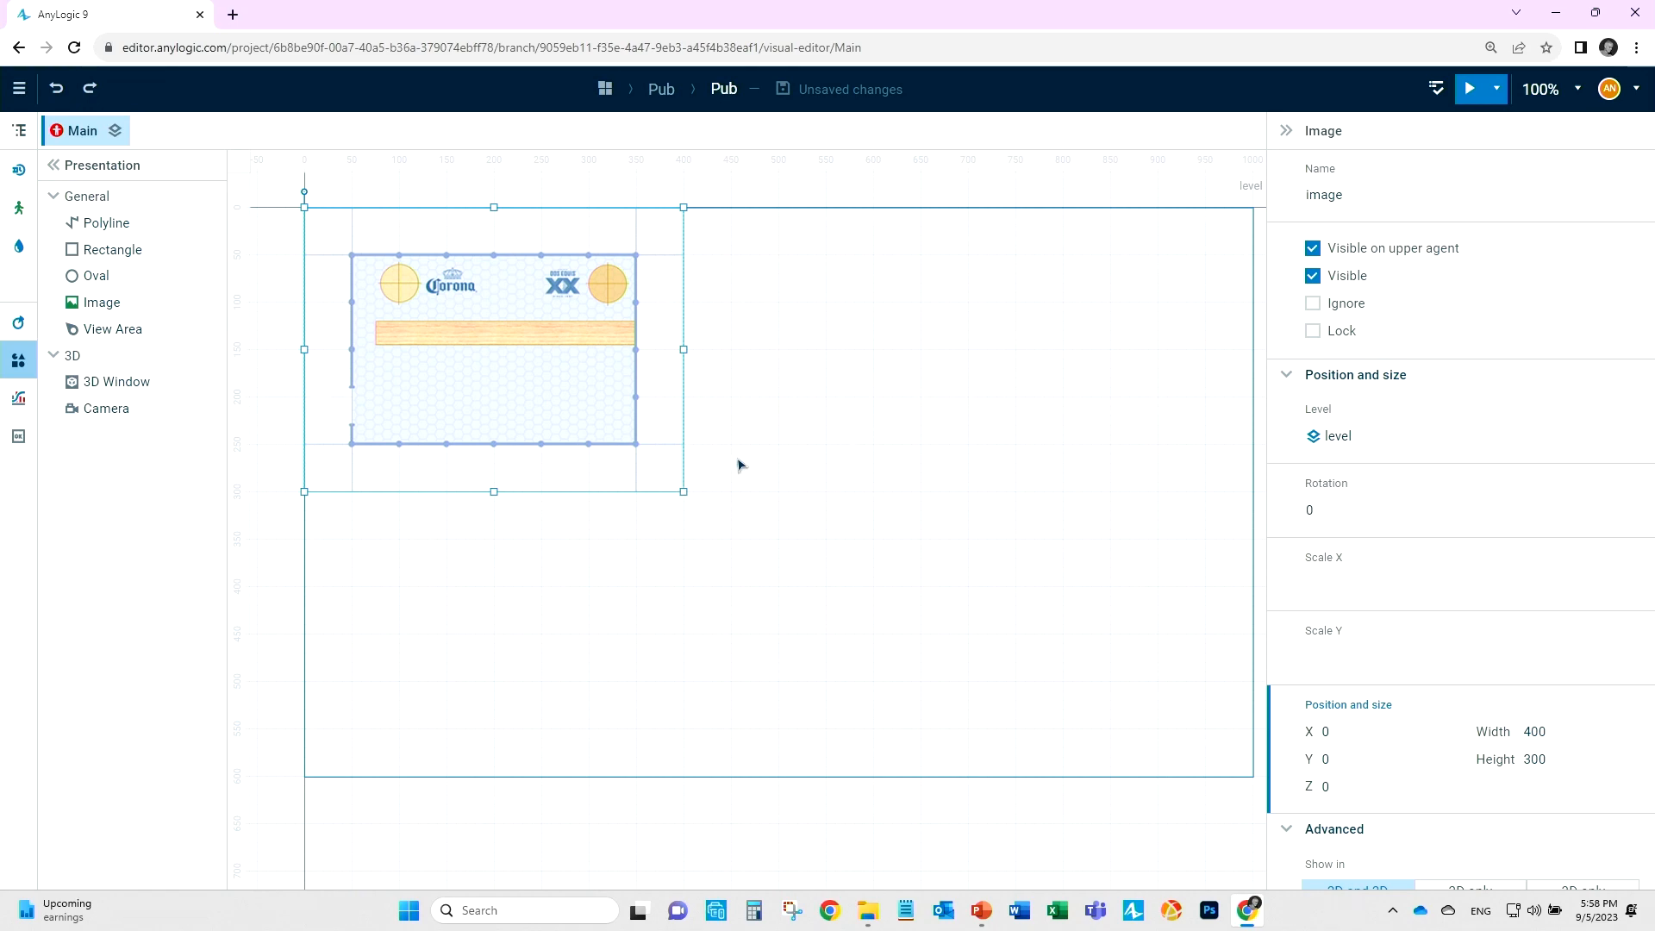
drag(841, 377, 920, 404)
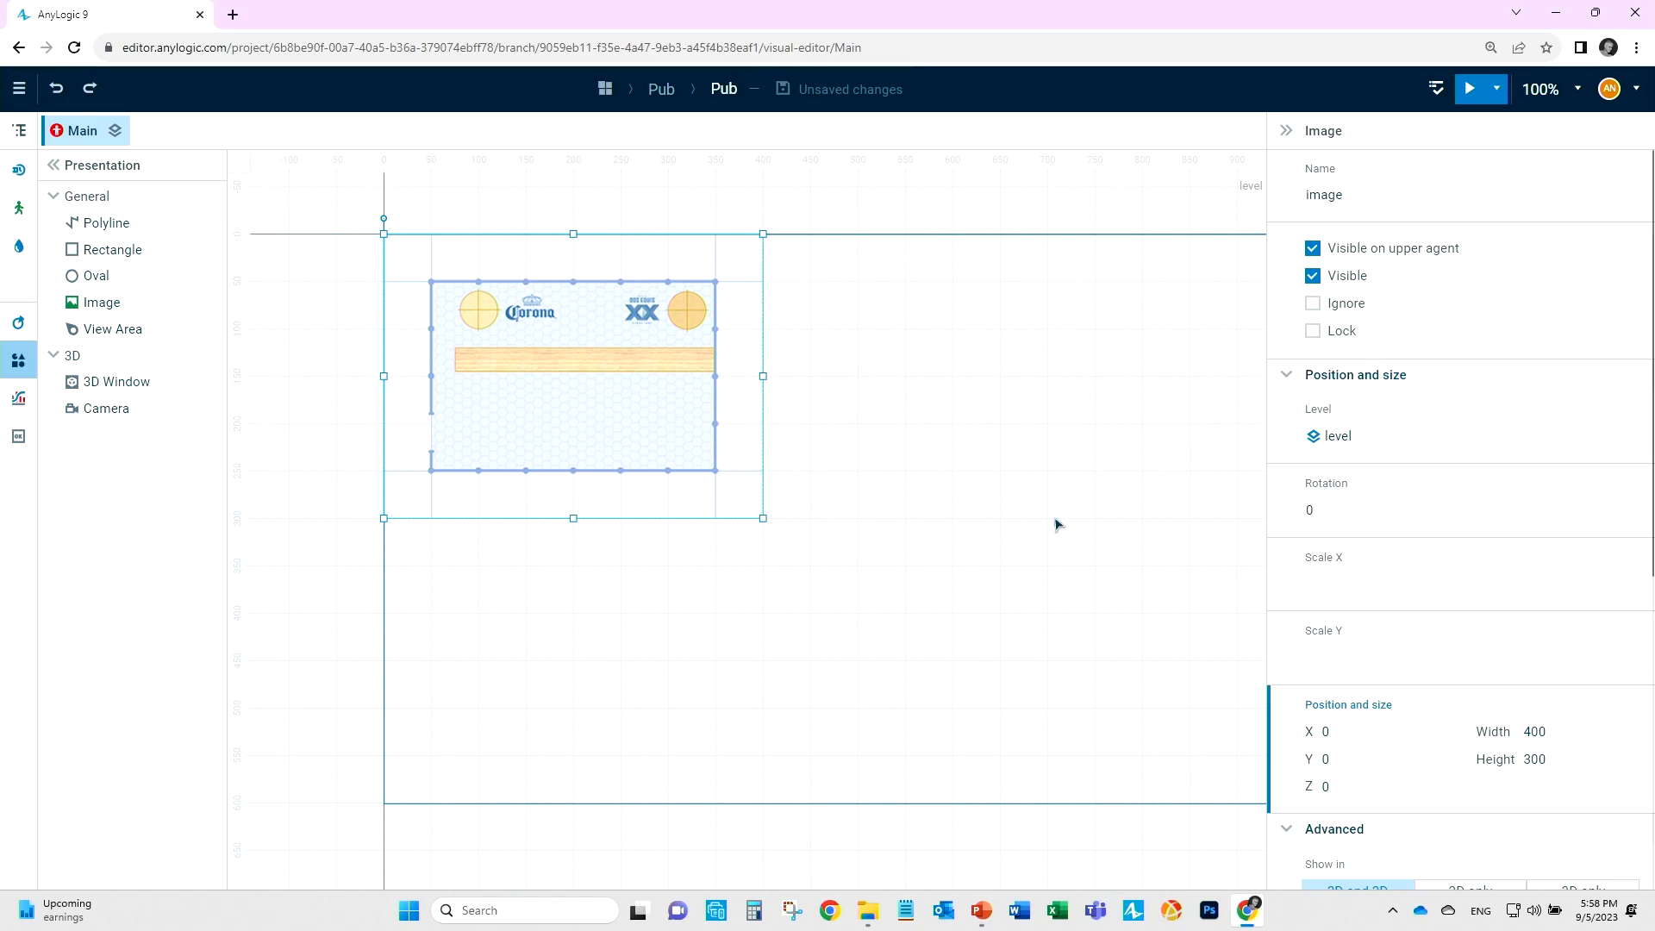
click(1314, 334)
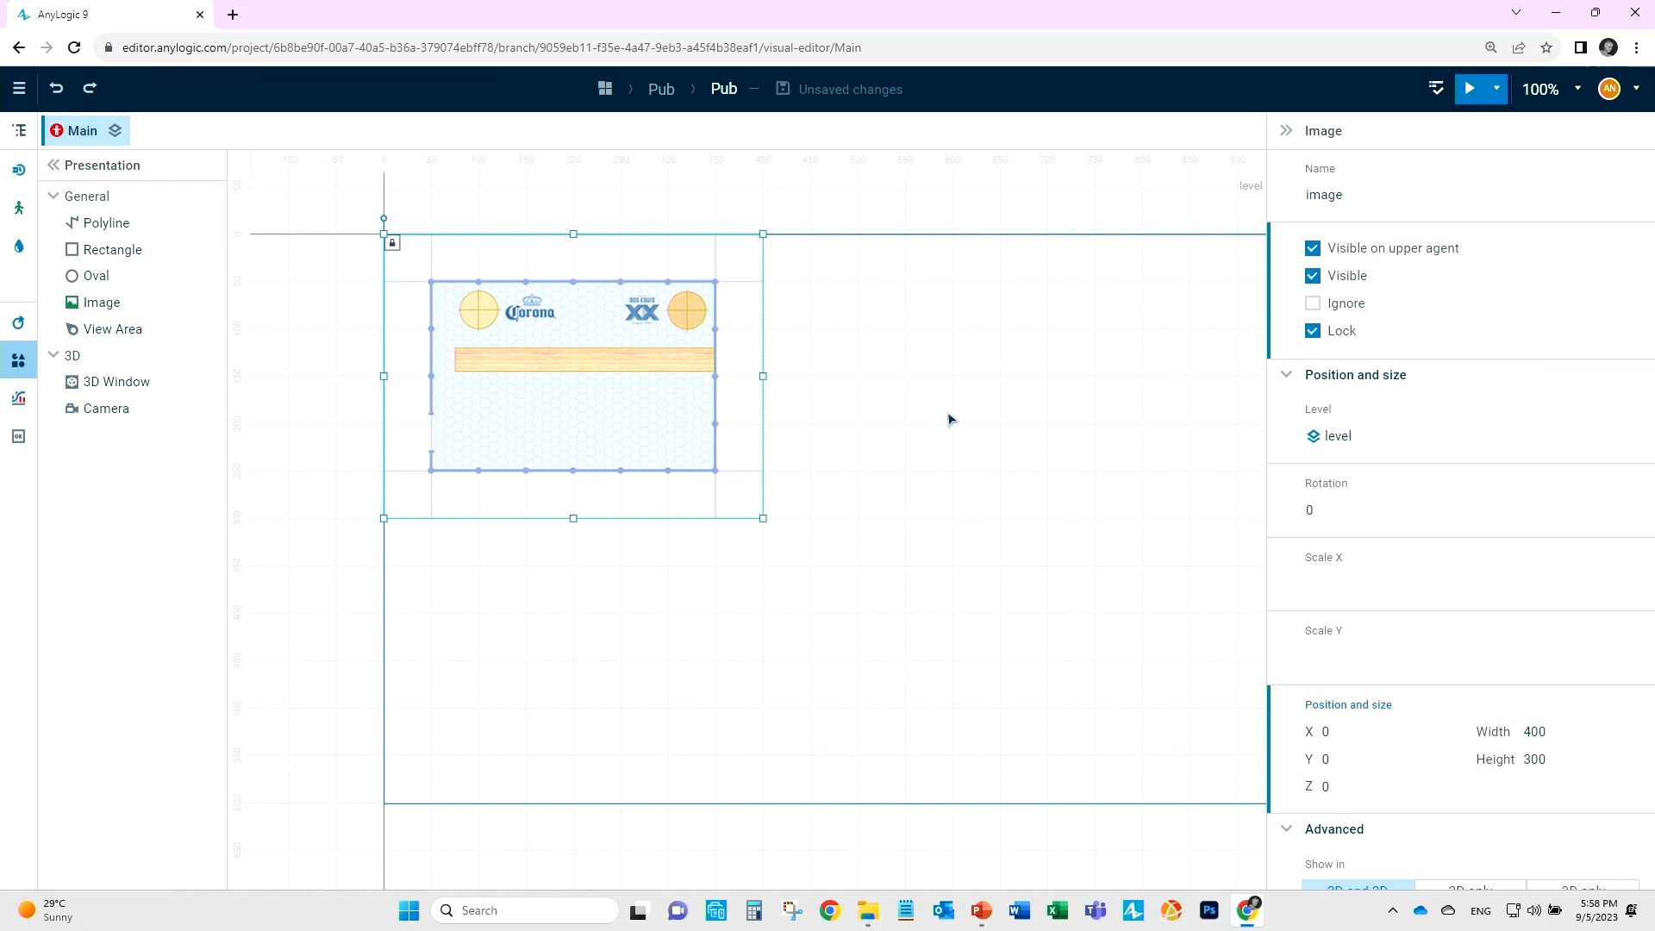
click(1134, 392)
drag(827, 409, 603, 522)
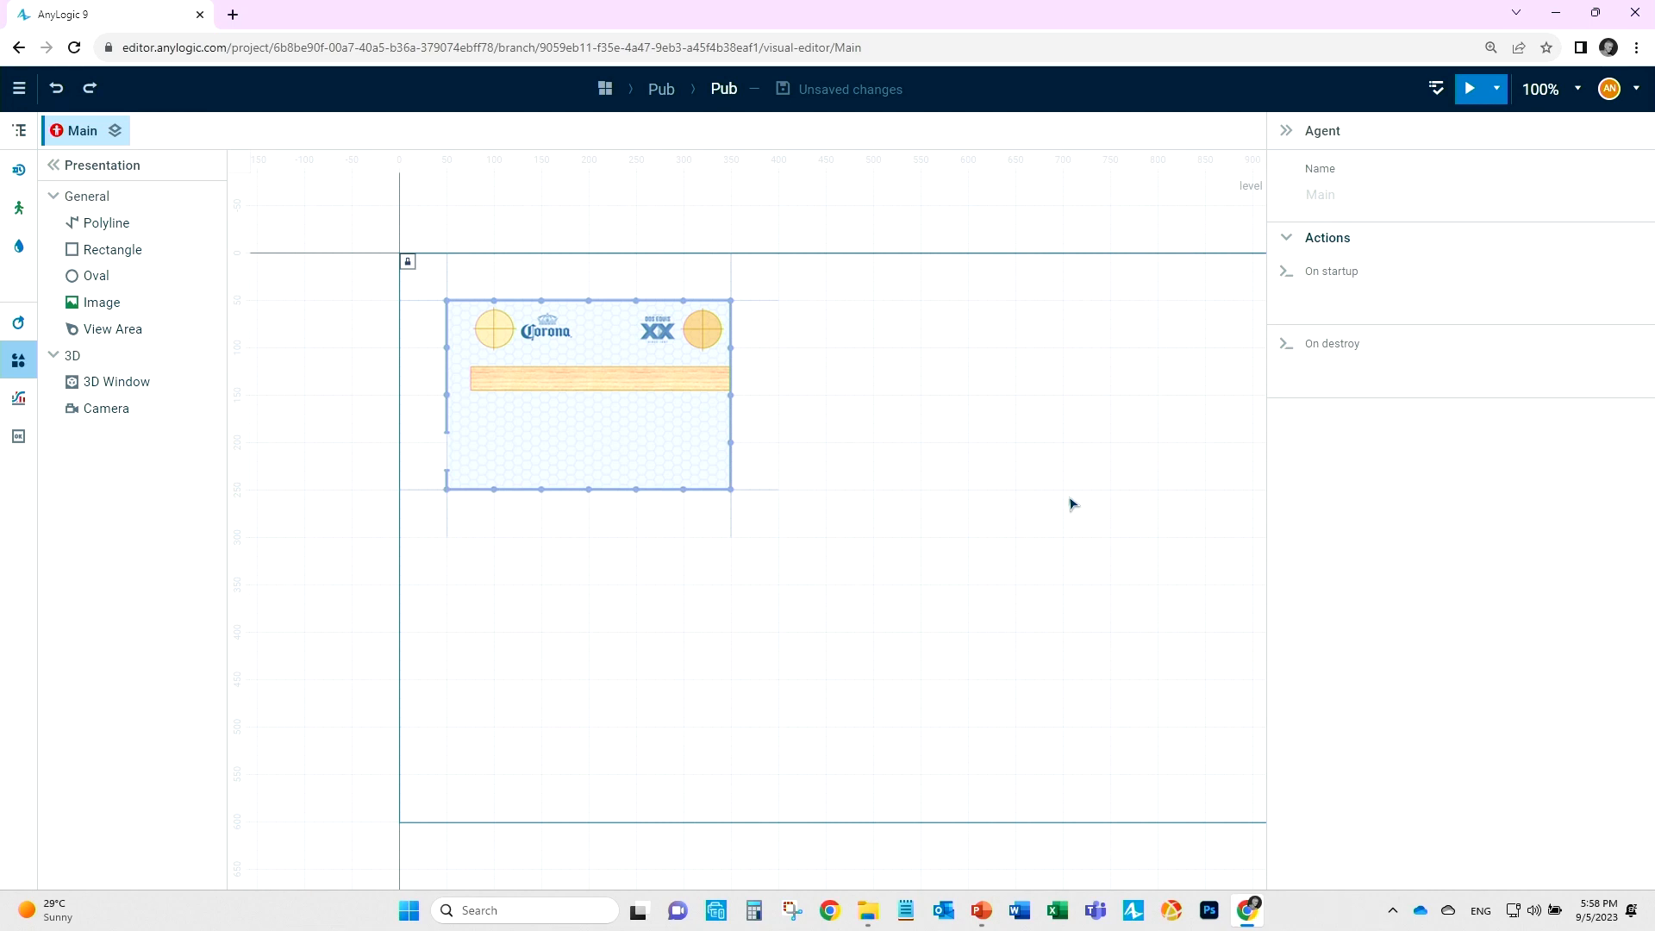
Switch the browser to full-screen display.
key(F11)
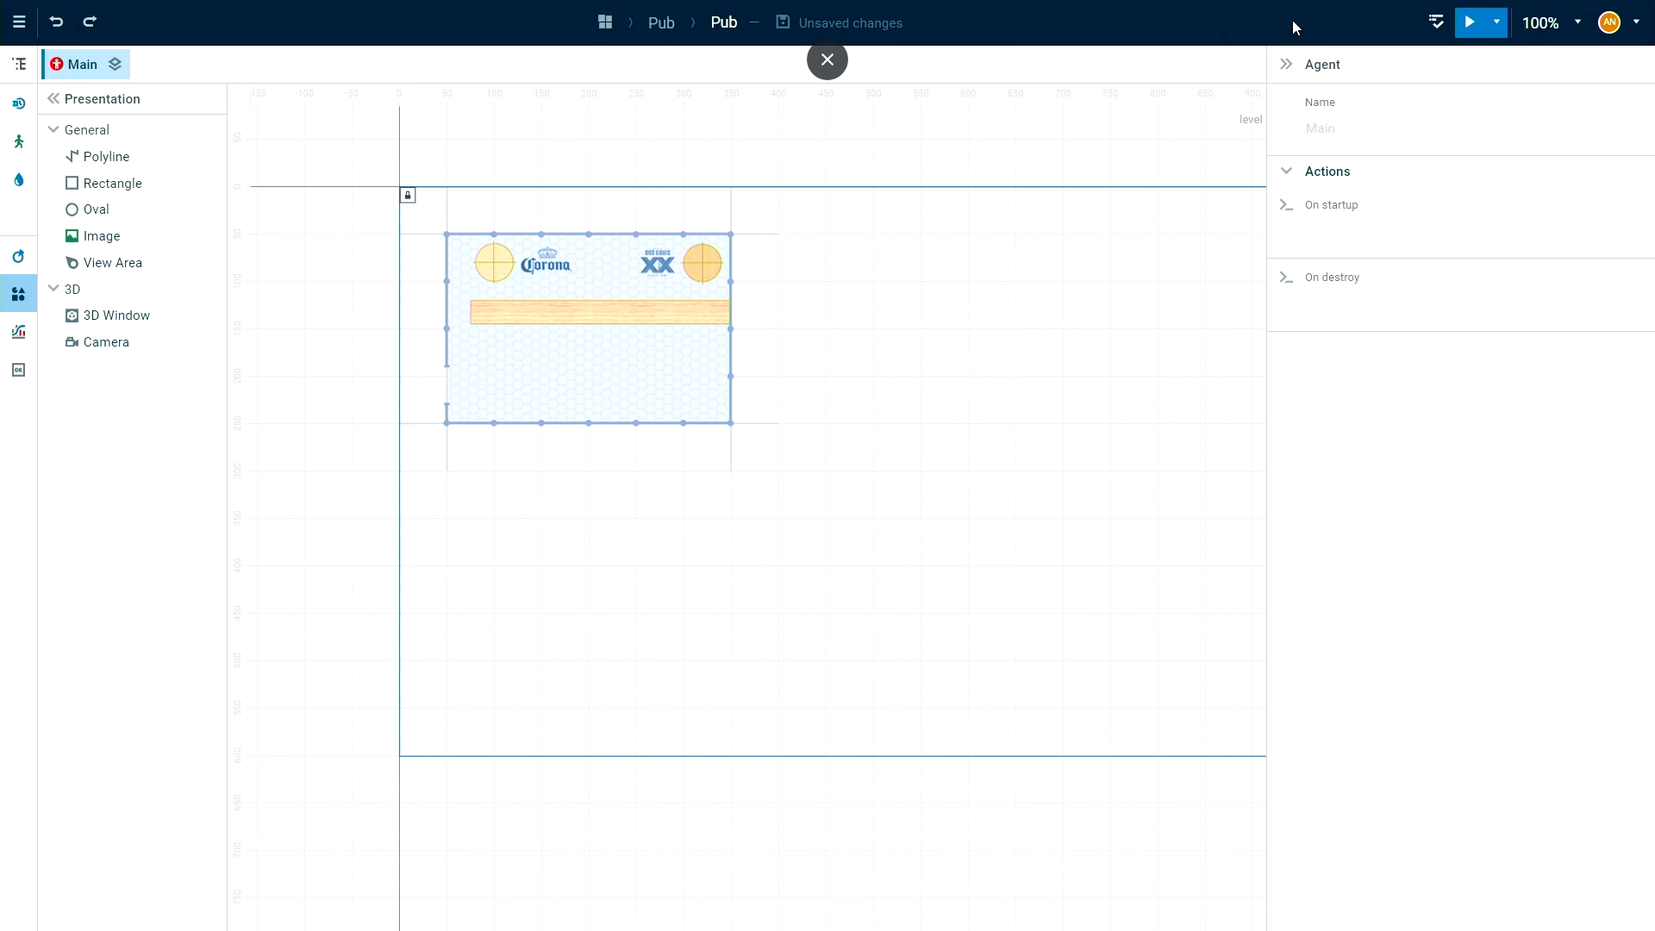
key(ctrl+plus)
key(ctrl+plus)
key(ctrl+plus)
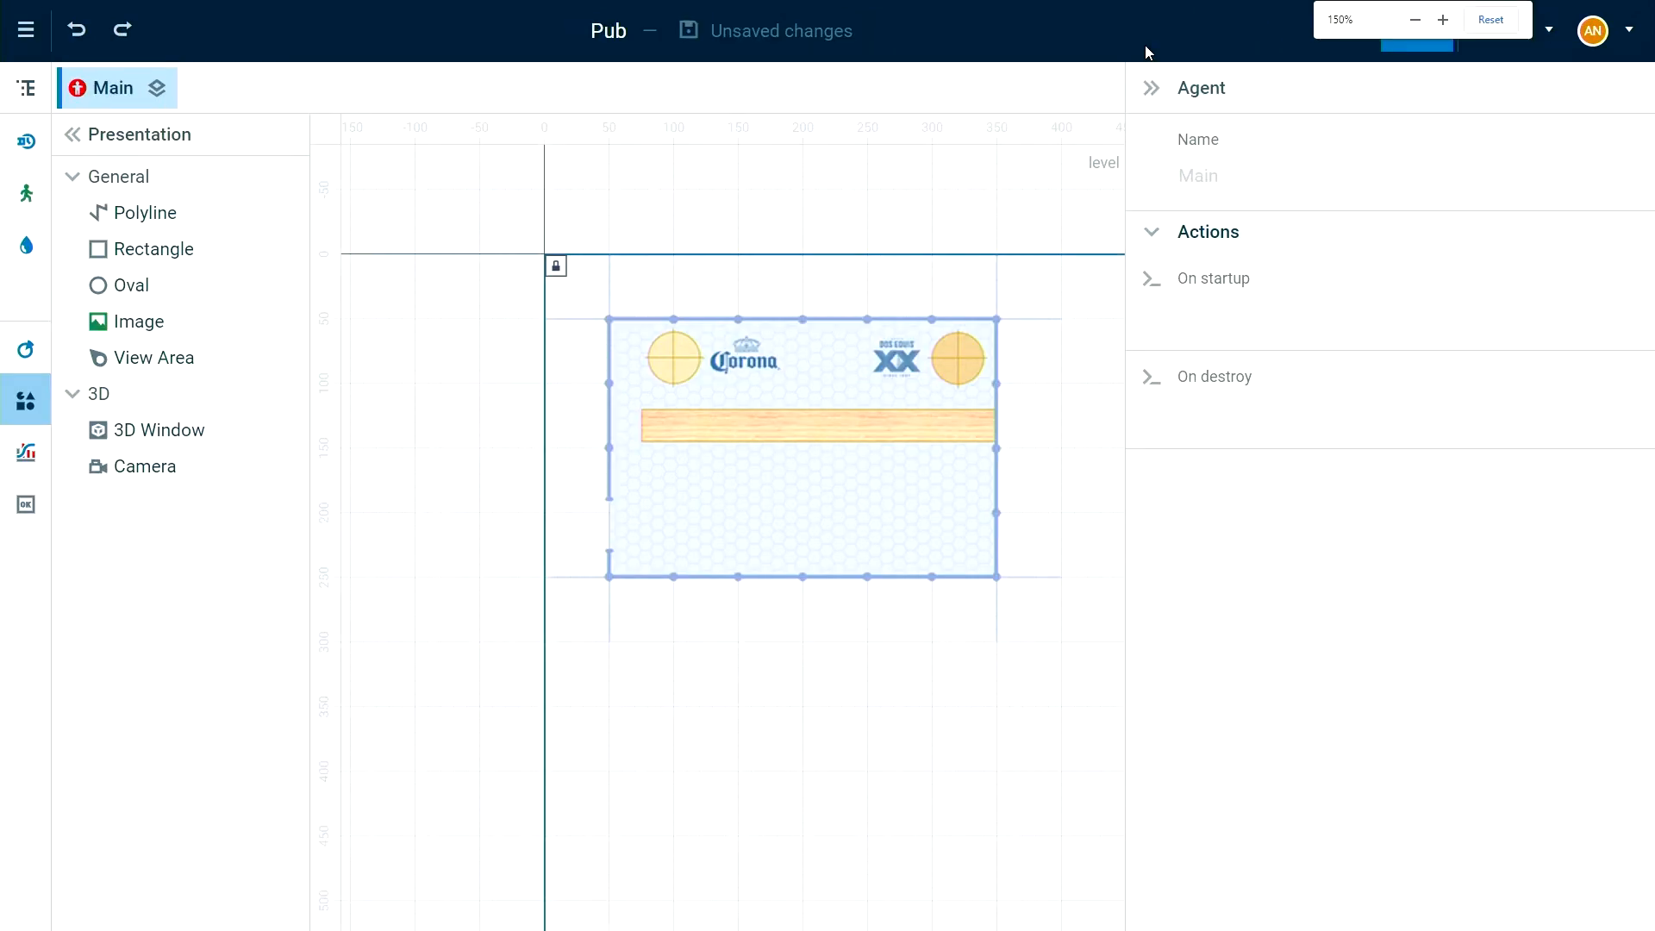
key(ctrl+plus)
key(ctrl+plus)
key(ctrl+minus)
key(ctrl+minus)
key(ctrl+minus)
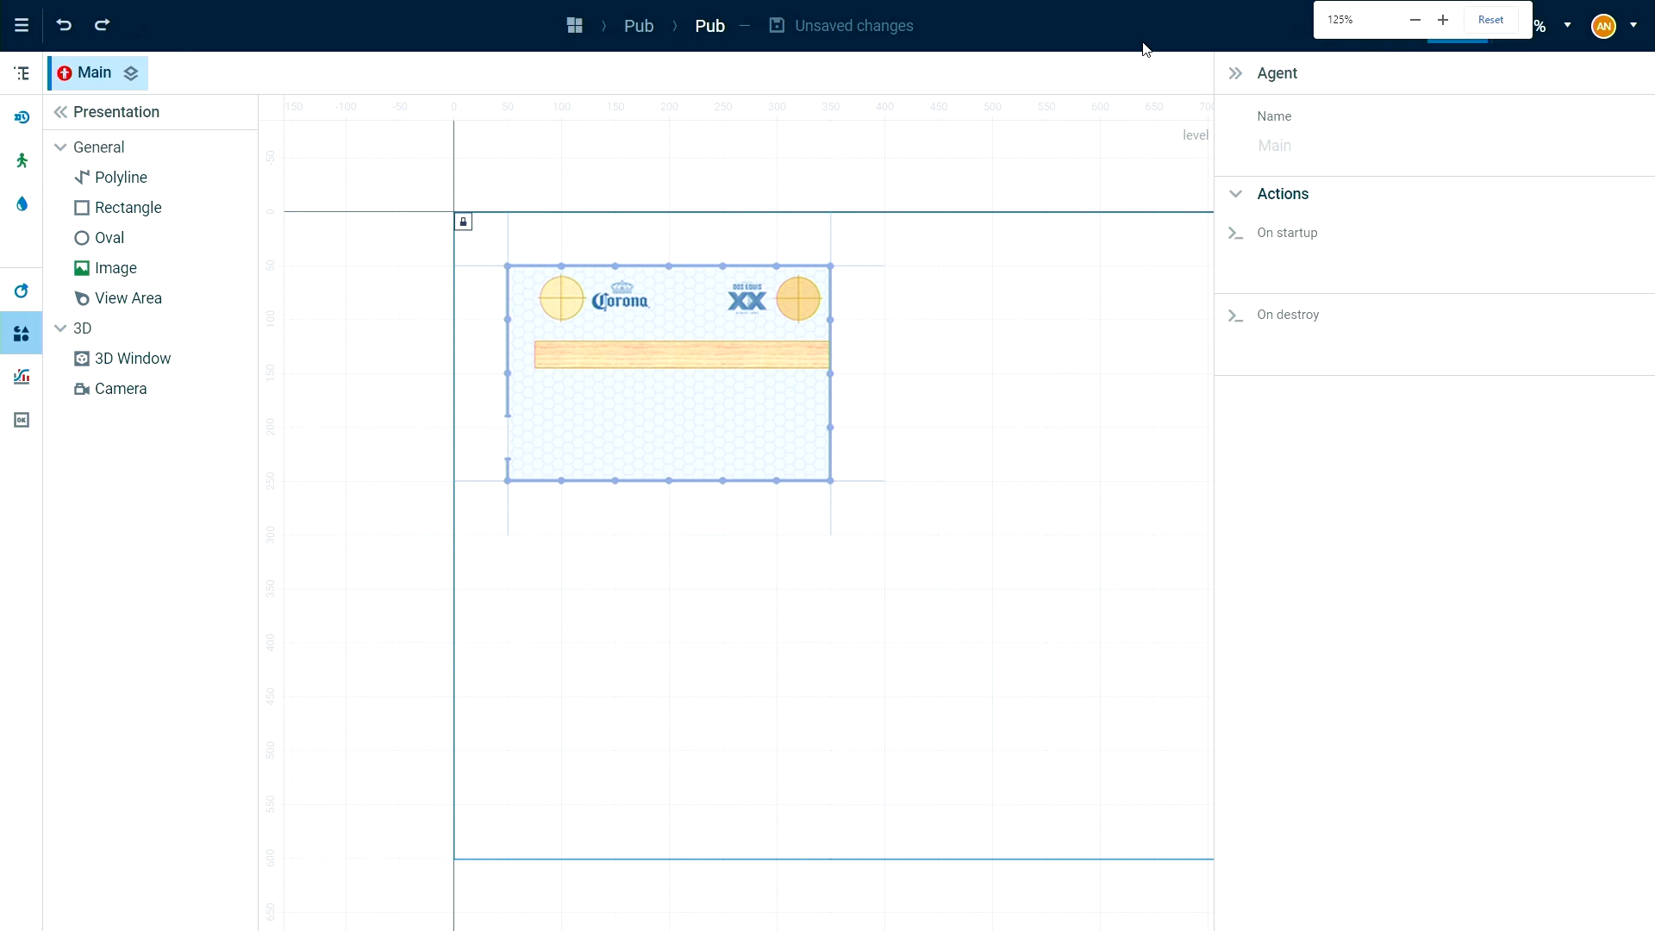
key(ctrl+plus)
key(ctrl+minus)
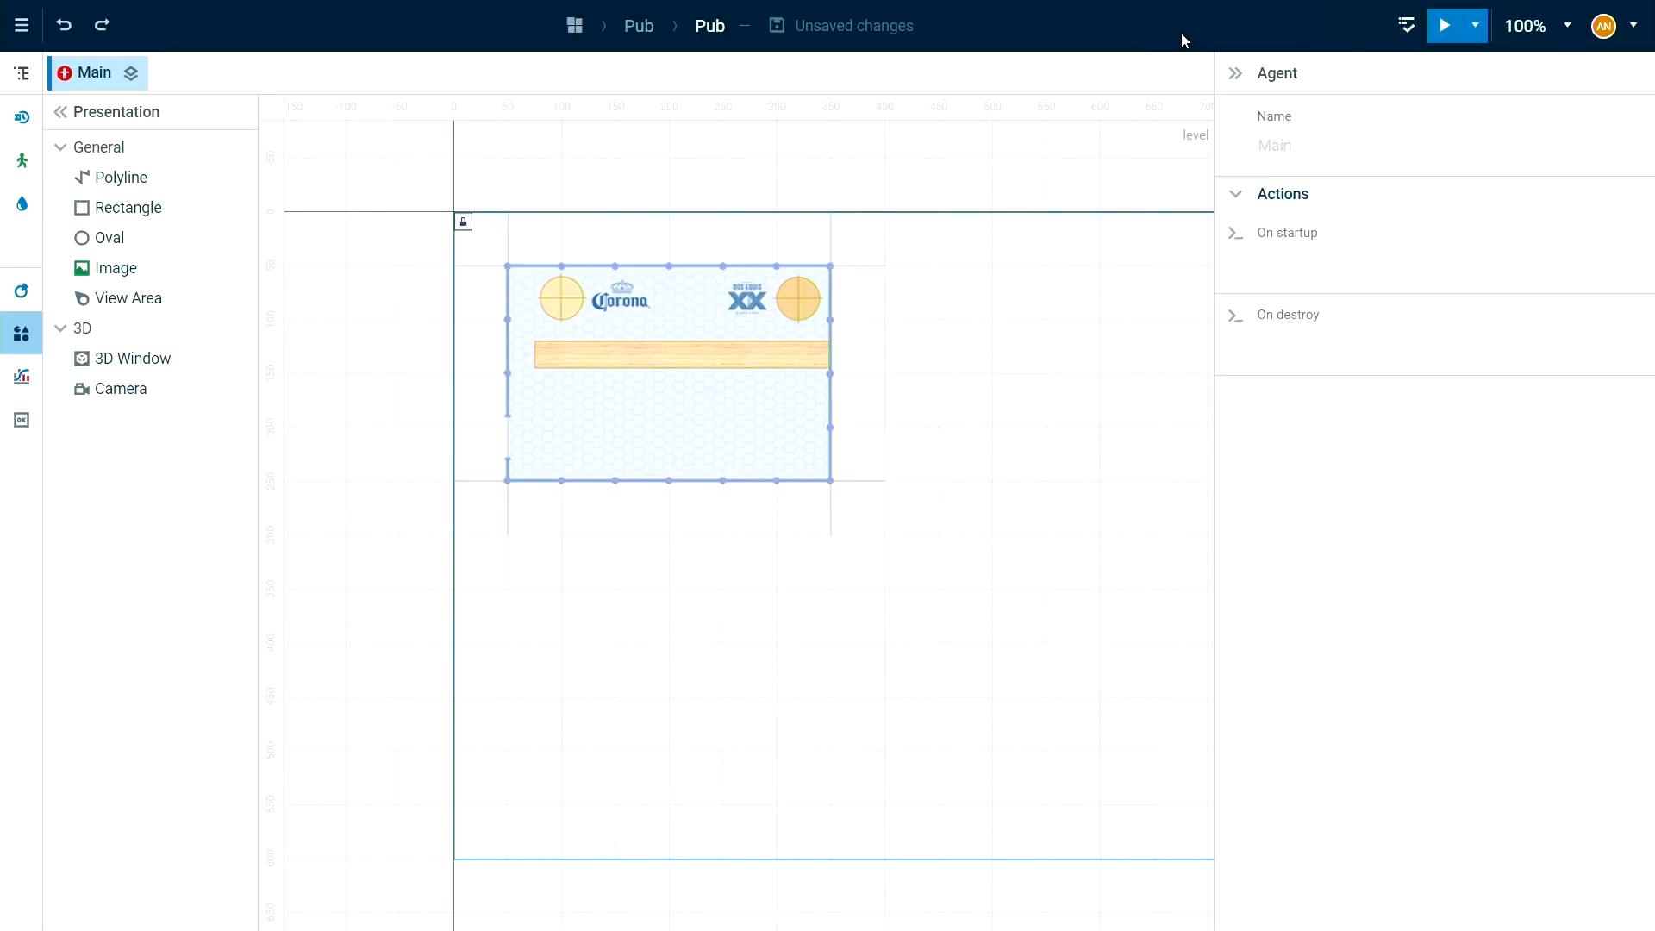
key(ctrl+plus)
key(ctrl+minus)
key(ctrl+minus)
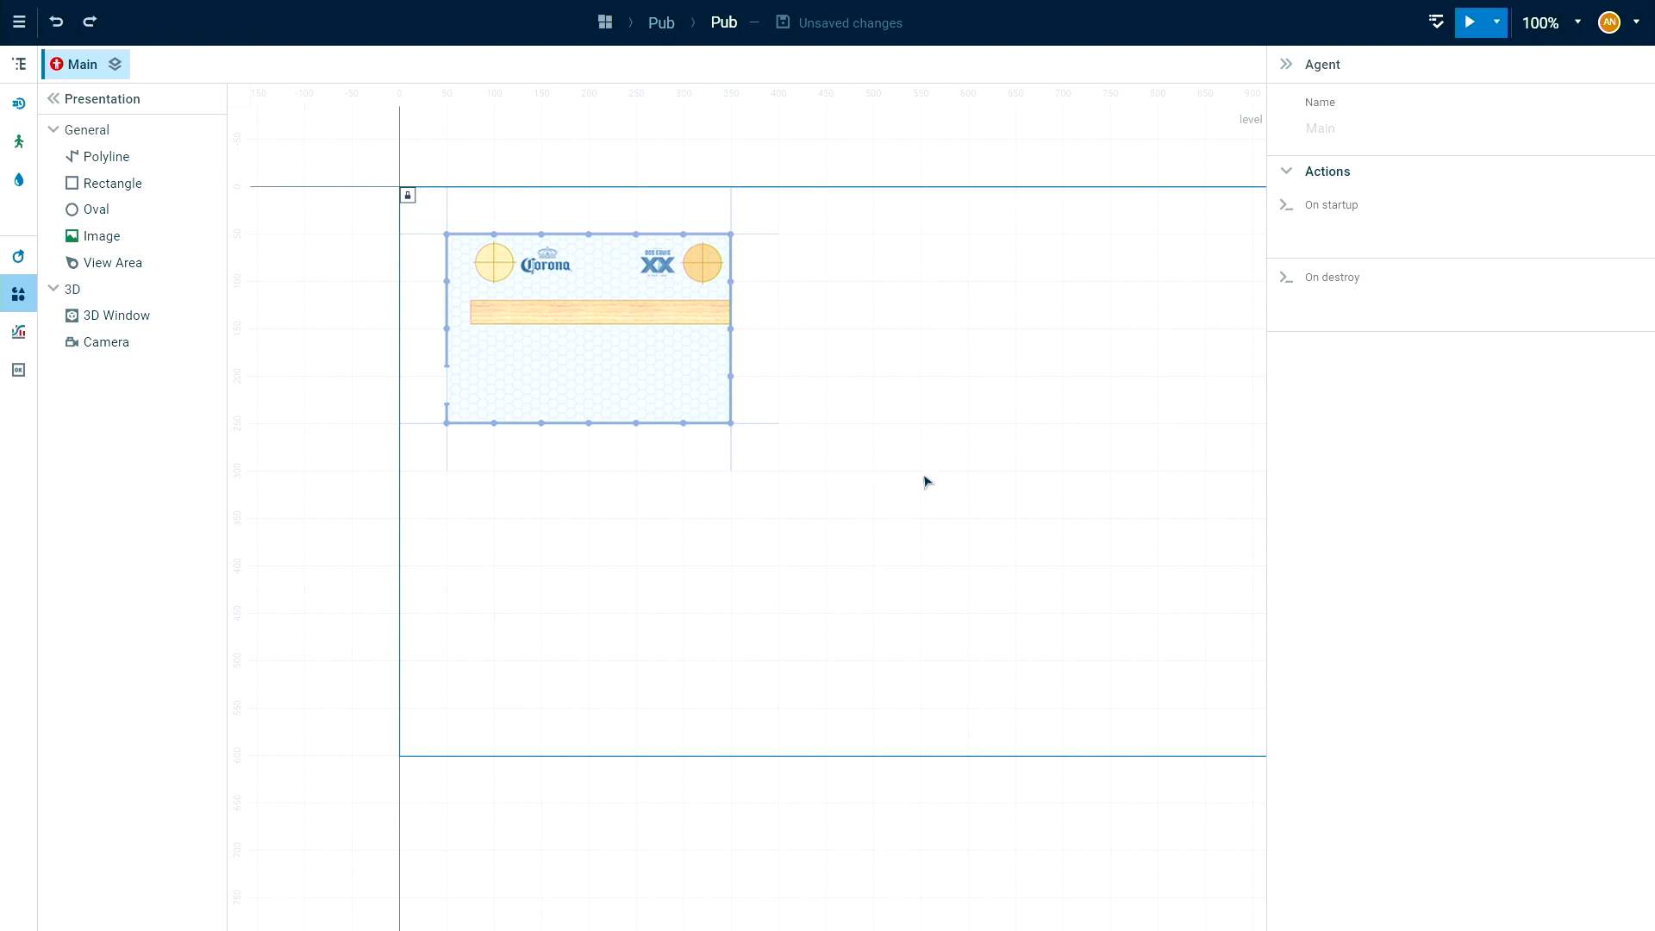
scroll(900, 470, up, 3)
scroll(899, 469, down, 2)
scroll(899, 471, up, 2)
scroll(899, 470, down, 3)
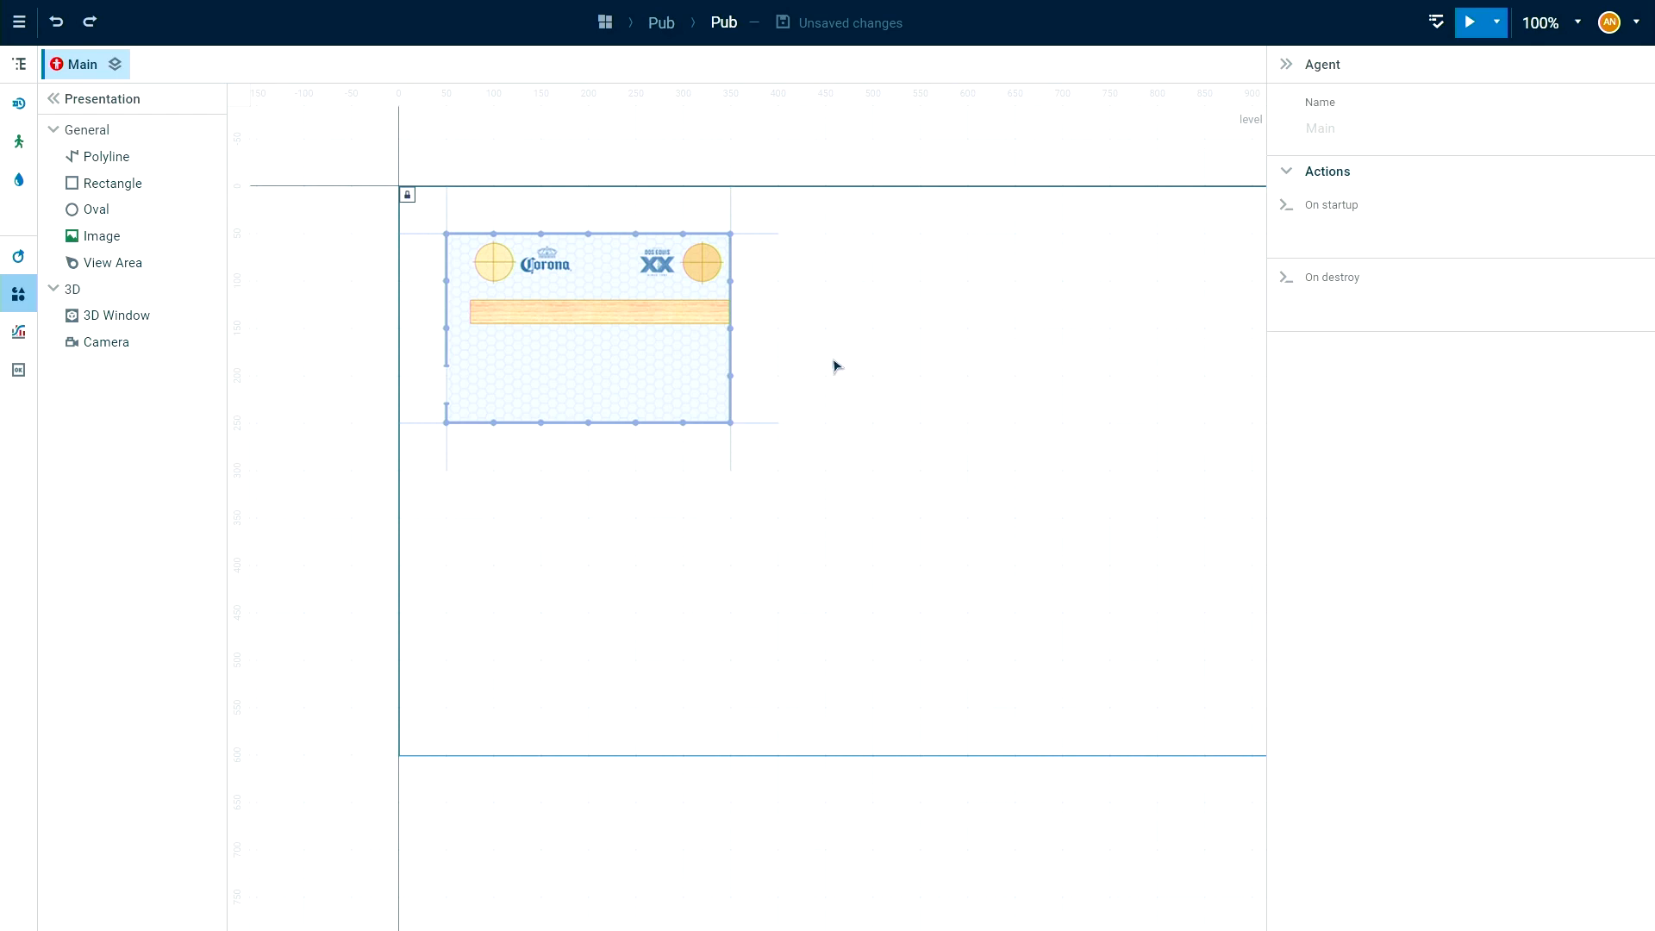
scroll(878, 377, up, 4)
scroll(876, 370, down, 3)
scroll(876, 370, up, 4)
scroll(874, 371, down, 2)
Trace the pub's outer walls on the floor plan with one pedestrian Wall, leaving the entrance gap on the west side open.
drag(769, 318, 1148, 490)
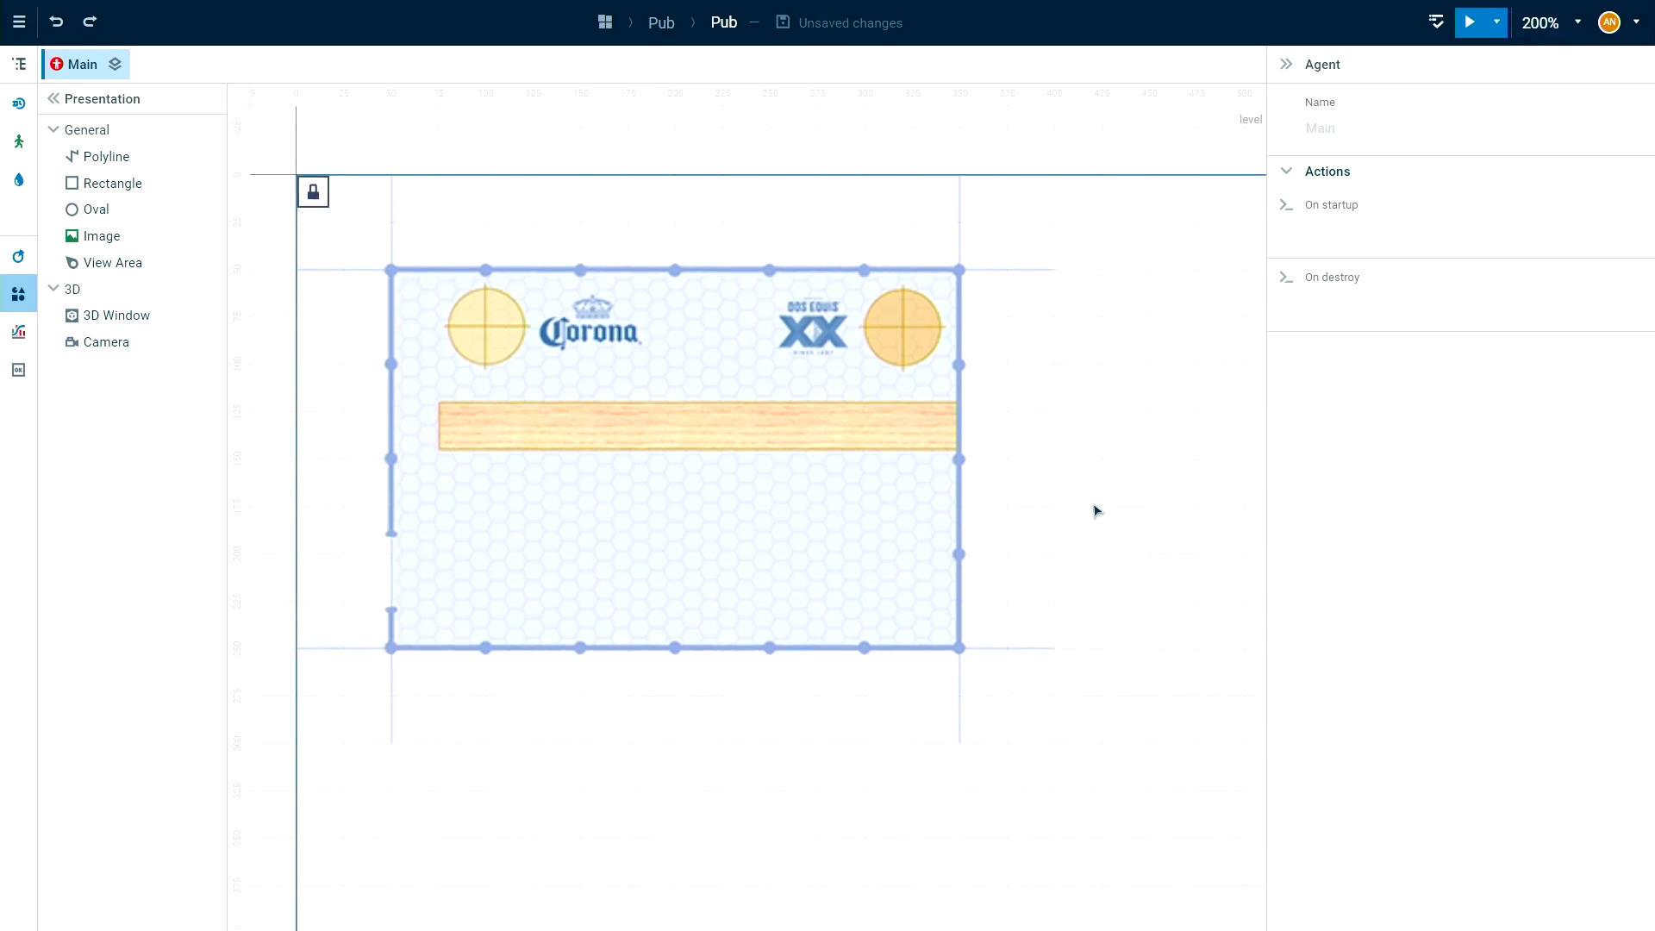
drag(1052, 563, 1044, 502)
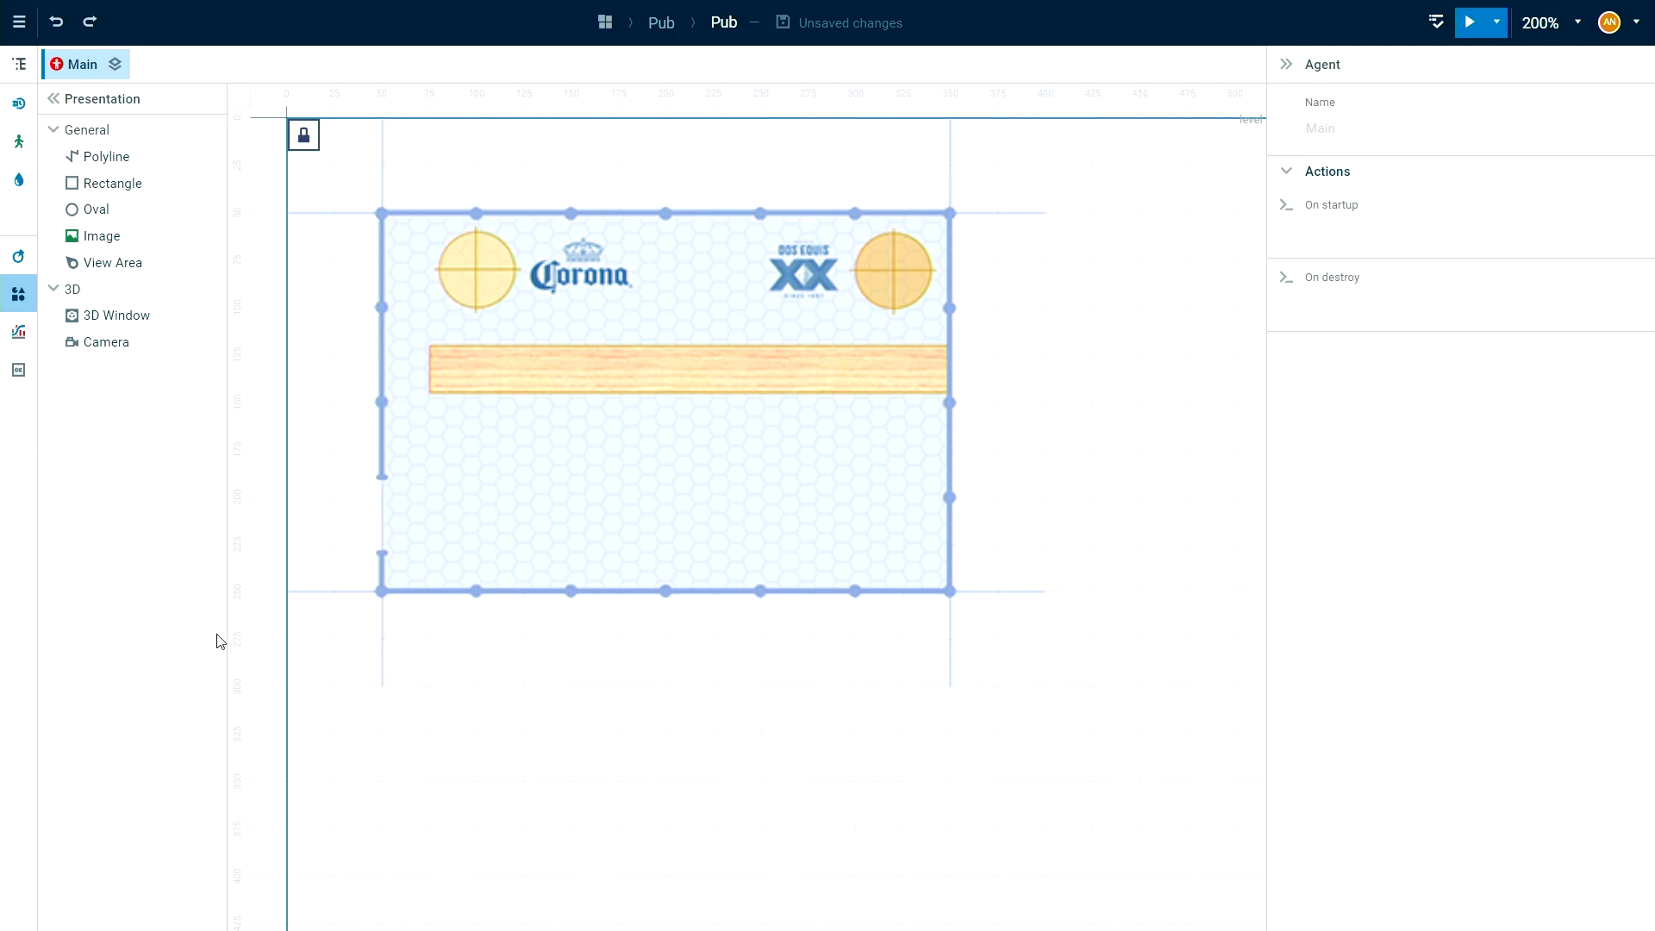
click(24, 146)
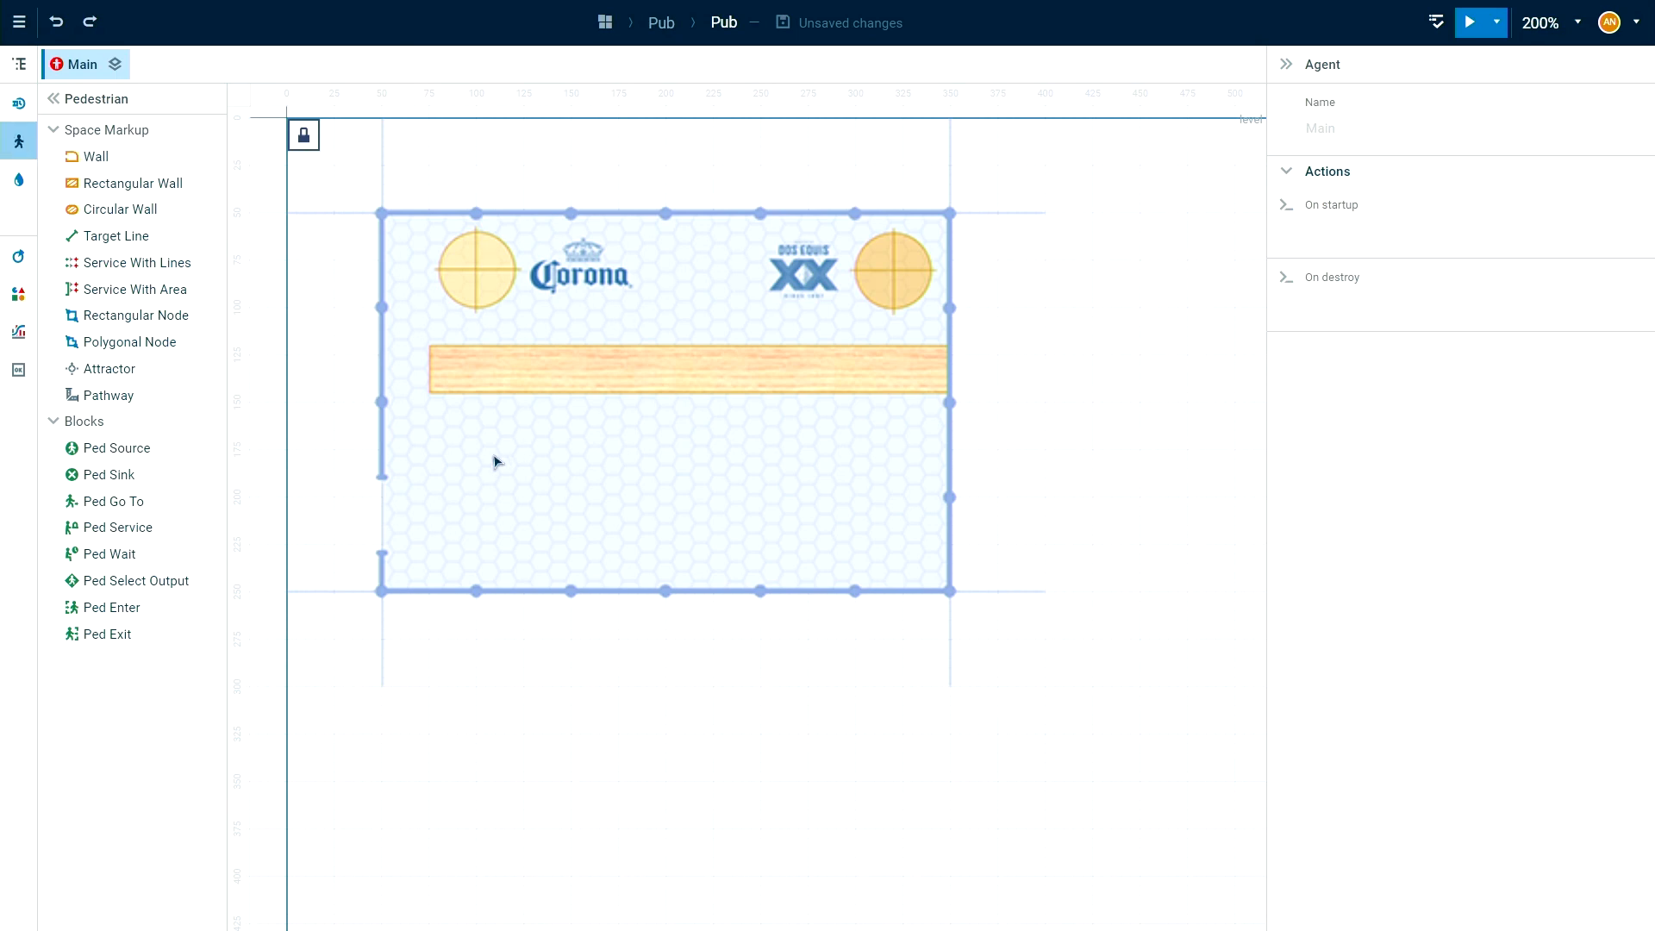
click(74, 157)
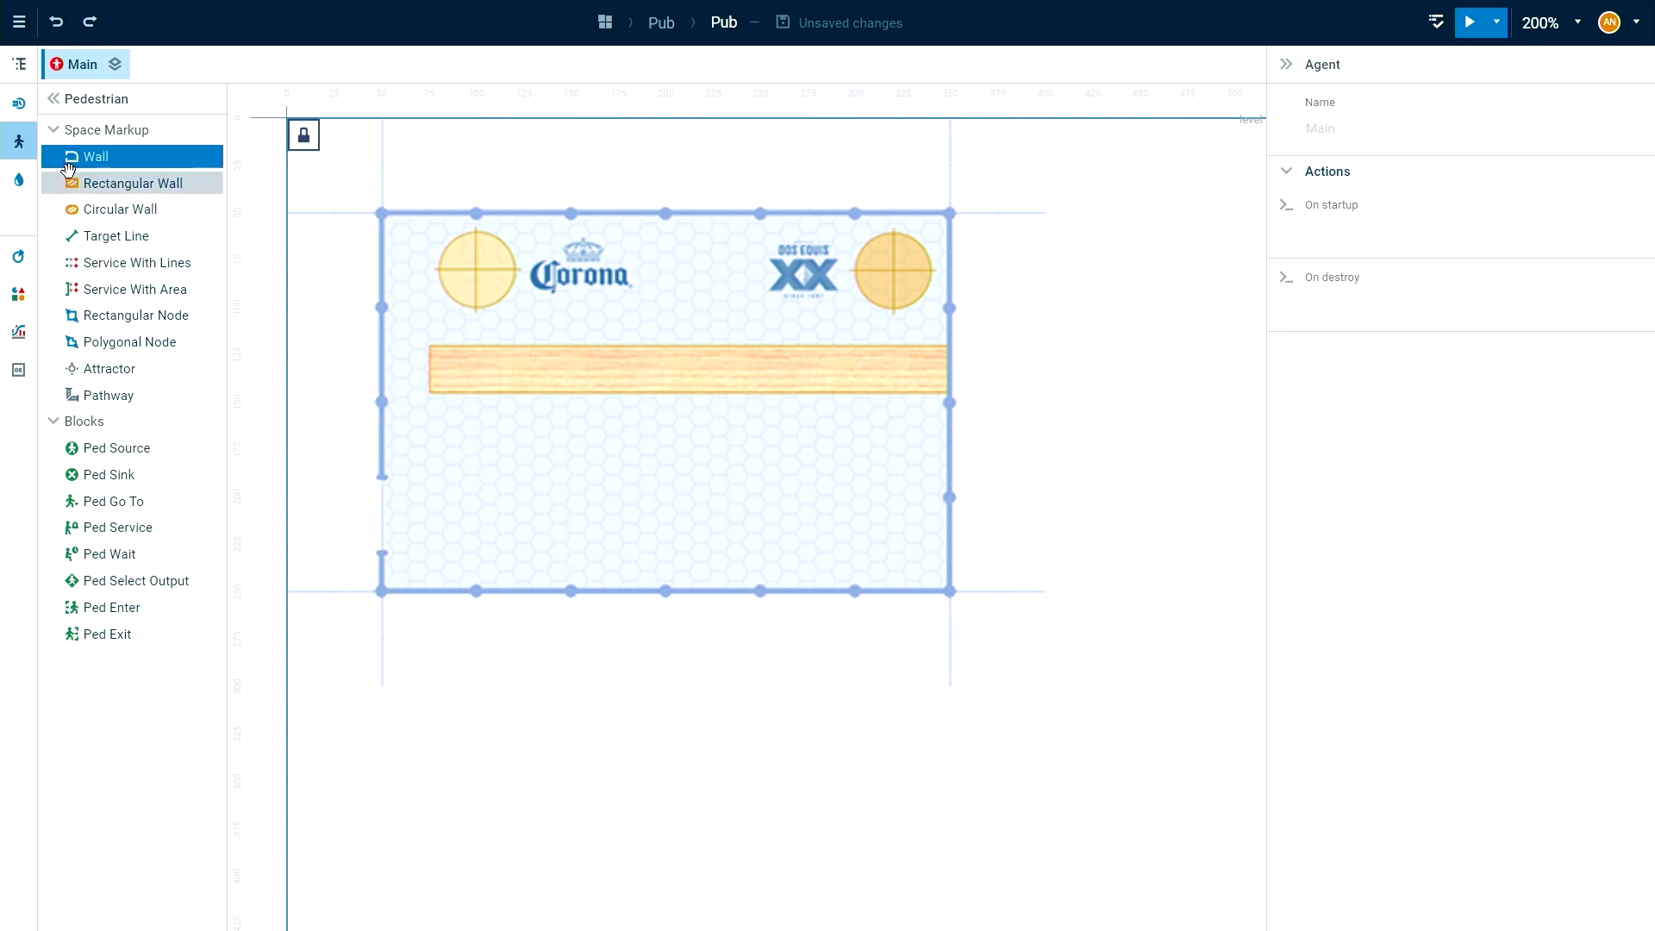
click(382, 478)
click(383, 215)
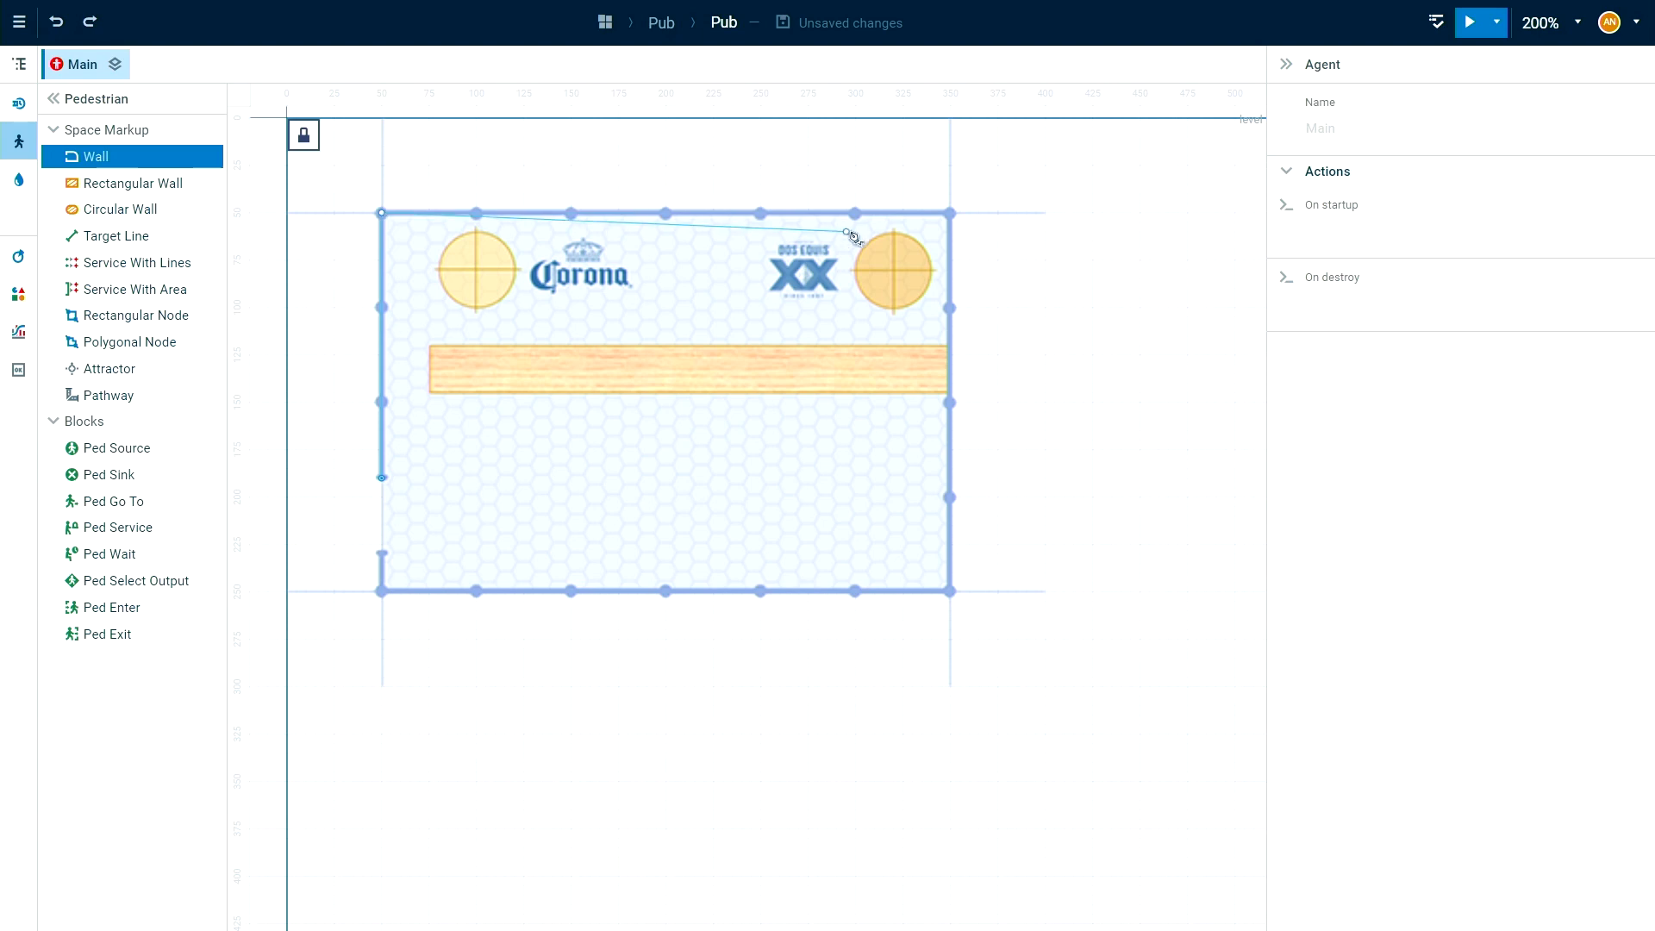
click(951, 215)
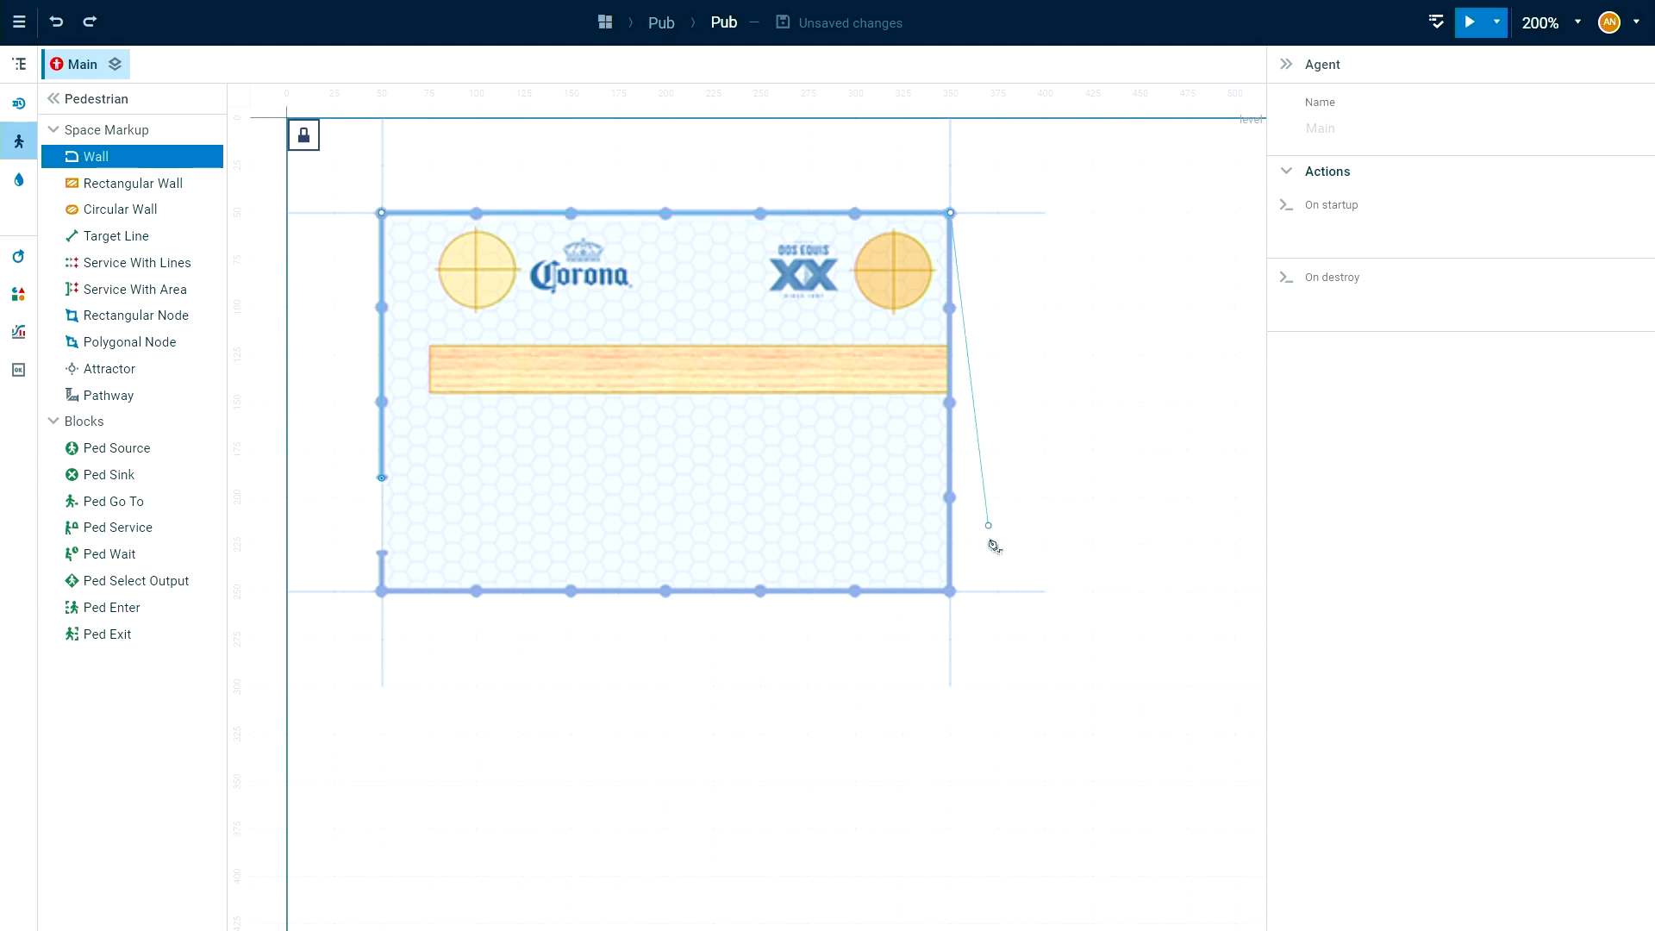
click(952, 593)
click(383, 591)
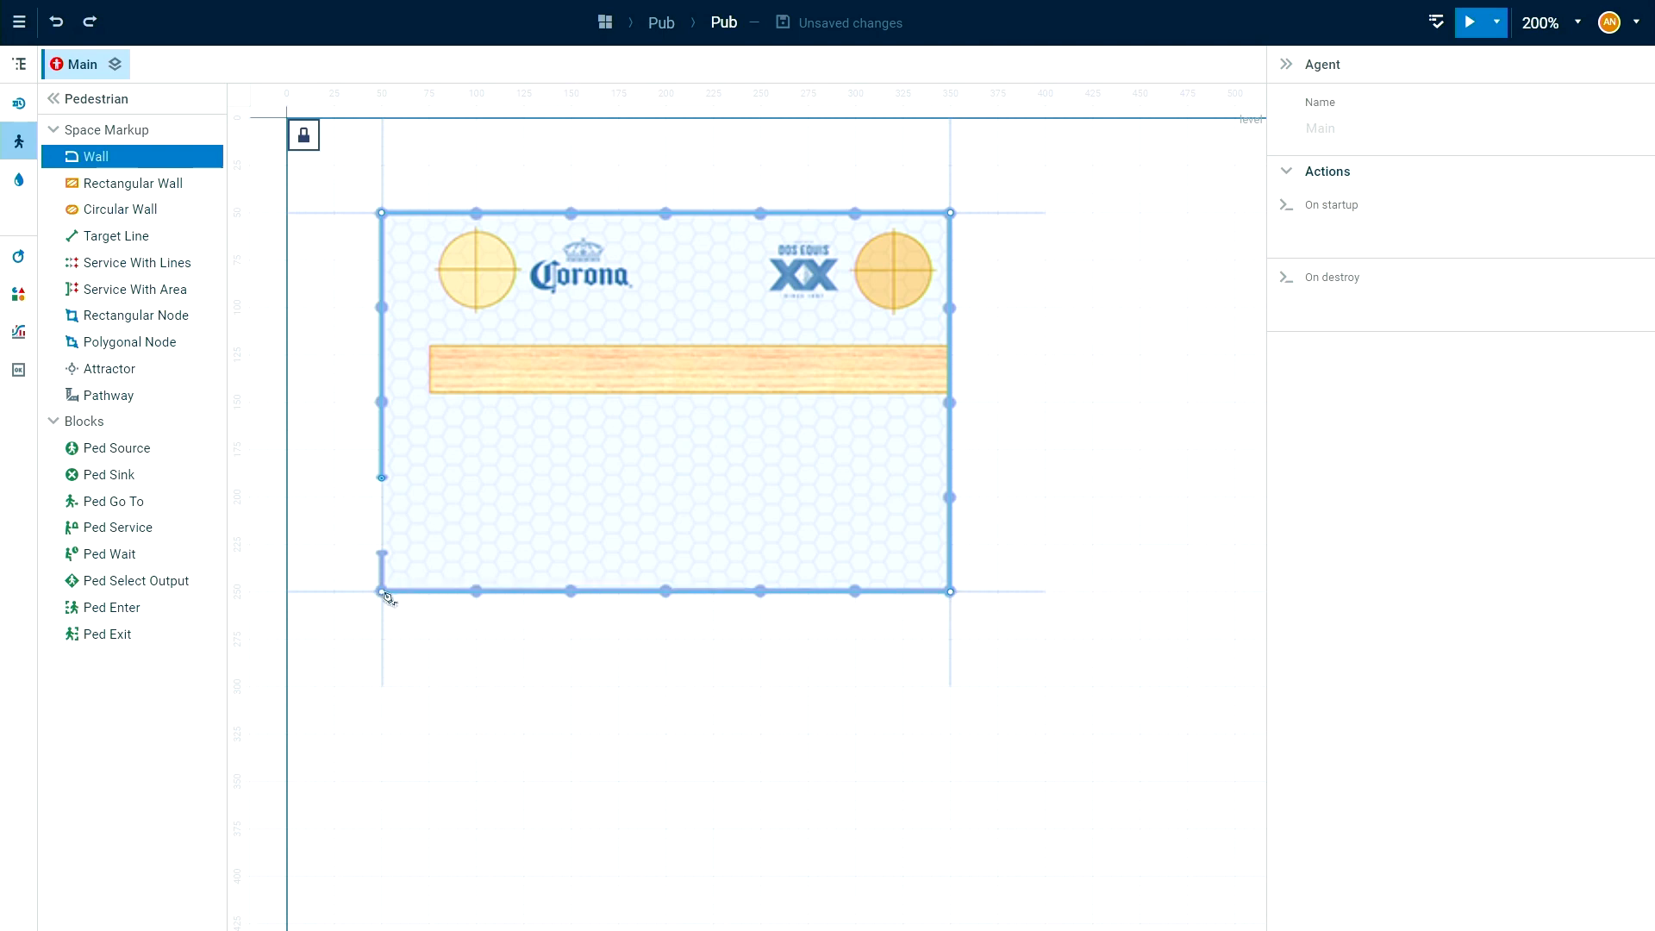
double_click(381, 557)
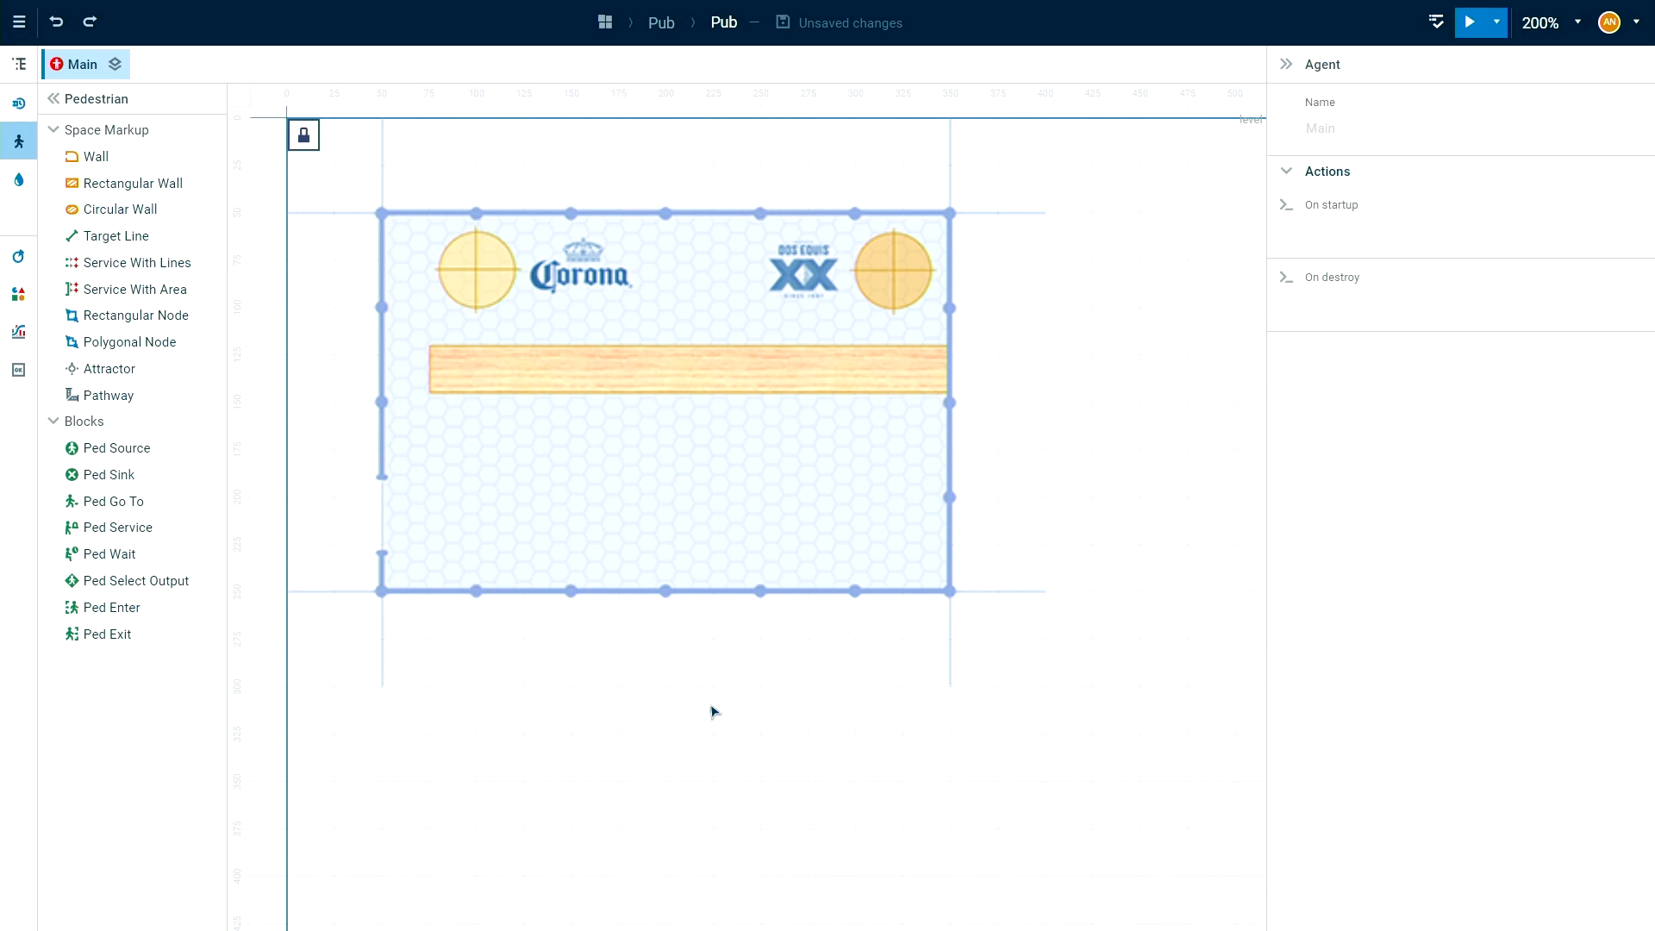
drag(712, 713, 726, 715)
drag(75, 178, 444, 487)
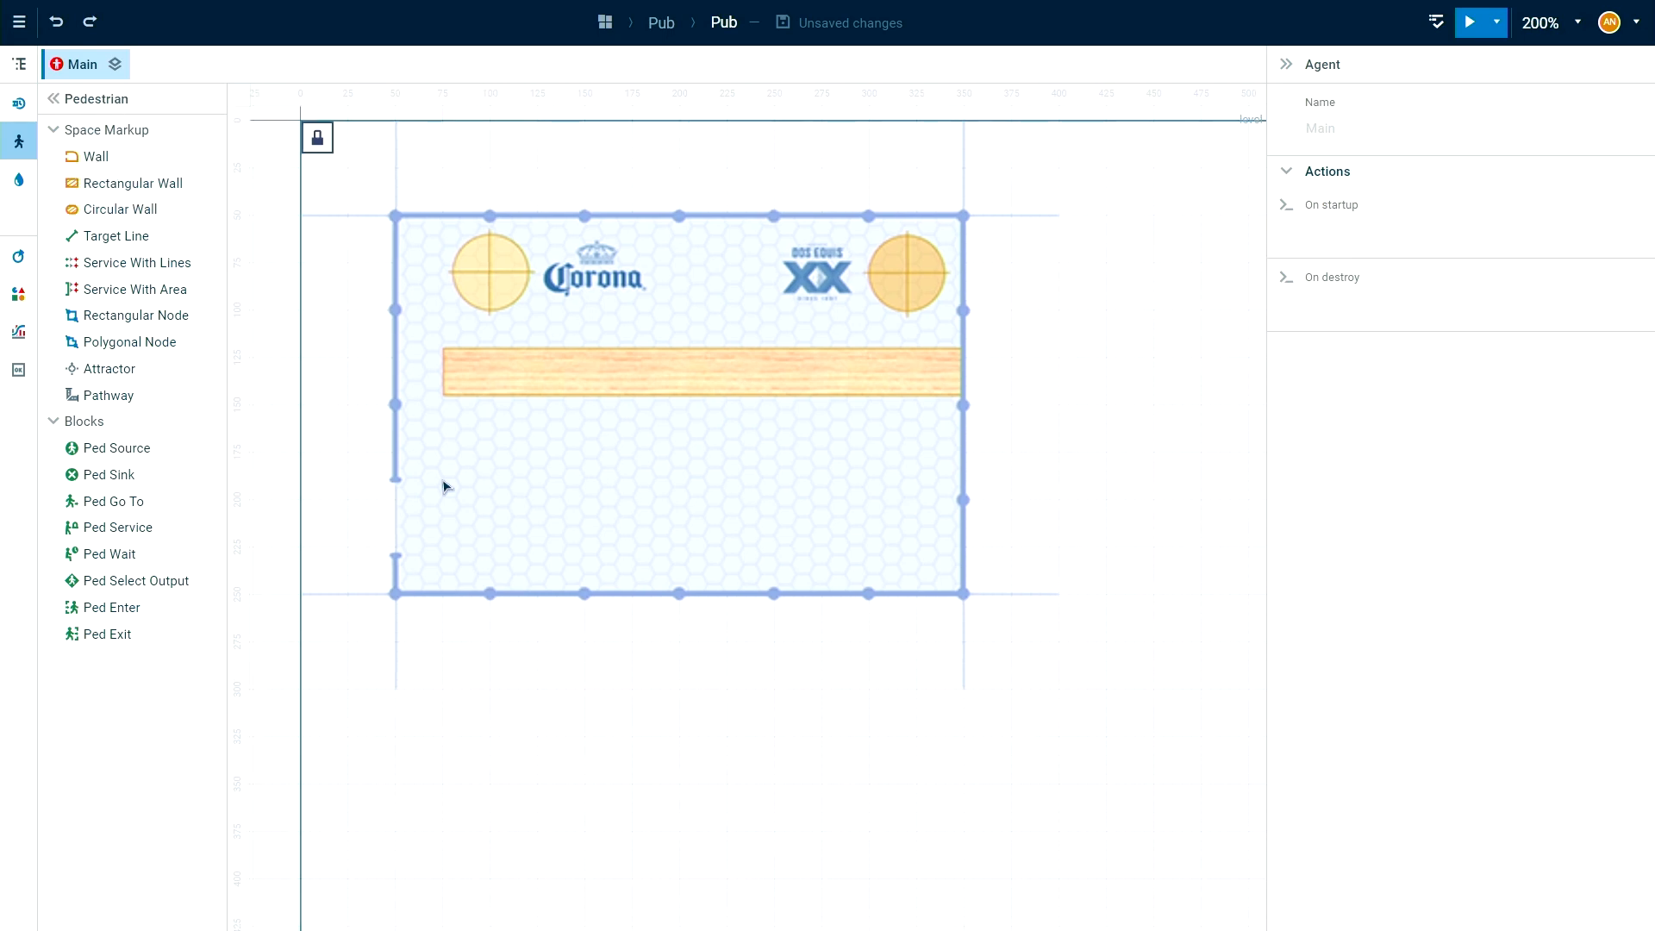
Set the line width of the outer wall to 4.
click(393, 474)
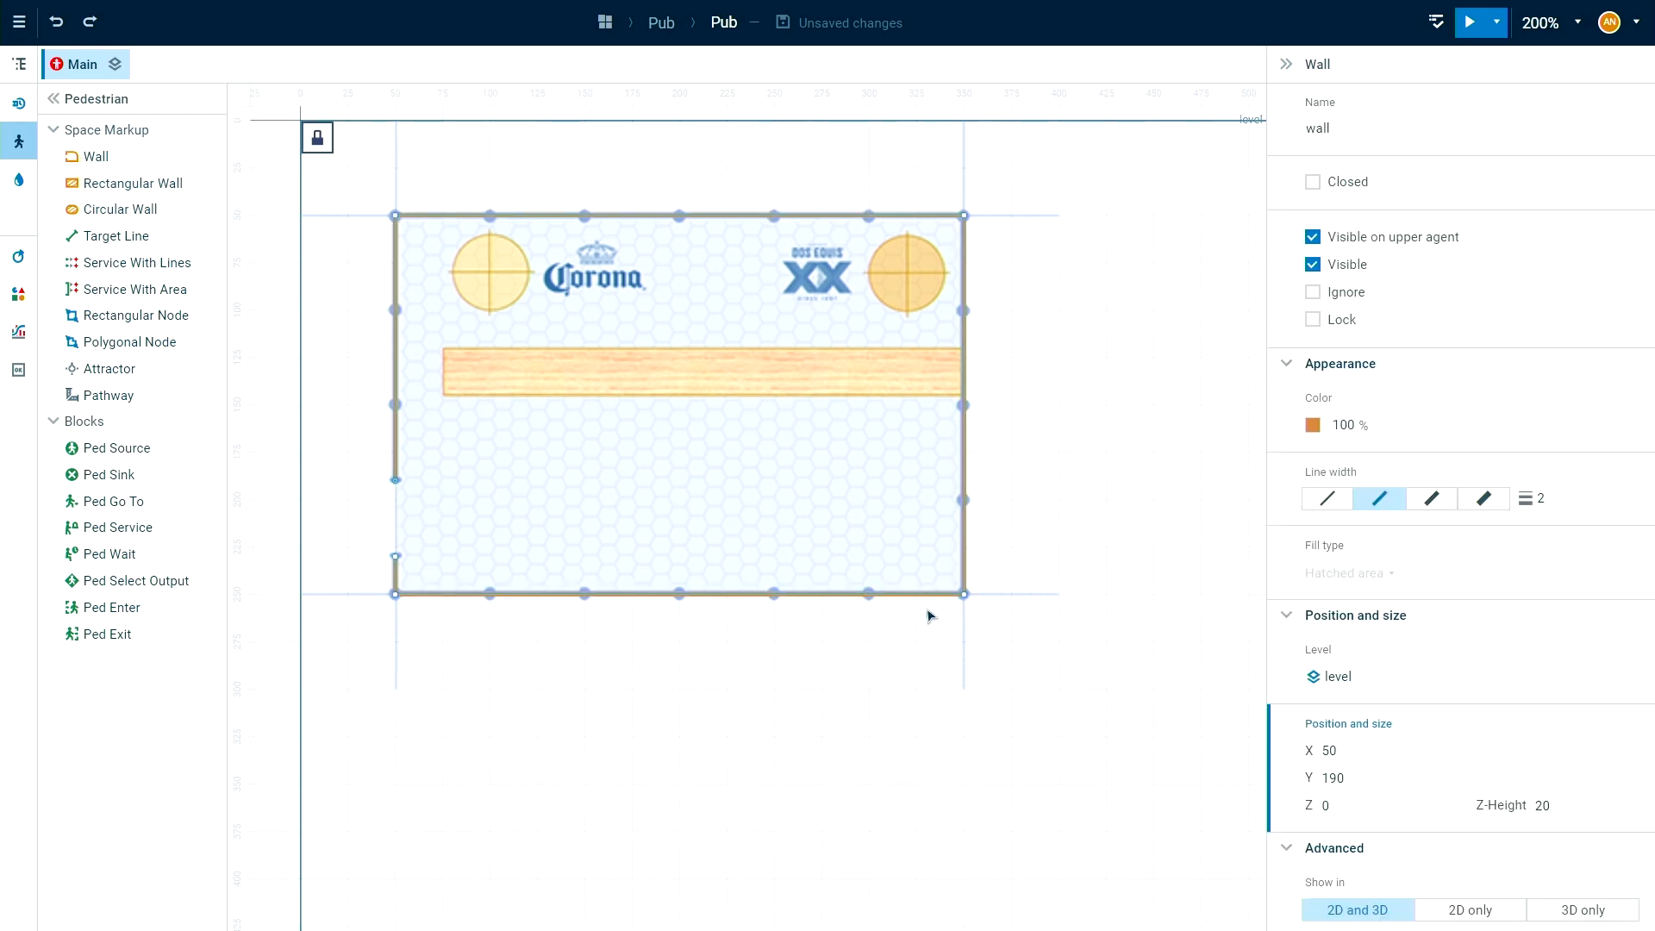
drag(1138, 489, 1088, 483)
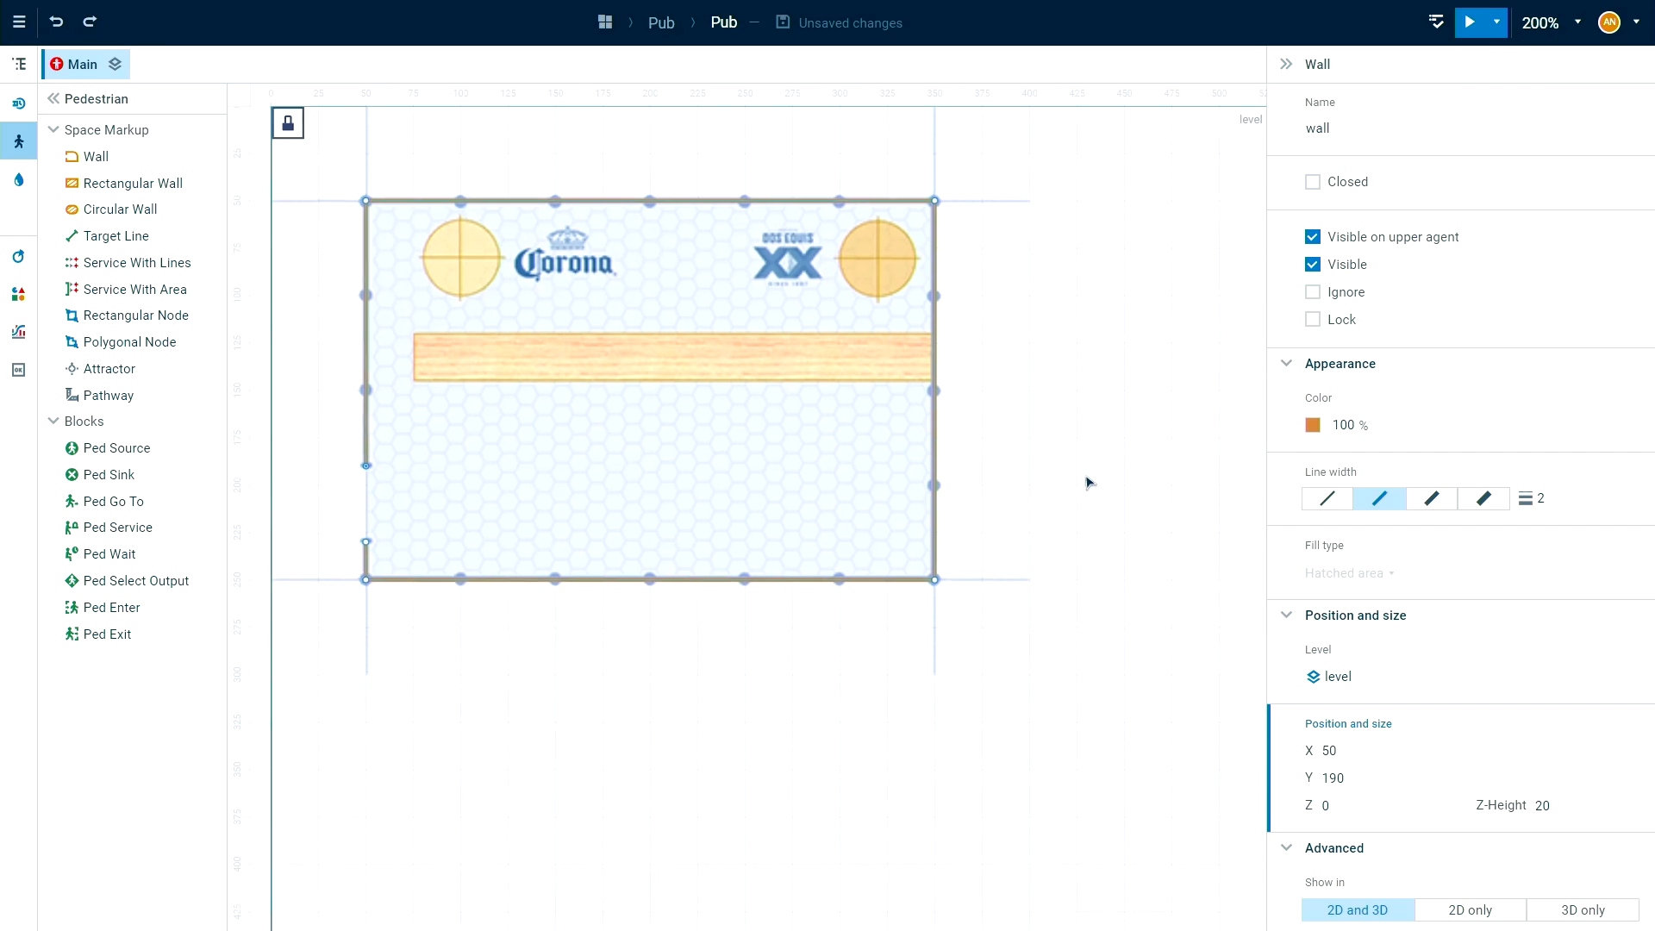
click(1485, 500)
click(1154, 543)
drag(1154, 543, 1083, 583)
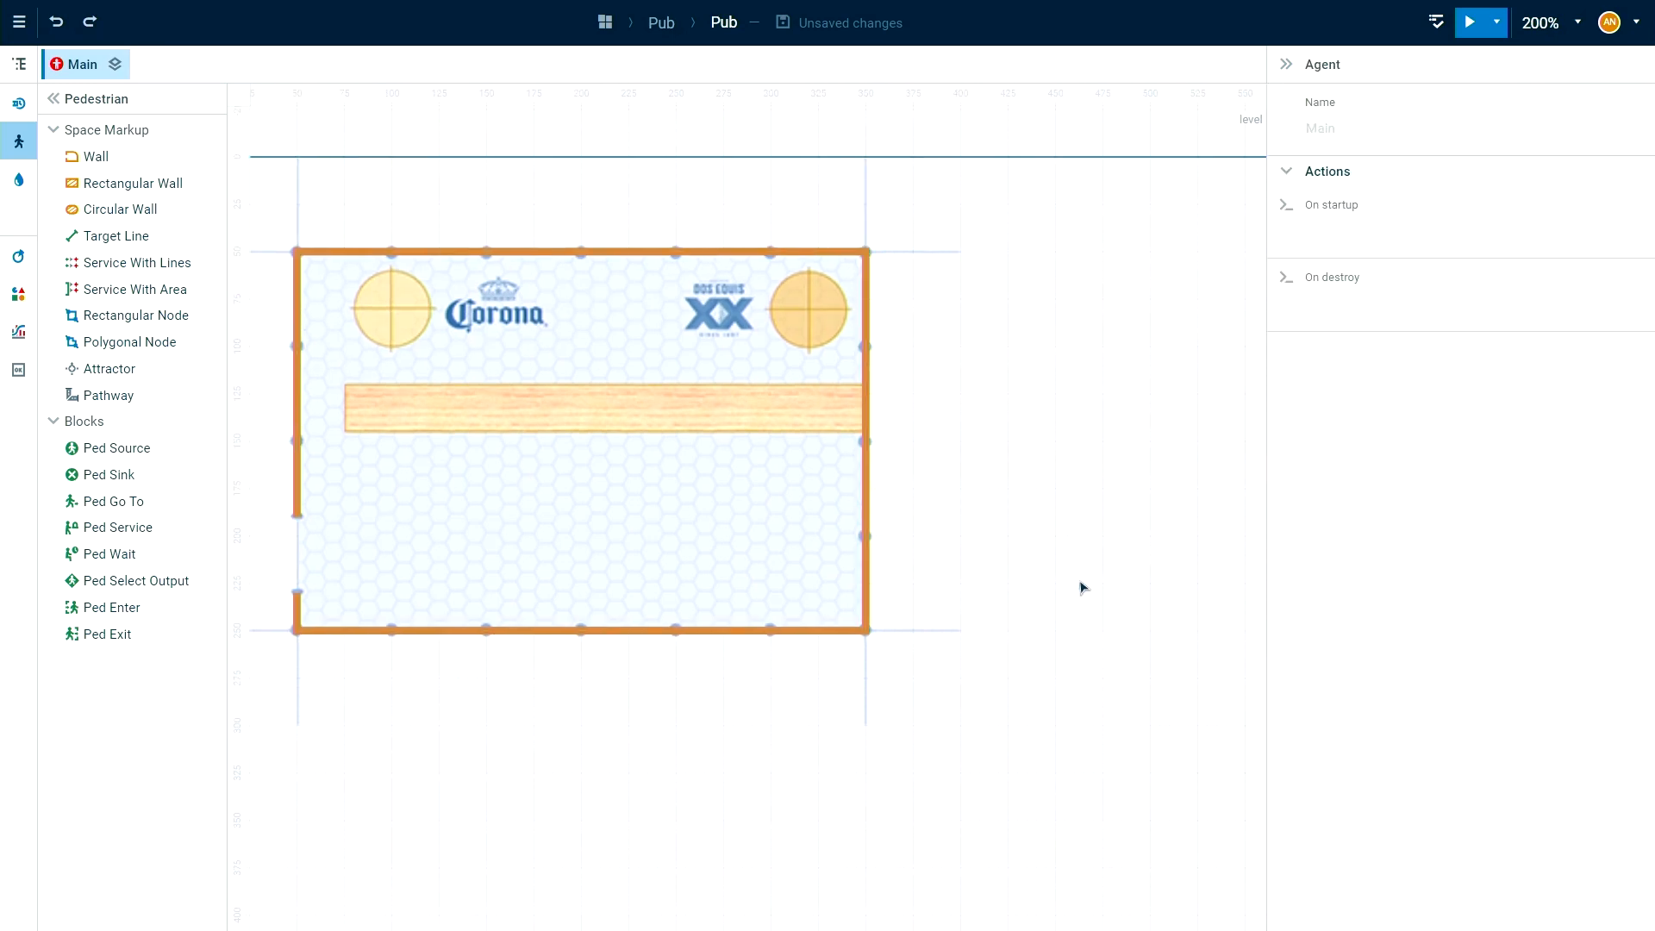
Show the outer wall's guiding lines and move the guide handle beneath the plan's upper-right corner farther down the east wall.
click(869, 489)
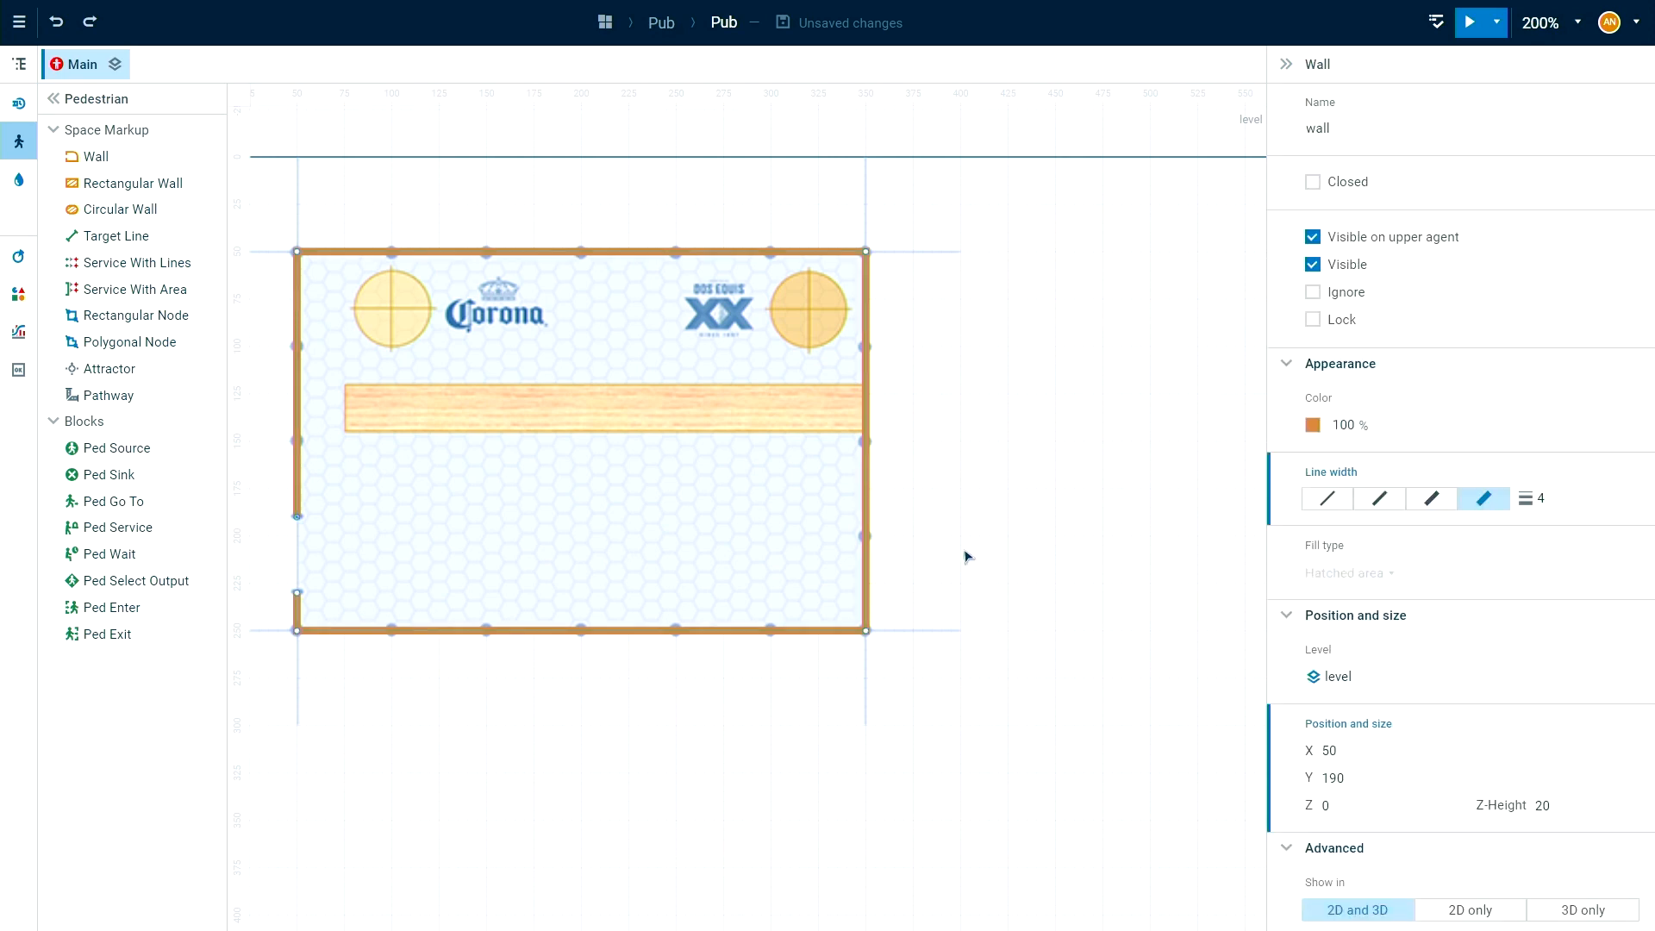
right_click(868, 257)
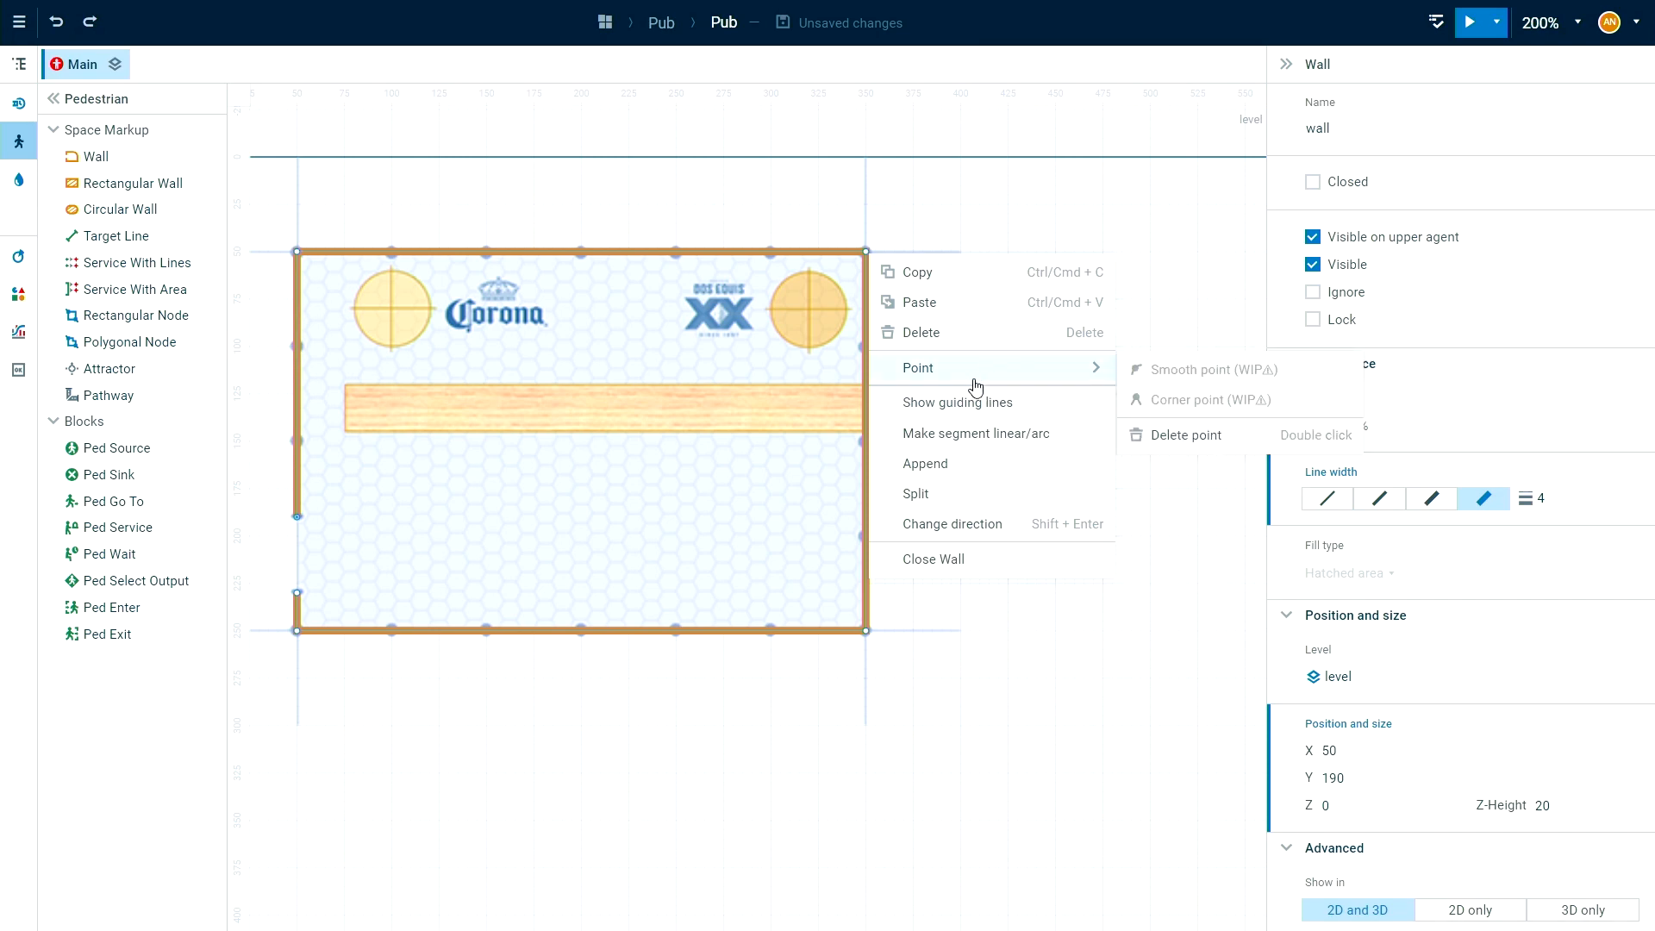
click(1017, 403)
drag(865, 307, 865, 359)
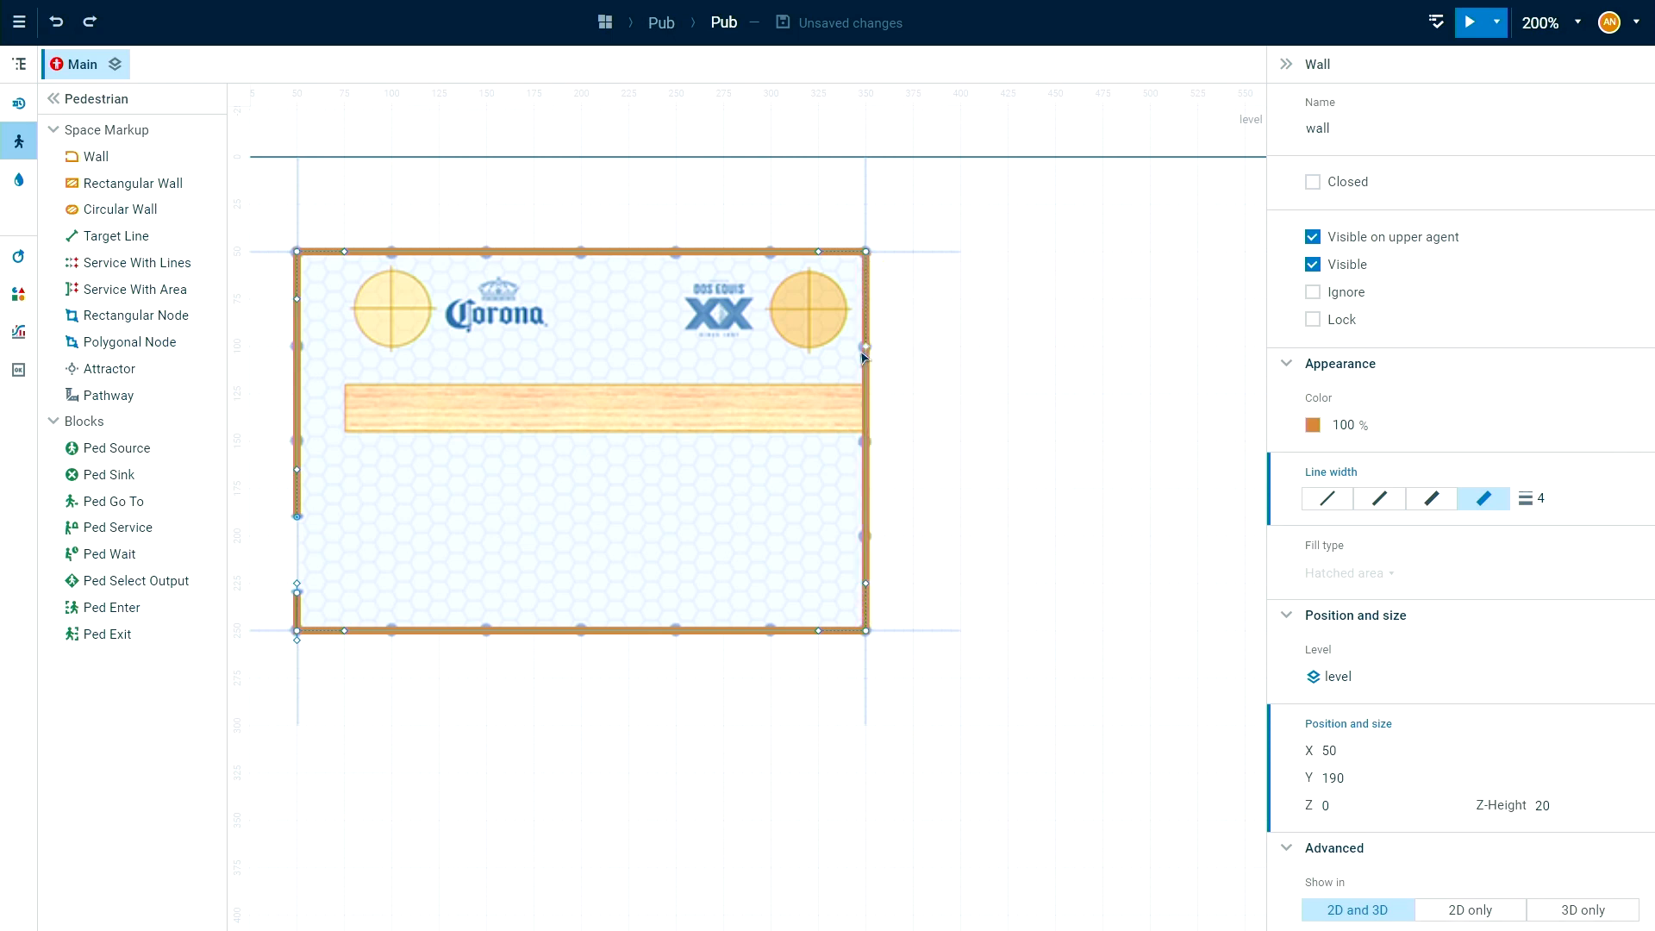
click(979, 370)
drag(1013, 388, 1058, 307)
mouse_move(1037, 439)
mouse_down()
mouse_move(1050, 450)
mouse_move(1013, 421)
mouse_up()
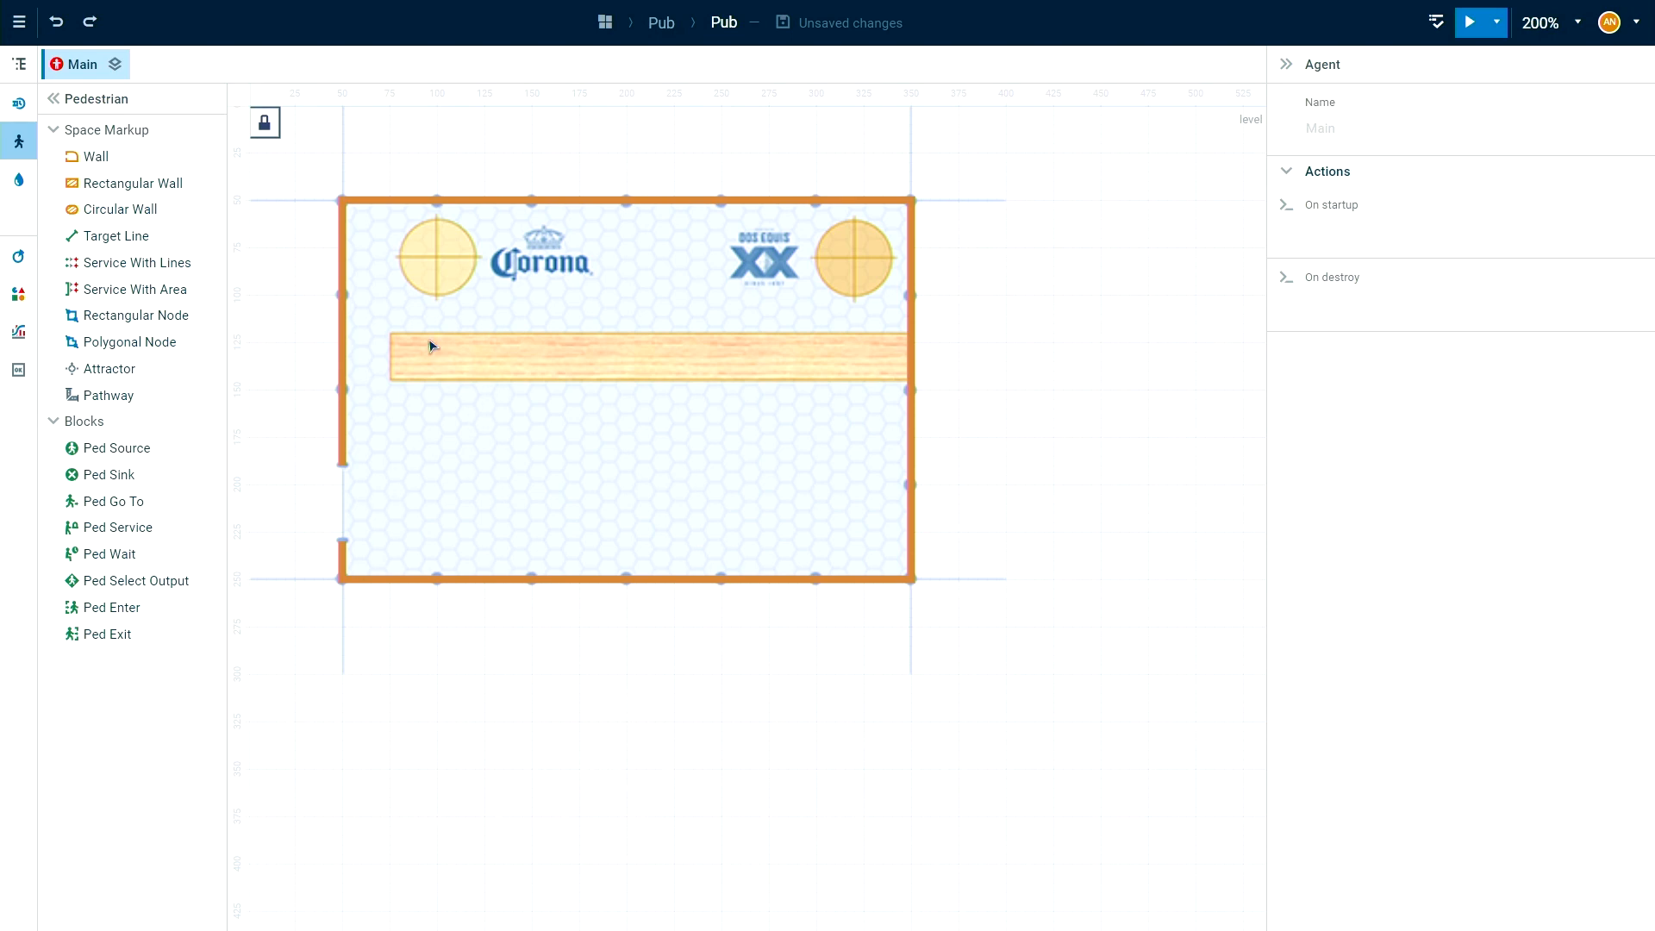
Draw a 275 by 25 Rectangular Wall over the wooden bar at X 75, Y 120 and name it counter.
click(72, 187)
drag(390, 334, 912, 382)
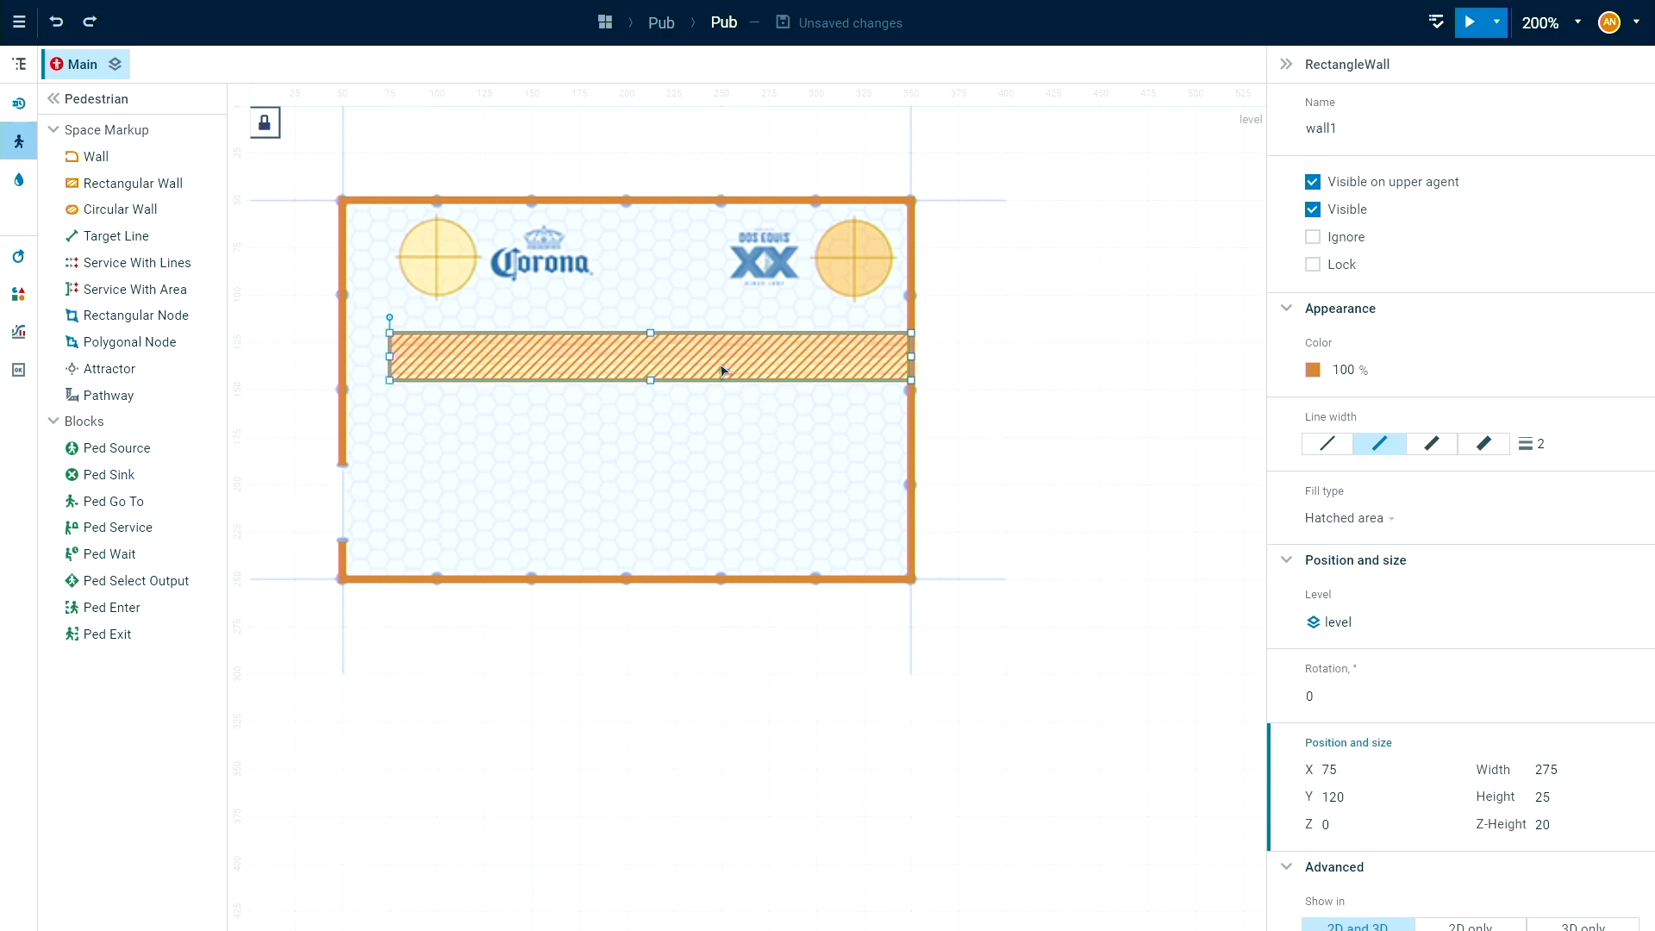
click(1366, 135)
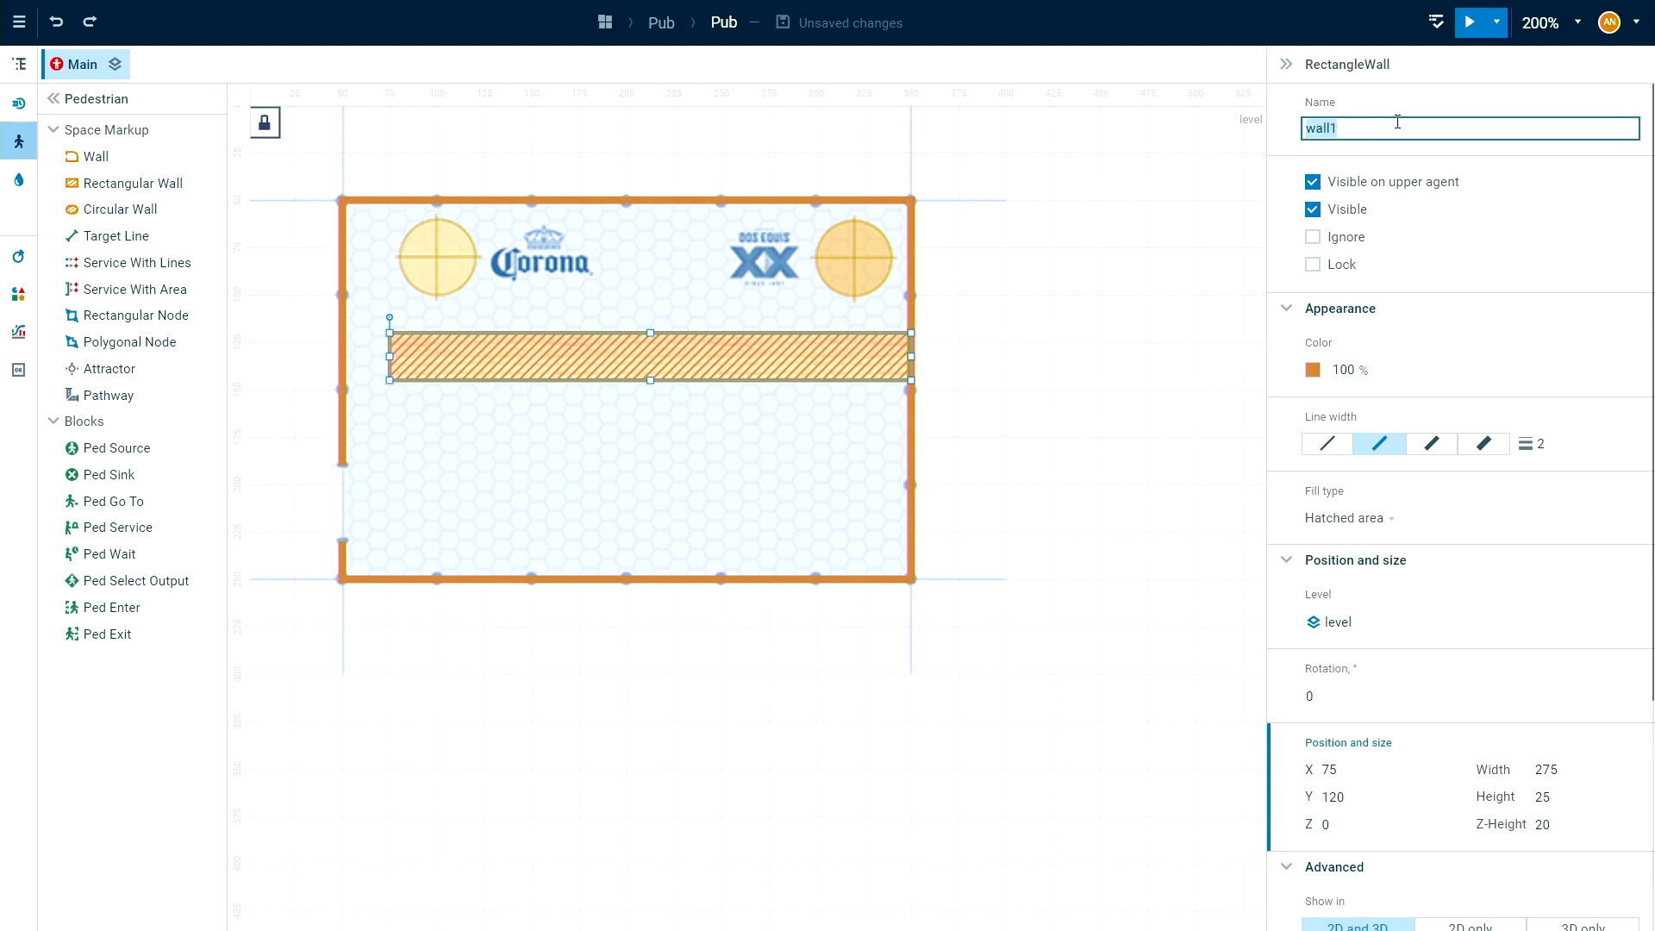
text(counter)
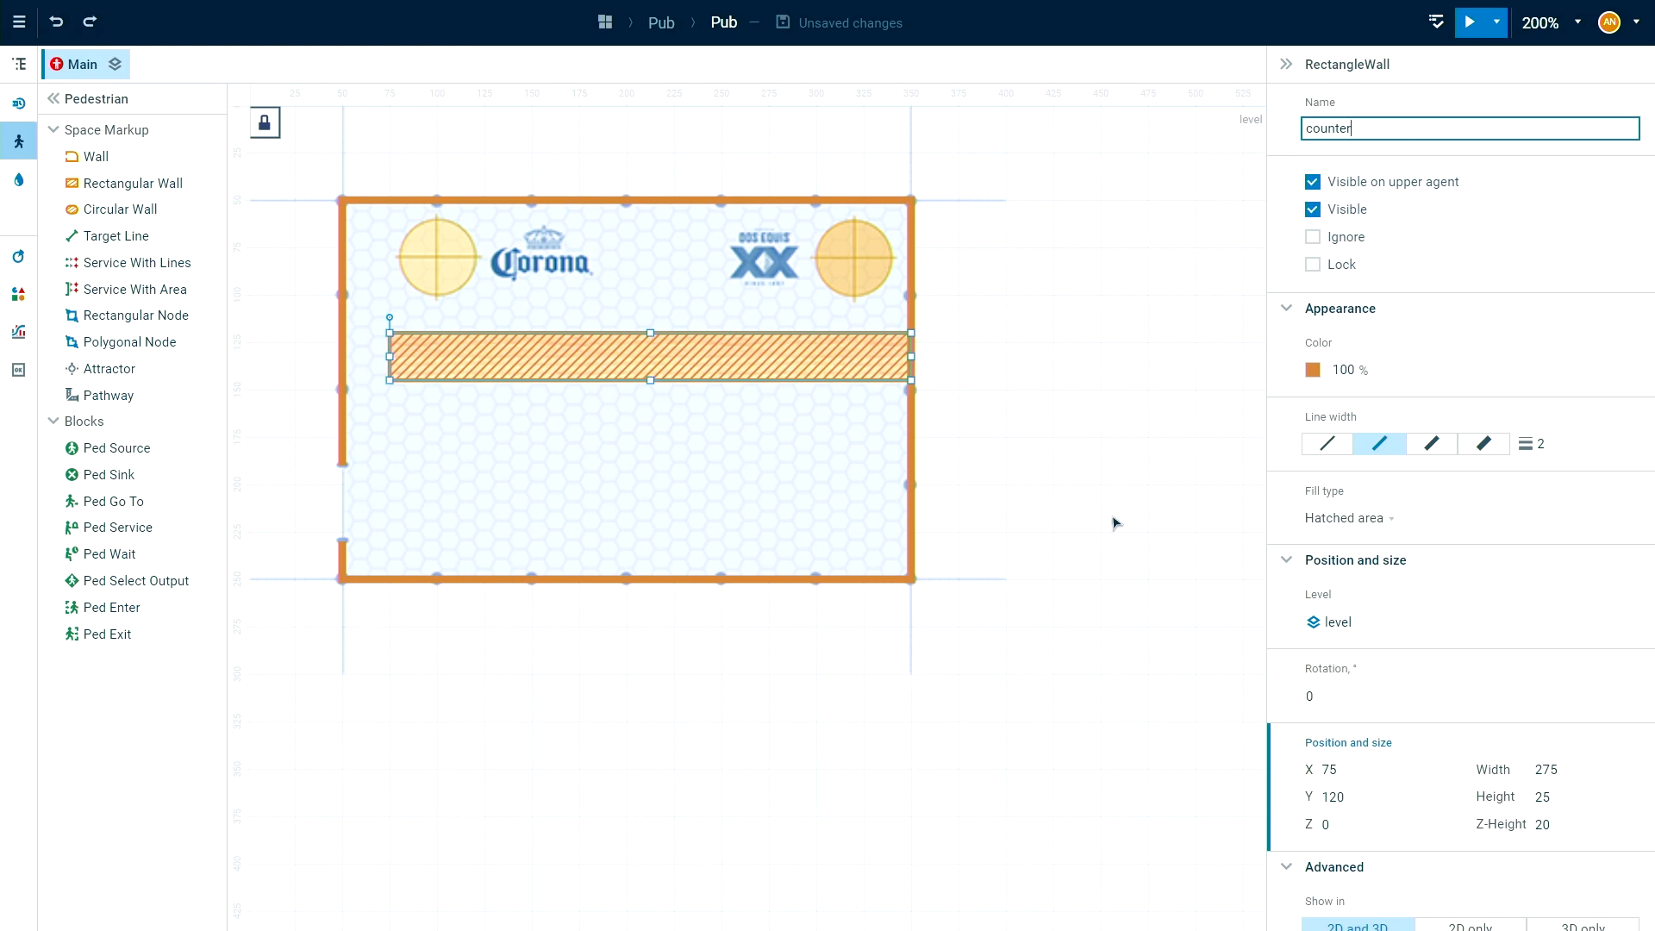
Set the Z-Height of the counter wall to 10.
scroll(1515, 654, down, 1)
scroll(1526, 750, up, 1)
click(1542, 825)
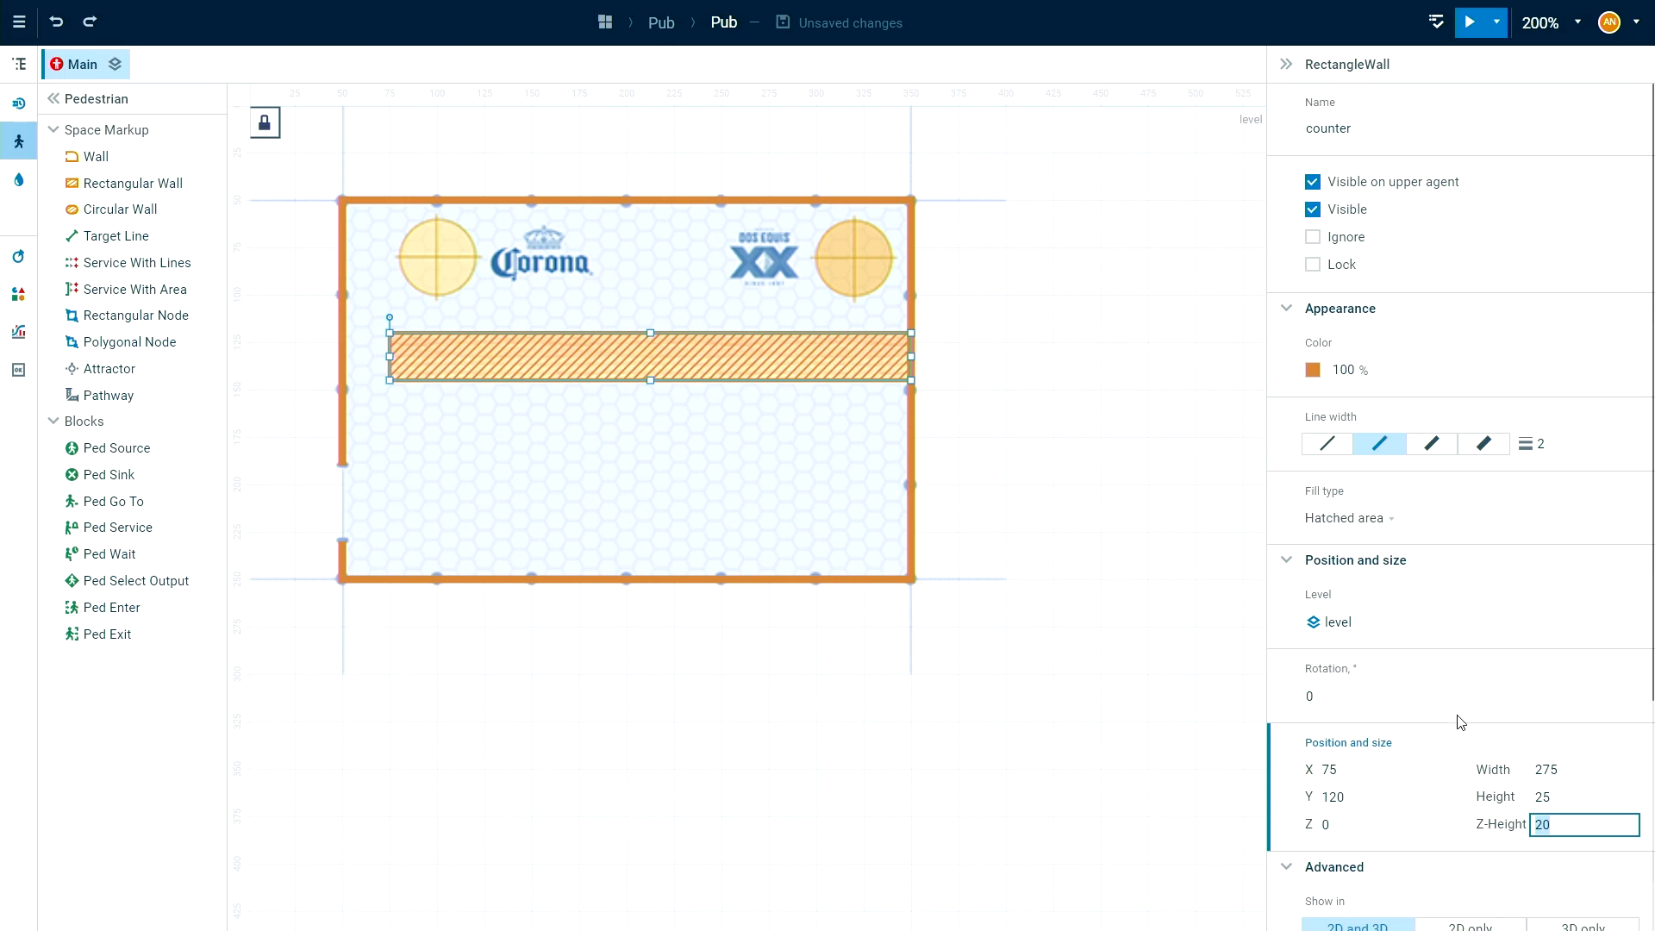
text(10)
click(1077, 384)
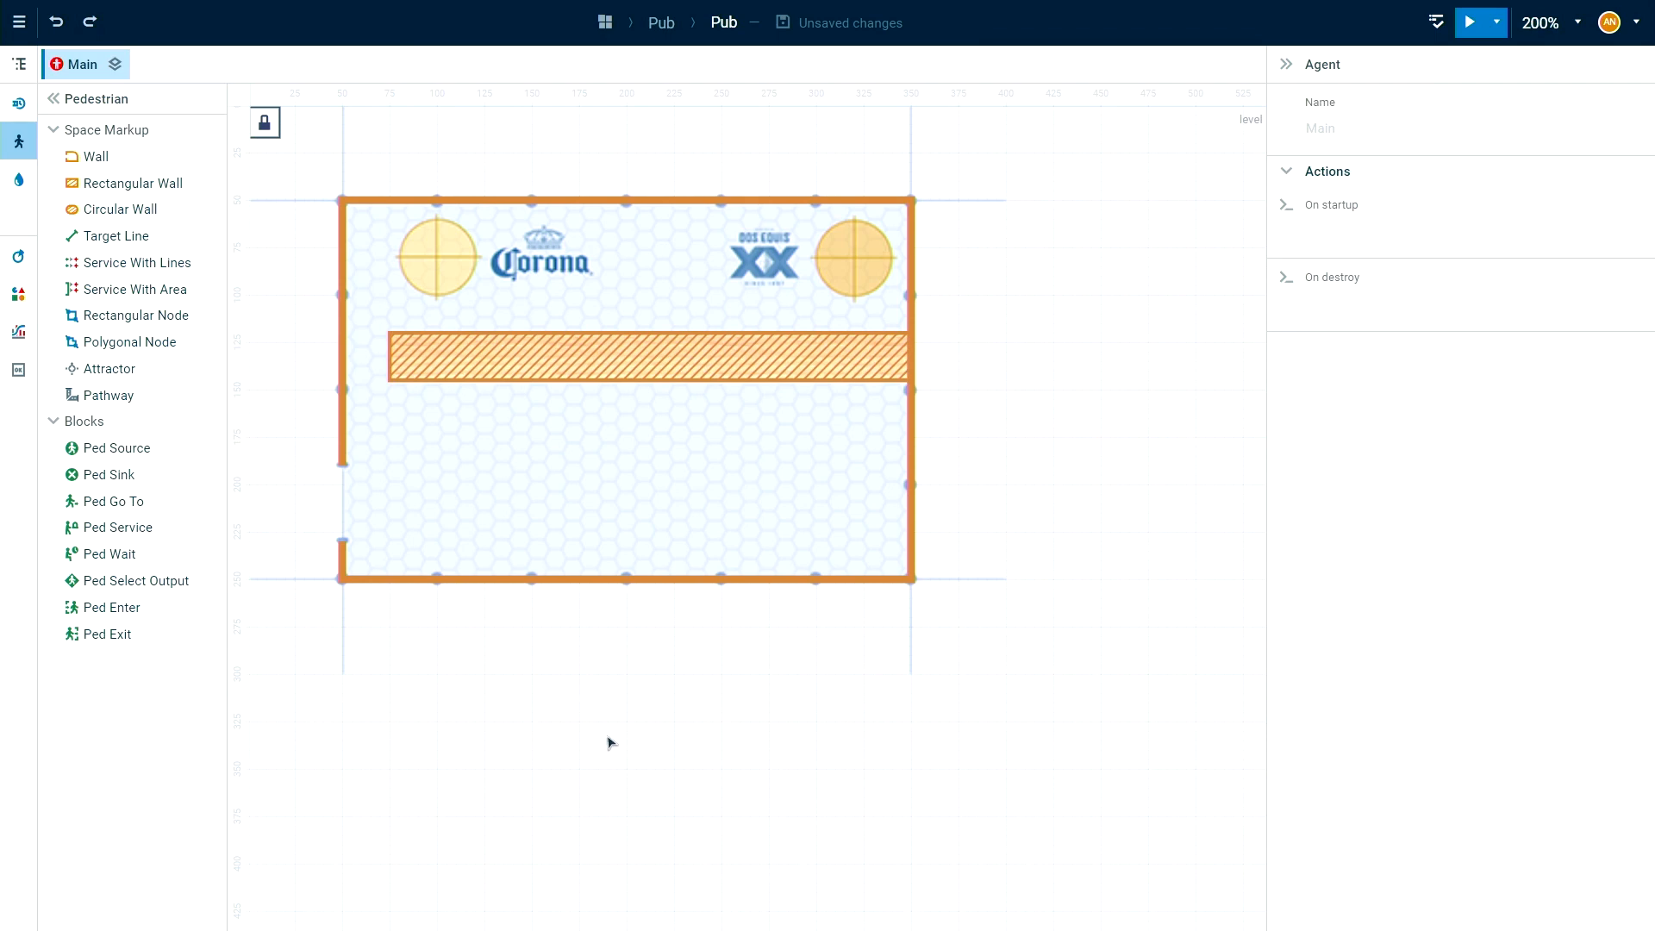
Draw a vertical Target Line across the doorway gap, starting at X 50, Y 195, and name it entrance.
scroll(609, 746, down, 1)
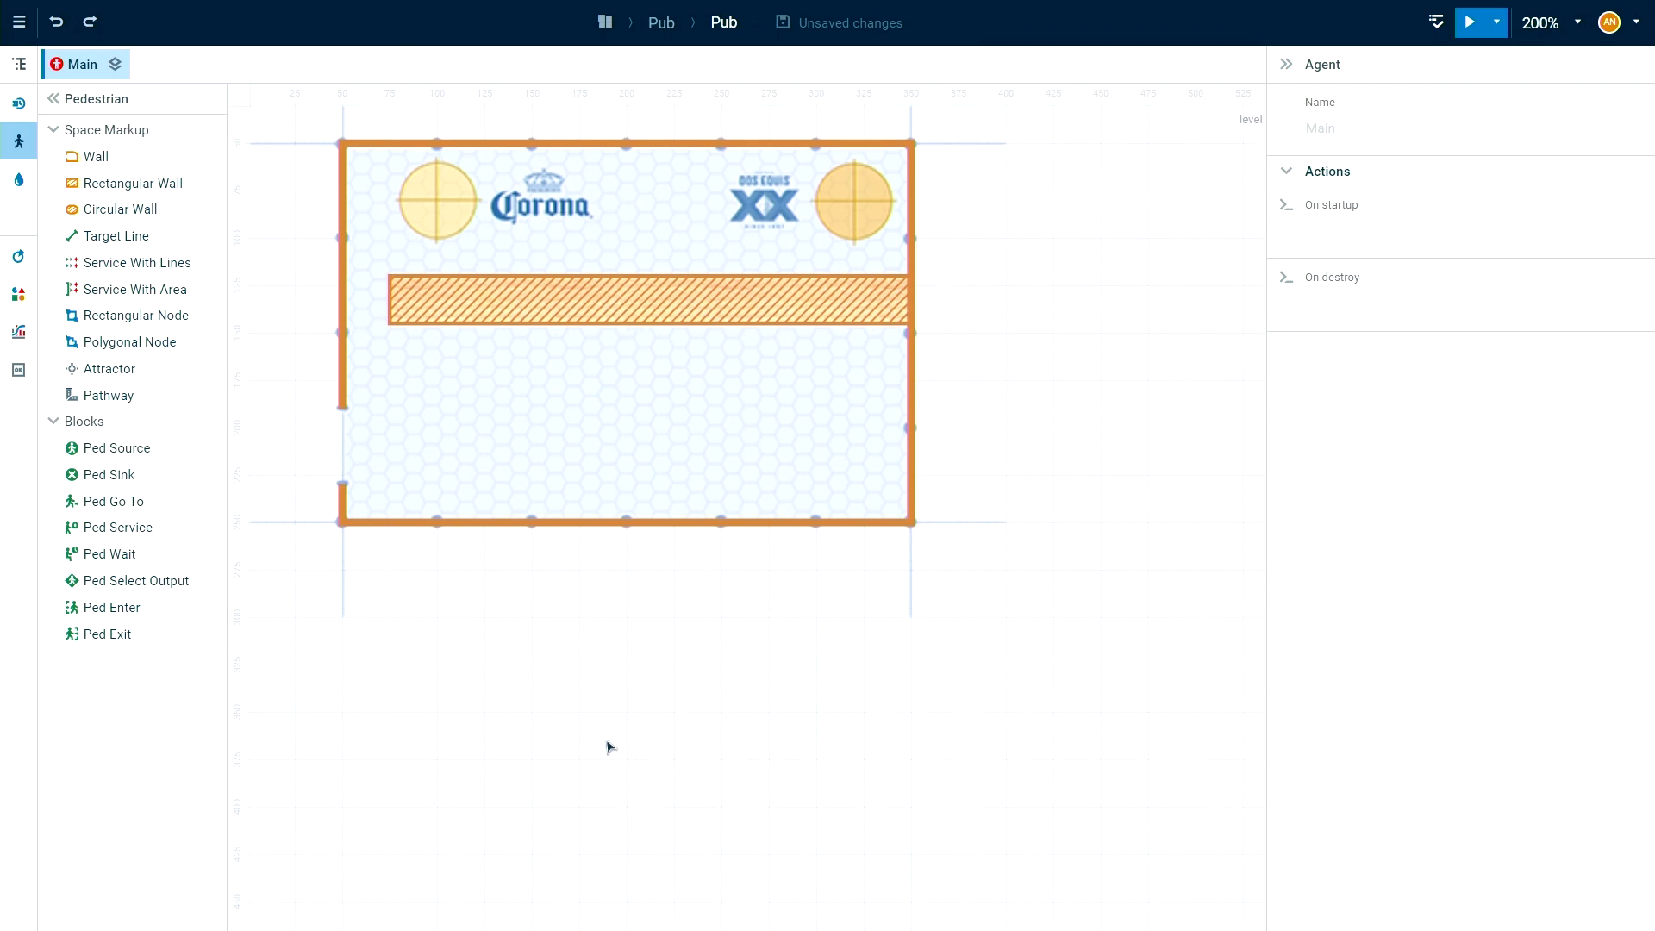
click(76, 239)
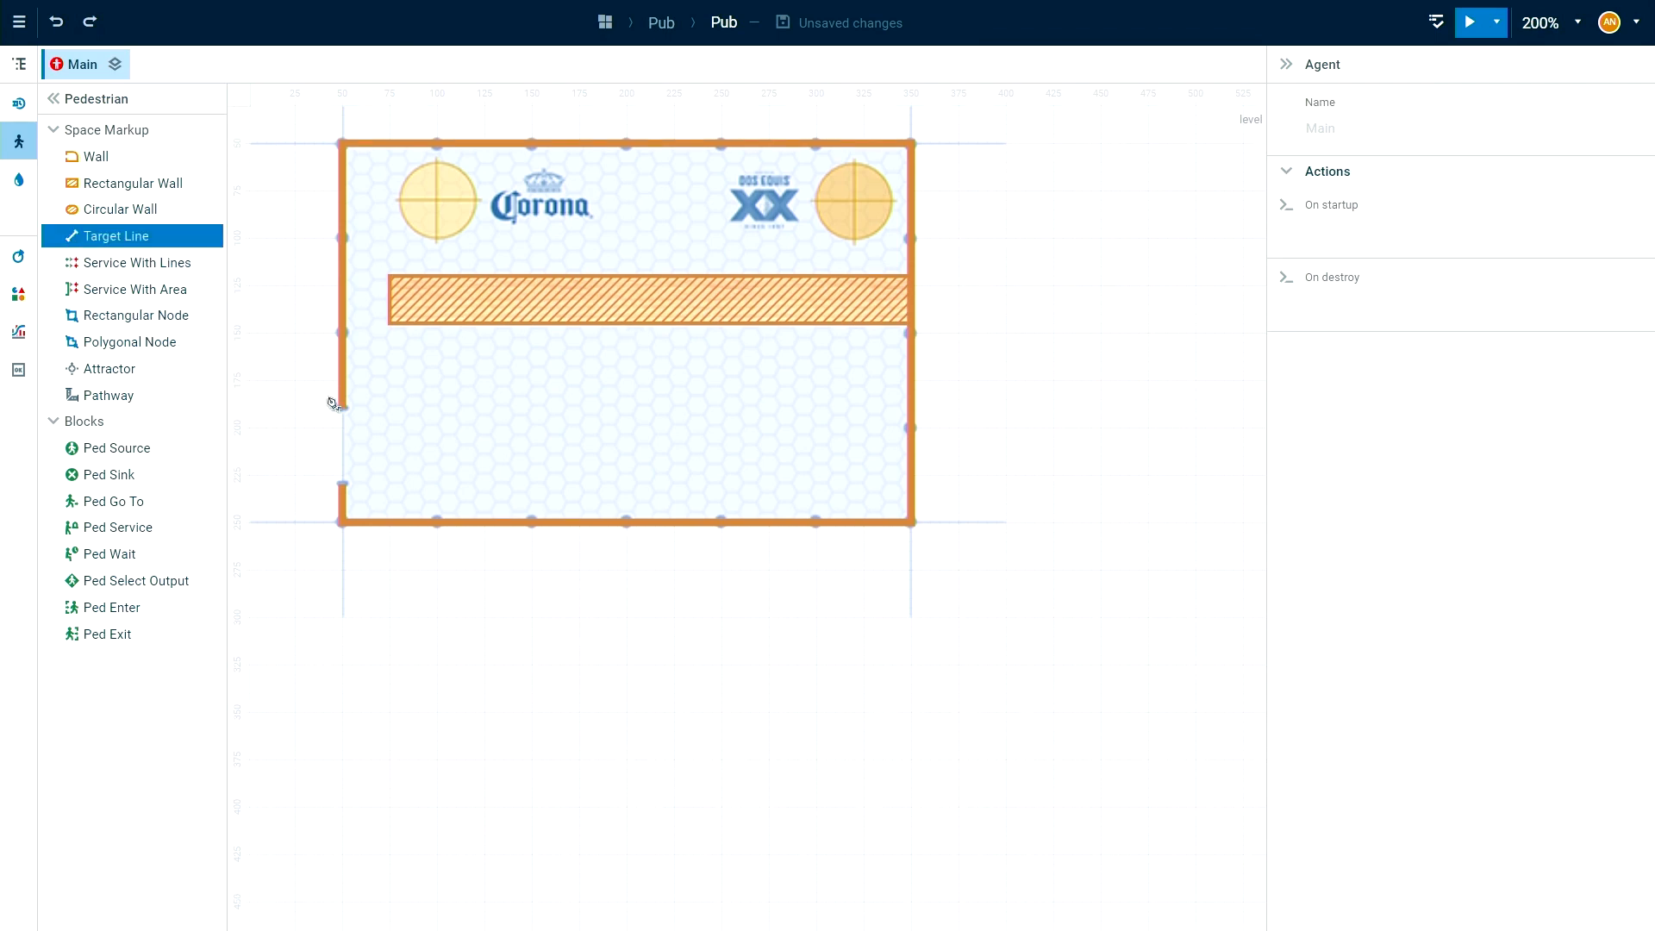
drag(344, 421, 342, 475)
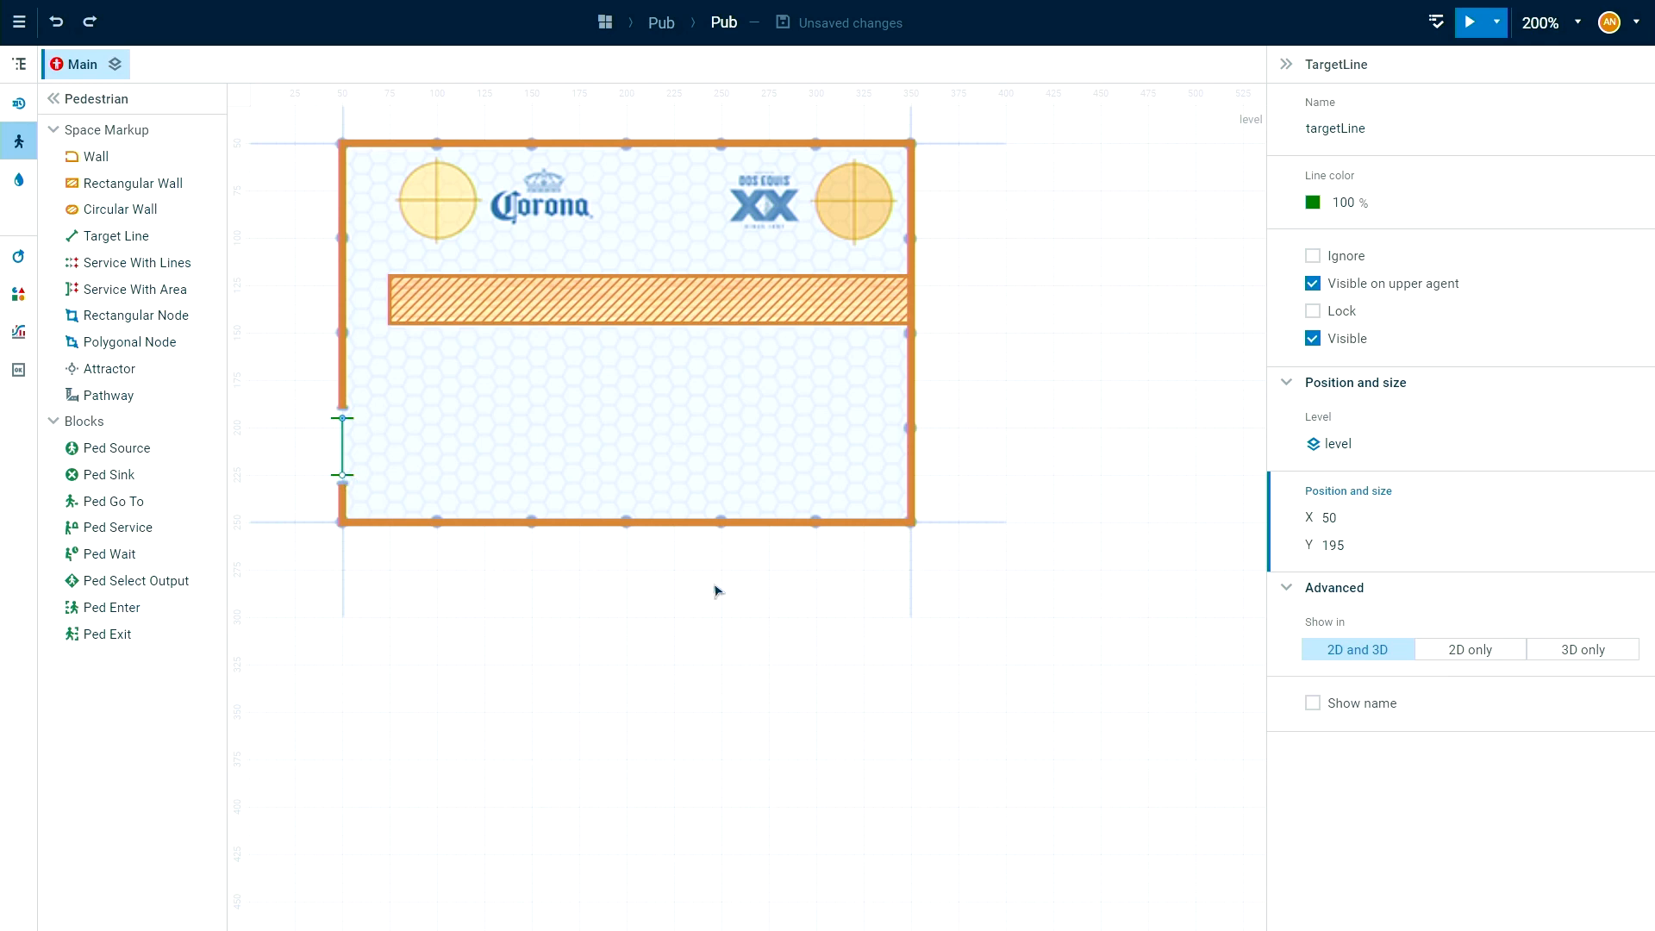
double_click(1384, 131)
text(entrance)
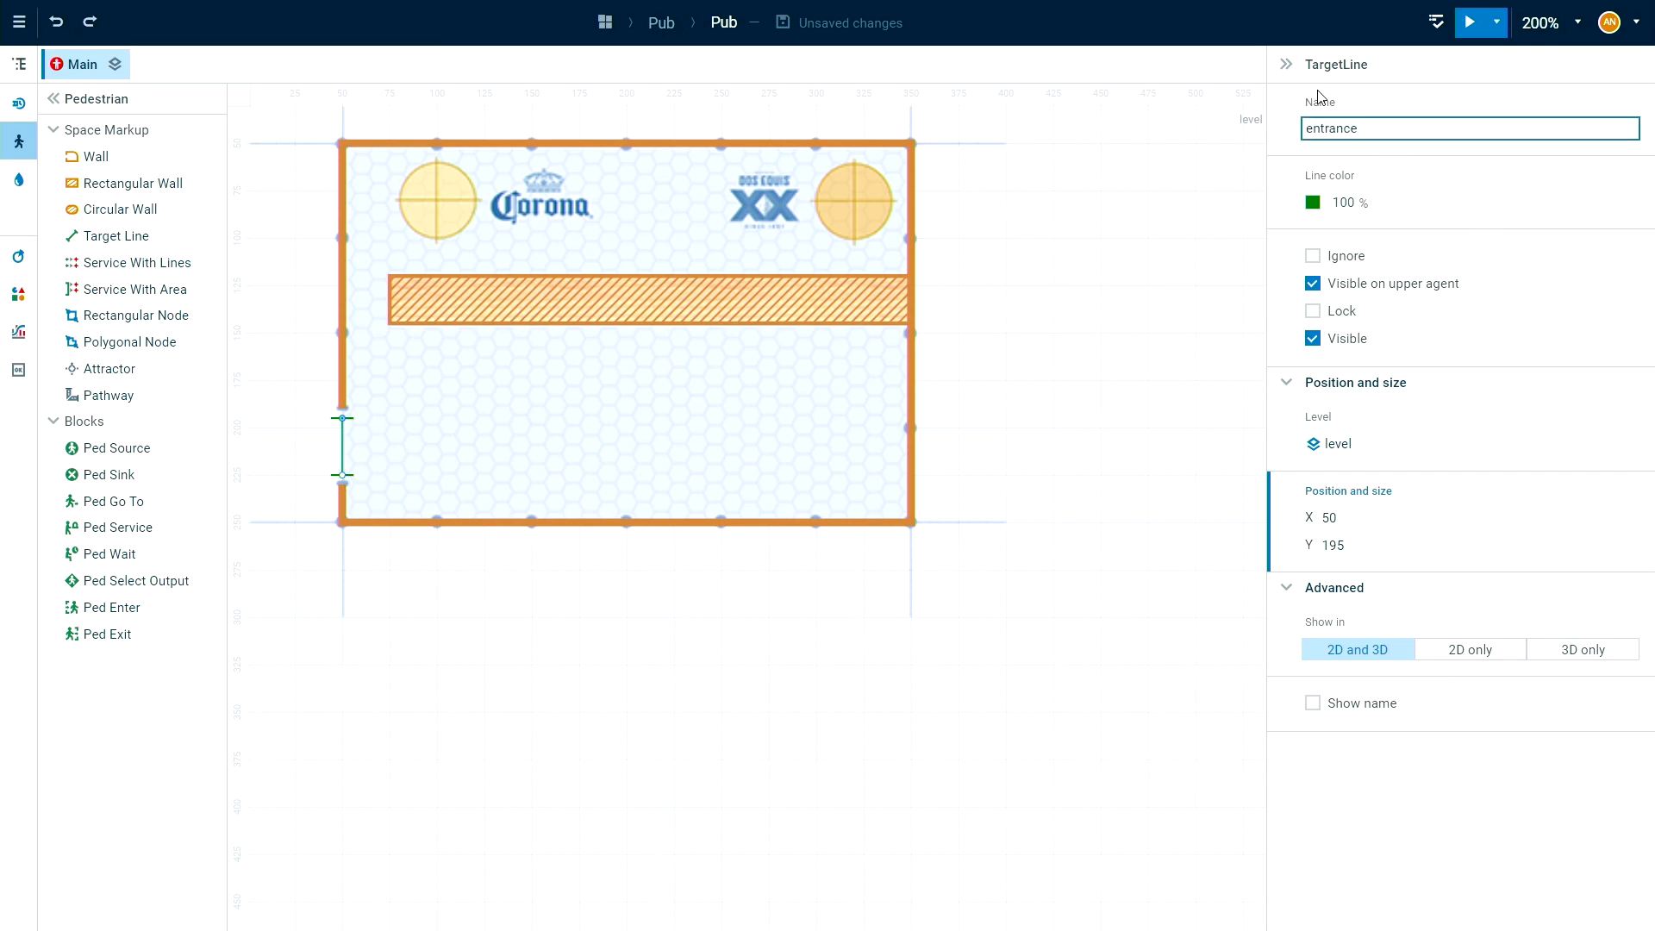
Draw a horizontal Target Line just beneath the counter, starting at X 75, Y 155, and name it lineCounter.
click(102, 233)
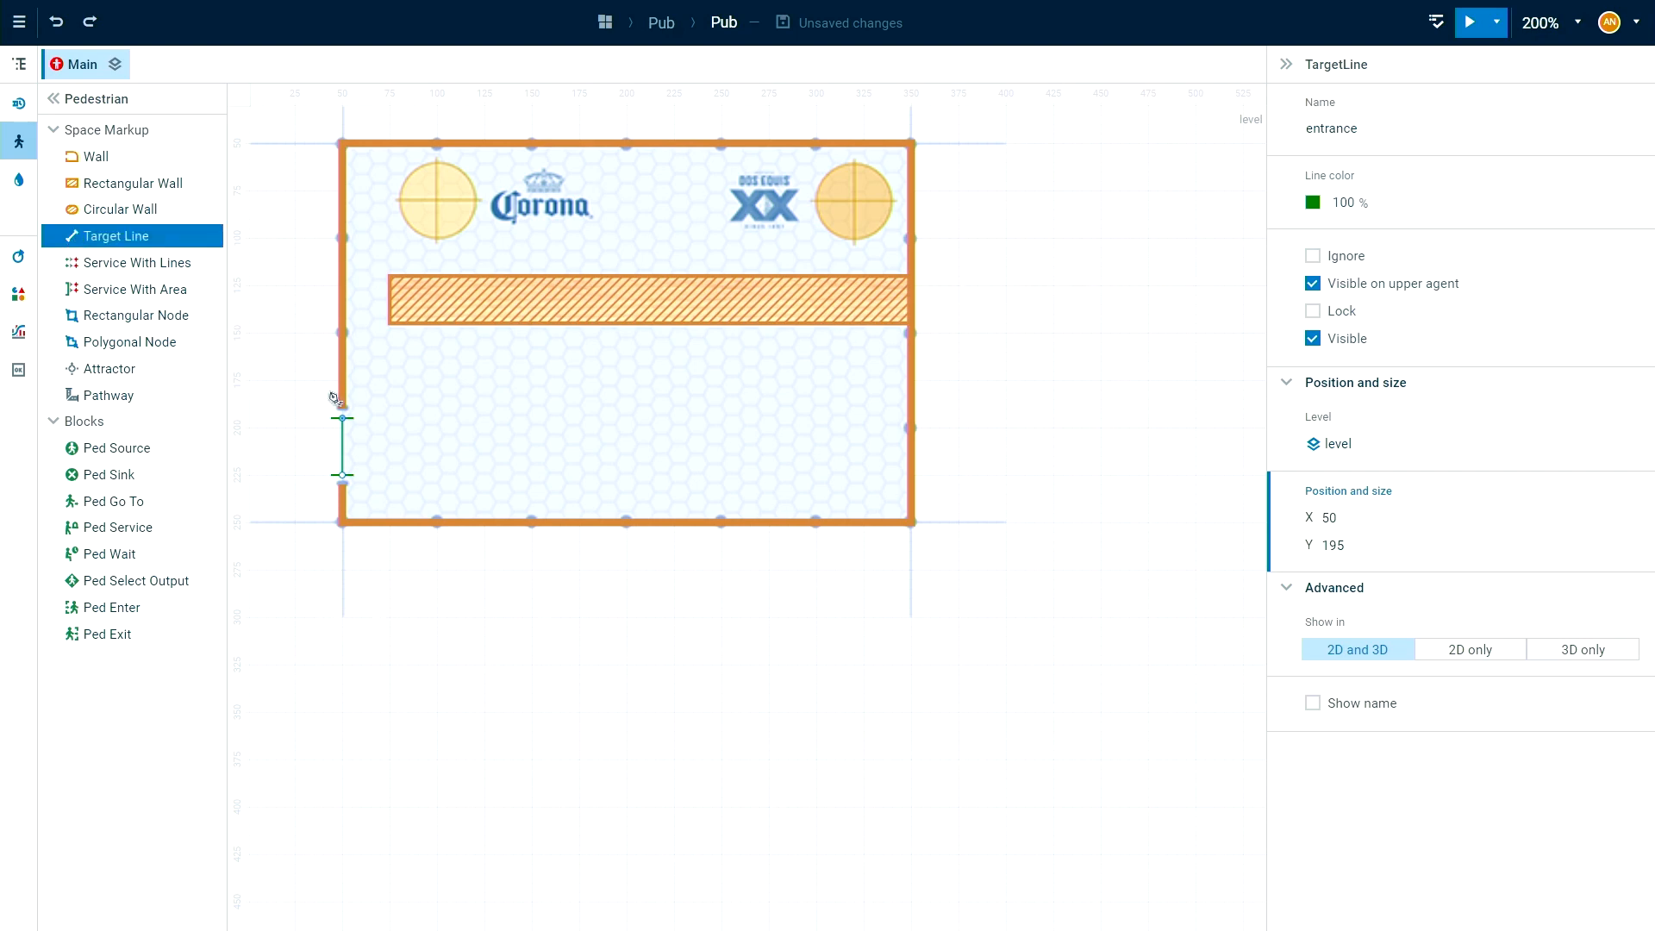
click(391, 343)
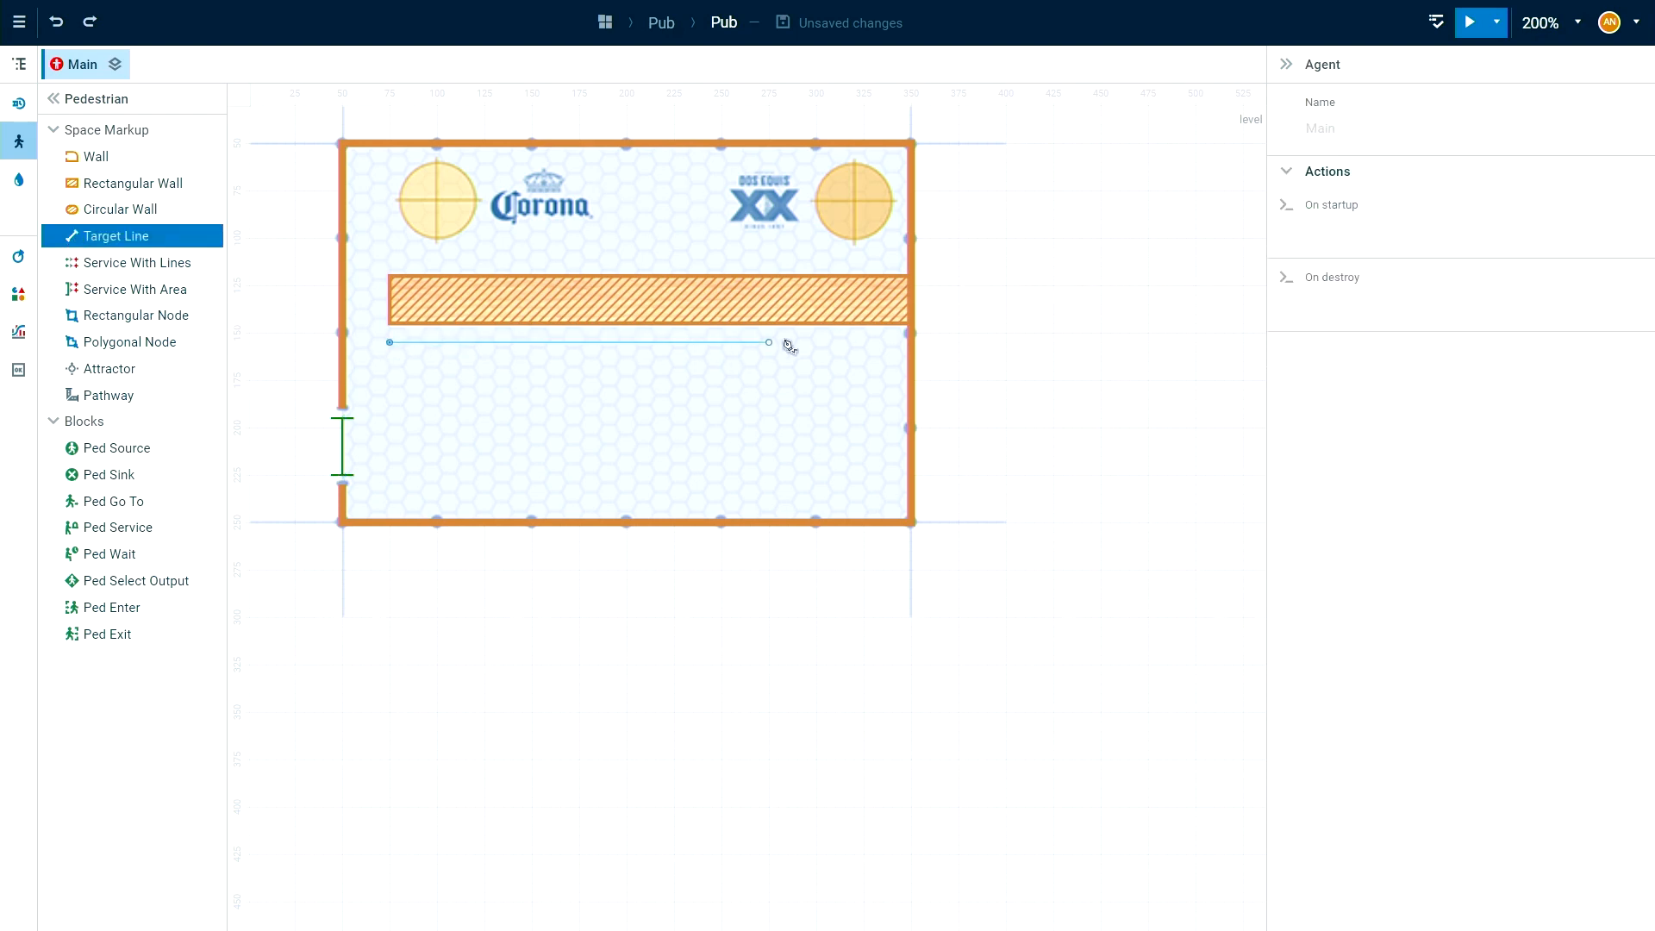
double_click(893, 344)
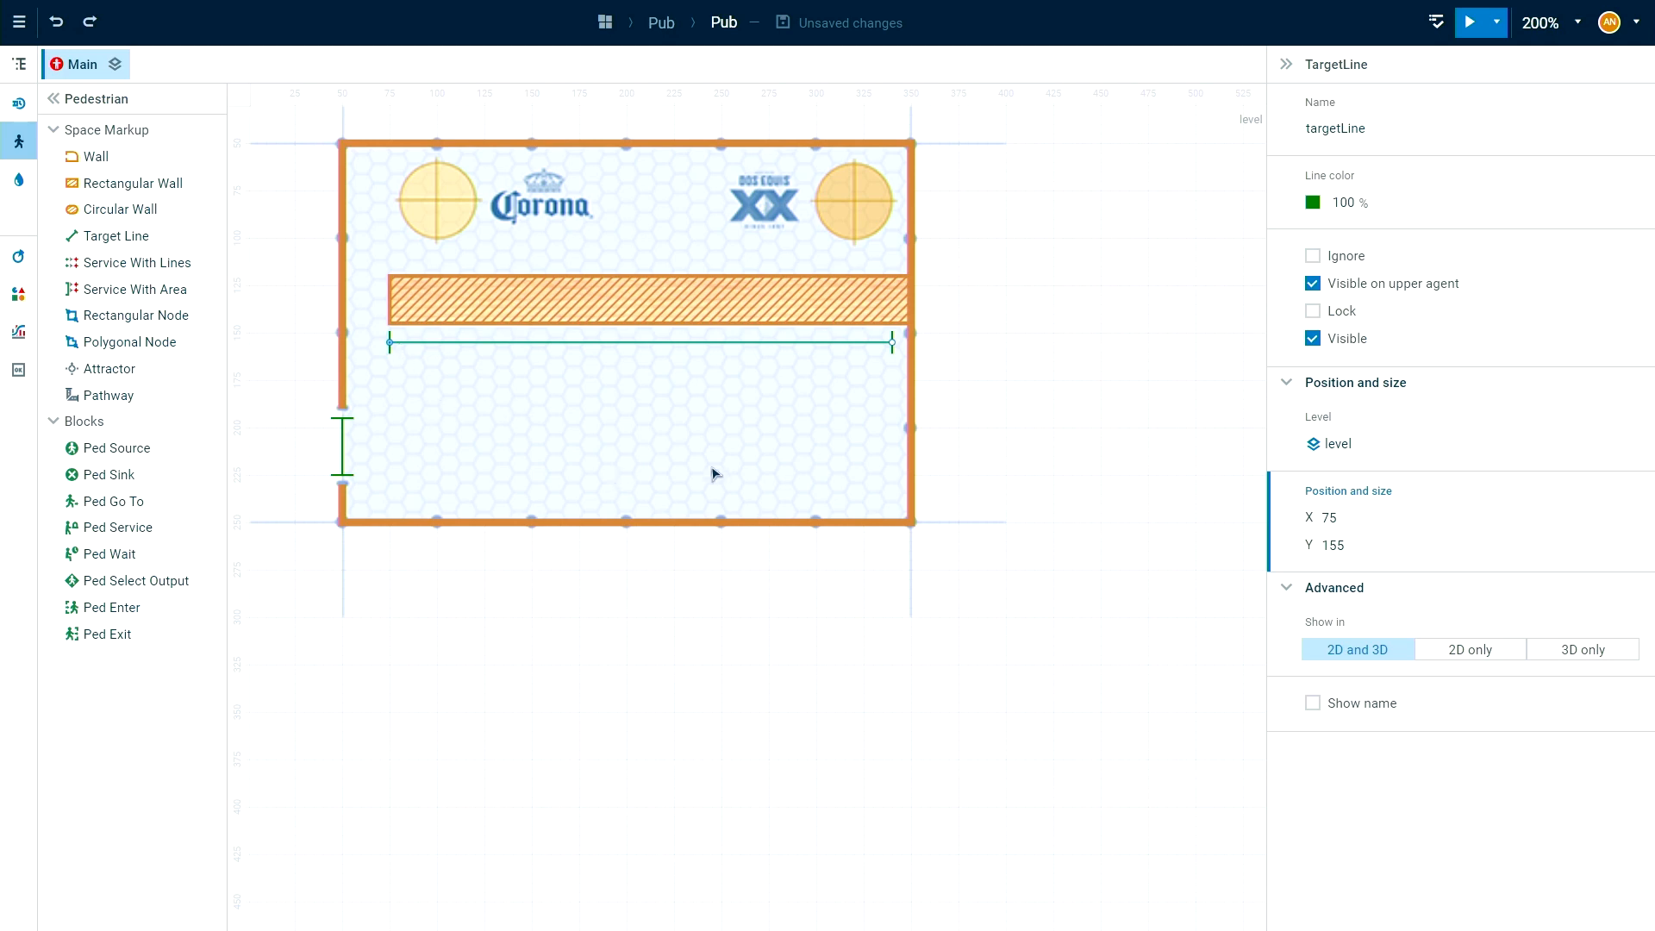
drag(1416, 128, 1237, 131)
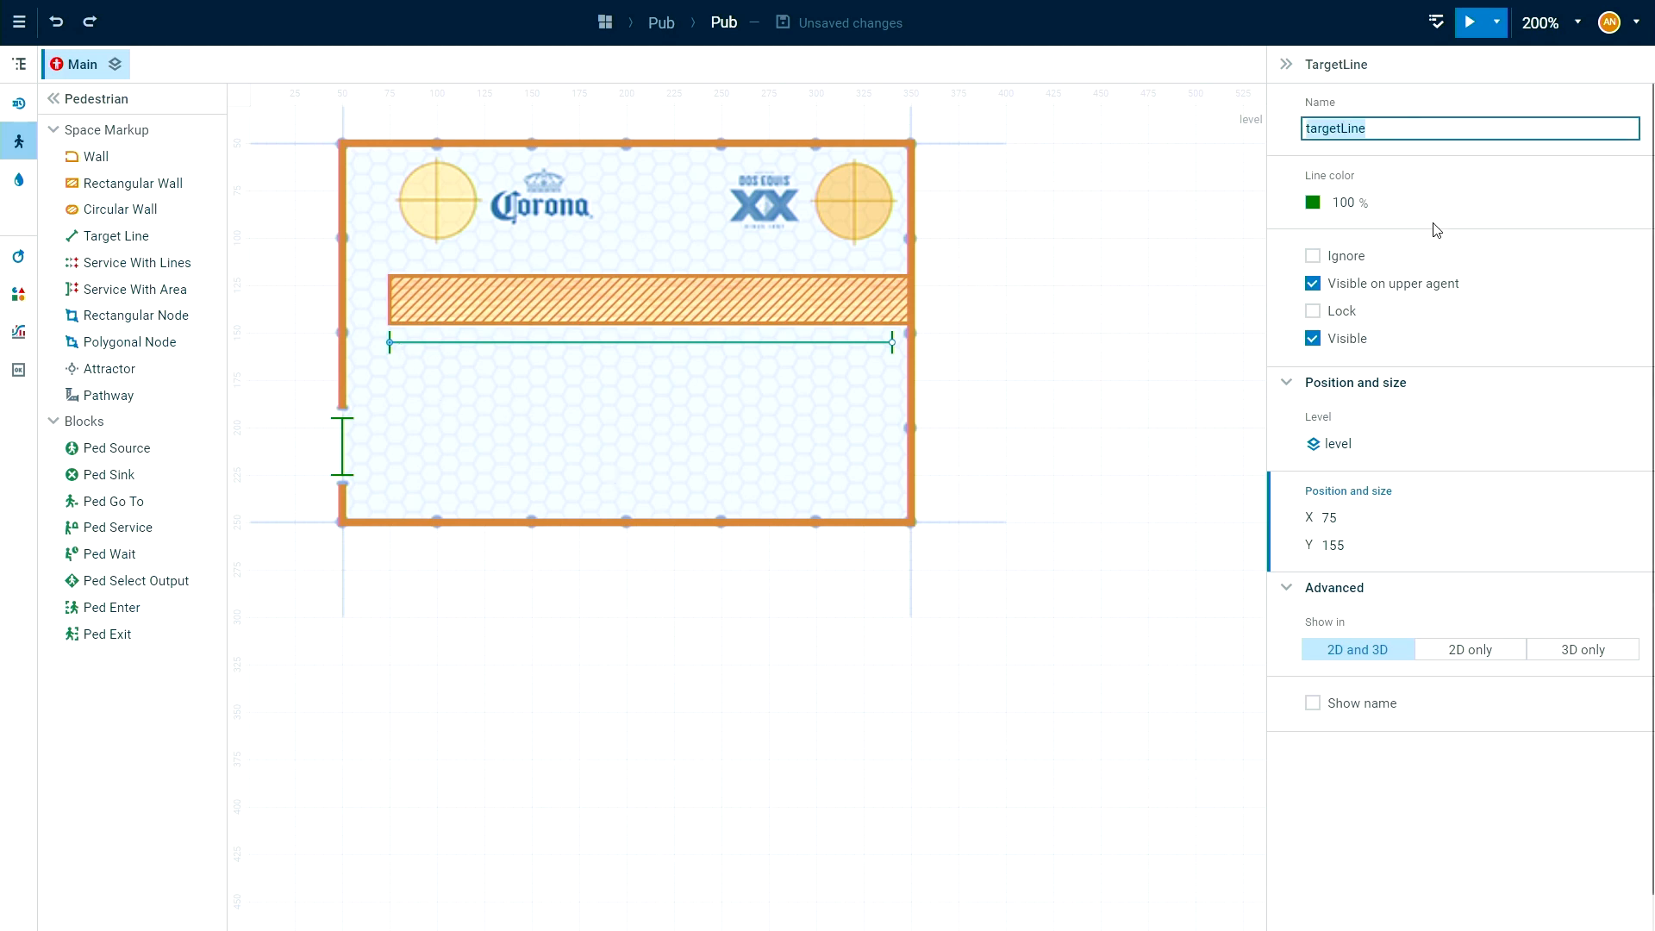
text(lineCounter)
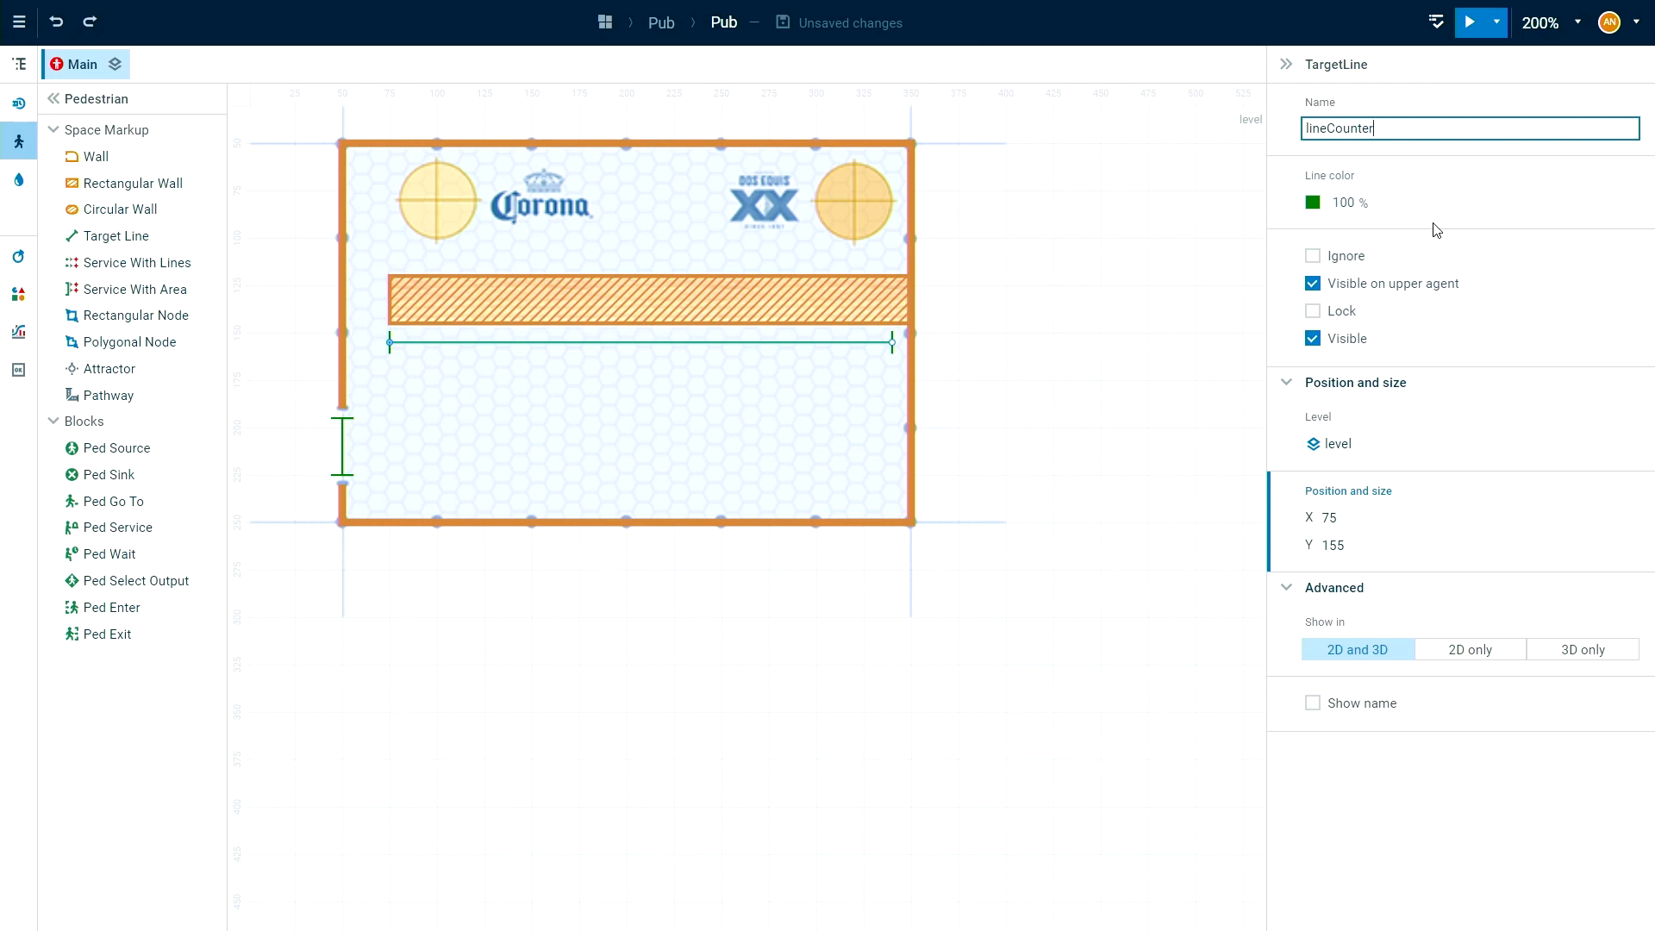
click(1164, 425)
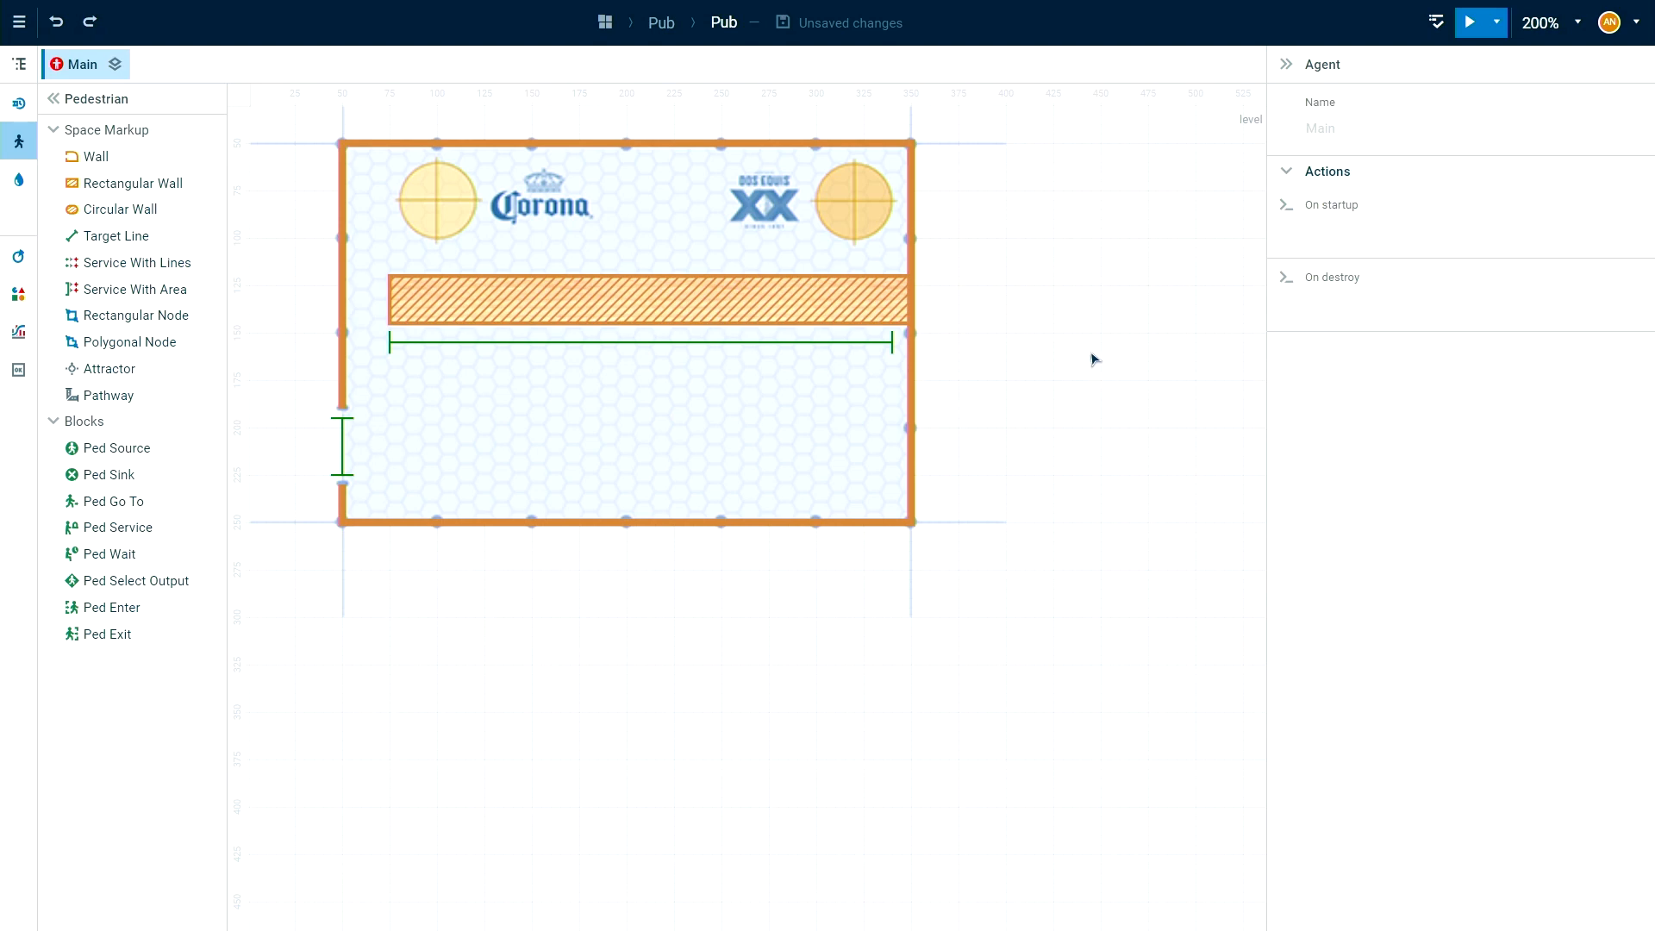
Reset the canvas zoom to 100% and bring the whole model frame into view.
drag(1114, 288, 1132, 341)
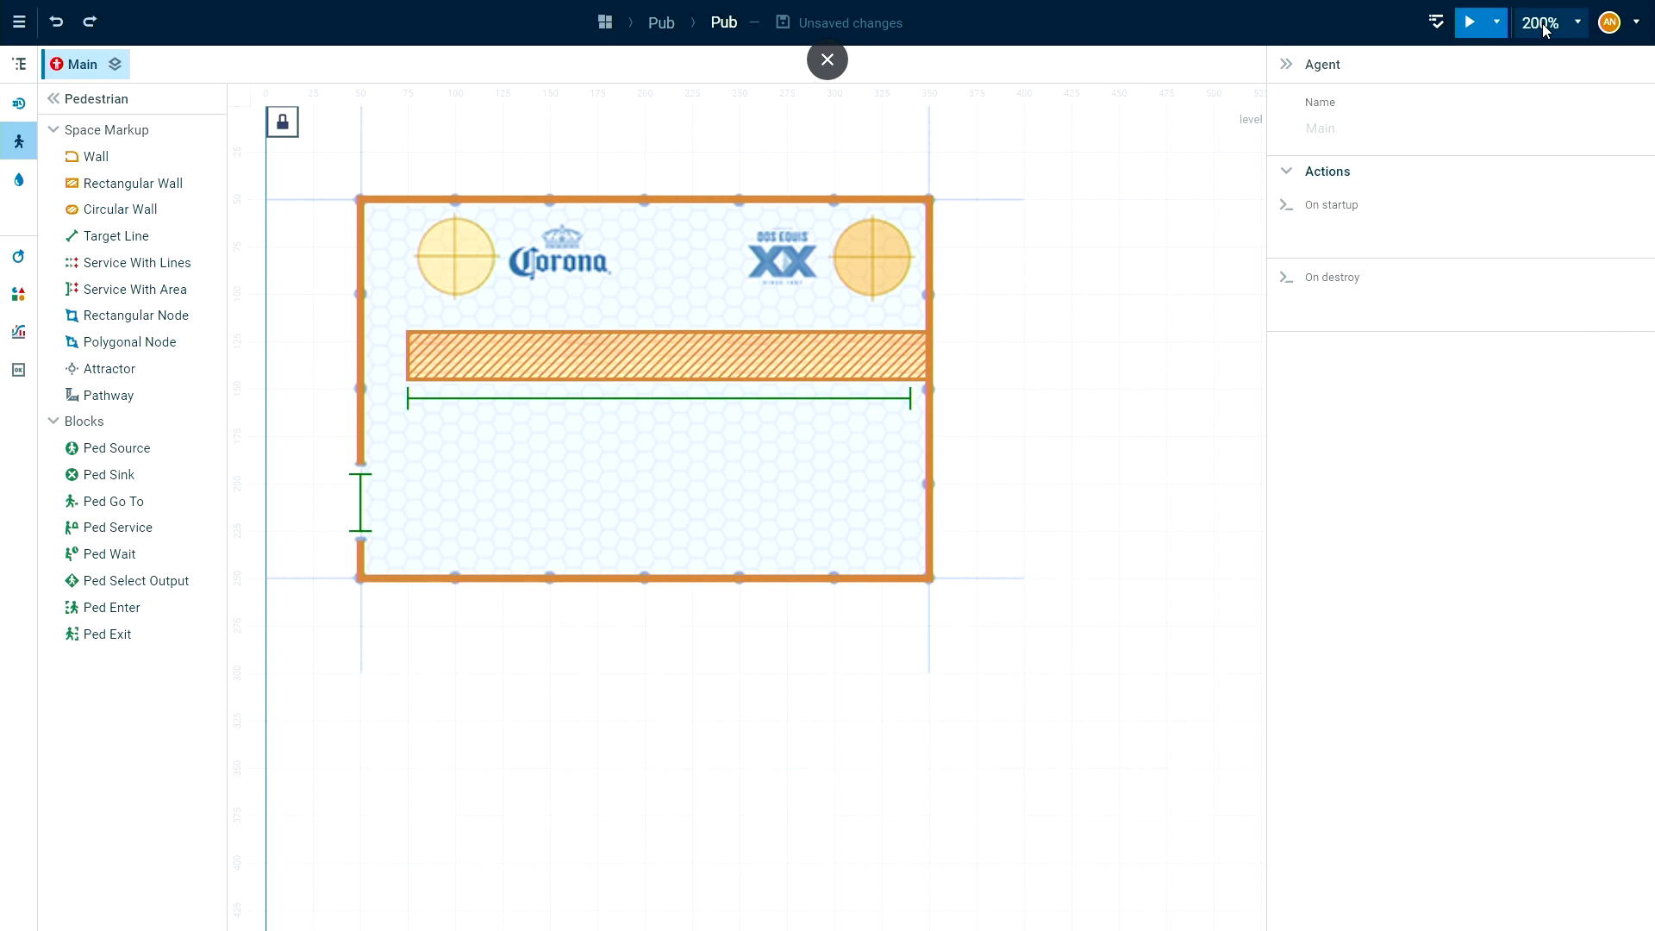
click(1540, 23)
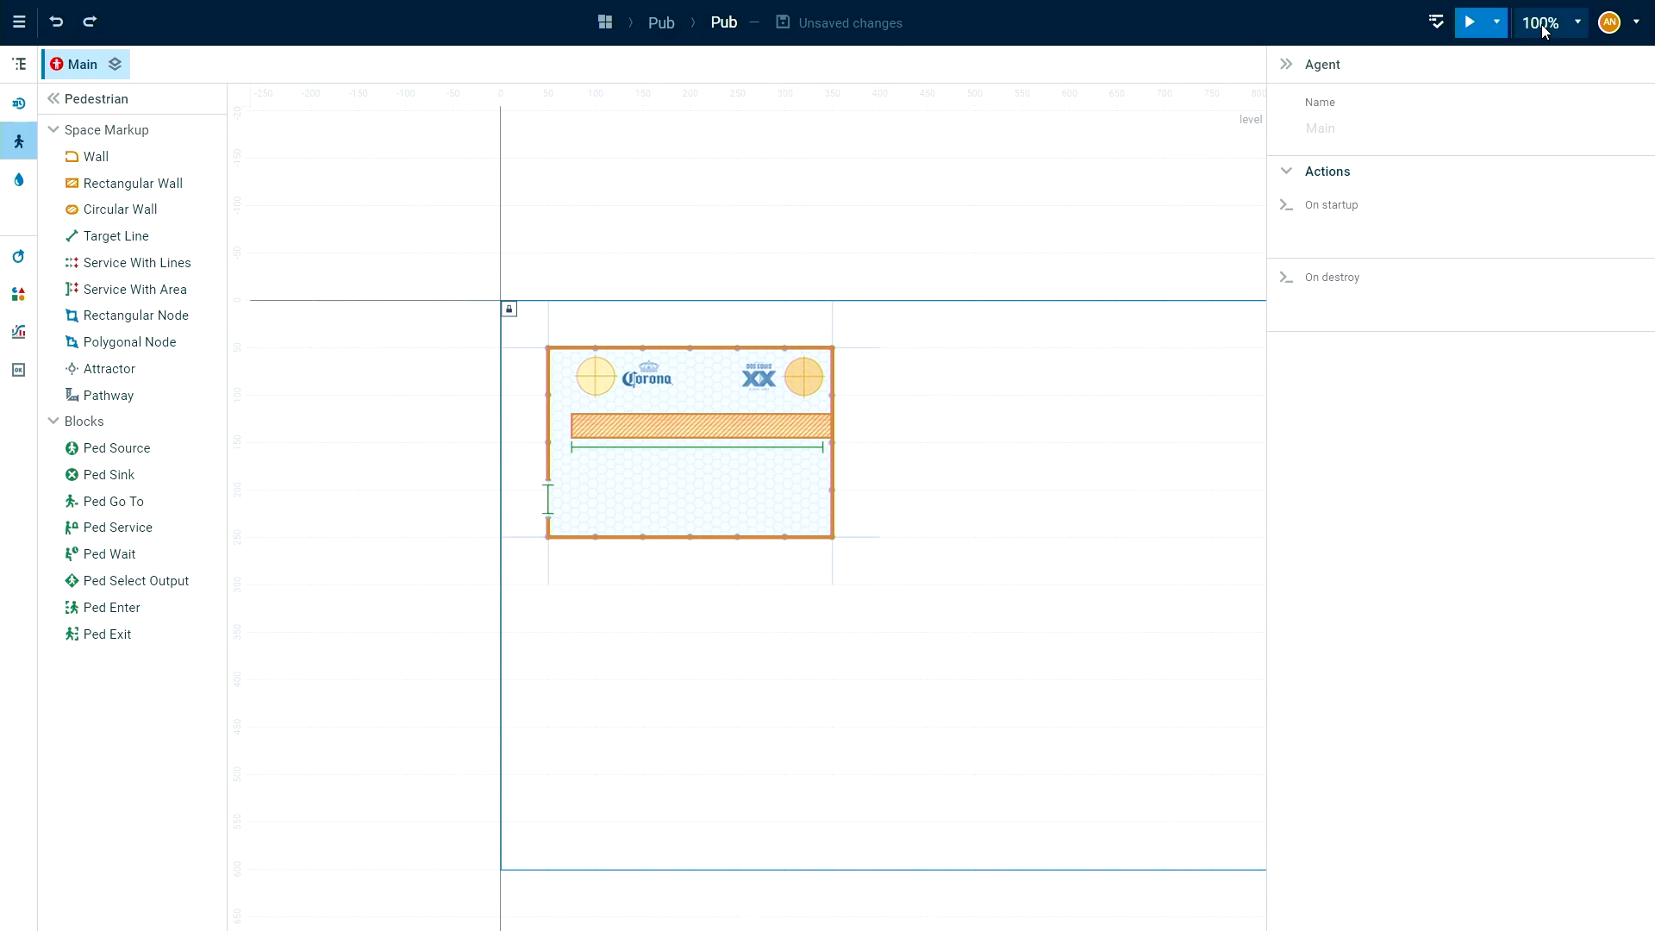
click(1544, 30)
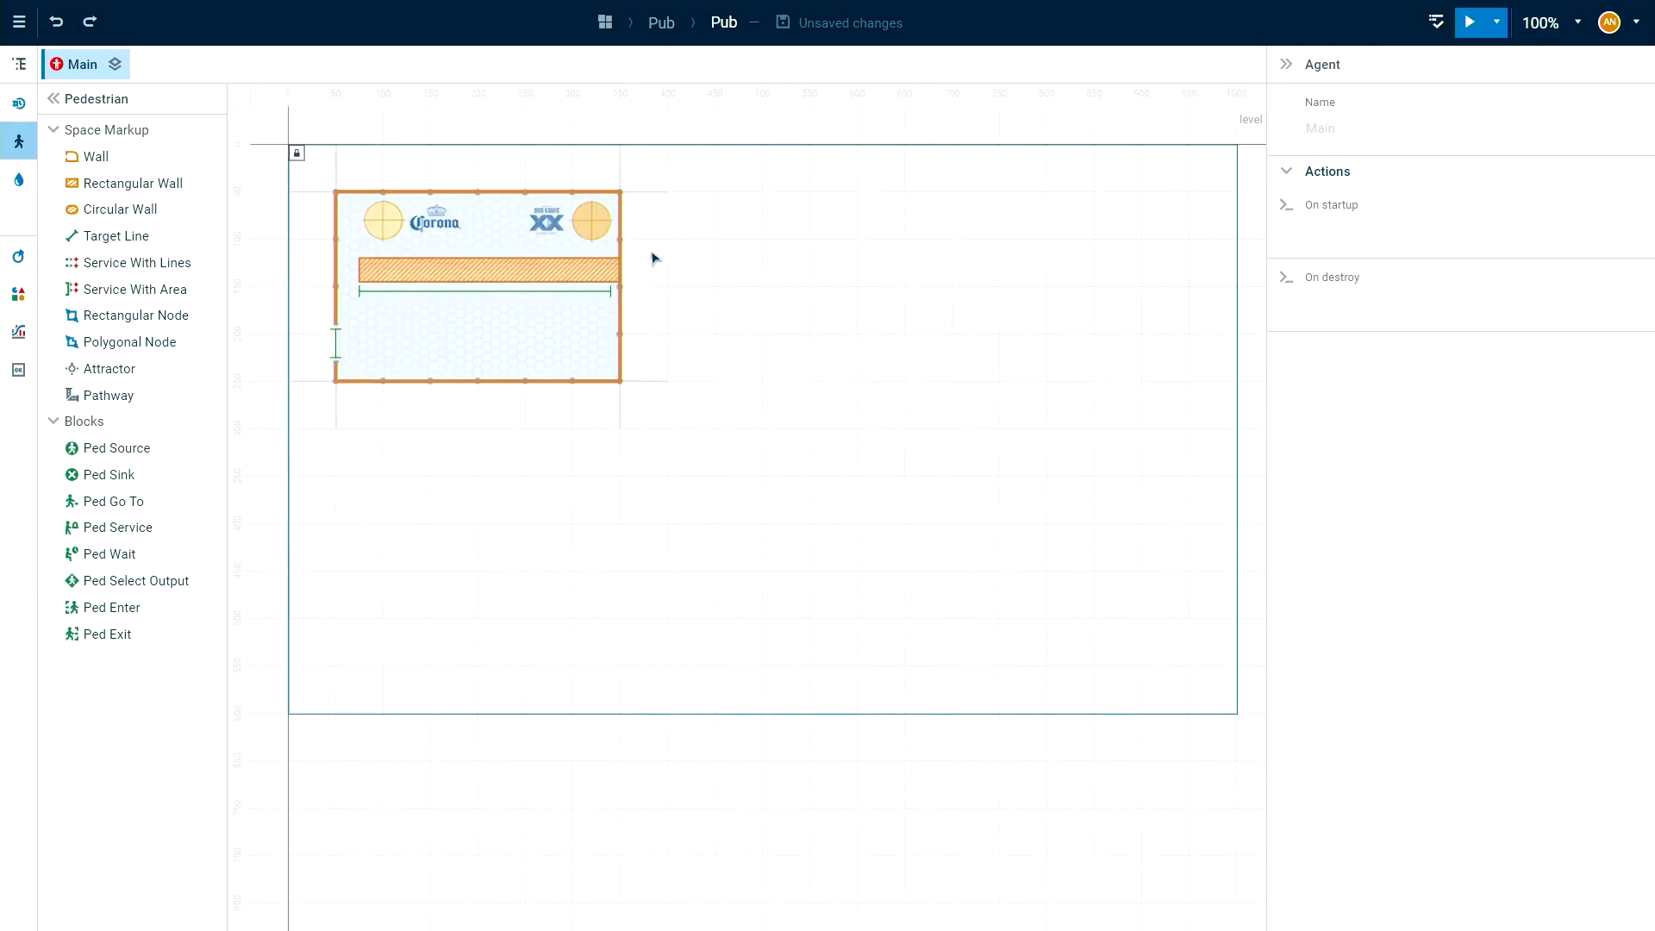
scroll(854, 362, up, 5)
scroll(862, 397, up, 12)
scroll(669, 540, left, 5)
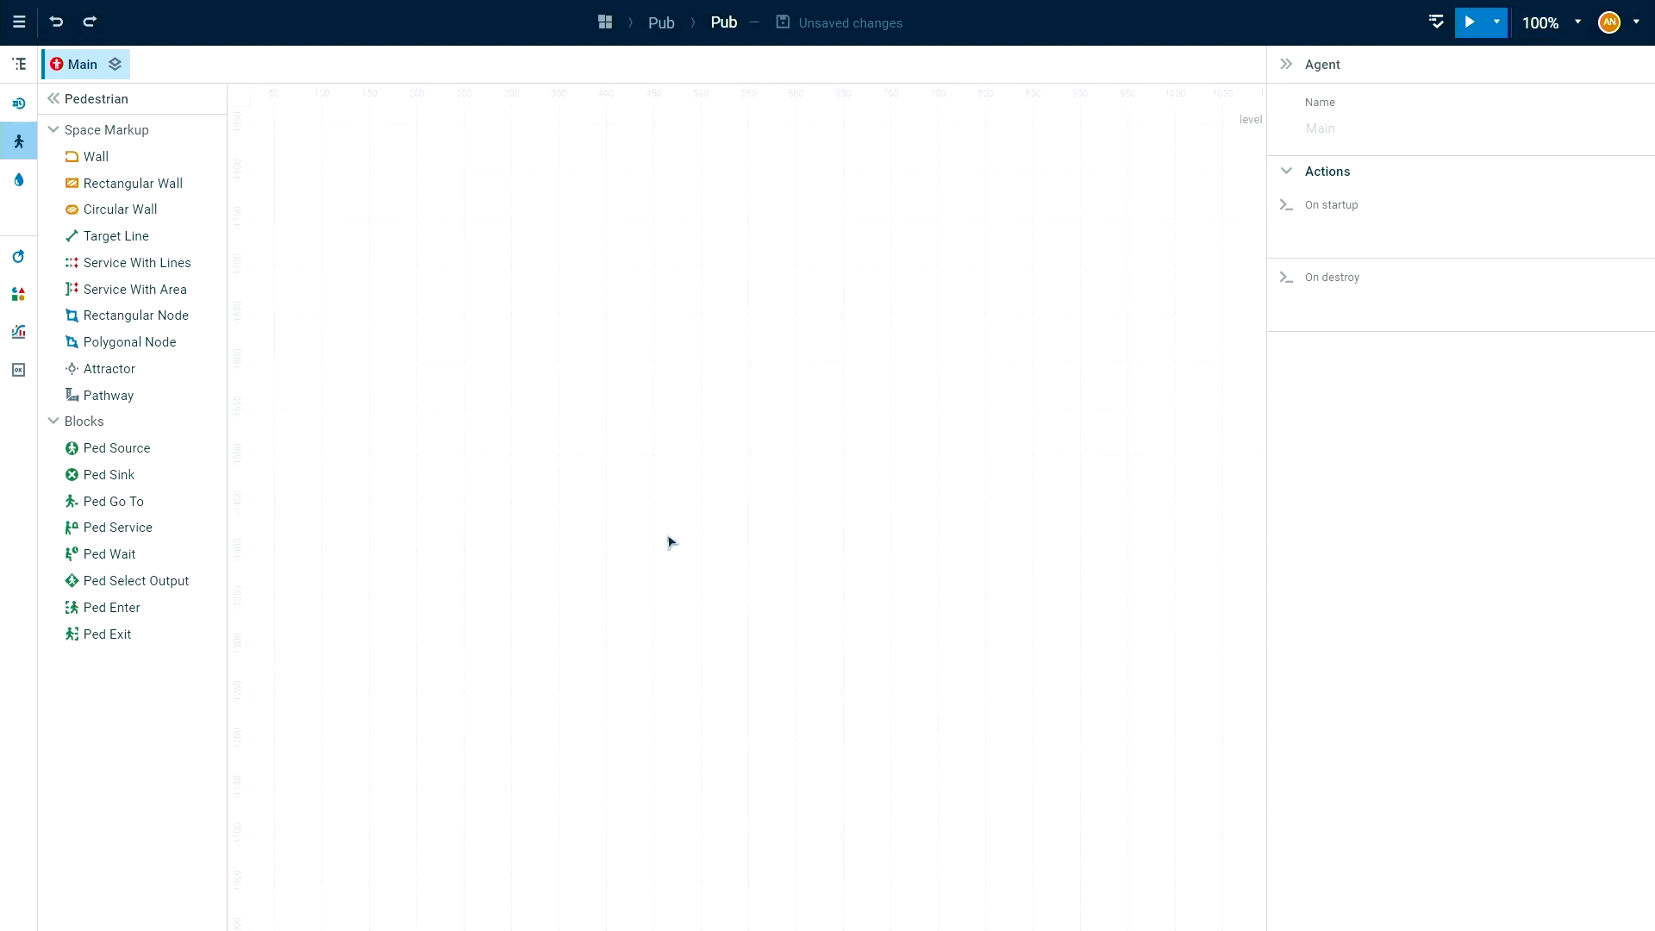
scroll(727, 399, right, 5)
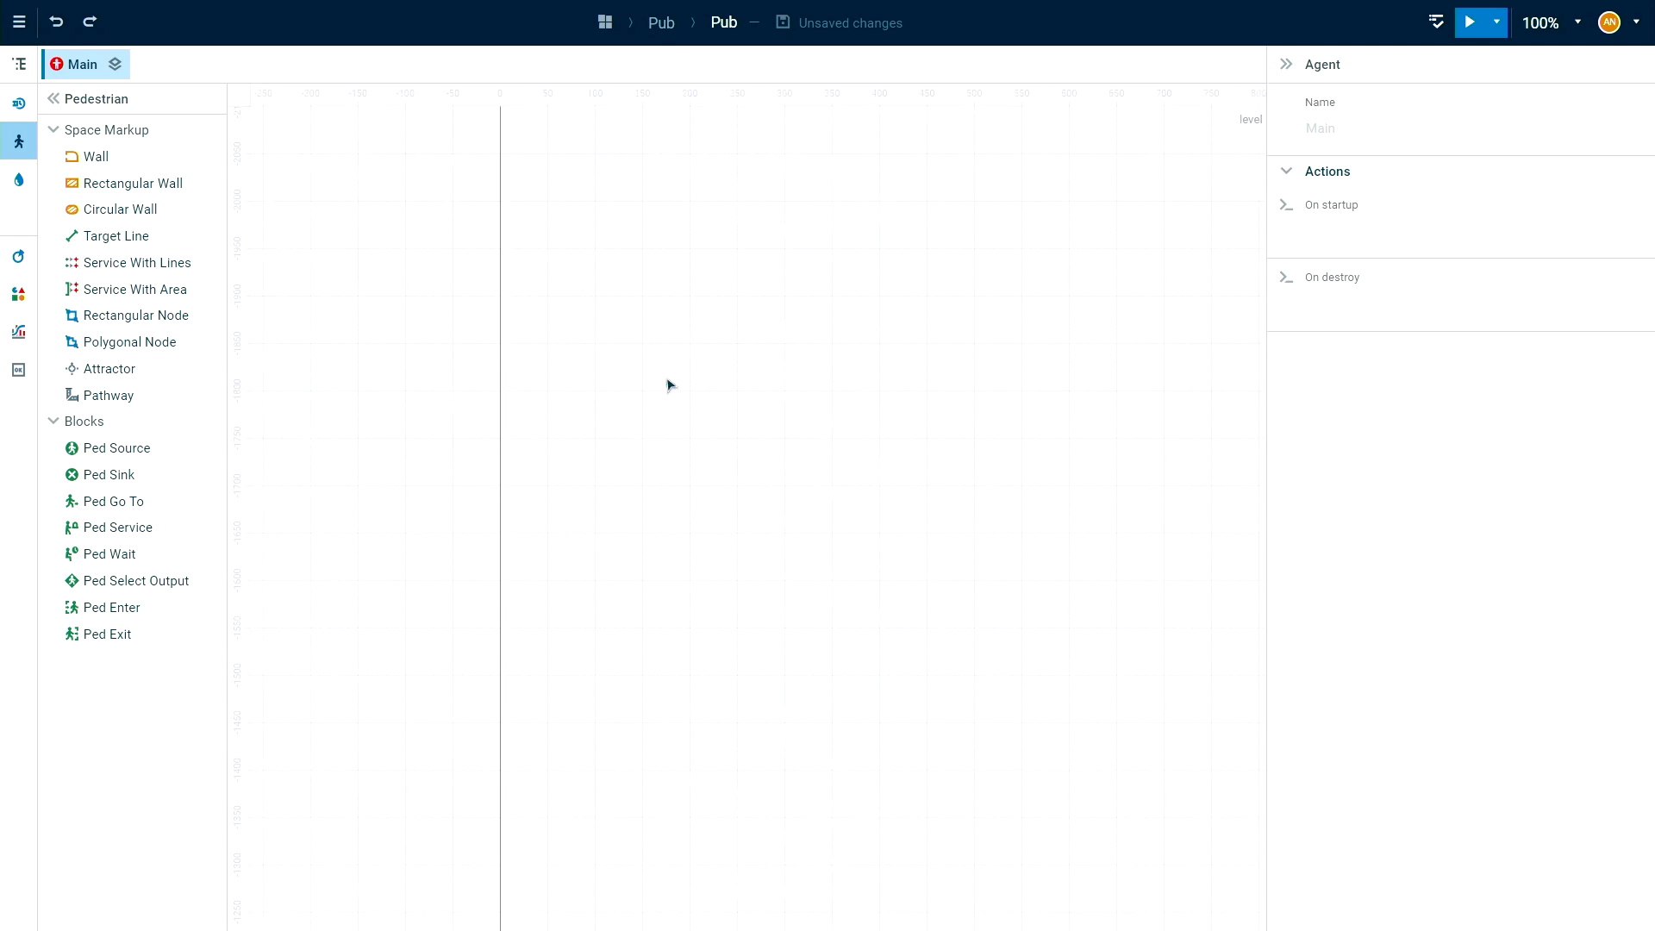
scroll(825, 345, right, 6)
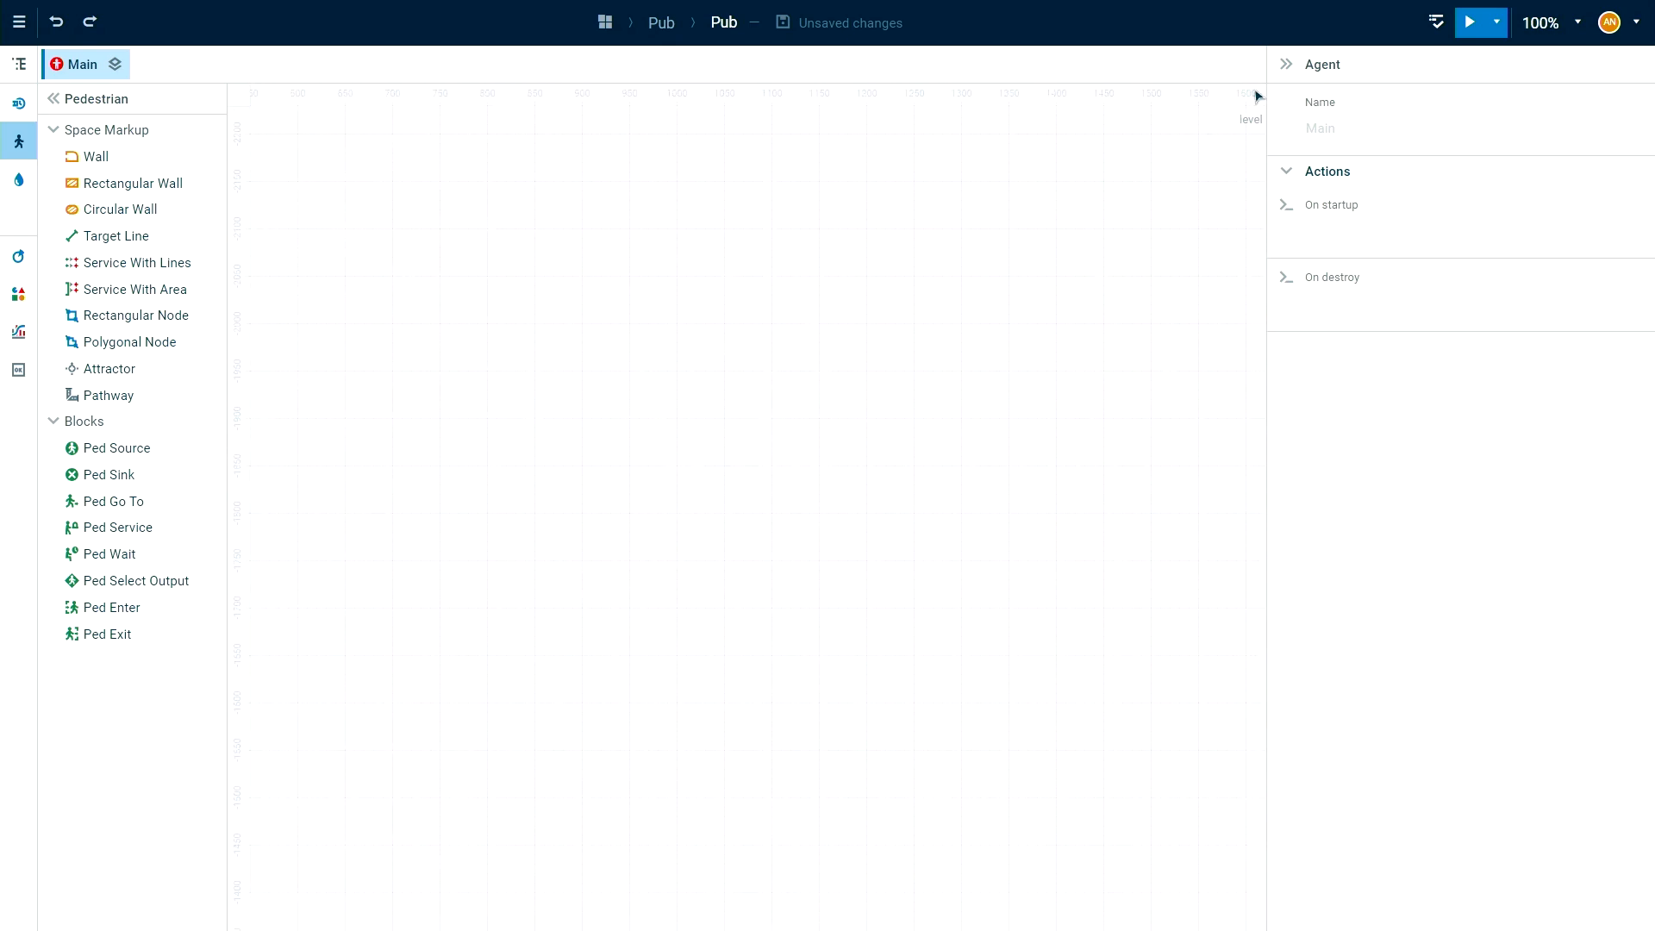
click(1542, 26)
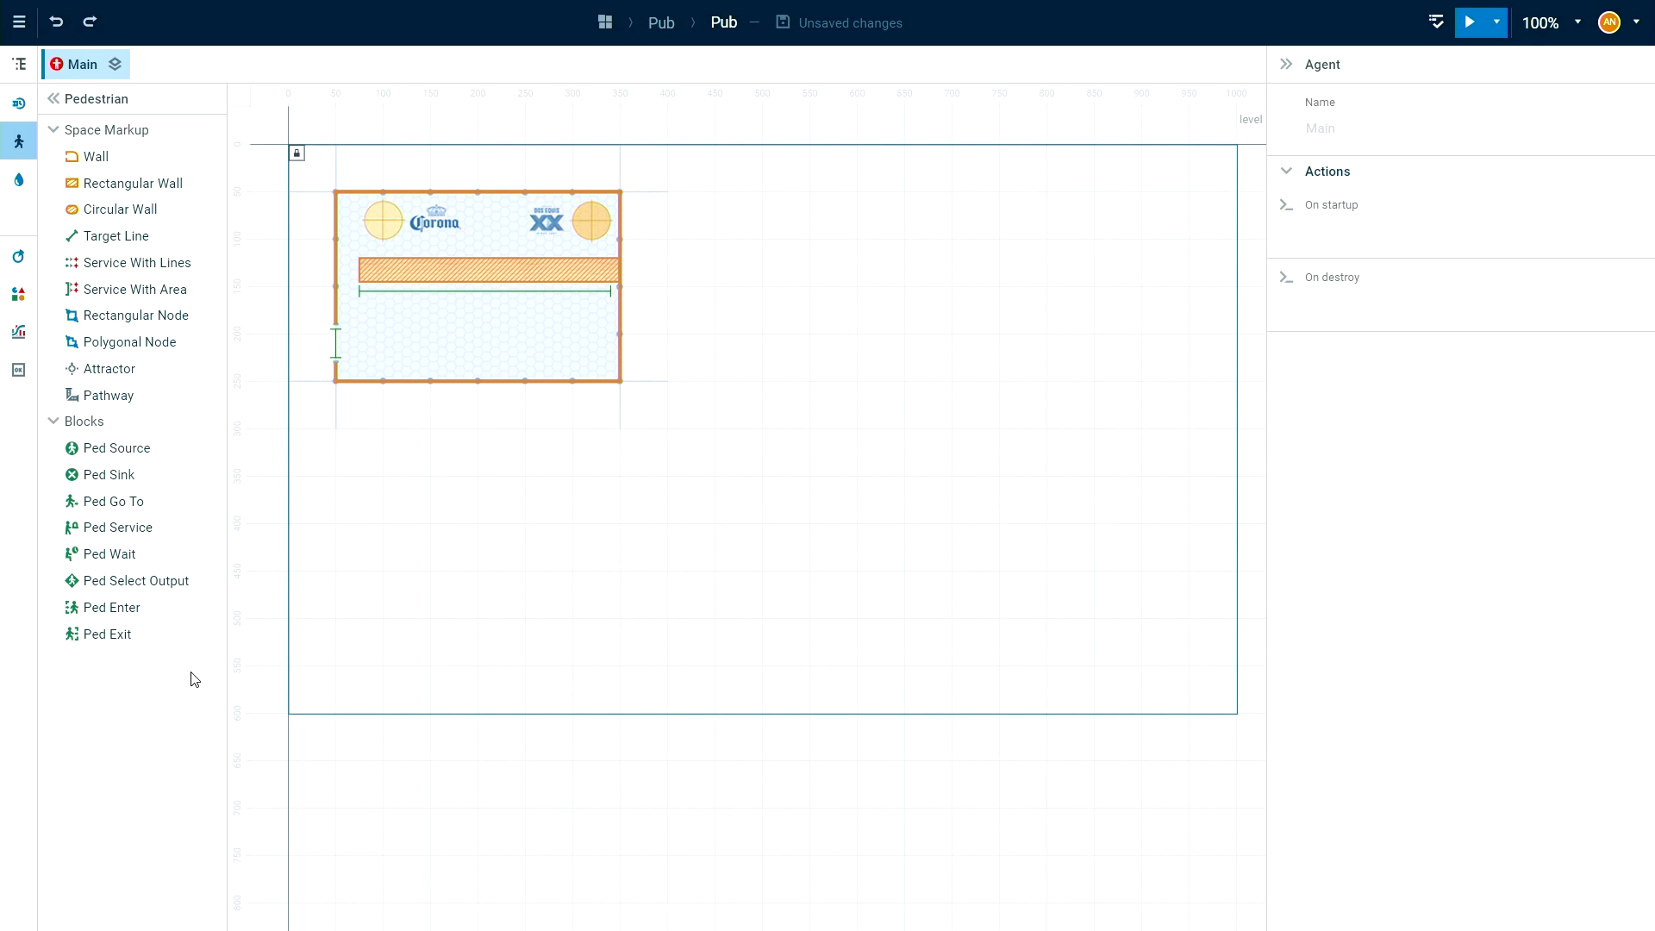
Place a Ped Source block below the floor plan and connect a Ped Go To block after it.
click(72, 452)
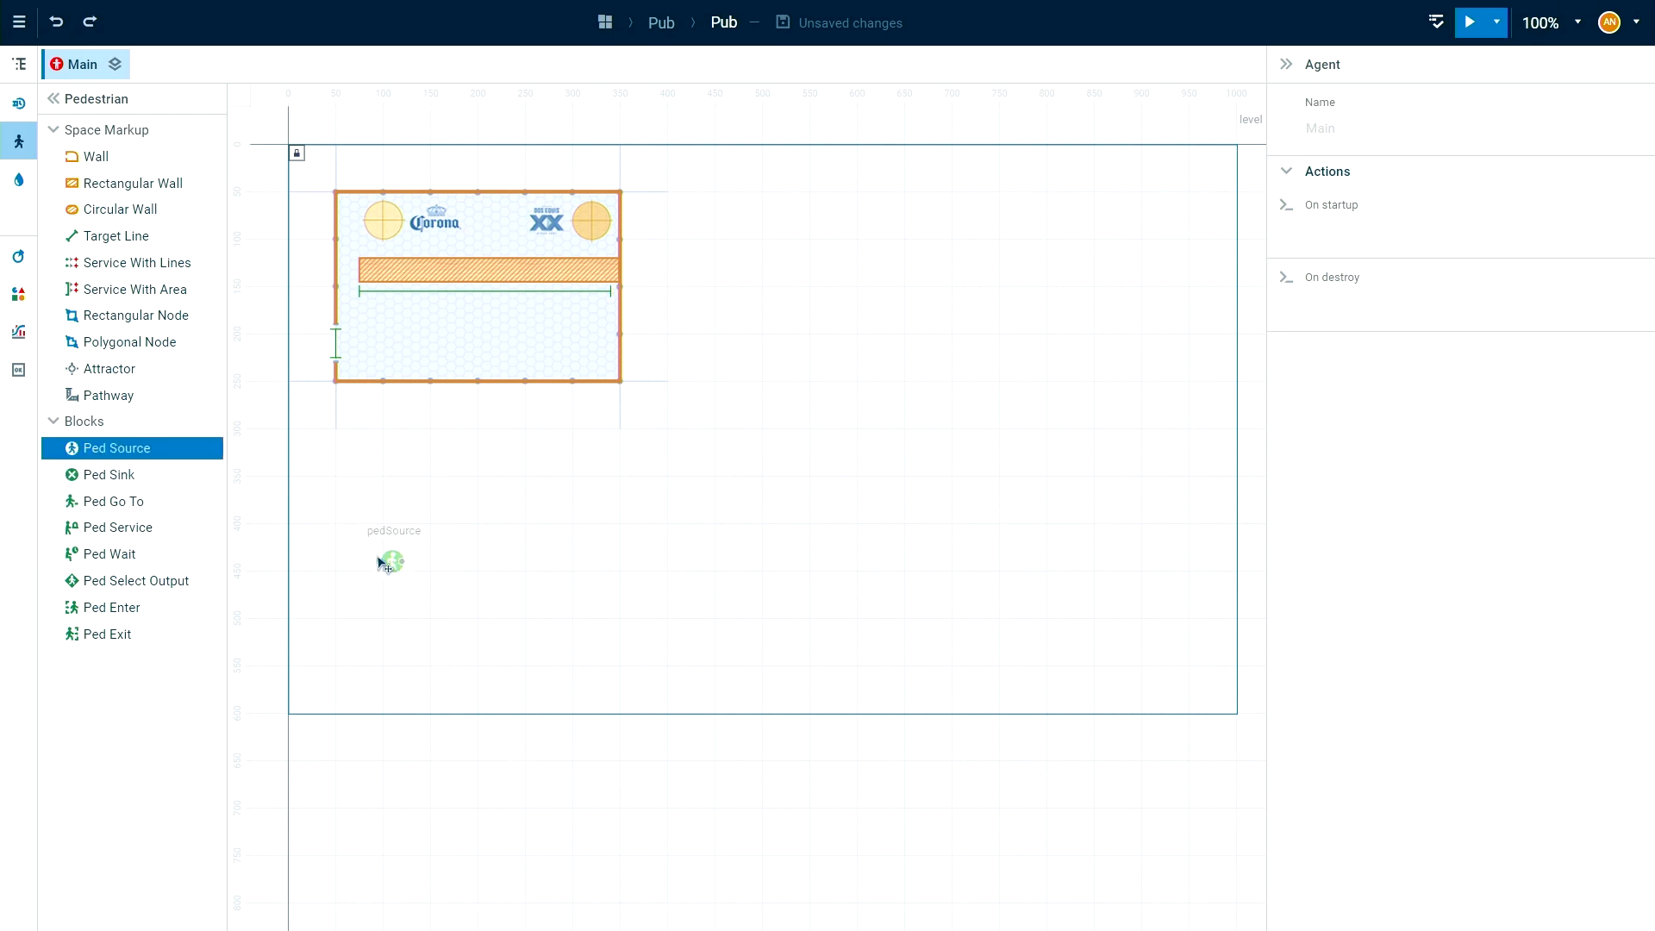
click(360, 620)
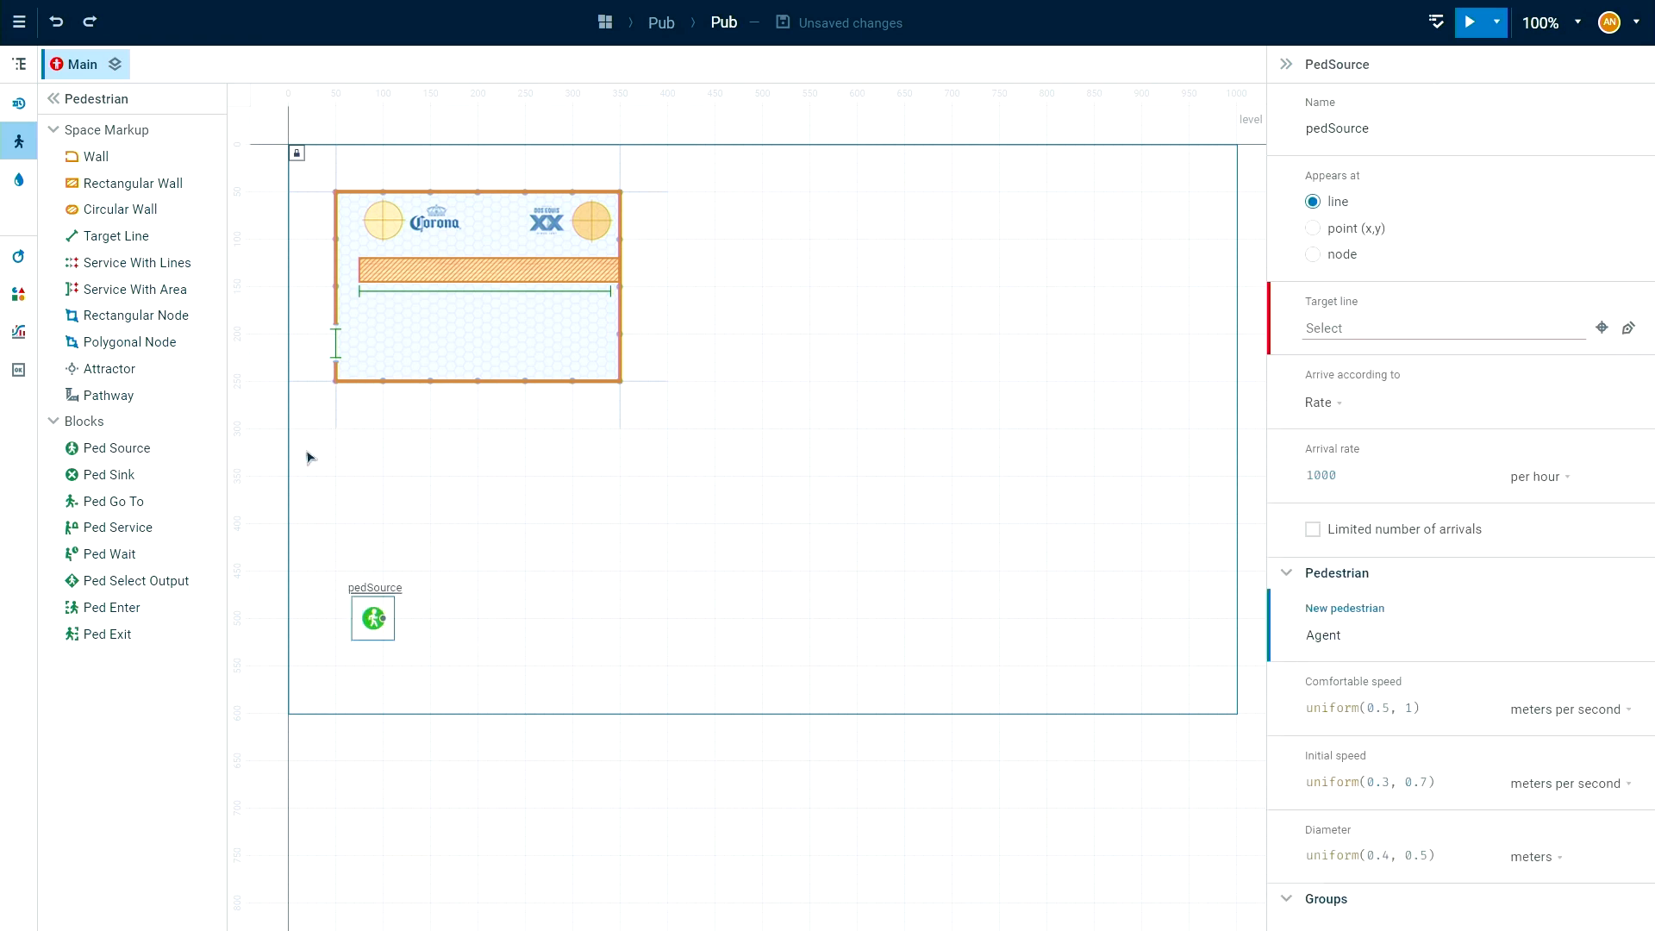
click(74, 501)
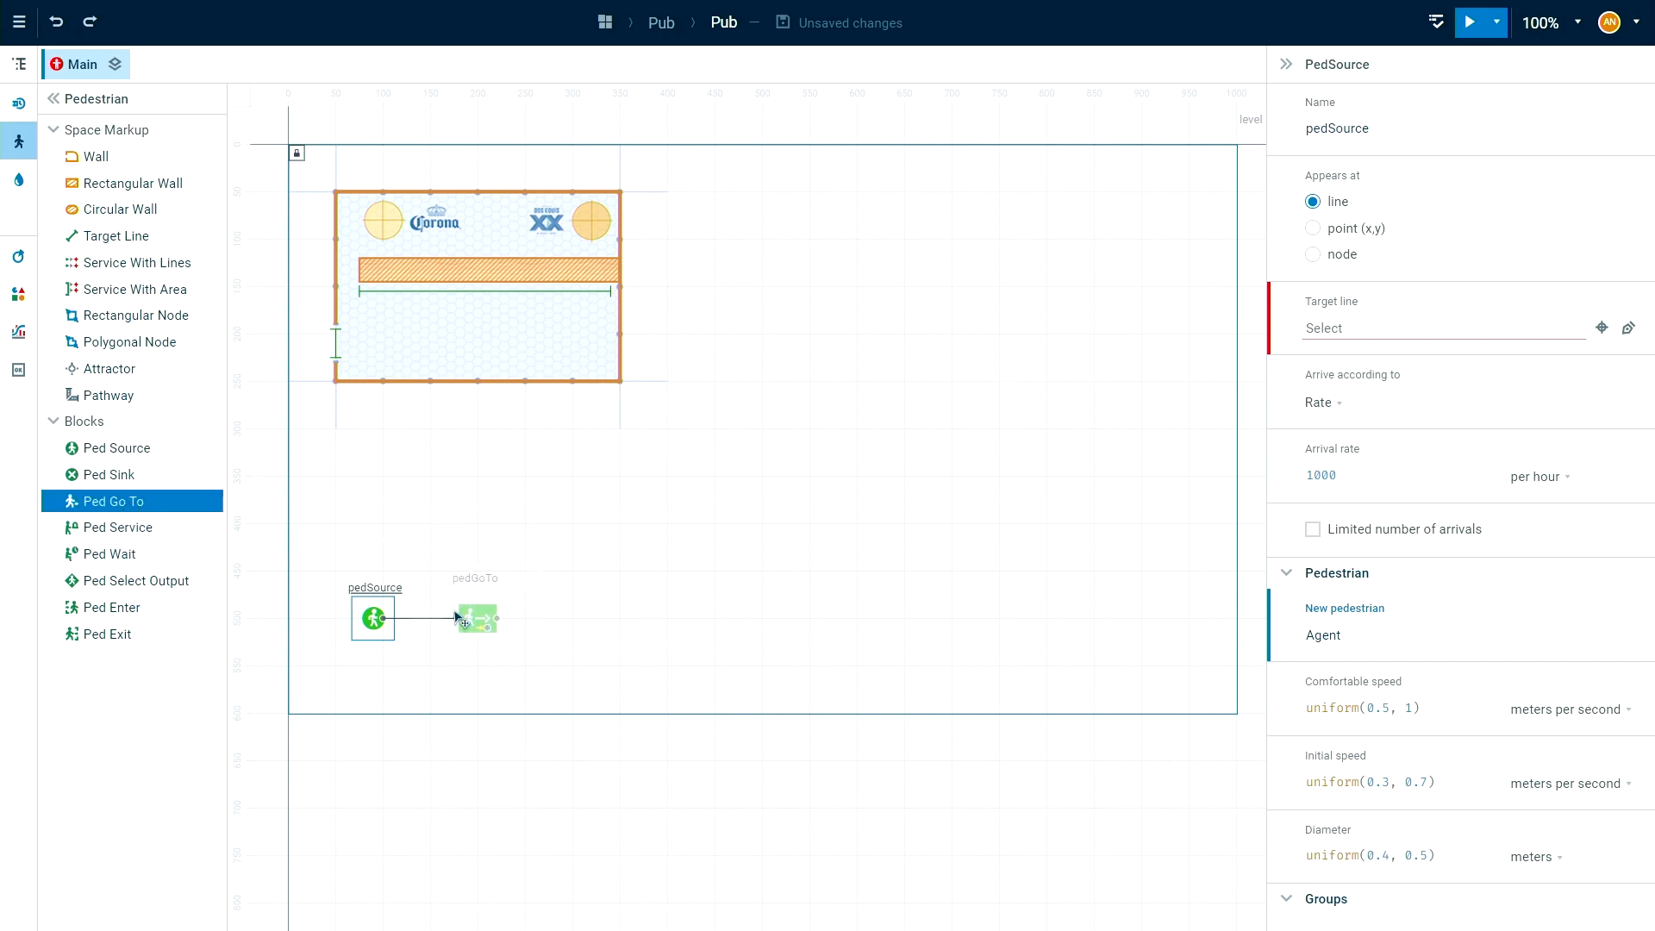
click(433, 618)
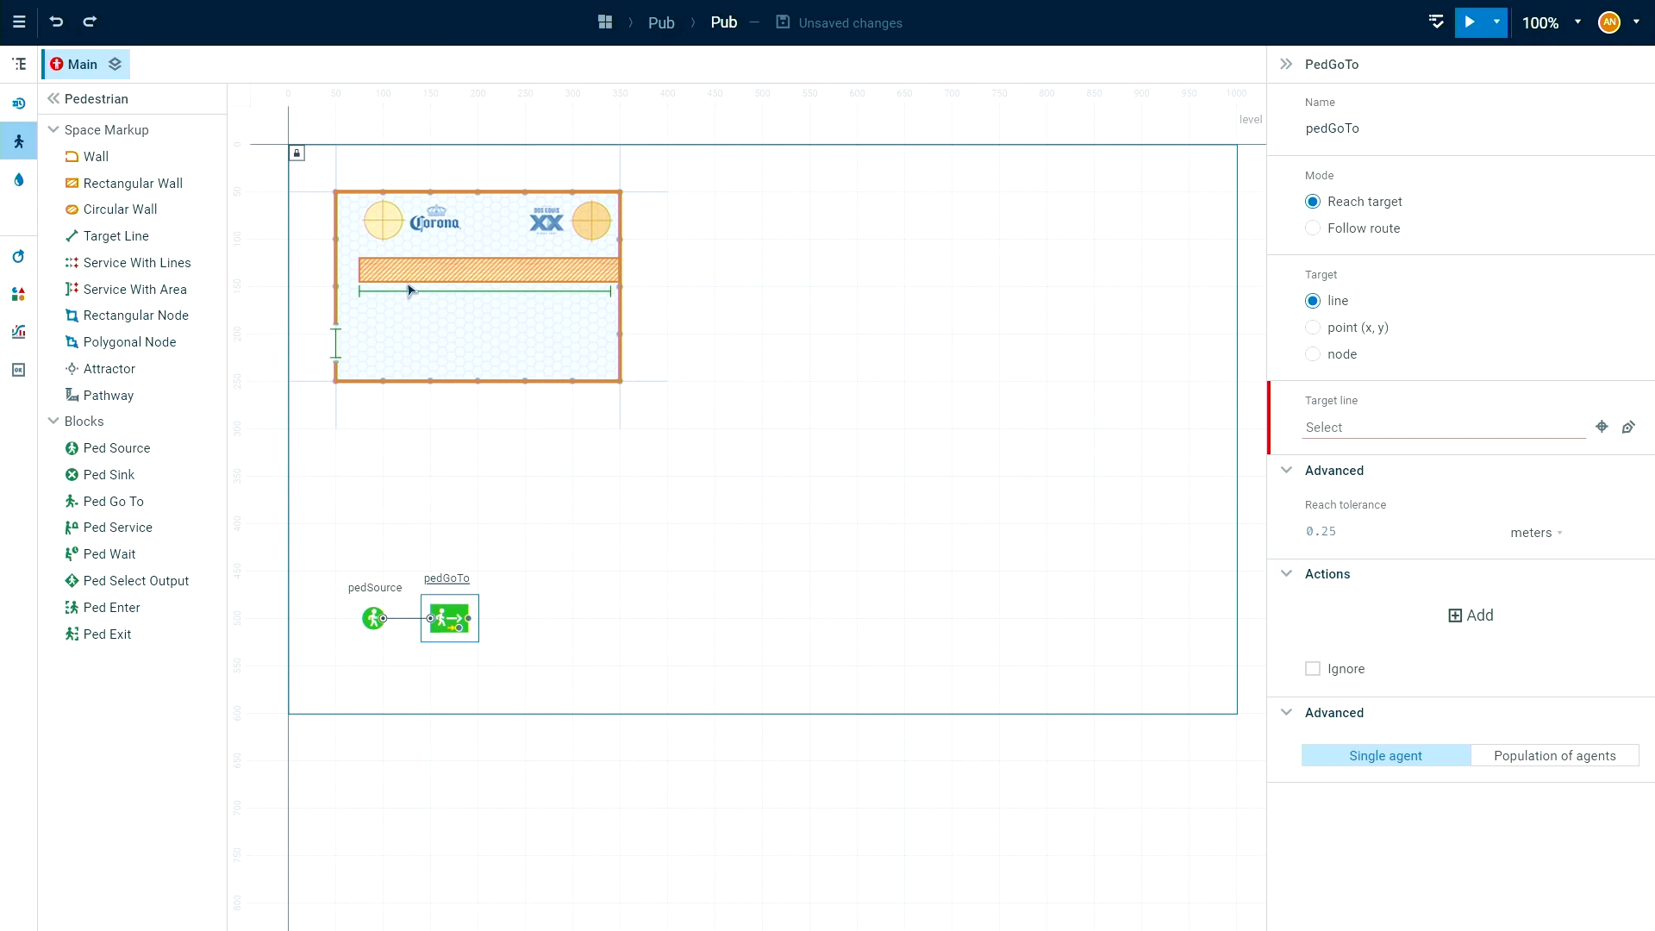
Add a Process Modeling Delay block, connect it to the Ped Go To output and align it in the flowchart row.
drag(510, 440, 508, 435)
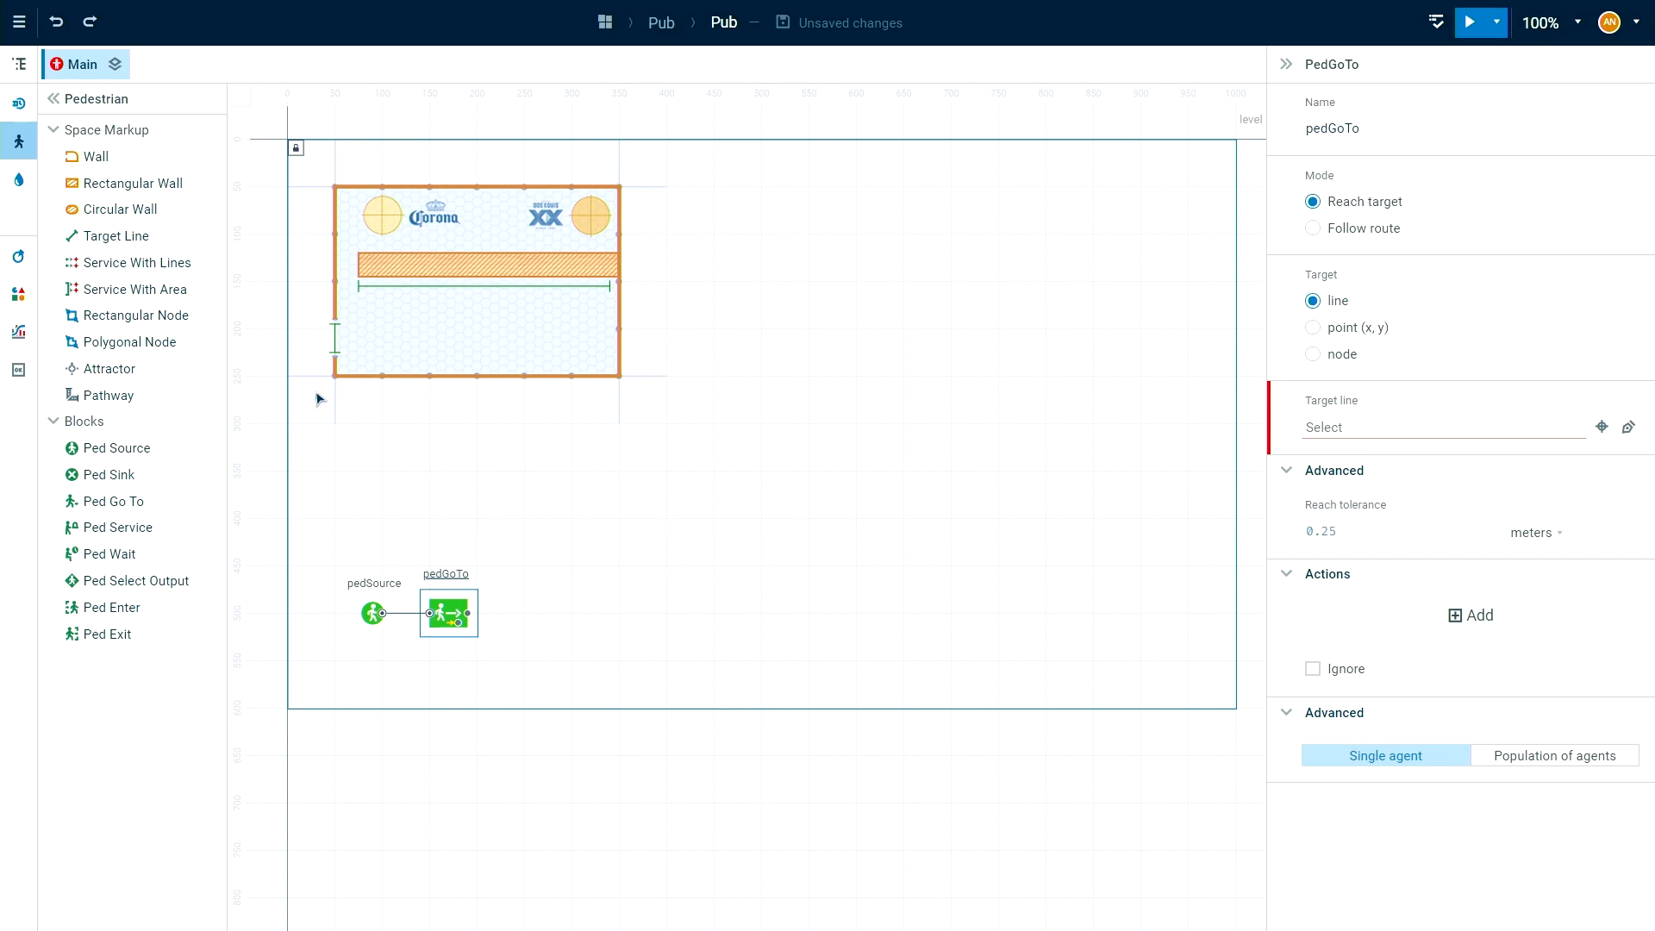
click(19, 103)
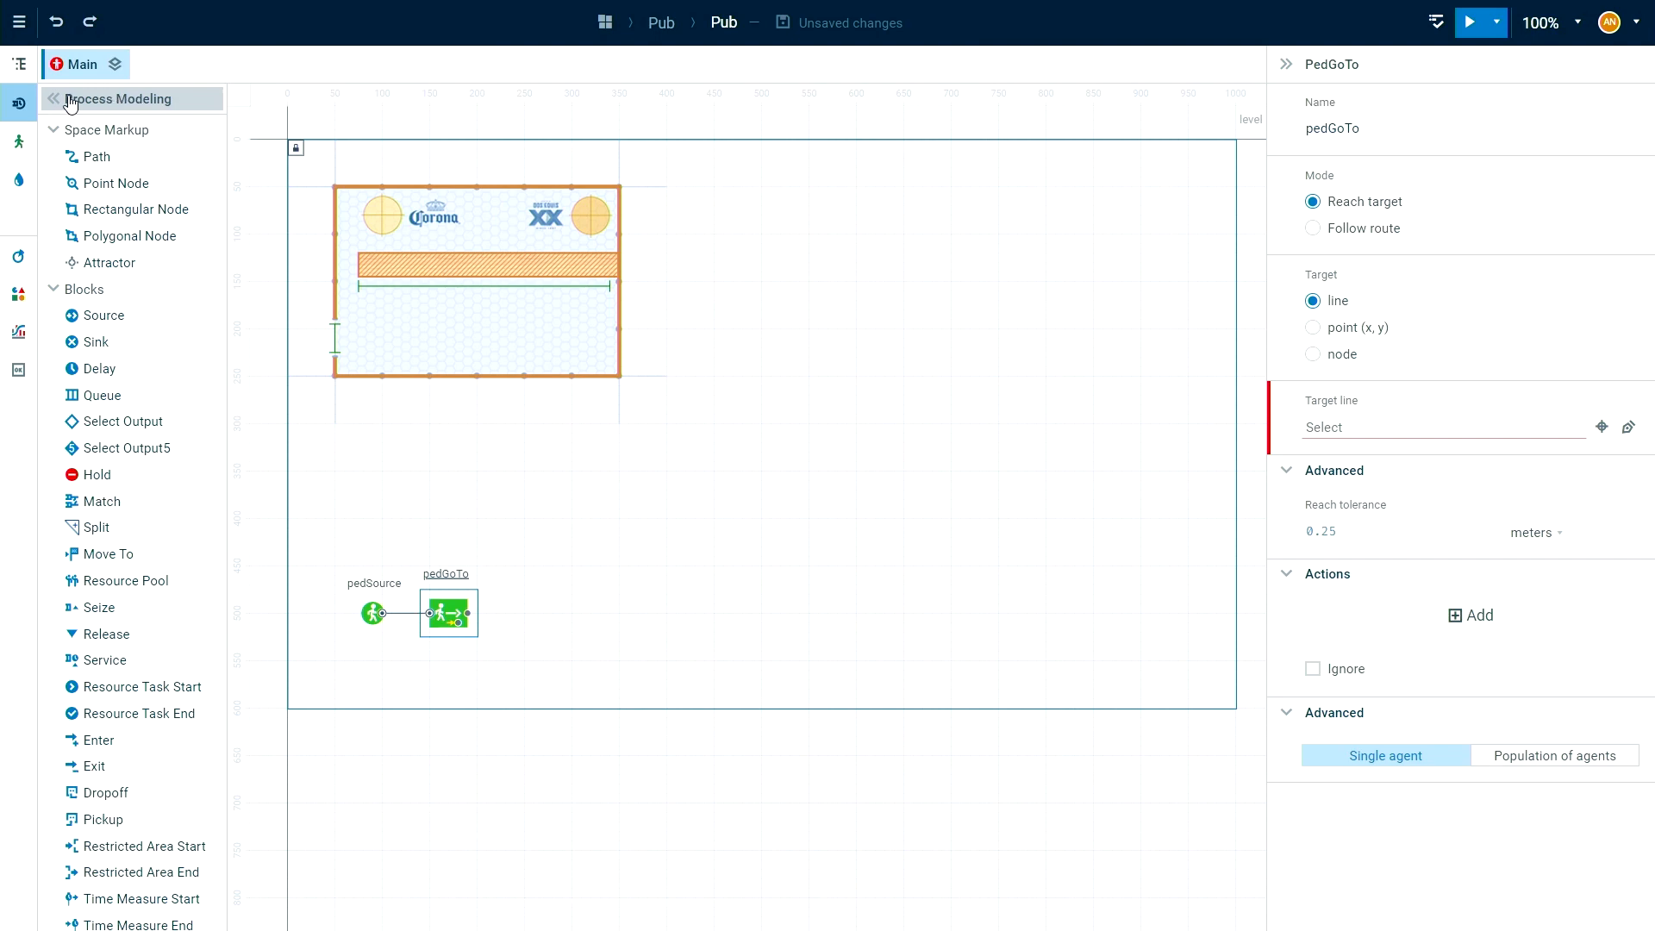
click(80, 371)
drag(81, 376, 620, 594)
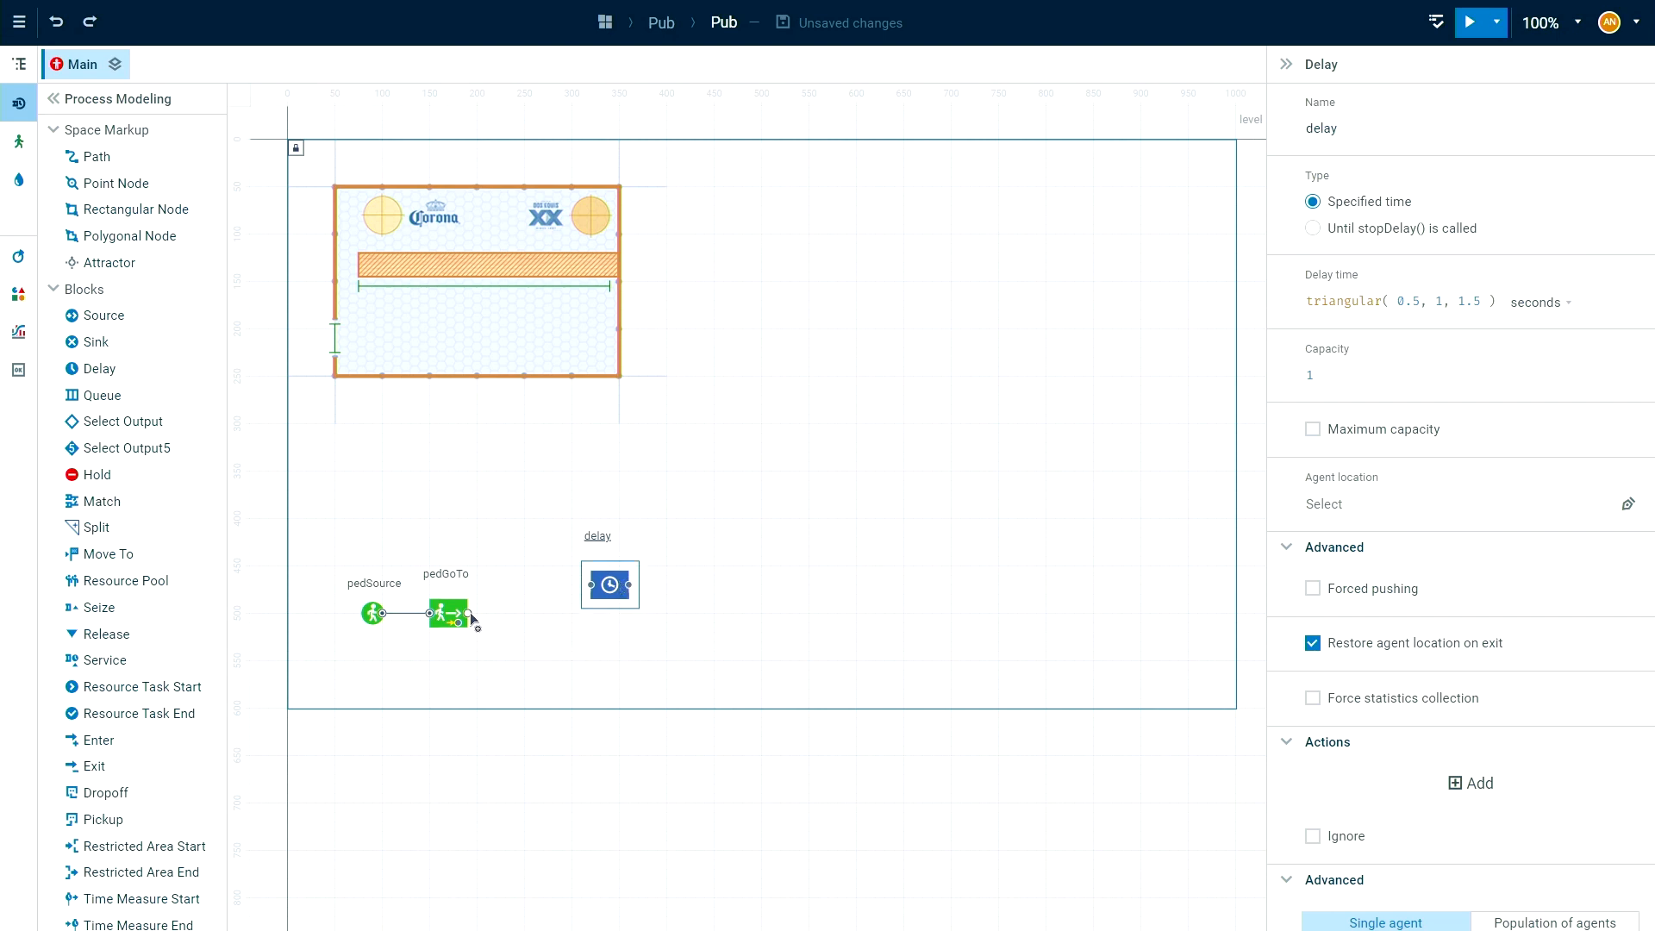
drag(469, 612, 592, 585)
drag(613, 600, 548, 624)
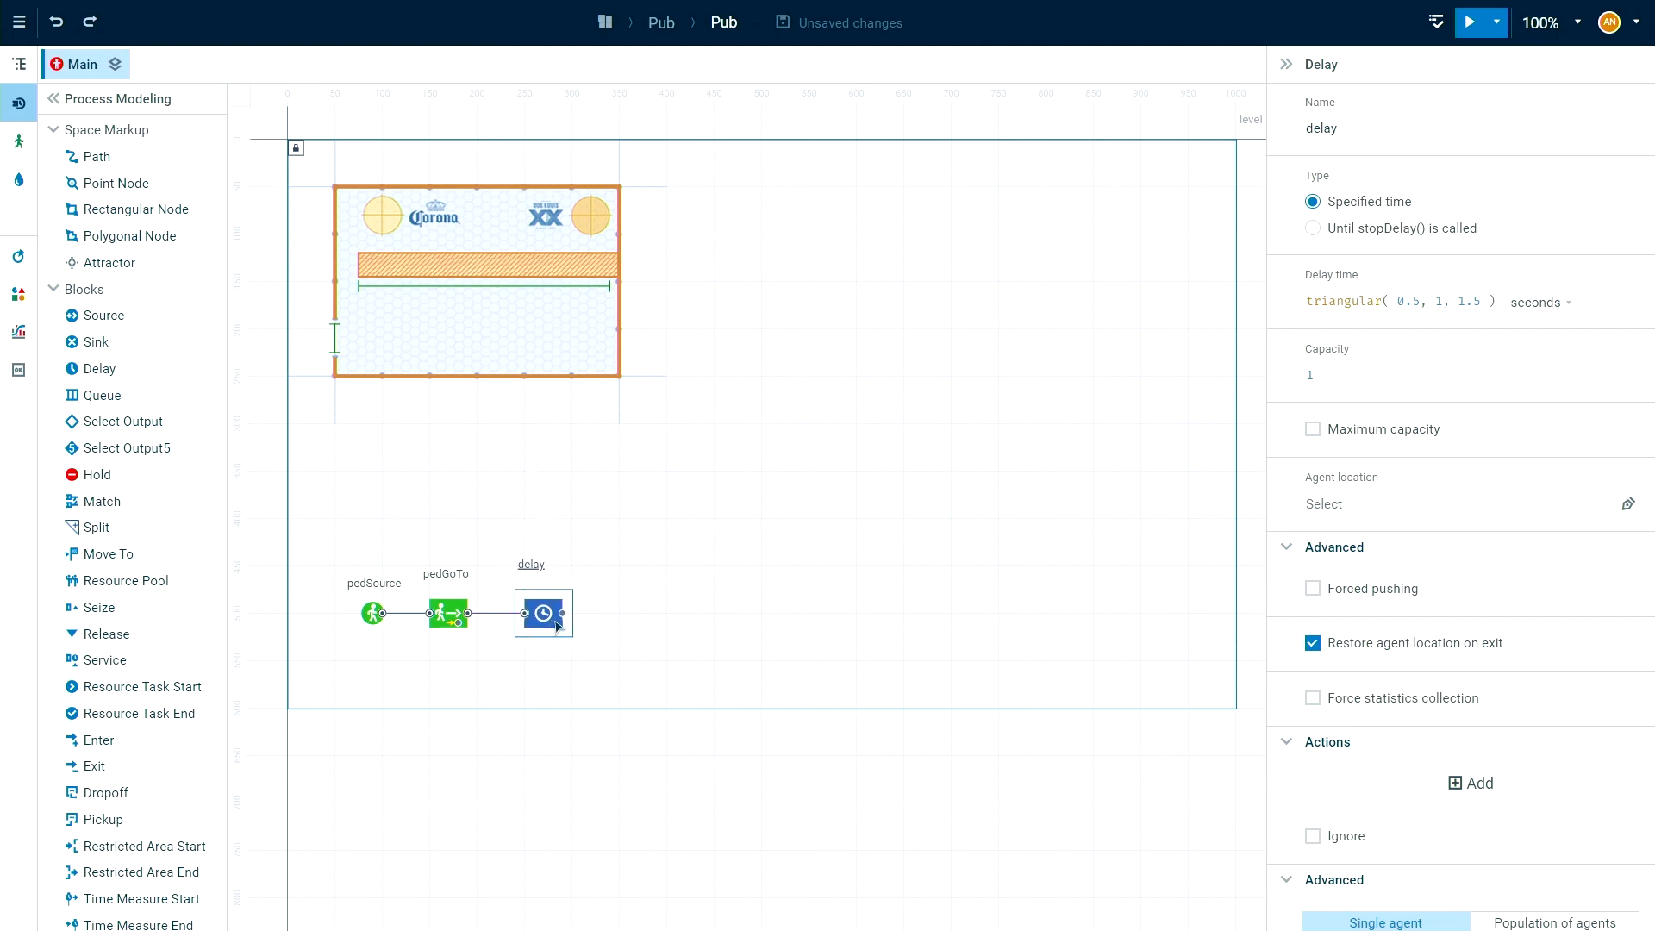
Rename the Delay block as drink.
double_click(533, 566)
text(dr)
click(636, 638)
click(542, 597)
click(664, 602)
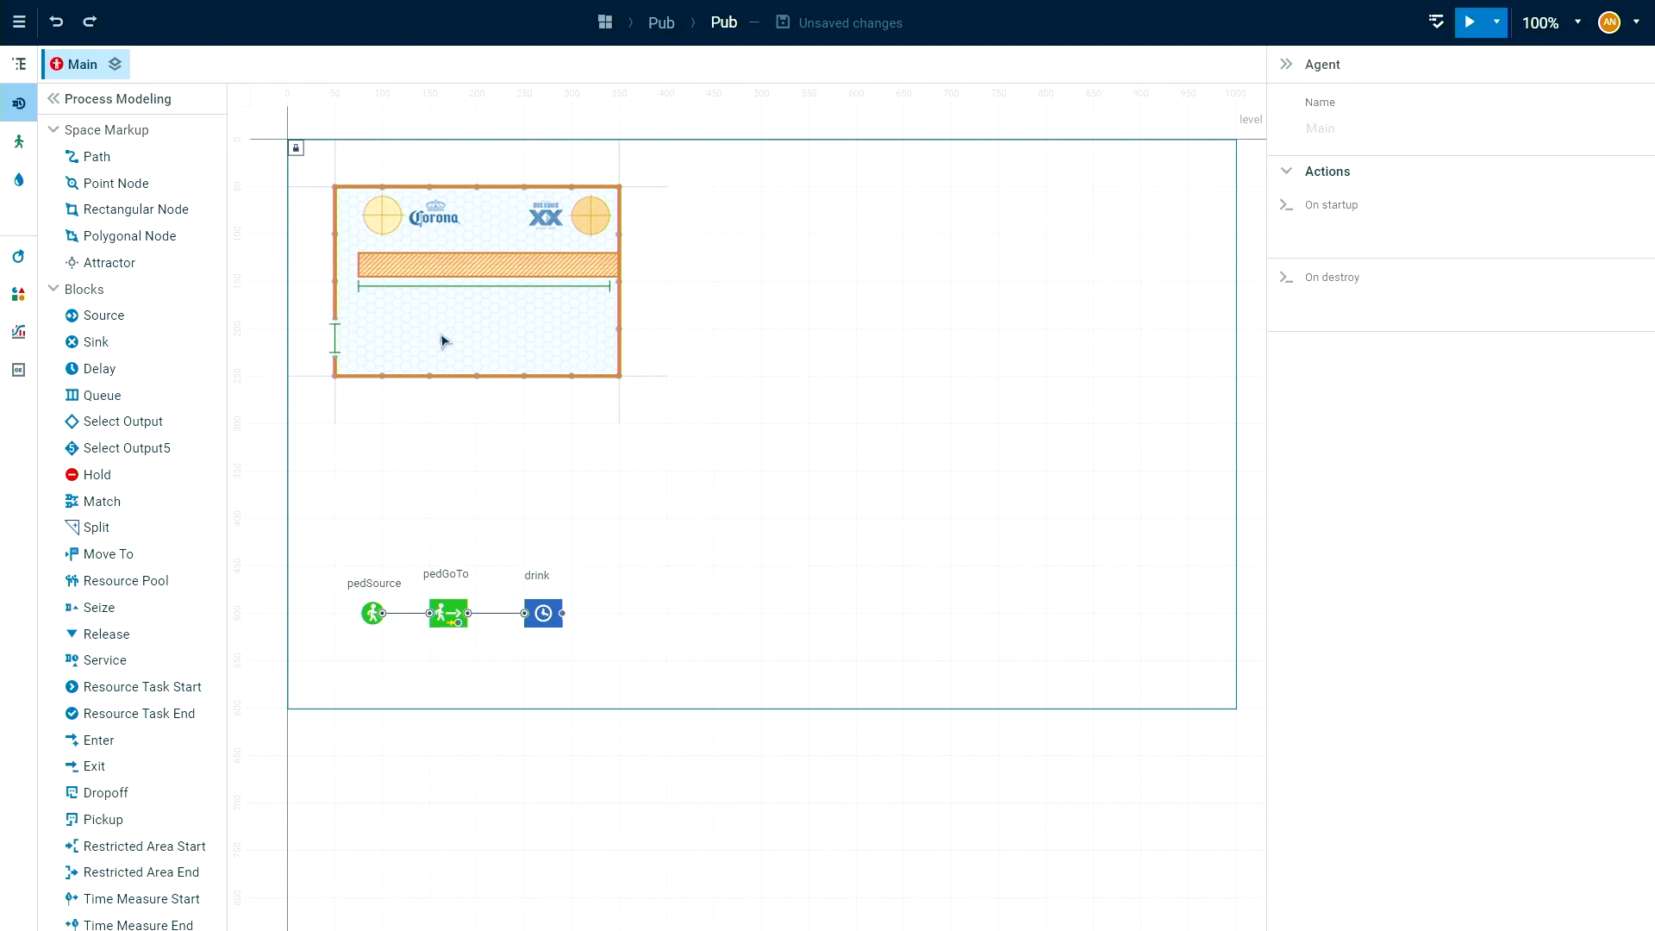
Add a second pedestrian Ped Go To block after drink and finish the flowchart with a connected Ped Sink.
click(22, 140)
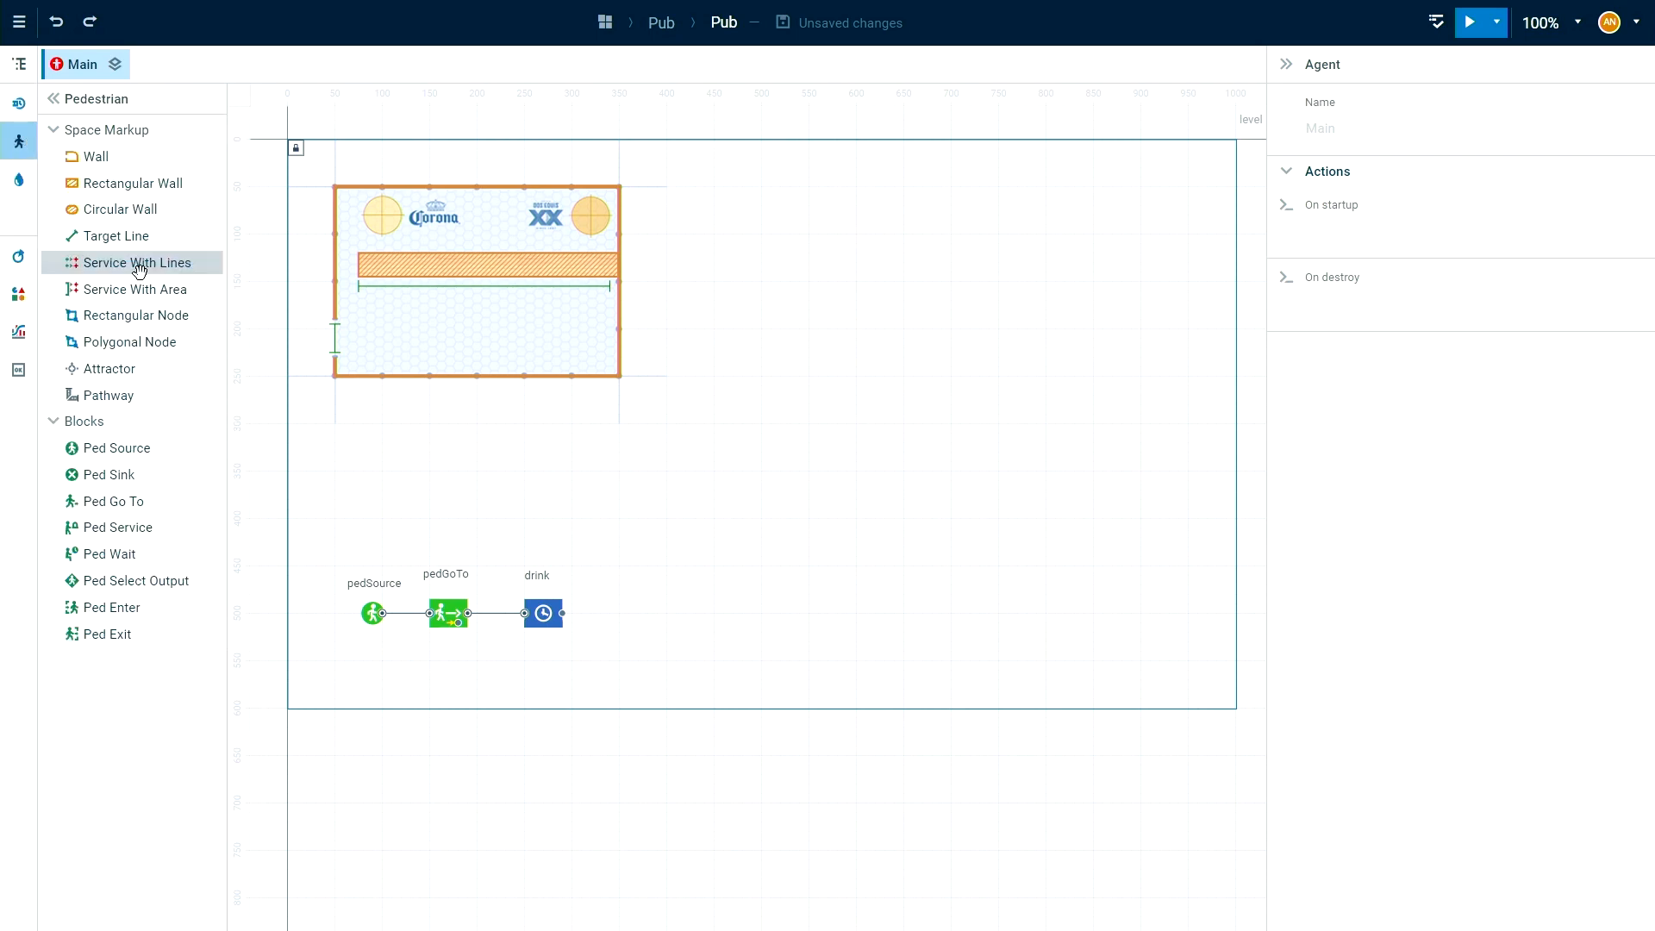
drag(121, 500, 638, 613)
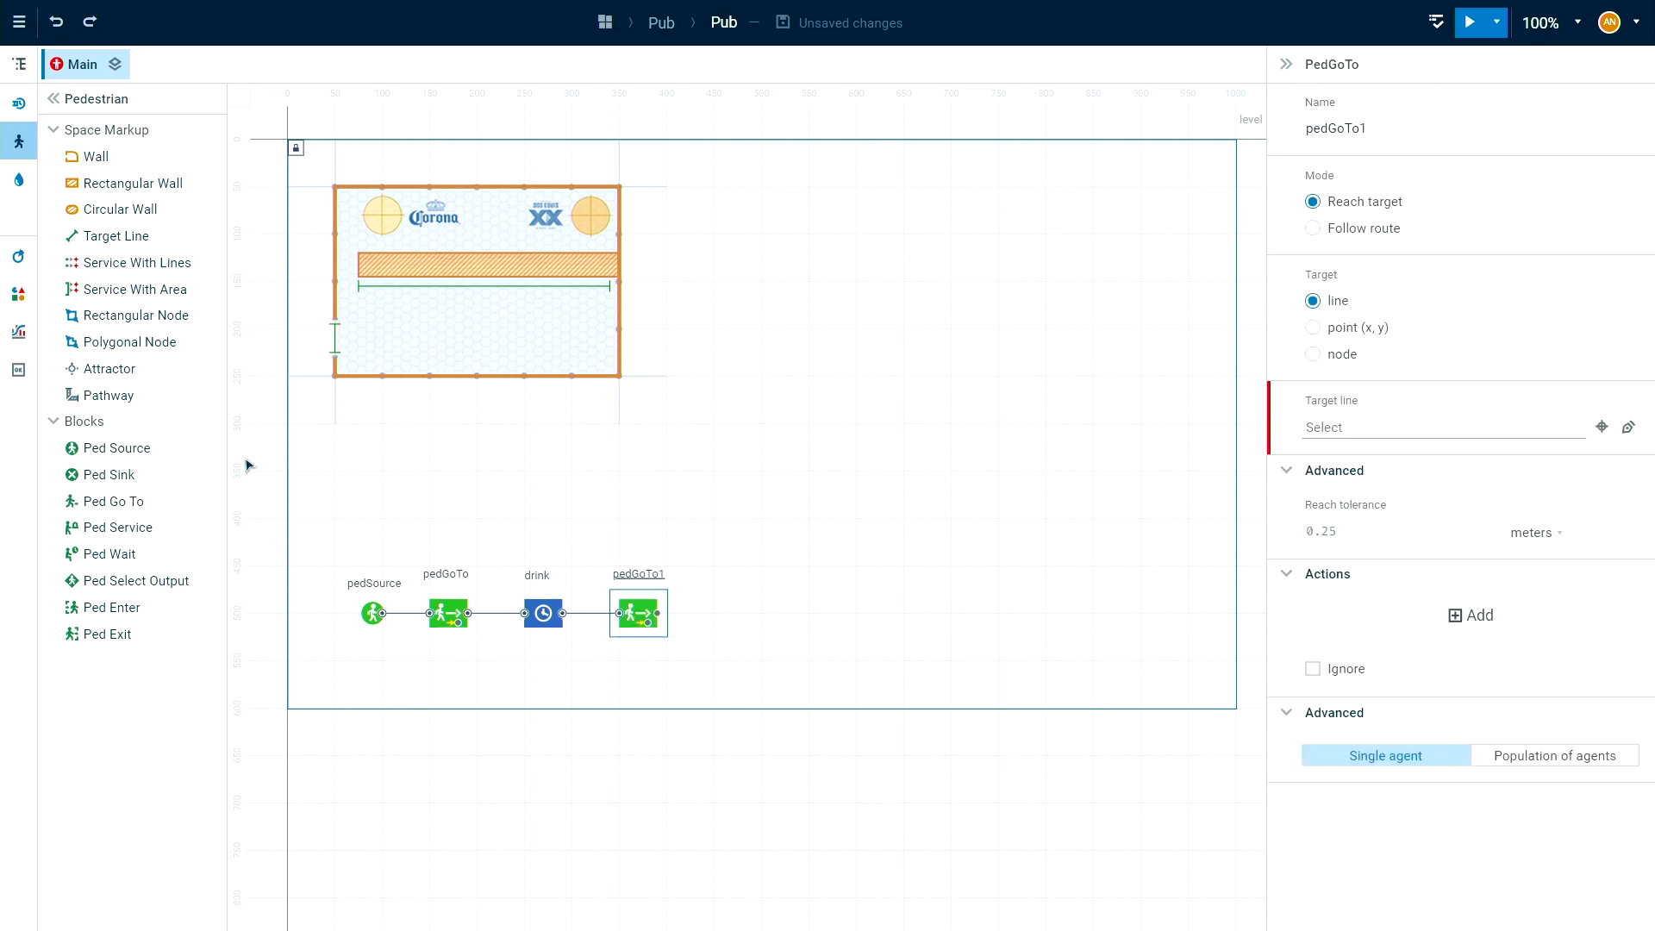
drag(73, 476, 724, 614)
click(856, 606)
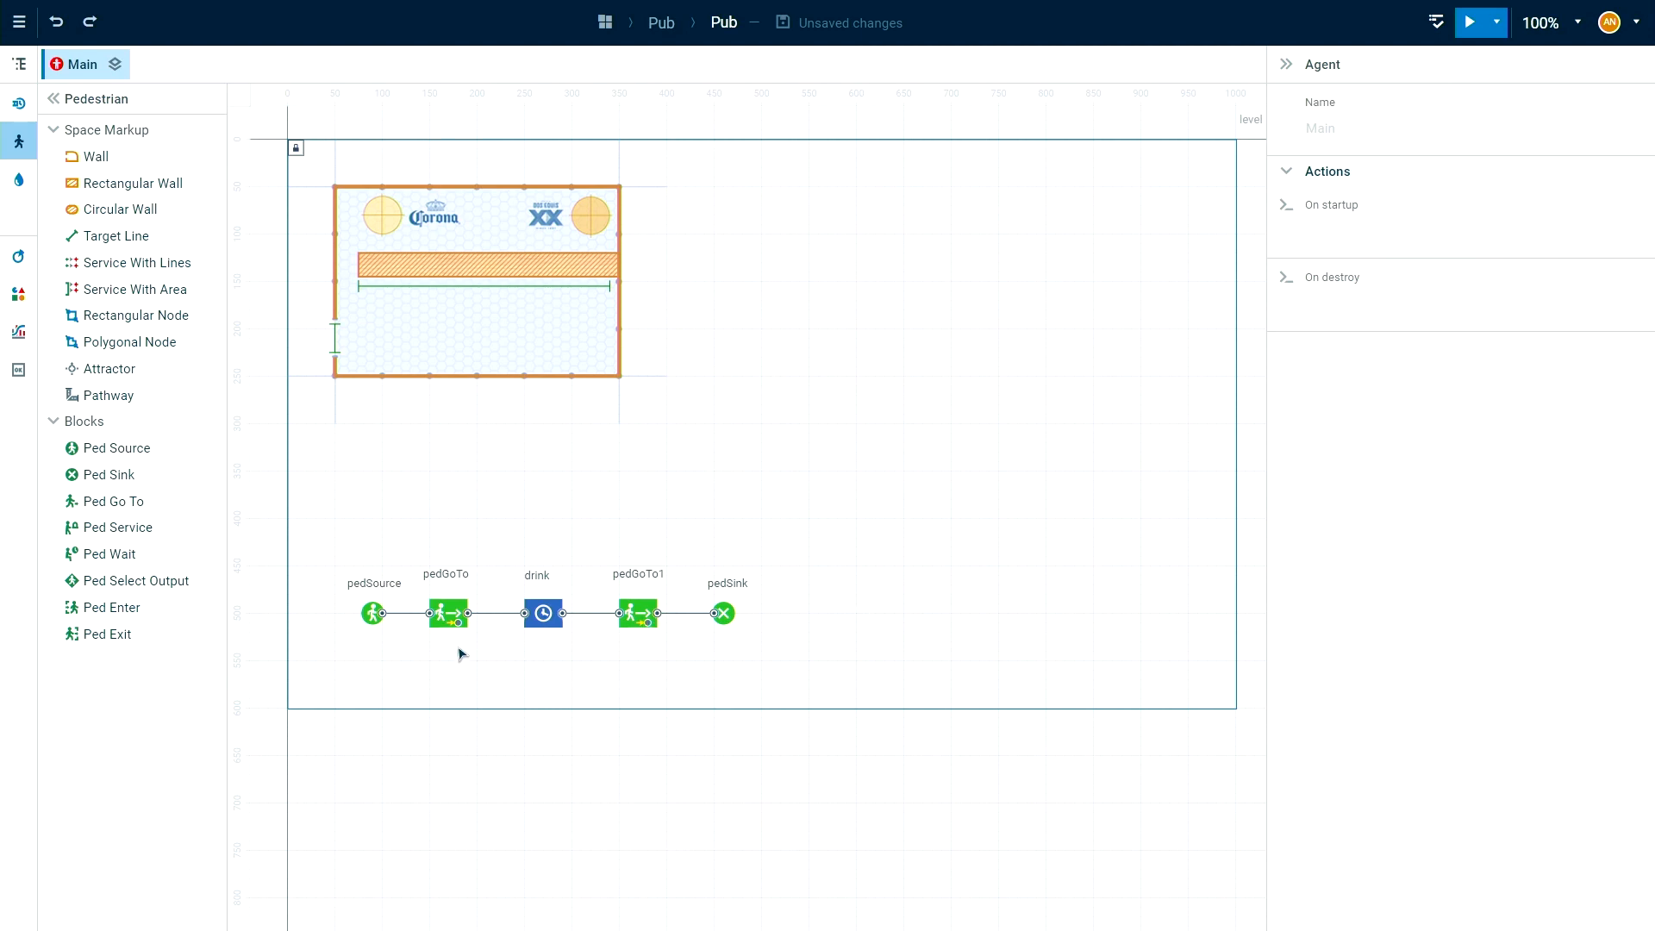
Rename the first Ped Go To block, between the source and drink, as toCounter.
click(450, 617)
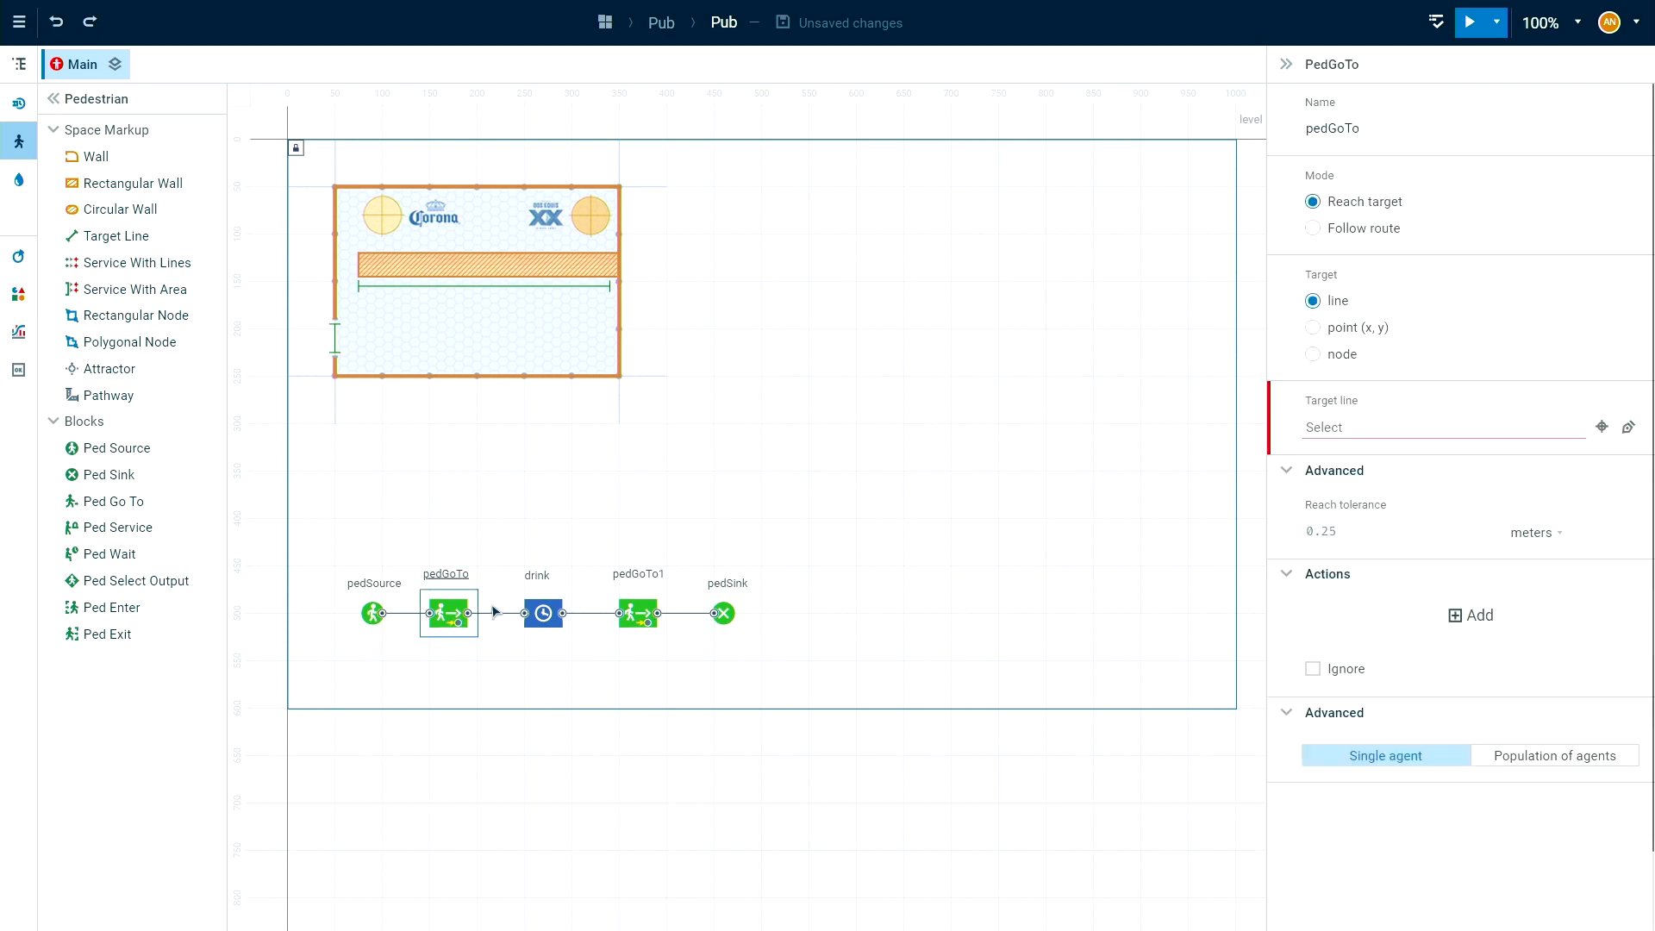
double_click(450, 575)
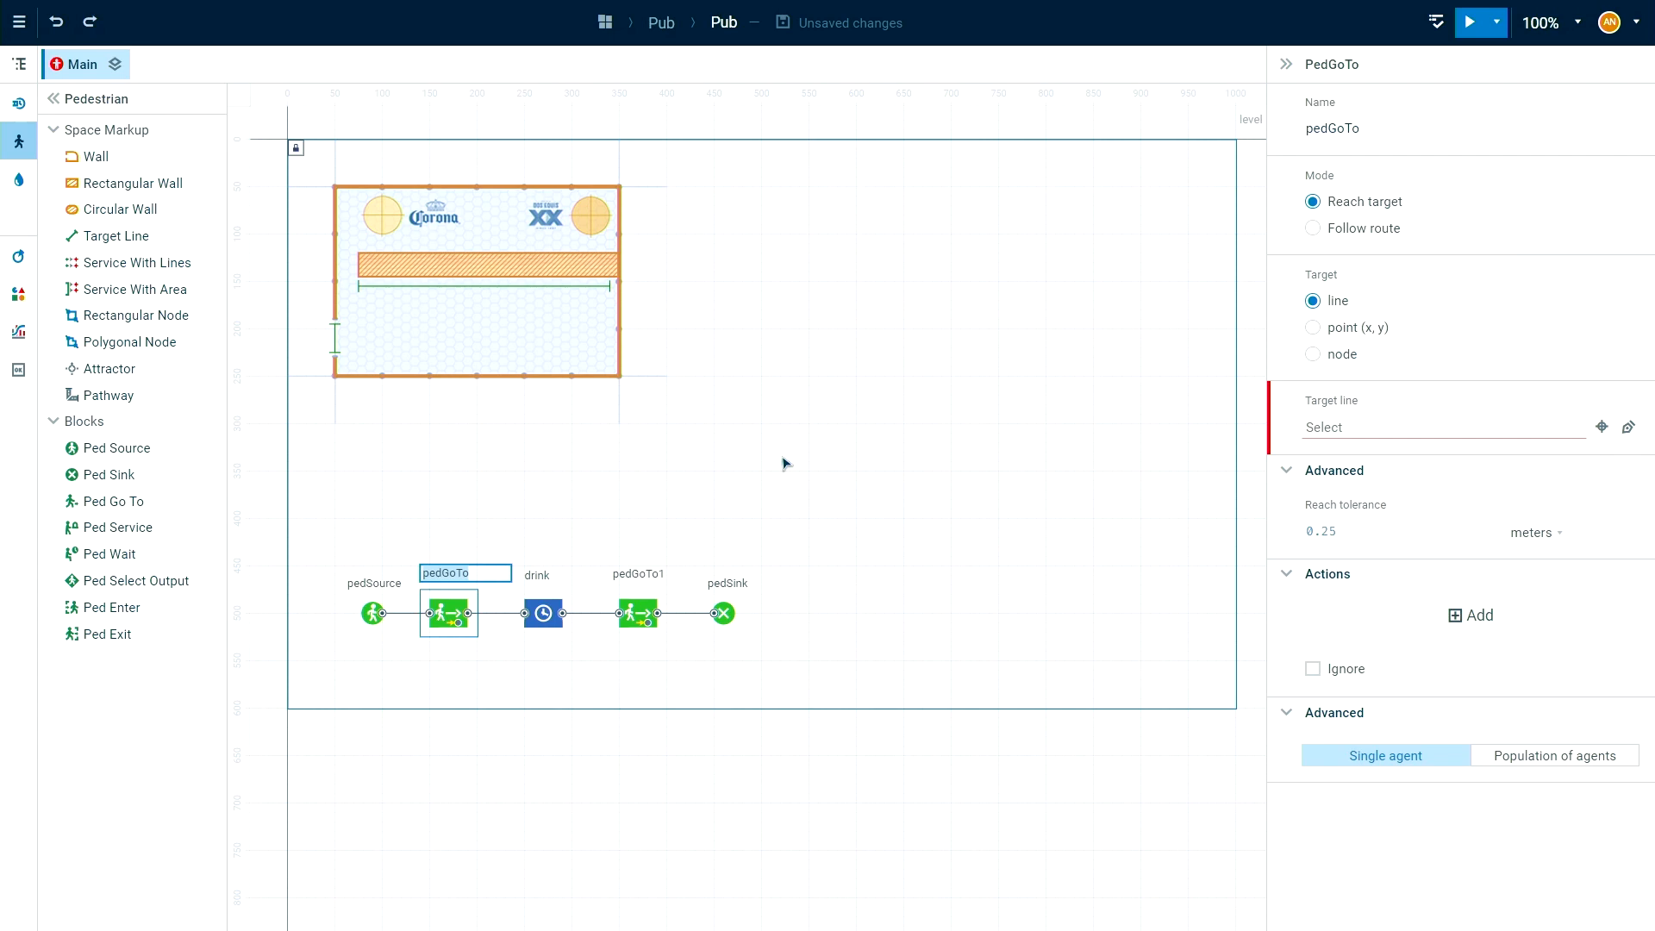
text(toCounter)
click(509, 673)
Rename the second Ped Go To block, between drink and the sink, as toExit.
click(636, 621)
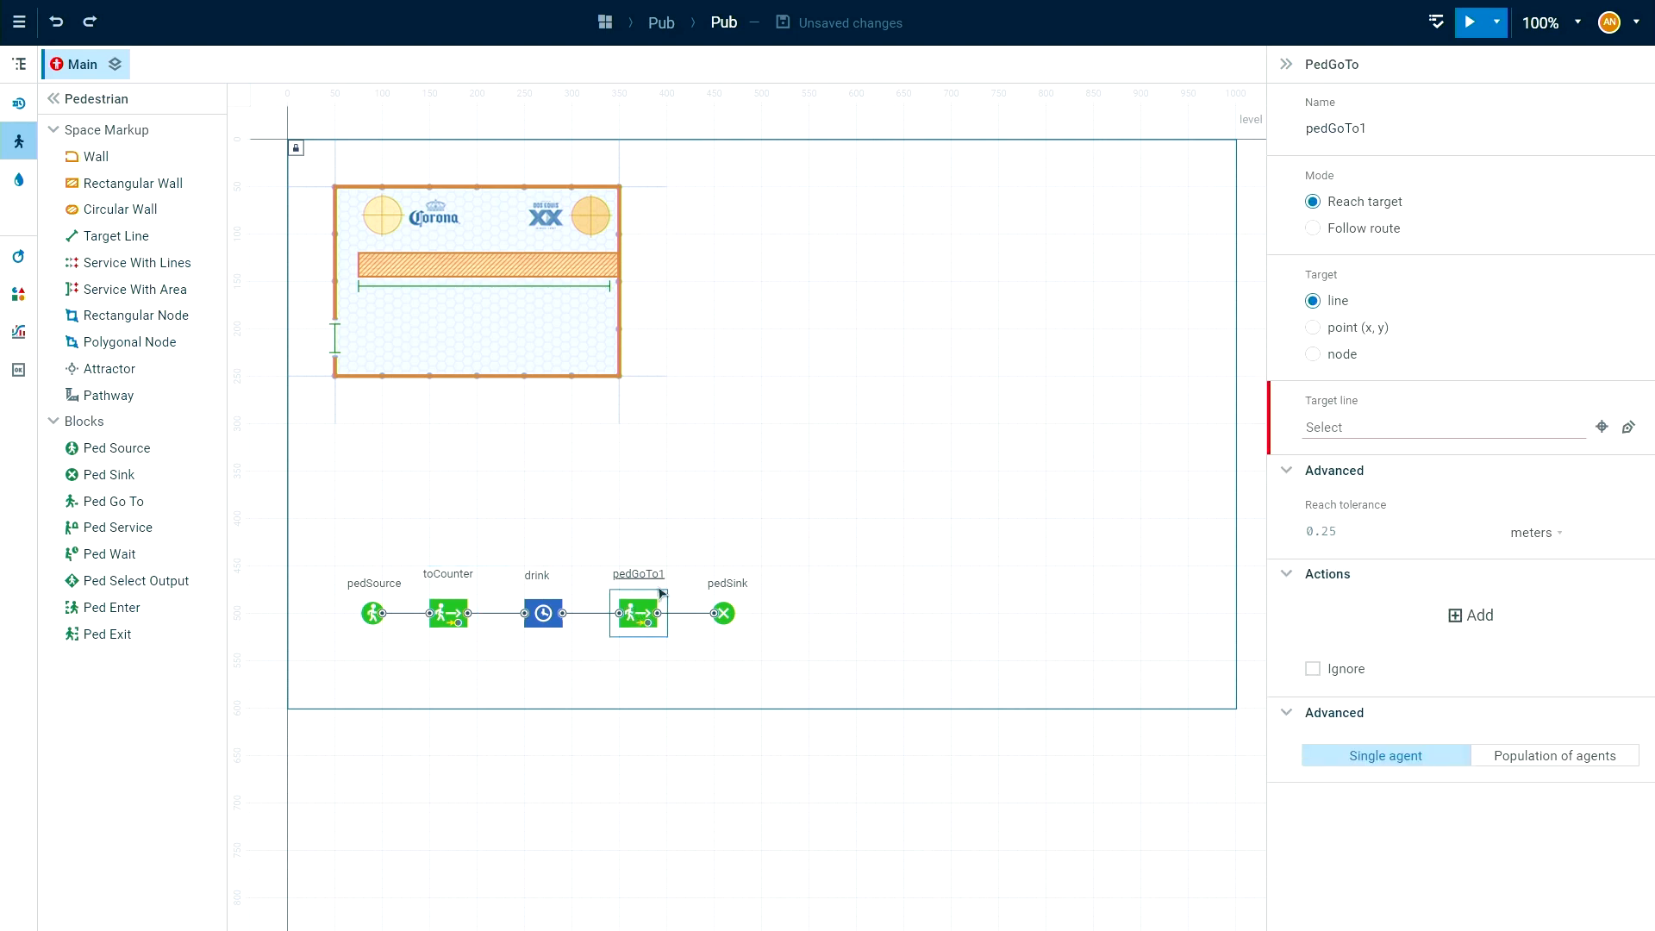
double_click(1345, 129)
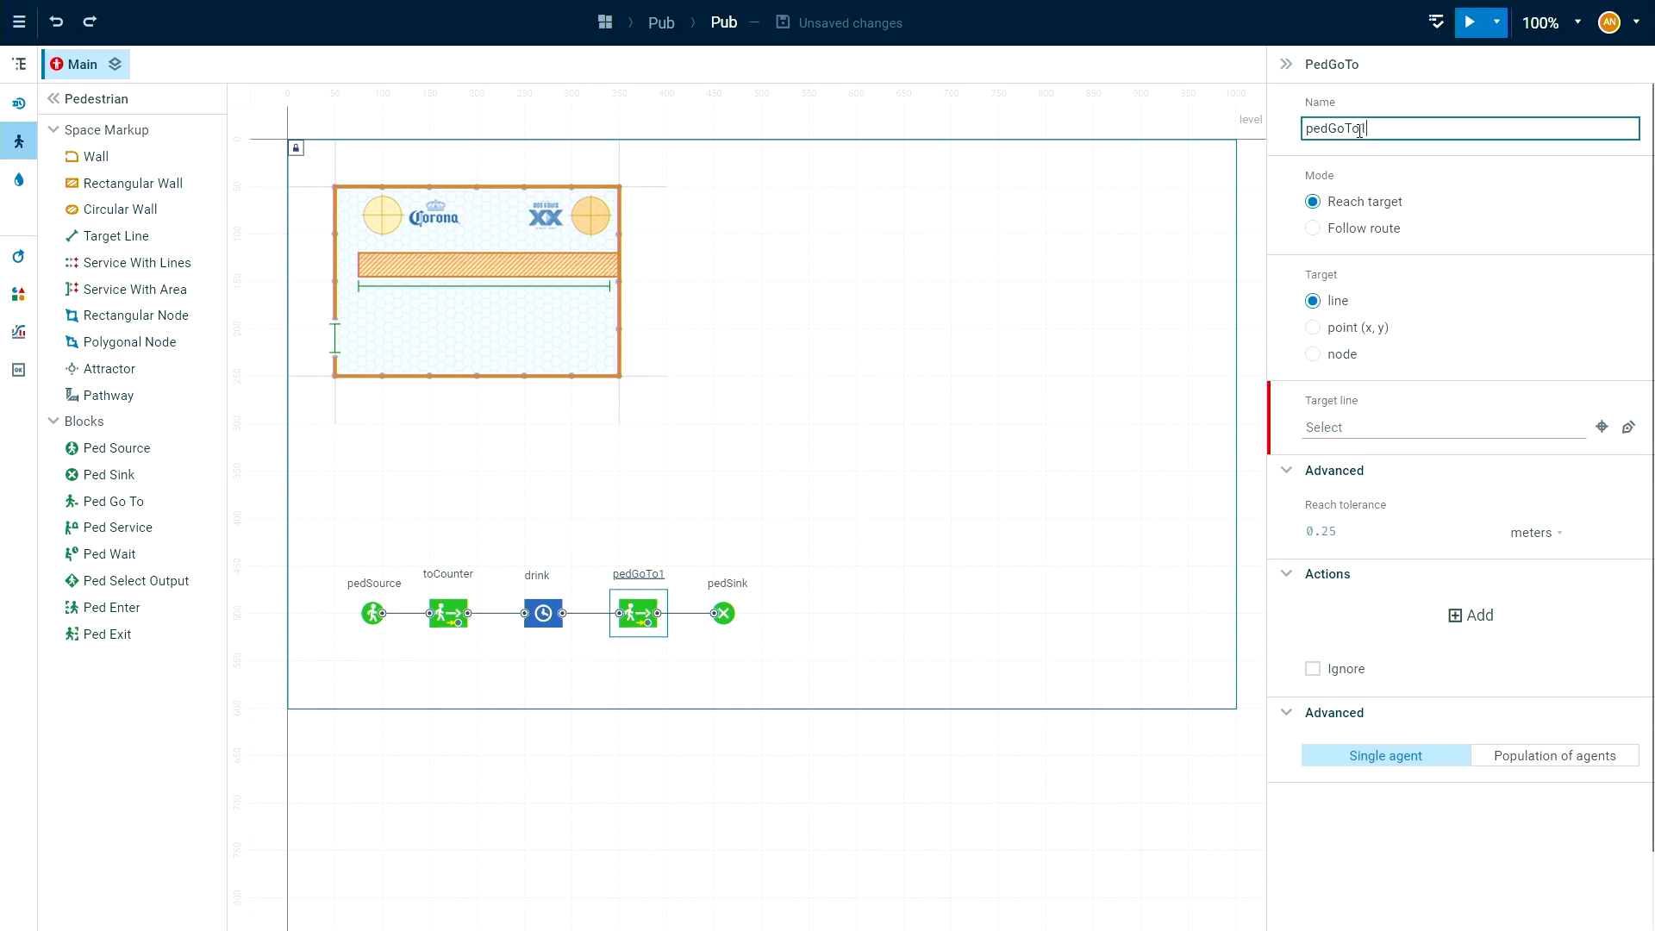
text(toExit)
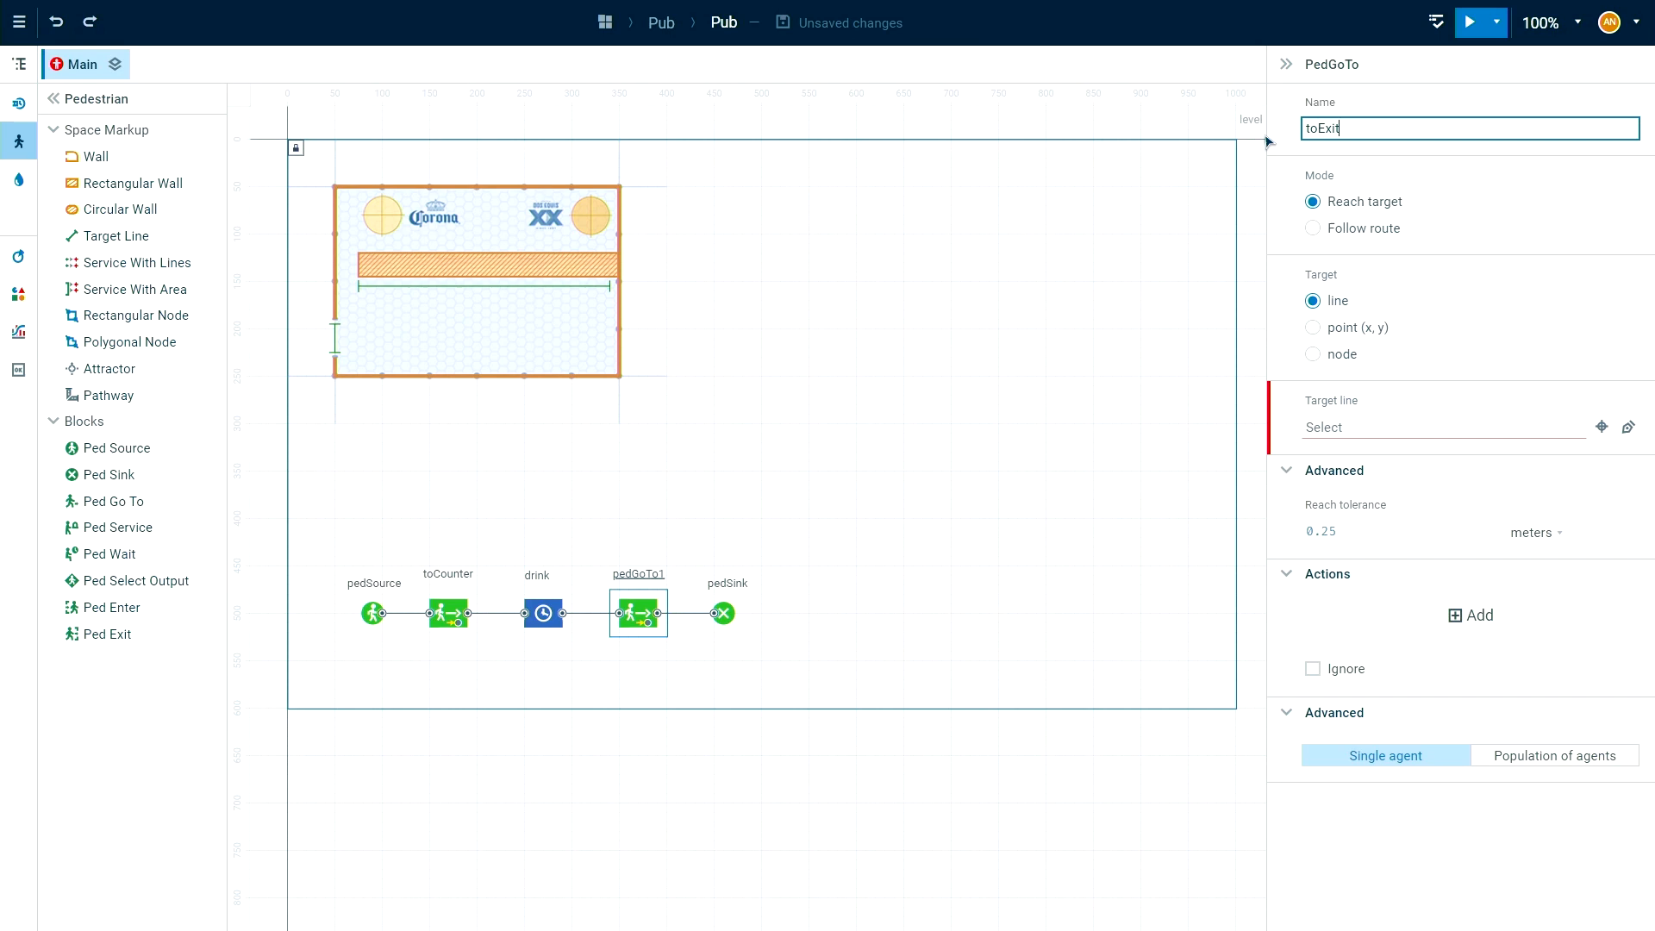
click(955, 448)
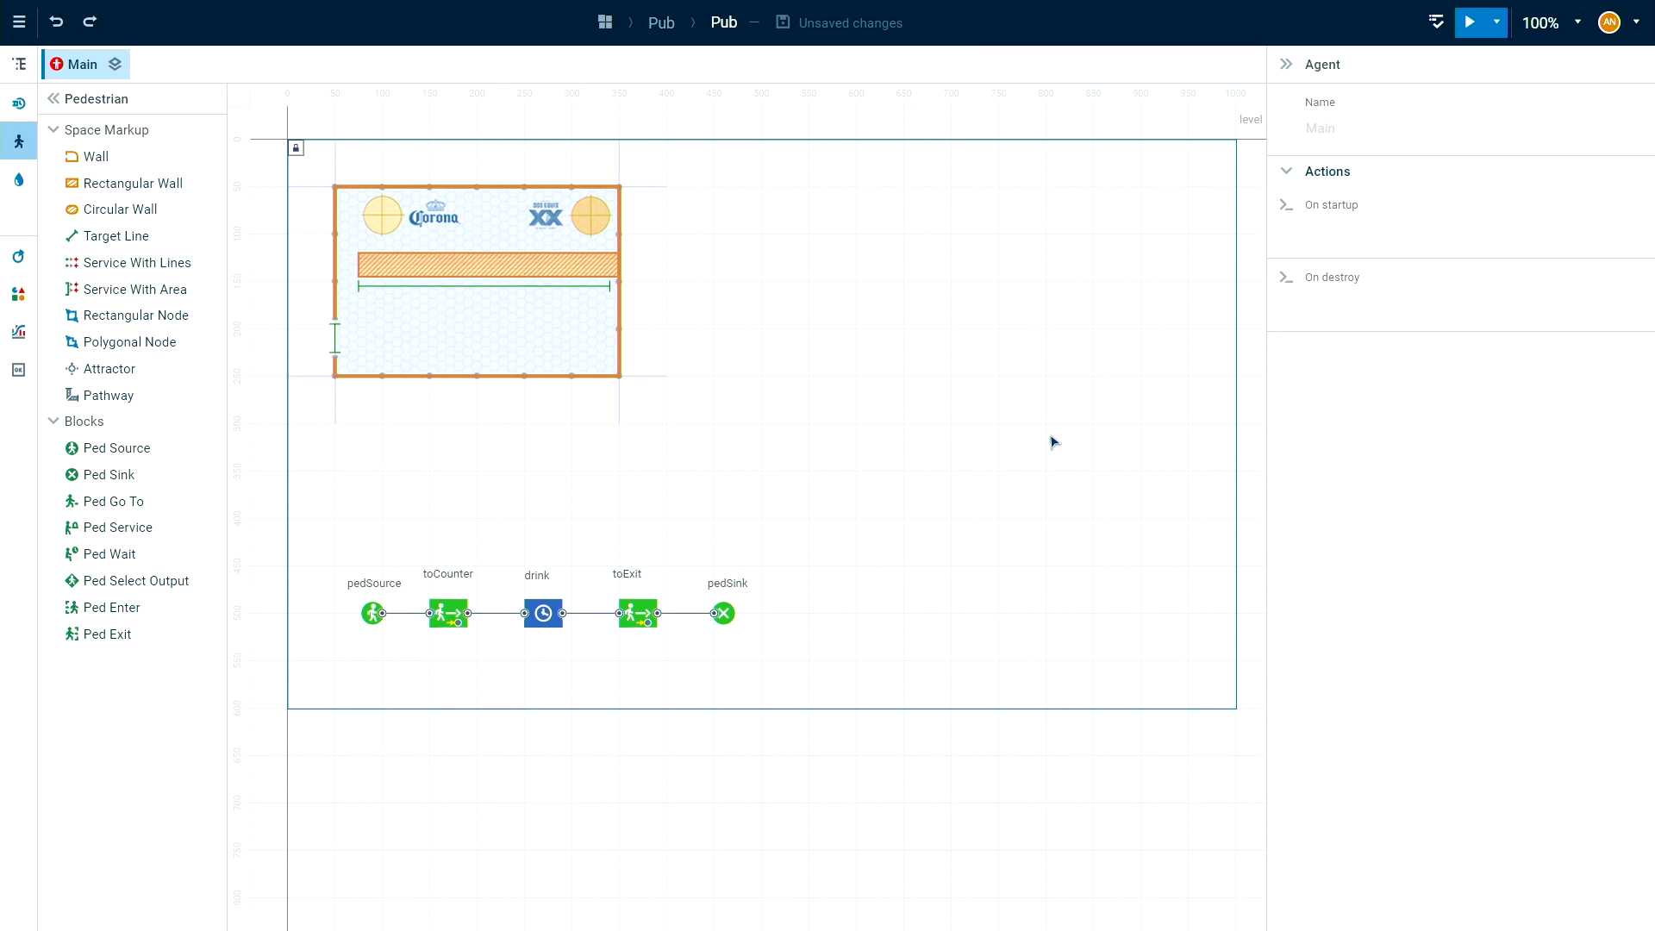
Set the pedSource block to use entrance as its target line with an arrival rate of 200 per hour.
drag(810, 479, 849, 473)
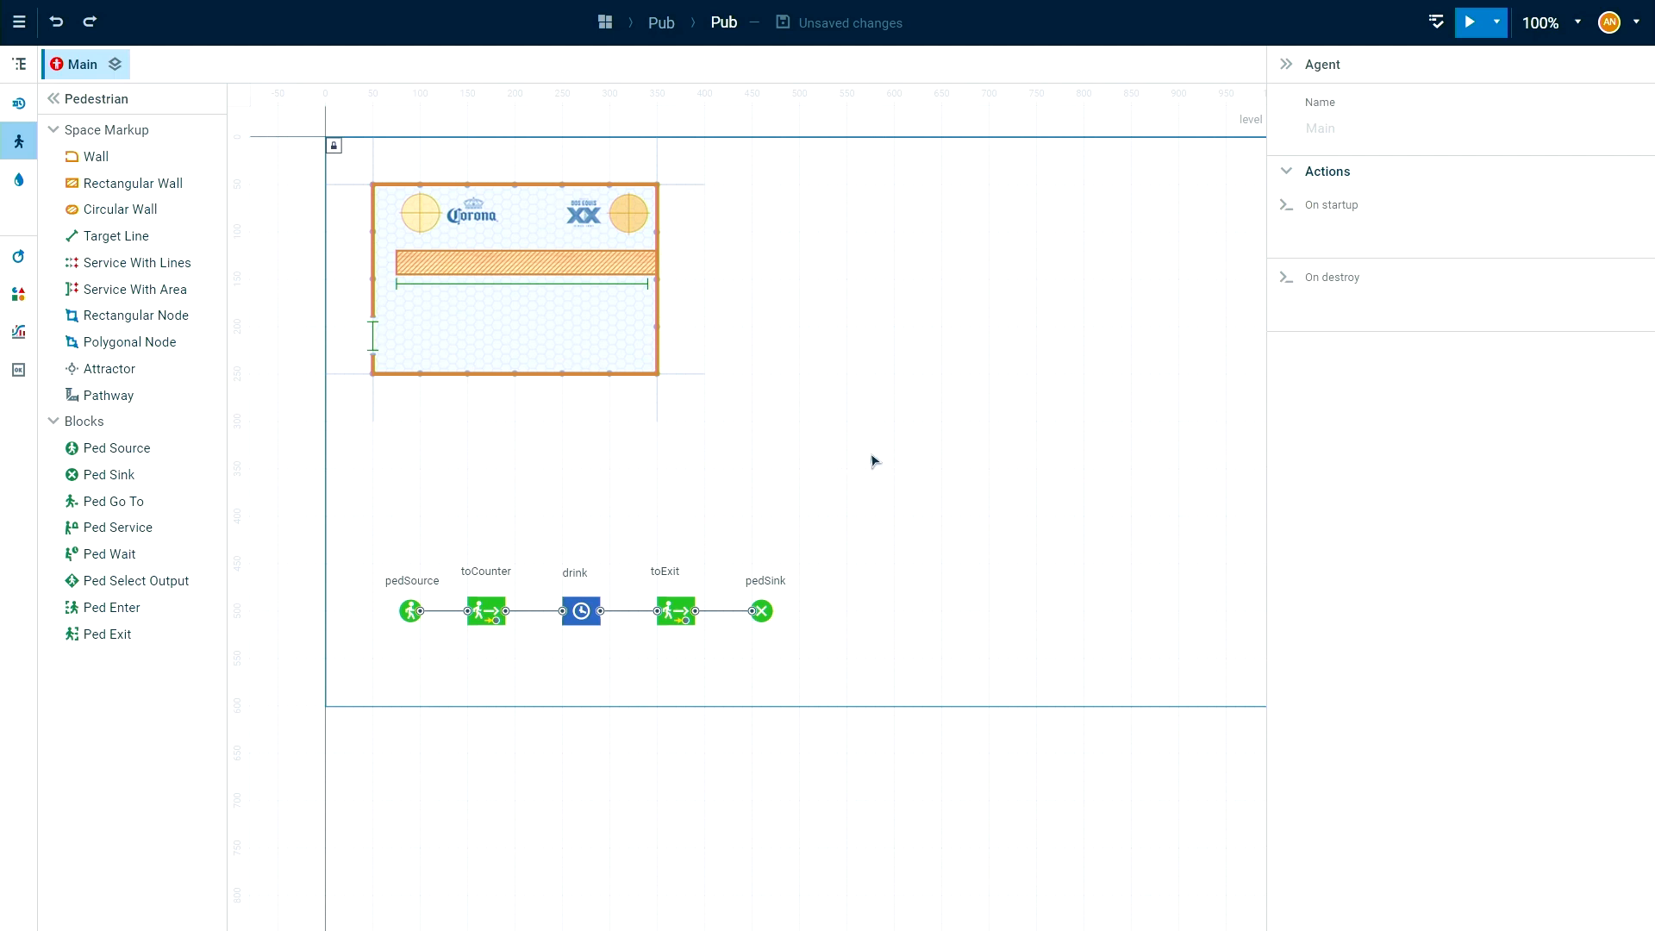
drag(776, 465, 732, 455)
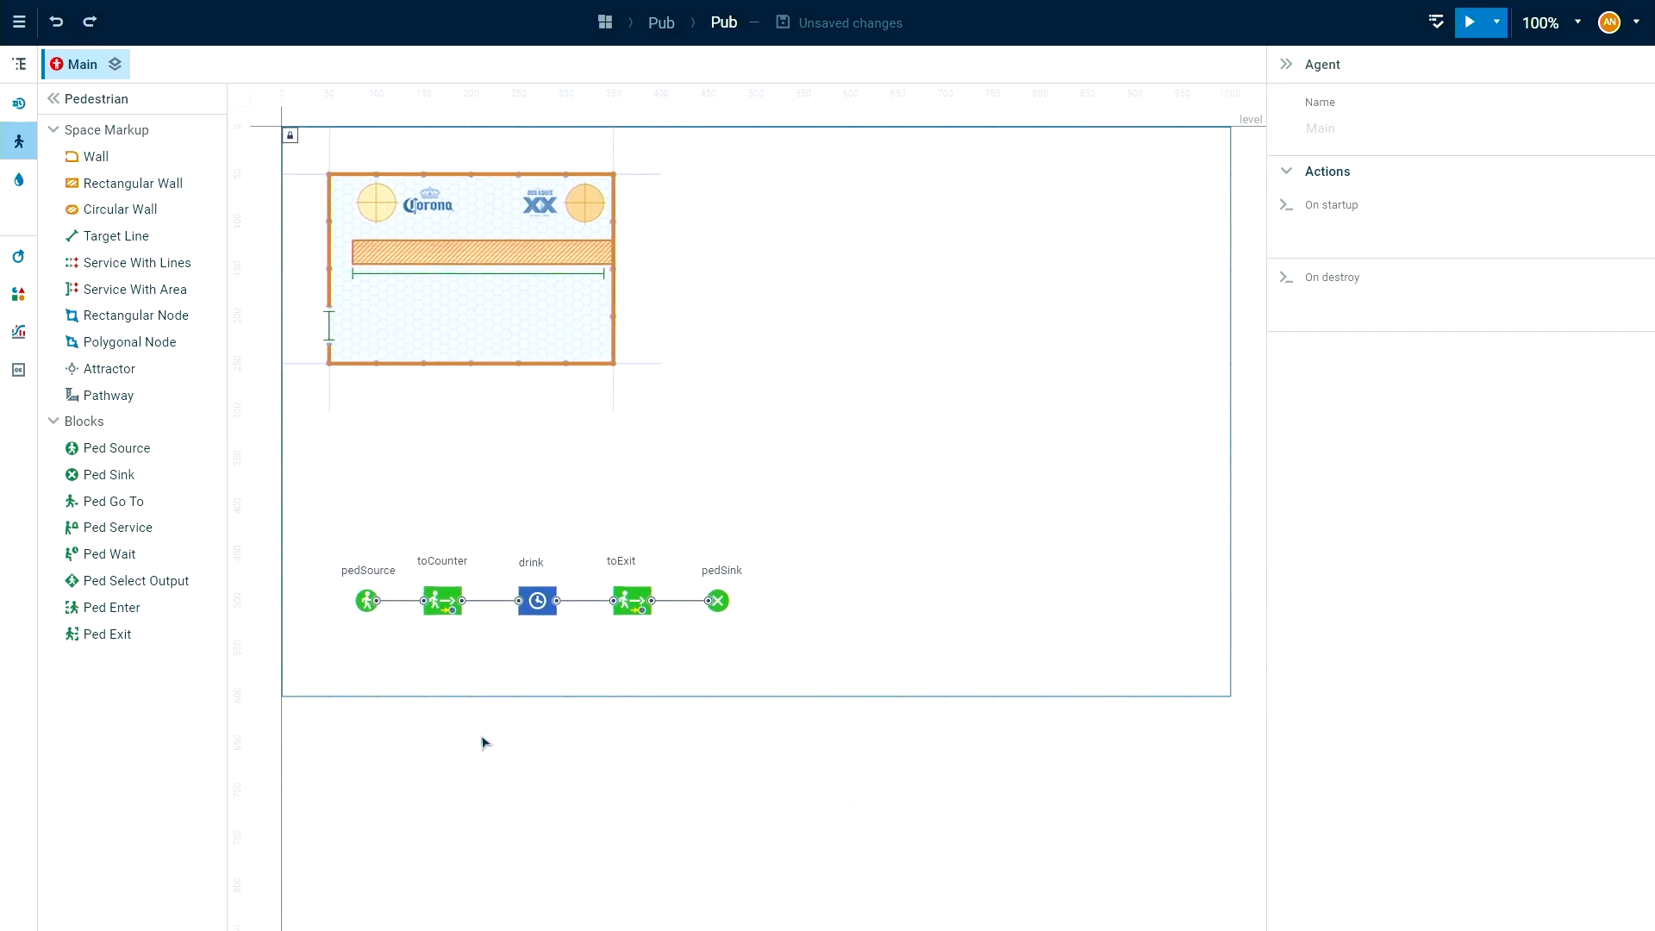
click(368, 606)
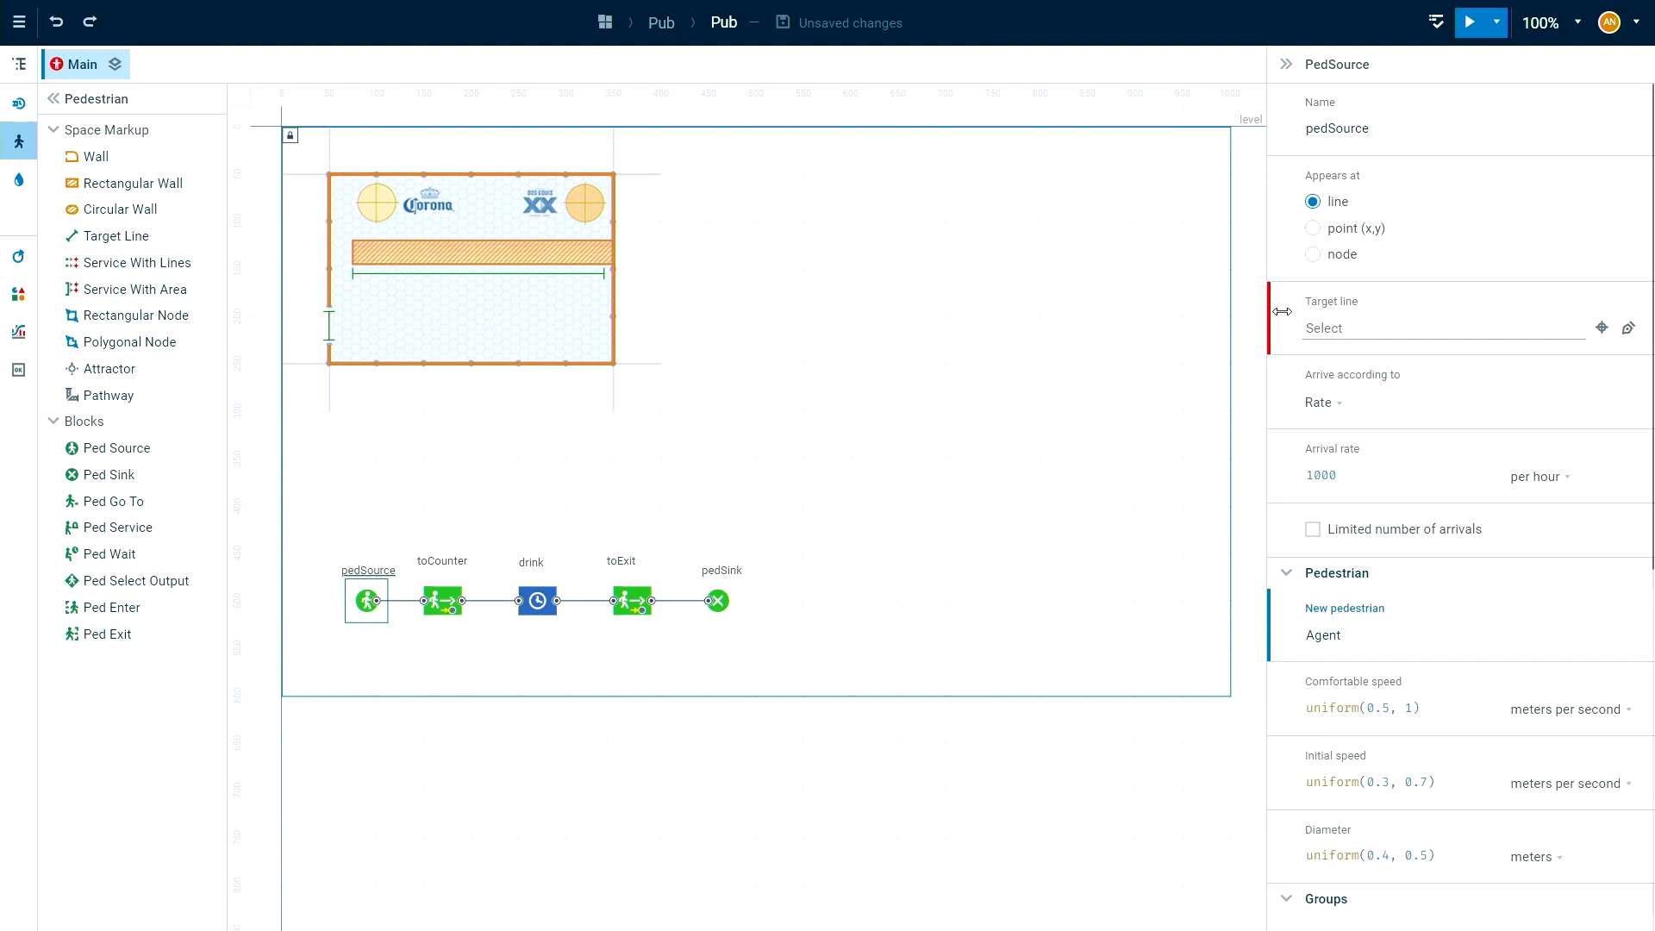
click(1364, 328)
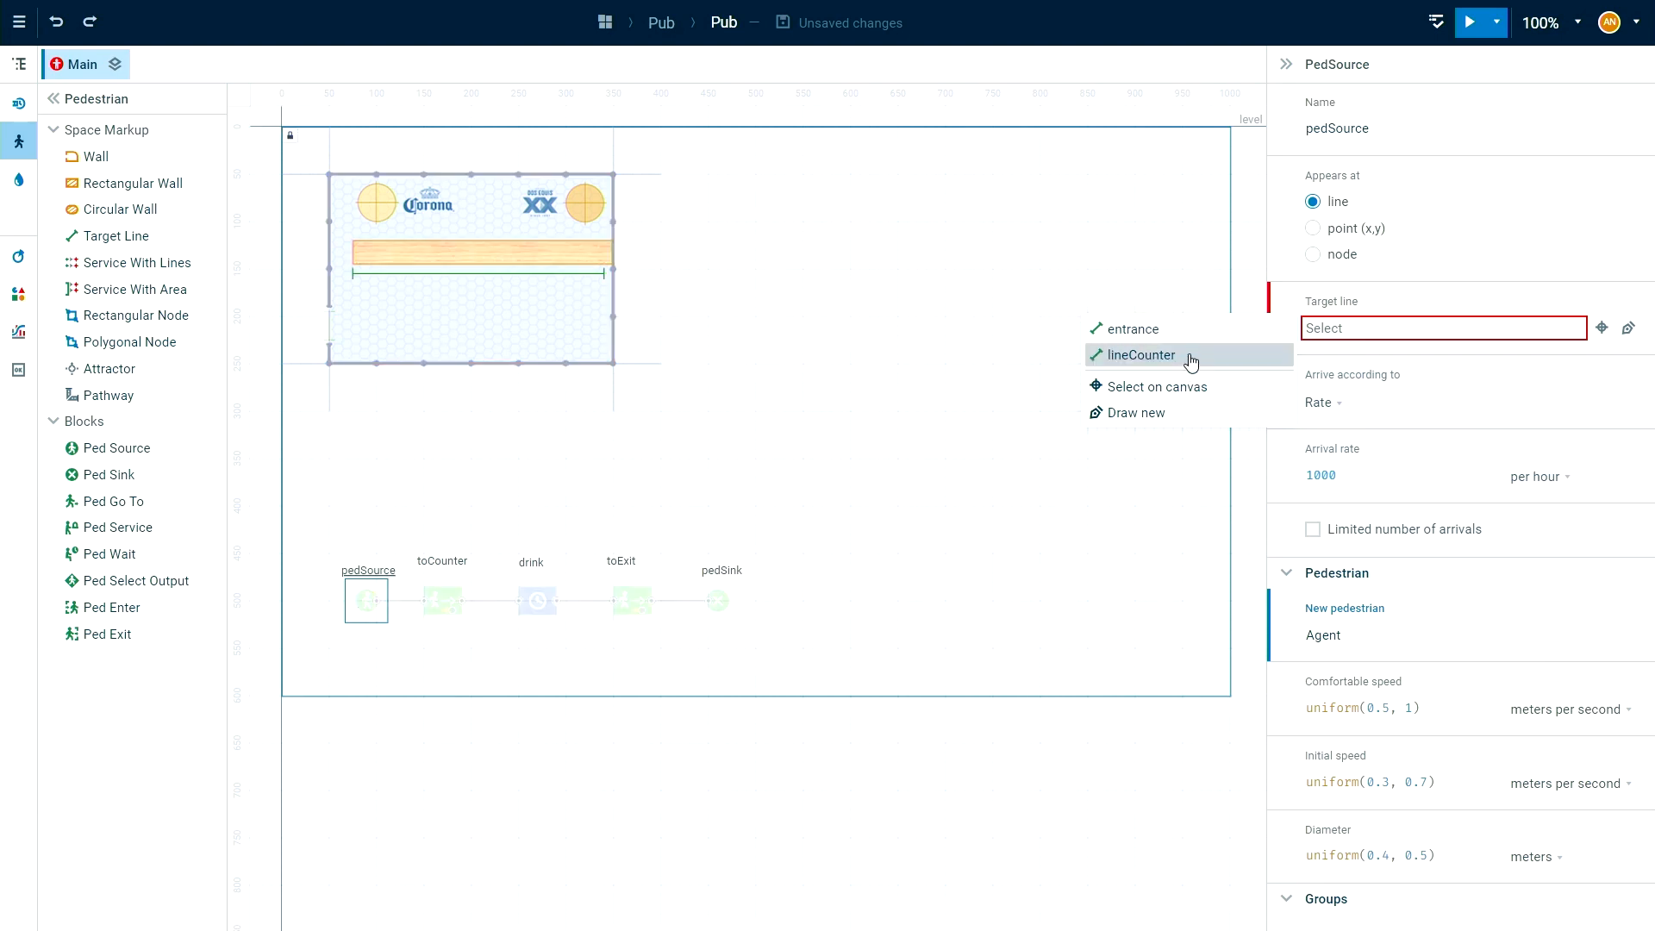
click(1131, 337)
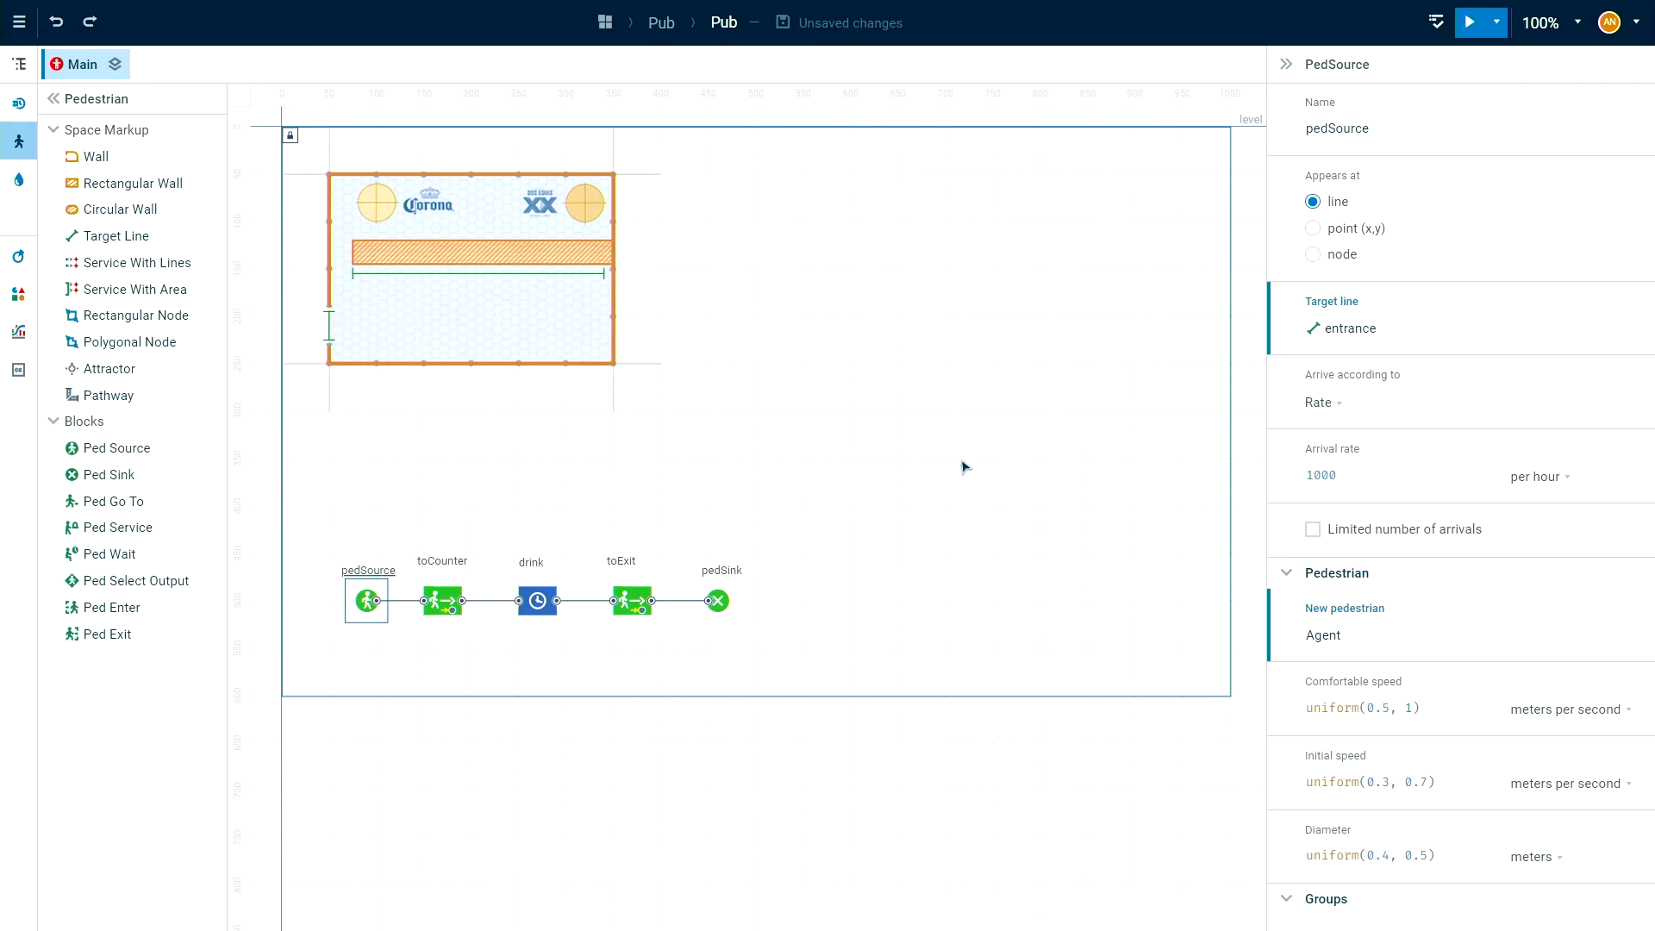
drag(1382, 477, 1269, 481)
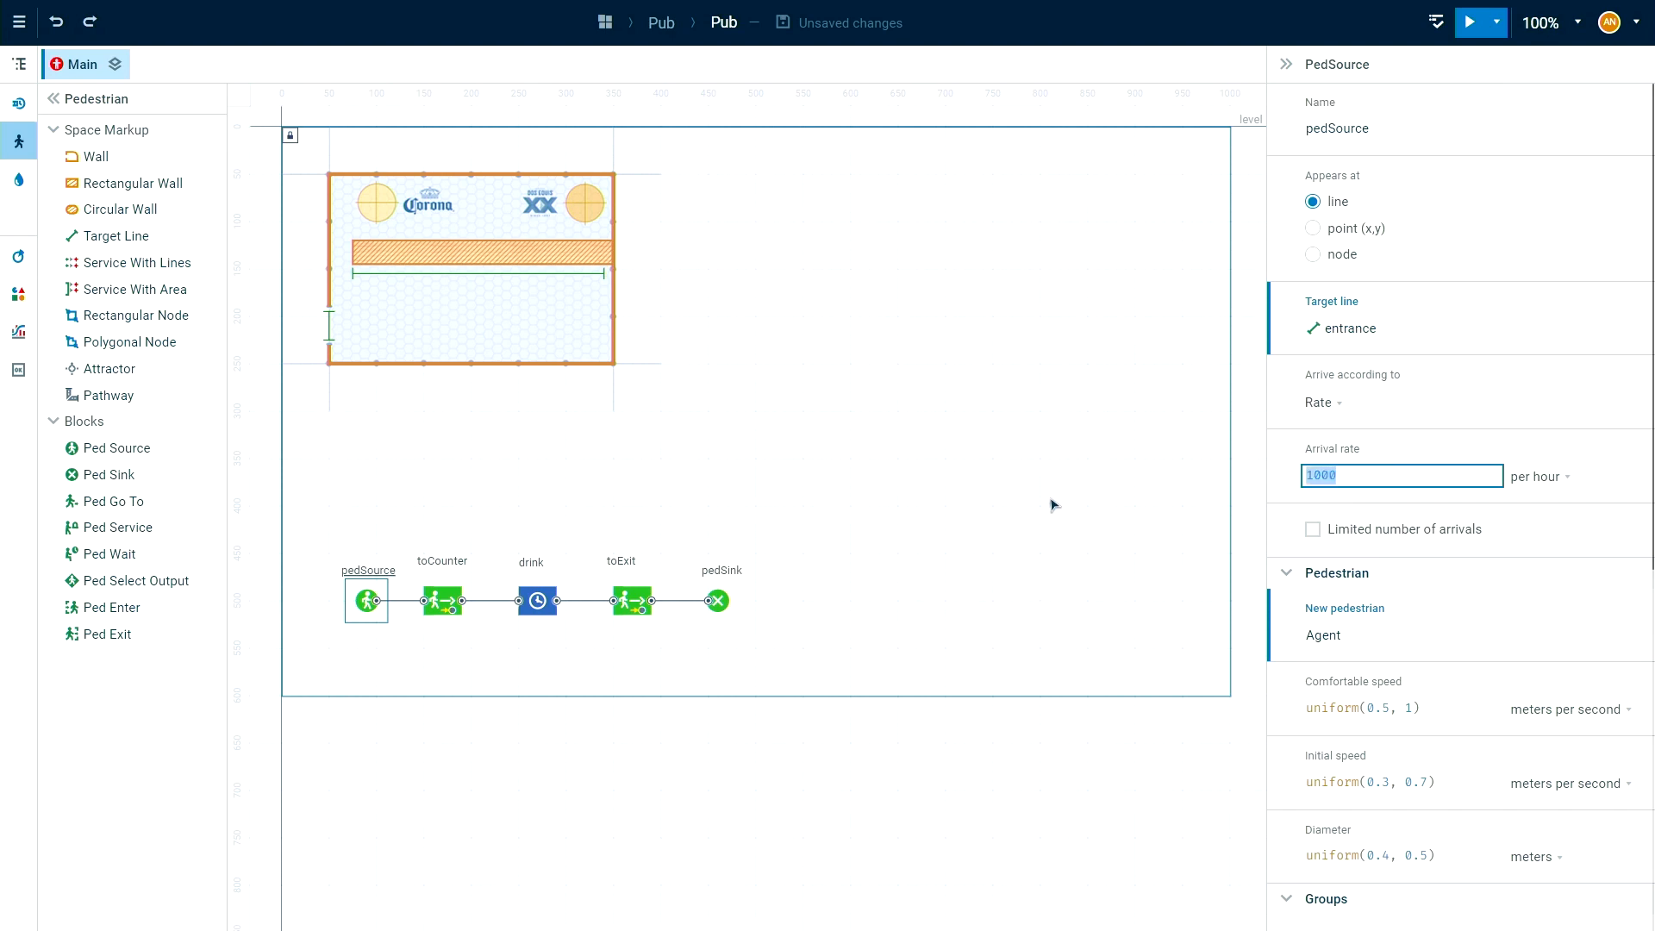
text(20)
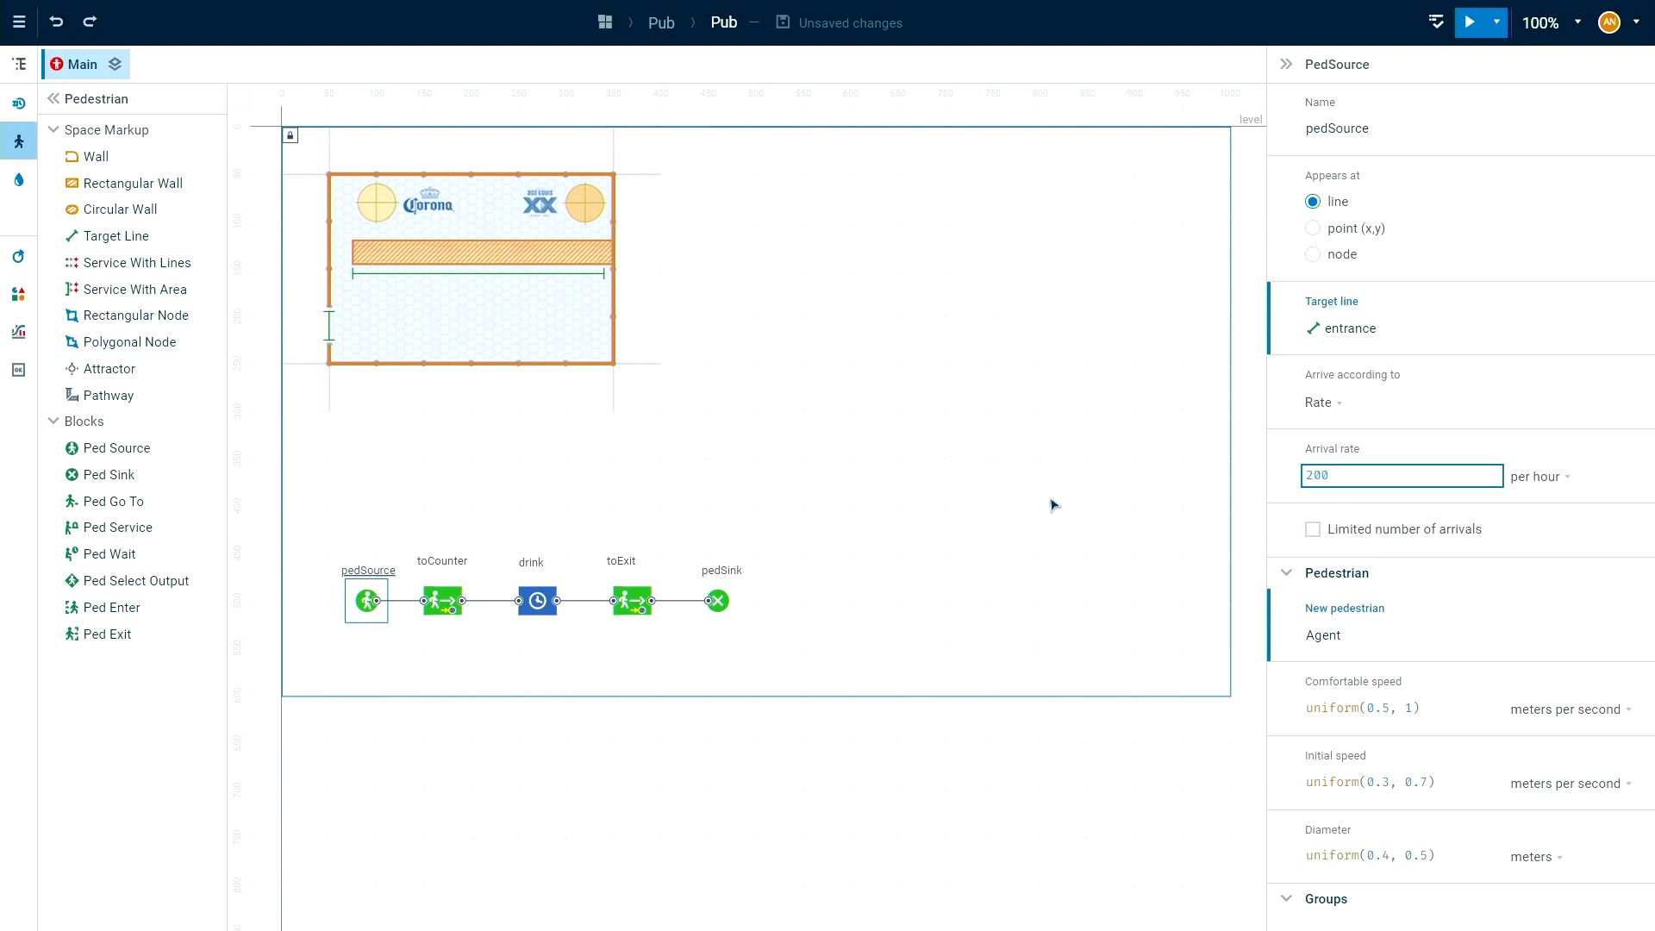
click(1387, 511)
Create a new agent type named BeerDrinker with the Person shape for the pedestrians generated by pedSource.
scroll(1418, 621, down, 1)
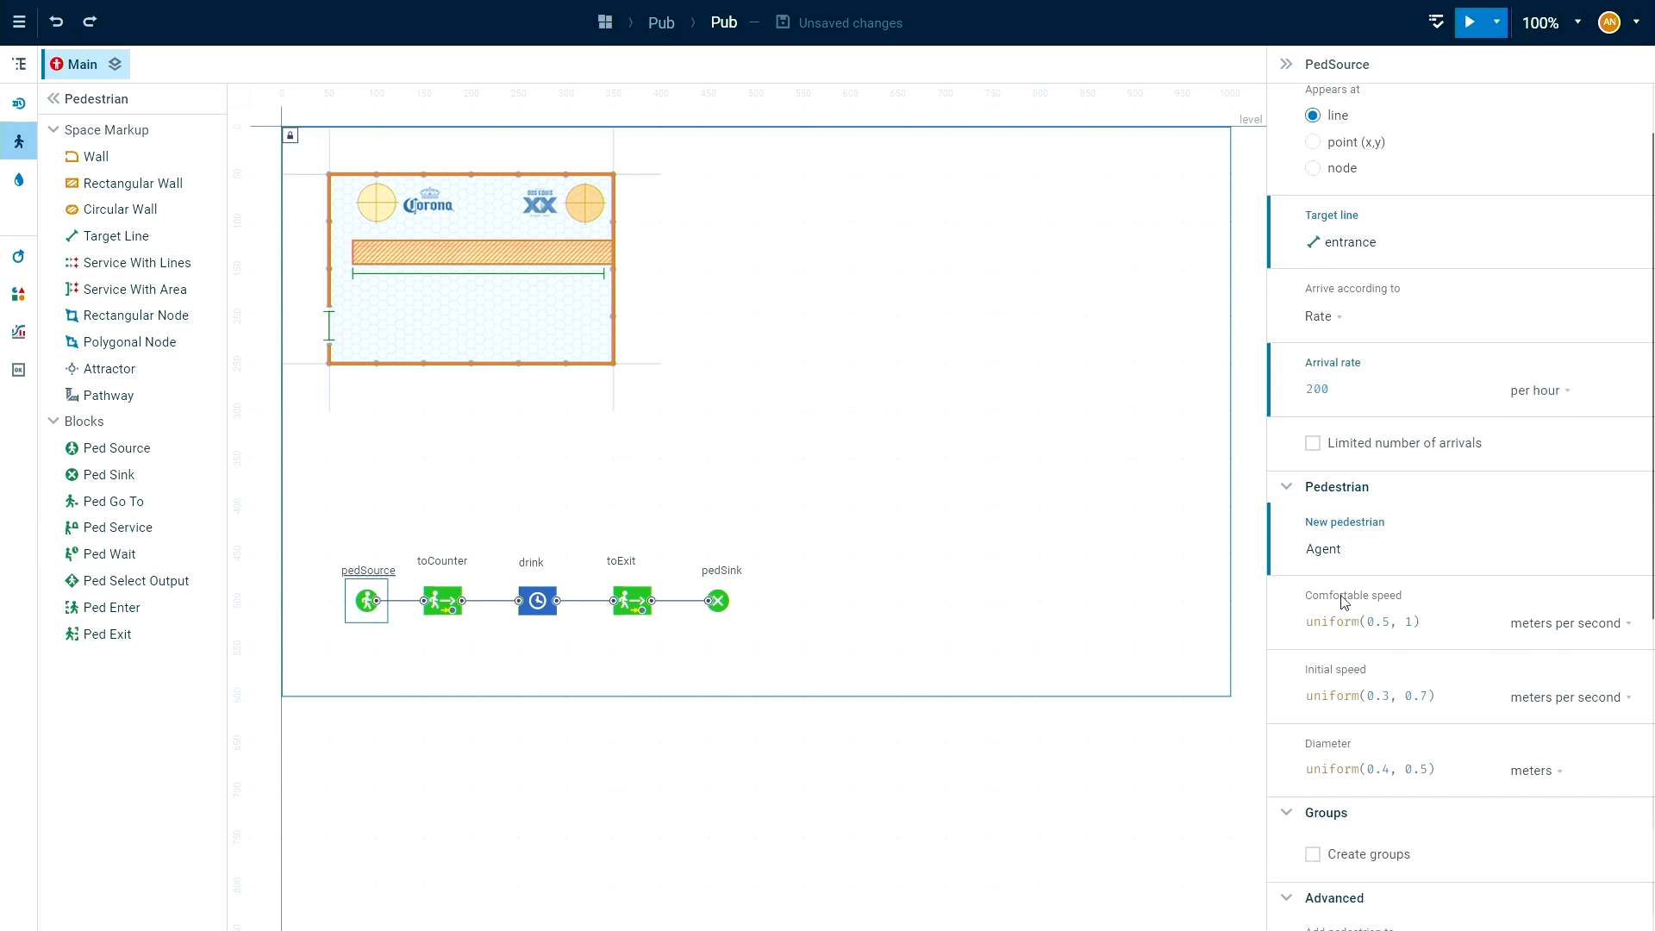
click(1357, 552)
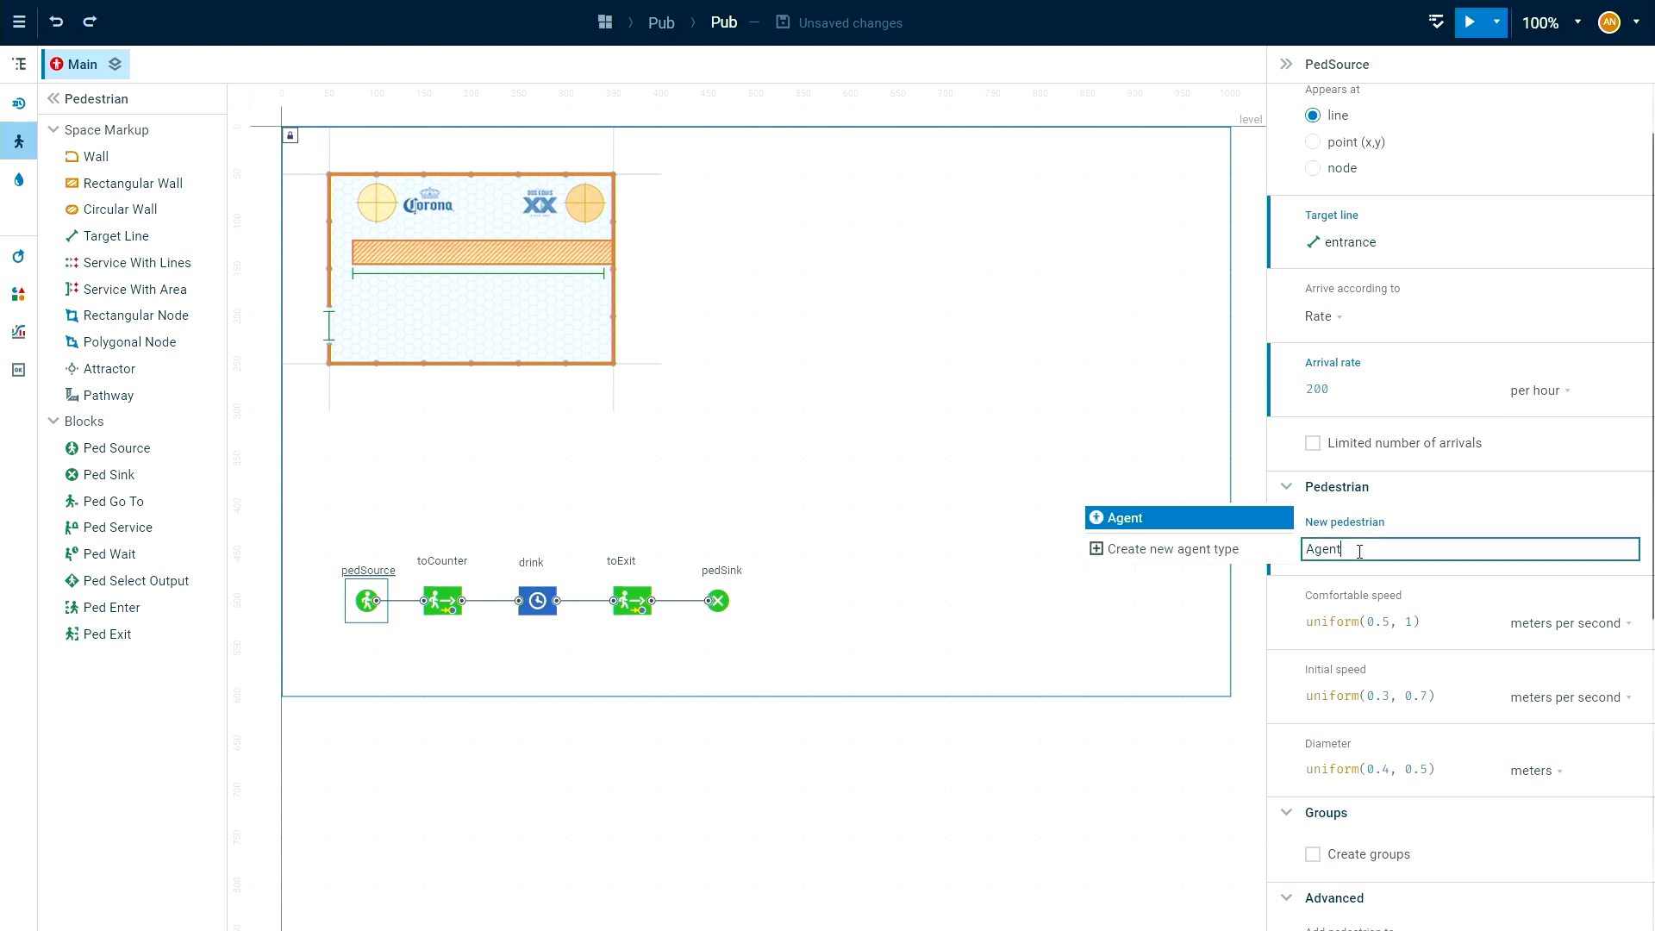
click(1179, 557)
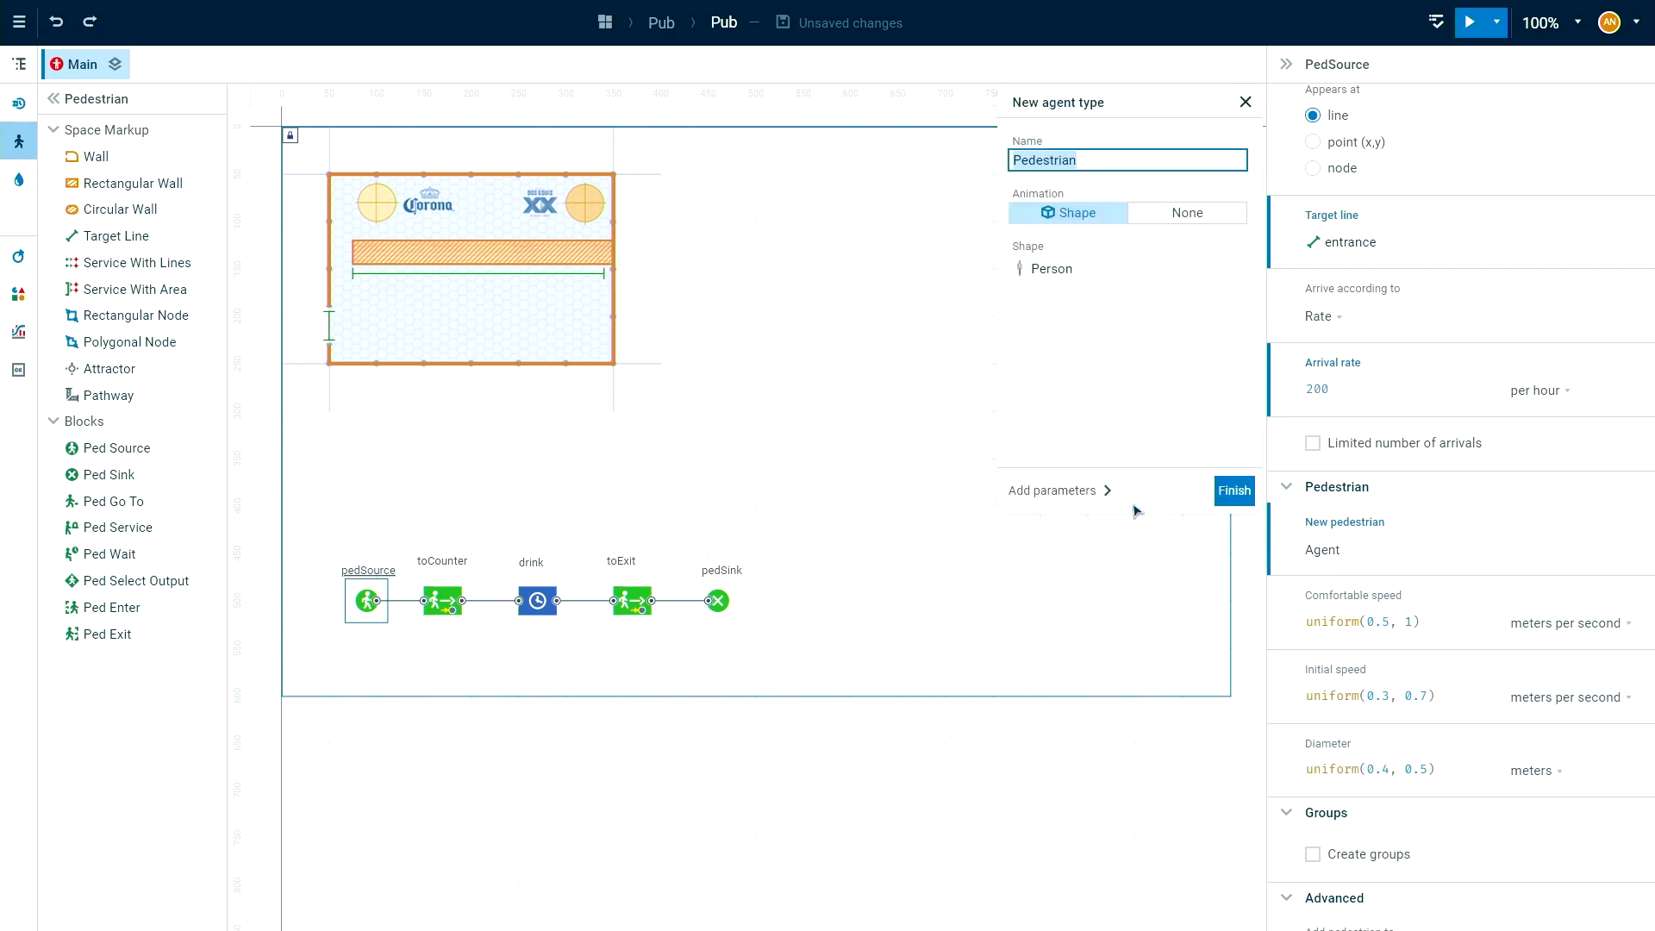
text(BeerD)
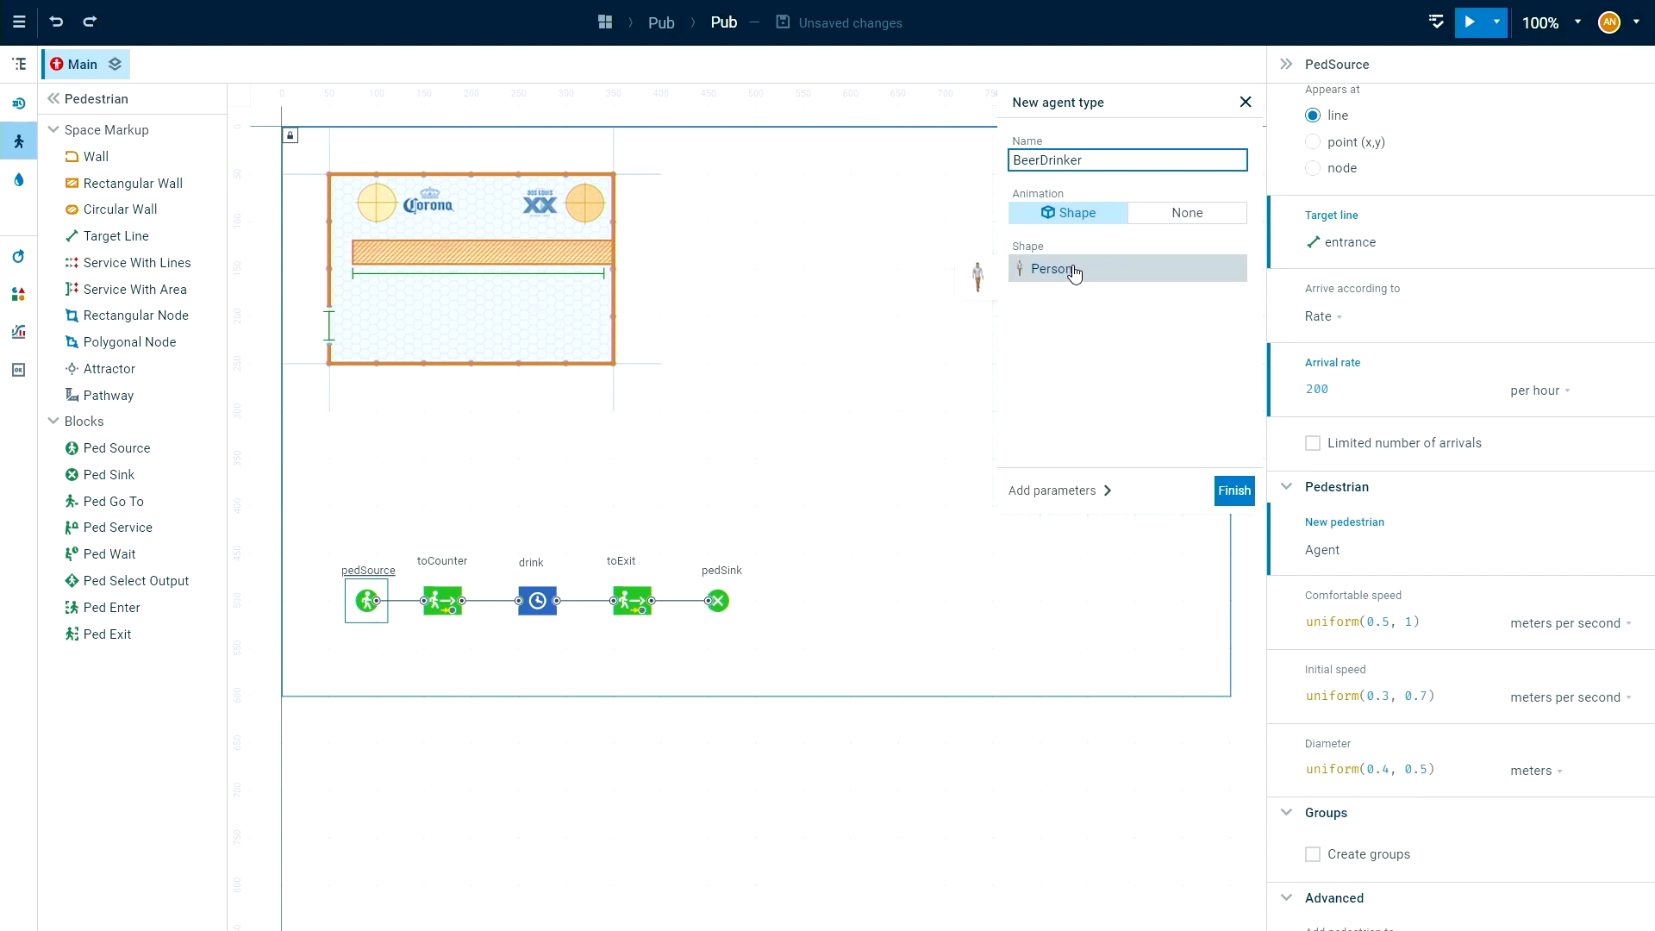
click(1233, 490)
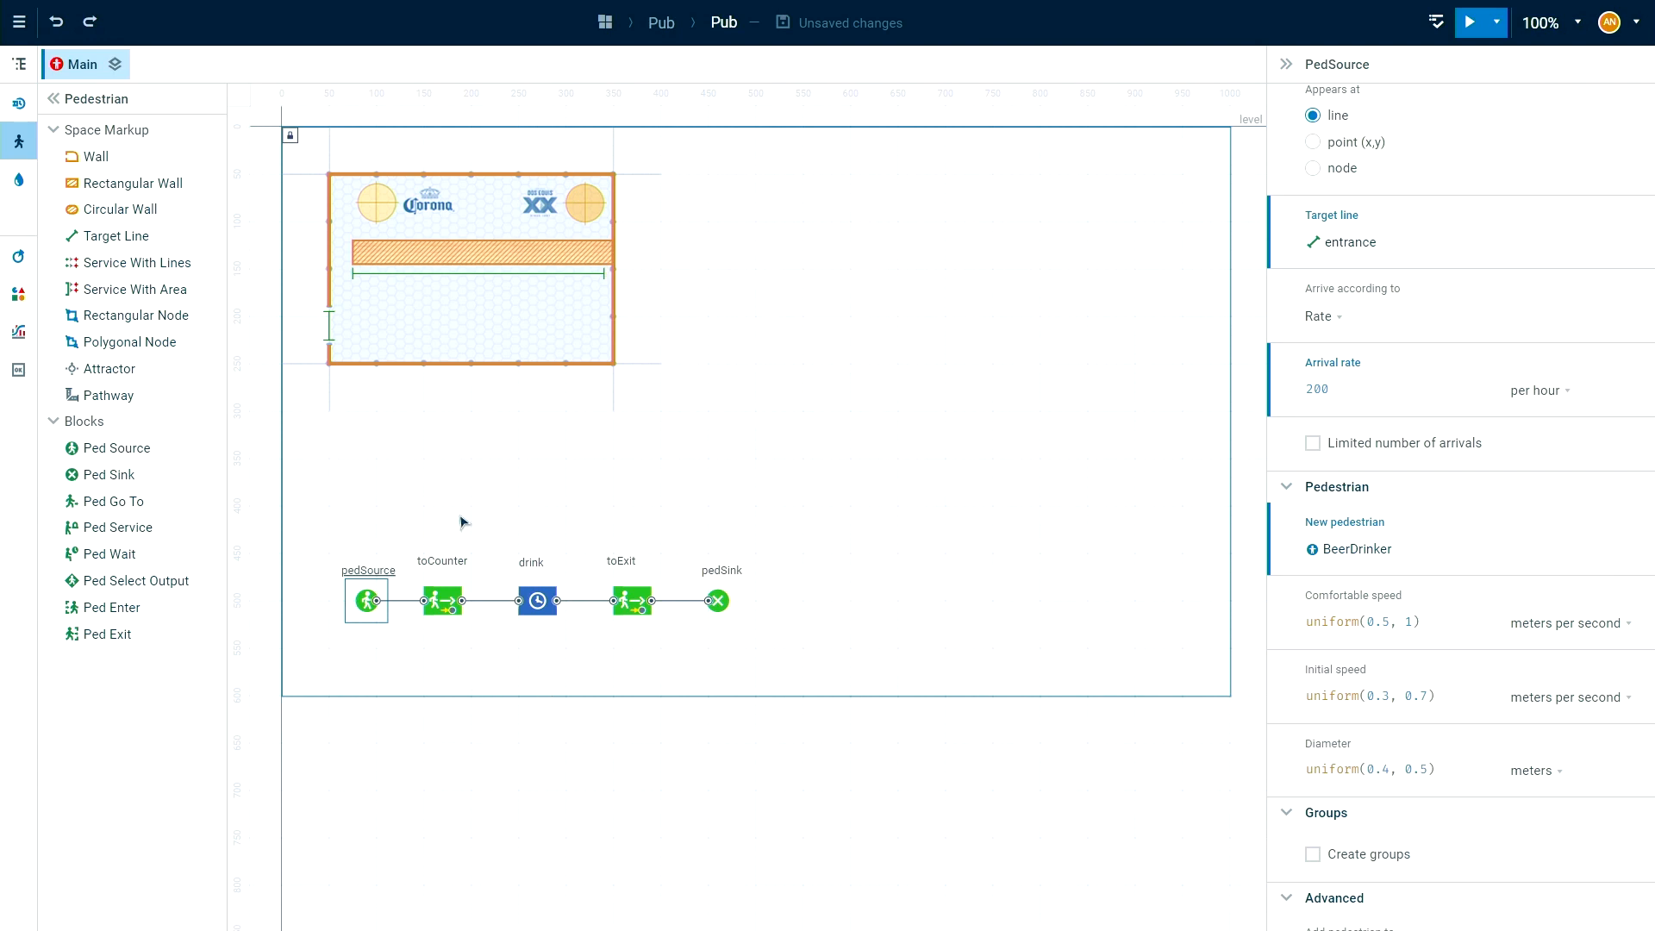
Set lineCounter as the target line of the toCounter block.
click(445, 603)
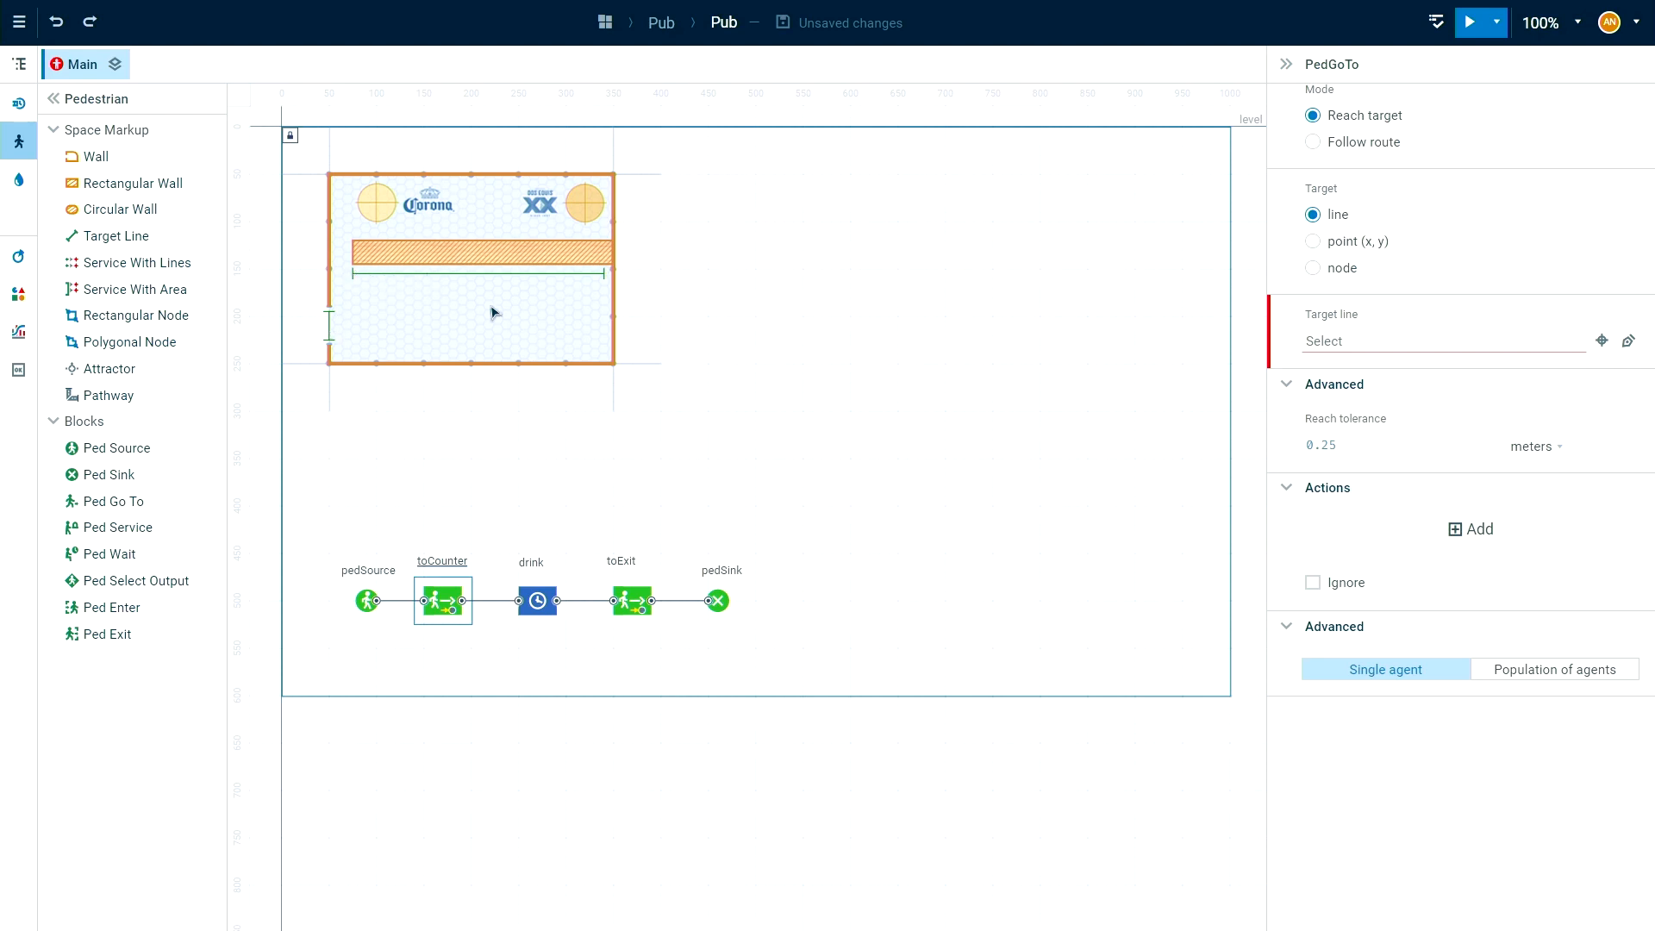
click(1357, 338)
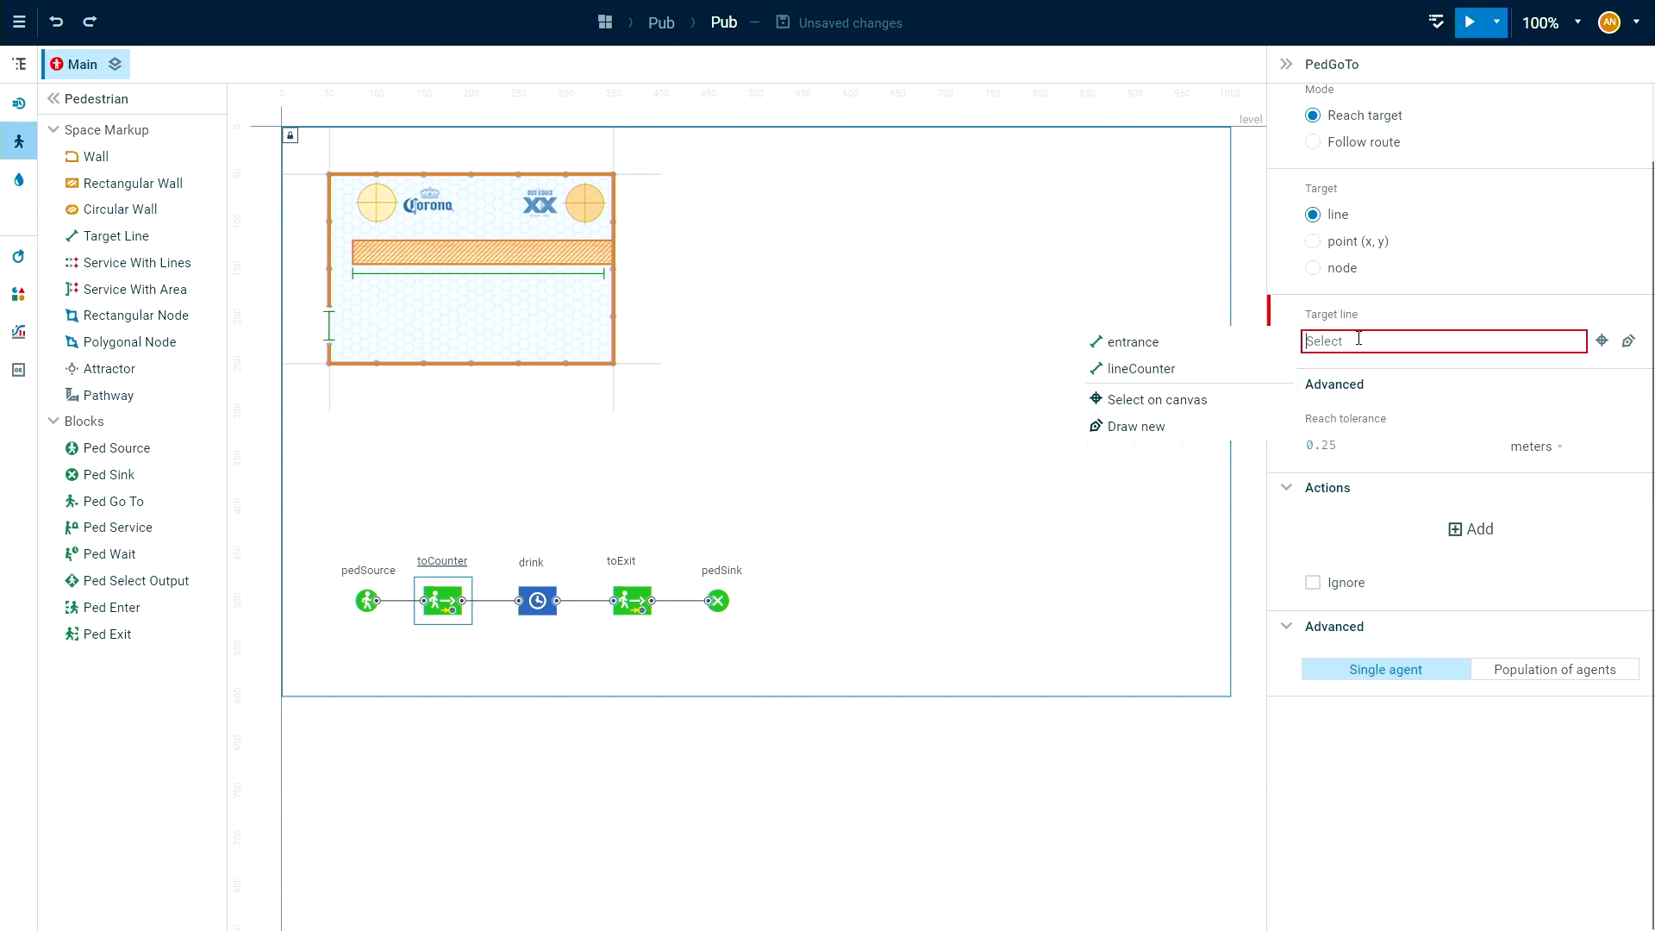
click(1185, 369)
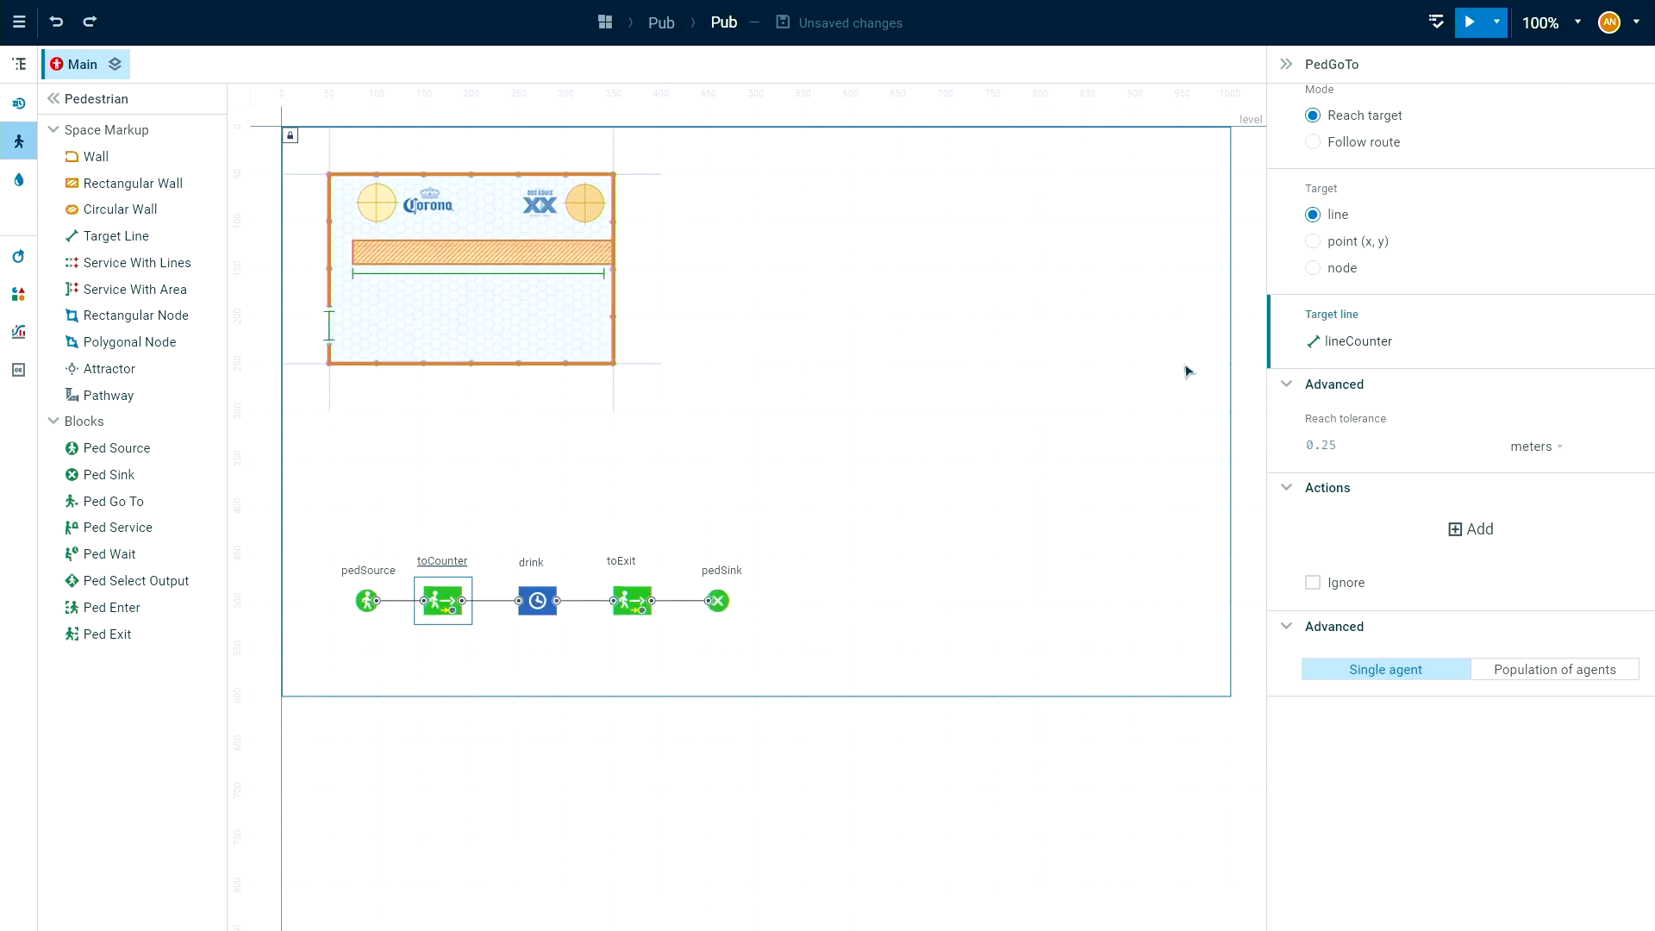
Set the drink block's delay time to triangular(5, 10, 15) minutes and enable its maximum capacity.
click(536, 608)
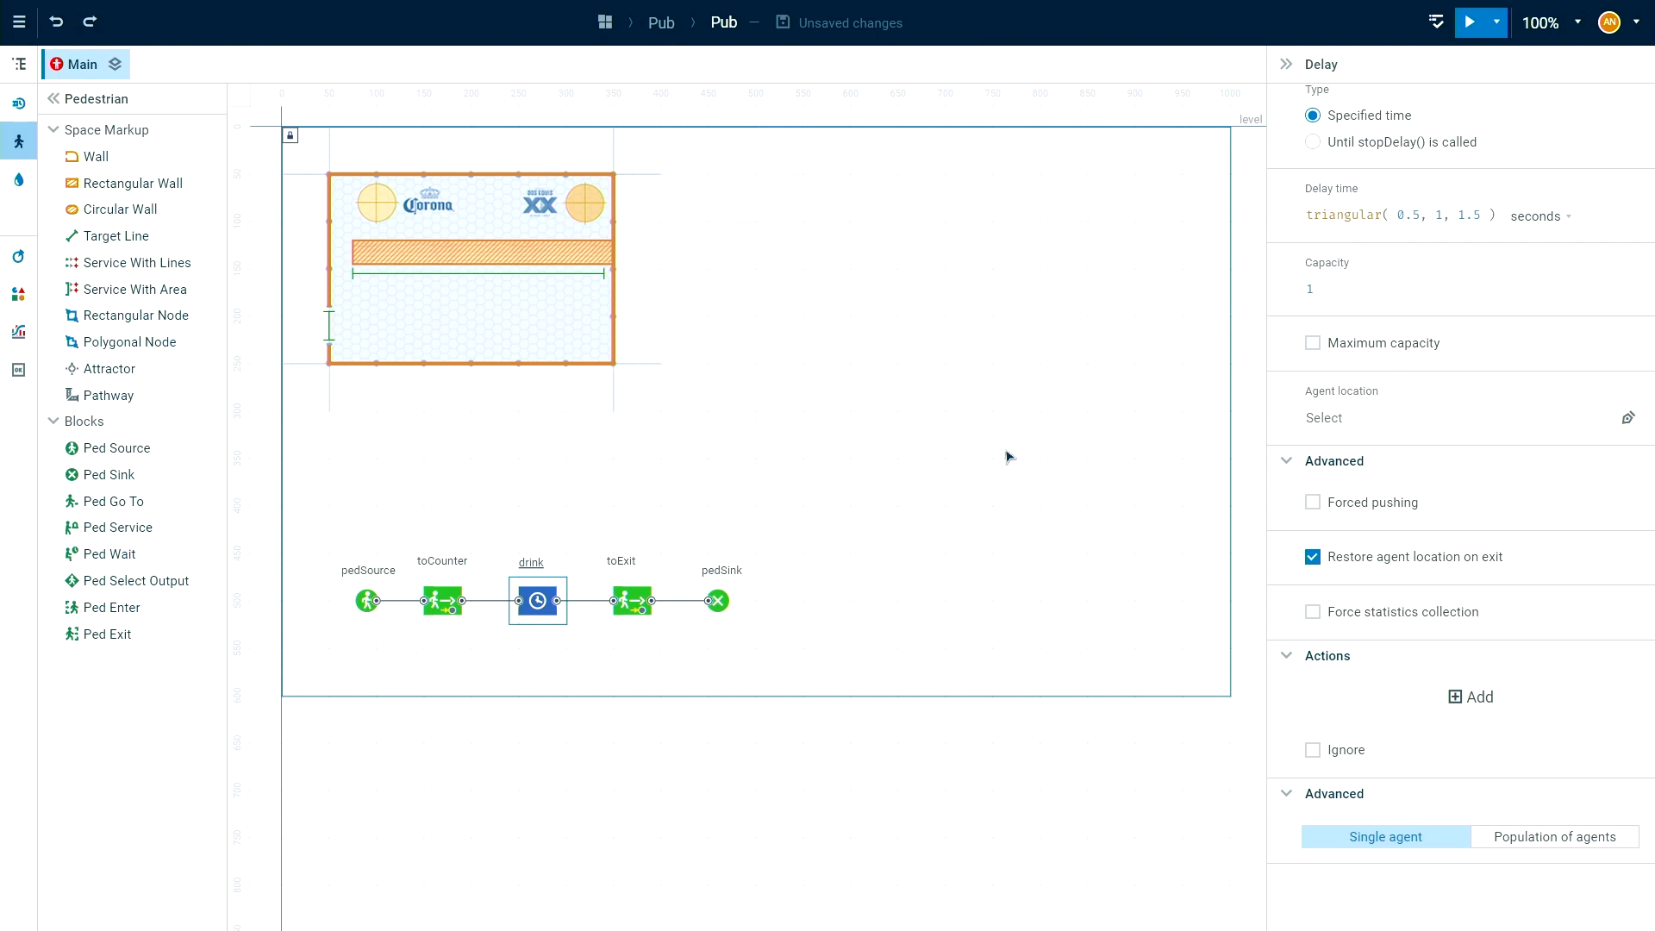
scroll(1425, 335, up, 1)
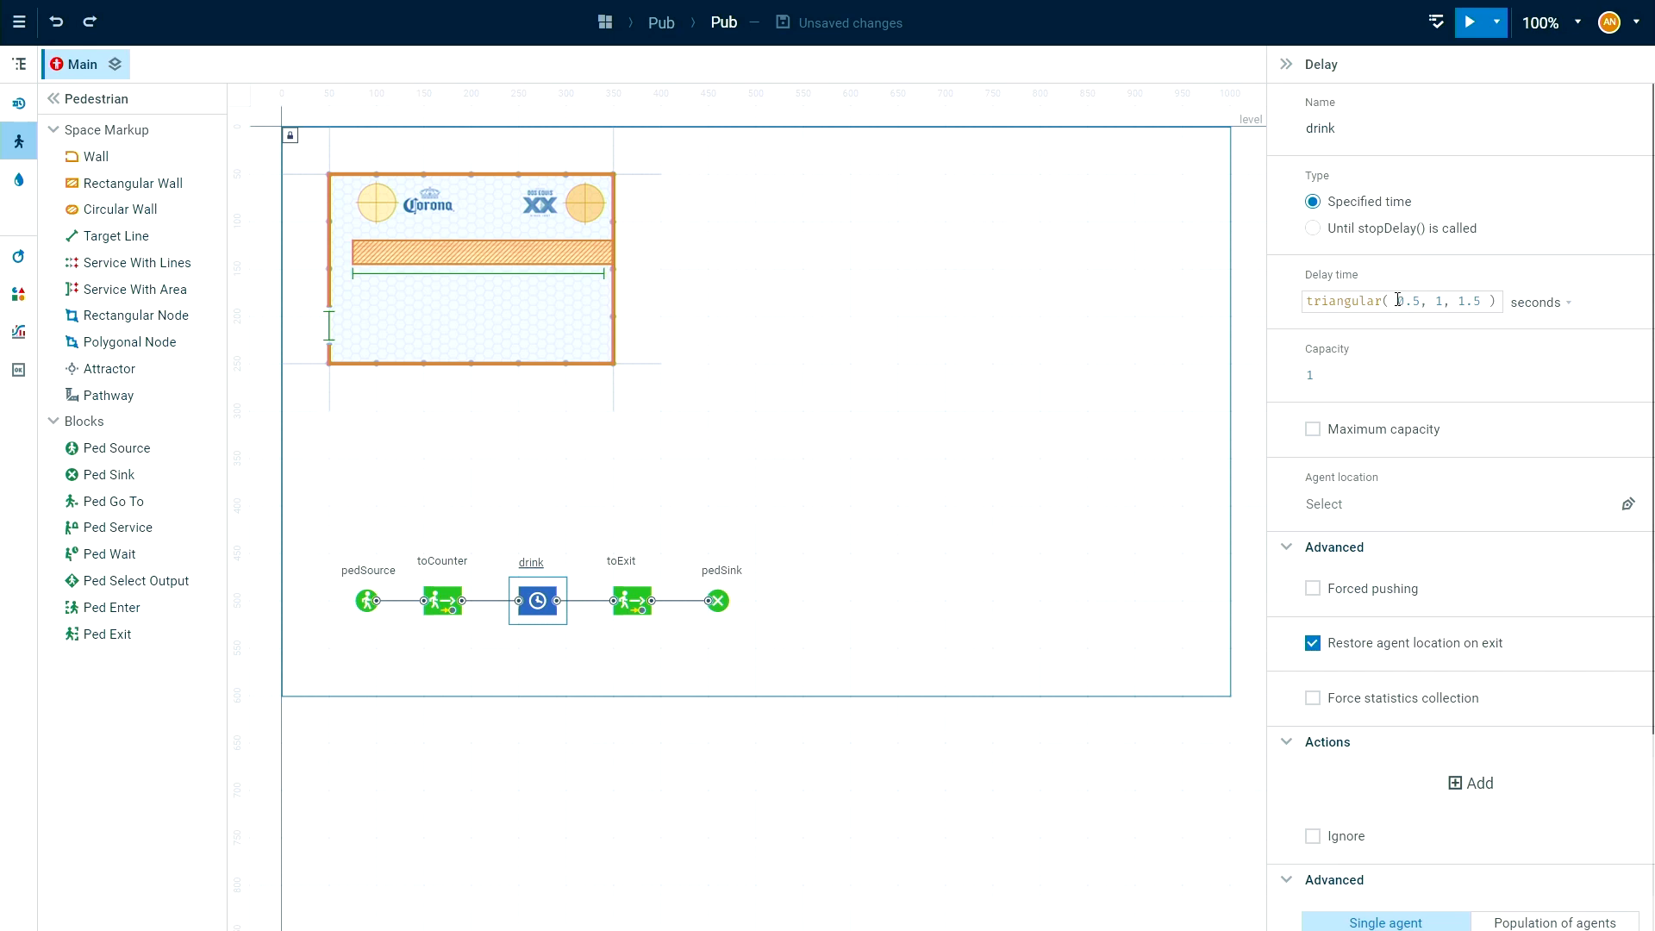
drag(1398, 300, 1411, 302)
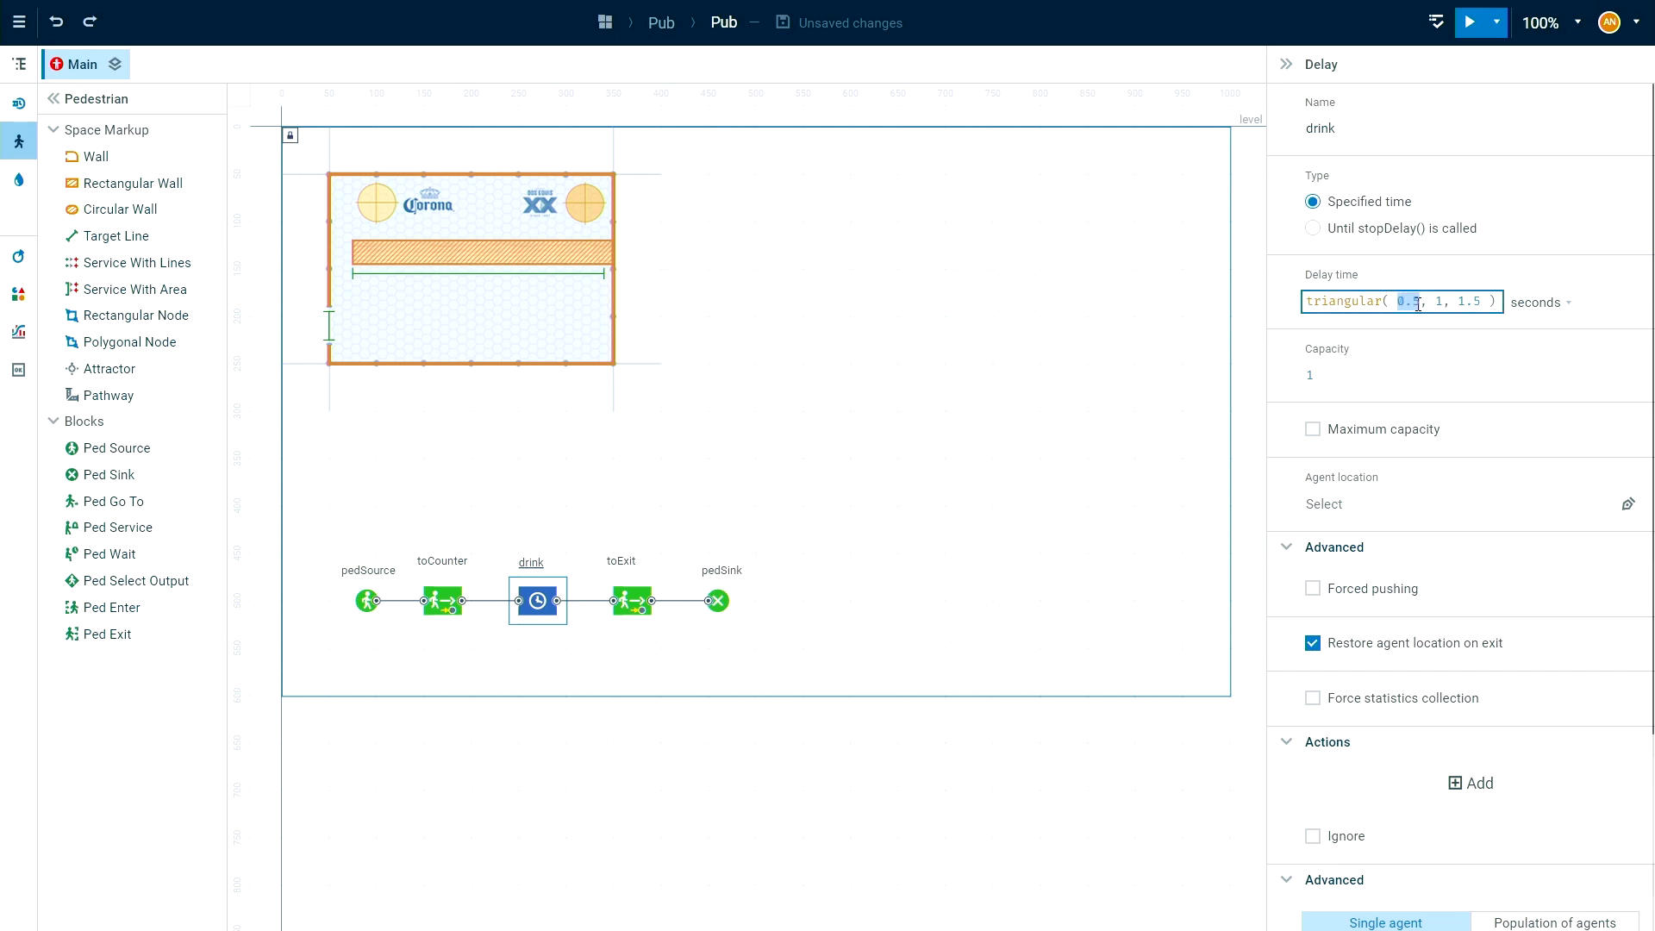
text(5, 10)
key(BackSpace)
click(1563, 309)
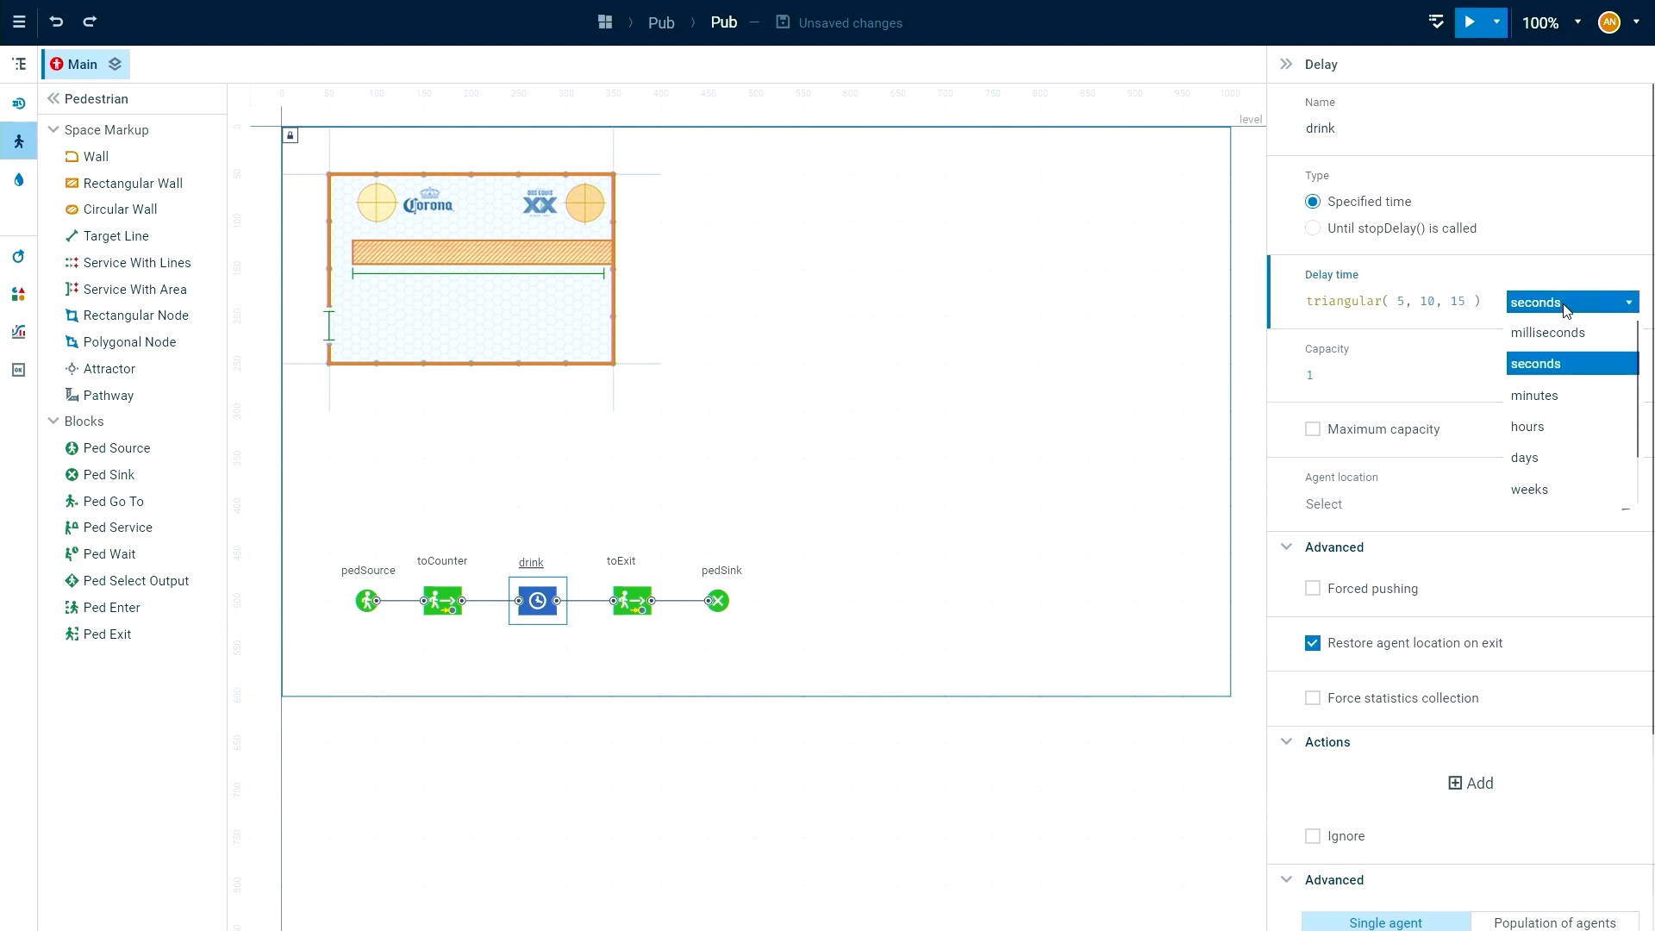
click(1589, 396)
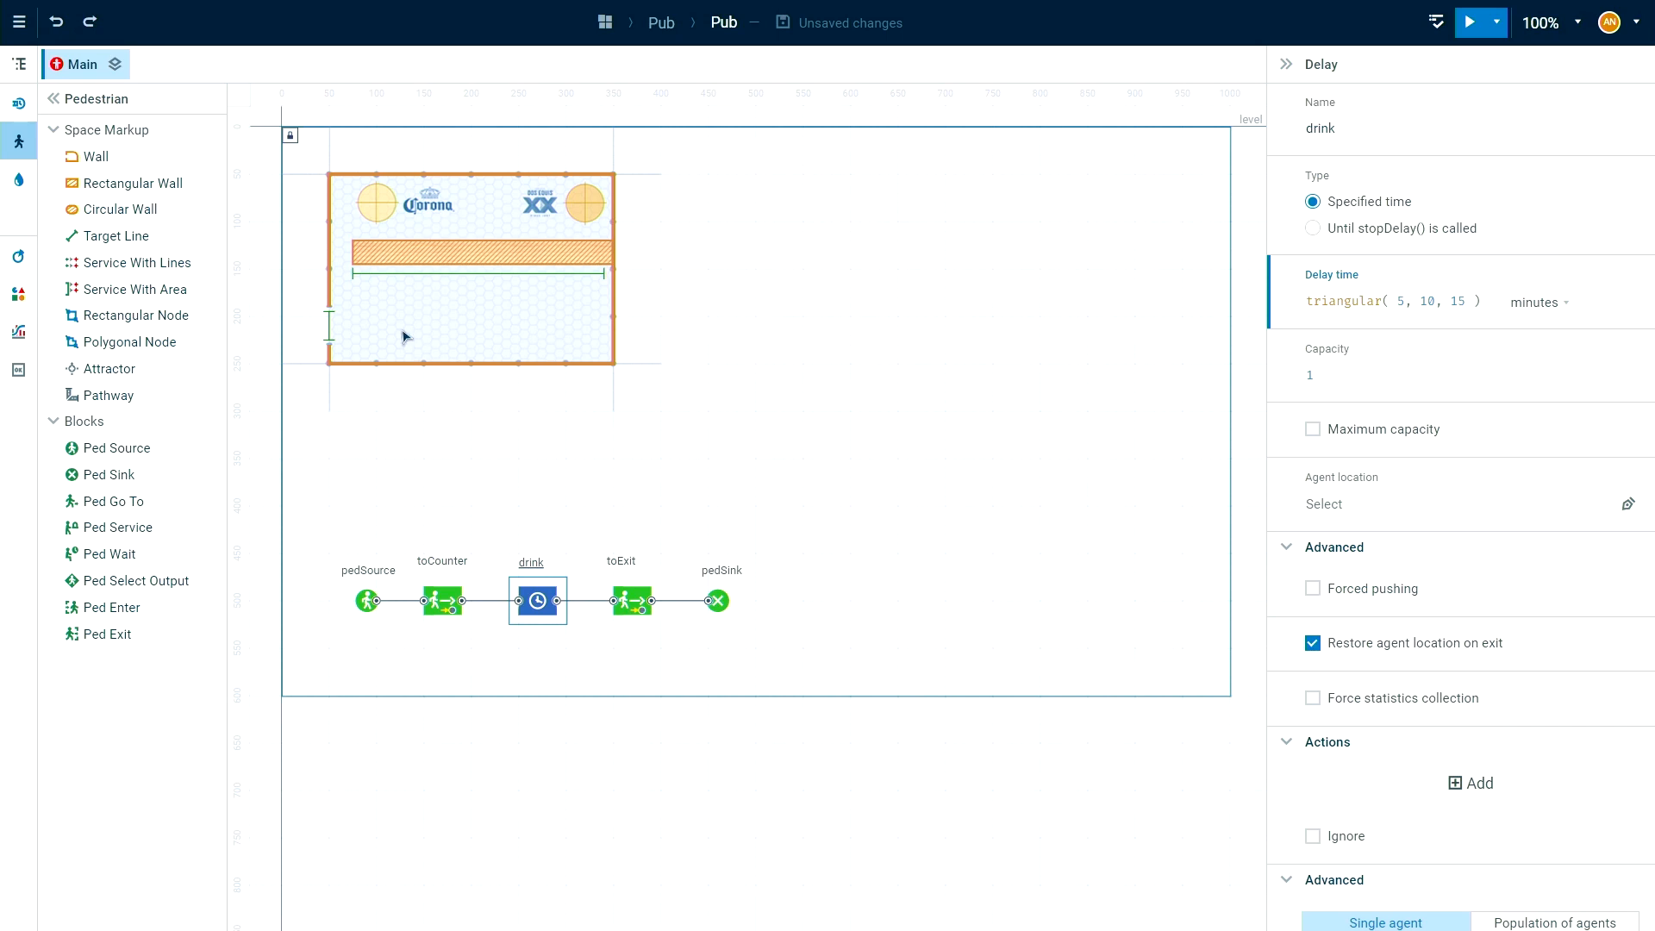
click(1312, 428)
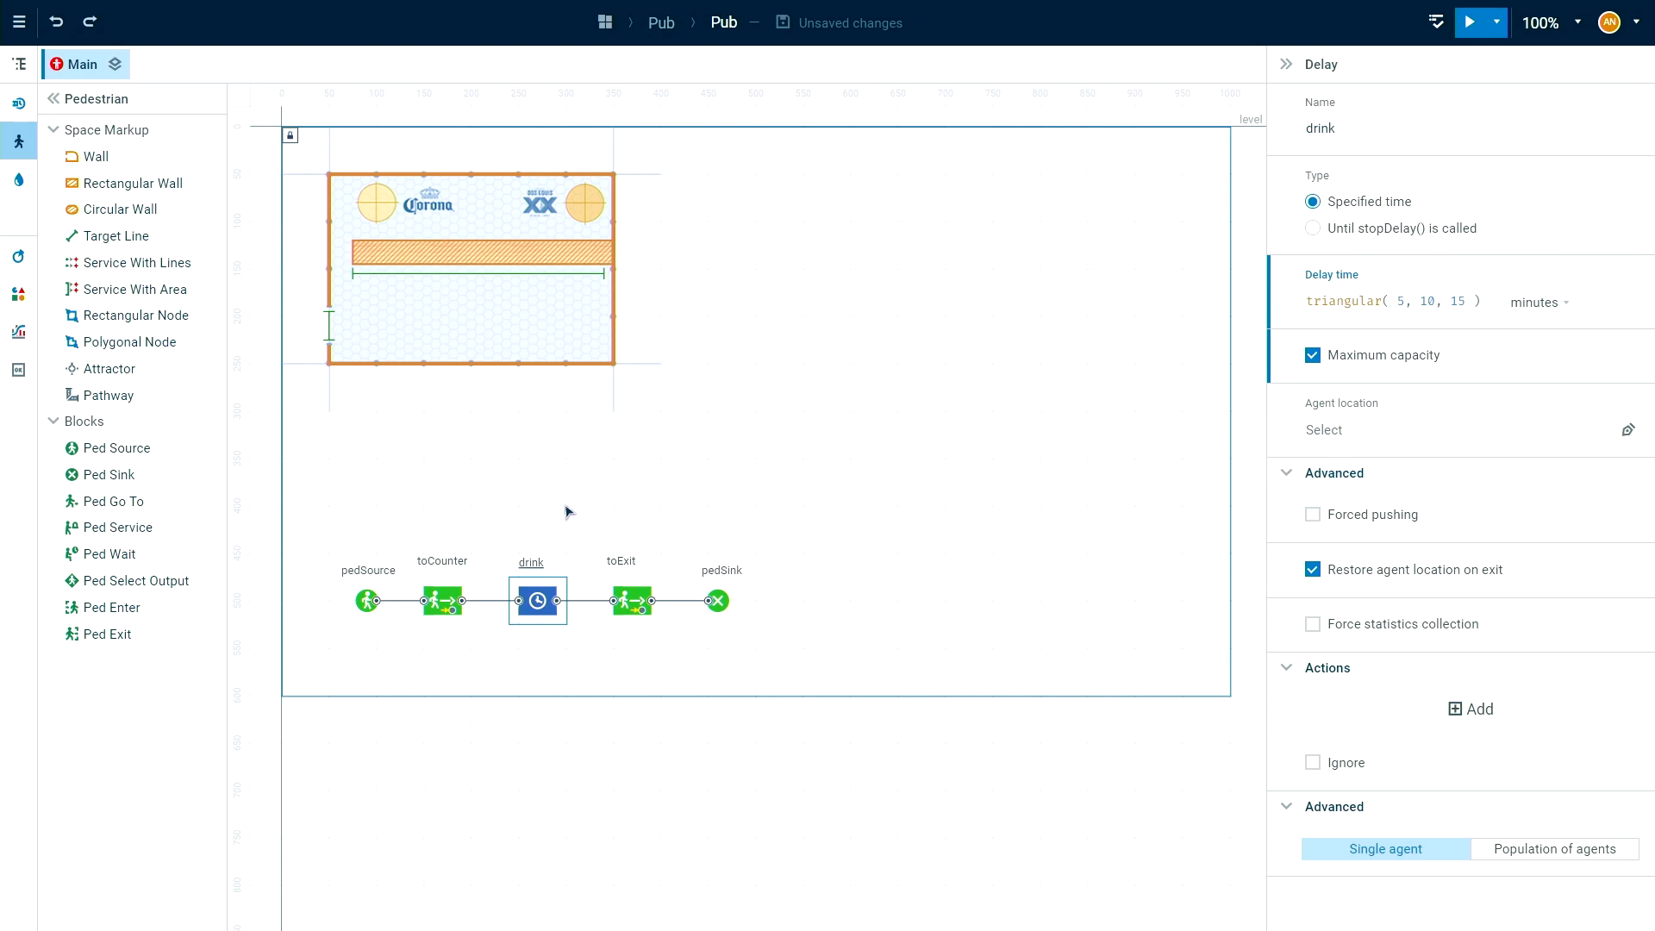
Set entrance as the target line of the toExit block.
click(630, 606)
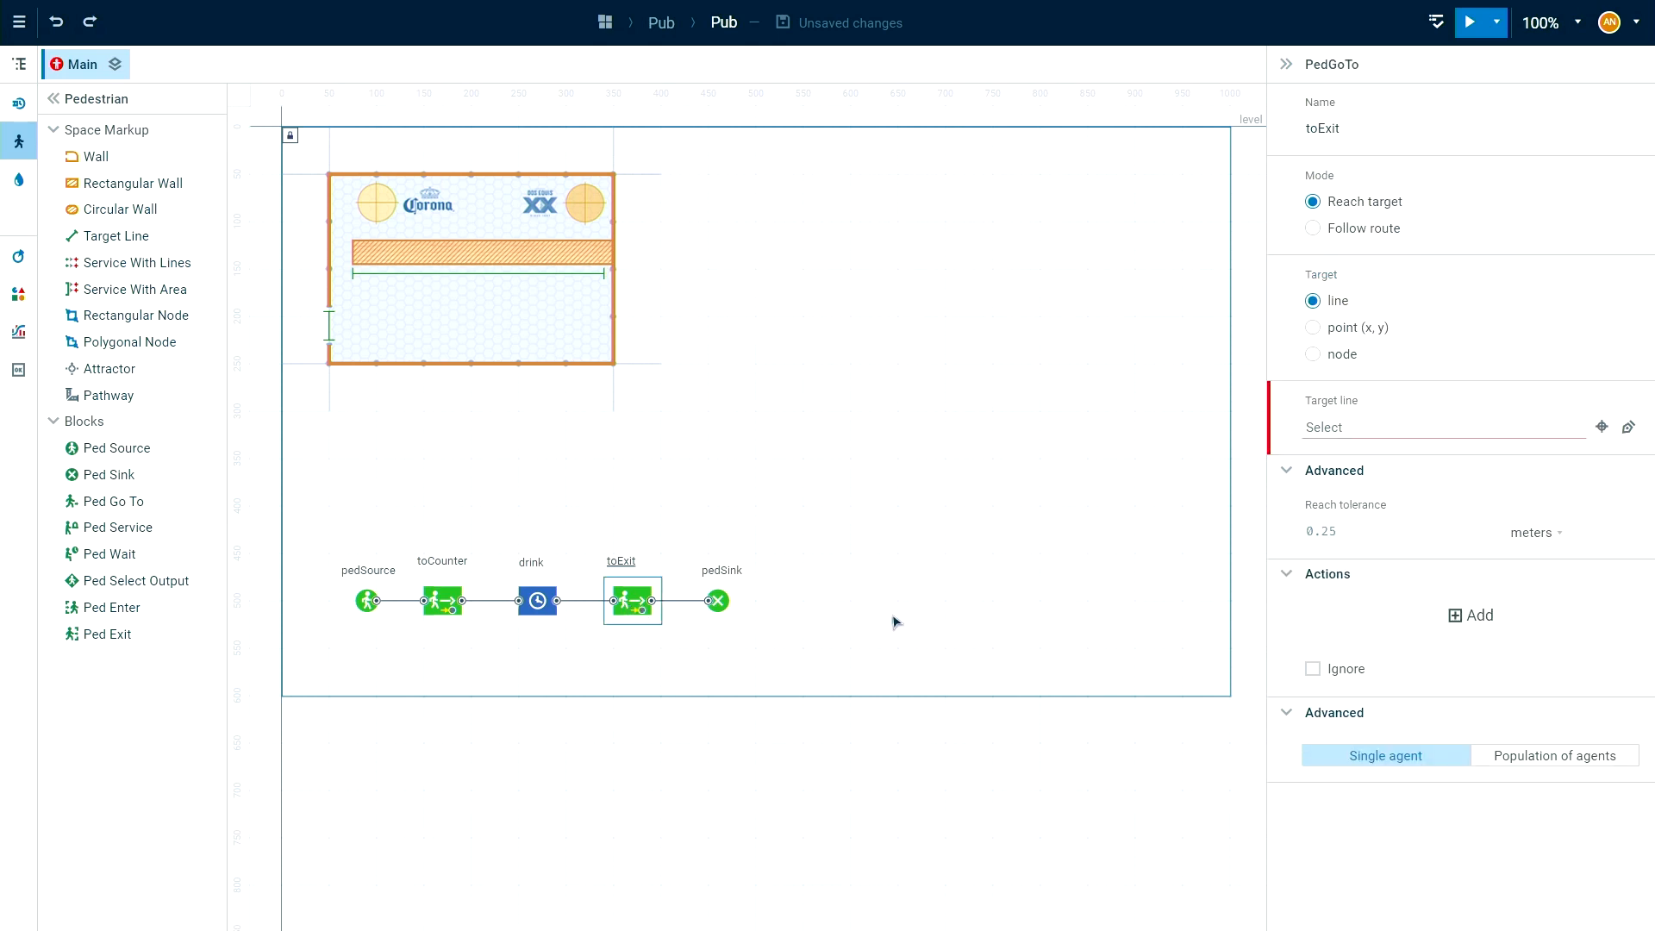
click(1404, 426)
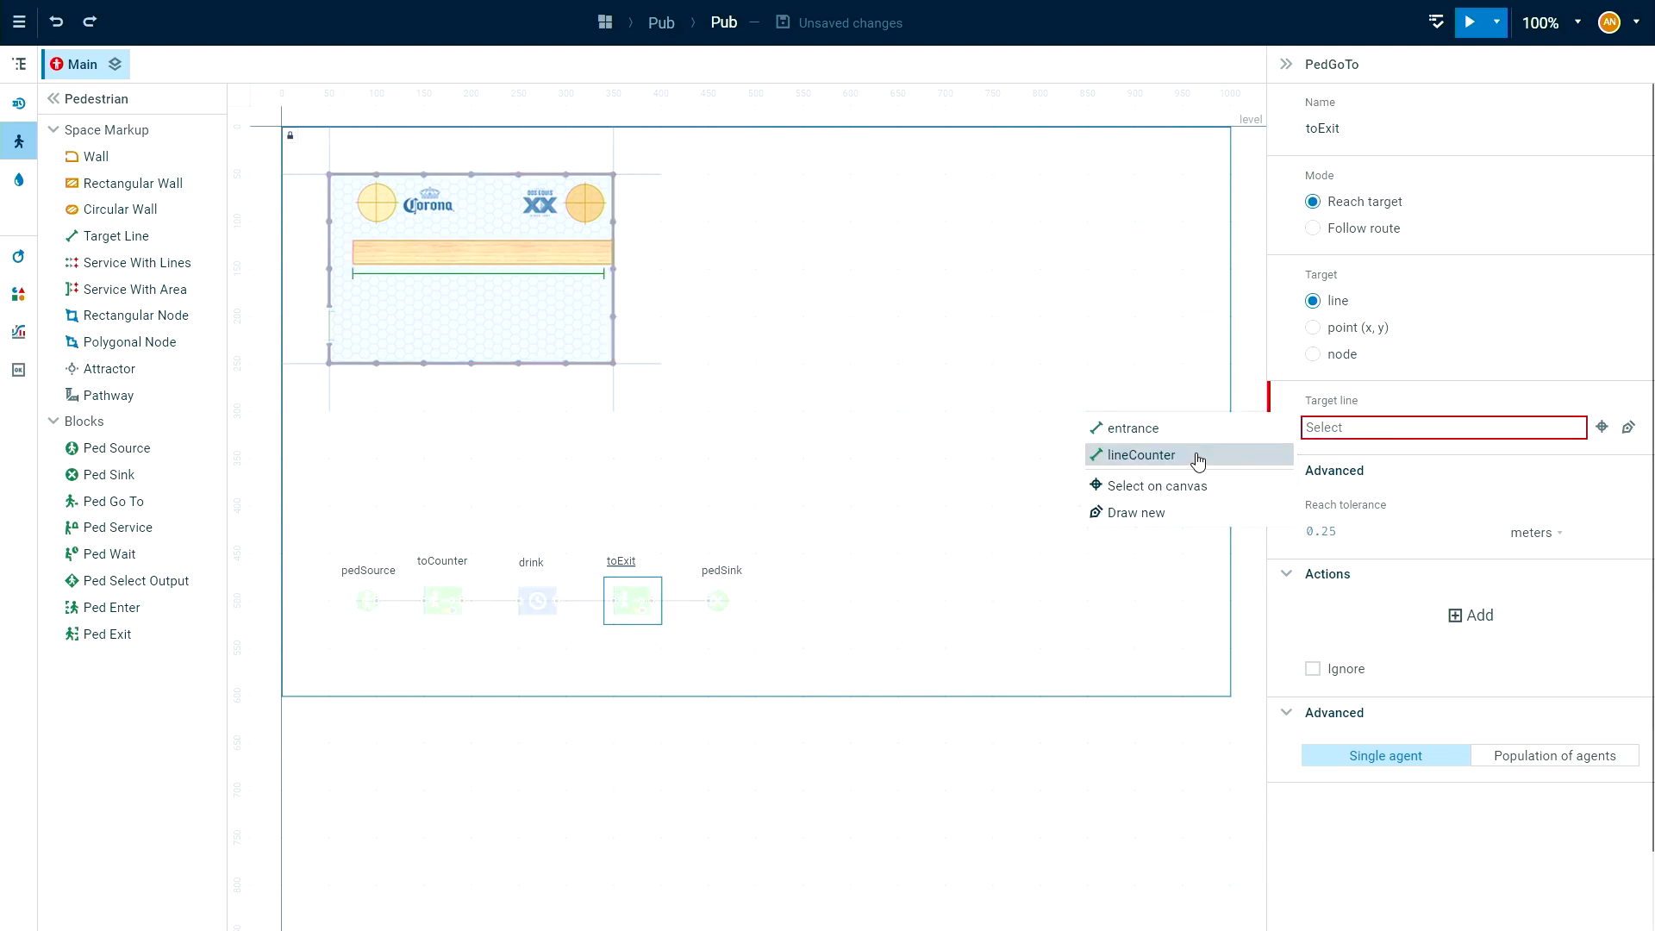
click(1194, 434)
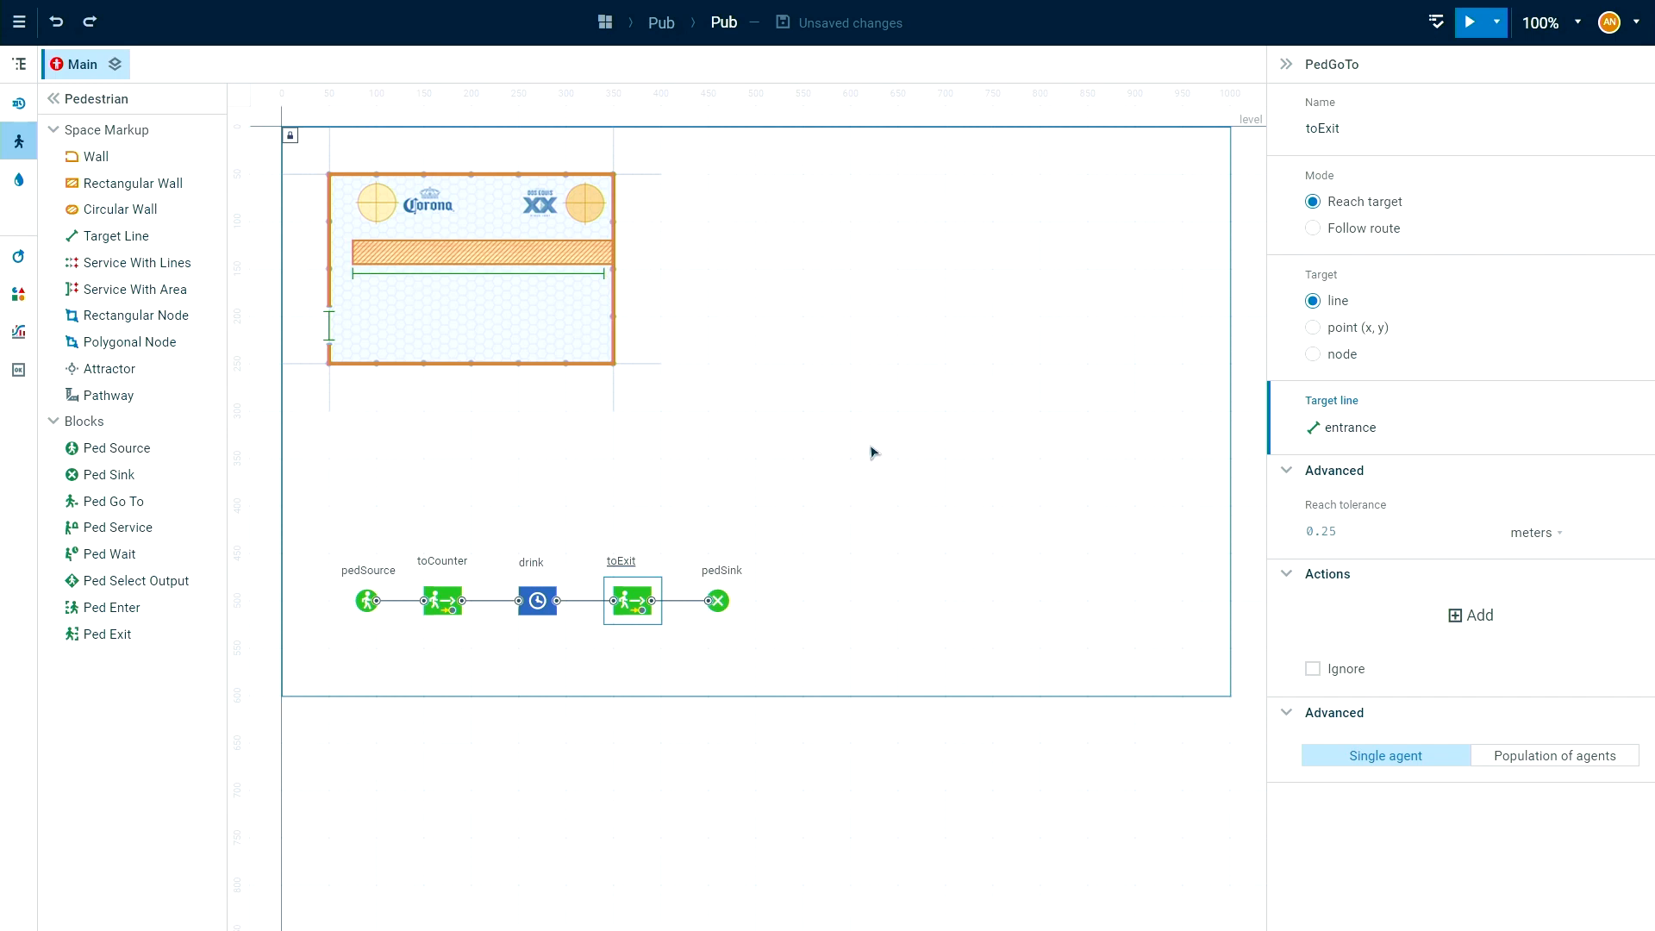
click(709, 490)
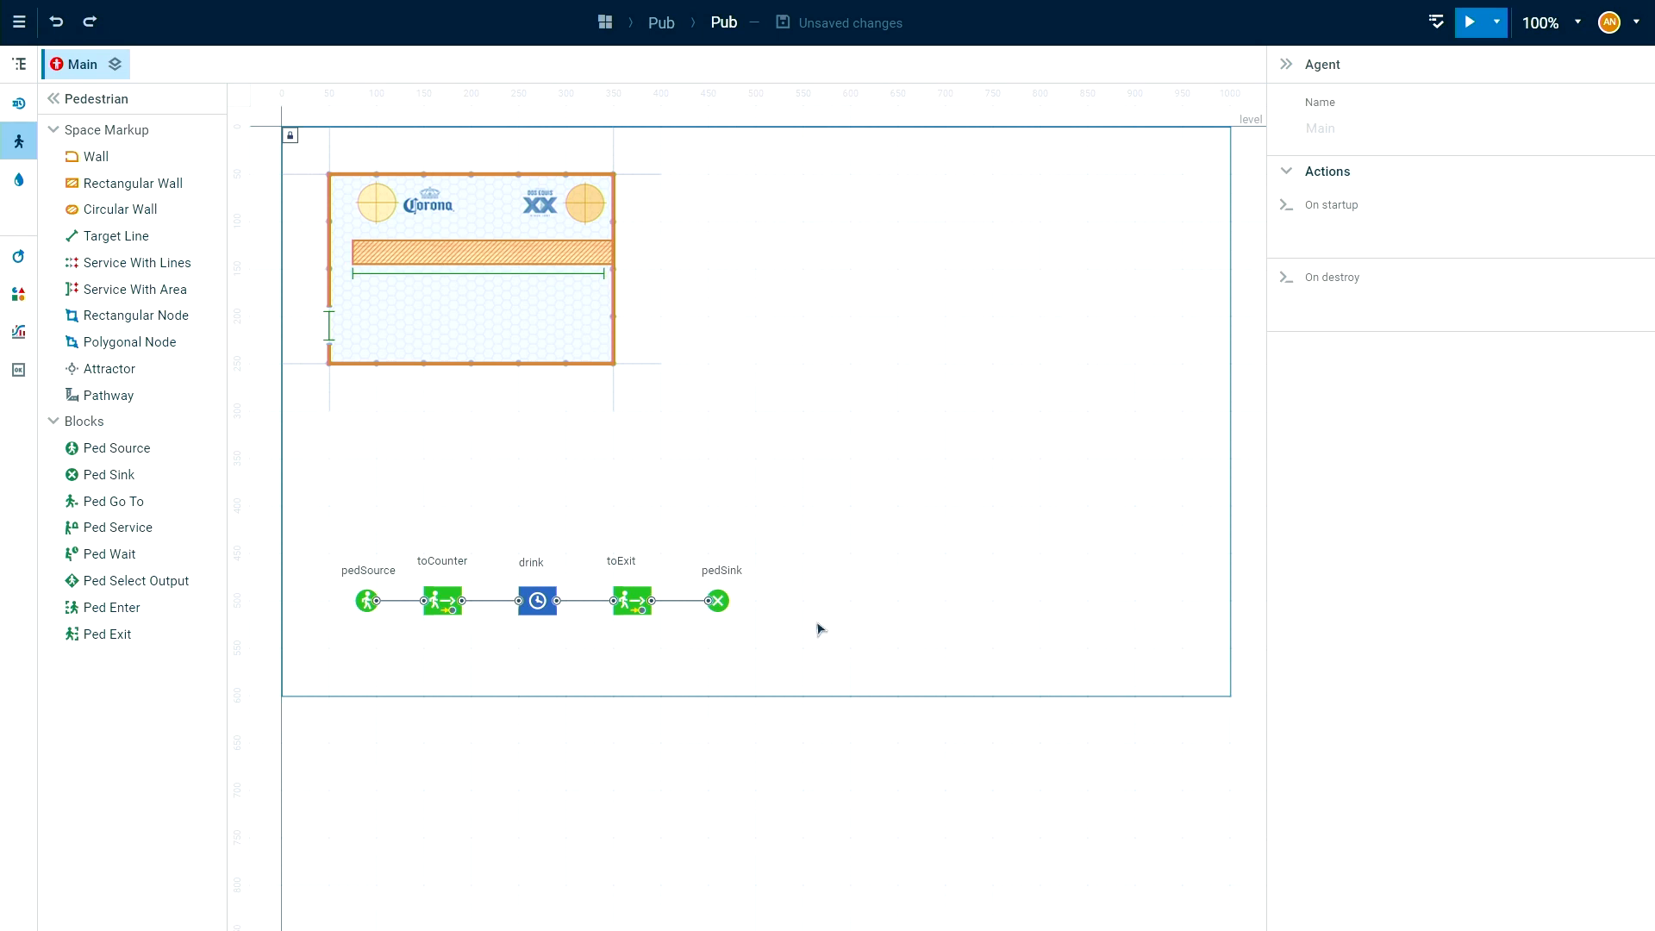
Add a 3D Window beside the pub floor plan at X 500, Y 0.
mouse_move(473, 502)
mouse_down()
mouse_move(458, 530)
mouse_move(469, 521)
mouse_up()
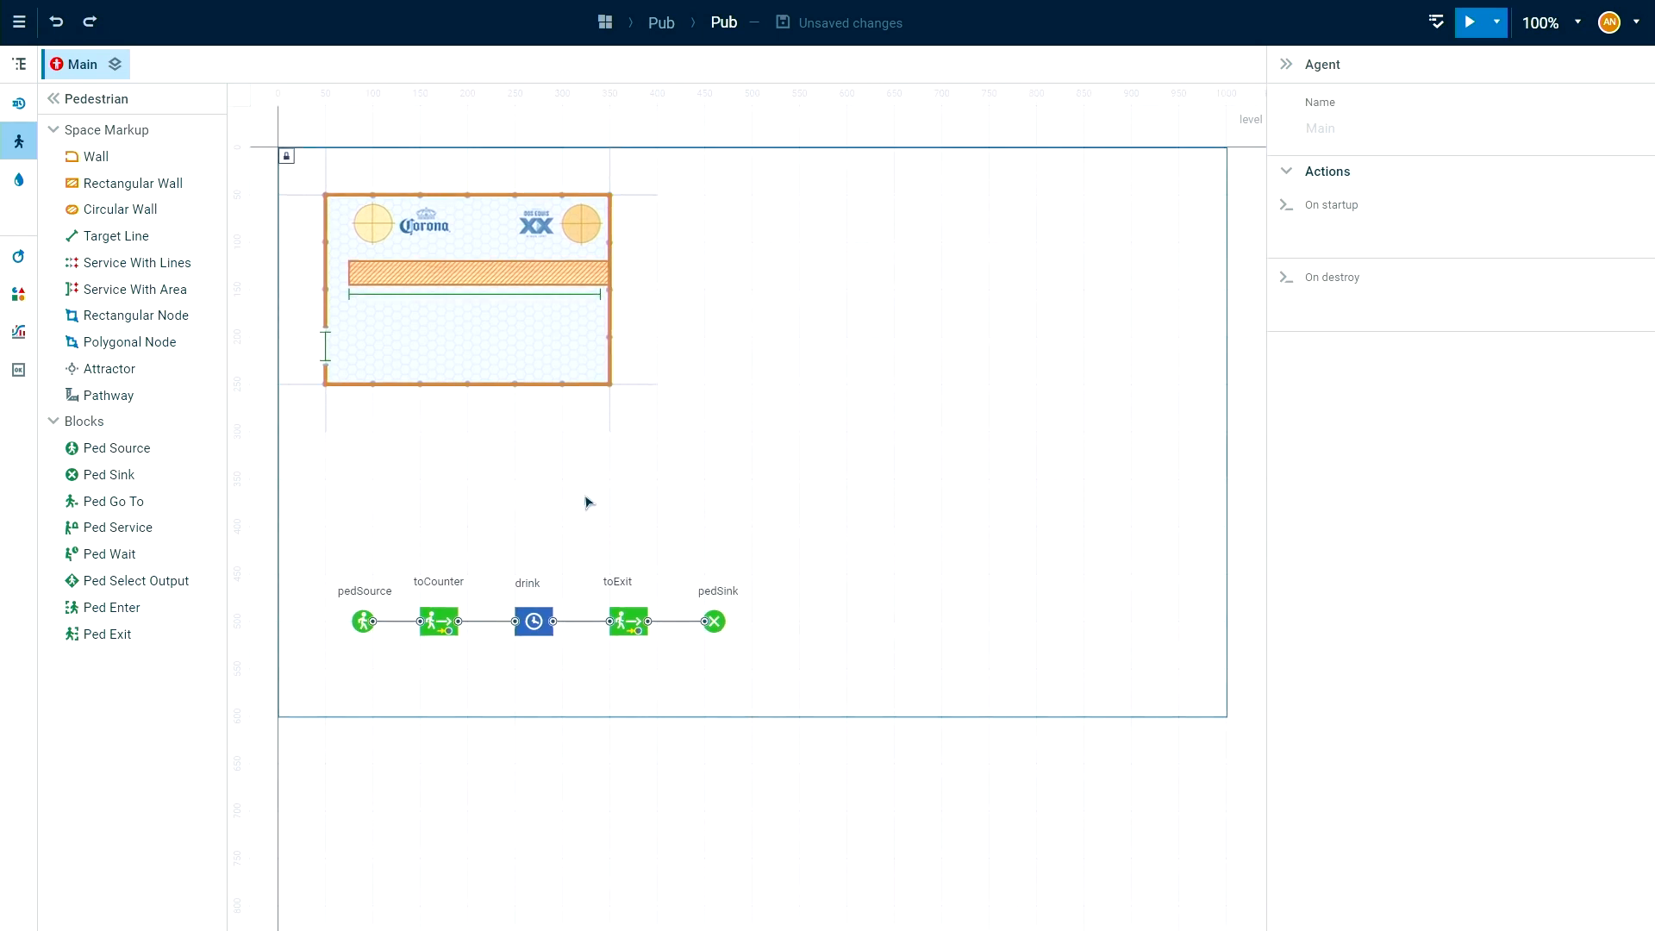
mouse_move(527, 502)
mouse_down()
mouse_move(556, 510)
mouse_move(544, 499)
mouse_up()
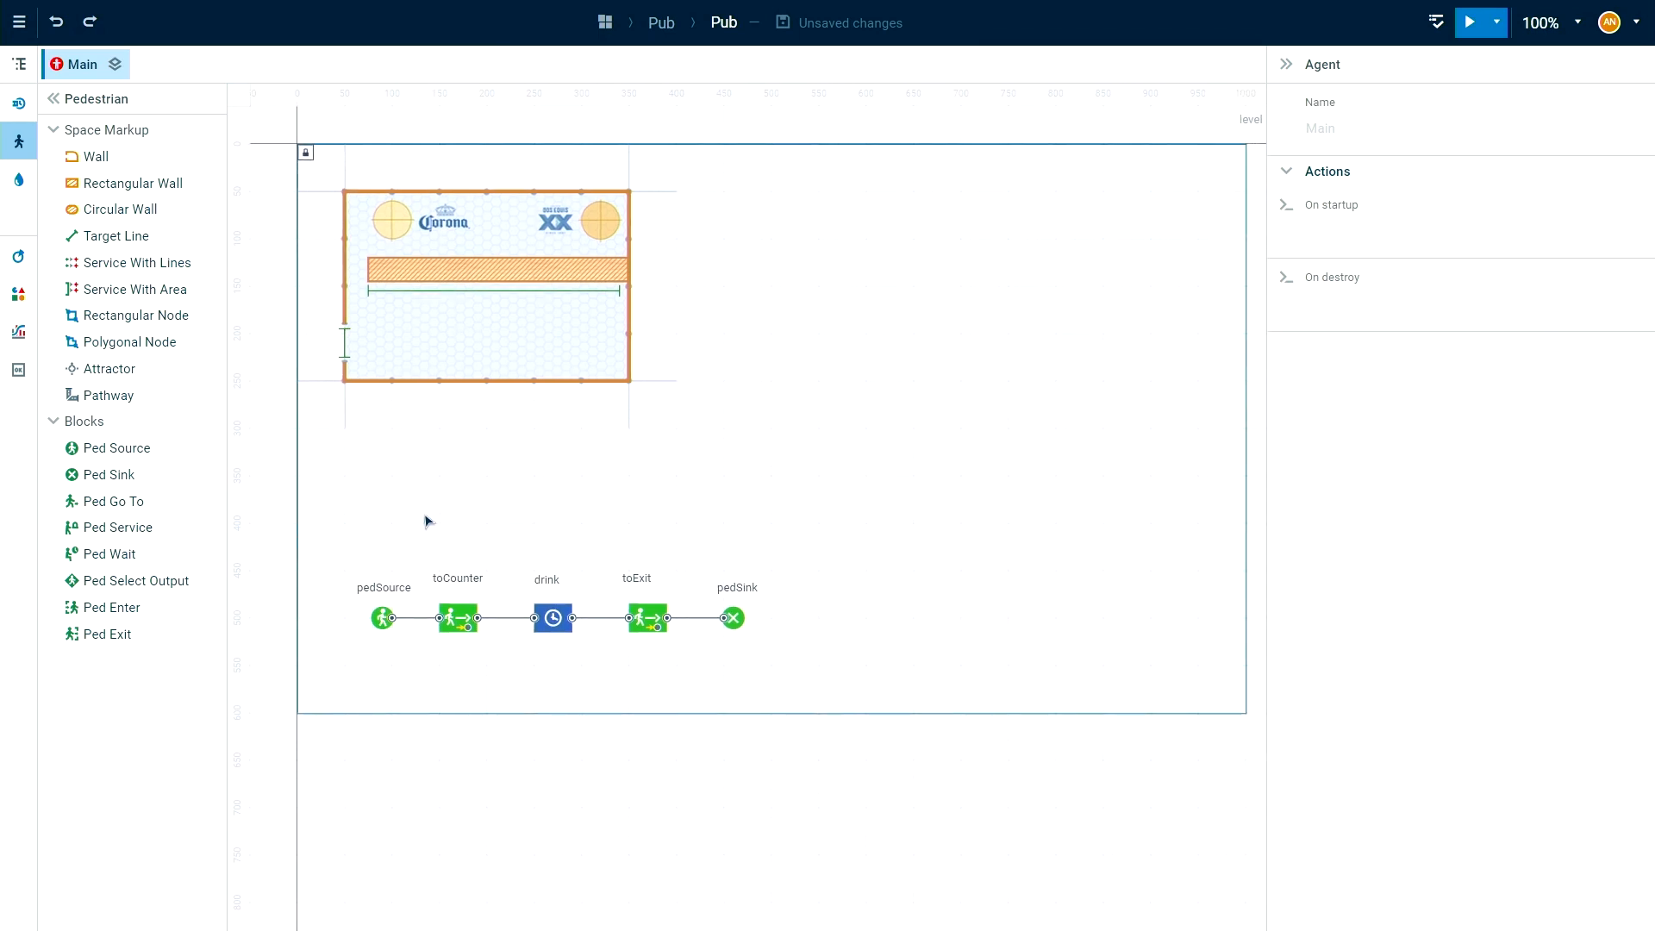
click(18, 296)
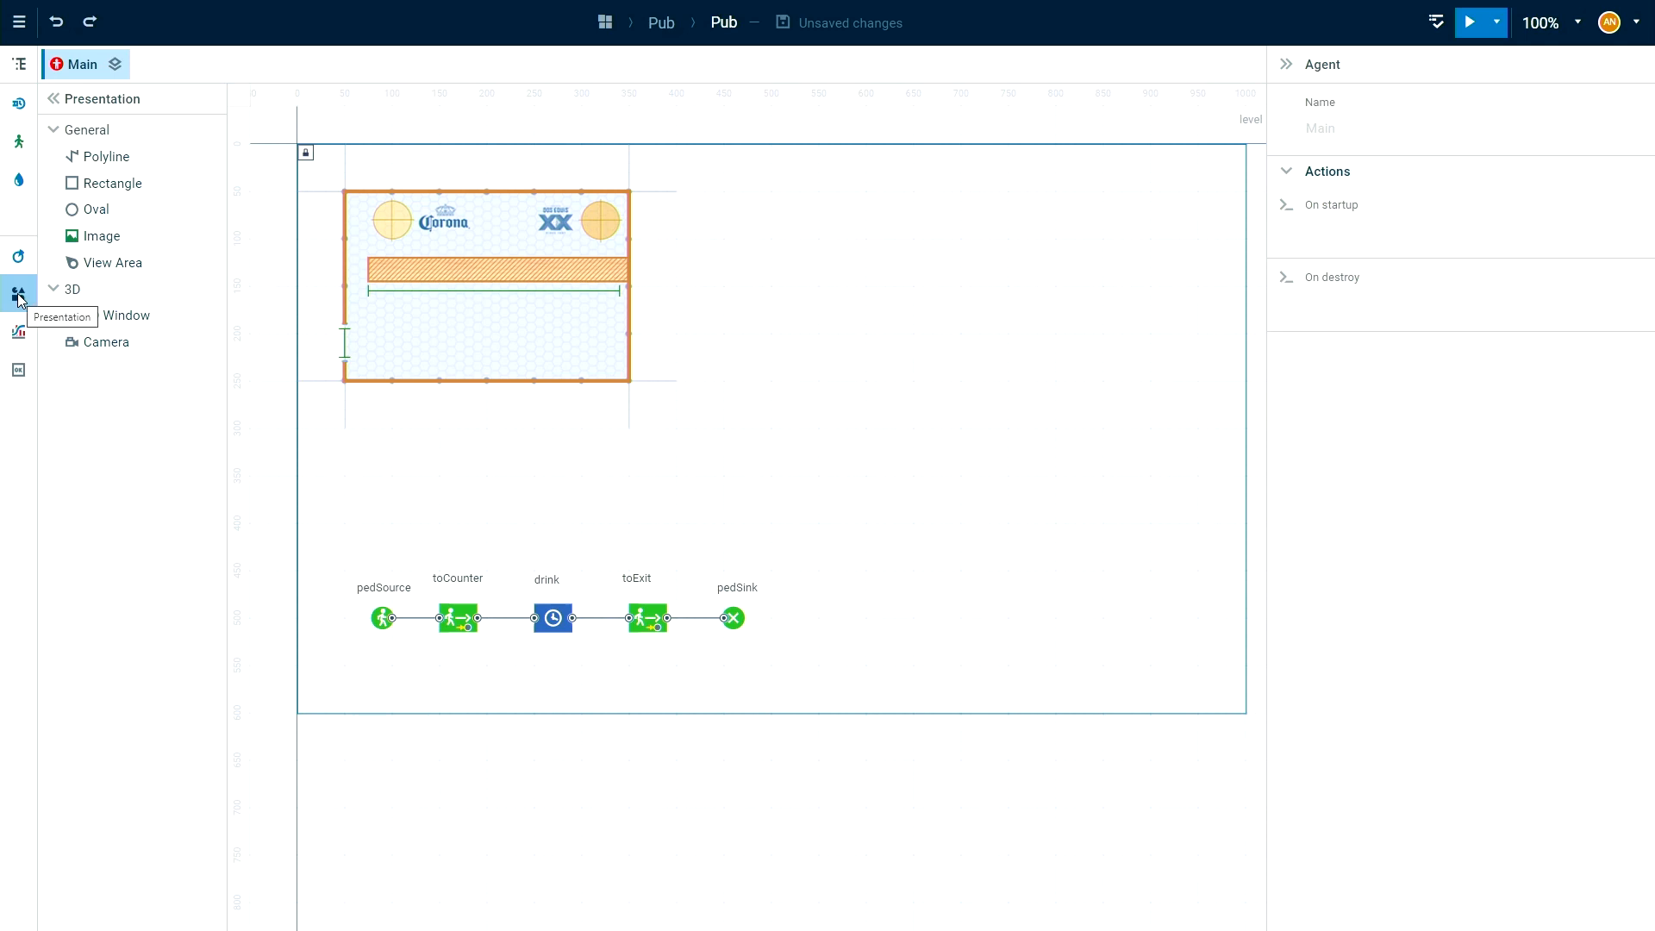
drag(72, 314, 772, 152)
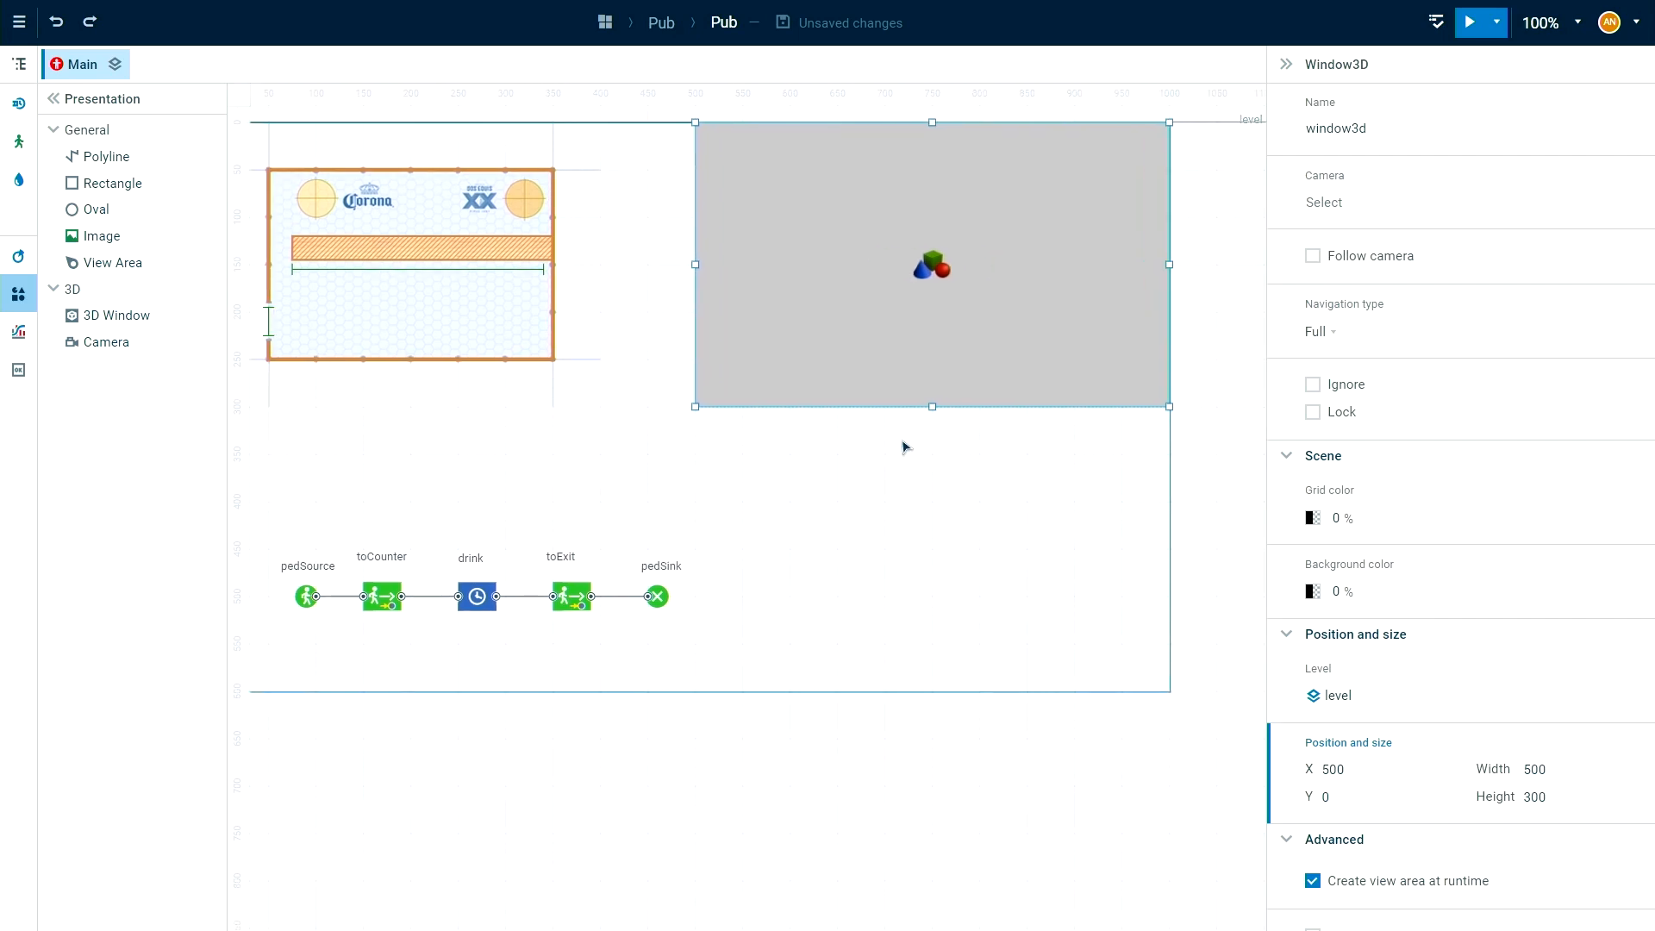
click(914, 486)
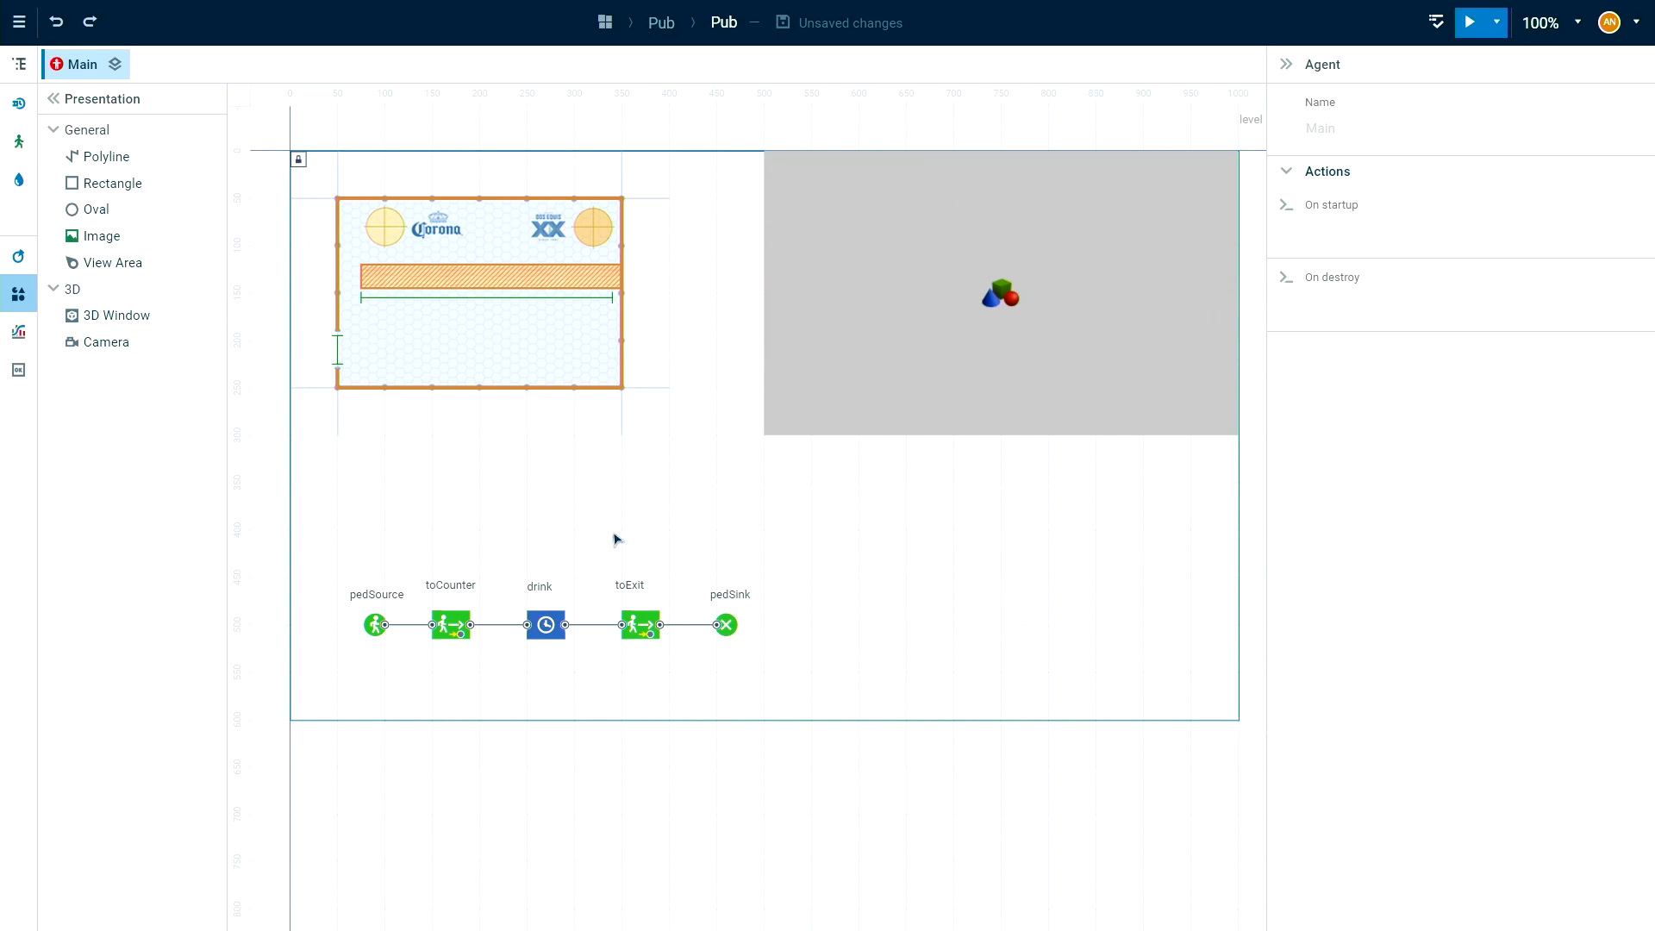
mouse_move(602, 507)
mouse_down()
mouse_move(594, 526)
mouse_move(590, 508)
mouse_up()
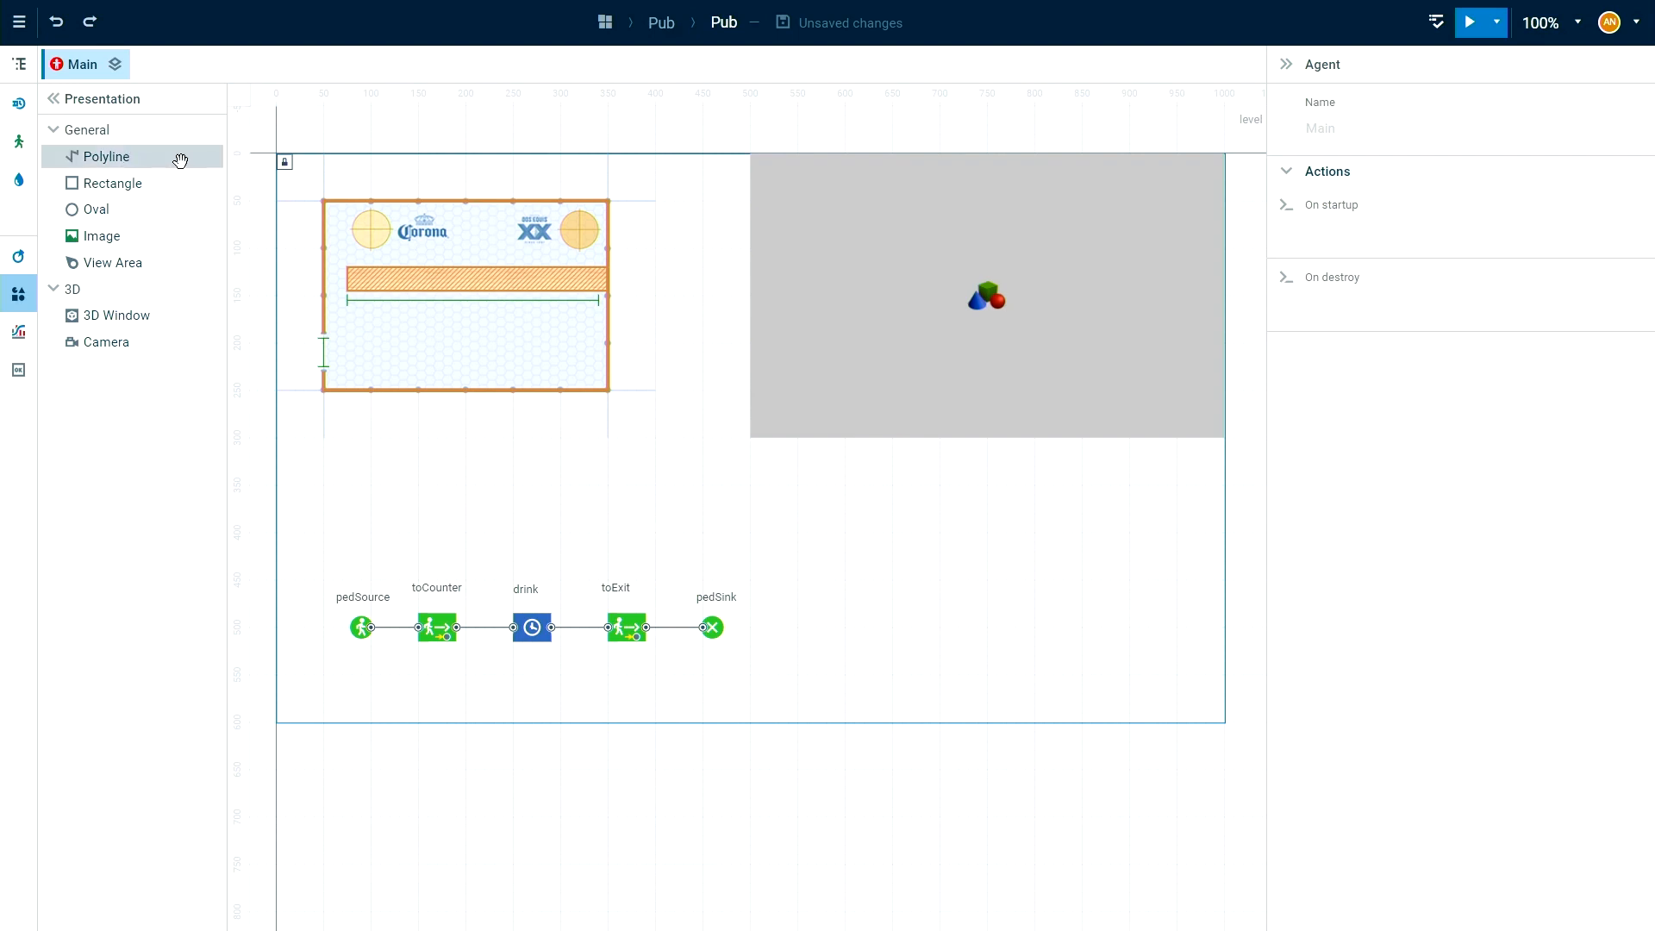
Set the Pub model's time units to minutes and its stop time to 300.
click(19, 65)
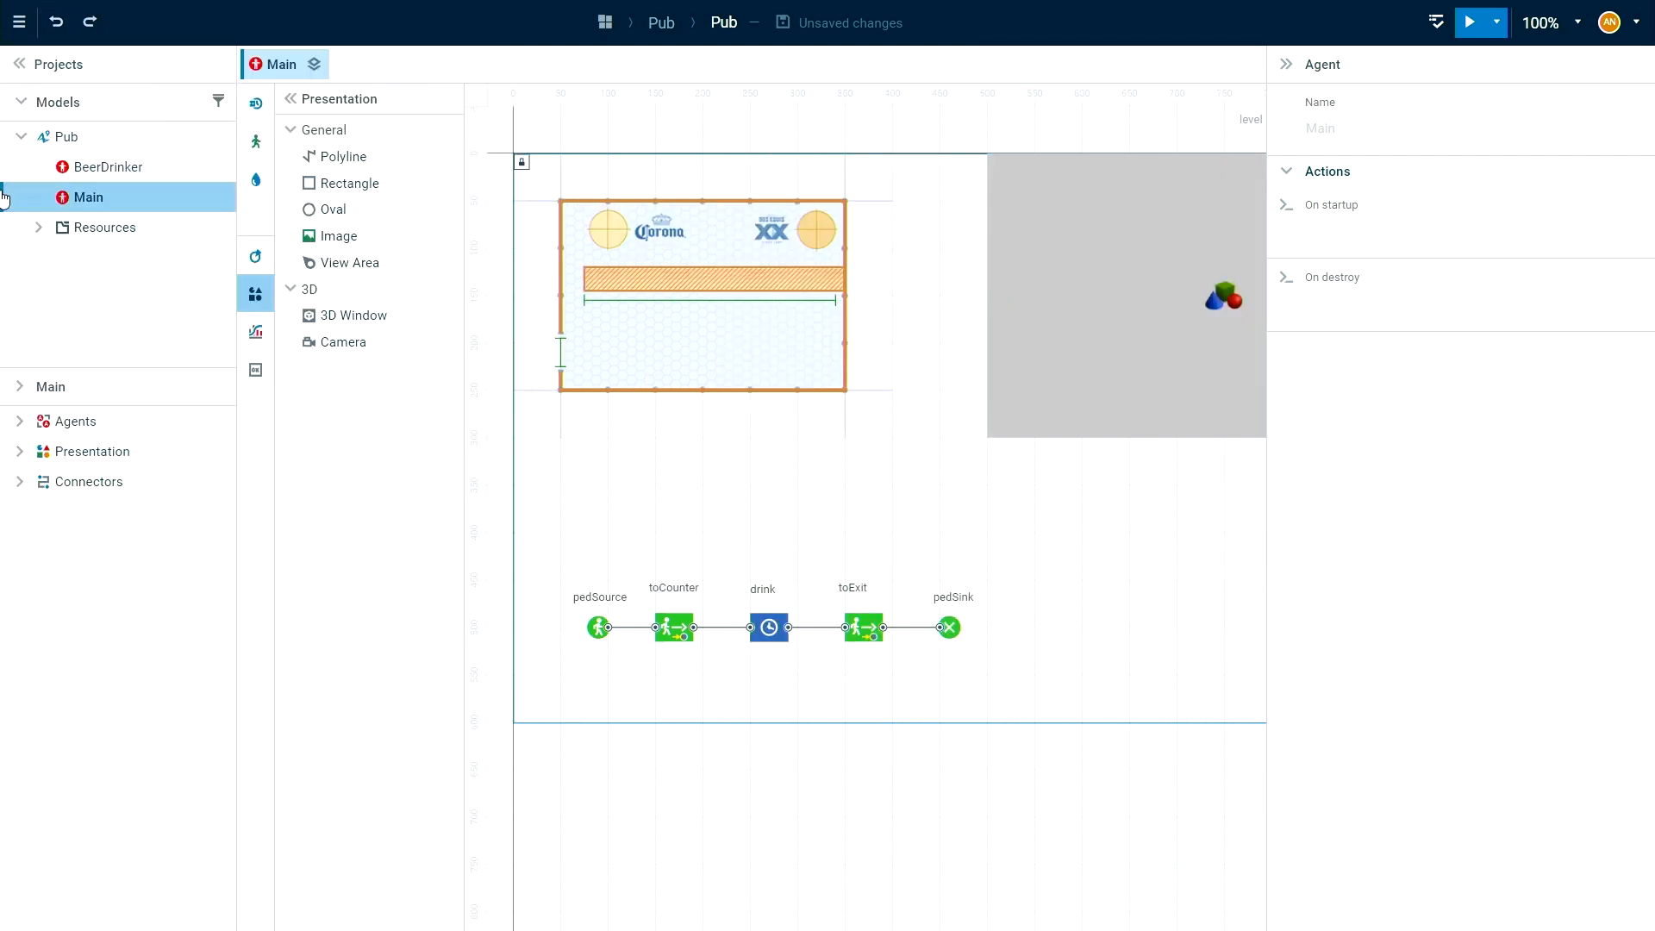
click(65, 141)
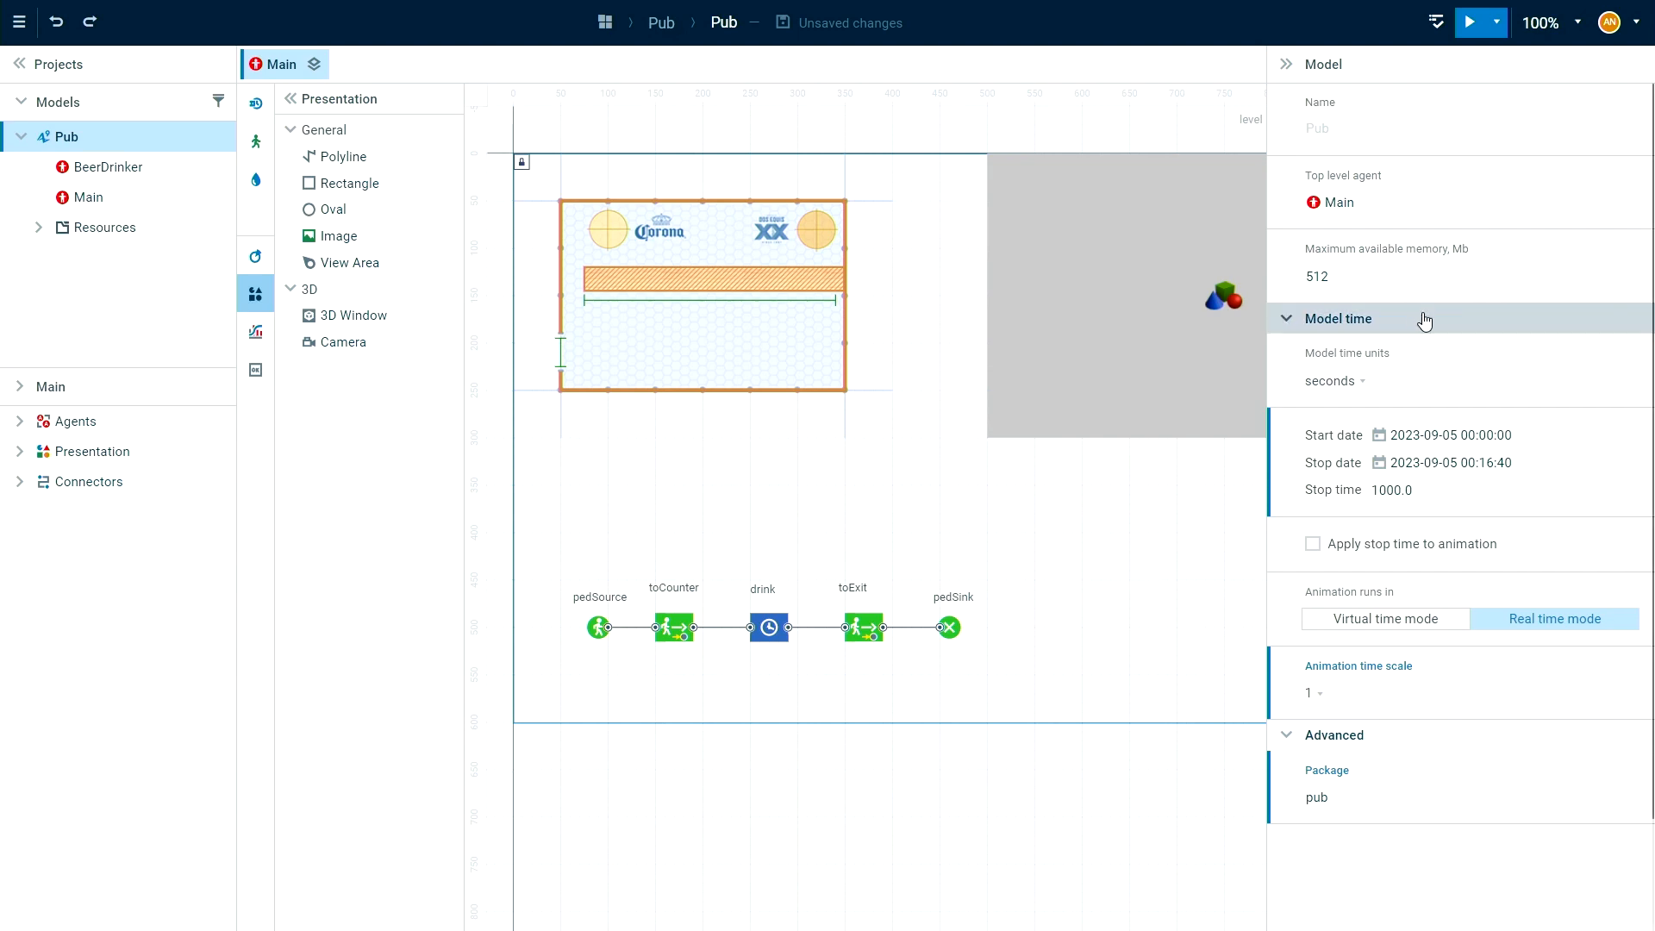
drag(1127, 595, 1118, 589)
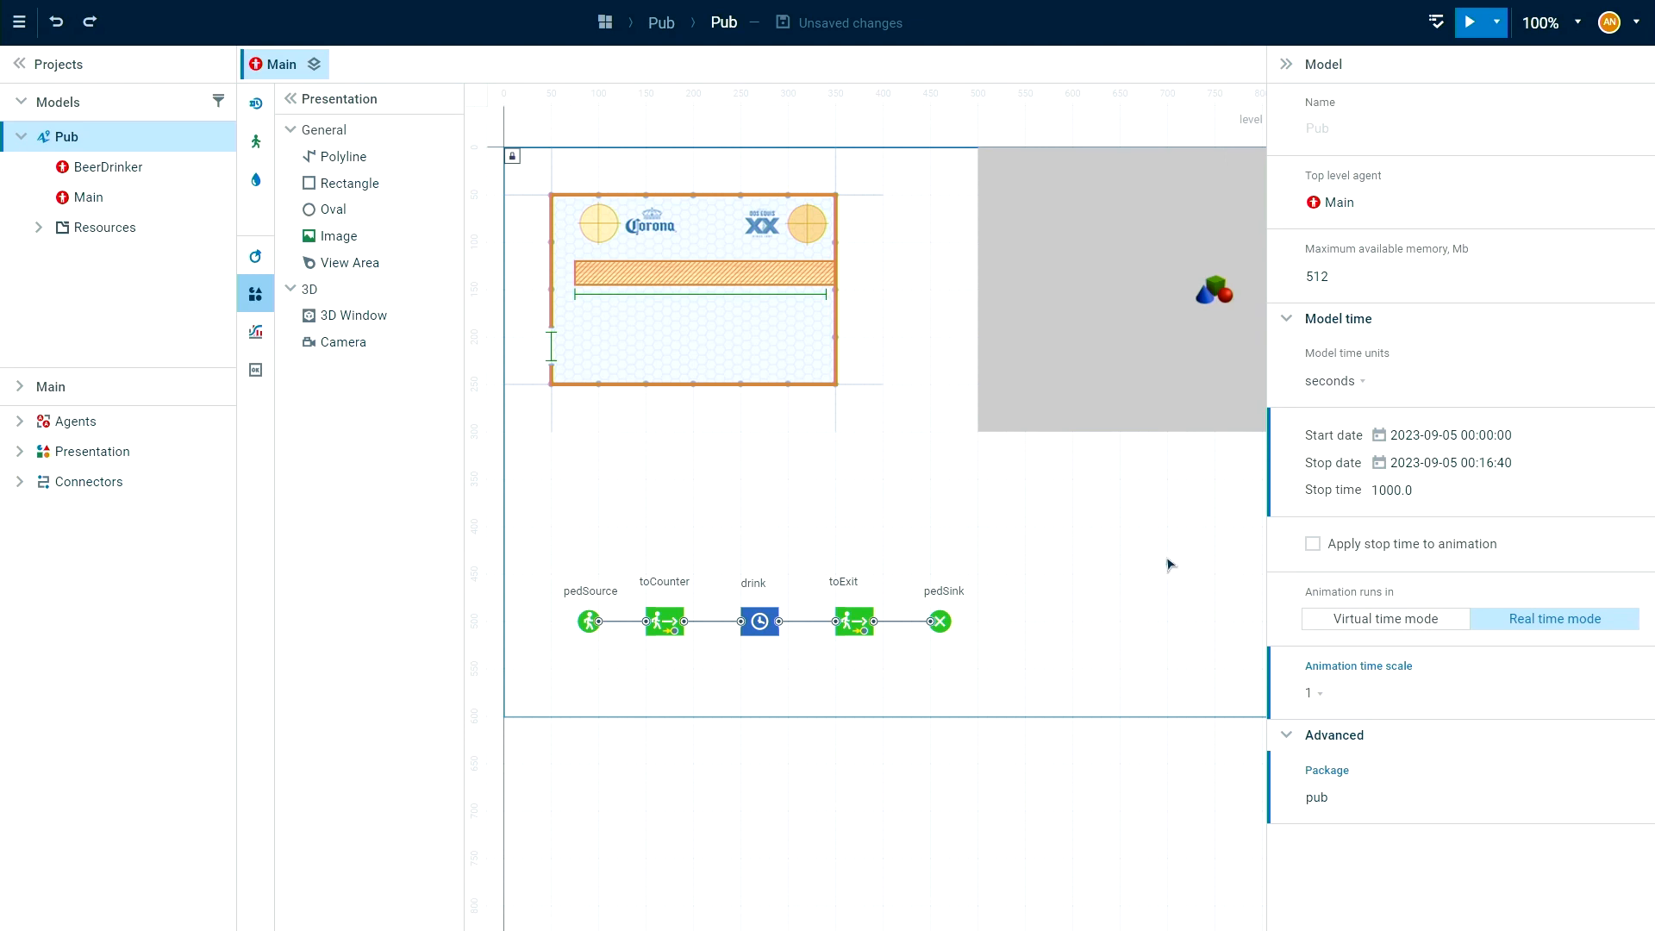
click(1362, 384)
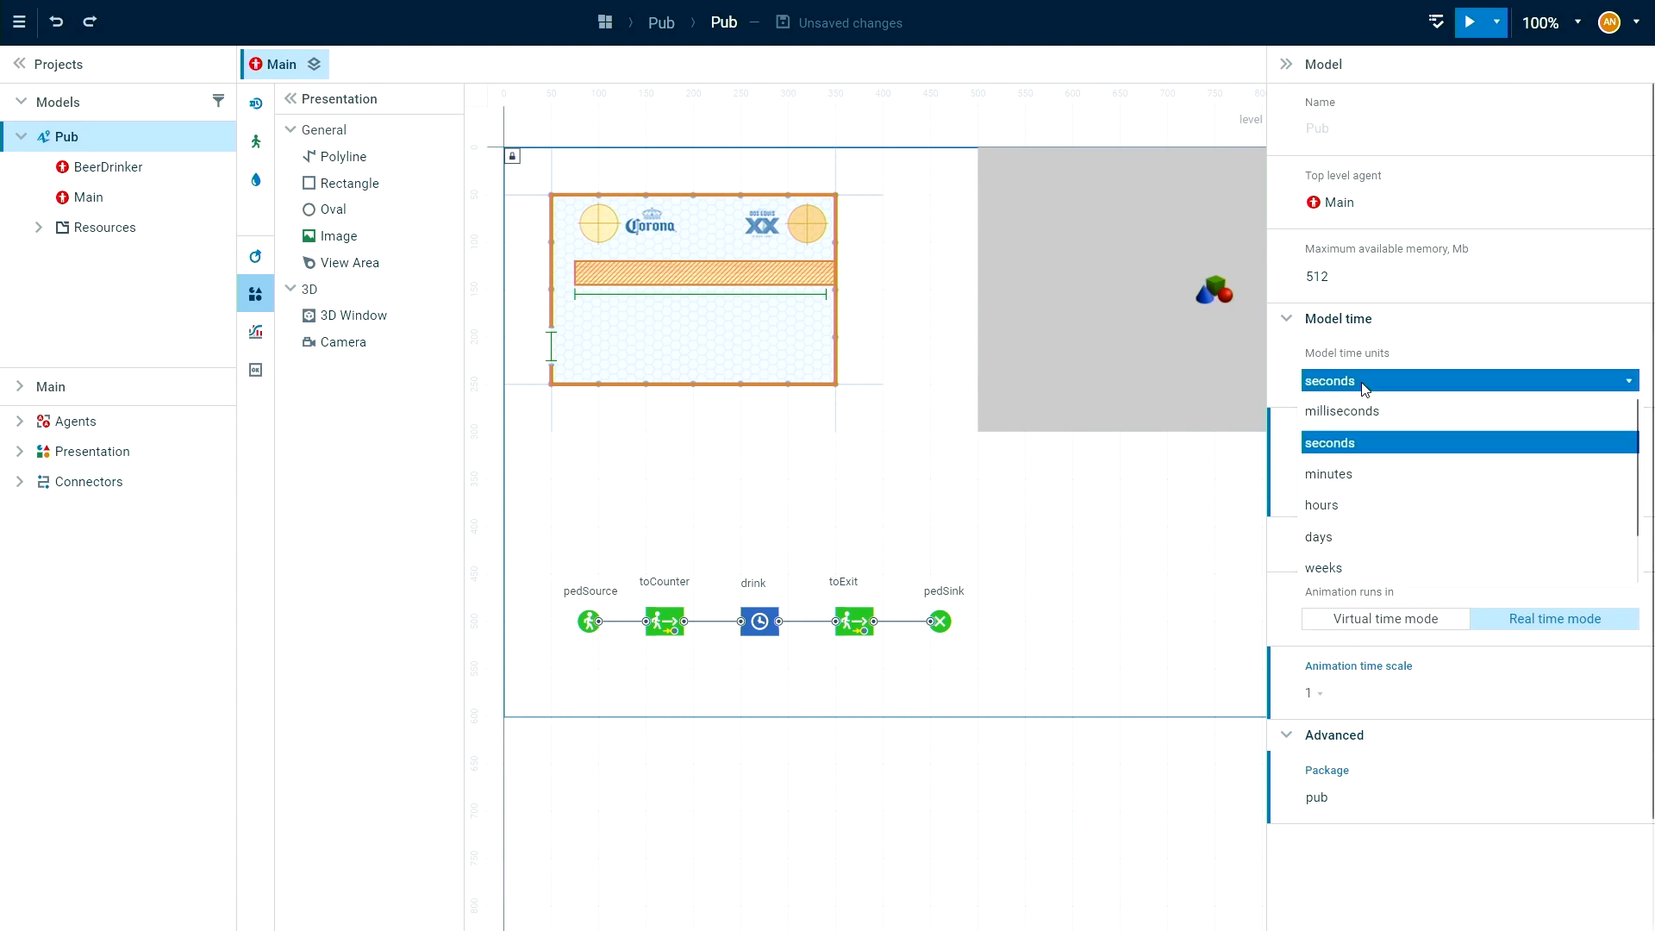
click(1380, 474)
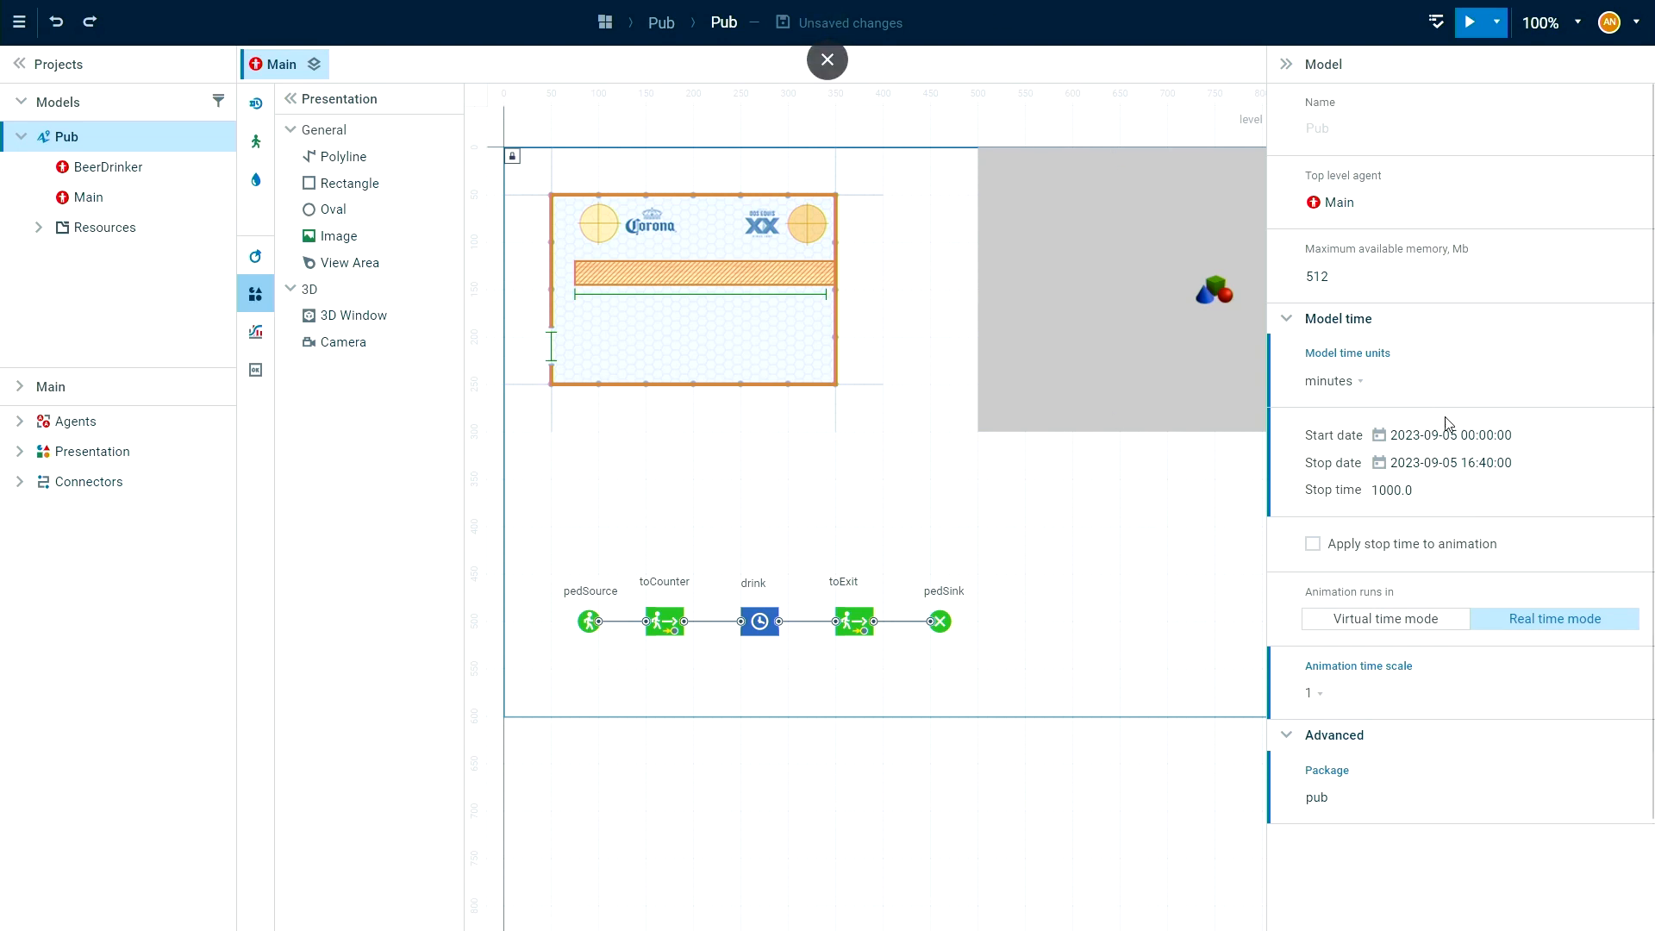
click(1439, 491)
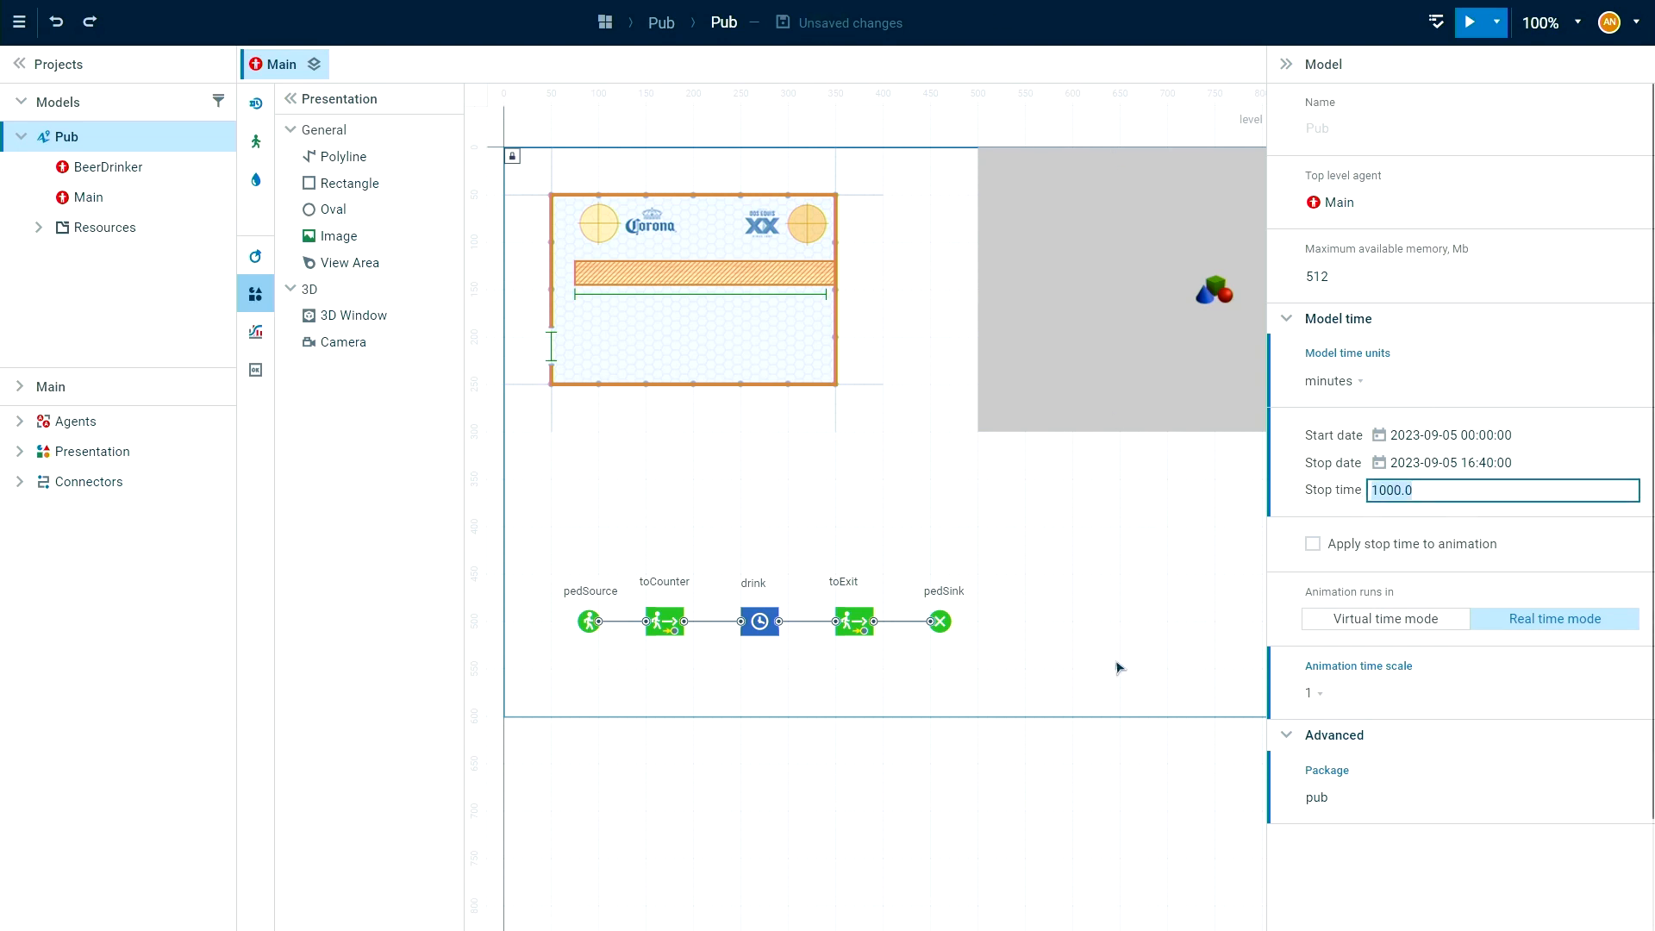
text(300)
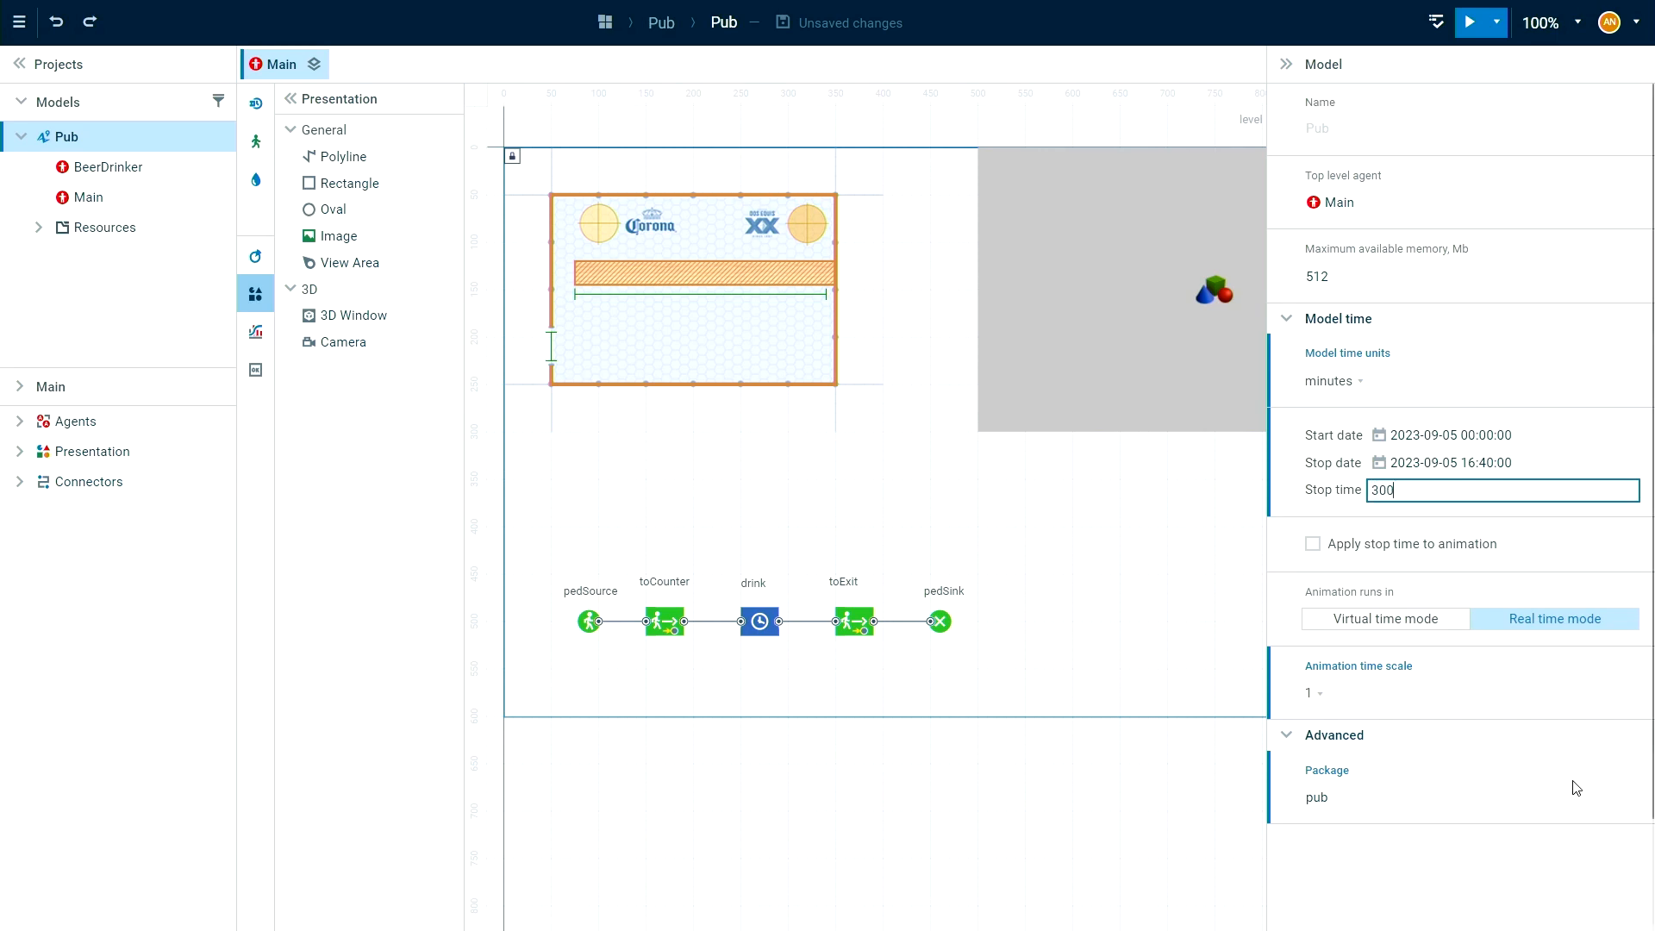
click(1511, 858)
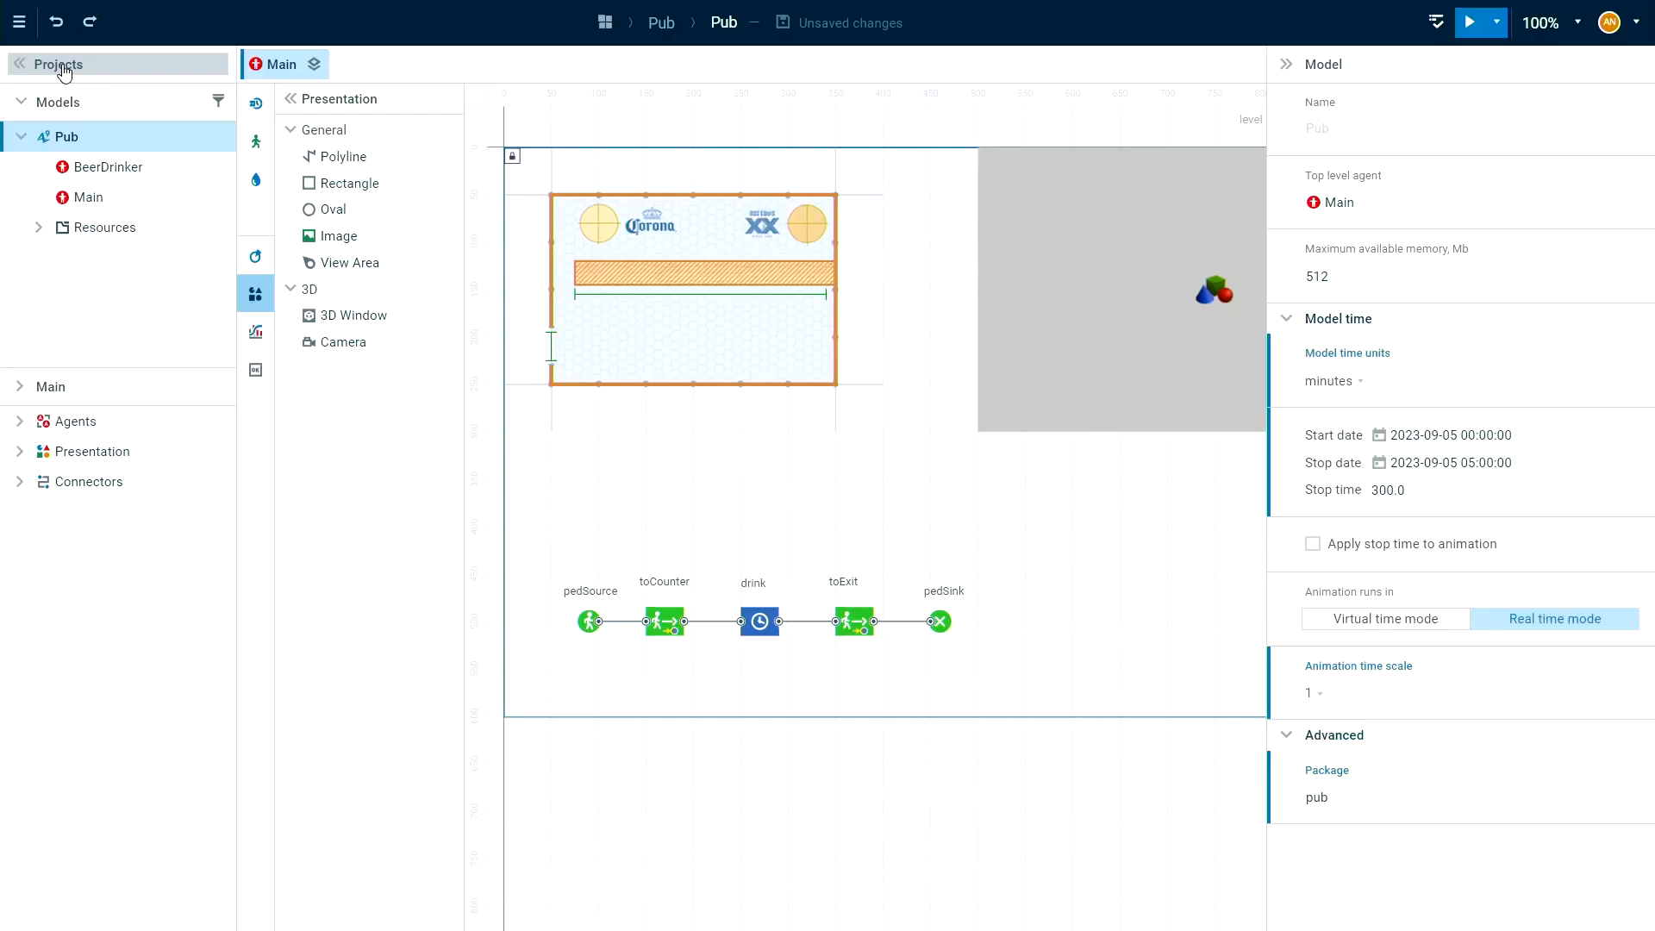
click(63, 69)
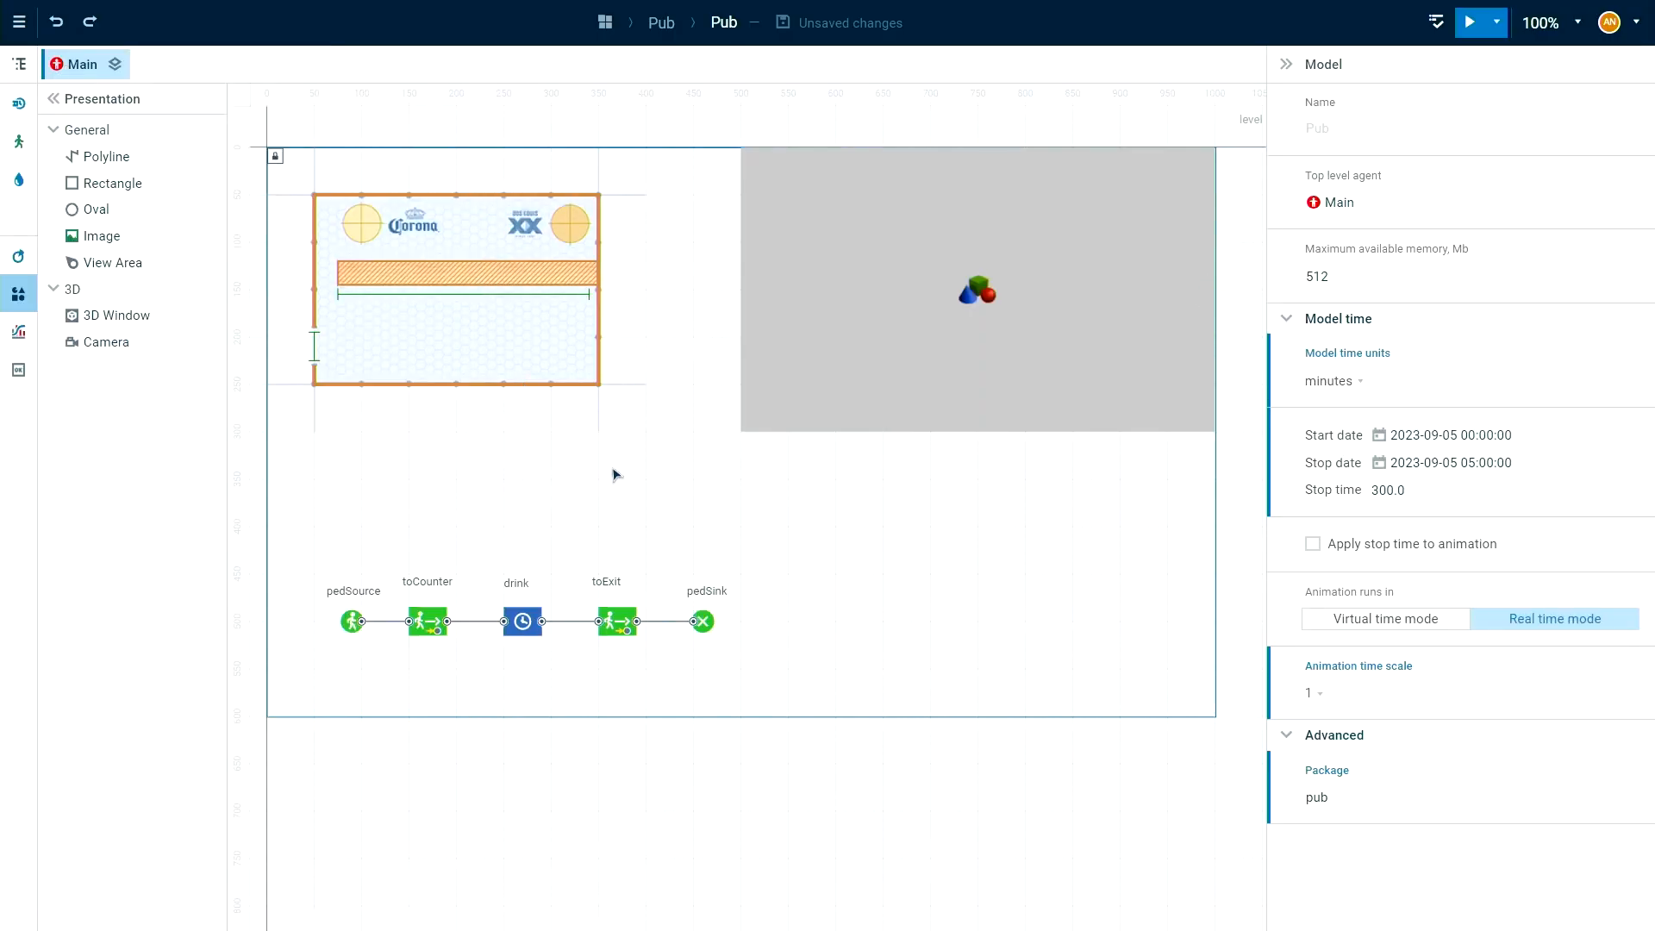
Run the Pub model and show the running simulation in full screen.
drag(613, 475, 603, 514)
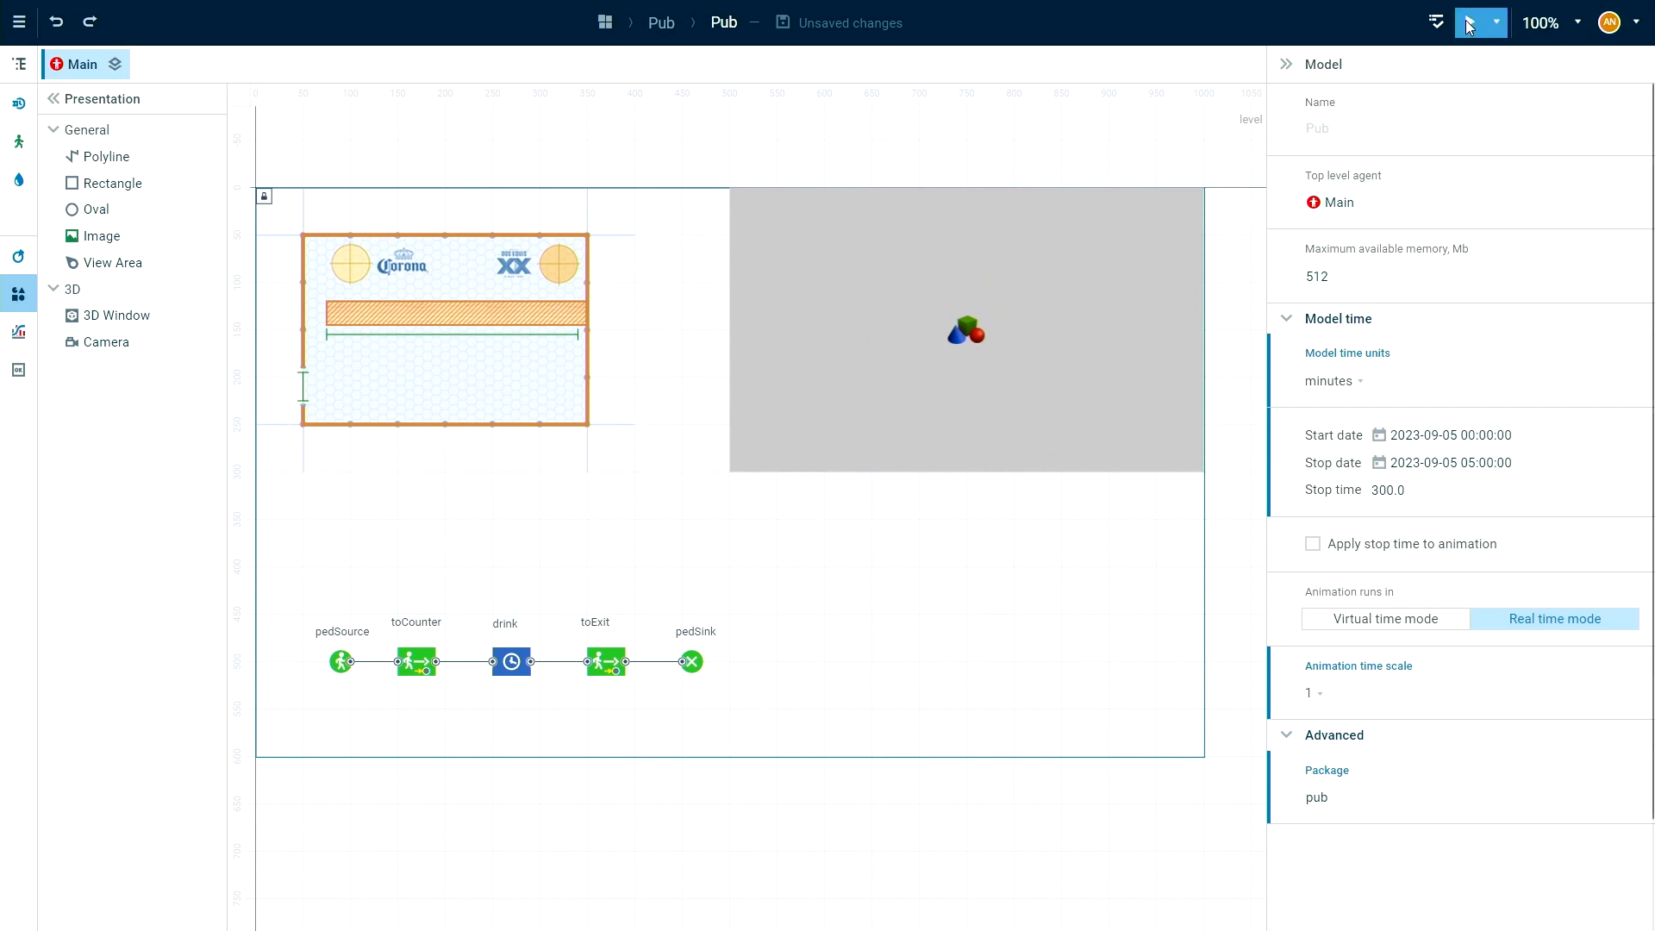
click(1471, 28)
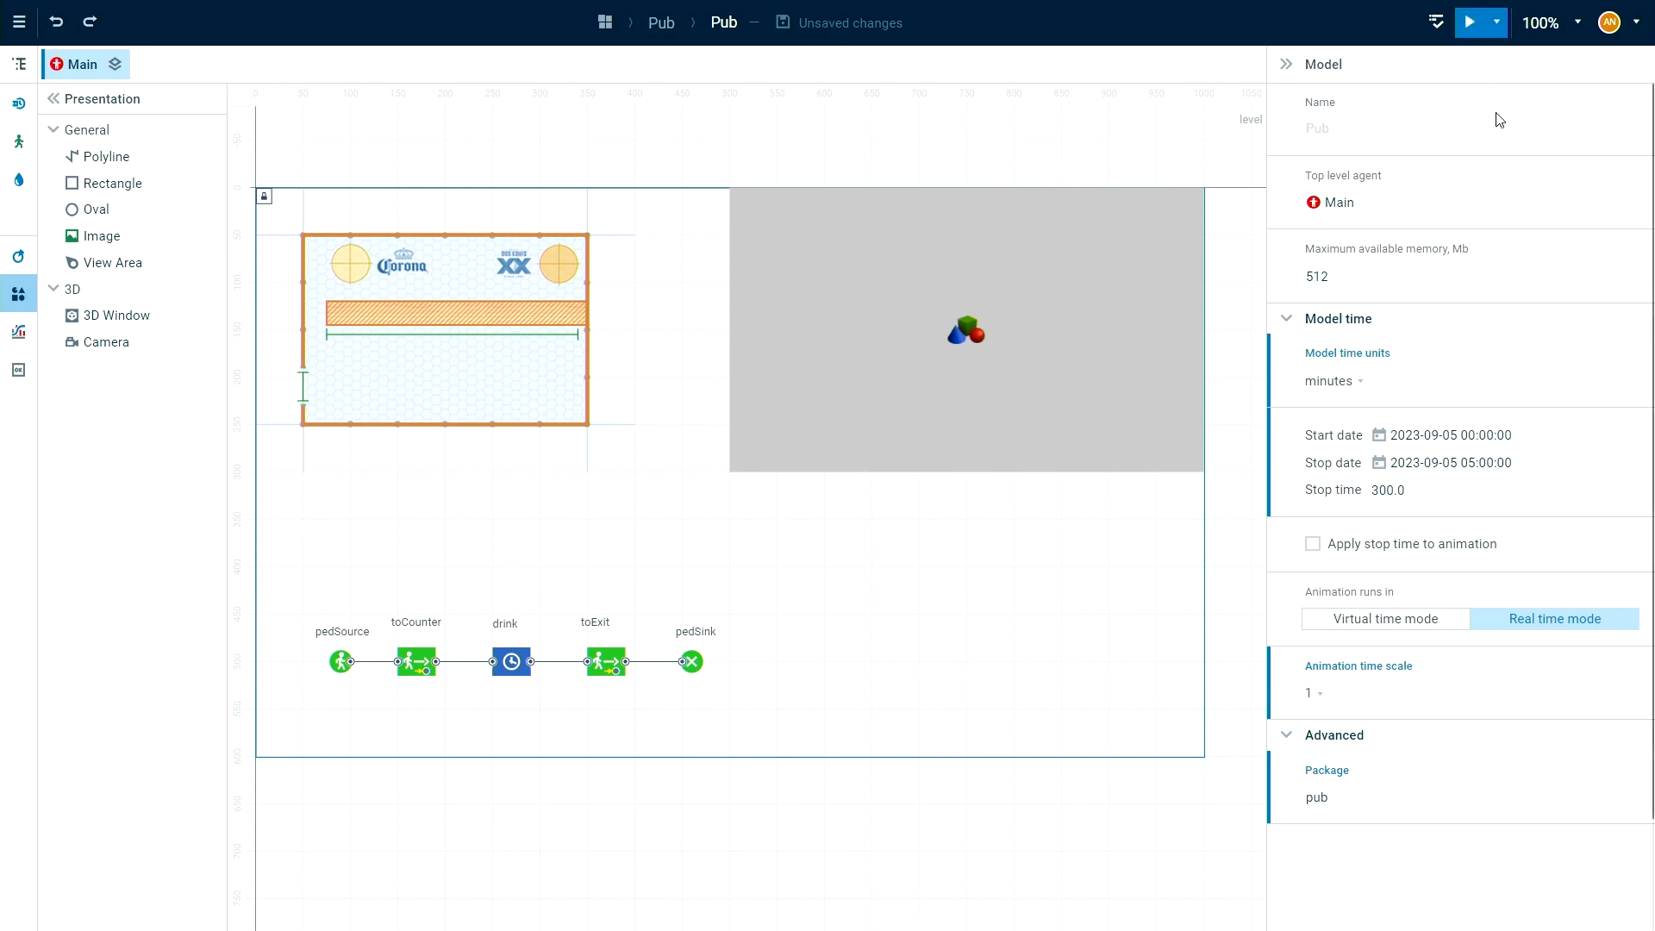
click(1469, 23)
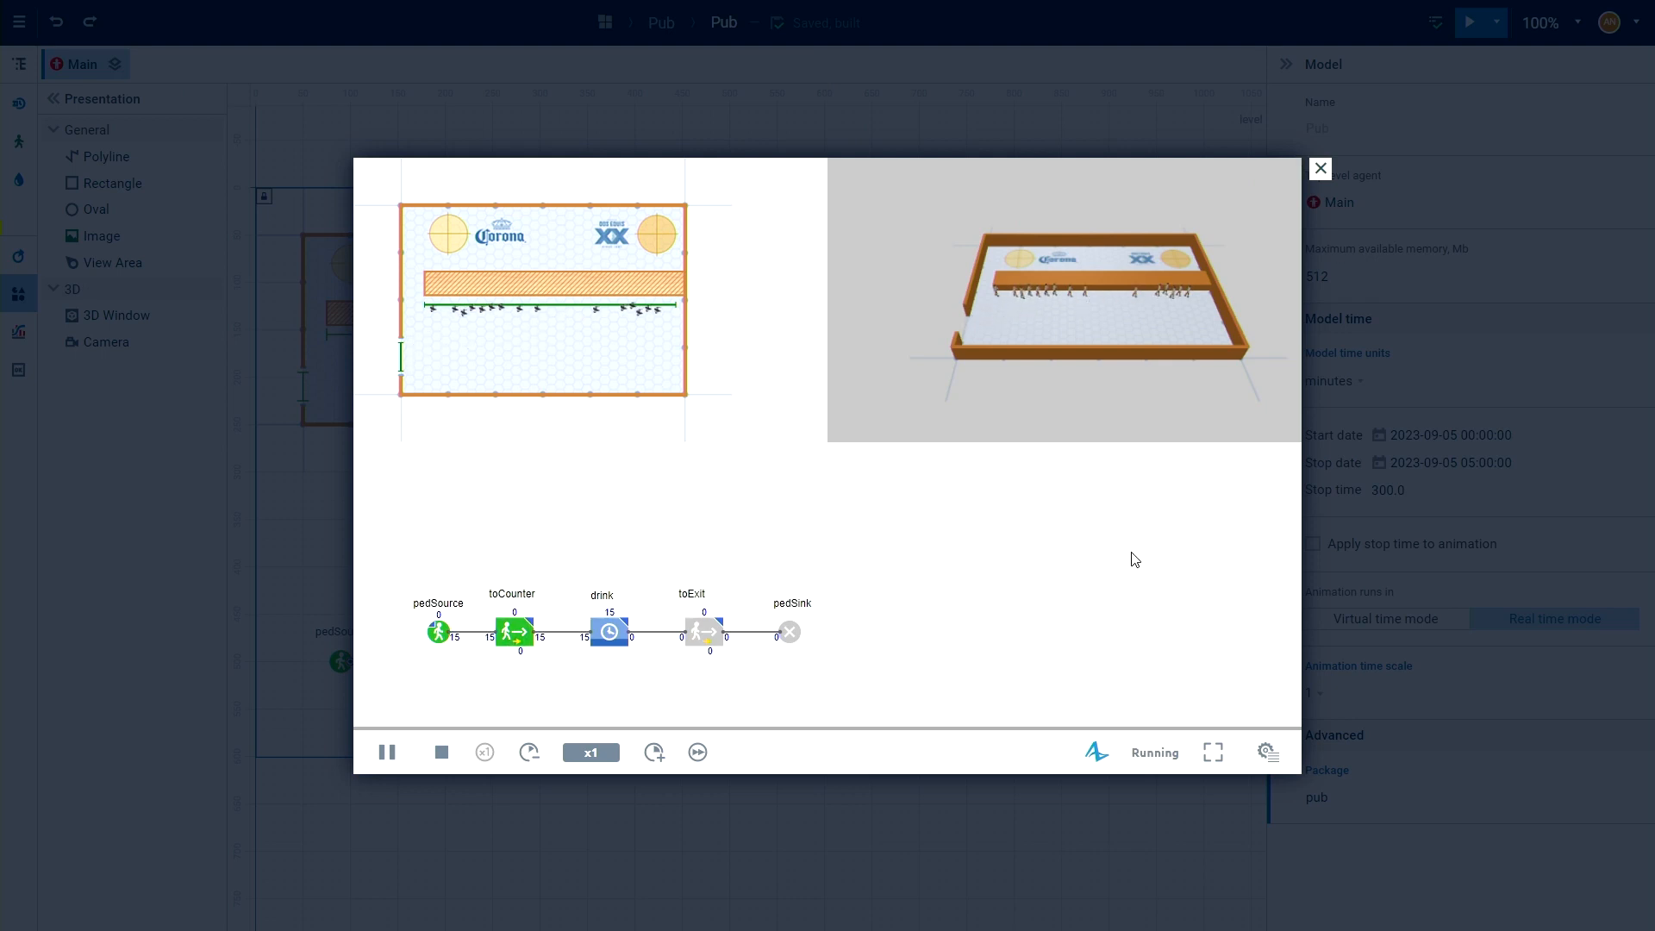
click(1213, 753)
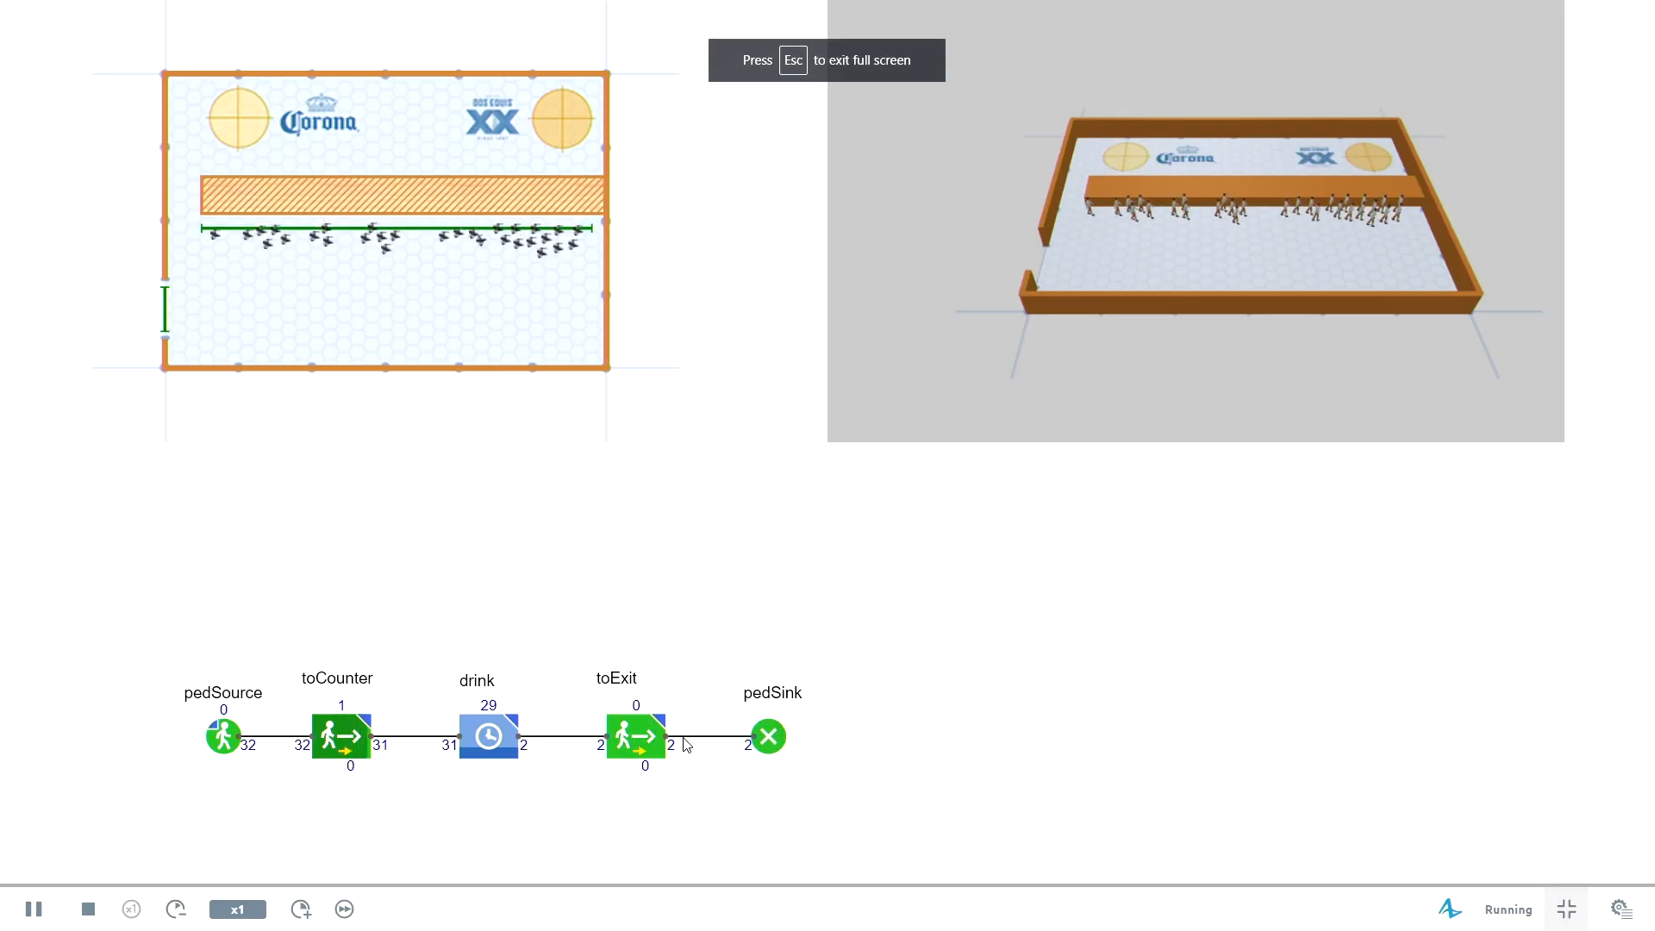
Examine the running pub simulation in the floor plan, from several angles in the 3D window, and in the flowchart.
drag(764, 466, 721, 521)
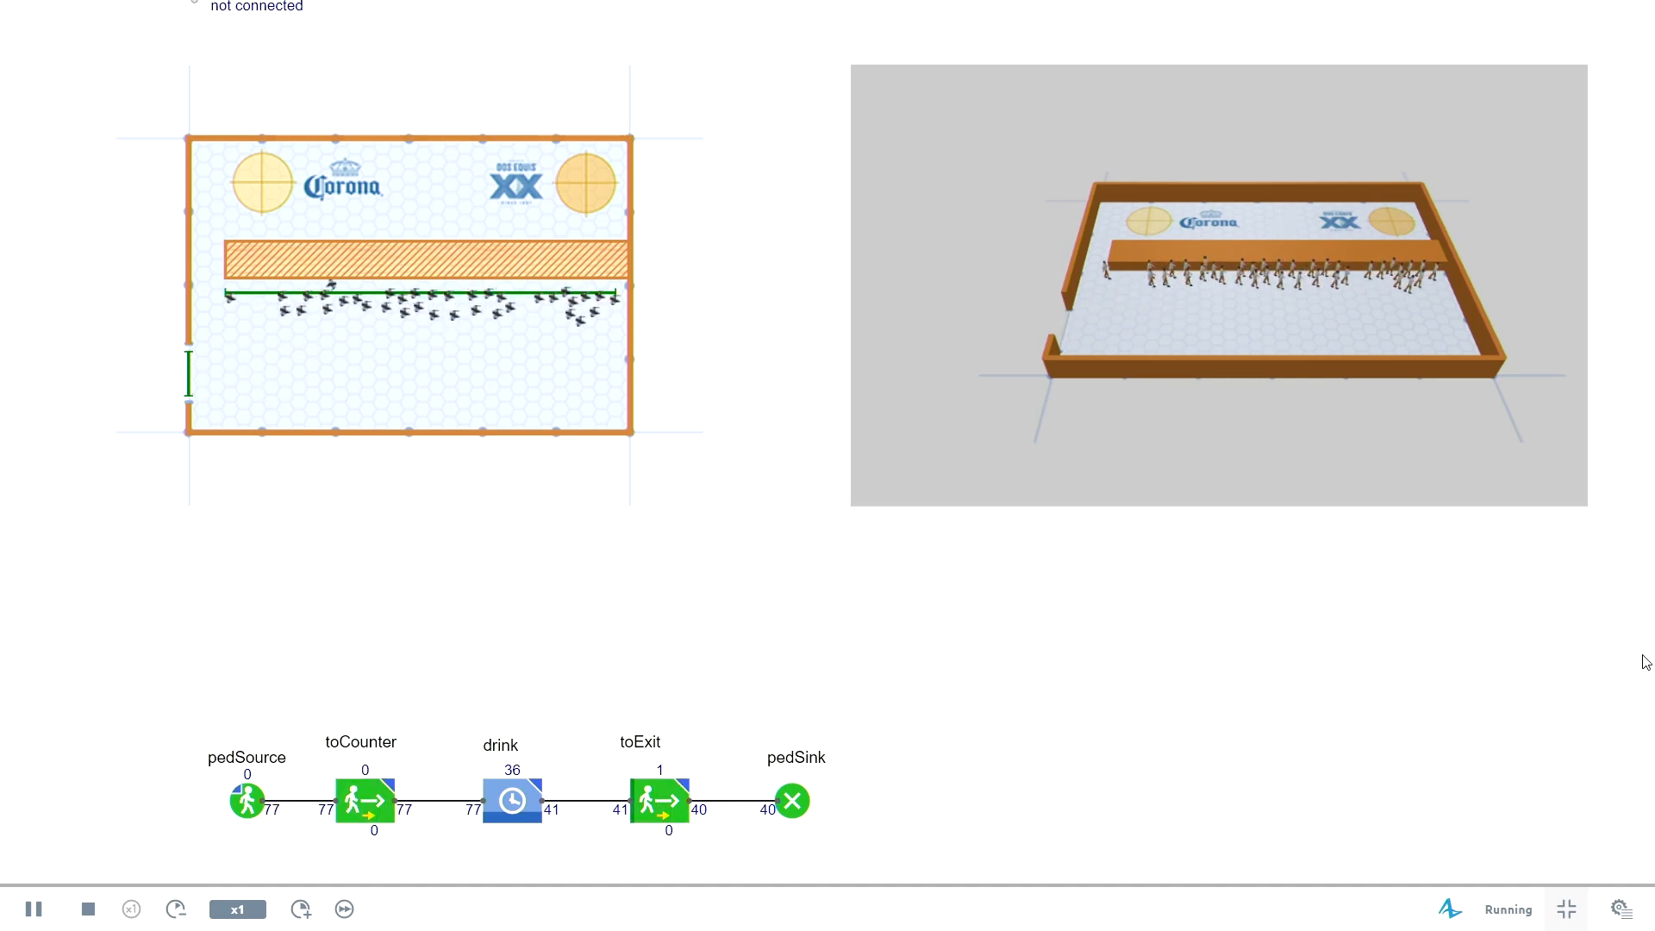
drag(1466, 440, 1390, 405)
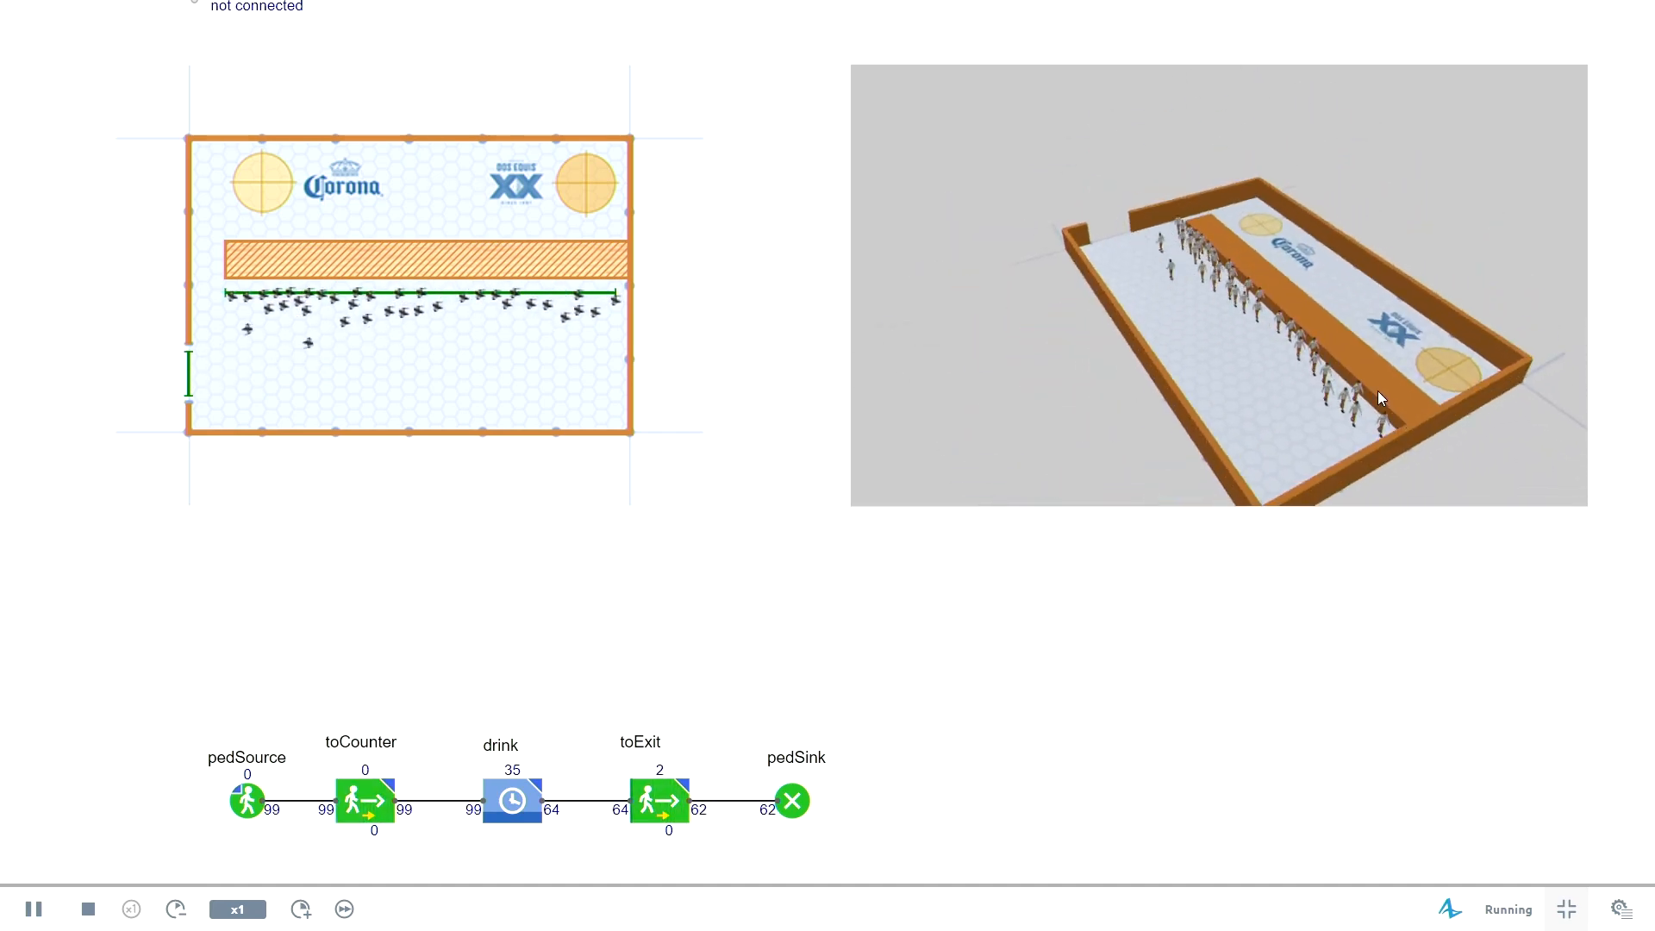
drag(1291, 368, 1399, 425)
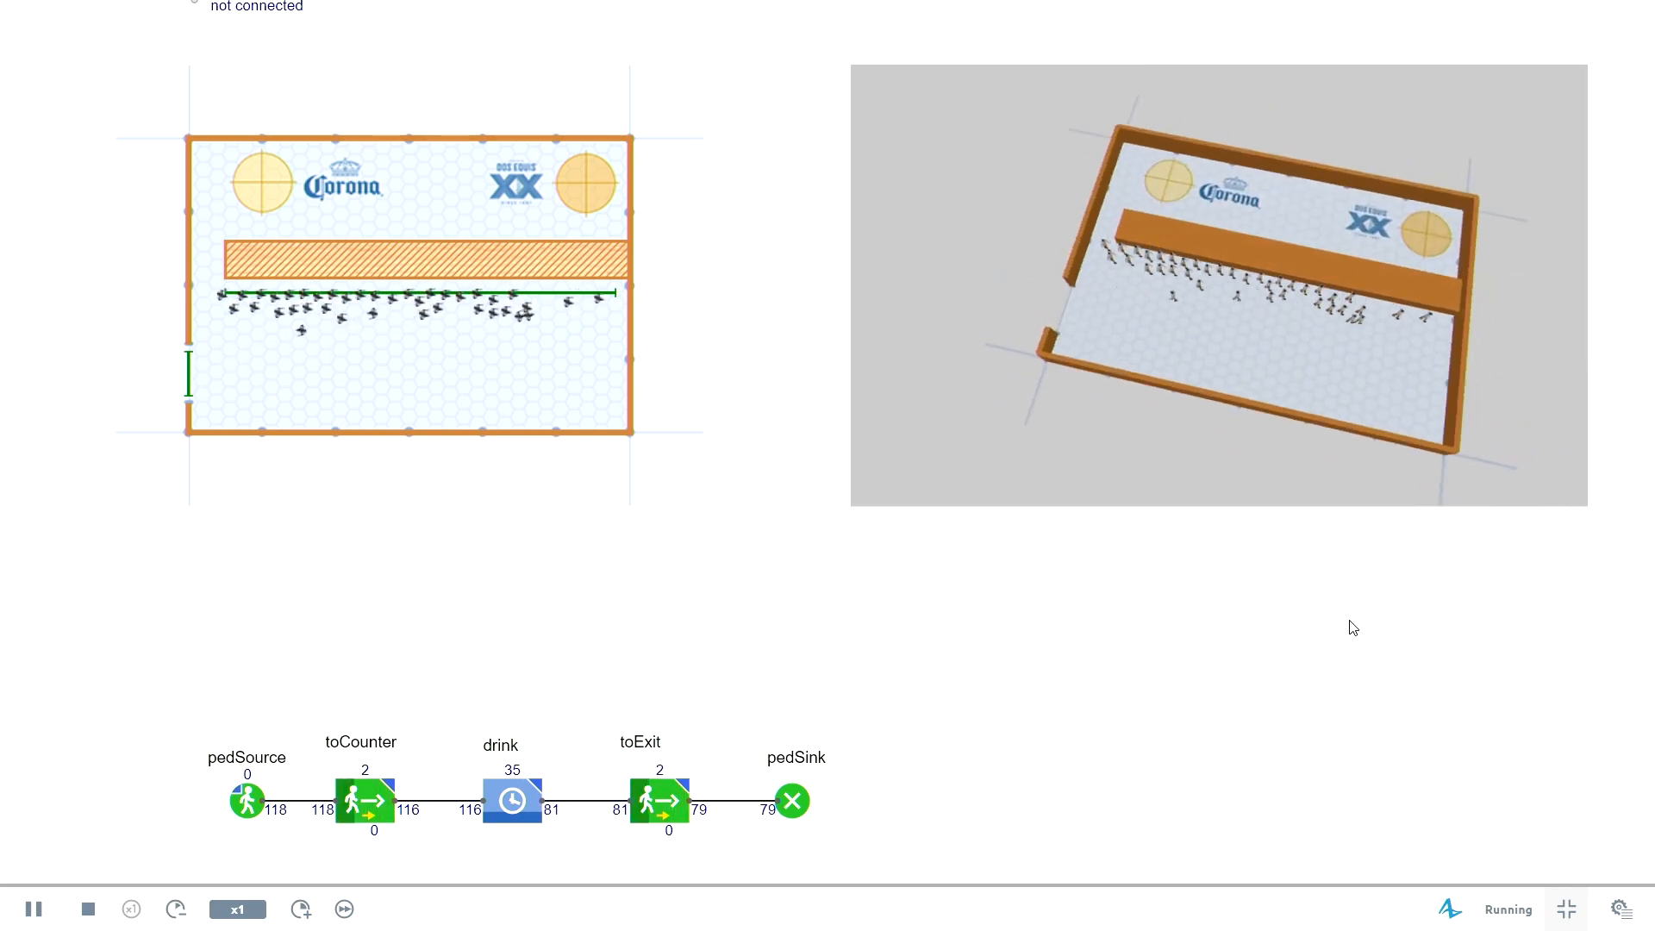
mouse_move(1322, 624)
mouse_down()
mouse_move(1220, 636)
mouse_move(1327, 615)
mouse_up()
drag(1031, 708, 996, 668)
drag(1057, 577, 1003, 601)
drag(645, 572, 753, 480)
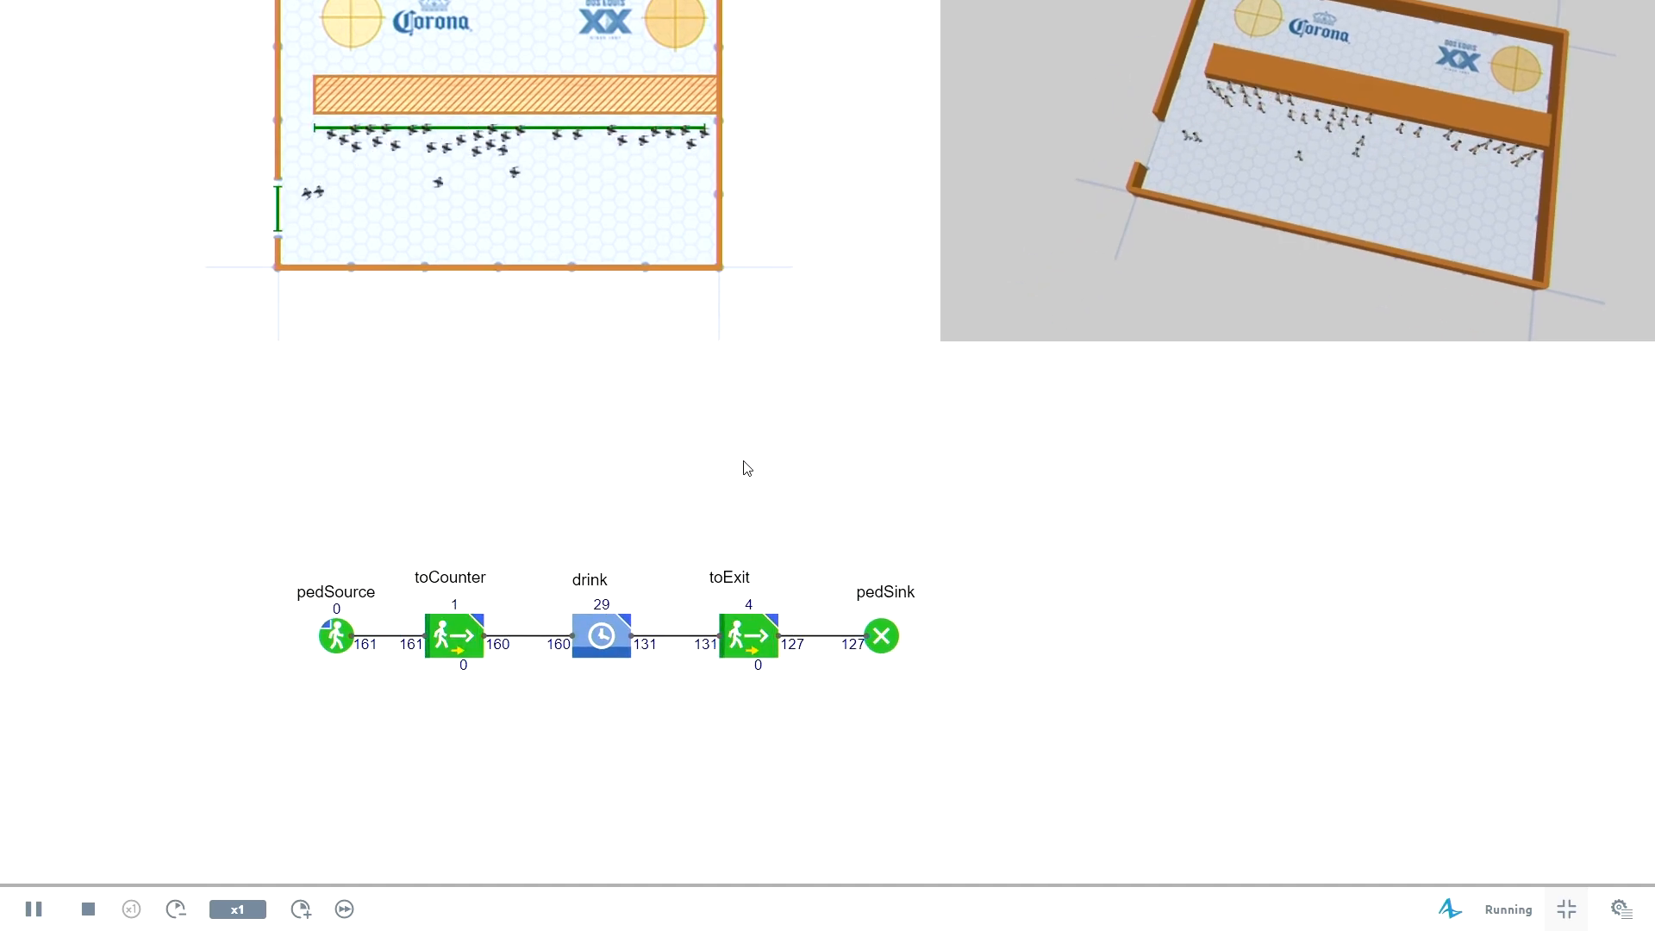
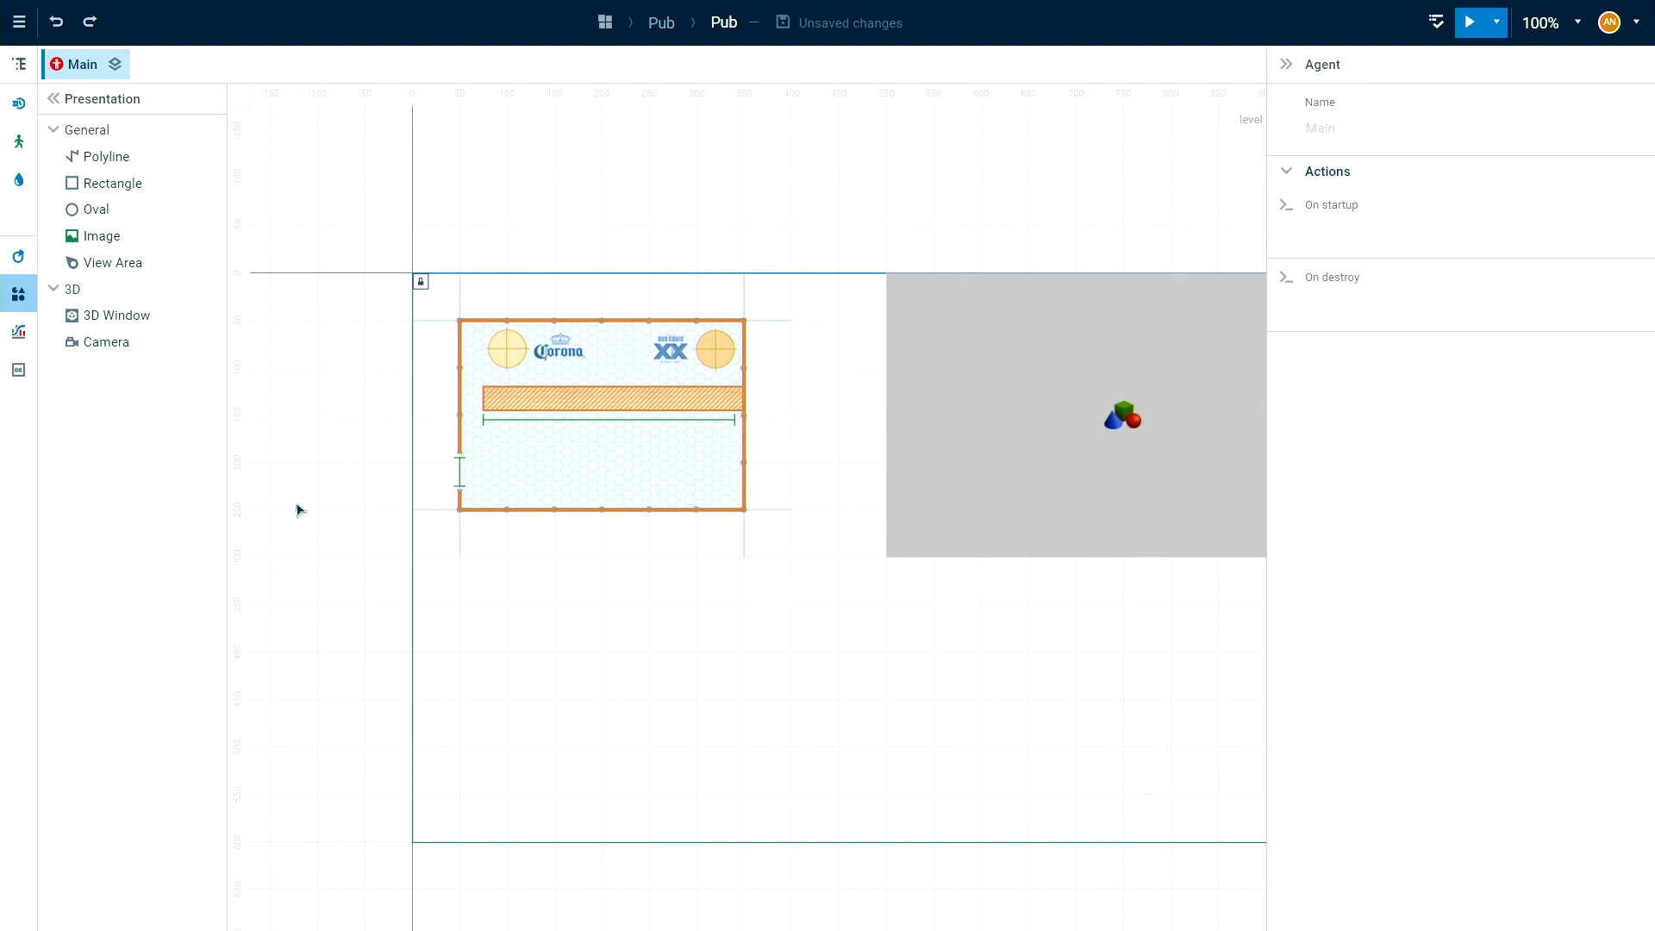
Draw a rectangular node between the Corona and XX logos behind the bar counter and name it nodeBarTenders.
click(19, 147)
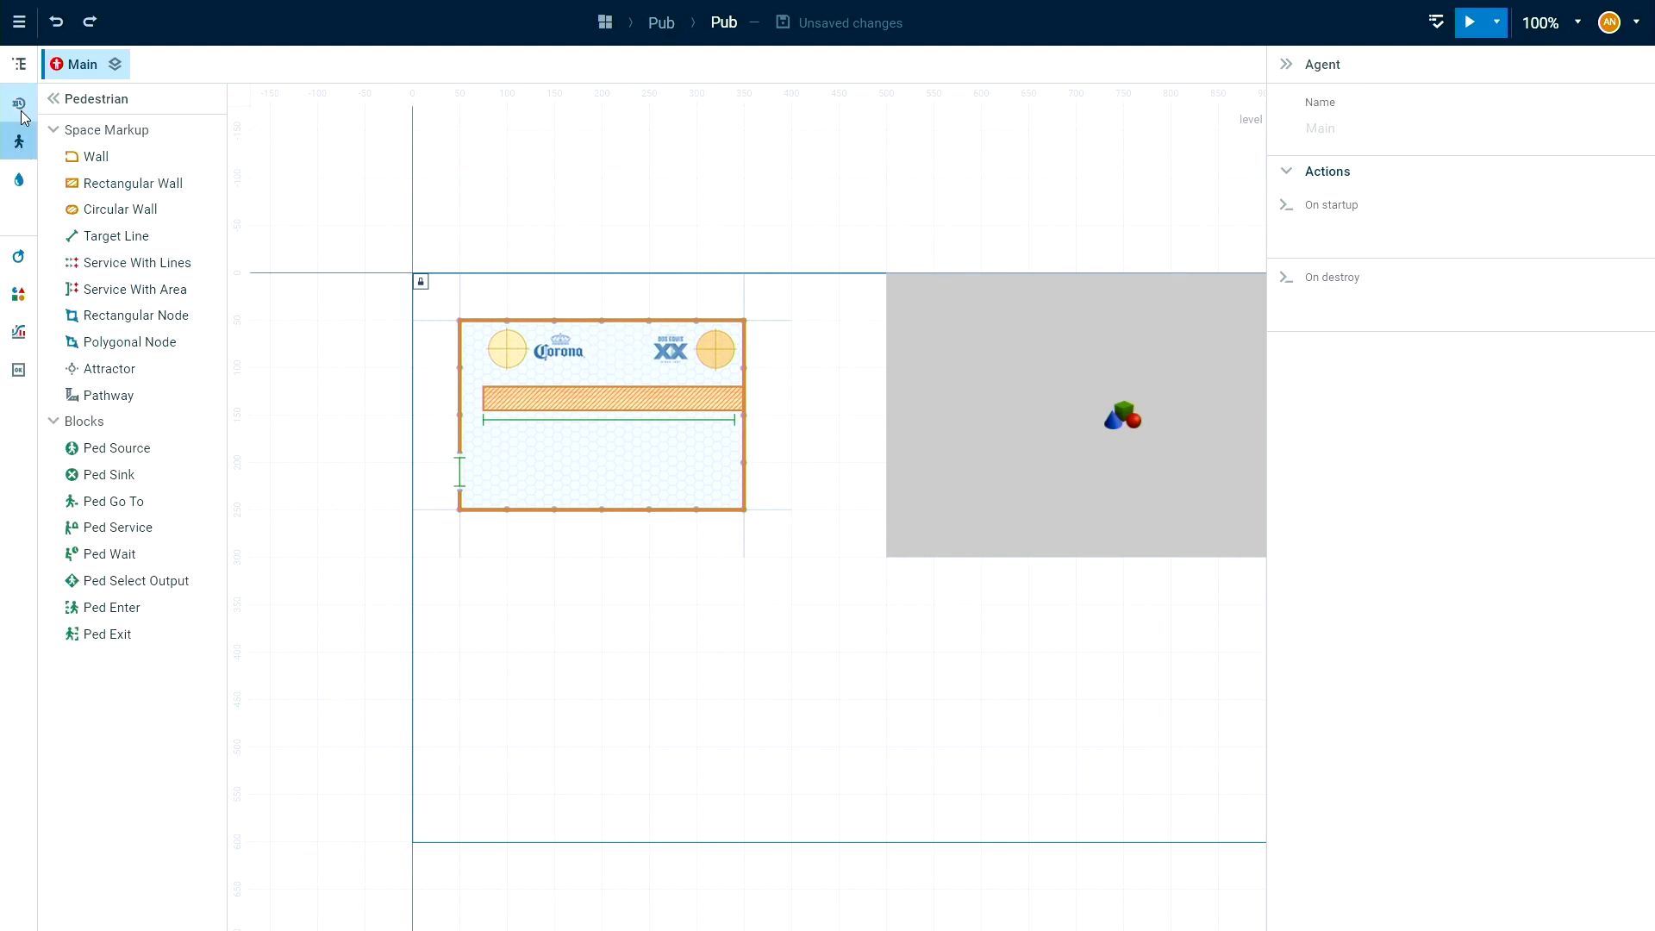
click(19, 106)
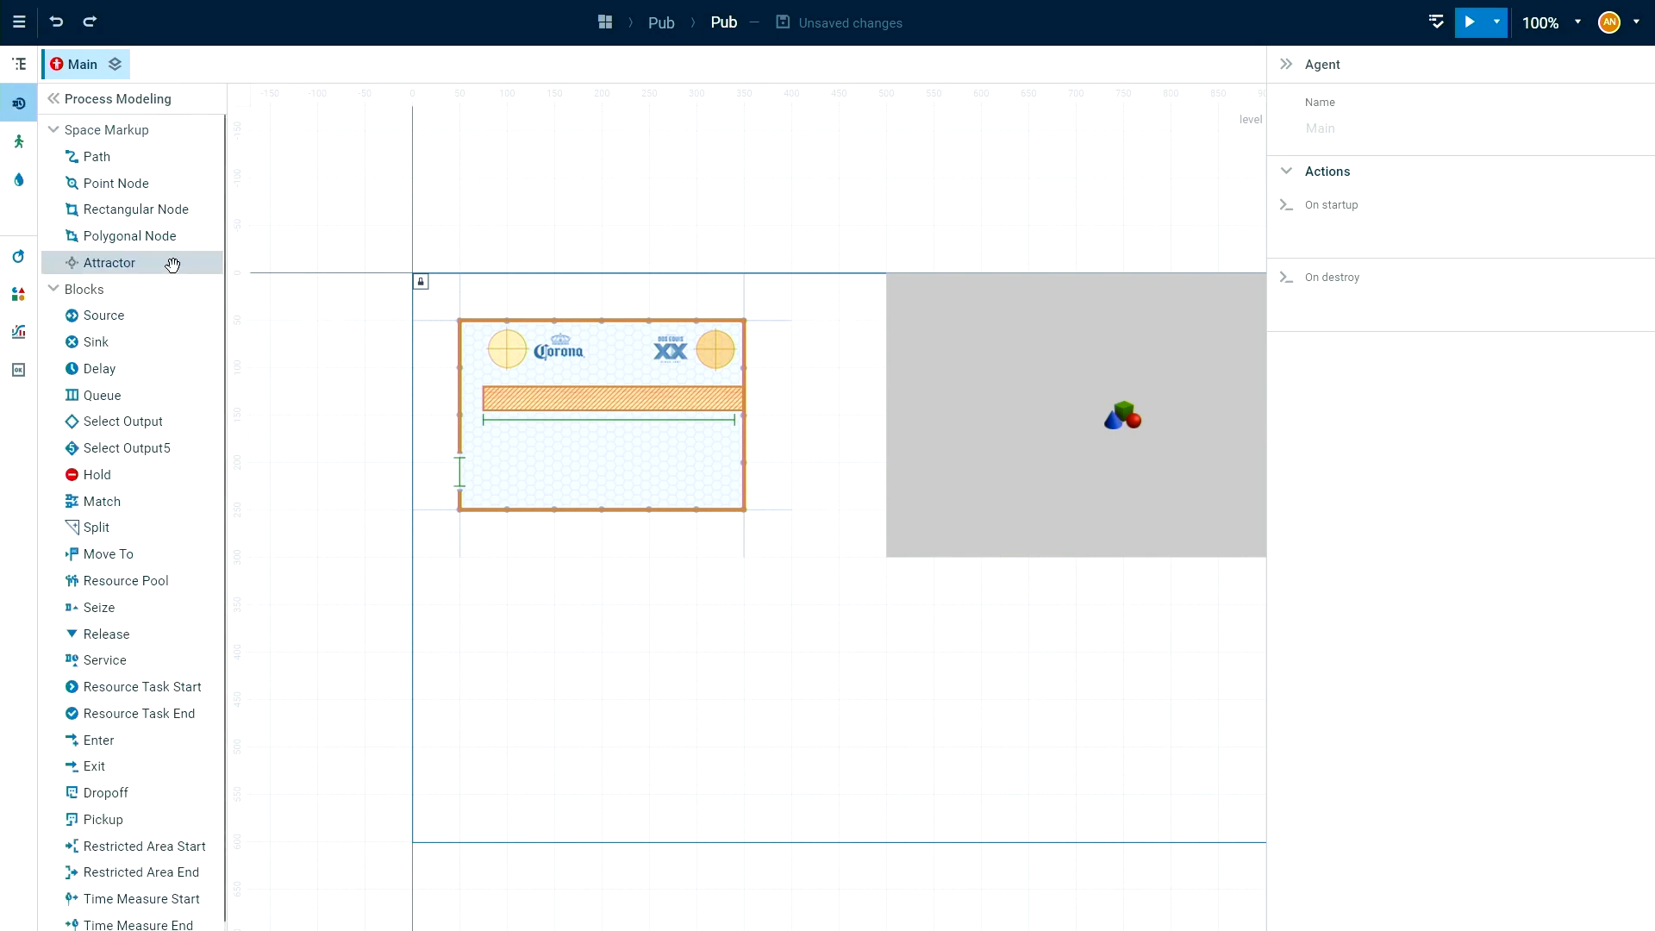
click(74, 211)
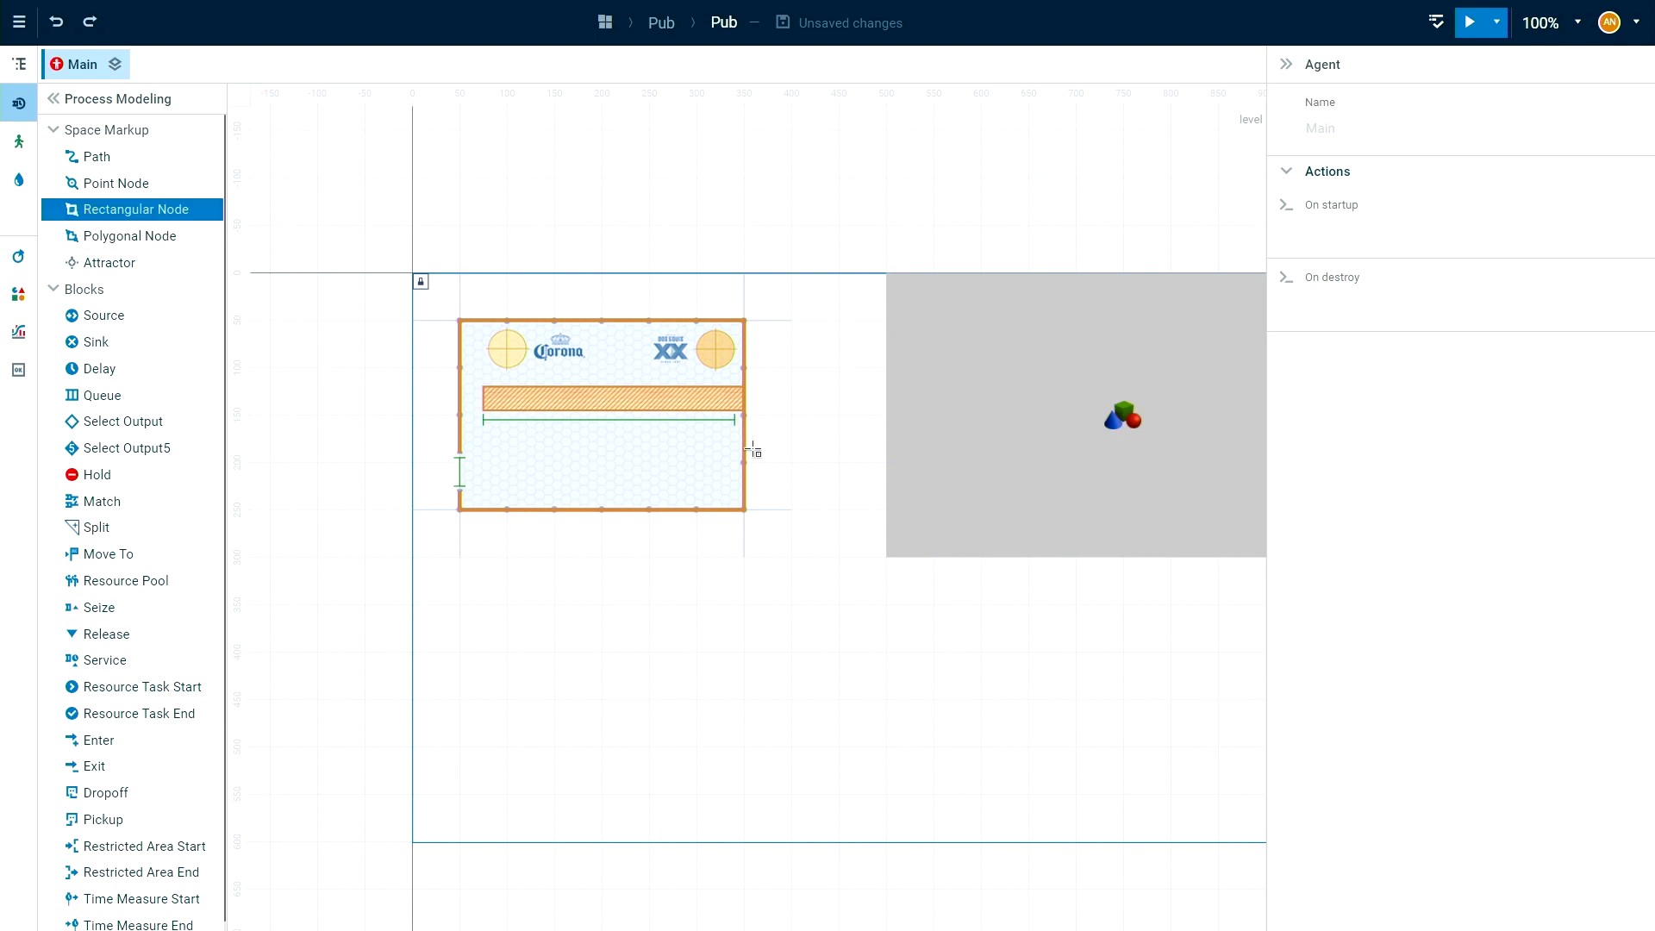
drag(592, 330, 649, 358)
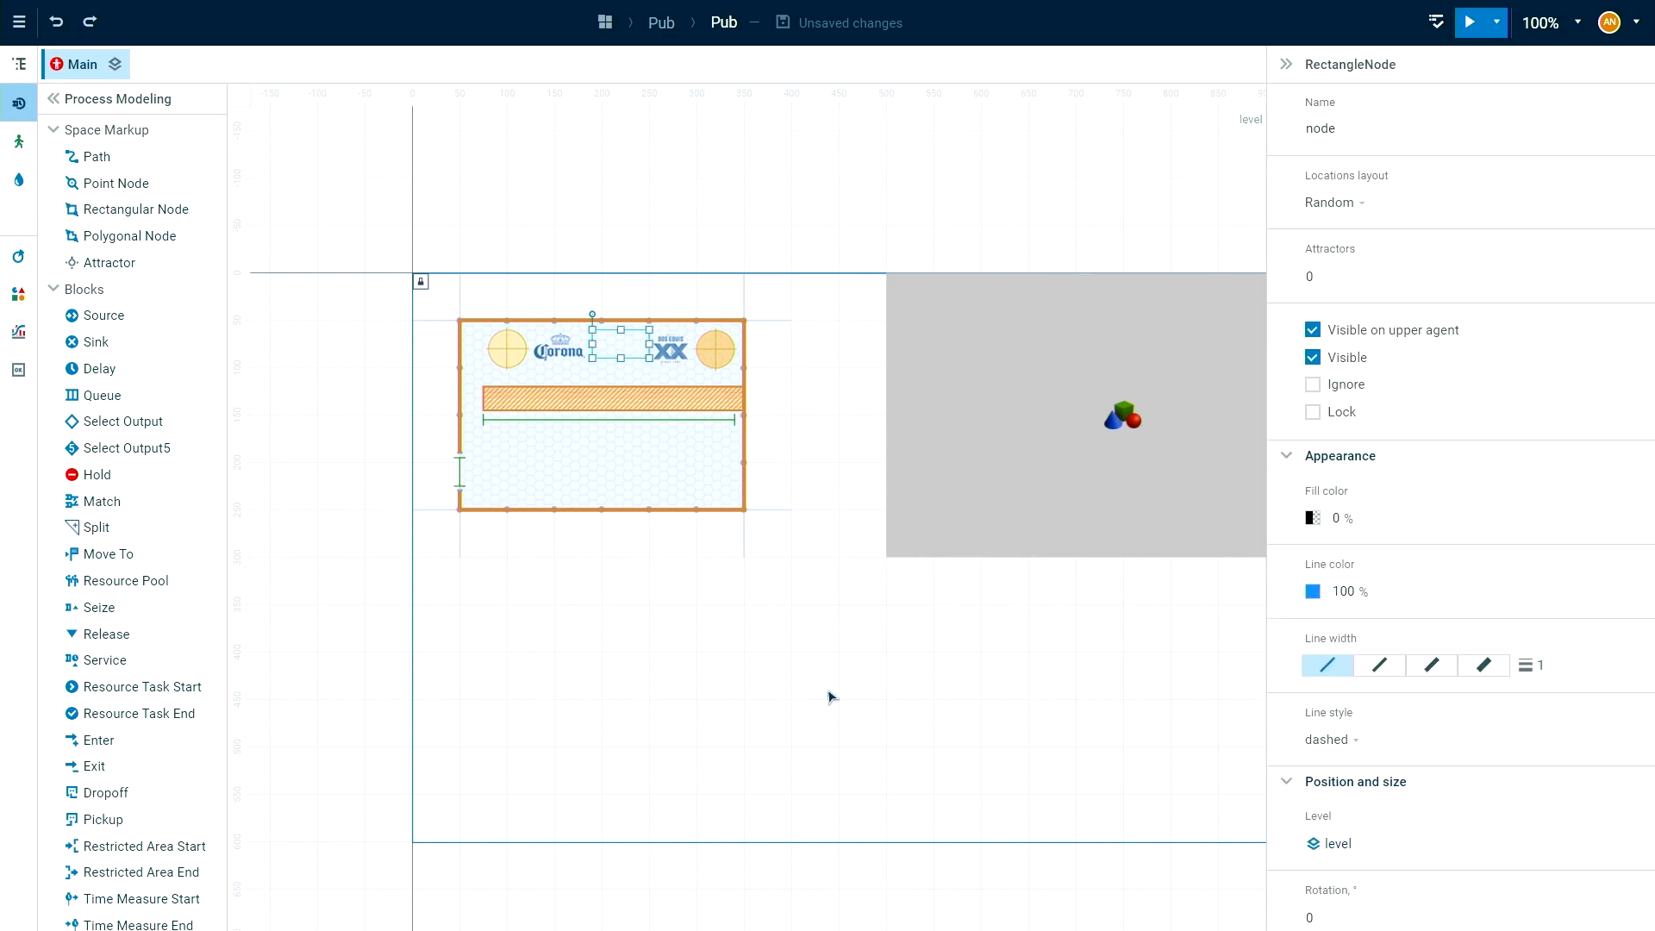
click(1345, 128)
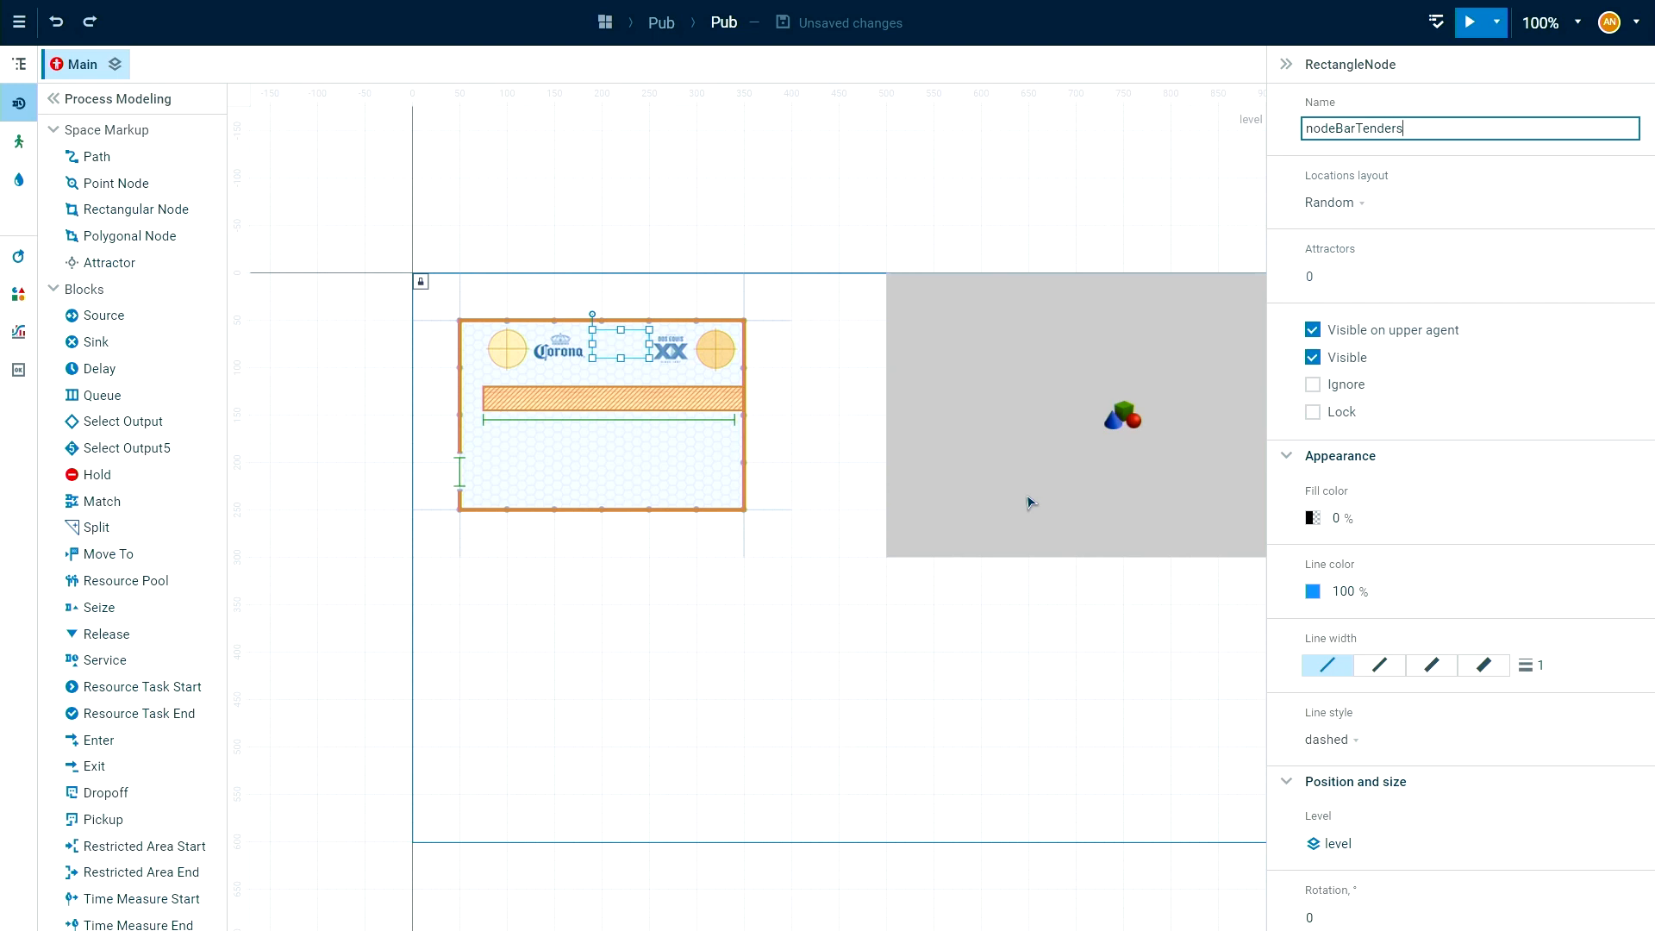
click(844, 694)
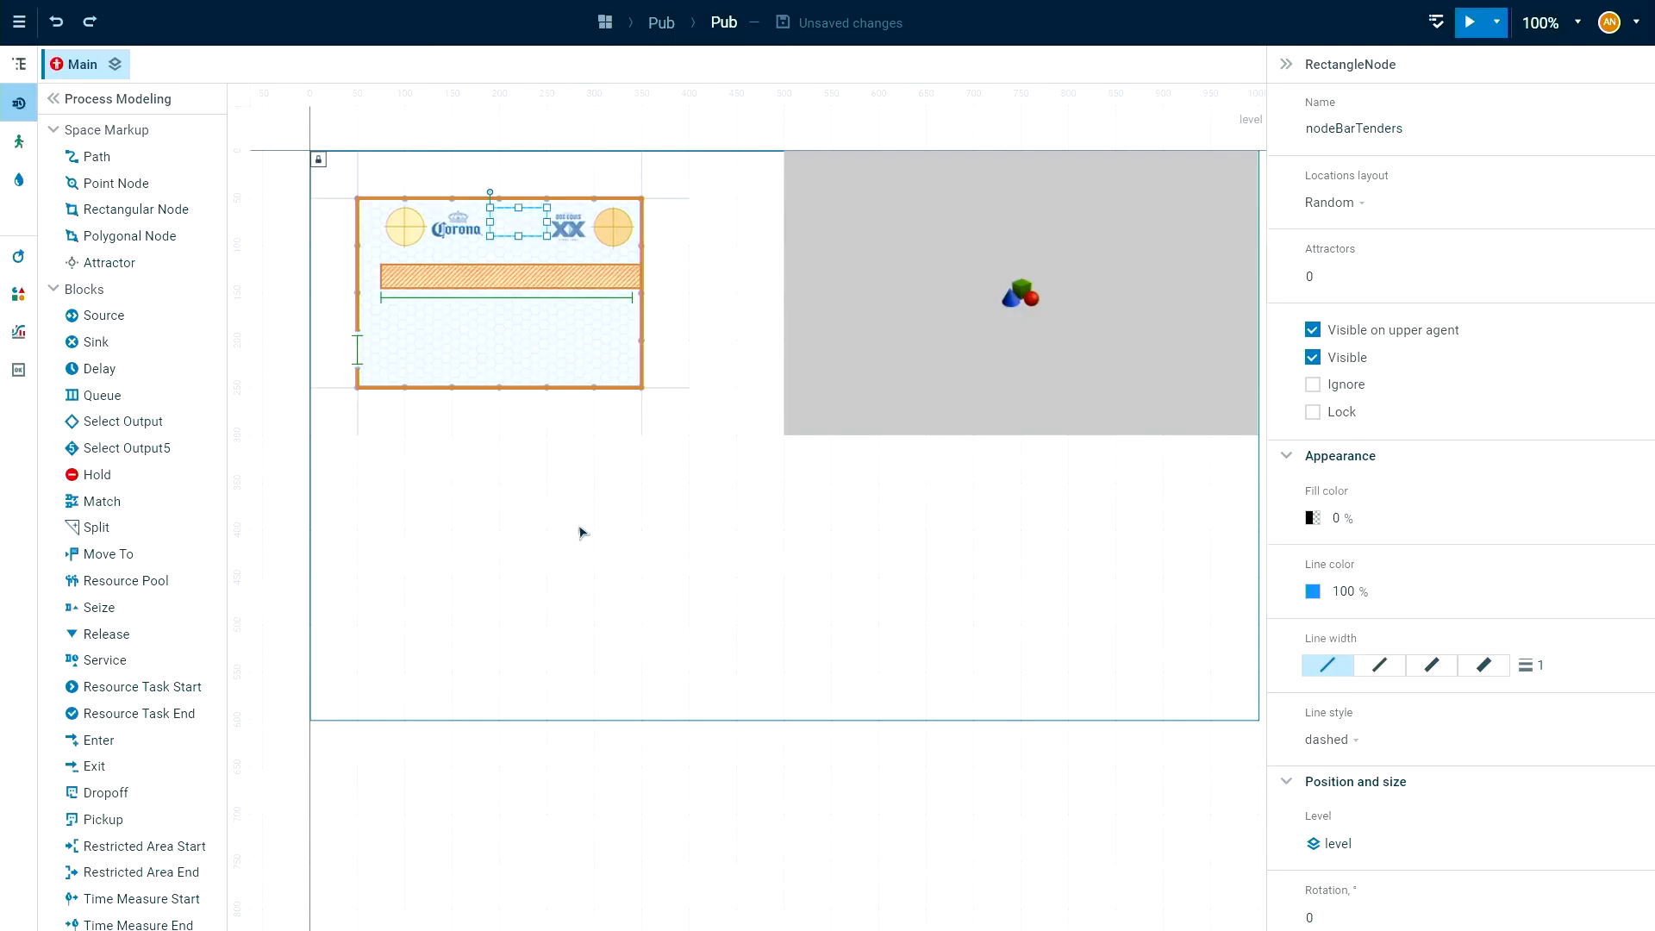
drag(609, 478, 620, 518)
click(621, 518)
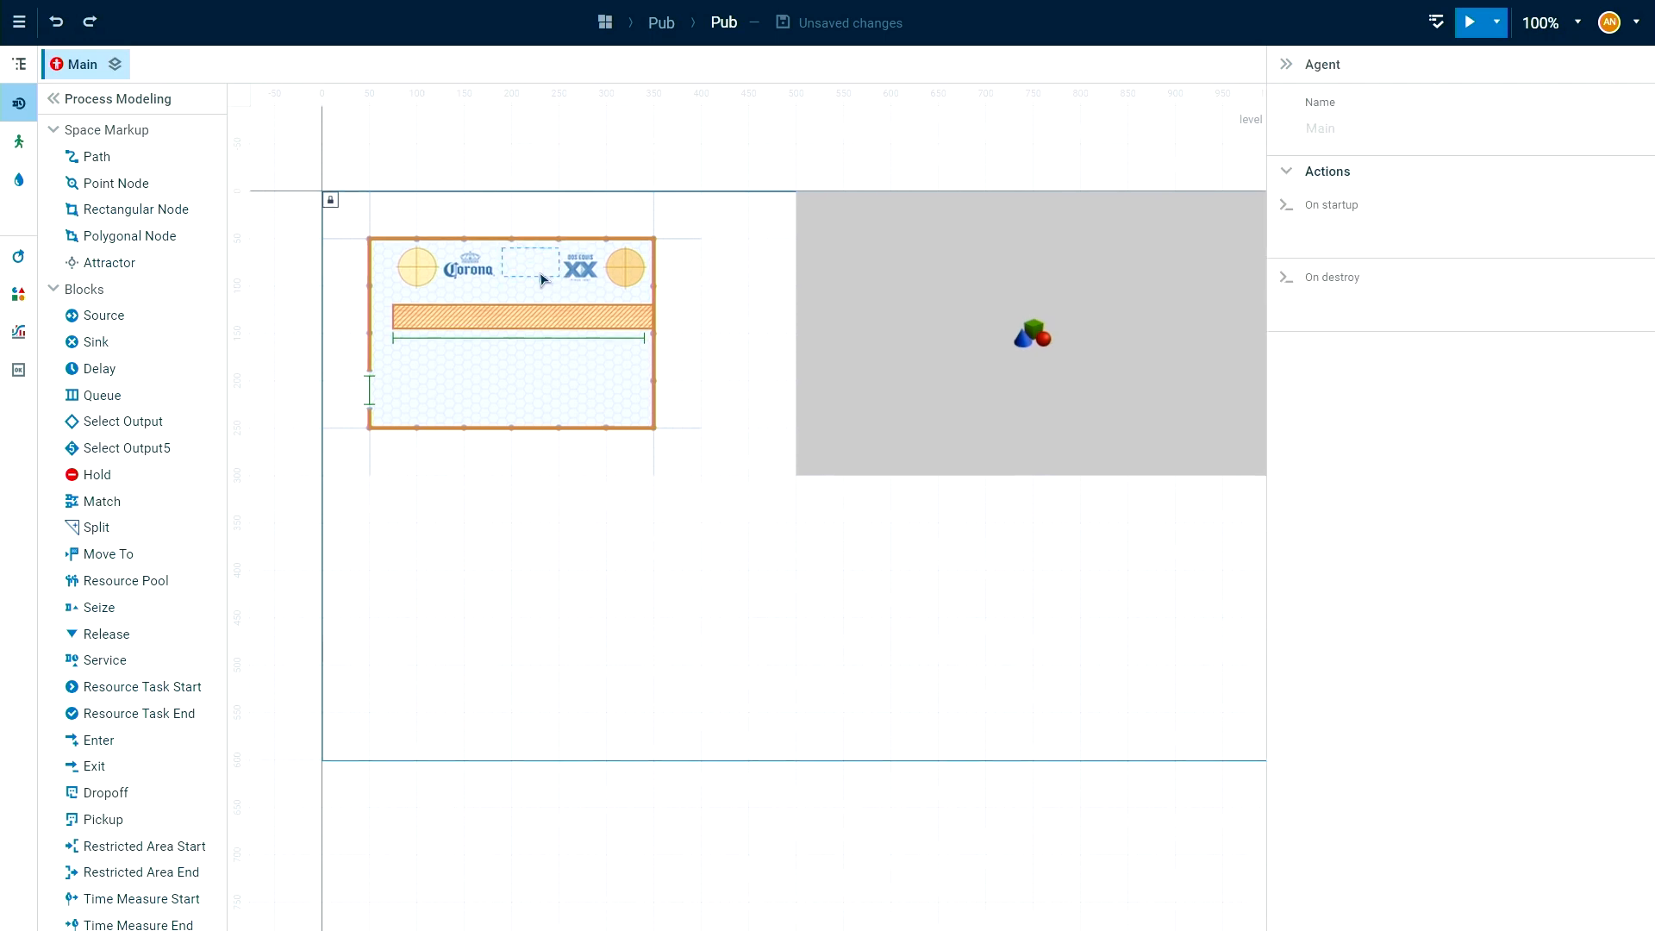
click(545, 276)
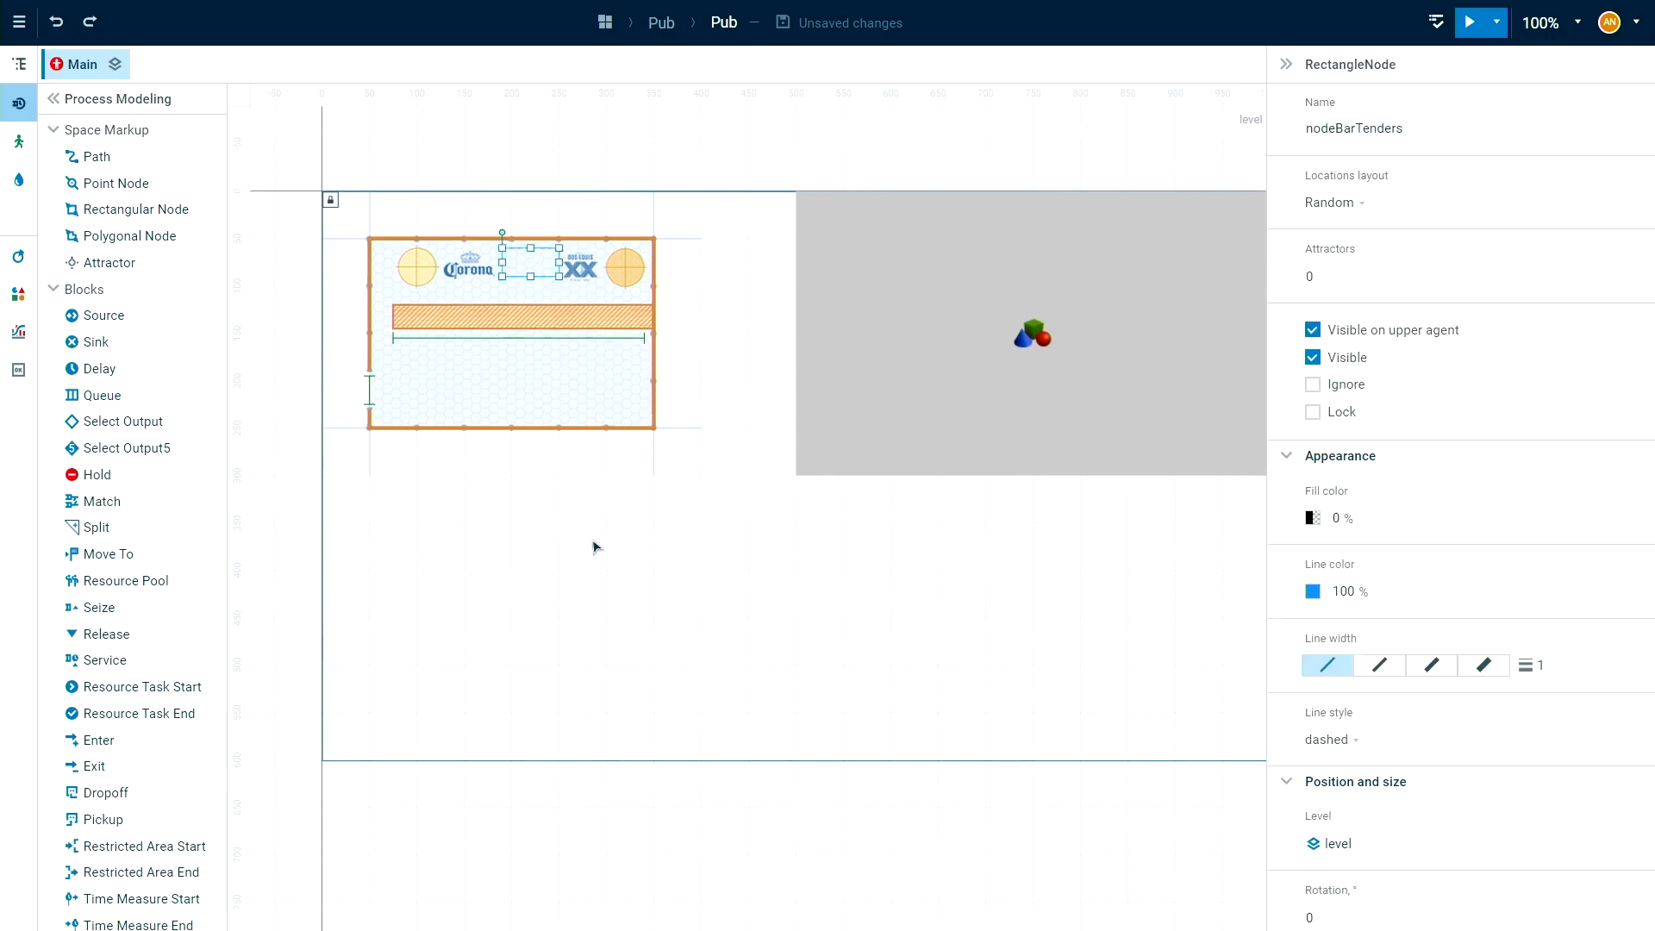
click(594, 547)
Add a parameter named numberBarTenders above the flowchart, with type int and default value 8.
drag(593, 595, 561, 565)
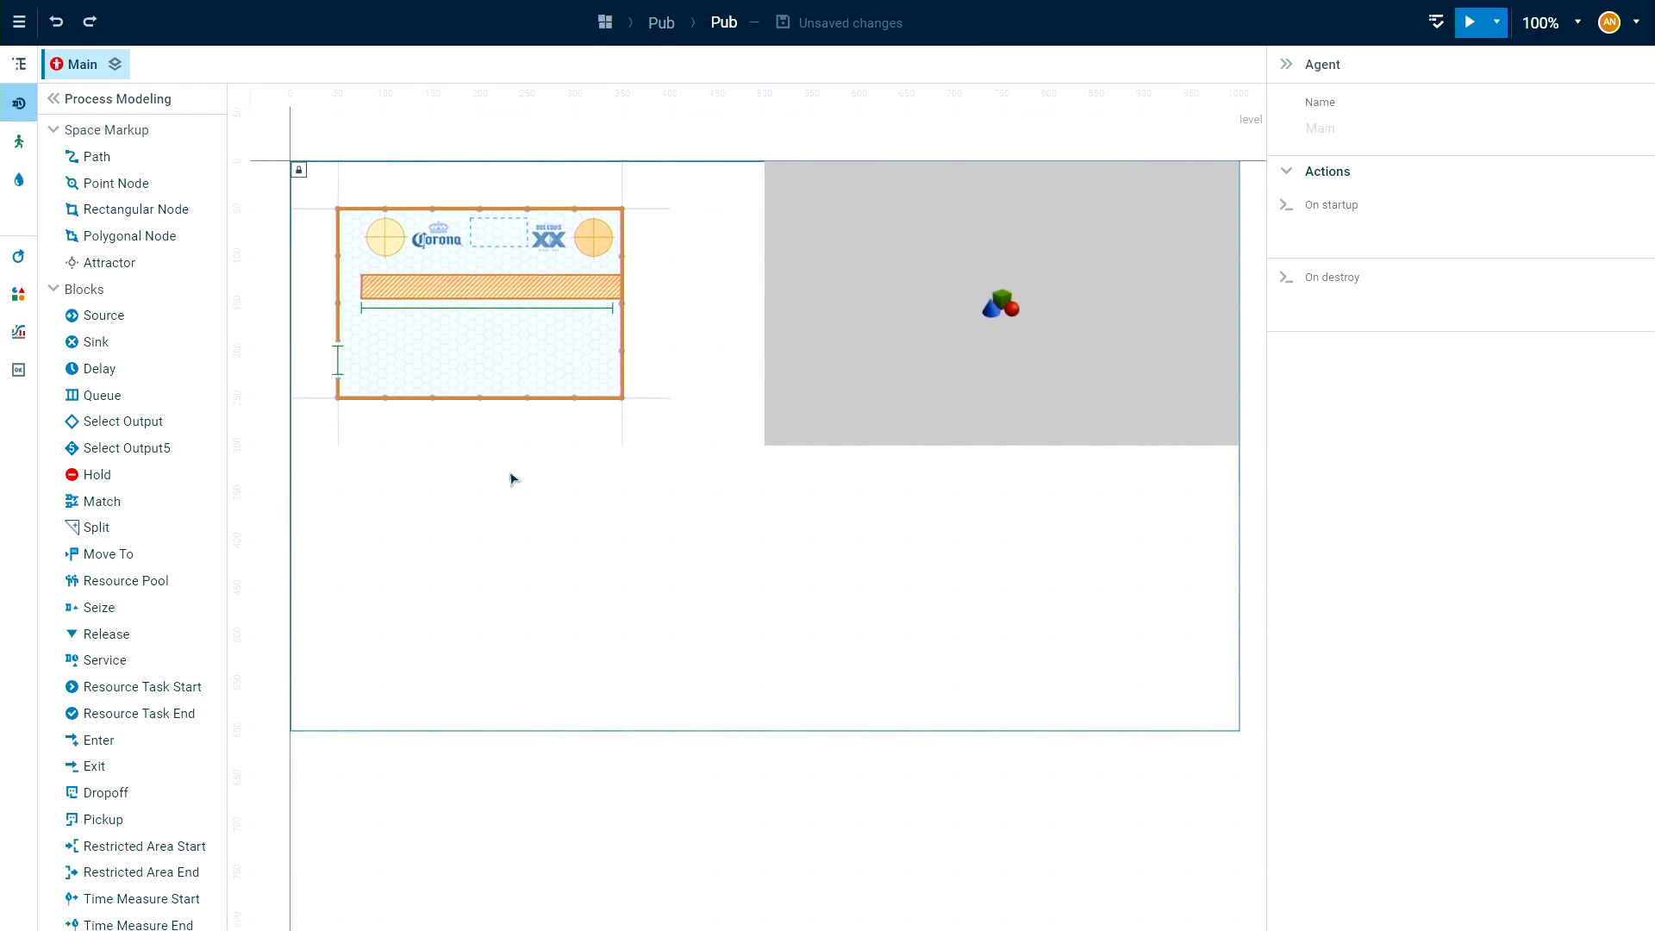
scroll(608, 588, down, 5)
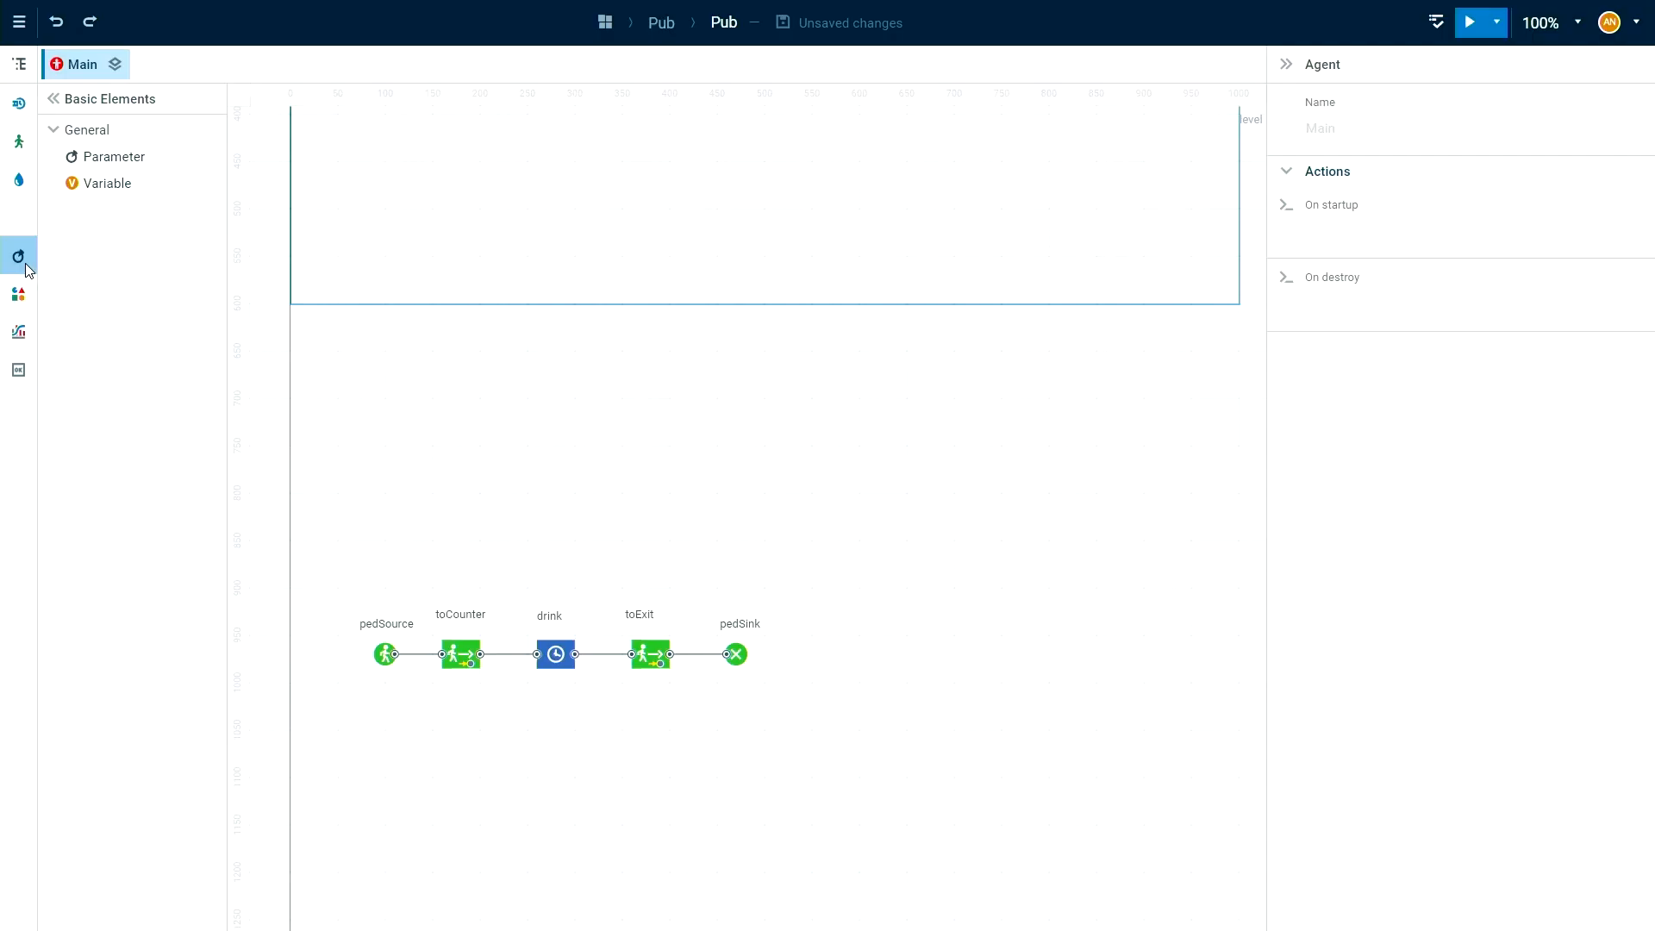
click(73, 160)
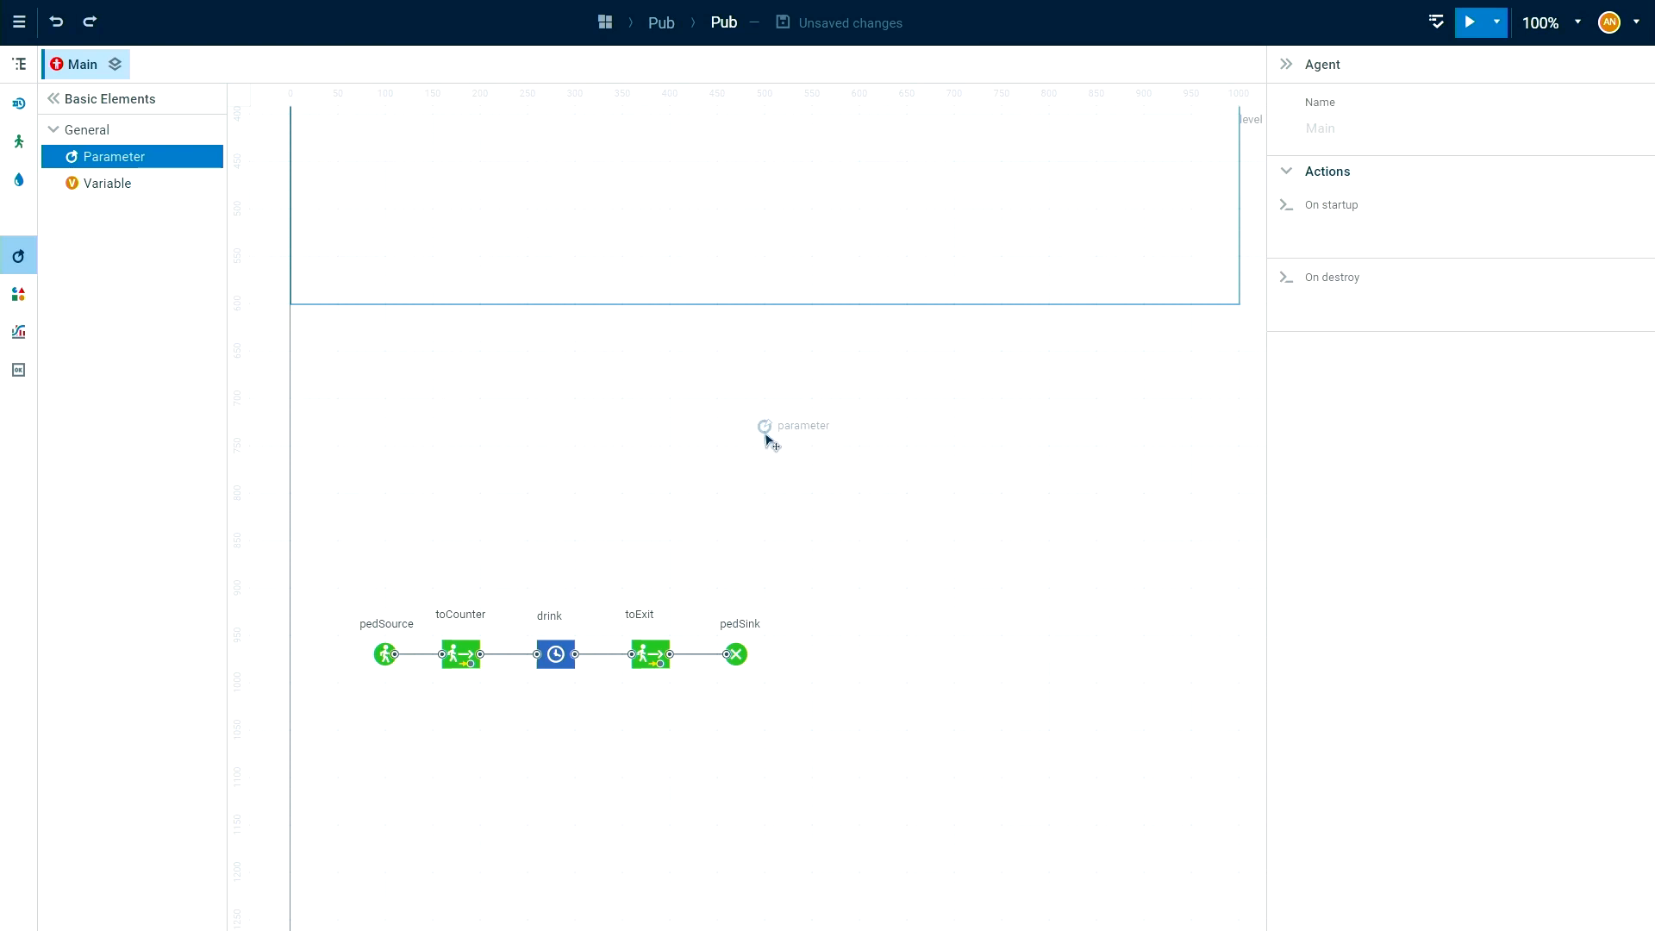
click(766, 455)
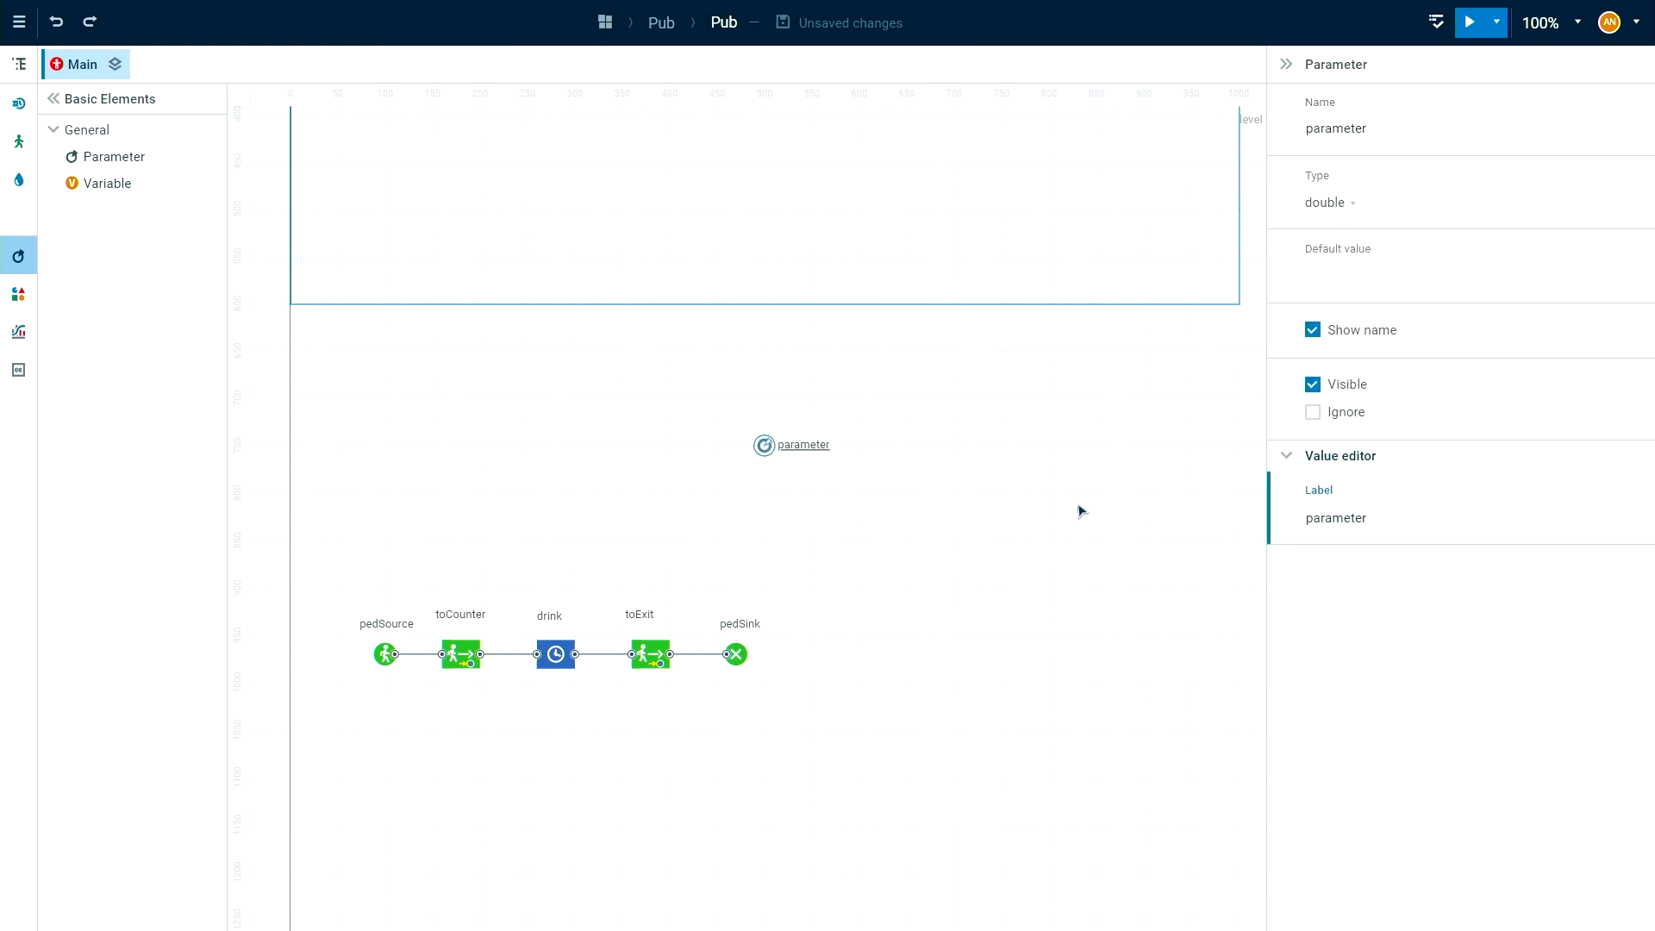
click(1317, 134)
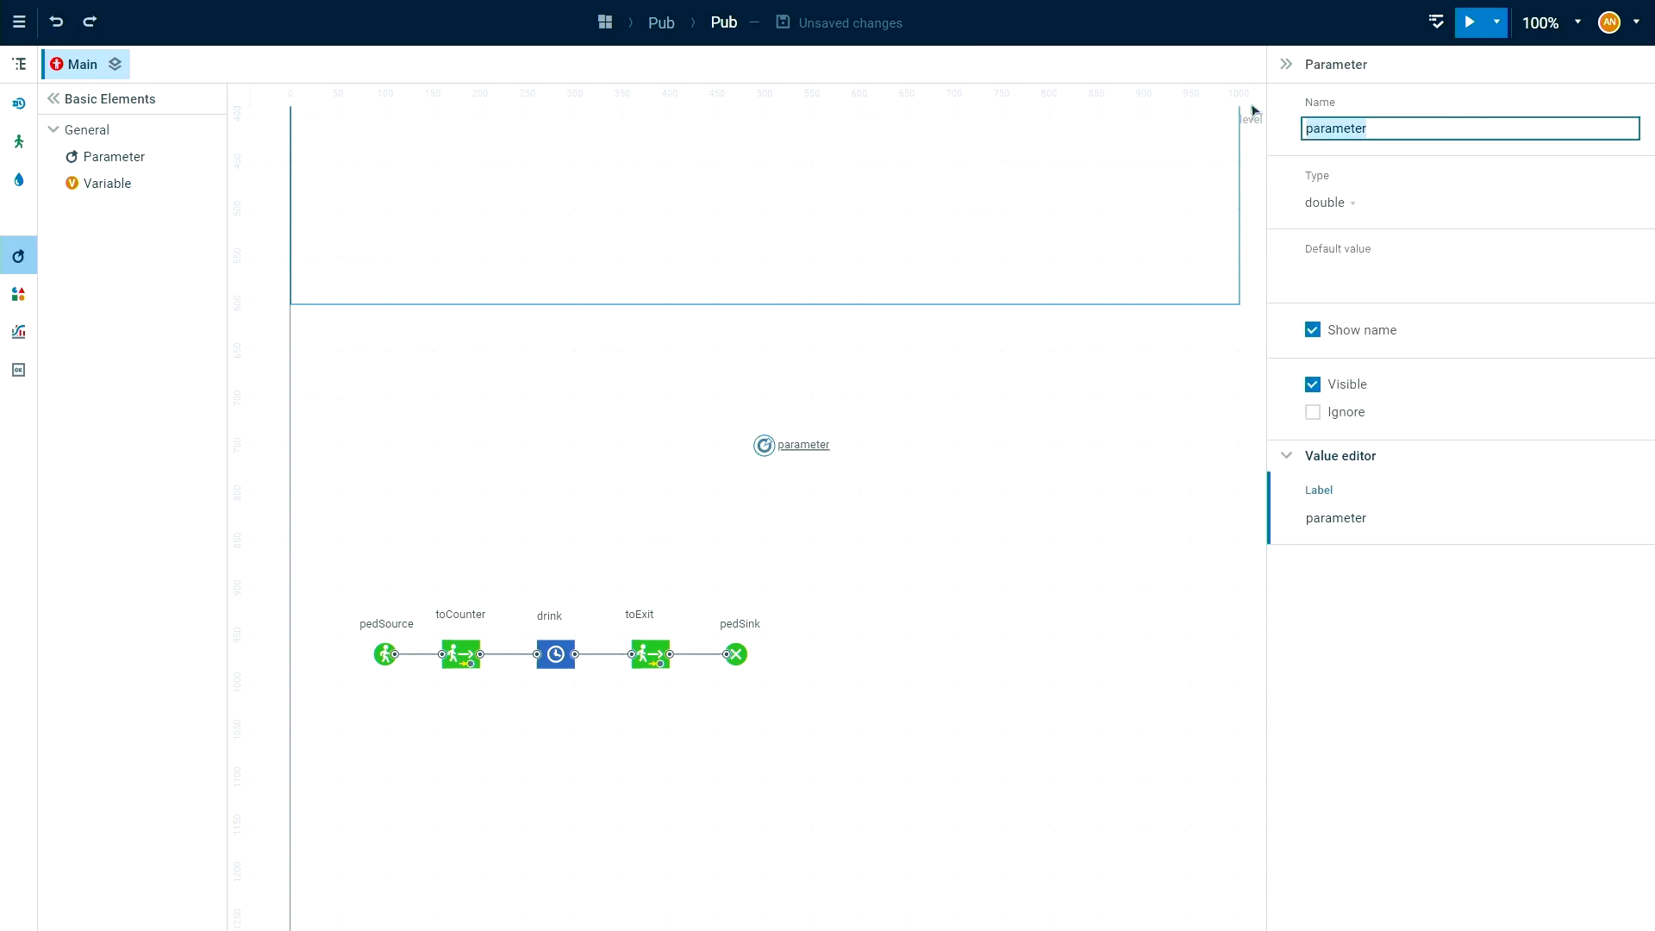
text(berBarTenders)
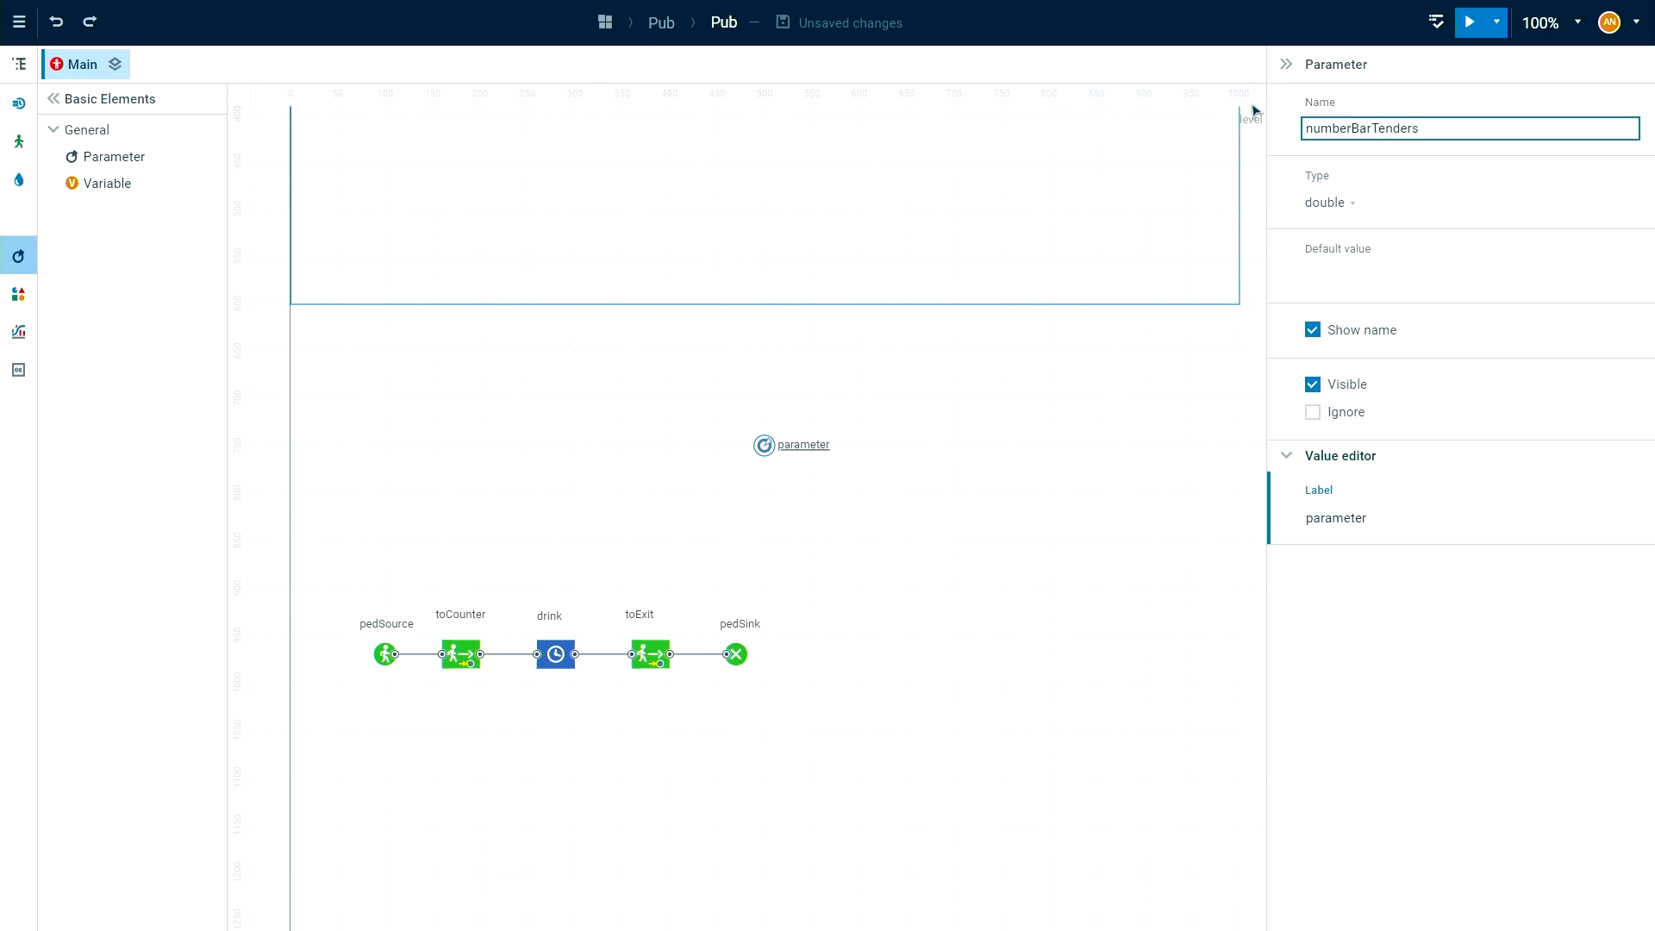
click(1372, 214)
click(1333, 272)
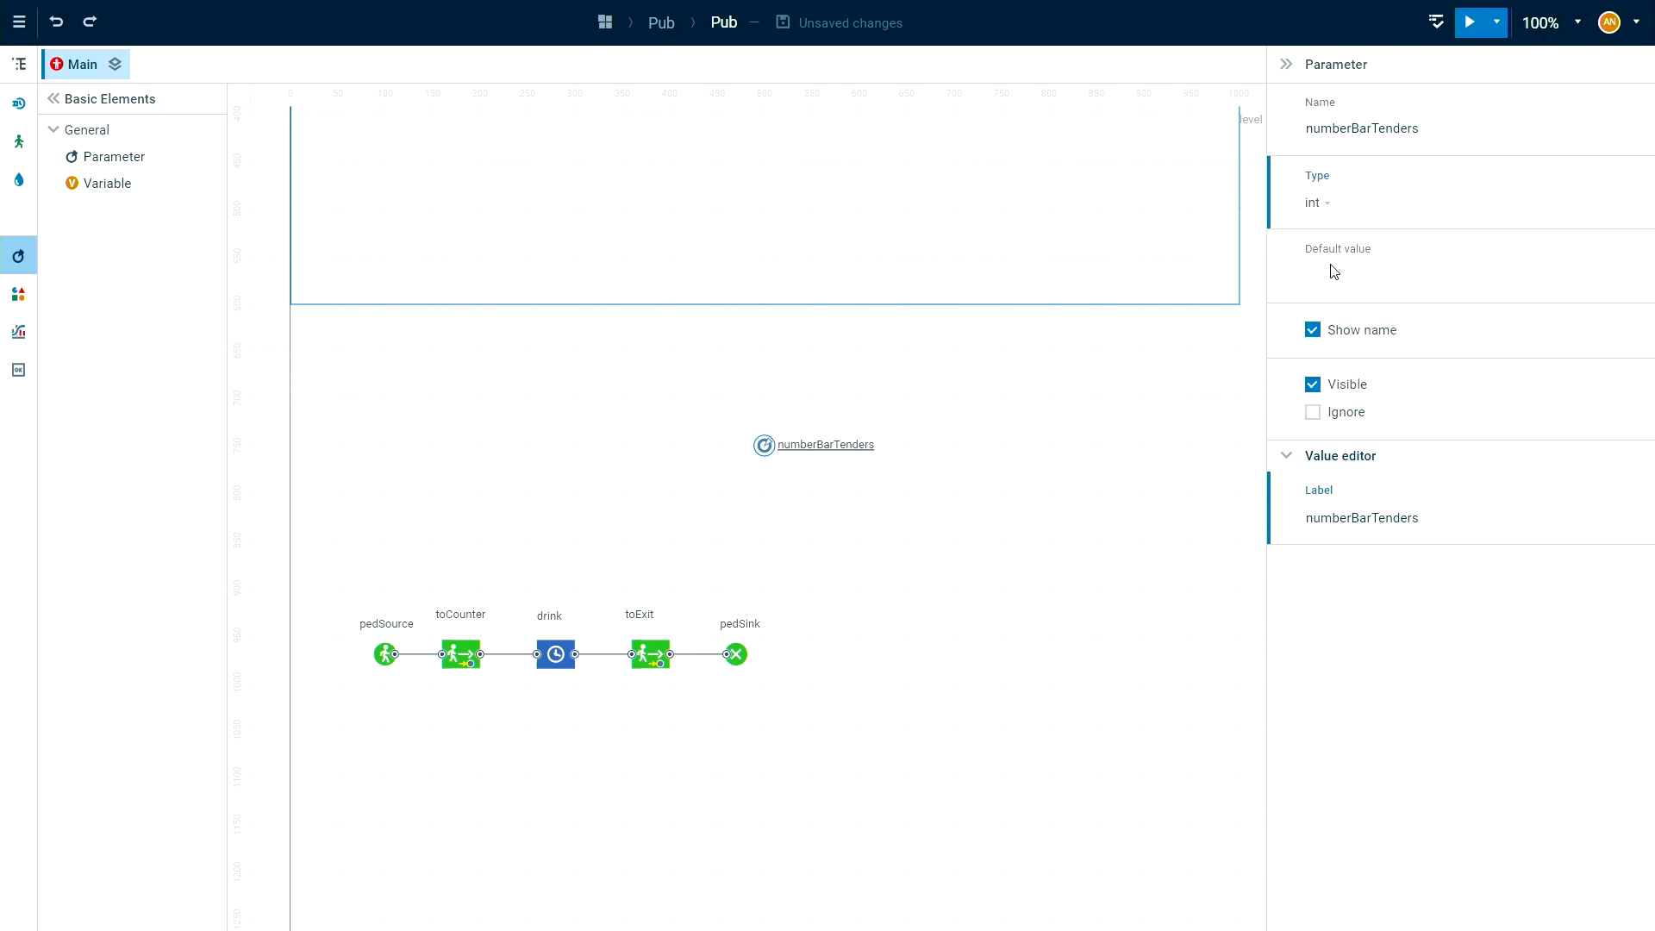
click(1375, 277)
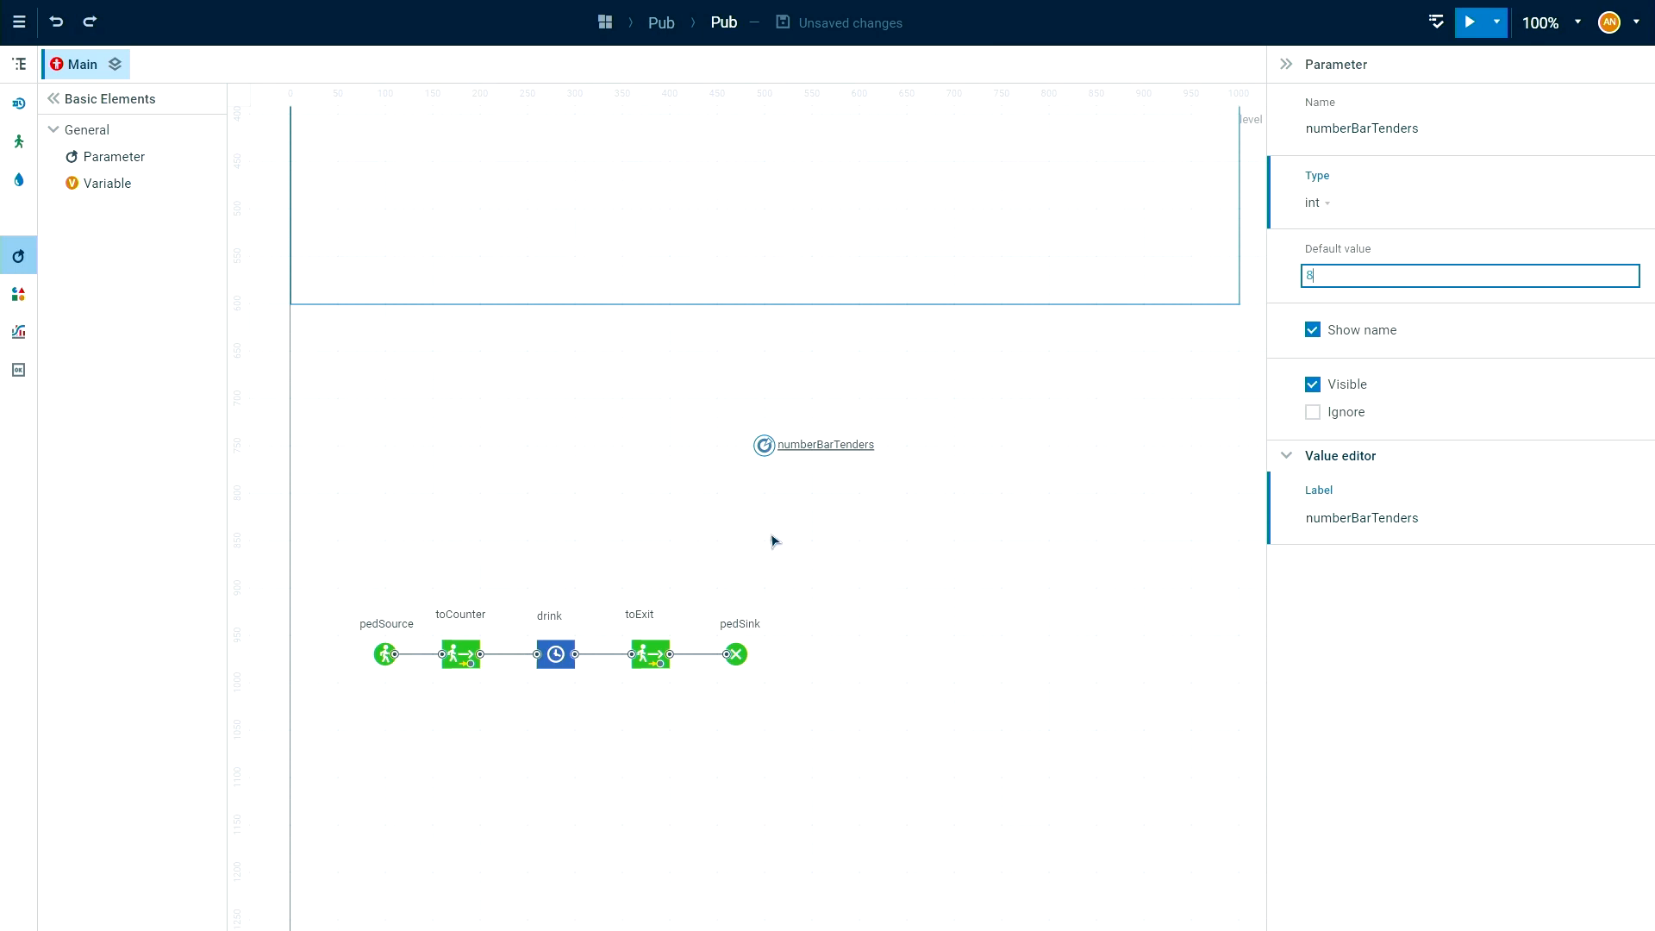
drag(798, 547, 853, 535)
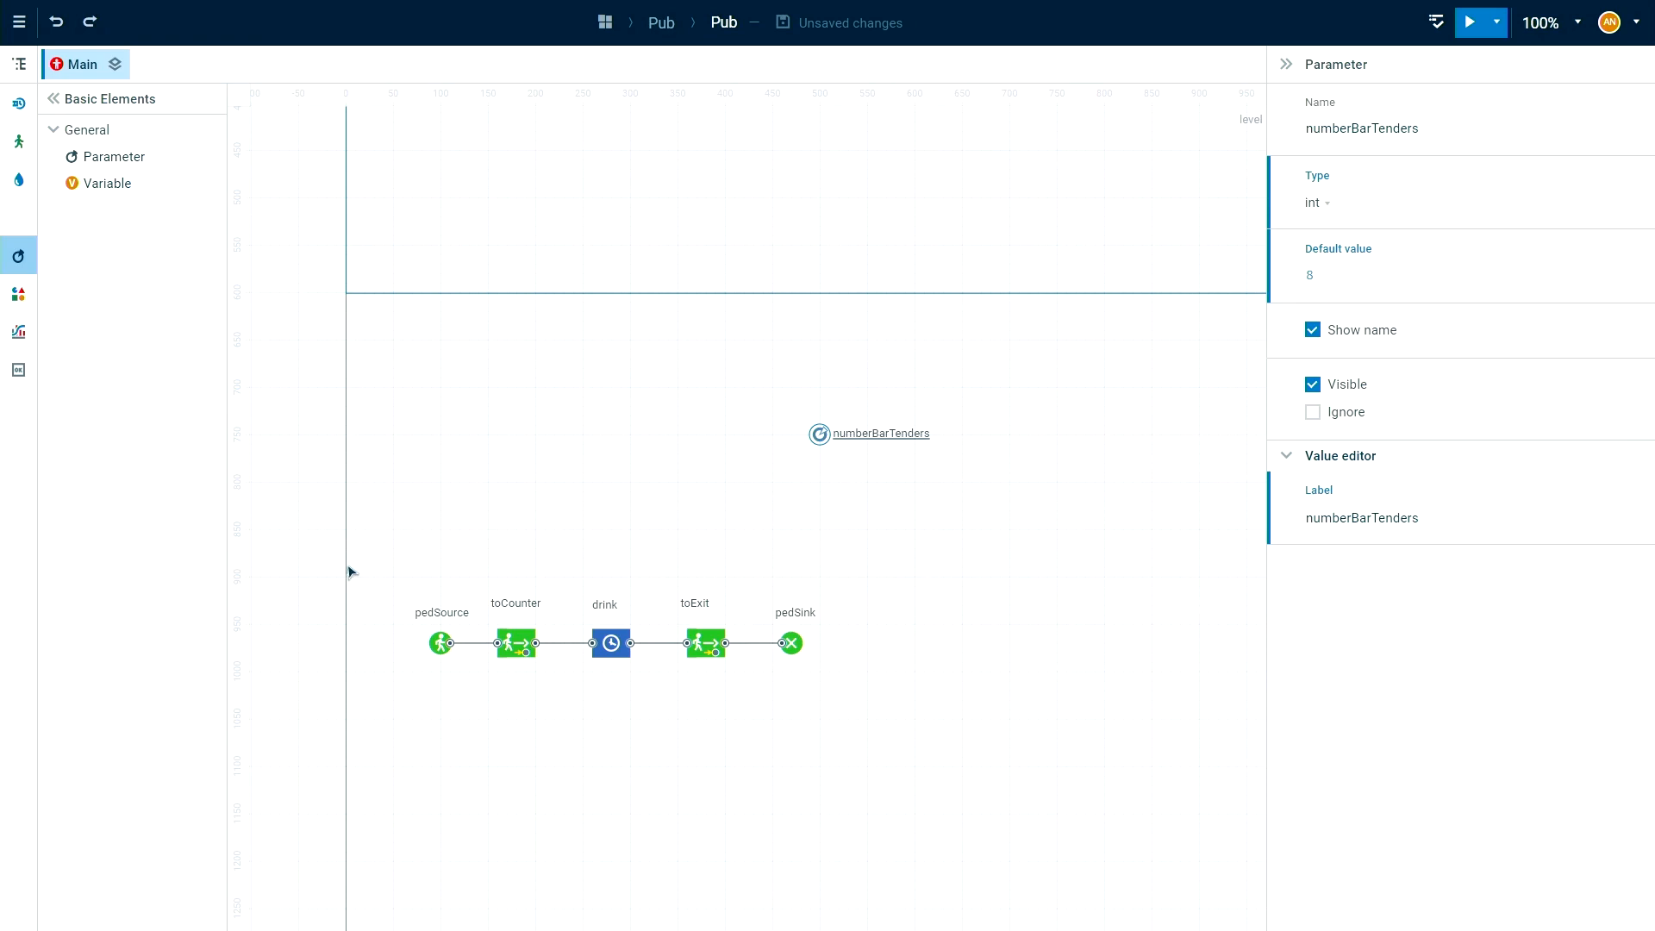
Add a Resource Pool block below the numberBarTenders parameter and name it barTenders.
click(17, 109)
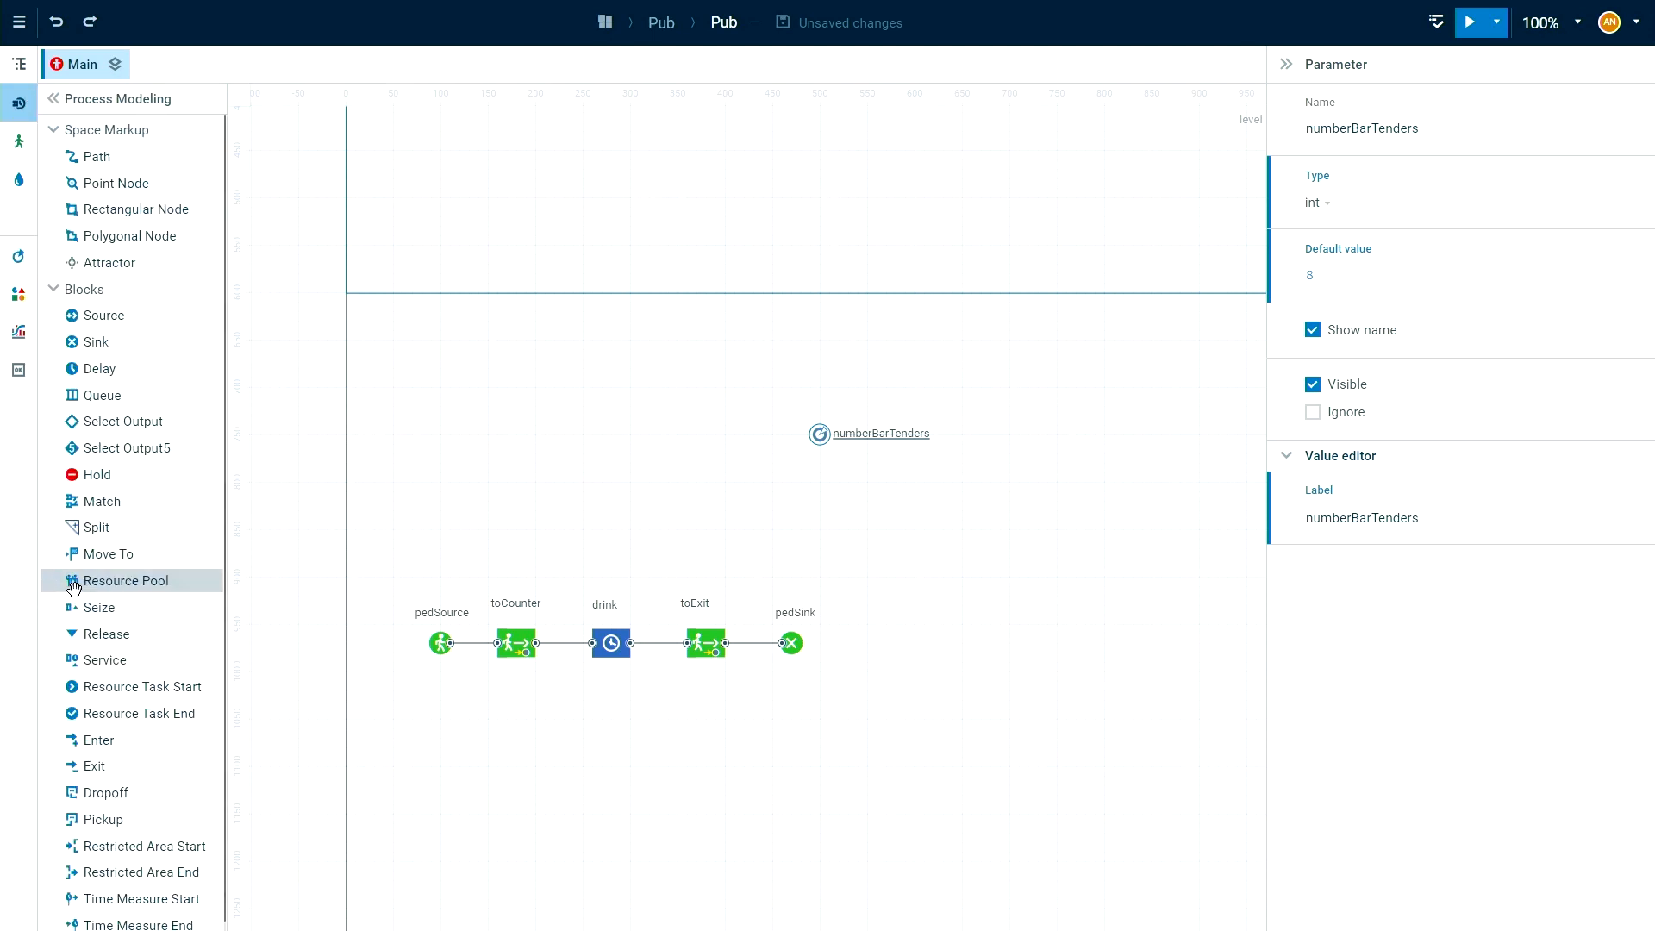
drag(74, 584, 870, 488)
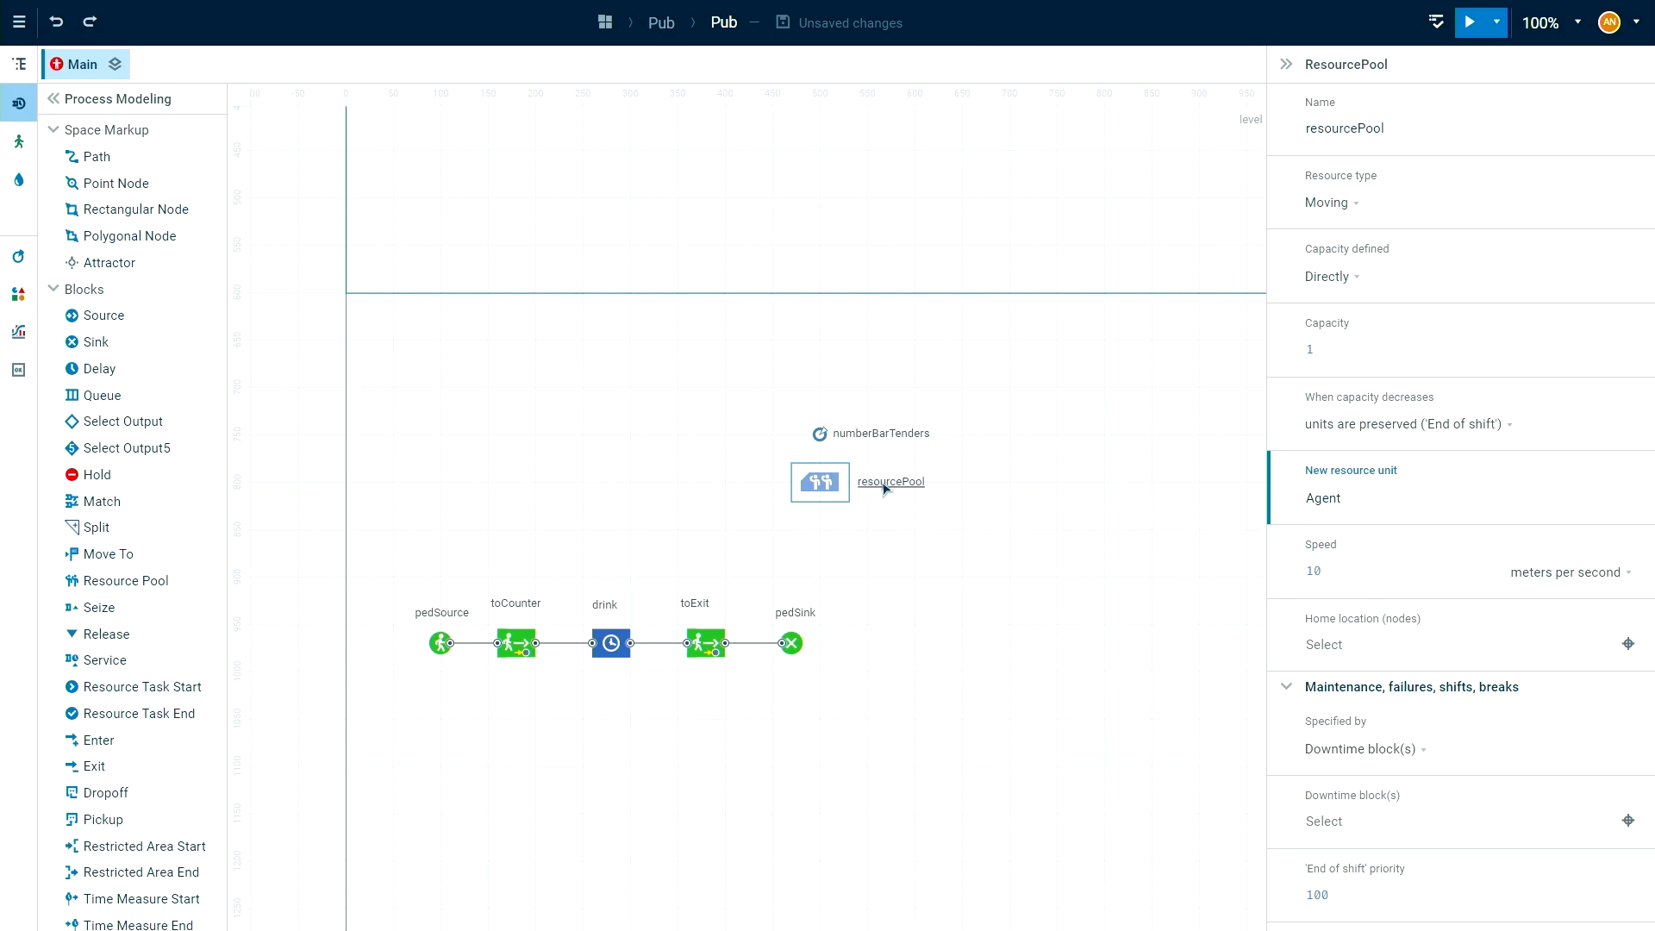
double_click(886, 485)
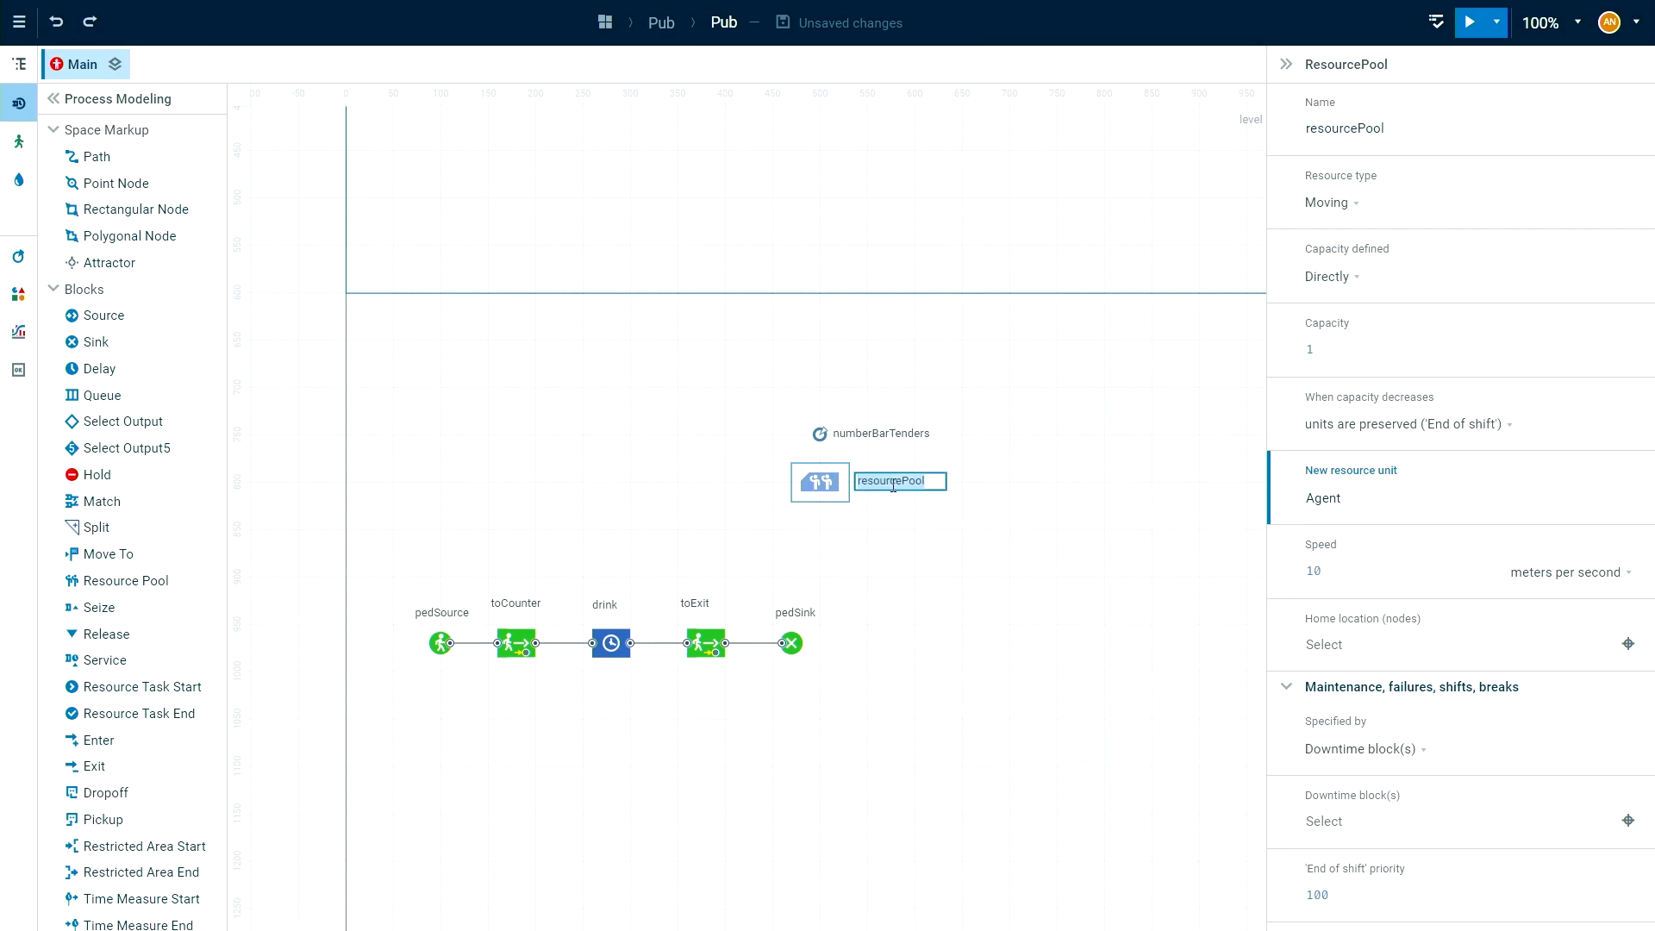
text(barTenders)
click(987, 539)
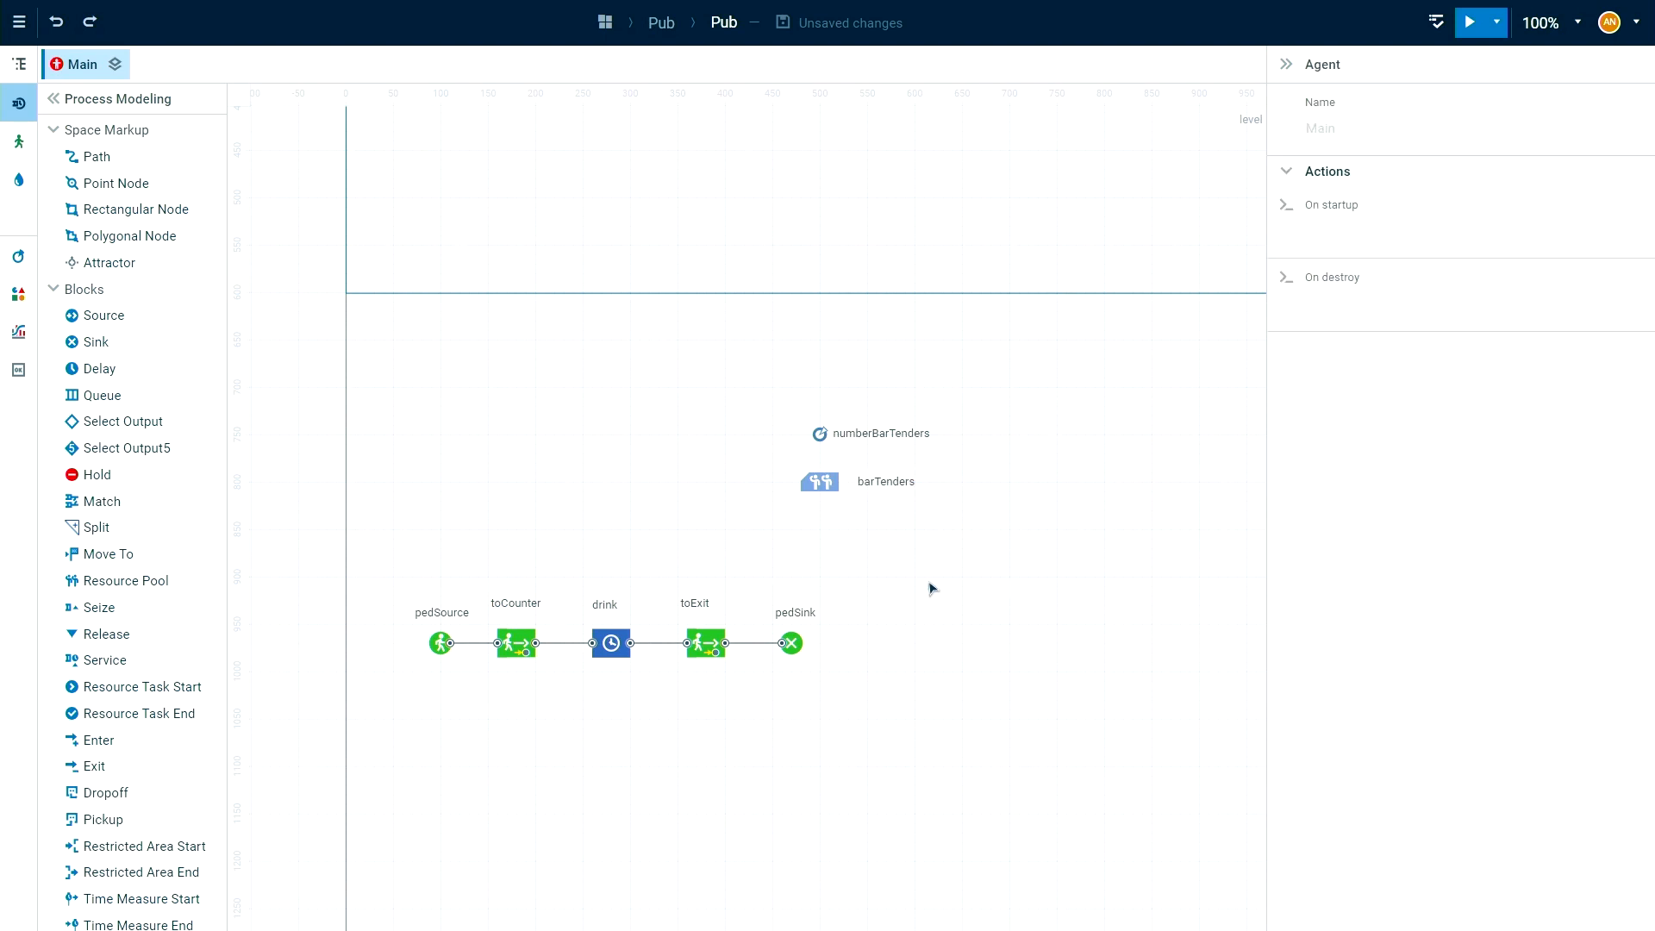
Set the capacity of the barTenders resource pool to the numberBarTenders parameter.
click(821, 499)
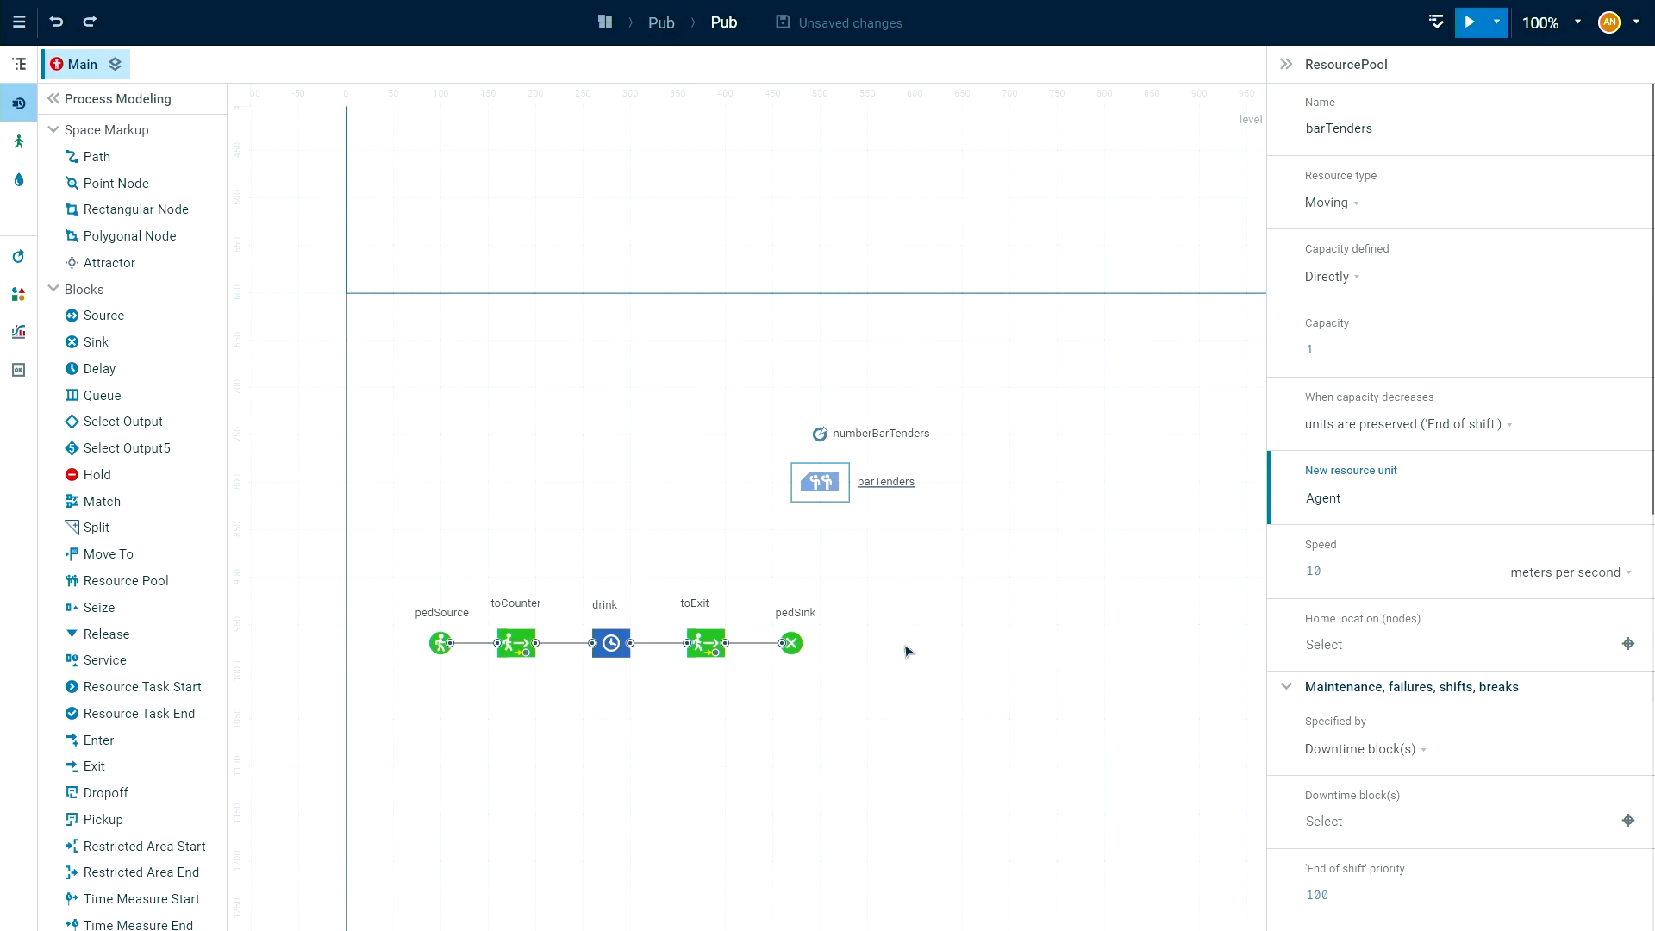
click(1348, 343)
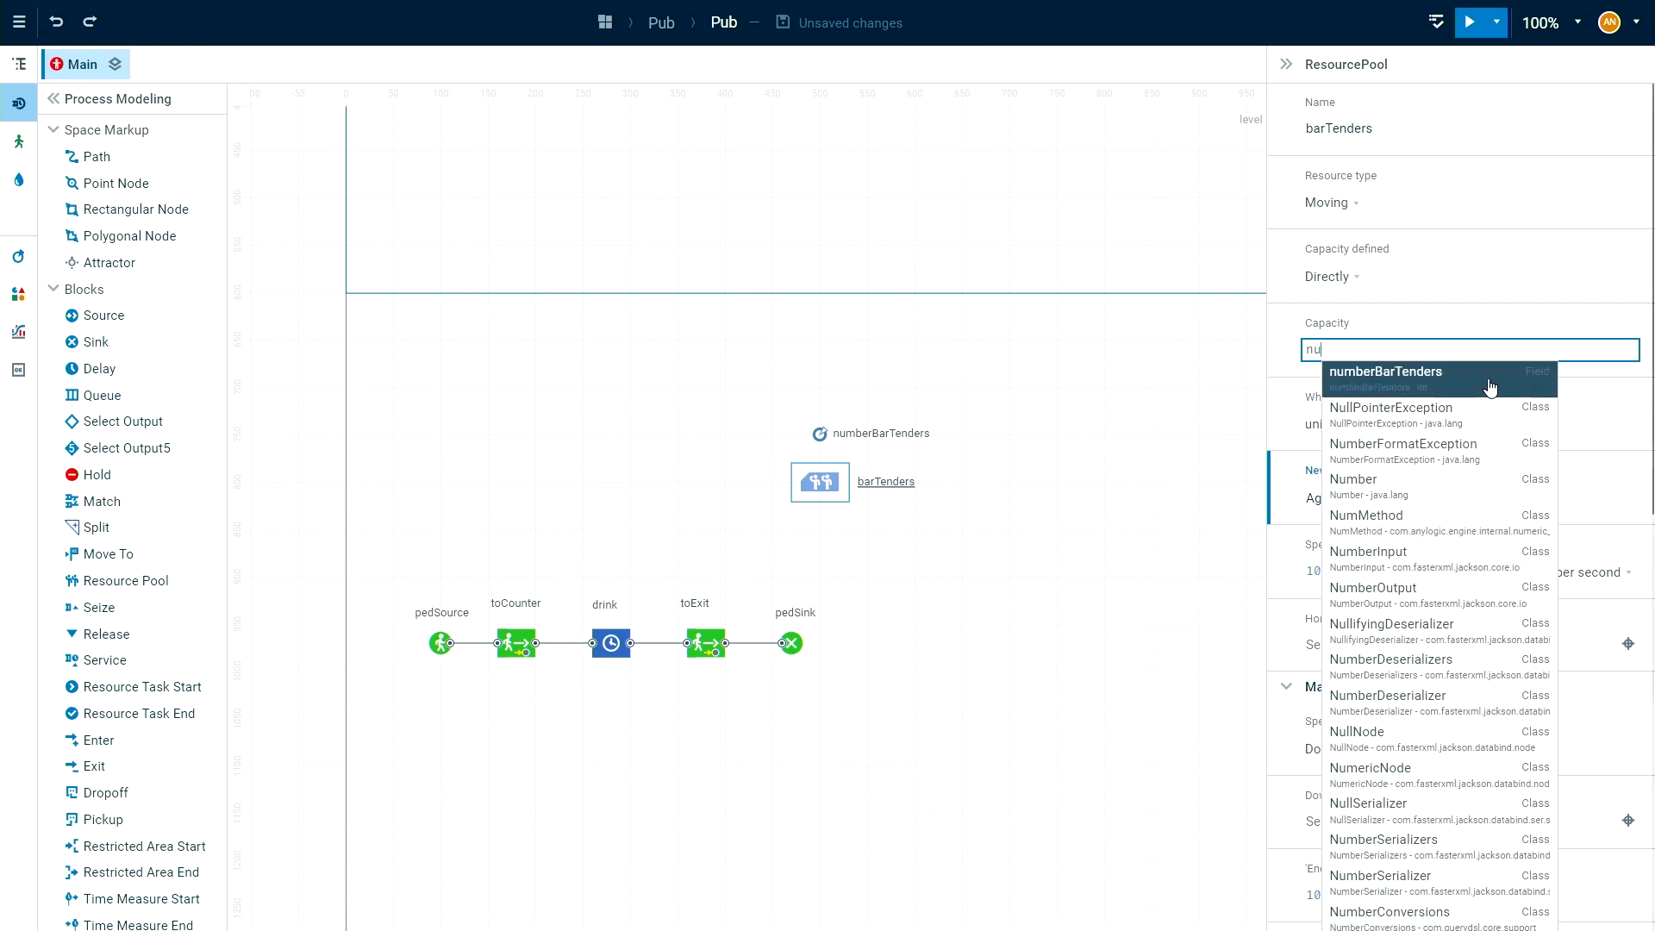
click(1399, 384)
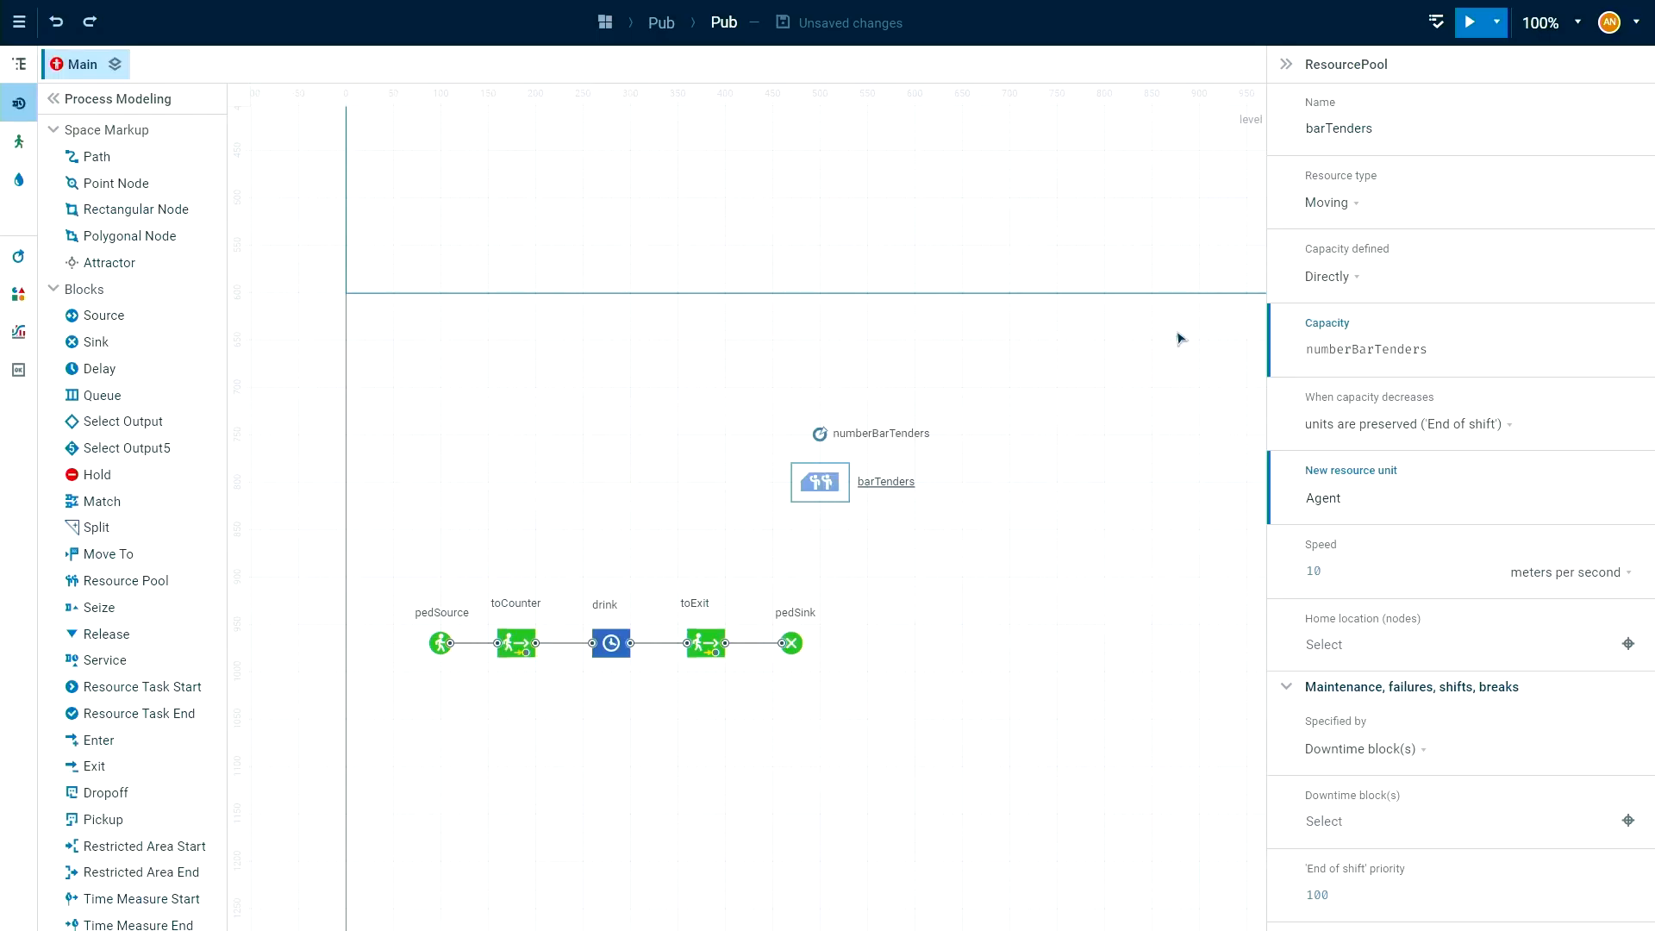
Create a new agent type BarTender with the 3D Technician shape as the pool's resource unit, and check it in the project tree.
click(1375, 497)
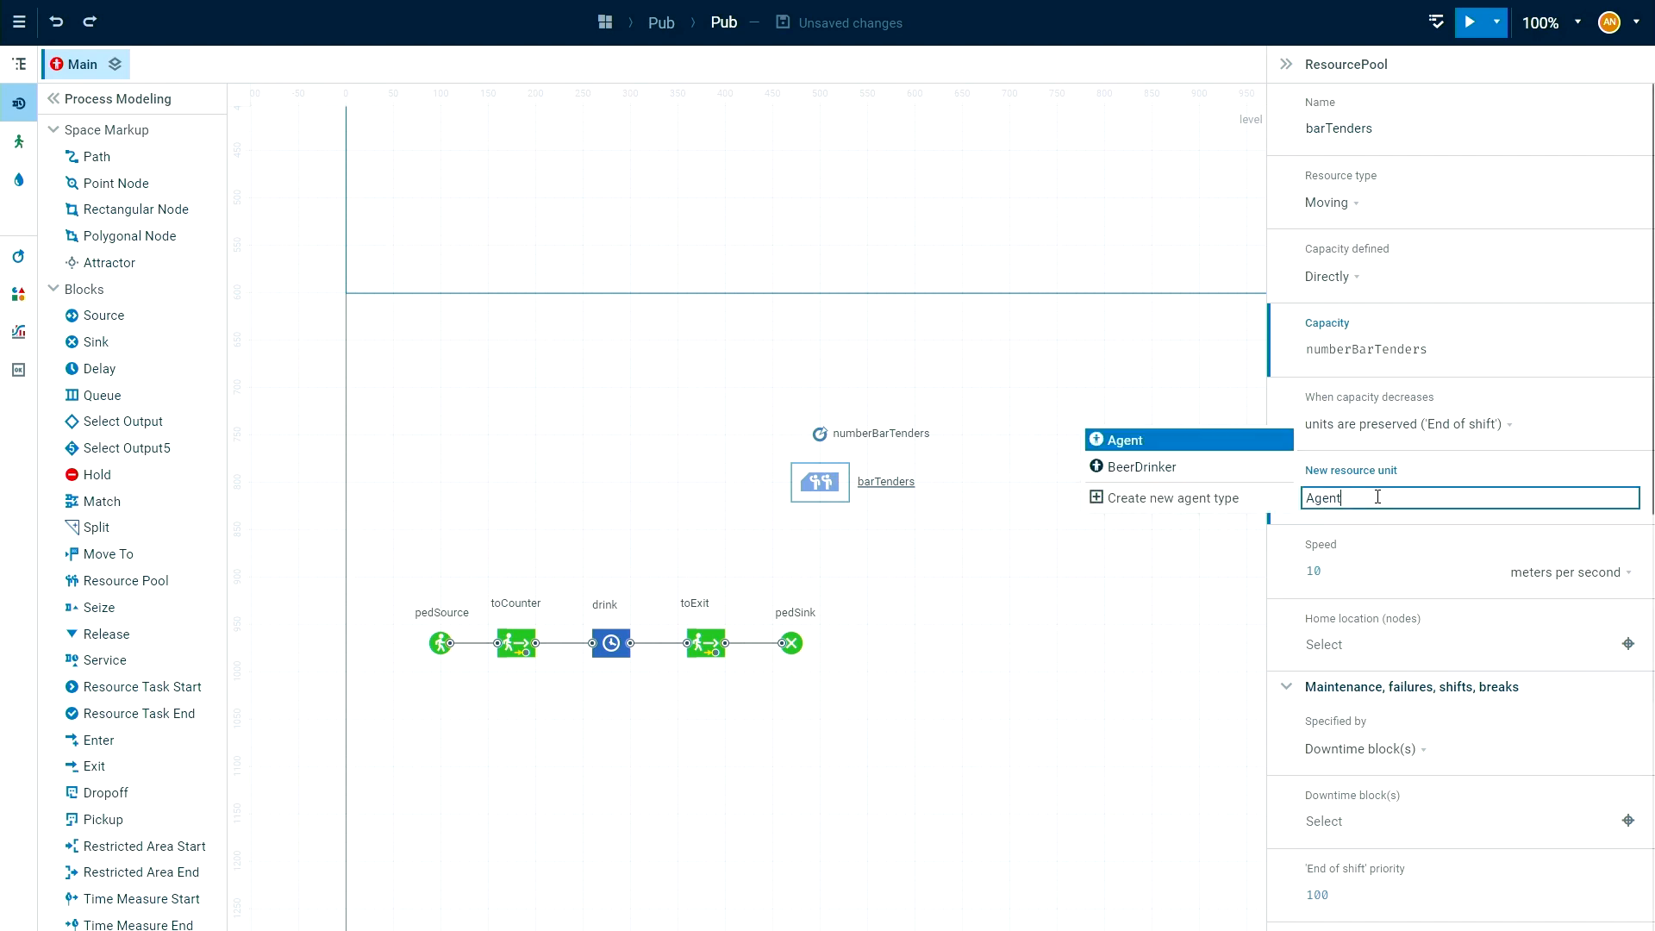
click(1237, 500)
text(BarTender)
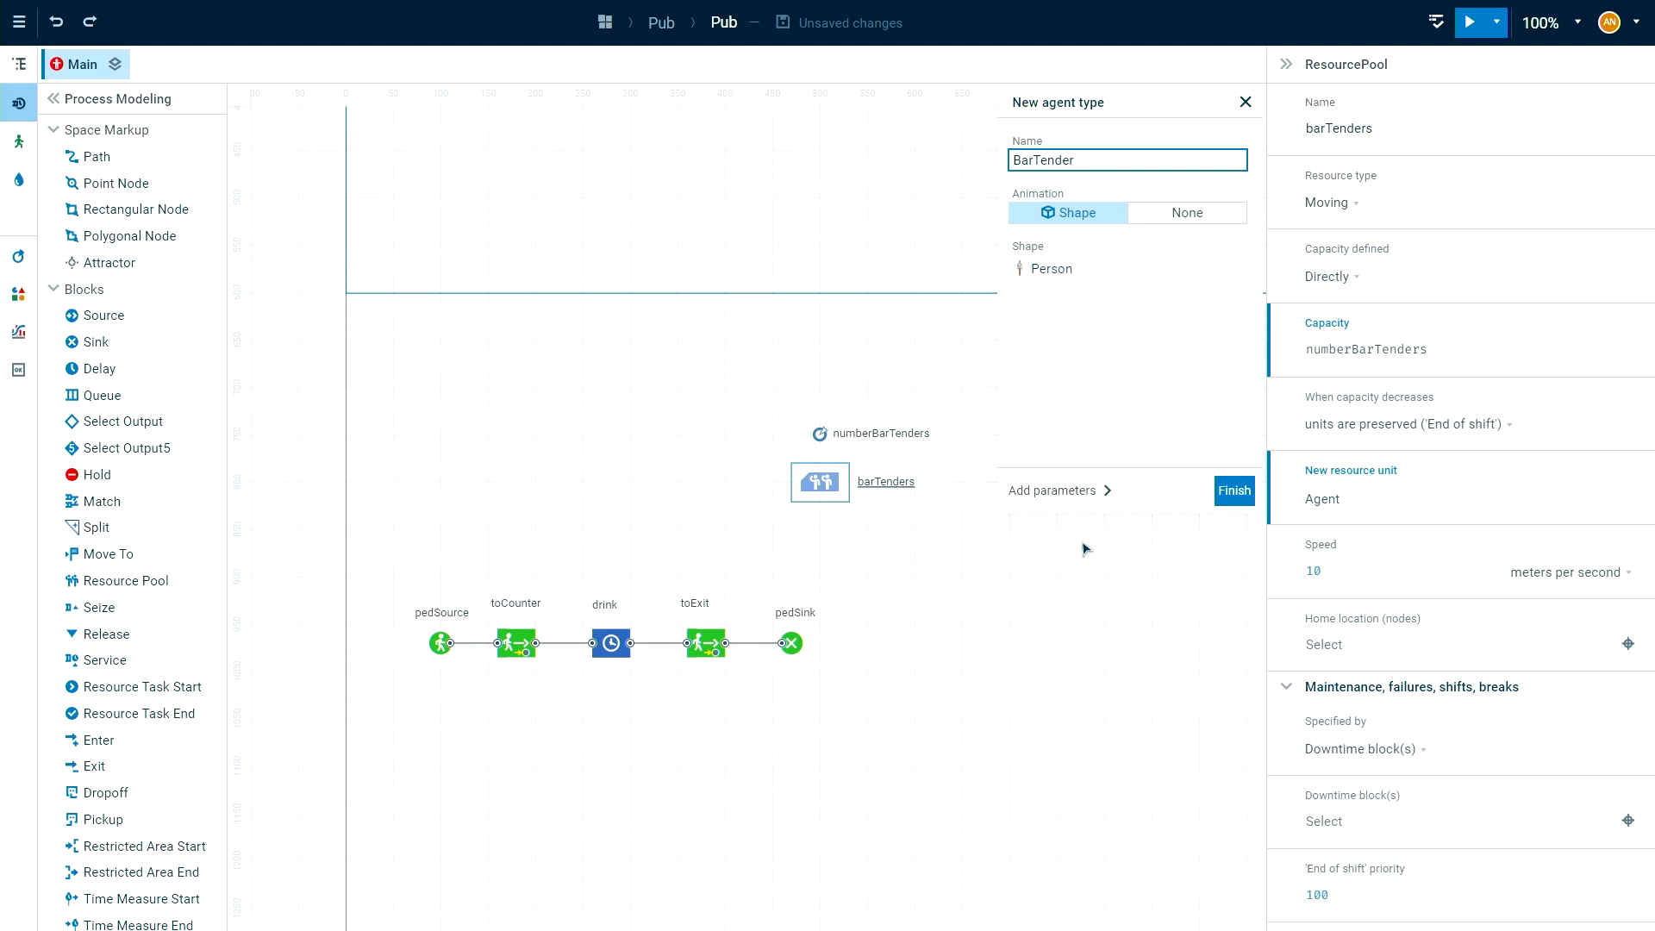
click(1069, 274)
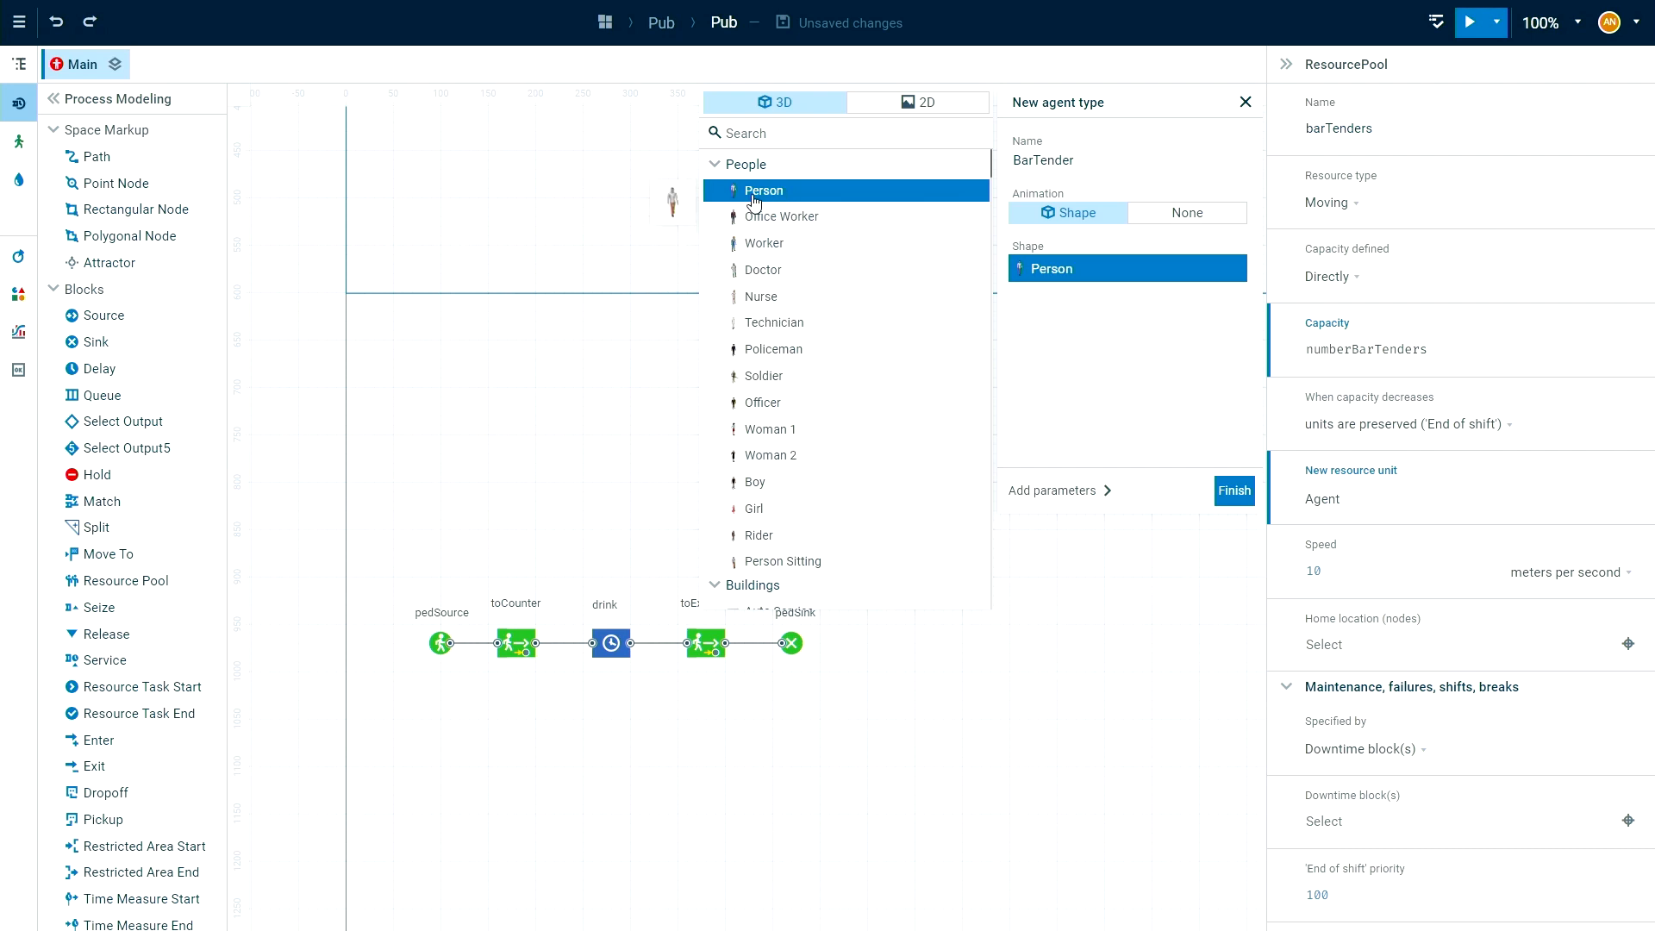
click(800, 324)
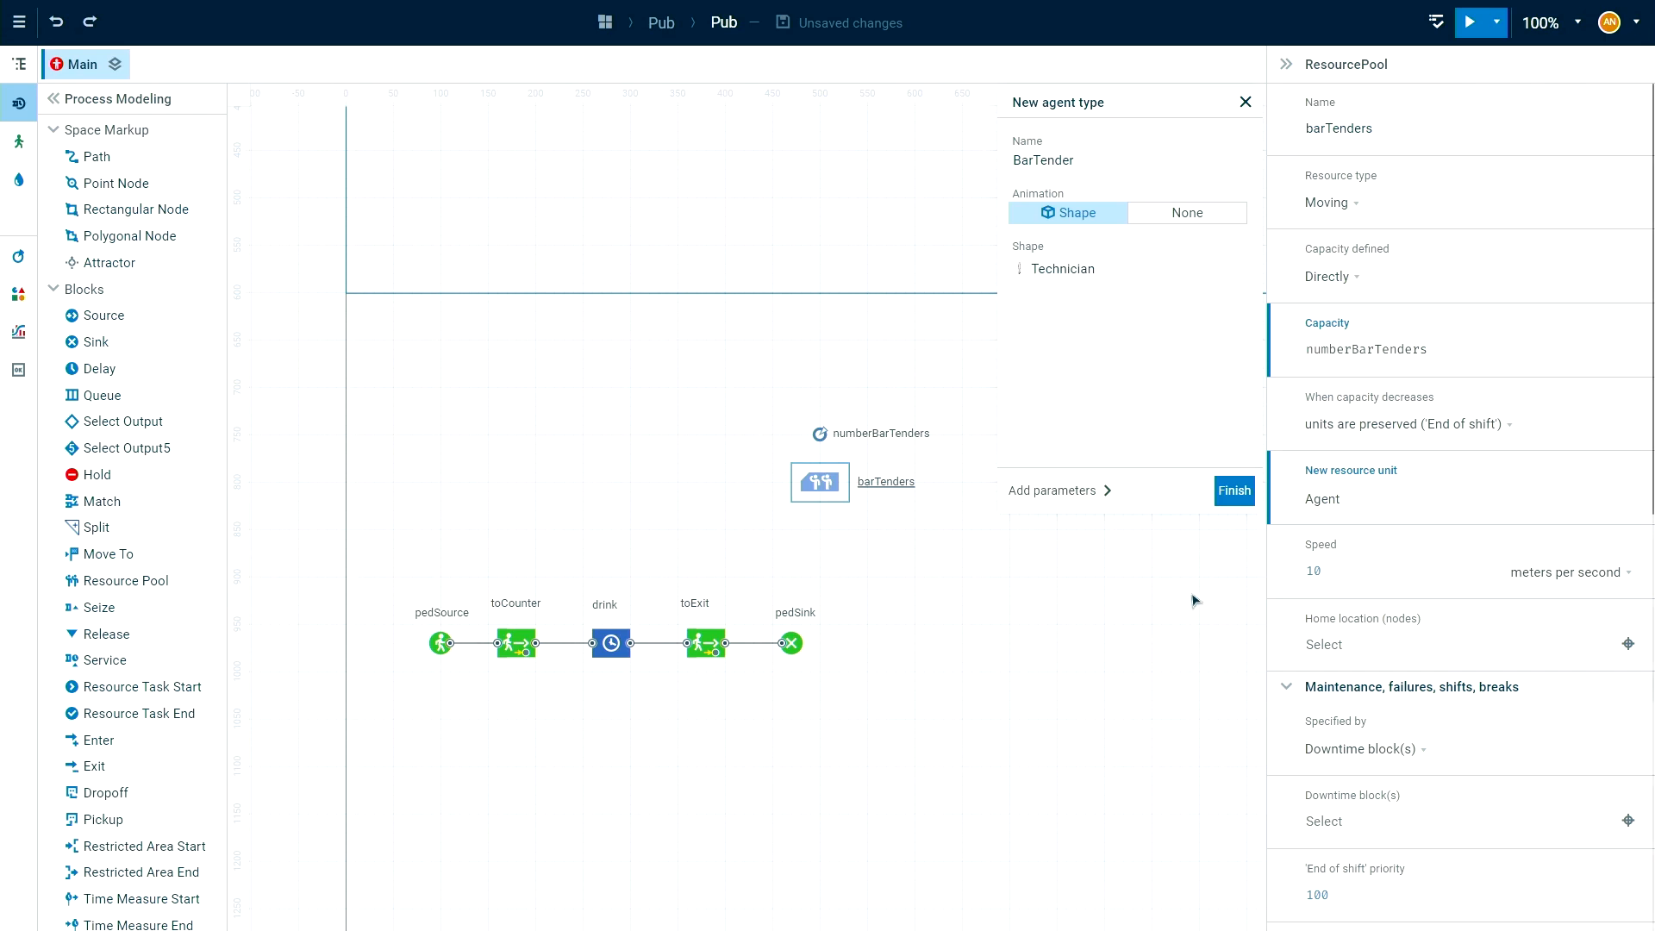
click(1235, 491)
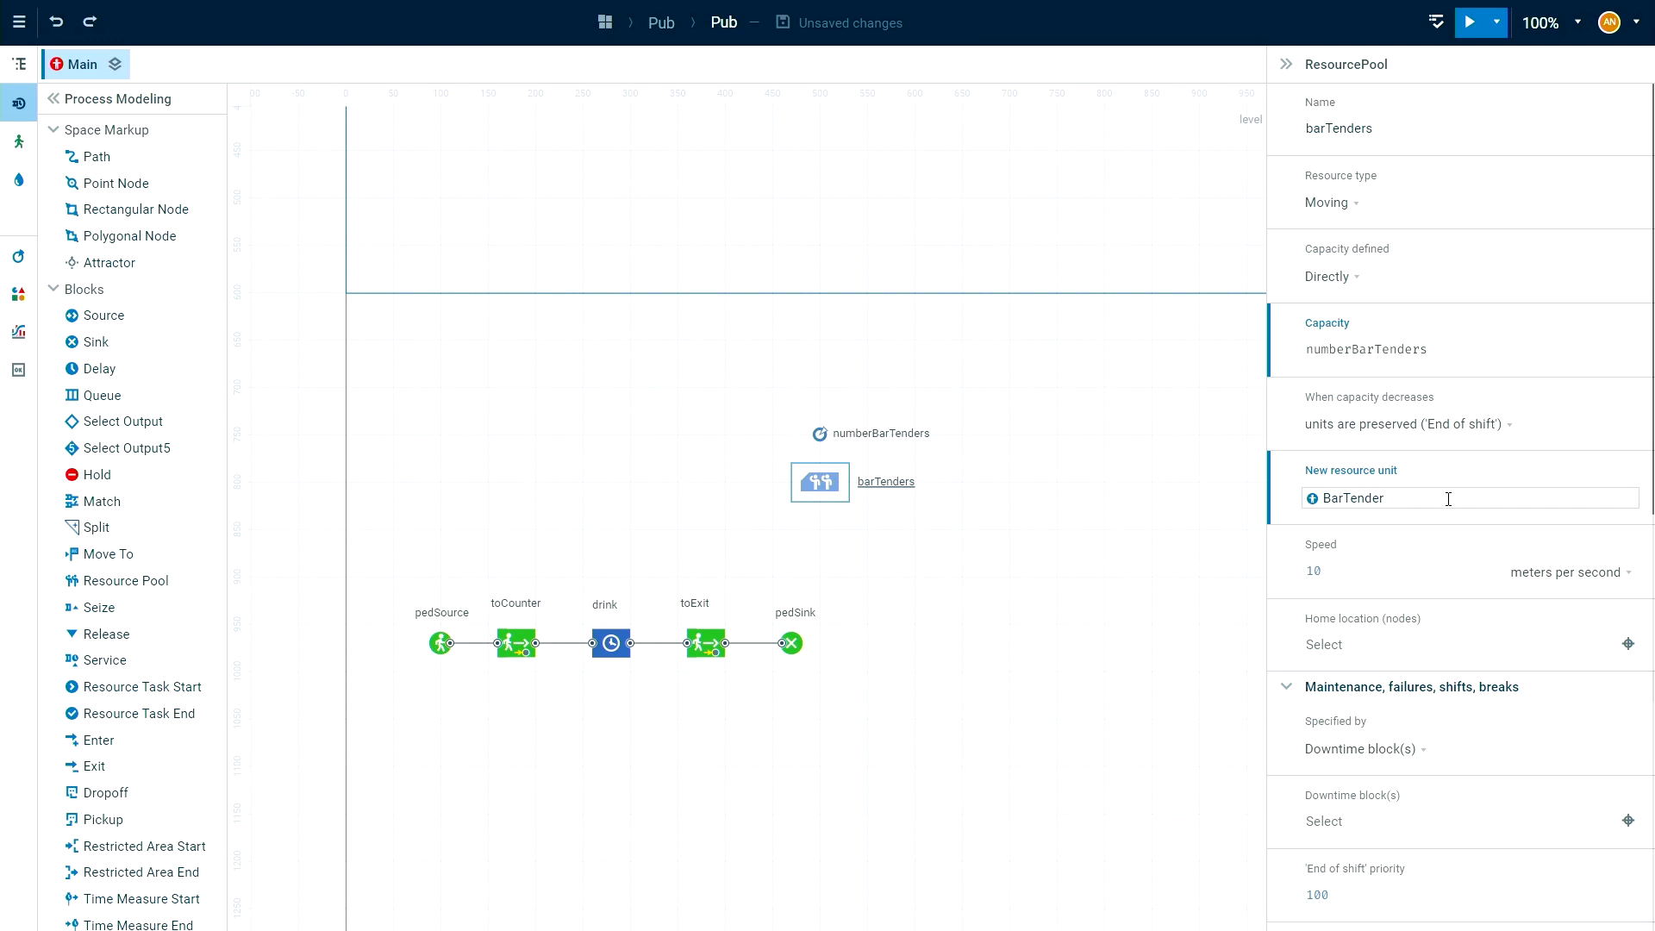
click(20, 66)
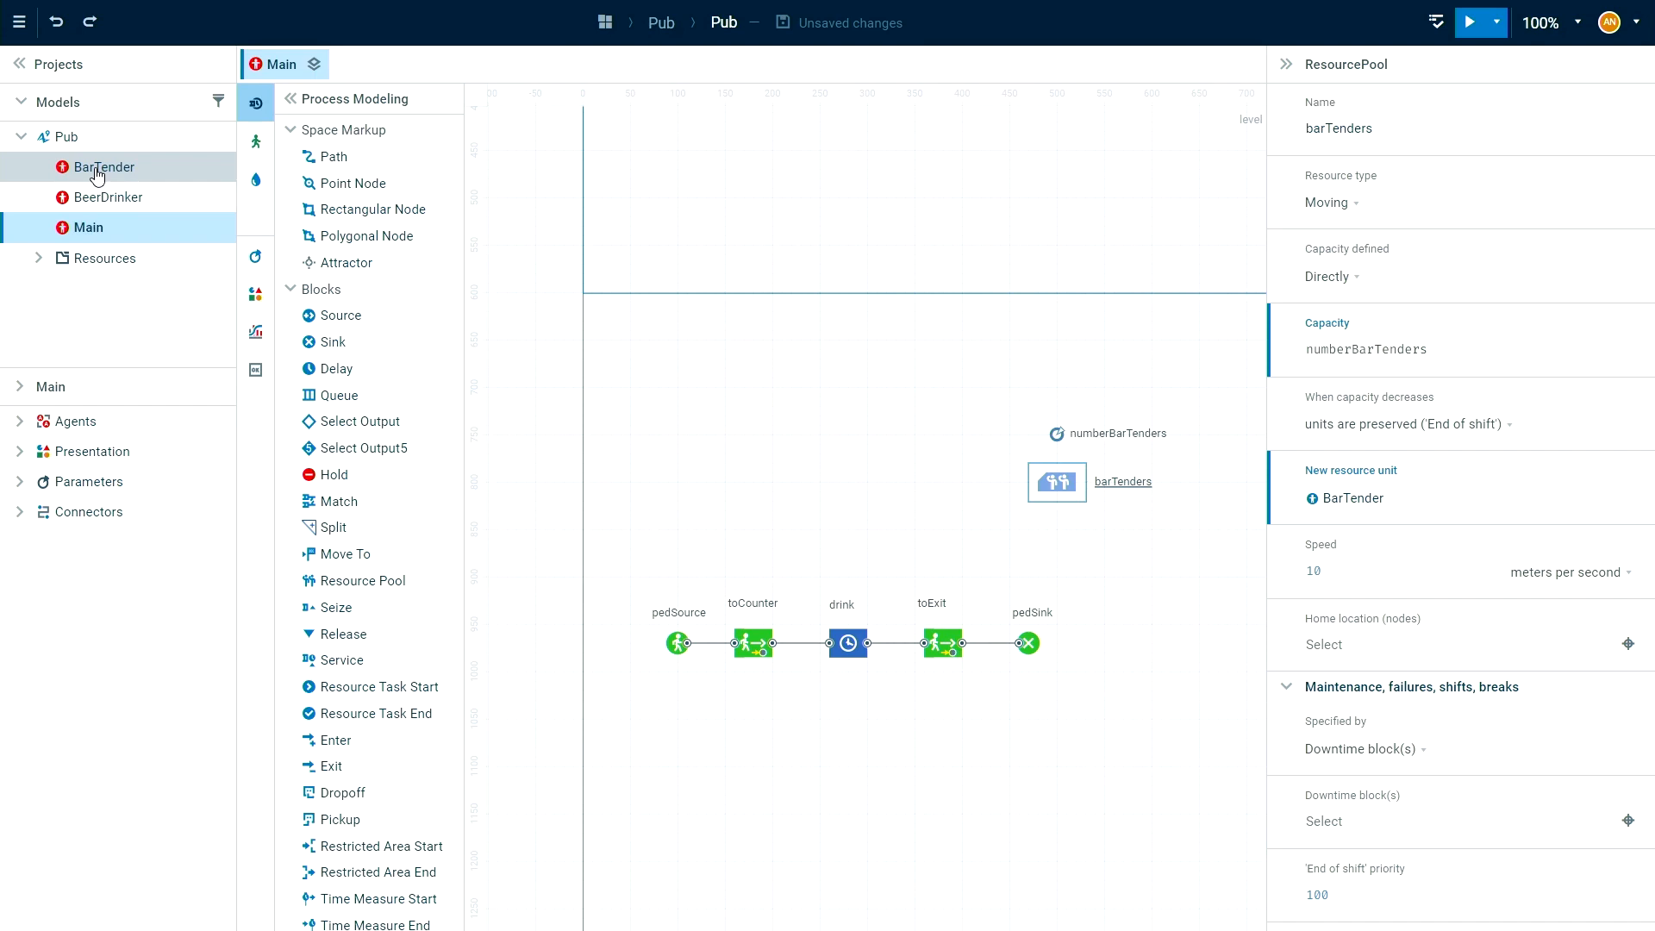
click(53, 65)
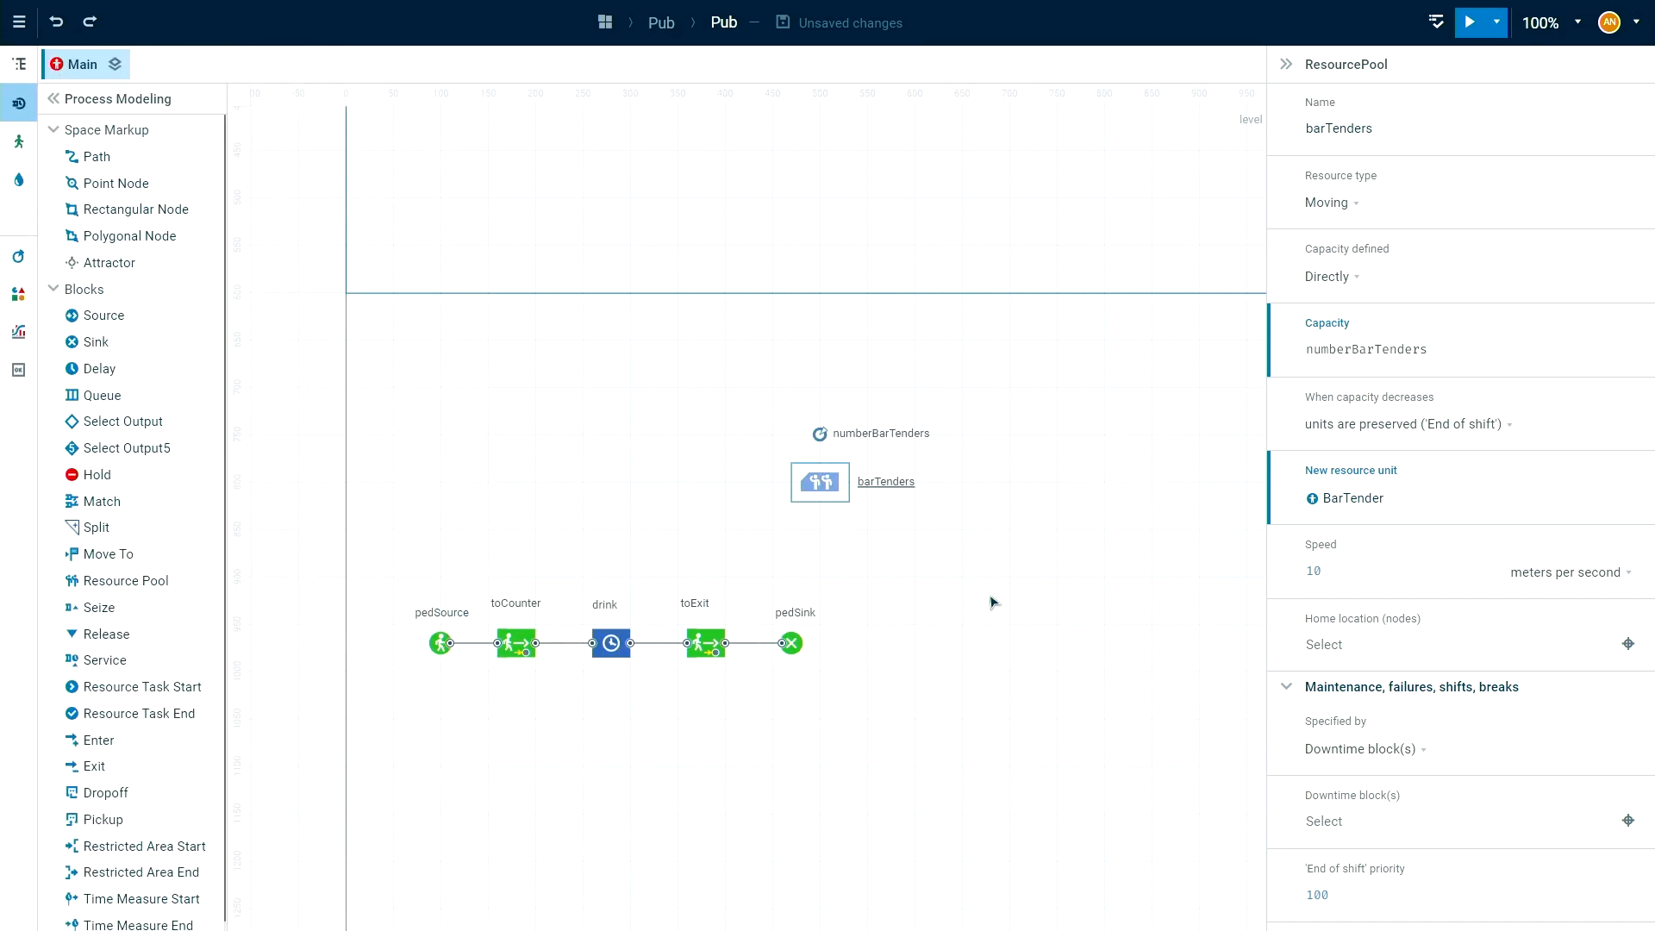
Set the speed of the barTenders resource pool to 5 kilometers per hour.
click(1344, 572)
double_click(1321, 571)
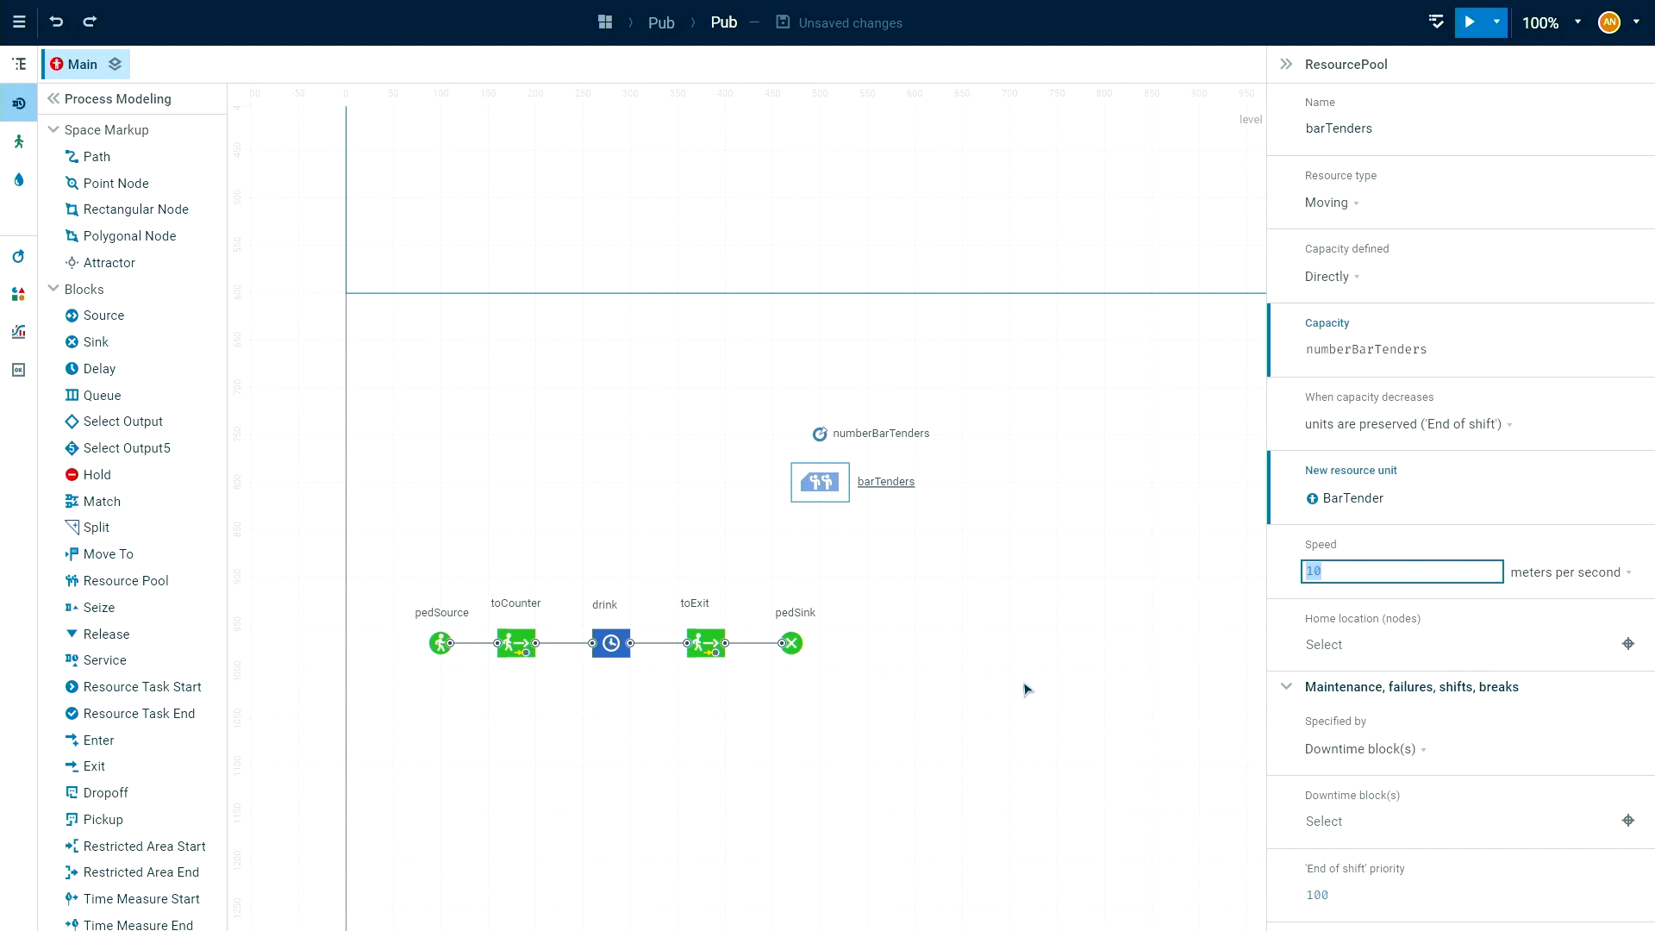
text(5)
click(1555, 586)
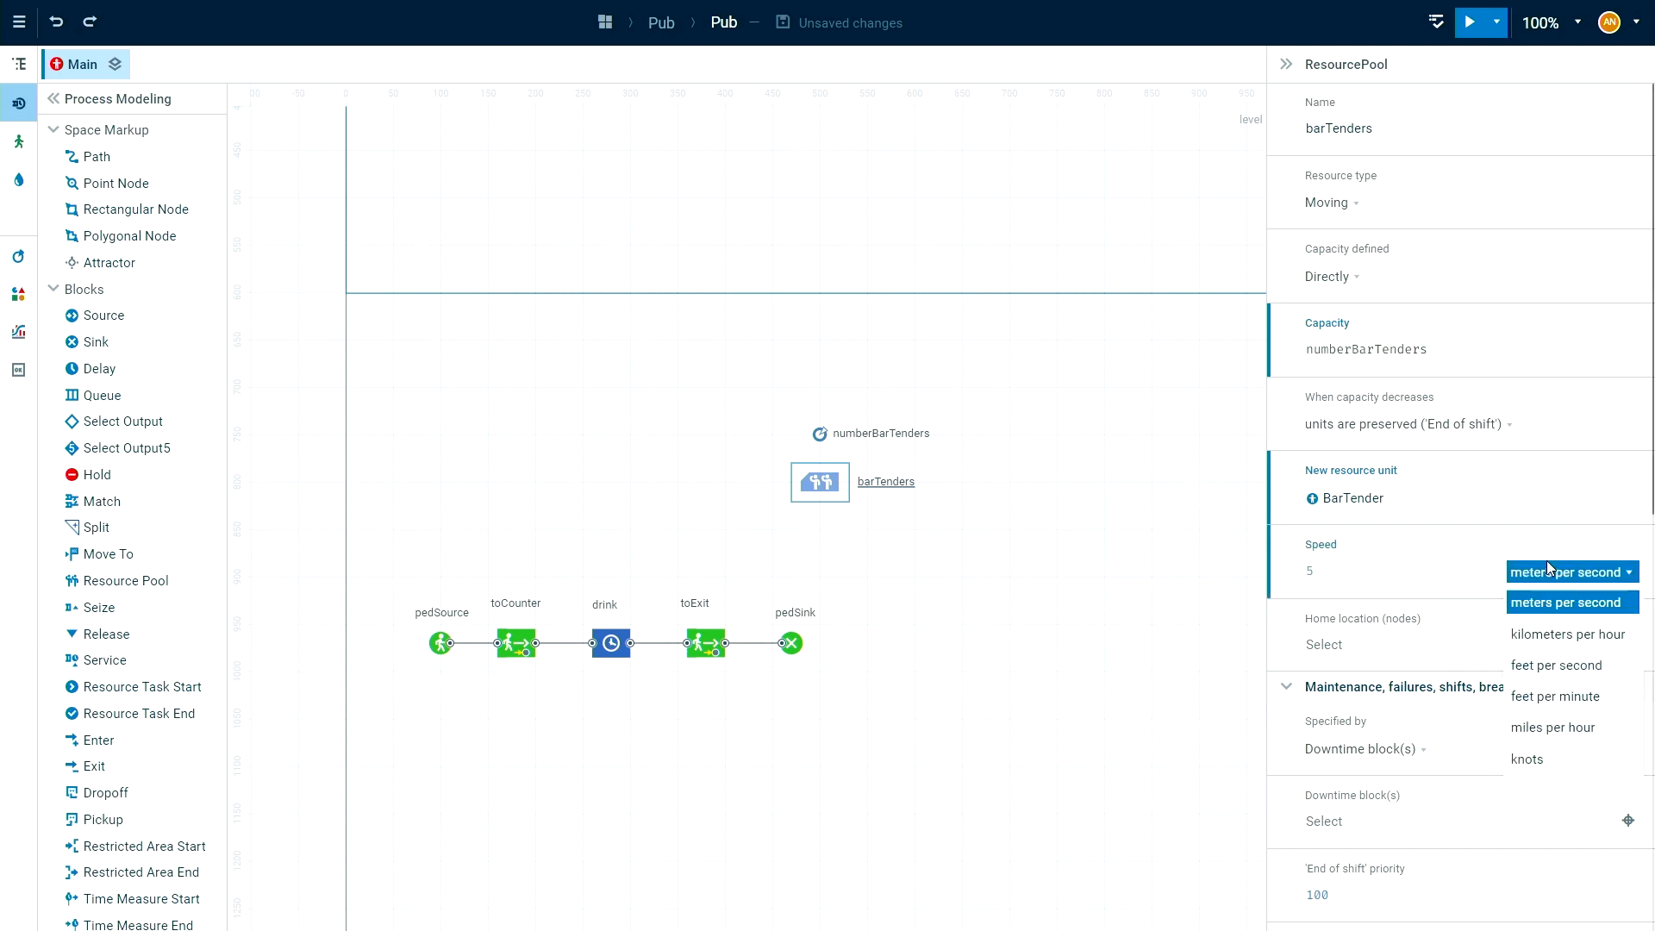
click(1564, 634)
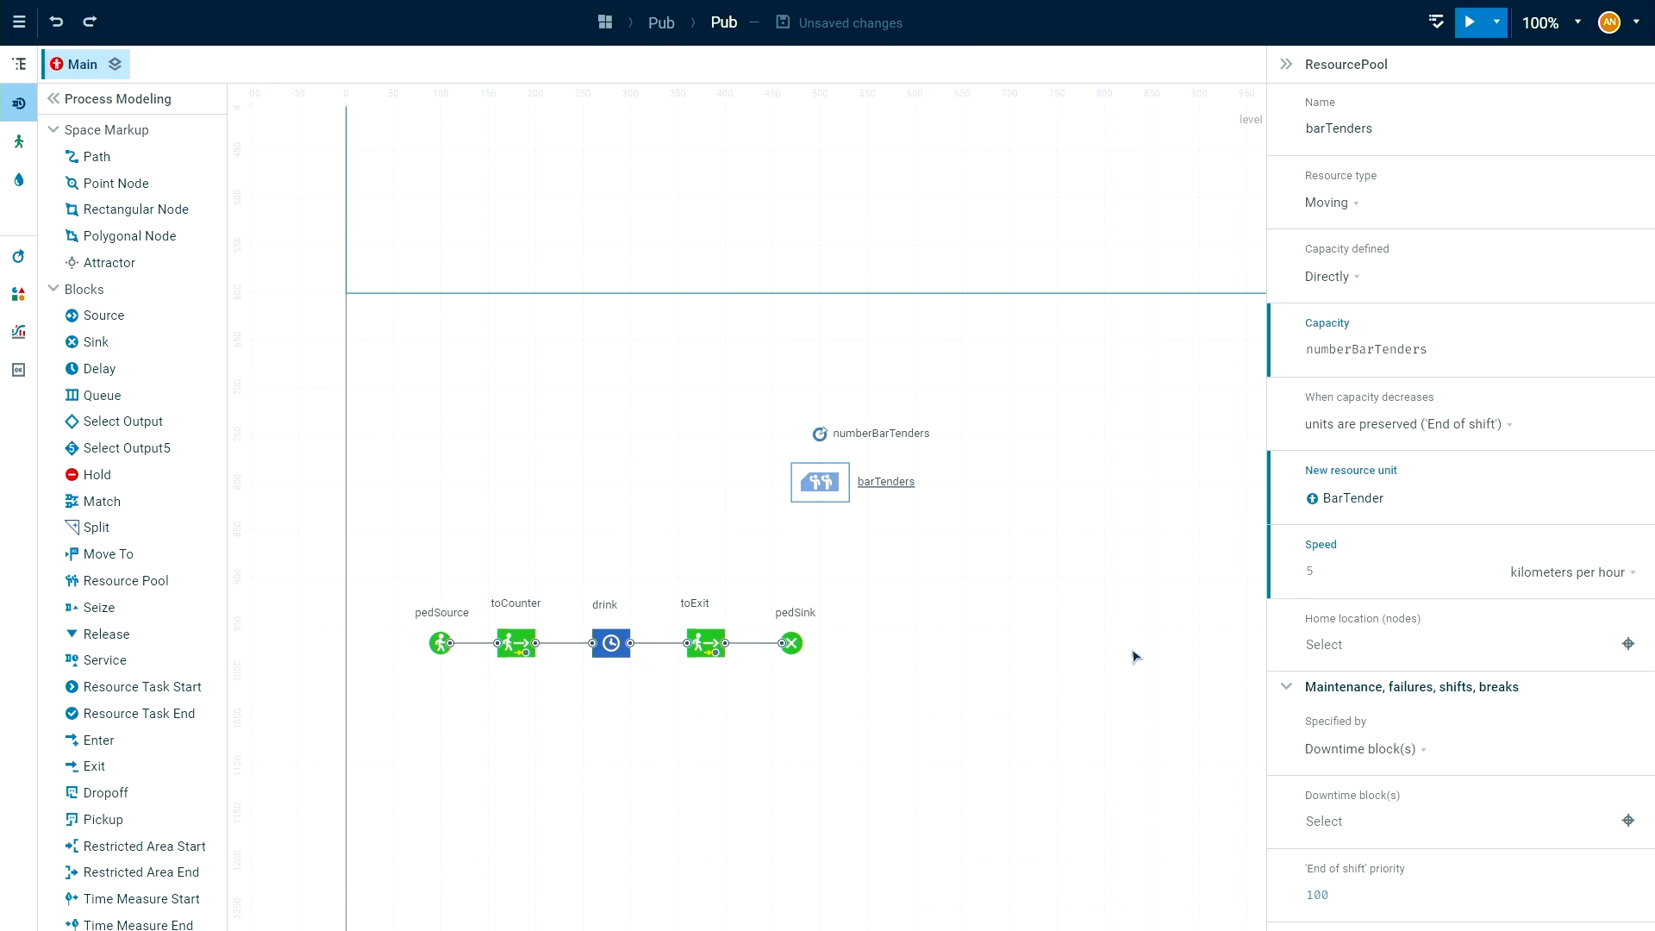
Set the home location of the barTenders resource pool to nodeBarTenders.
click(1384, 646)
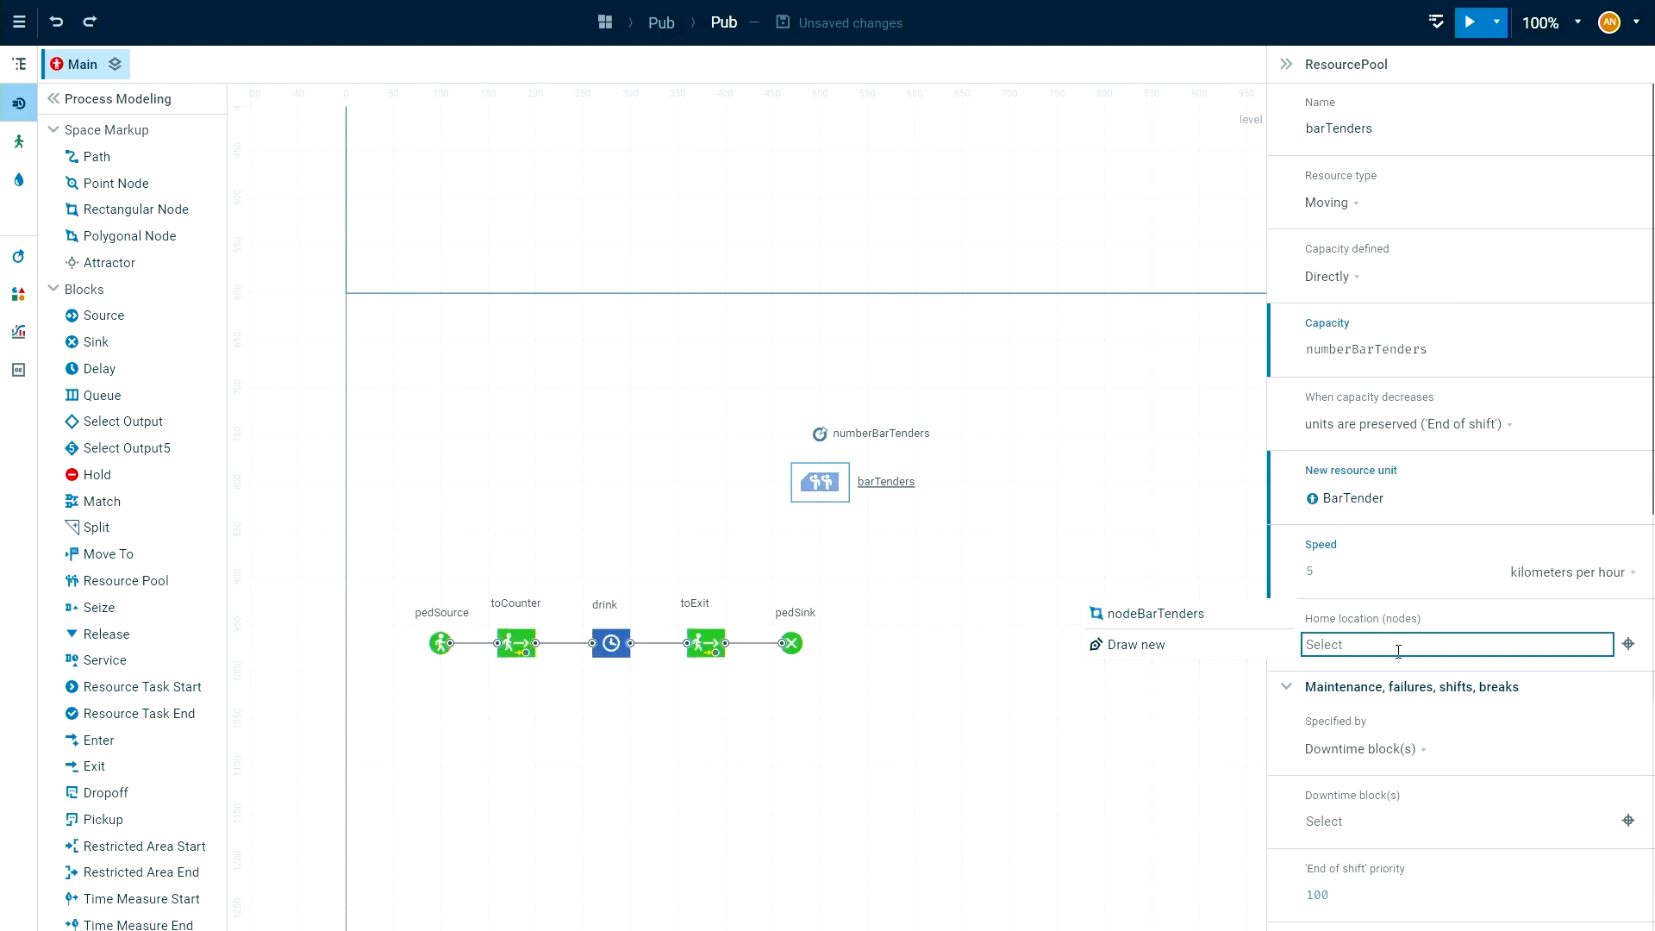
click(1242, 618)
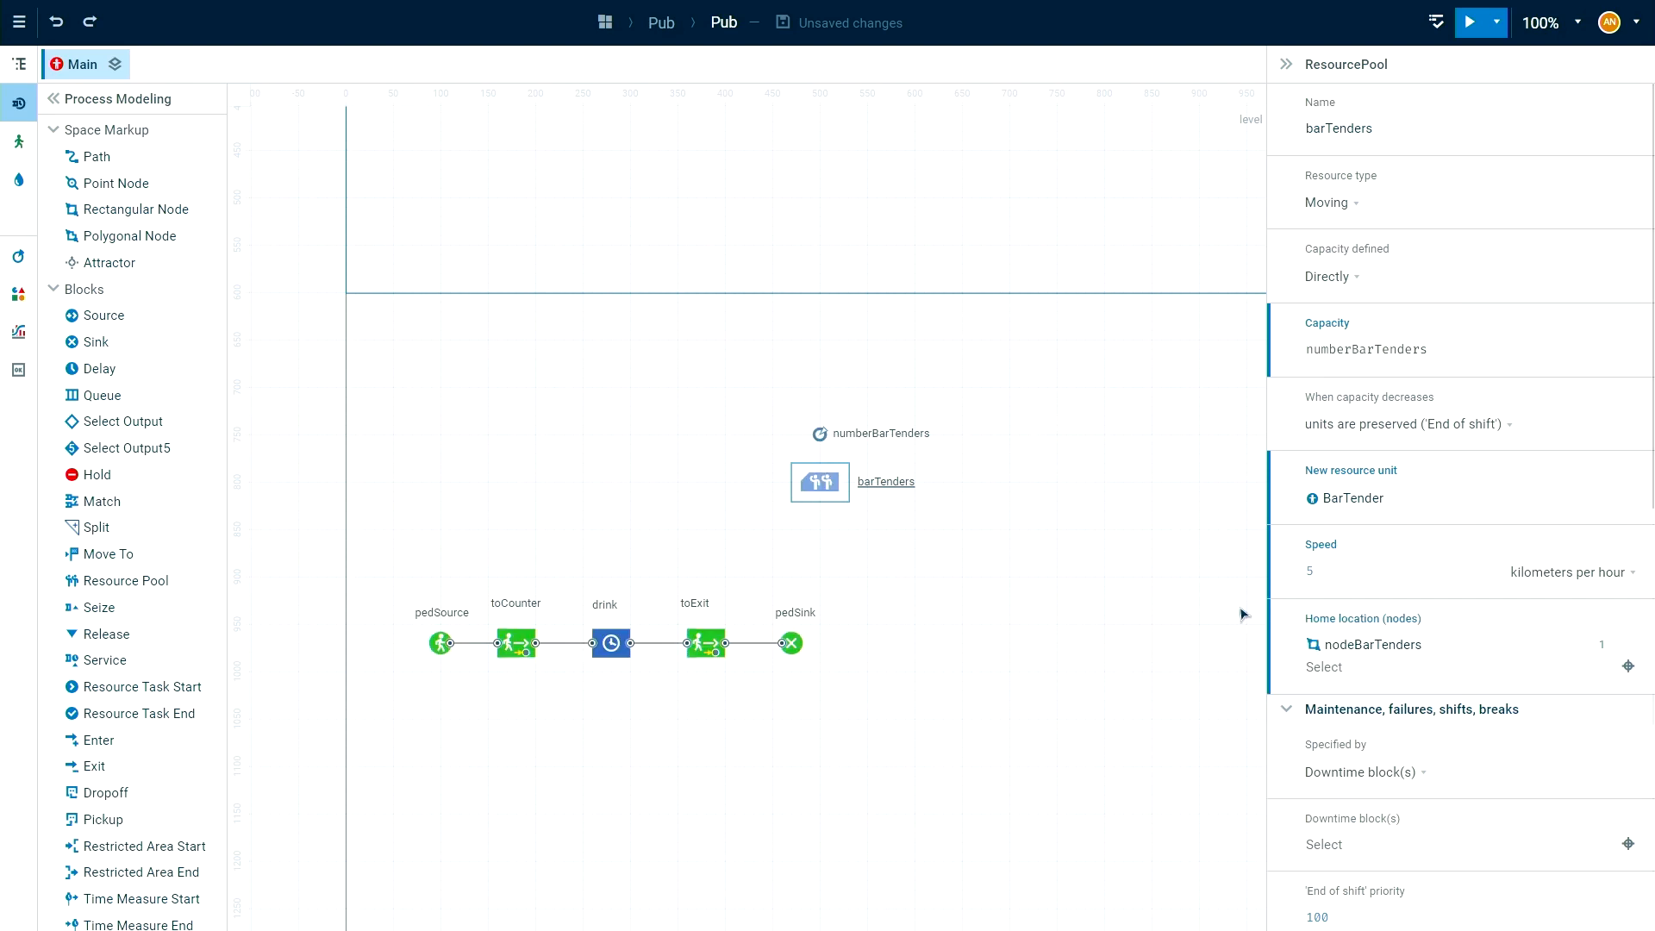
click(983, 660)
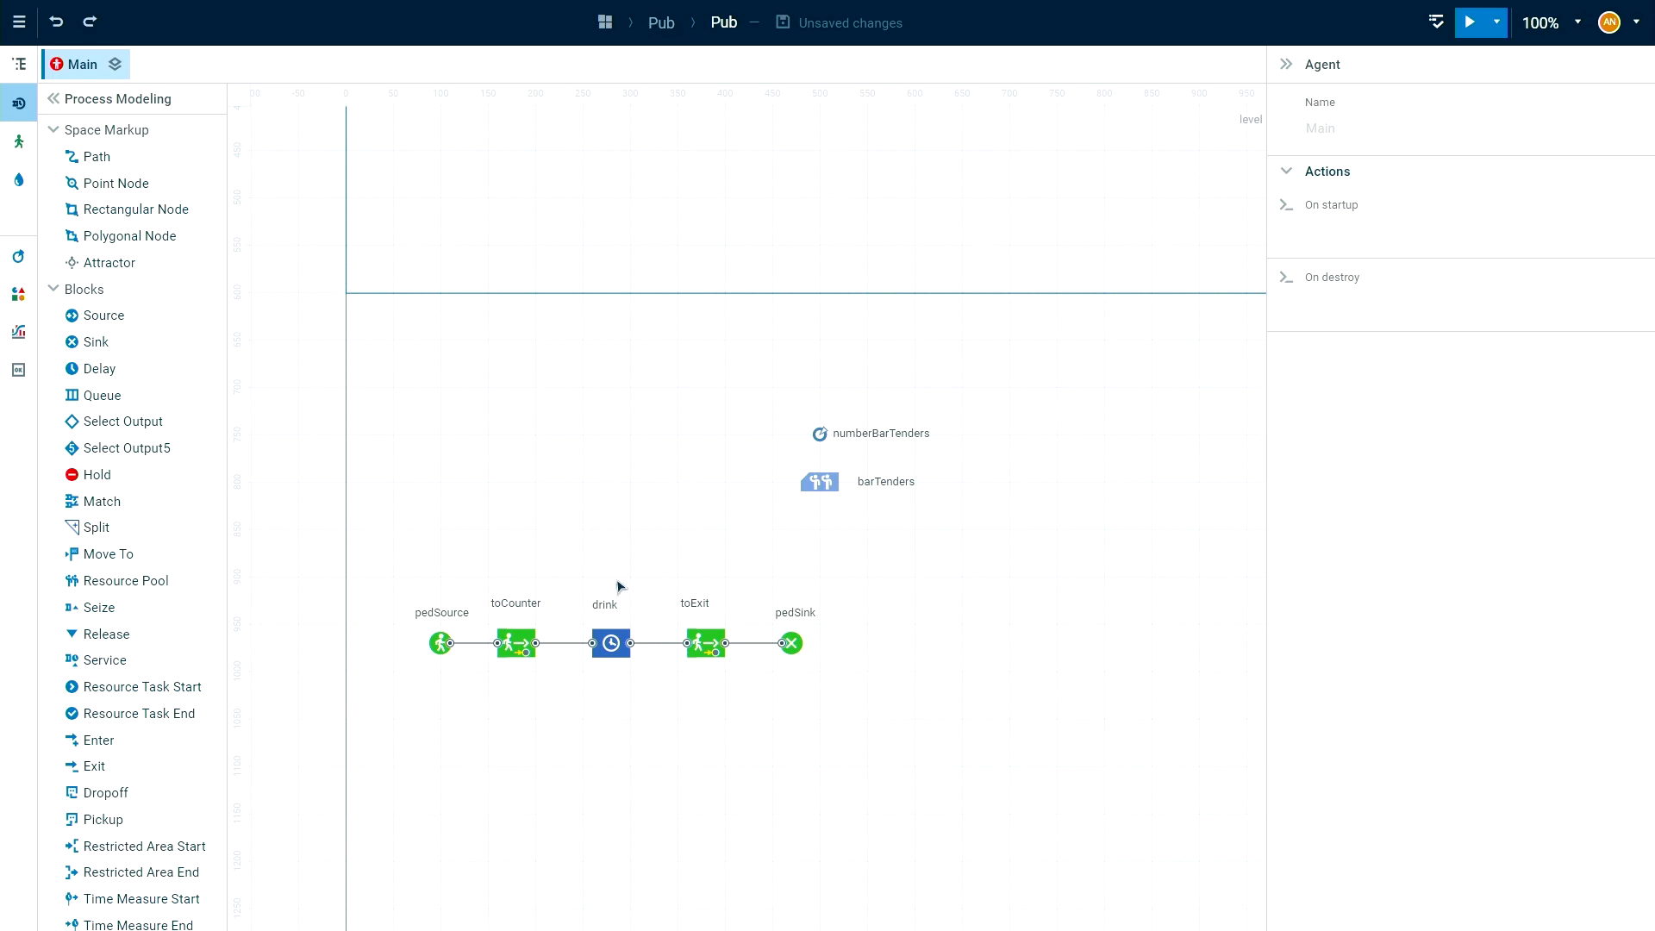
Shift the drink, toExit and pedSink blocks together to the right, leaving room after toCounter for three more blocks.
drag(559, 550, 1023, 771)
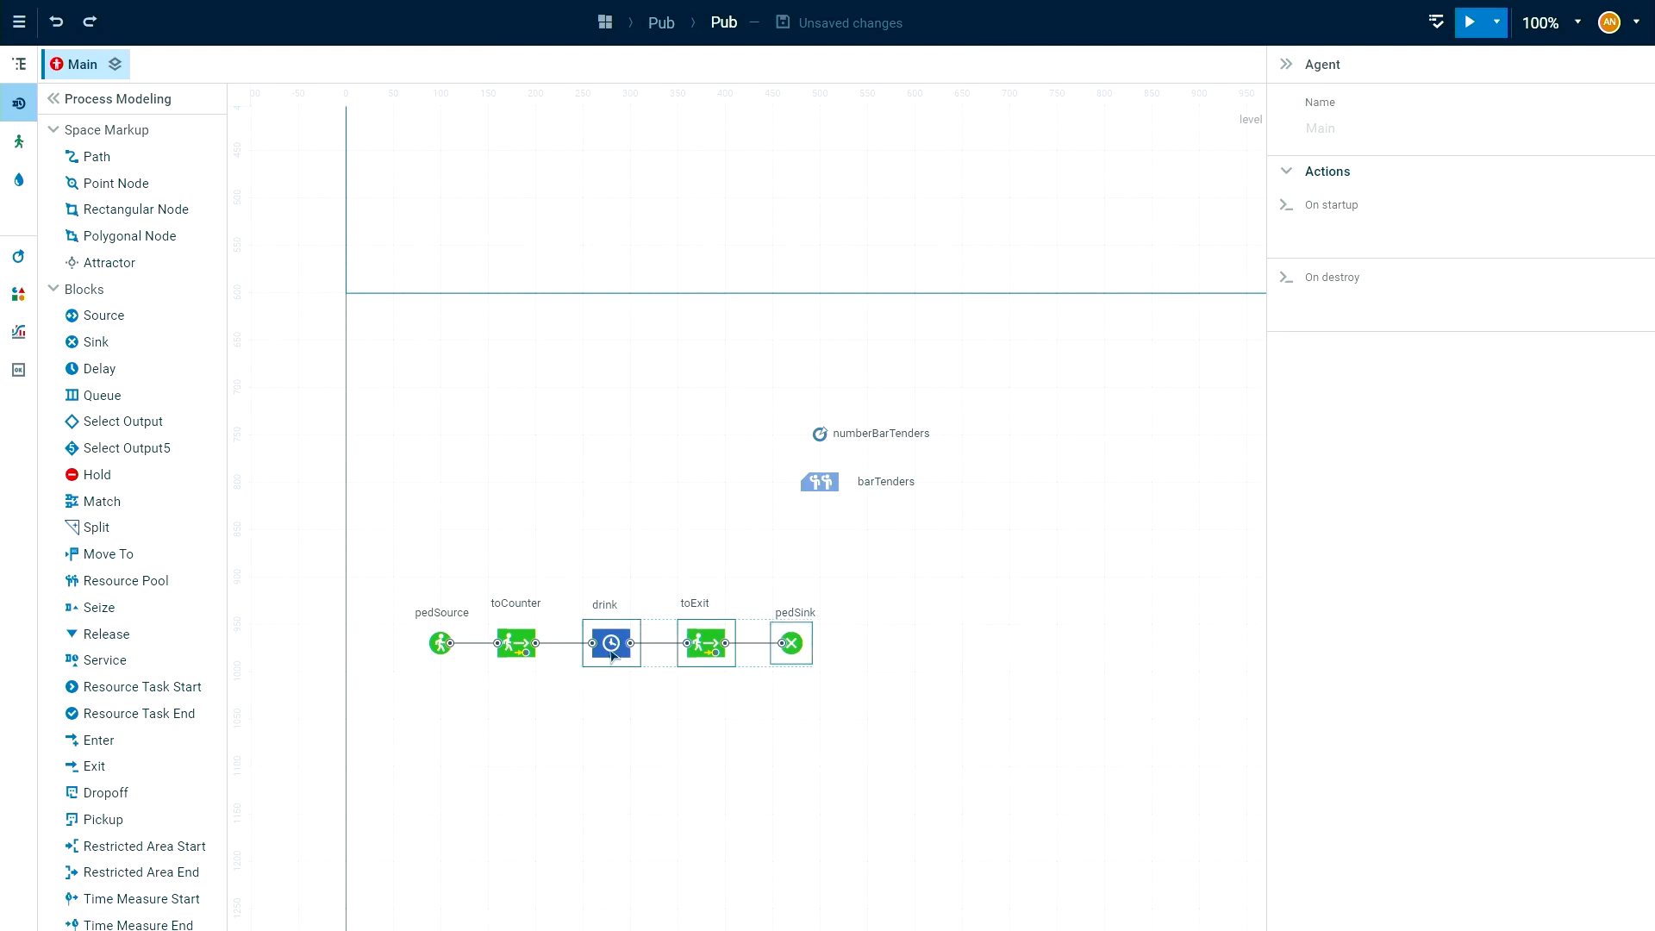
drag(612, 653, 892, 649)
click(921, 742)
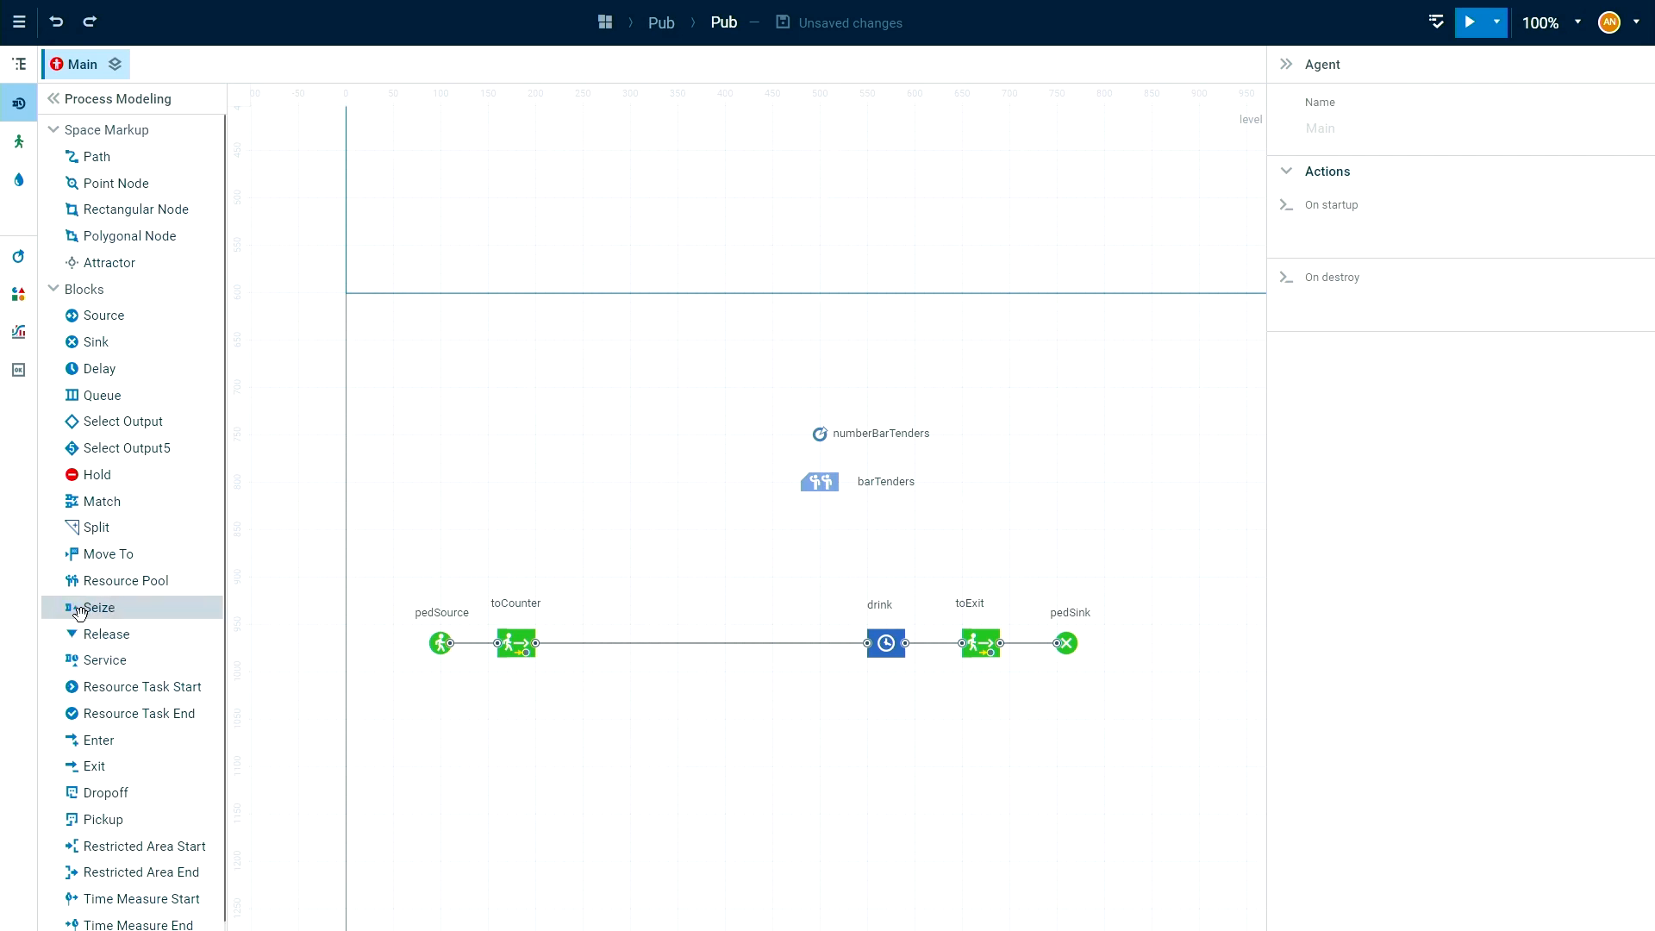
Insert a Seize, a Delay and a Release block in that order into the connection between toCounter and drink.
drag(78, 610, 582, 636)
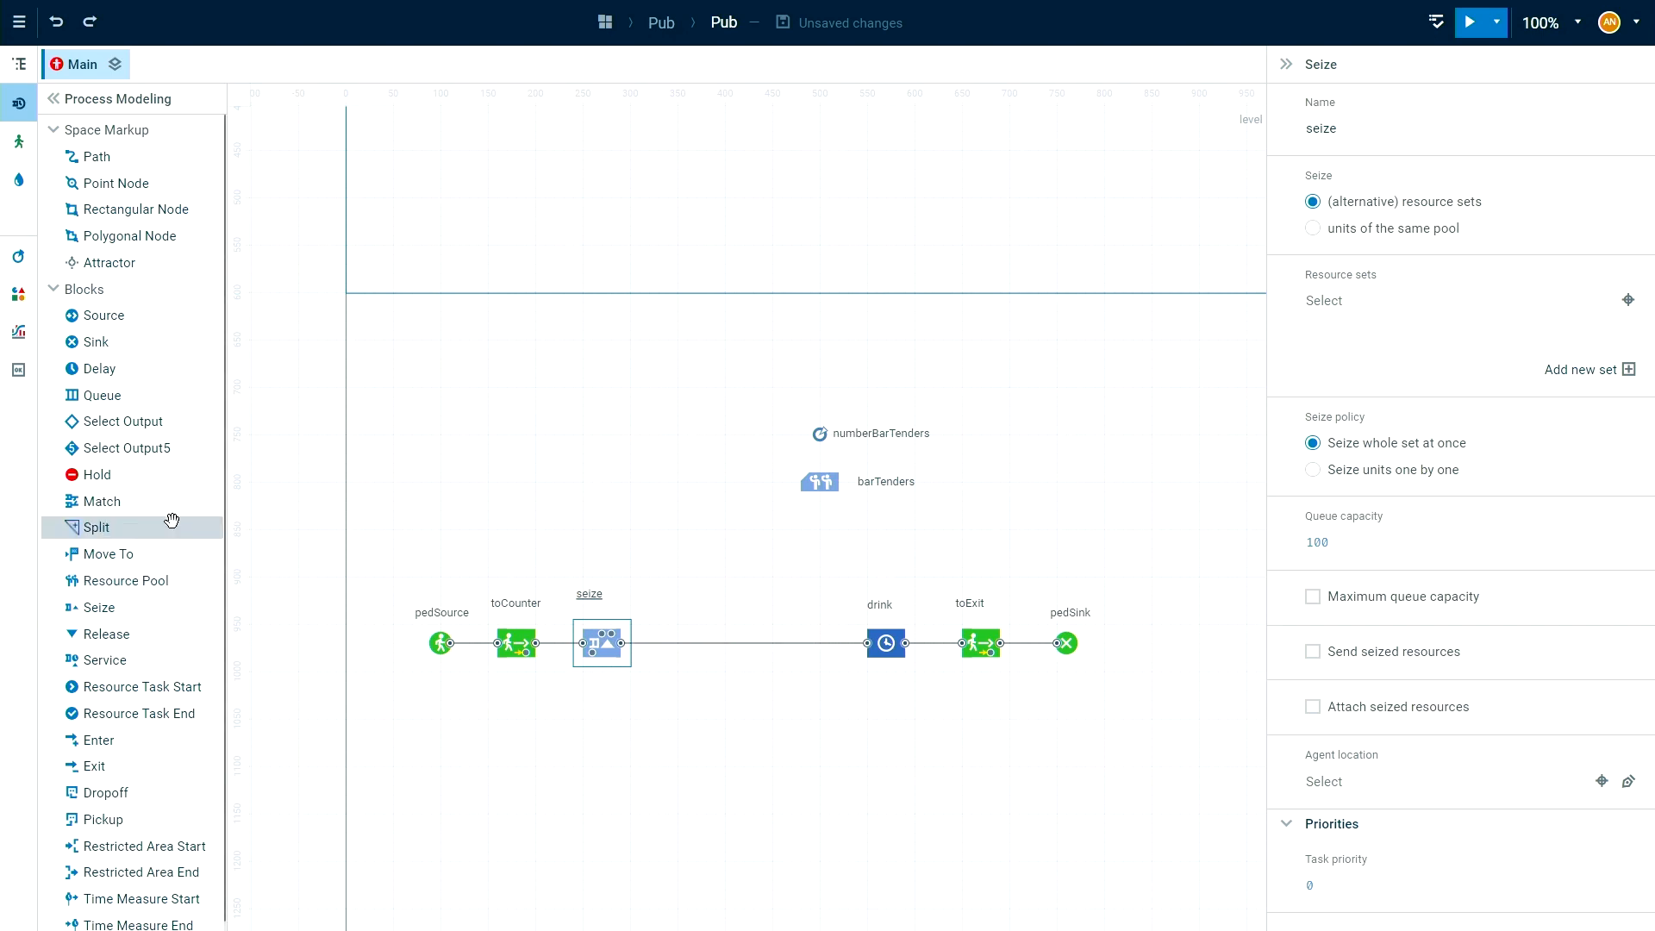
drag(78, 369, 682, 628)
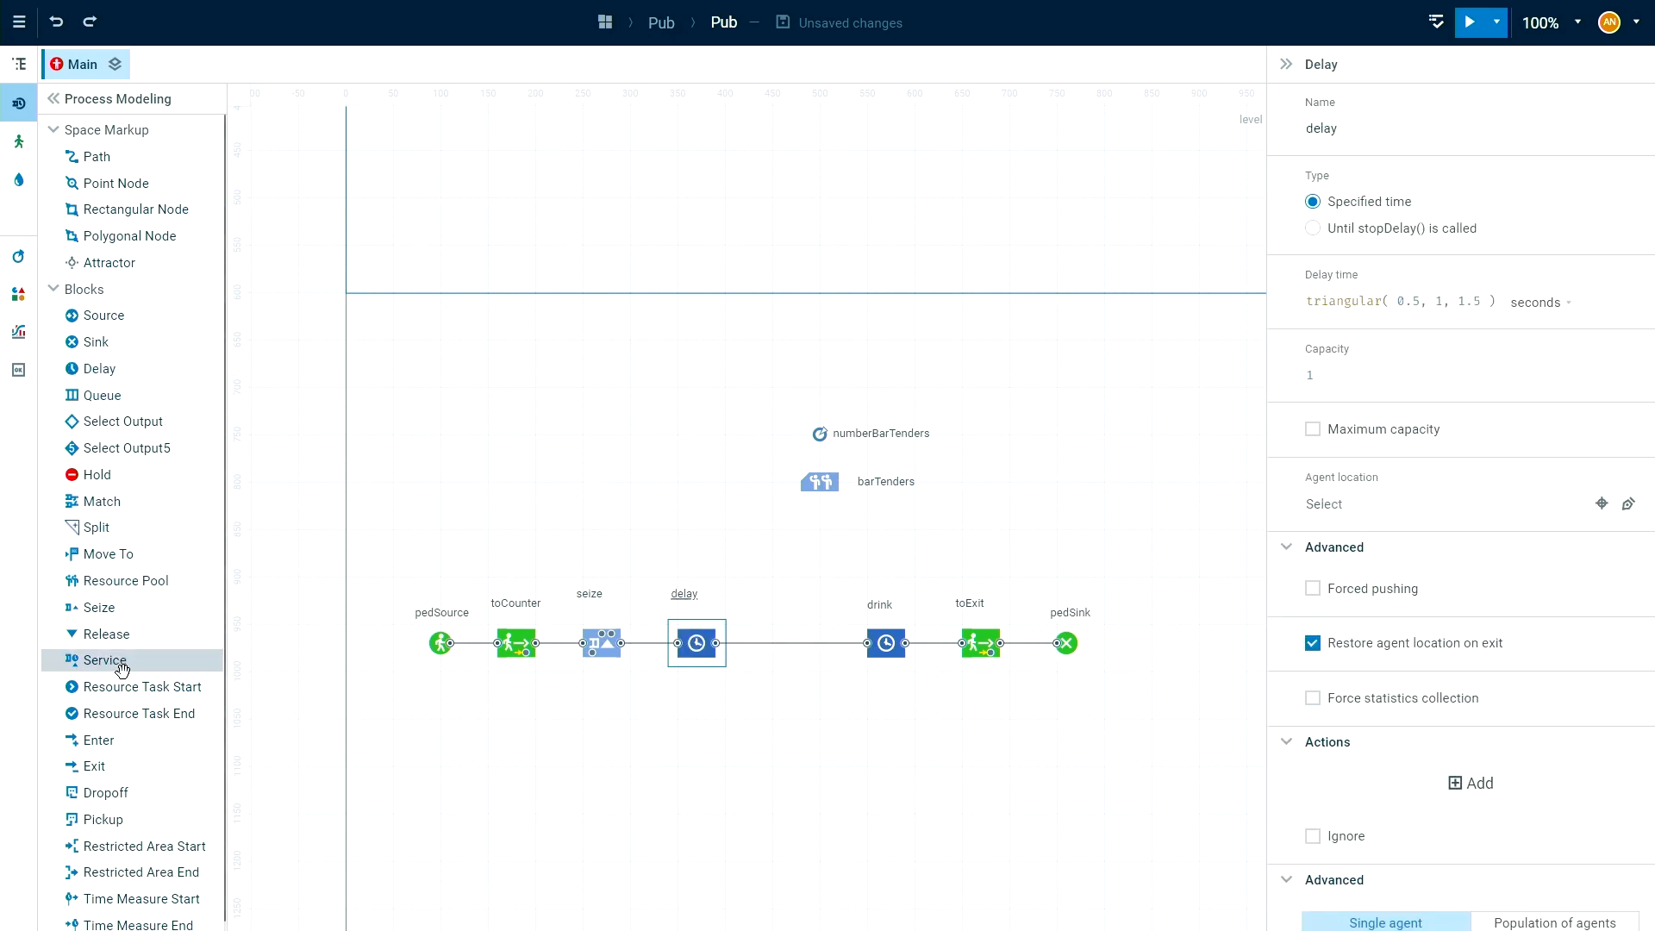
drag(79, 635, 786, 629)
click(787, 749)
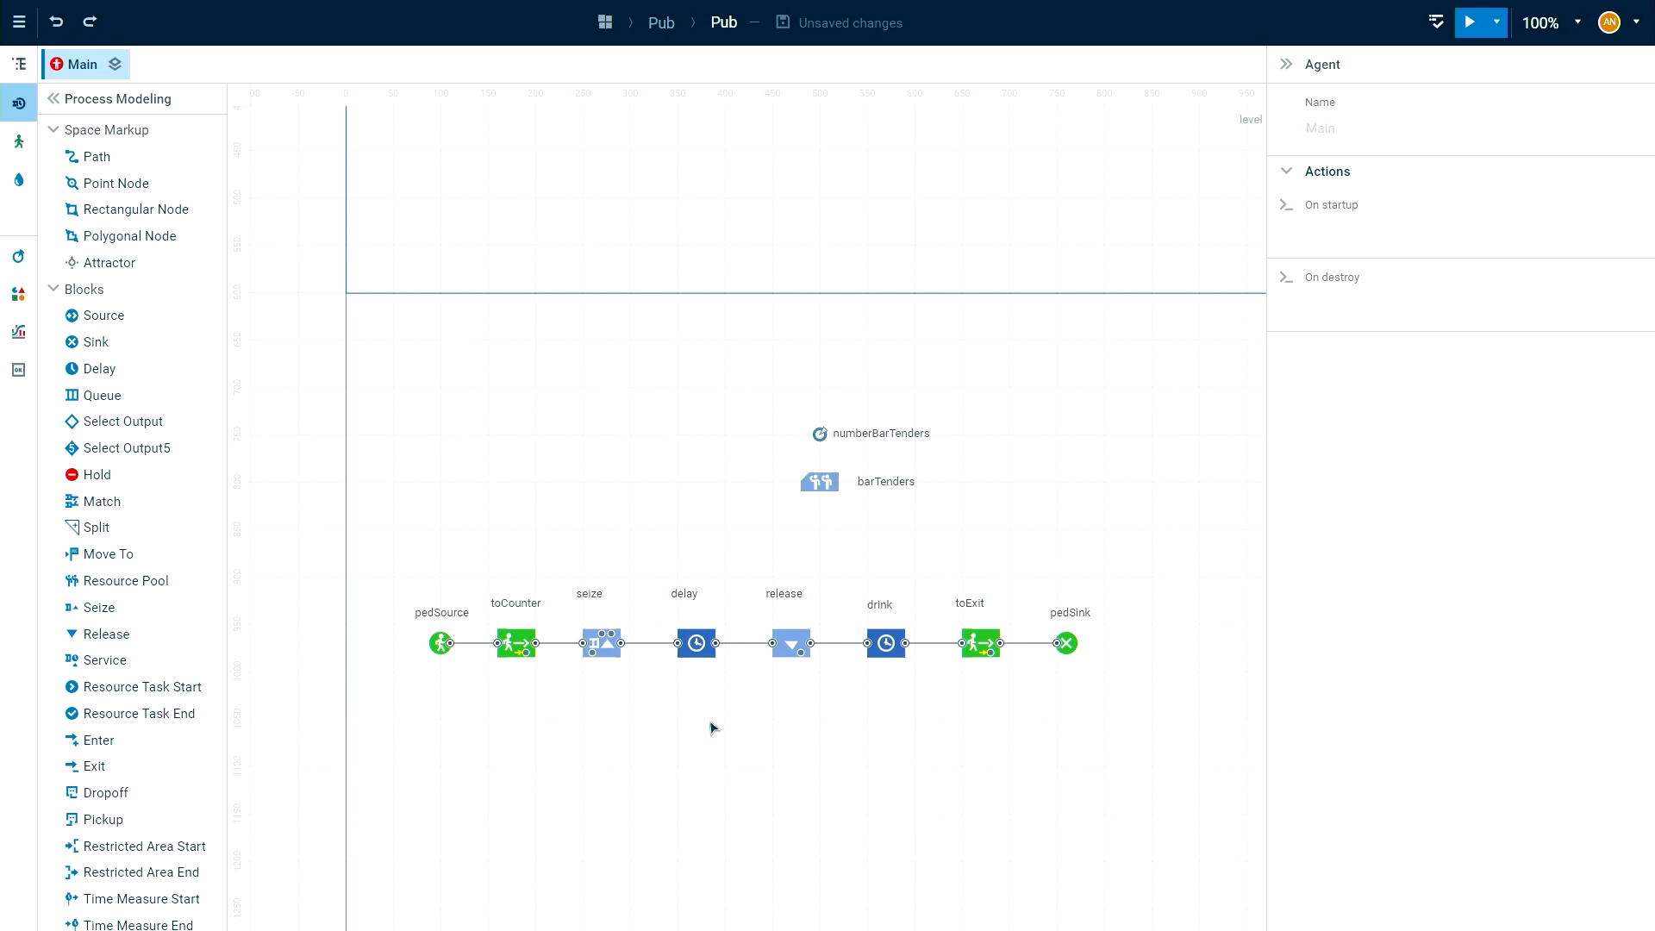
Rename the Seize block as seizeBT and the Release block as releaseBT.
click(612, 655)
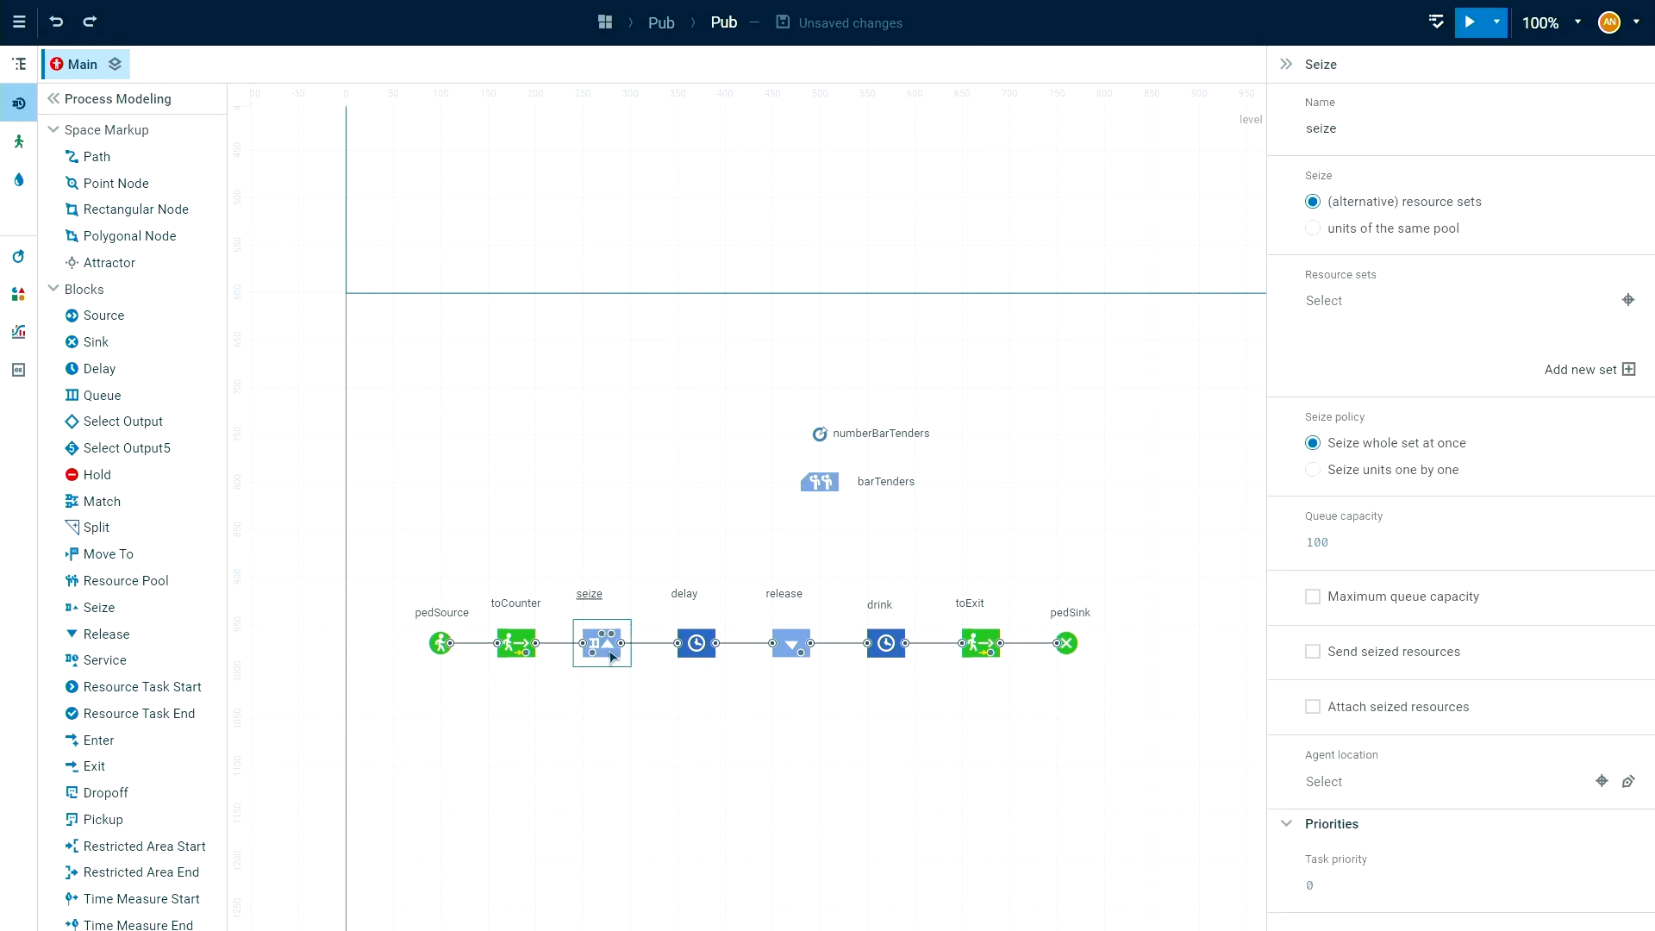
double_click(597, 594)
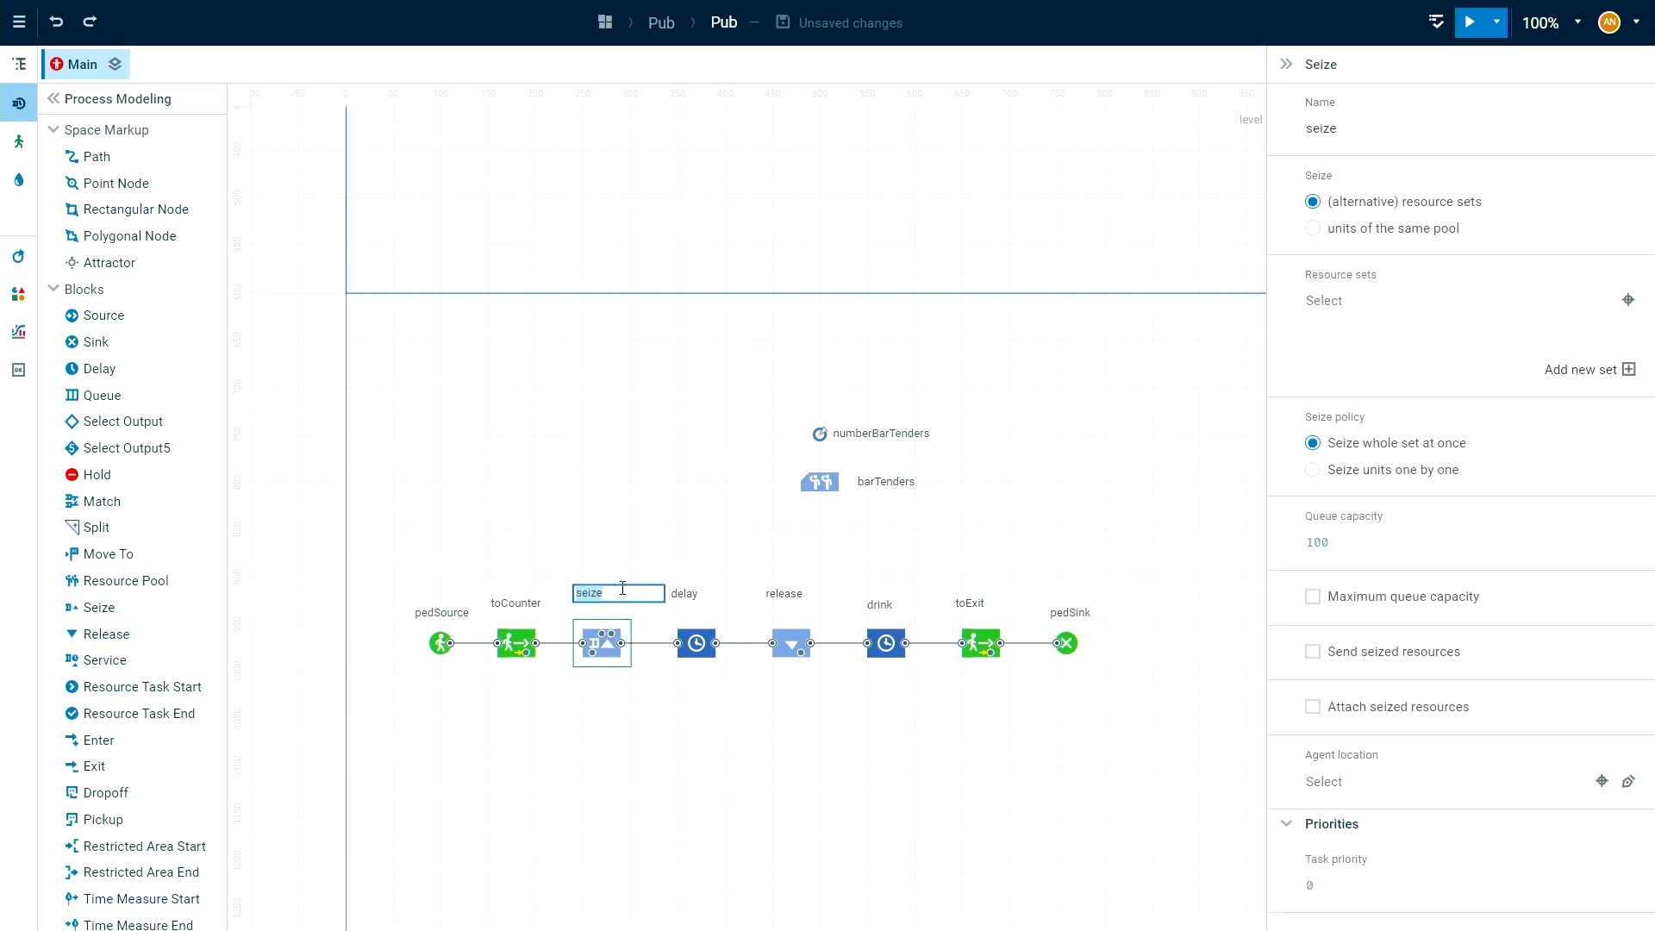
key(End)
key(Return)
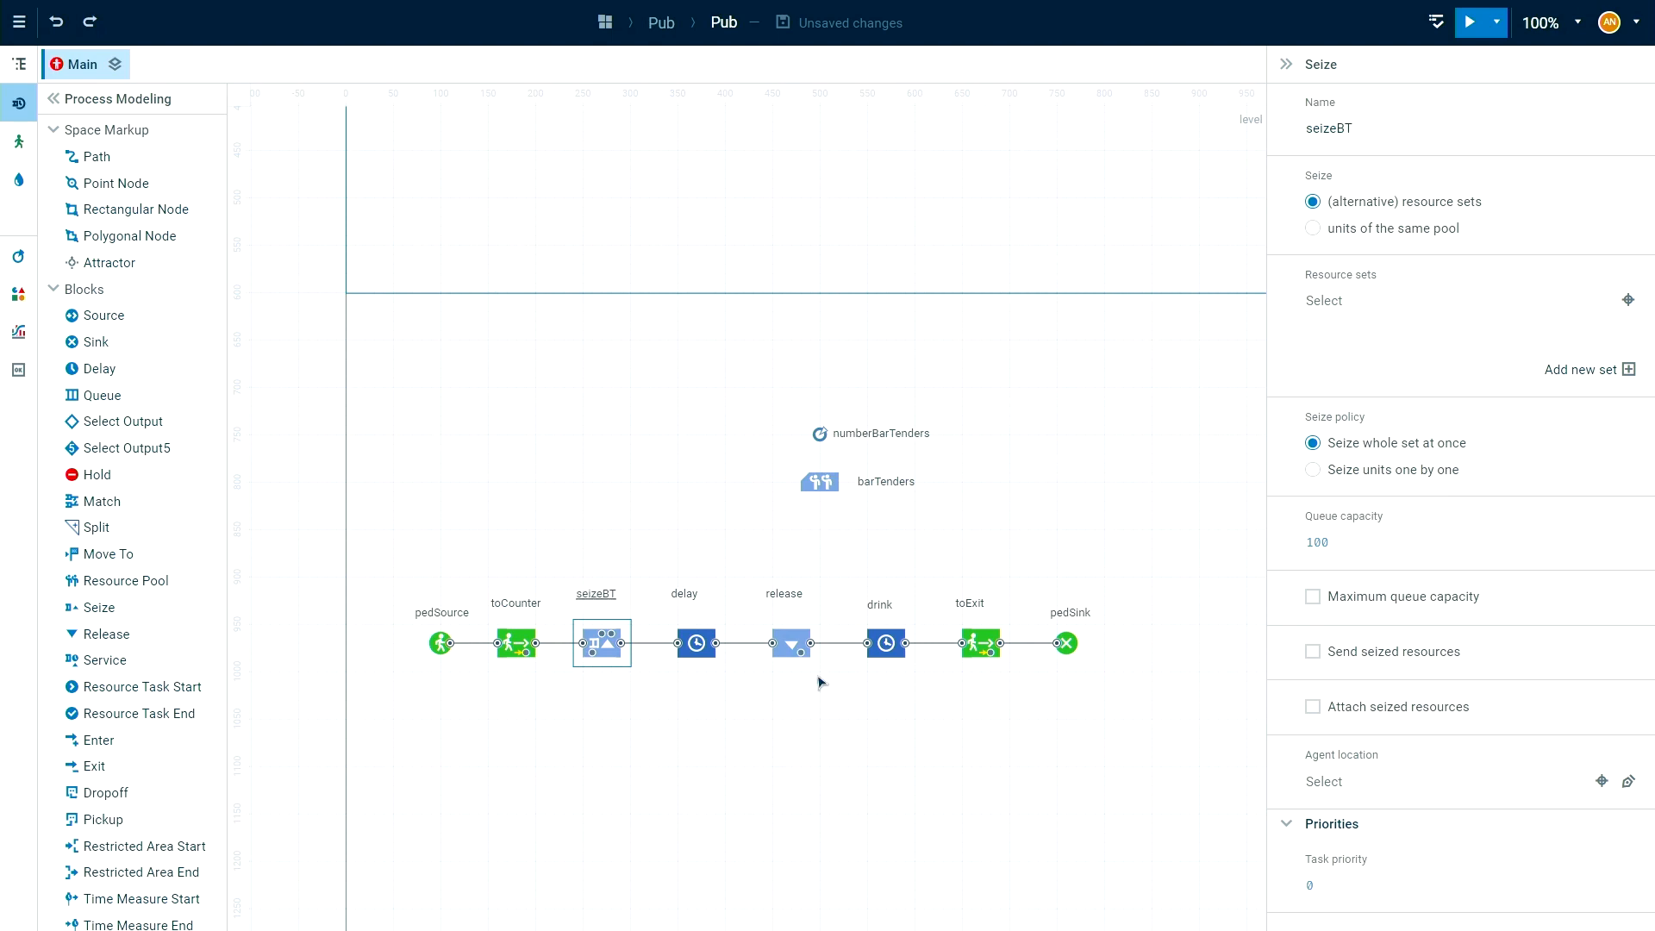
click(796, 652)
double_click(788, 594)
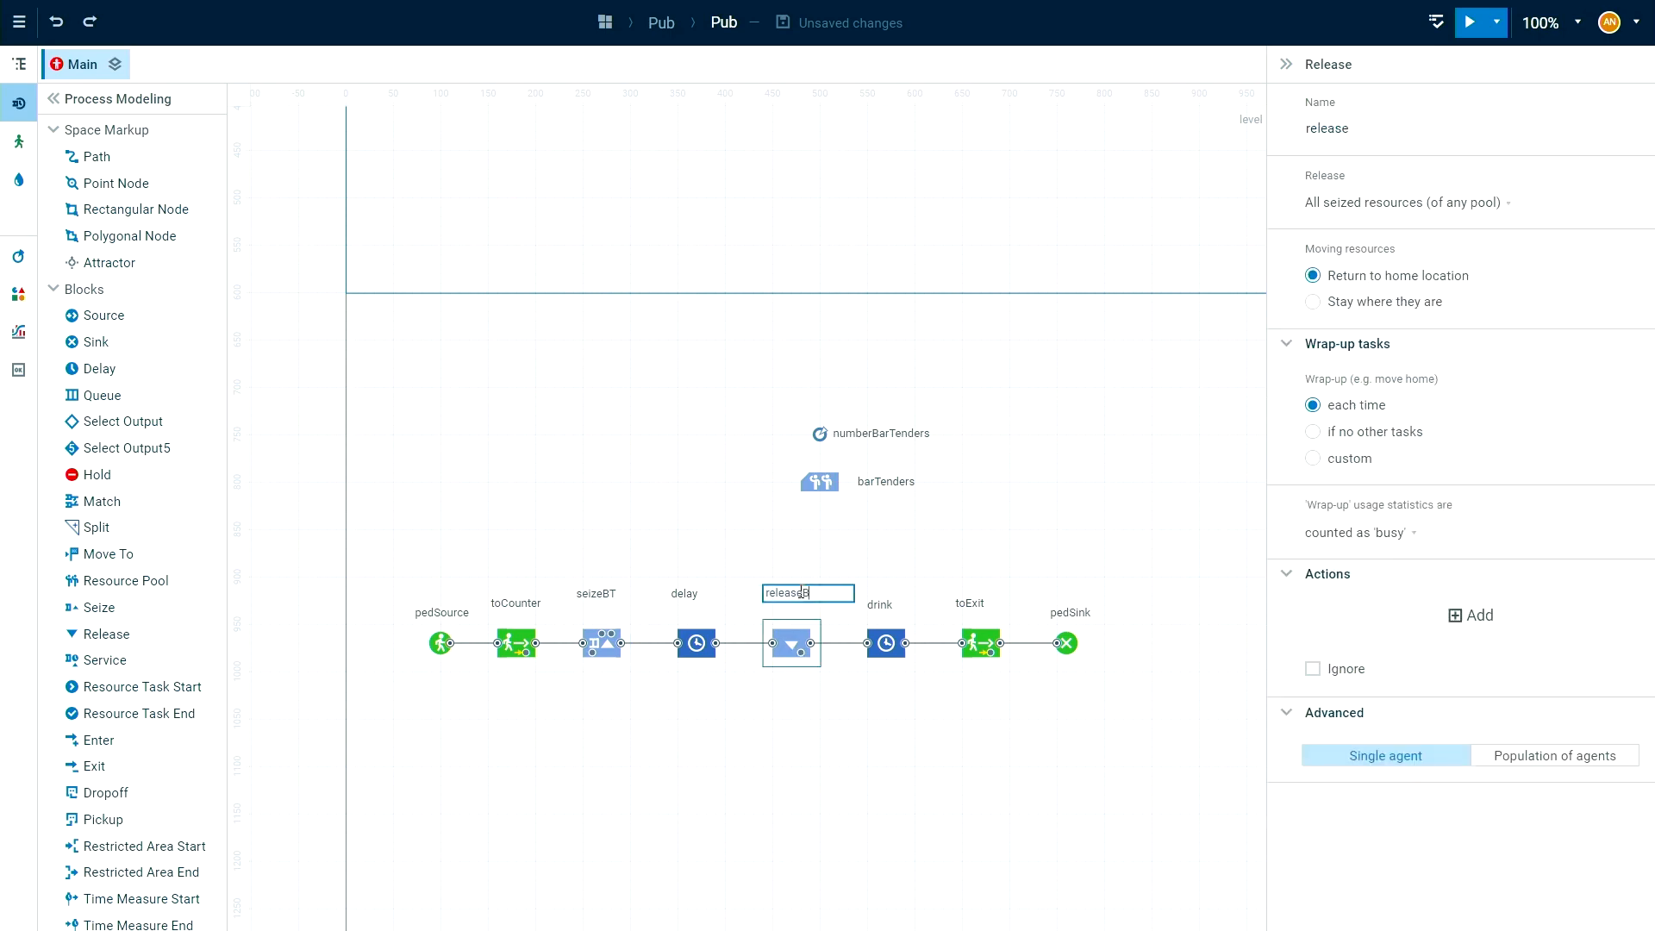
click(780, 745)
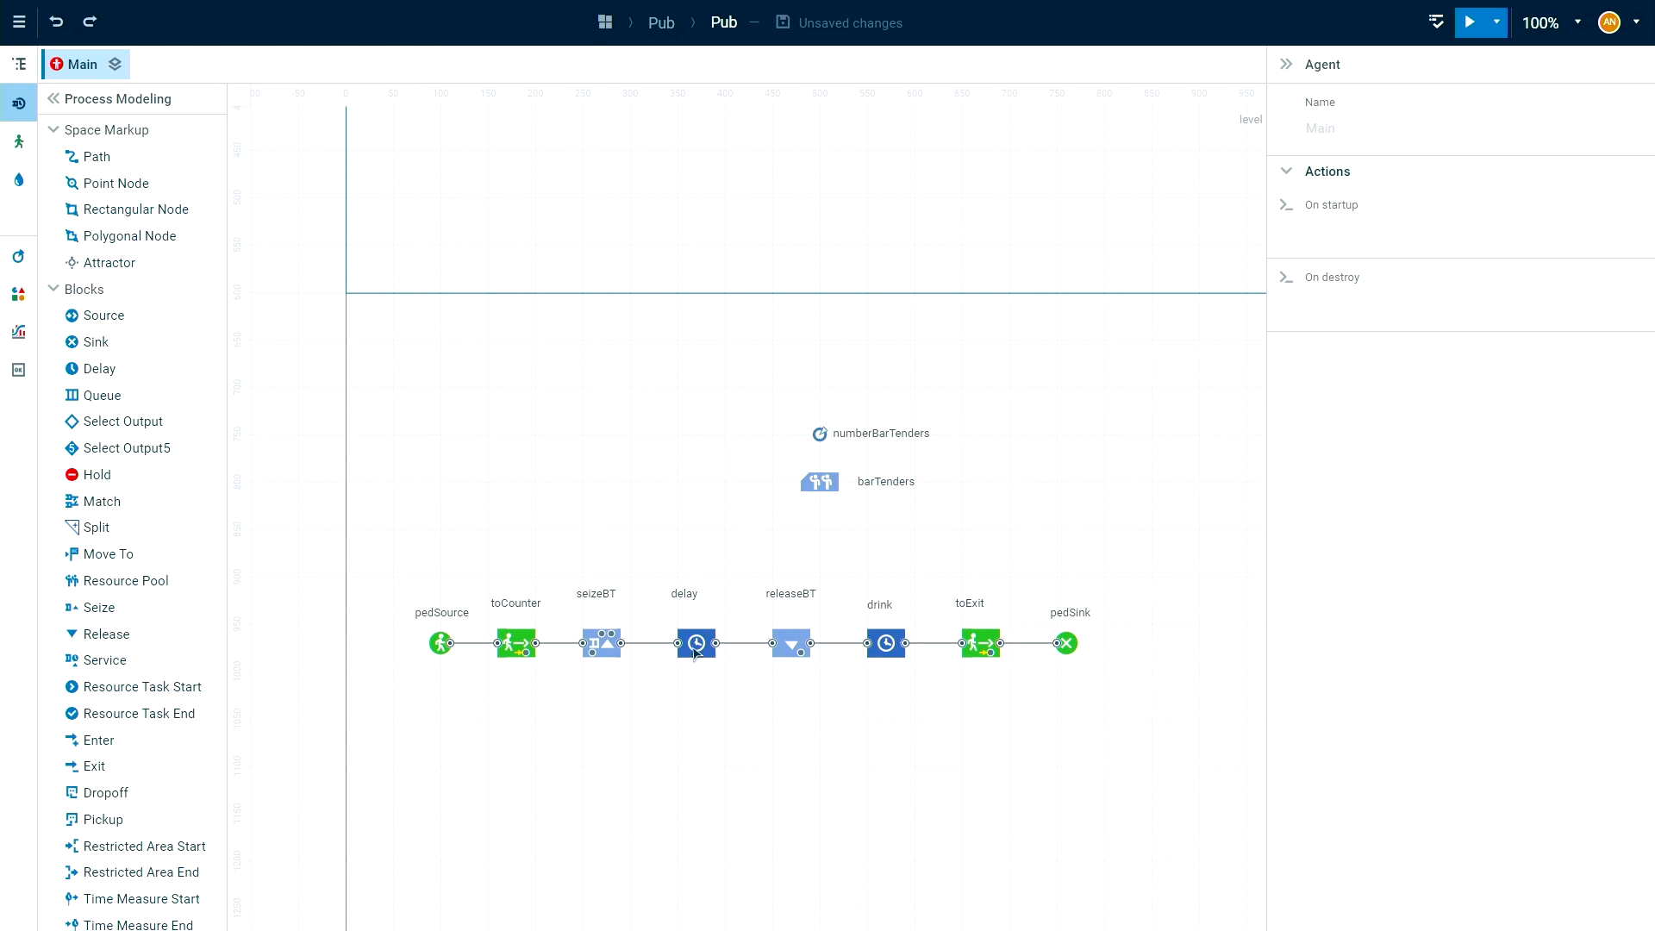
Rename the Delay block between seizeBT and releaseBT as pay.
click(700, 653)
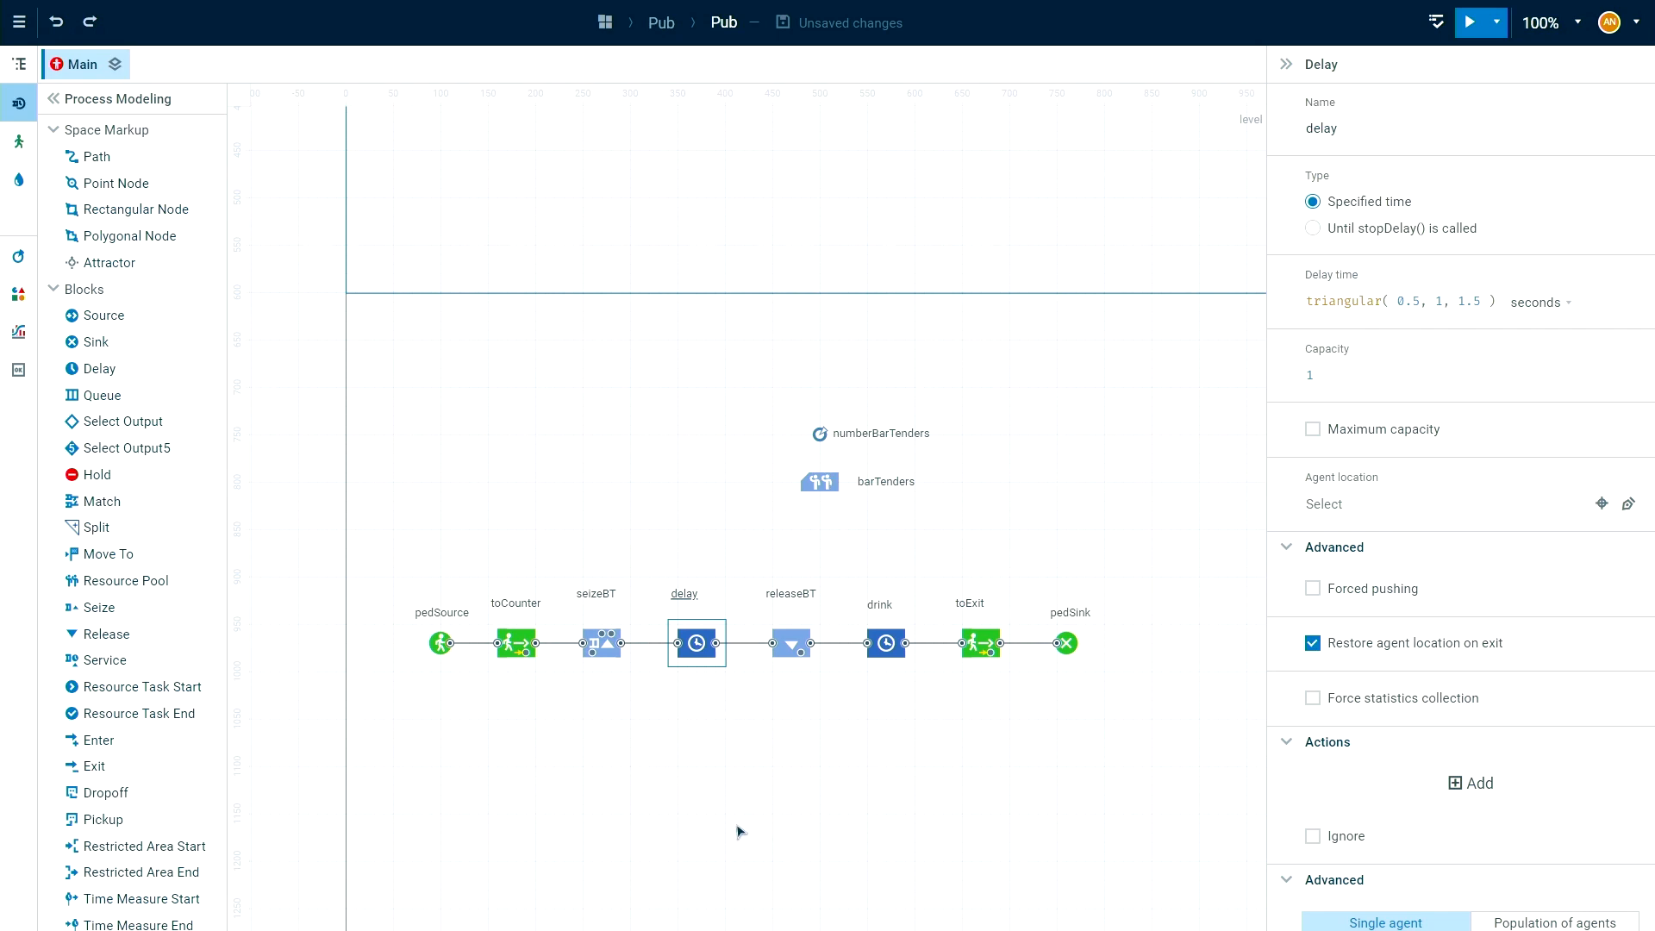
double_click(695, 596)
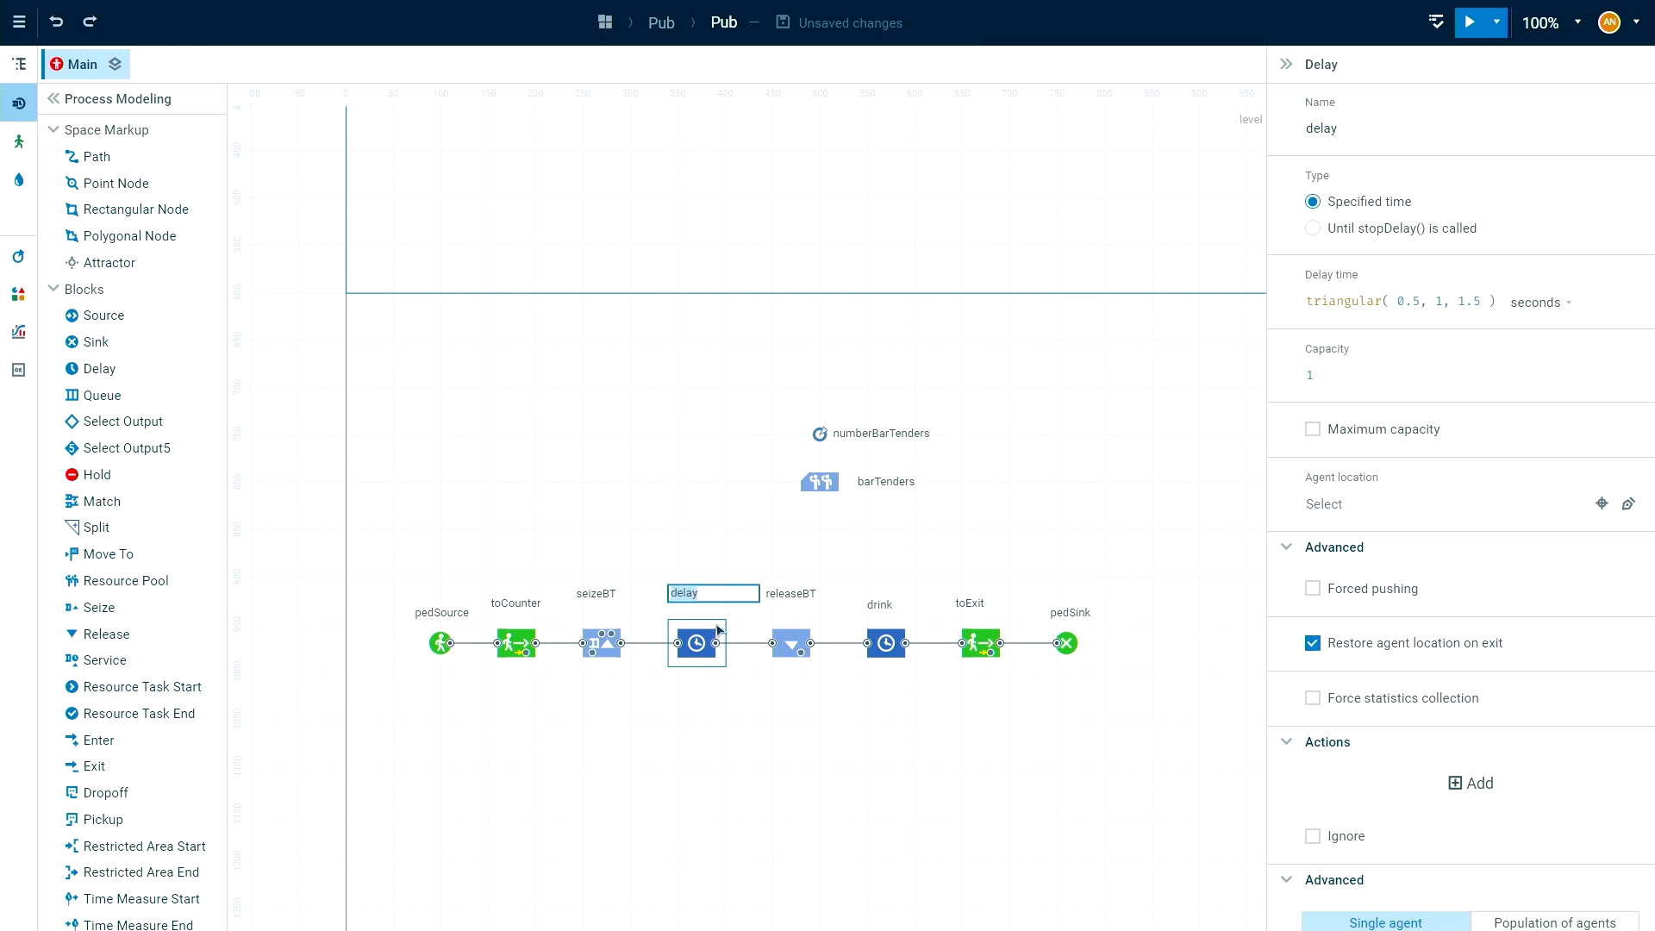
text(pay)
click(748, 791)
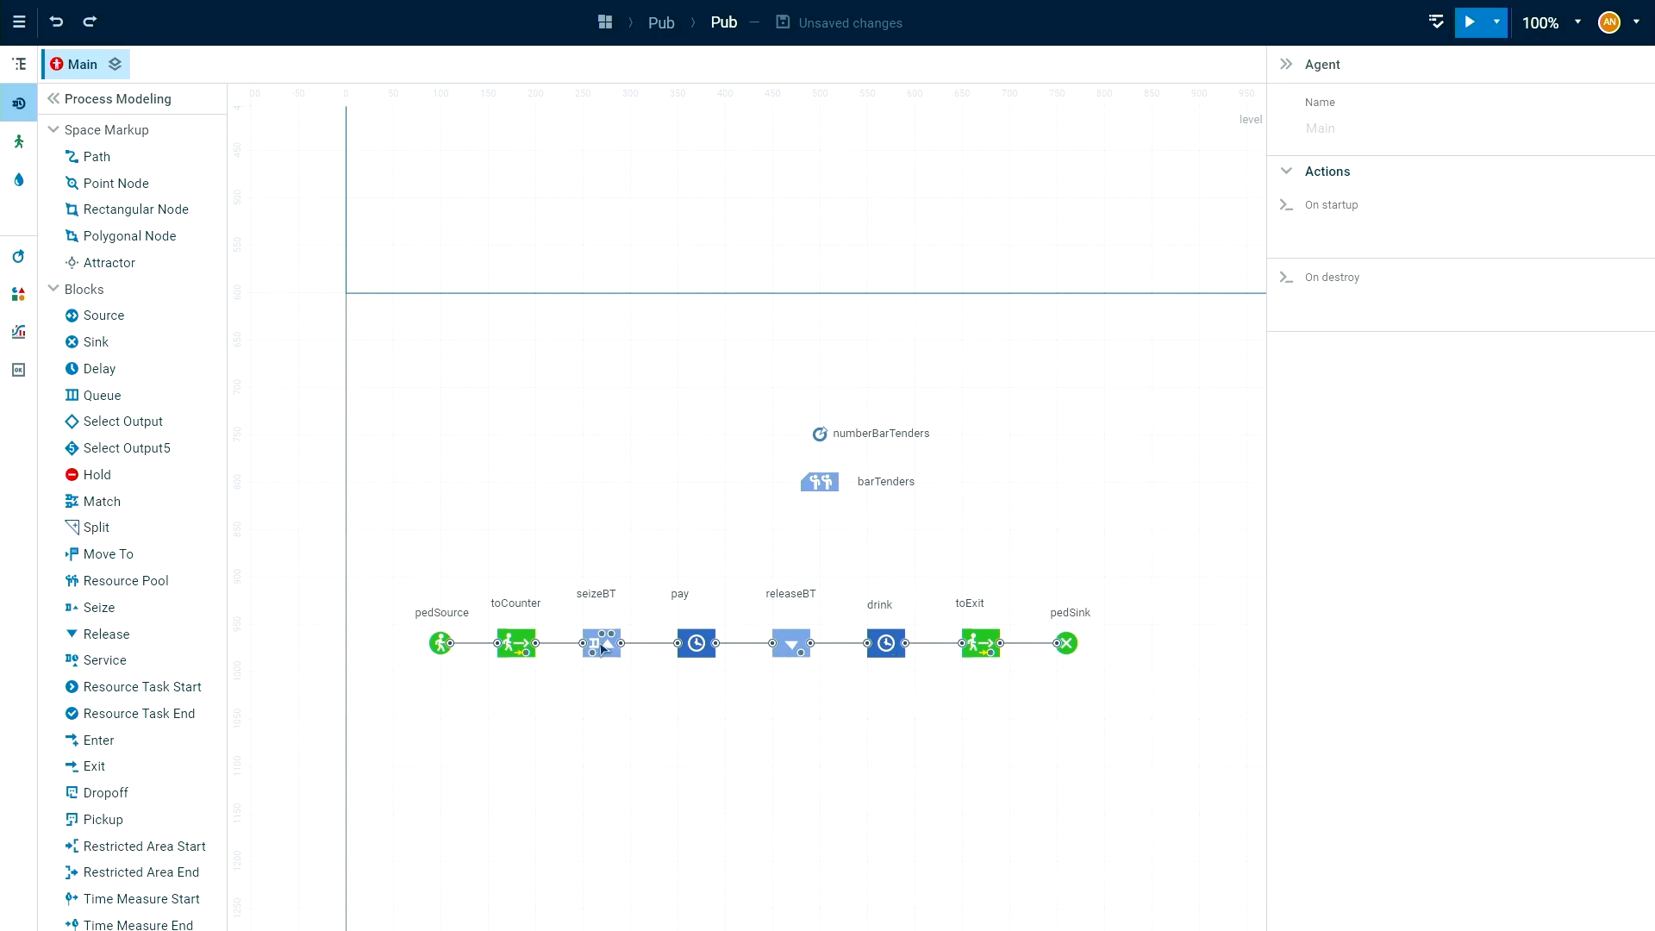
Choose the barTenders pool as the resource set of the seizeBT block.
click(603, 649)
drag(880, 787, 816, 797)
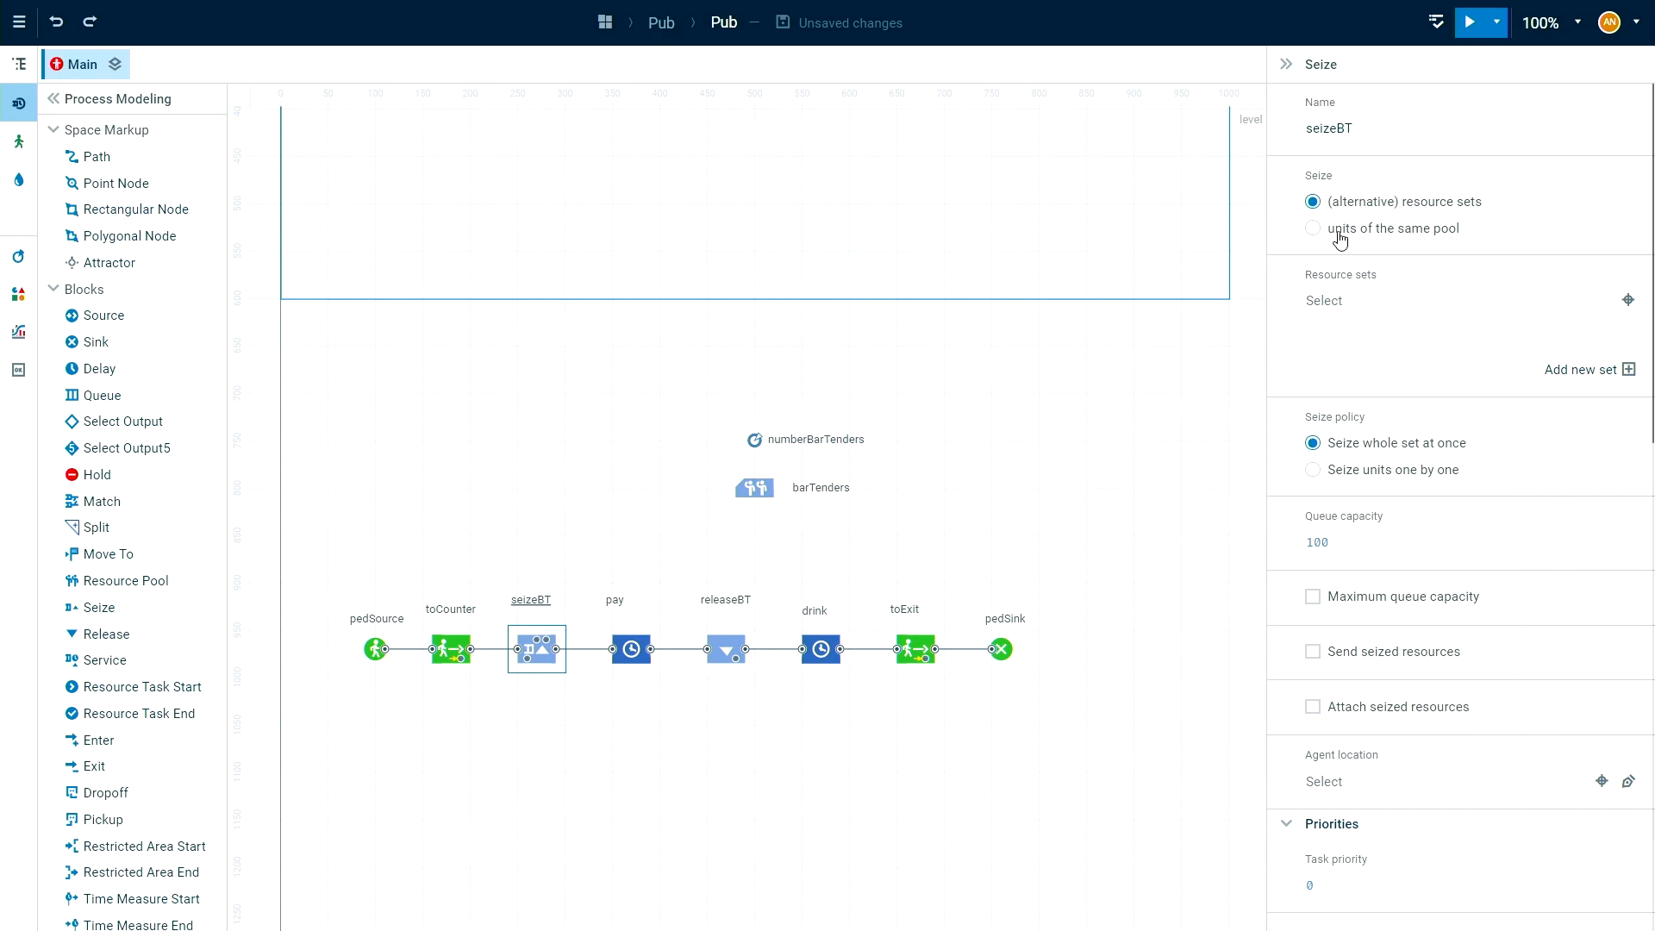
click(1367, 301)
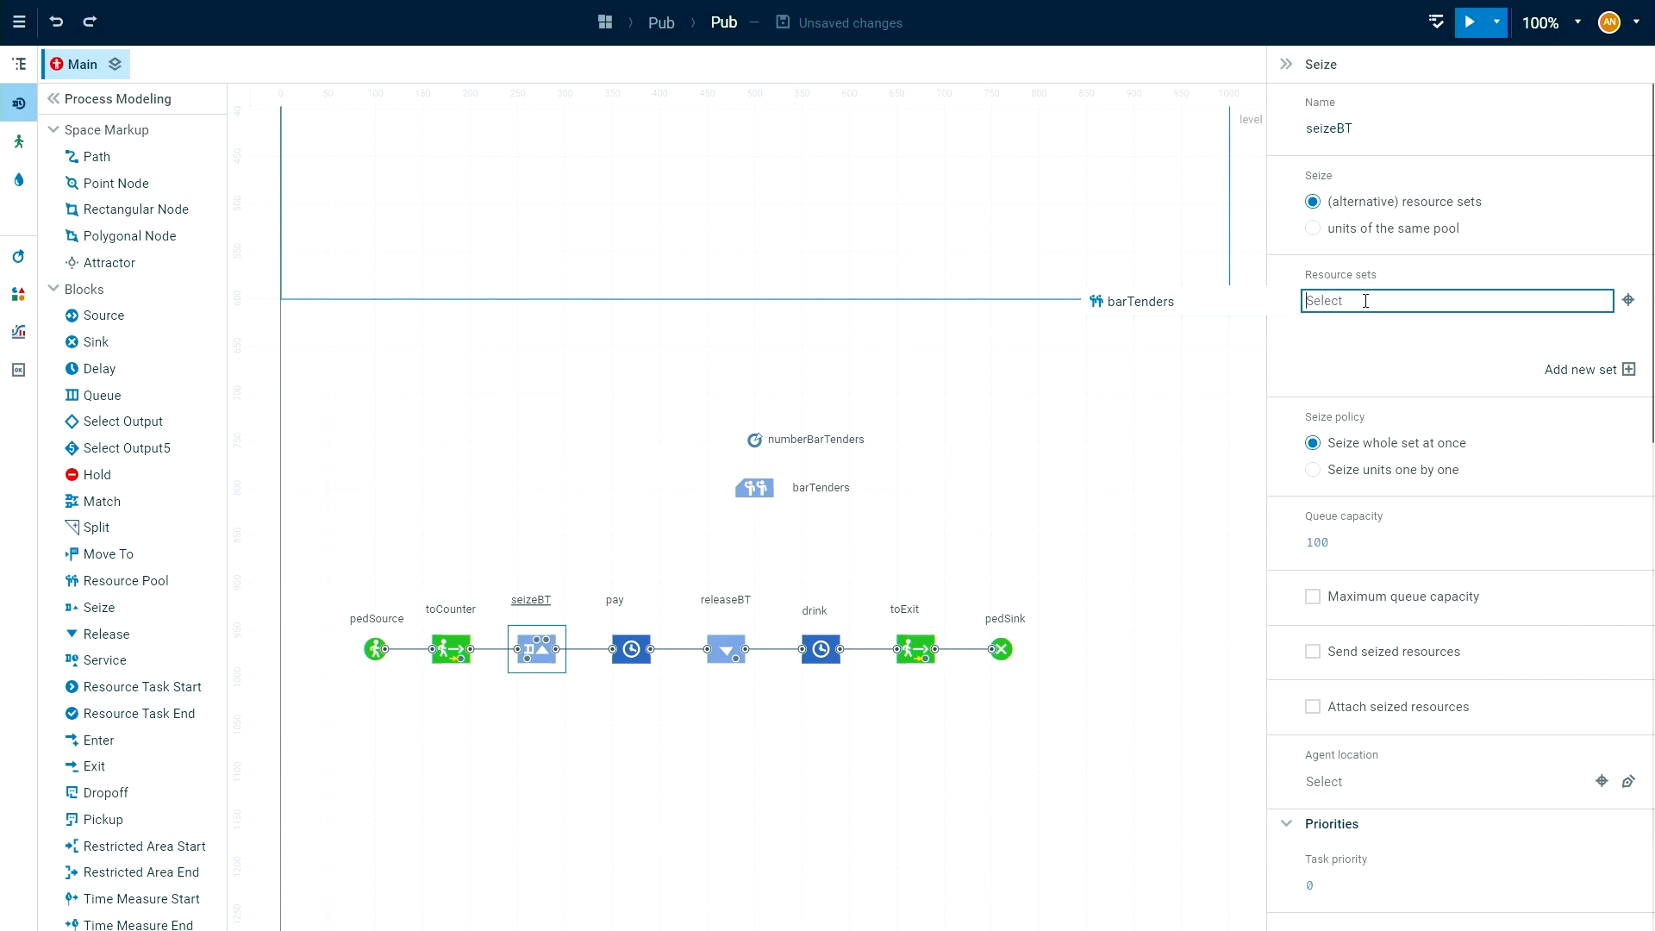
click(1209, 310)
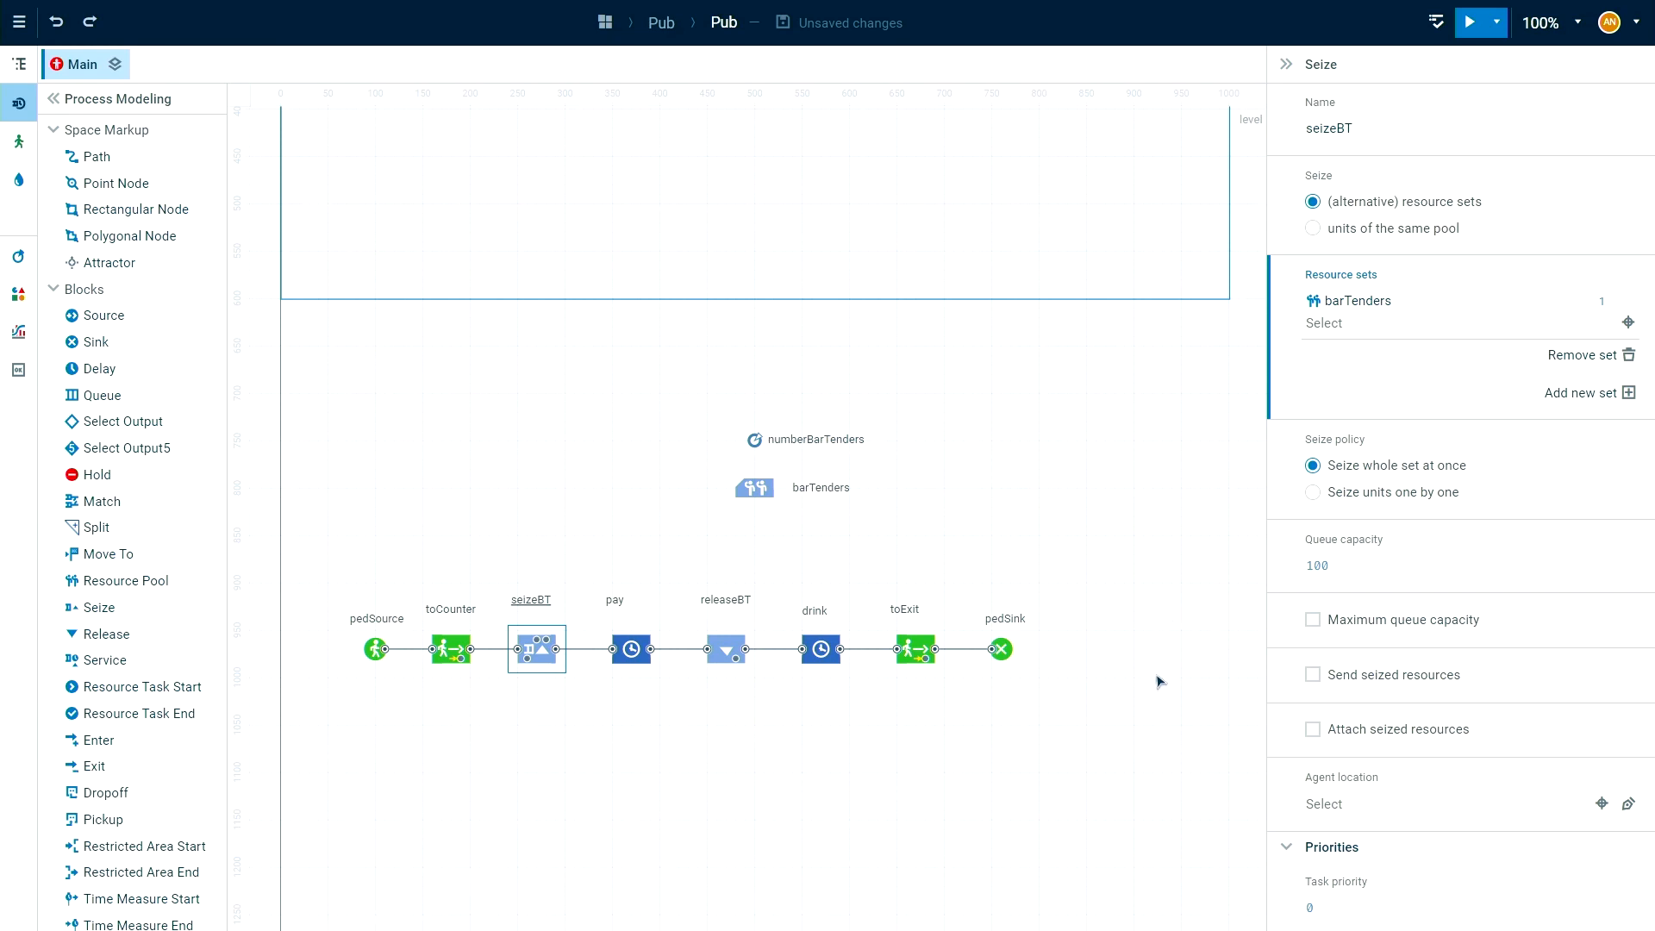
Enable sending of seized resources for the seizeBT block.
scroll(1166, 600, down, 1)
scroll(1507, 666, down, 2)
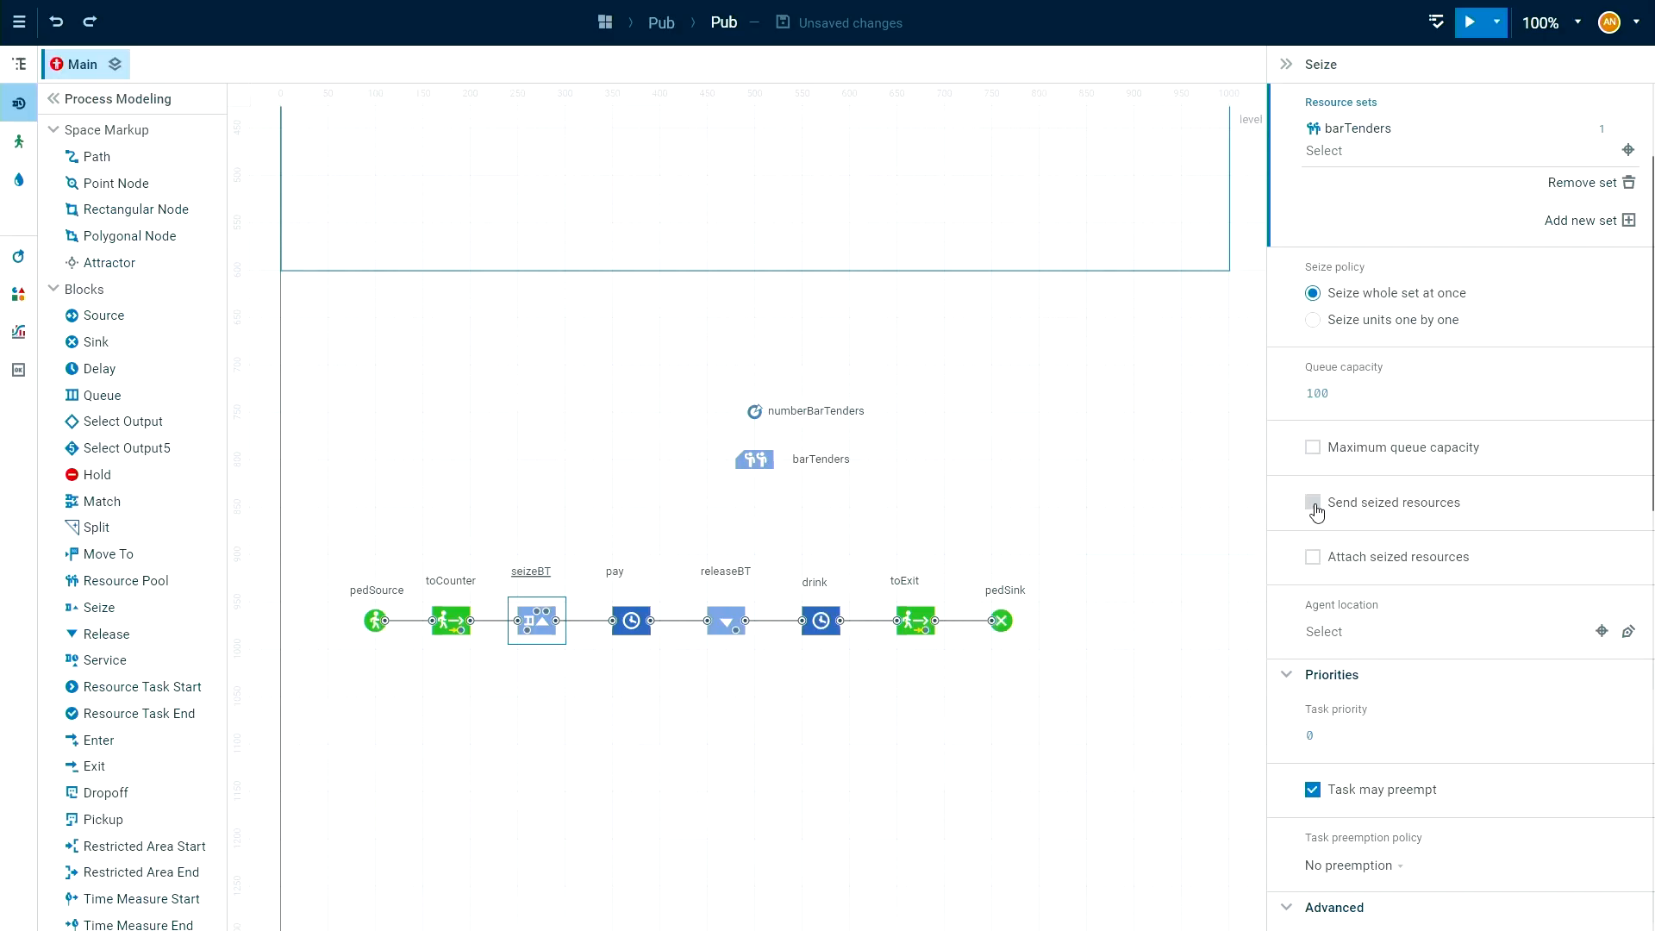
click(1315, 509)
scroll(1473, 397, down, 2)
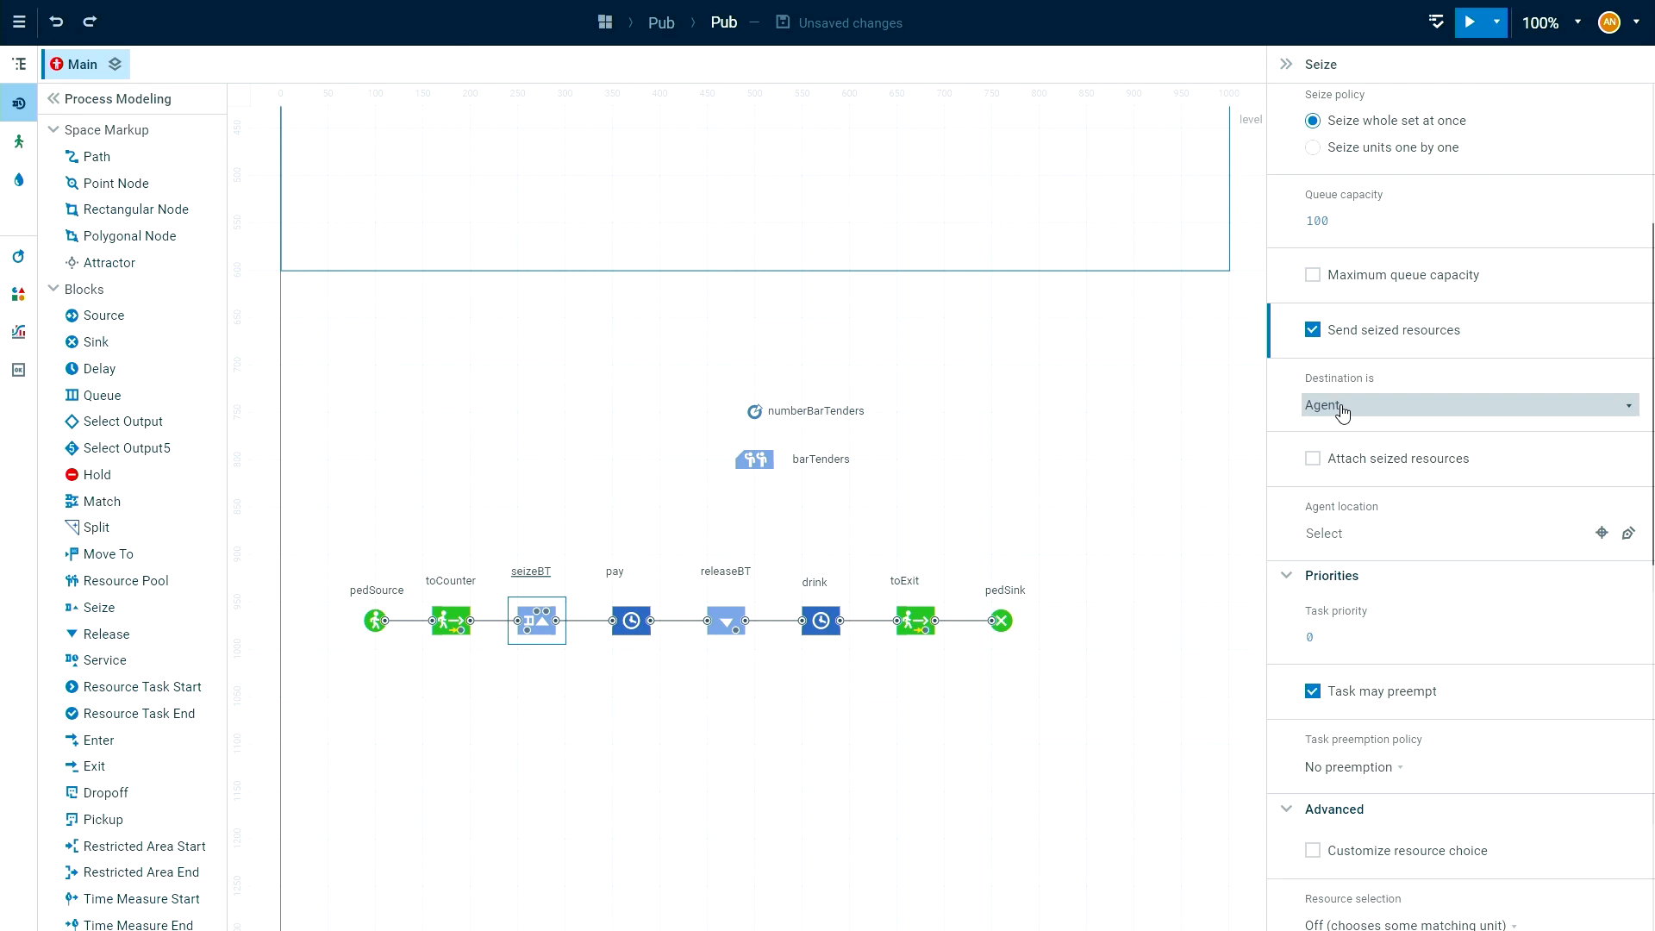
Set the destination type of seizeBT's seized resources to (x, y, z) coordinates.
scroll(920, 425, up, 5)
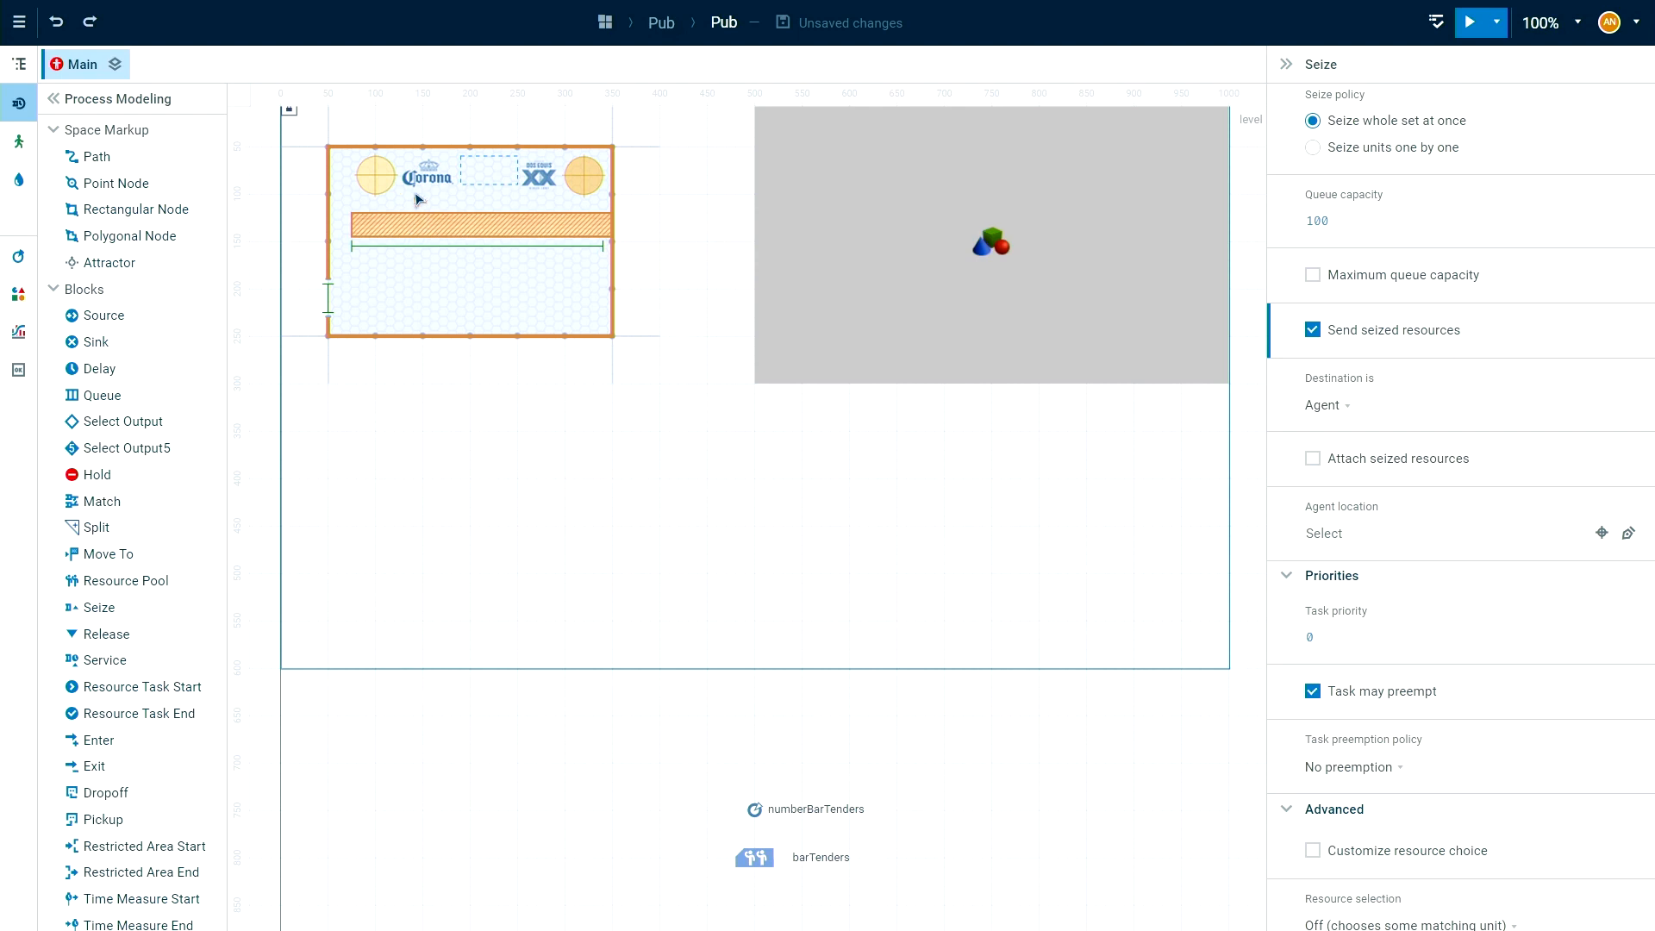
scroll(798, 453, down, 2)
scroll(792, 434, down, 4)
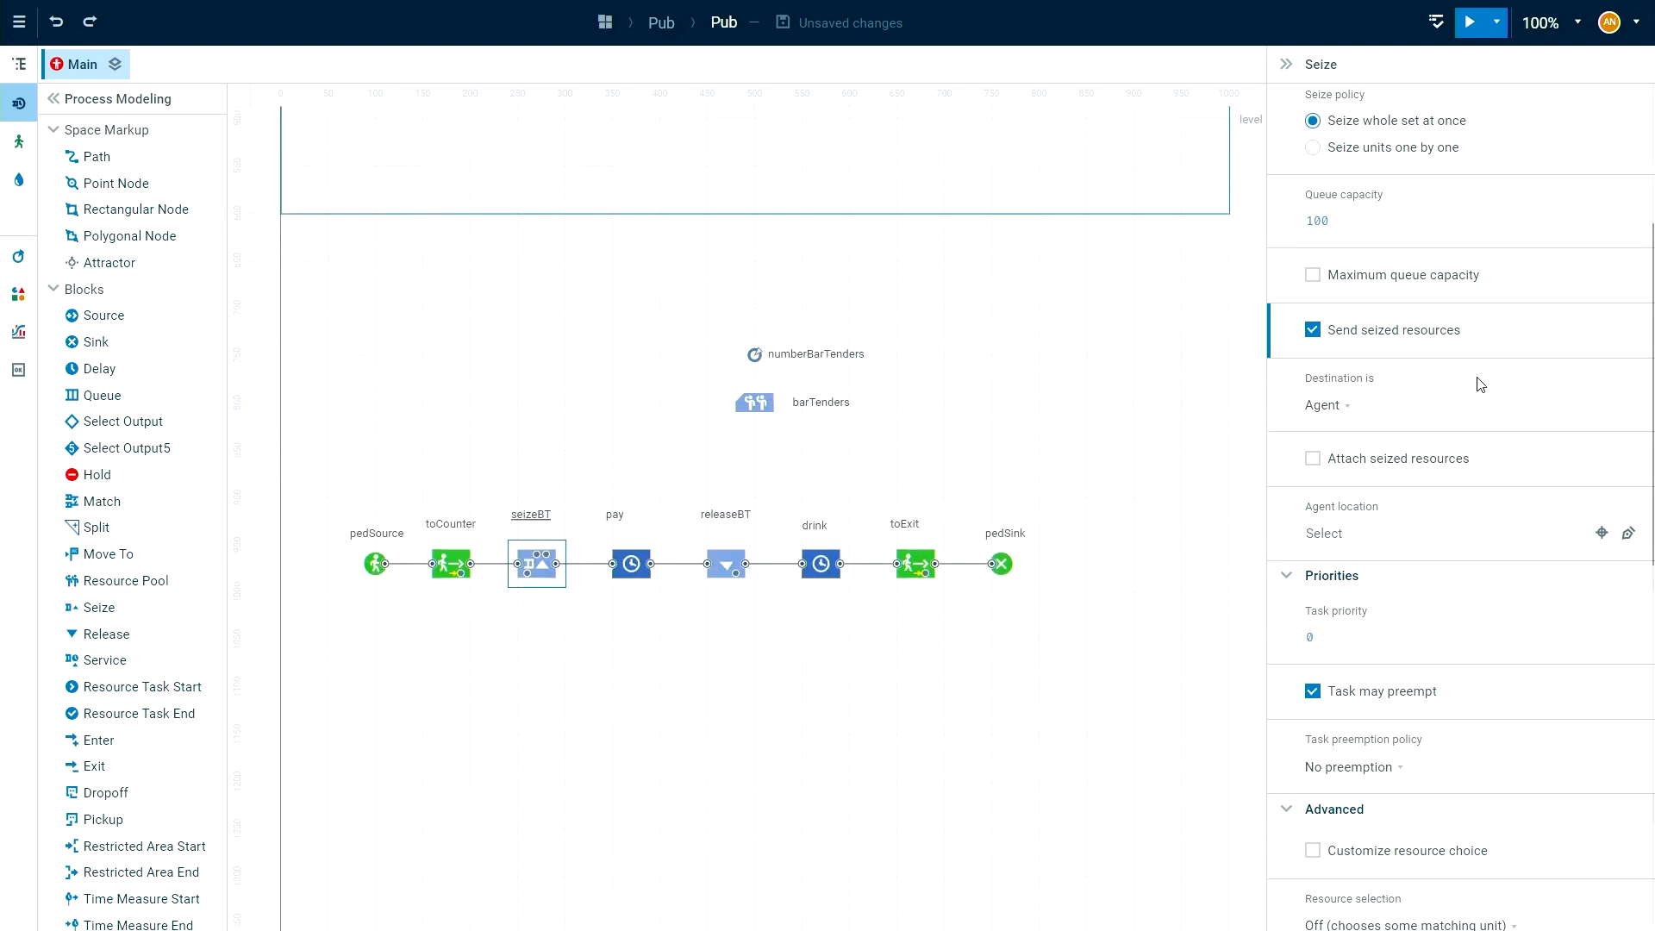
click(1347, 421)
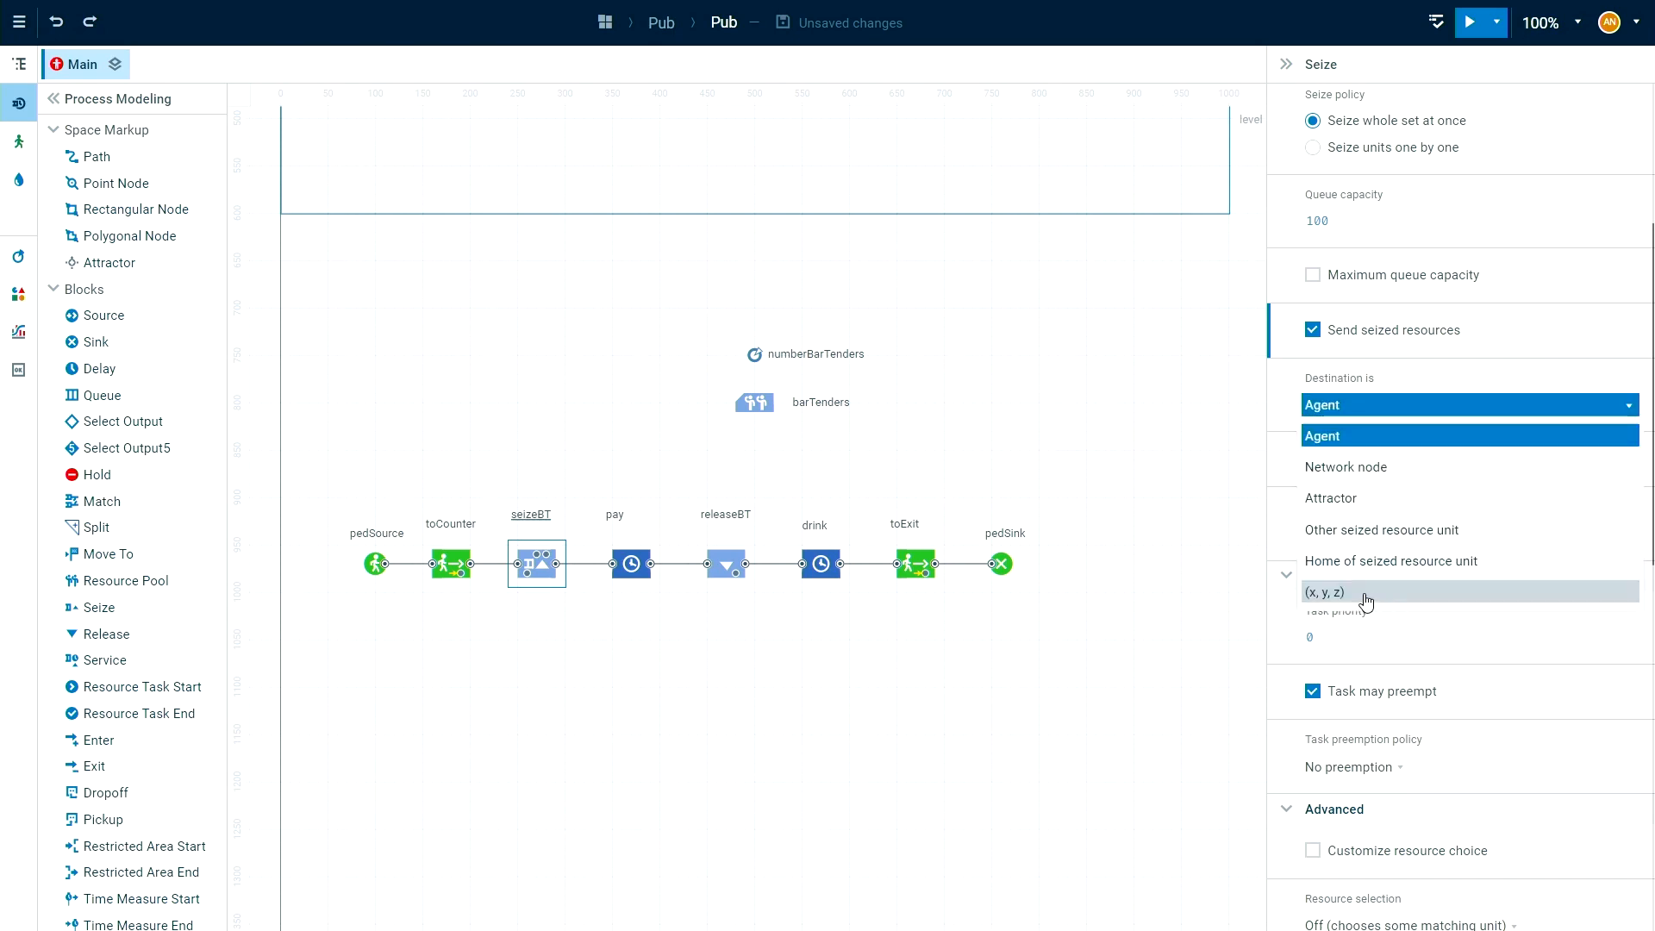
click(1372, 598)
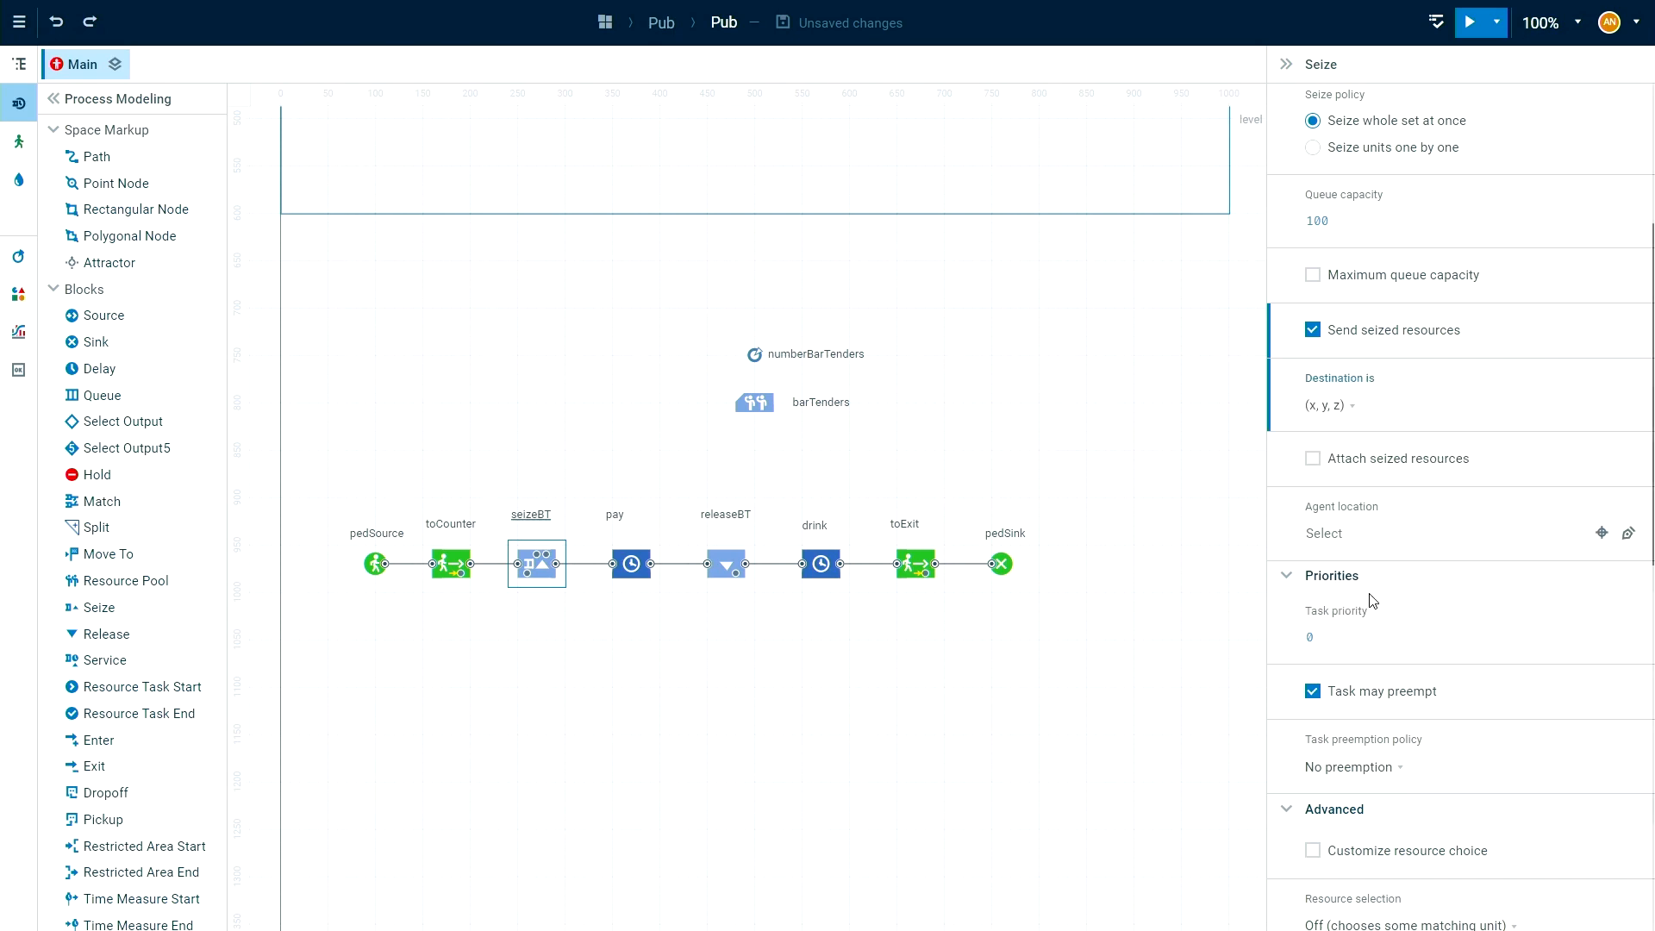
click(1398, 413)
click(1315, 413)
click(1322, 412)
click(1205, 455)
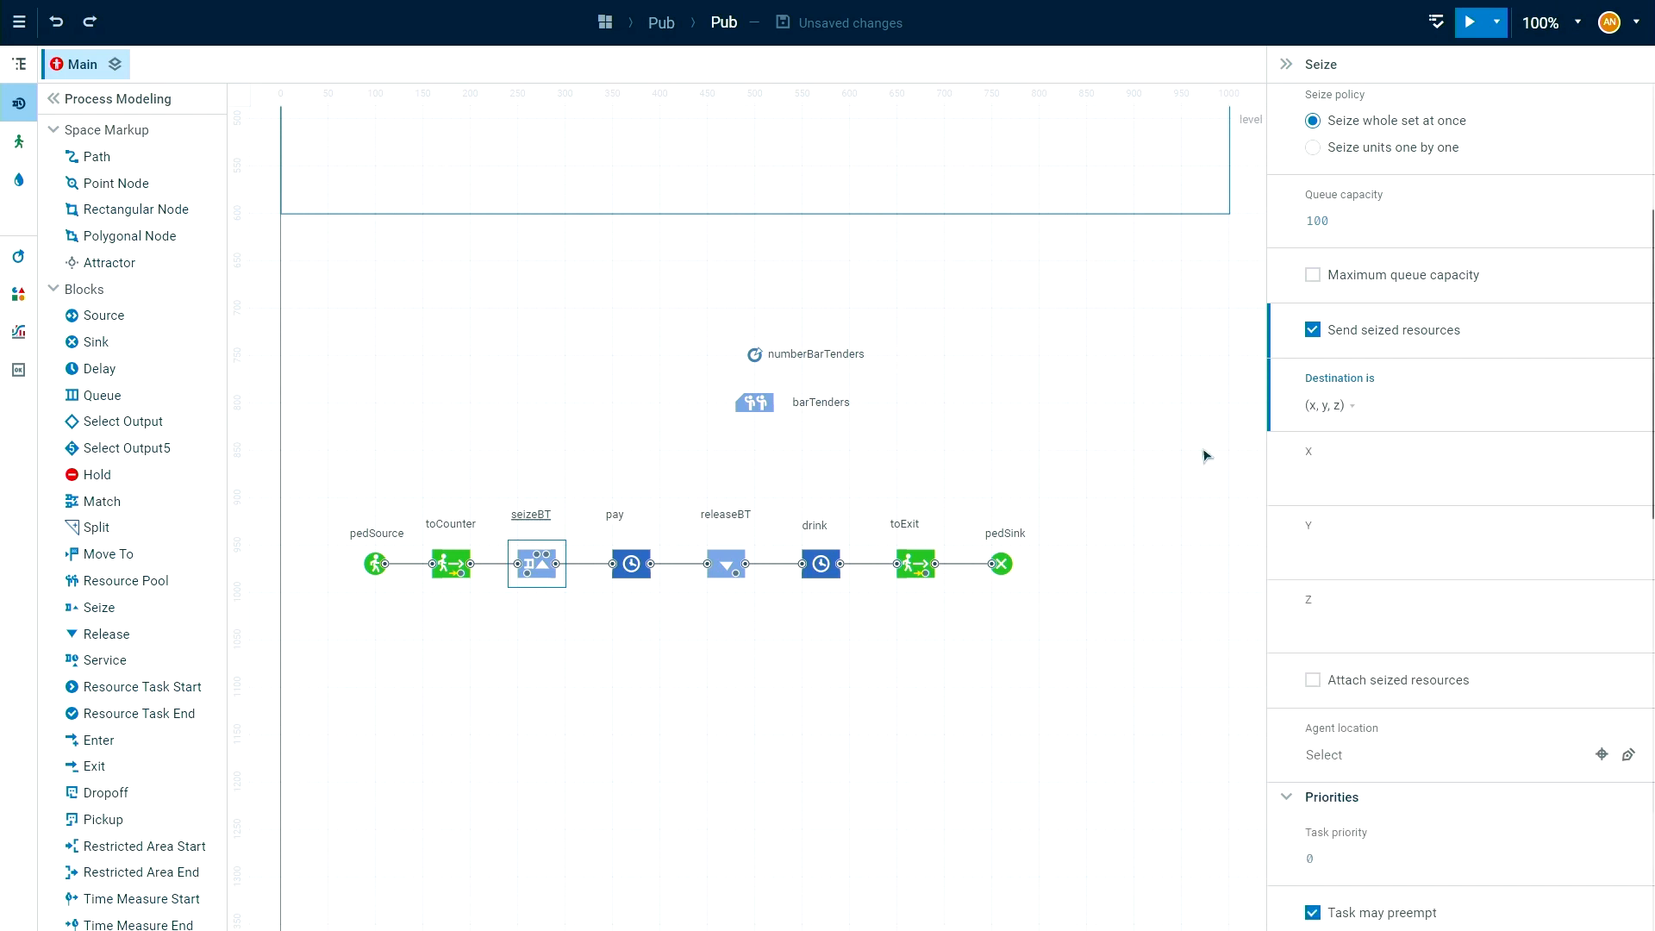
Set the X coordinate of seizeBT's destination to agent.getX().
click(1370, 476)
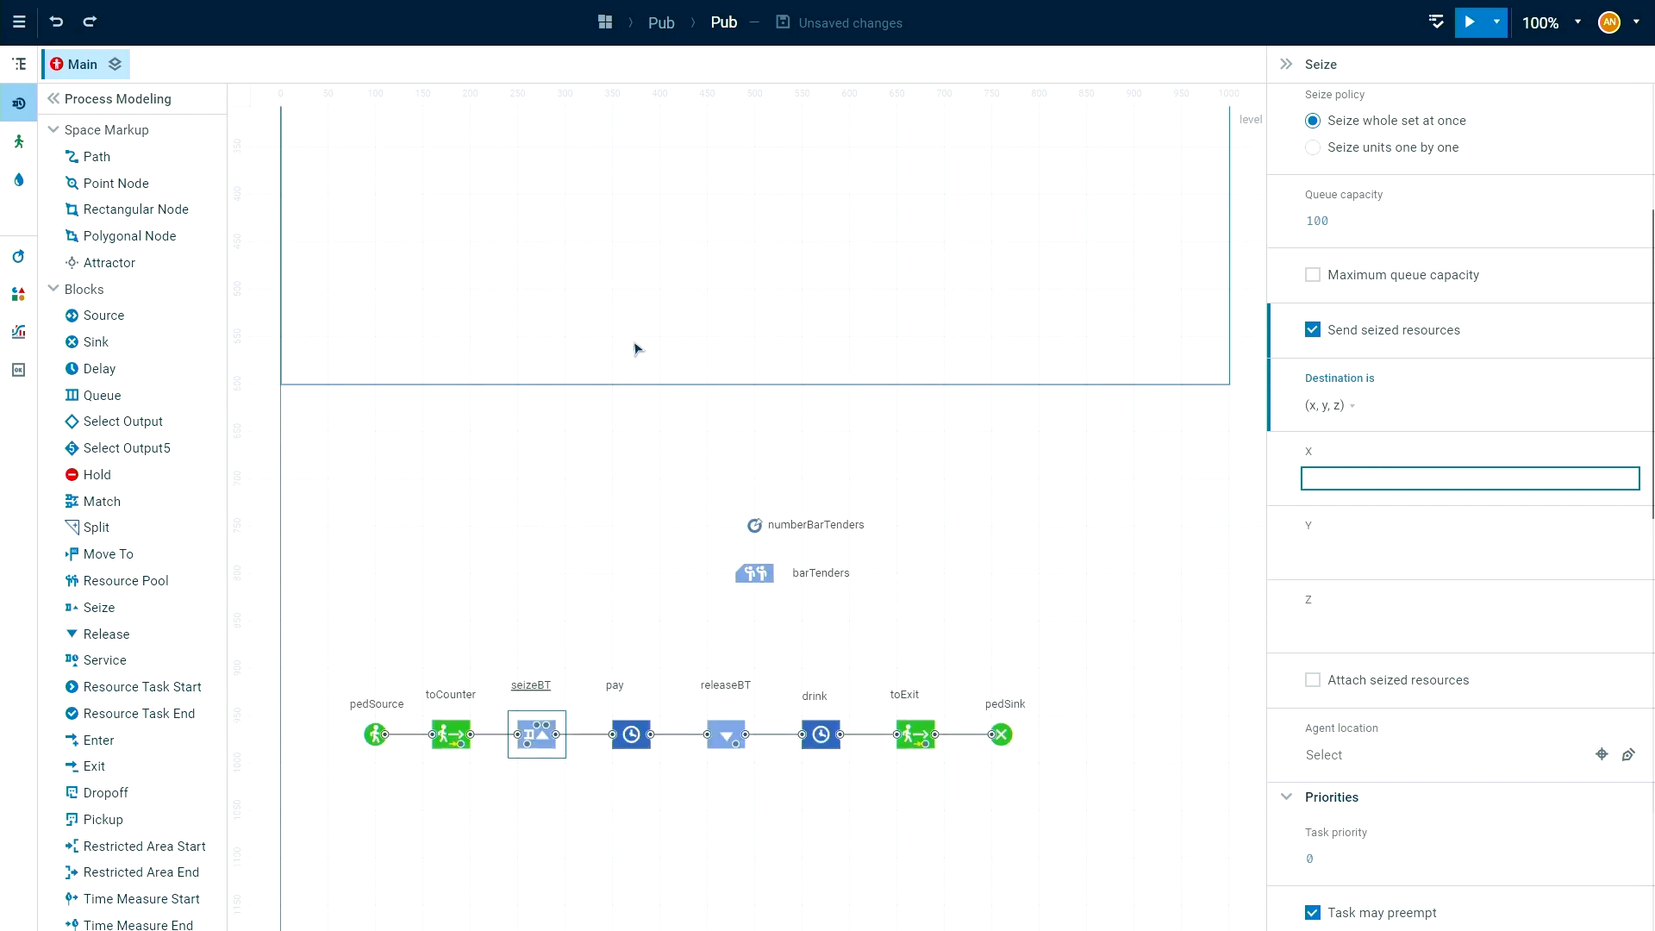
scroll(645, 369, up, 5)
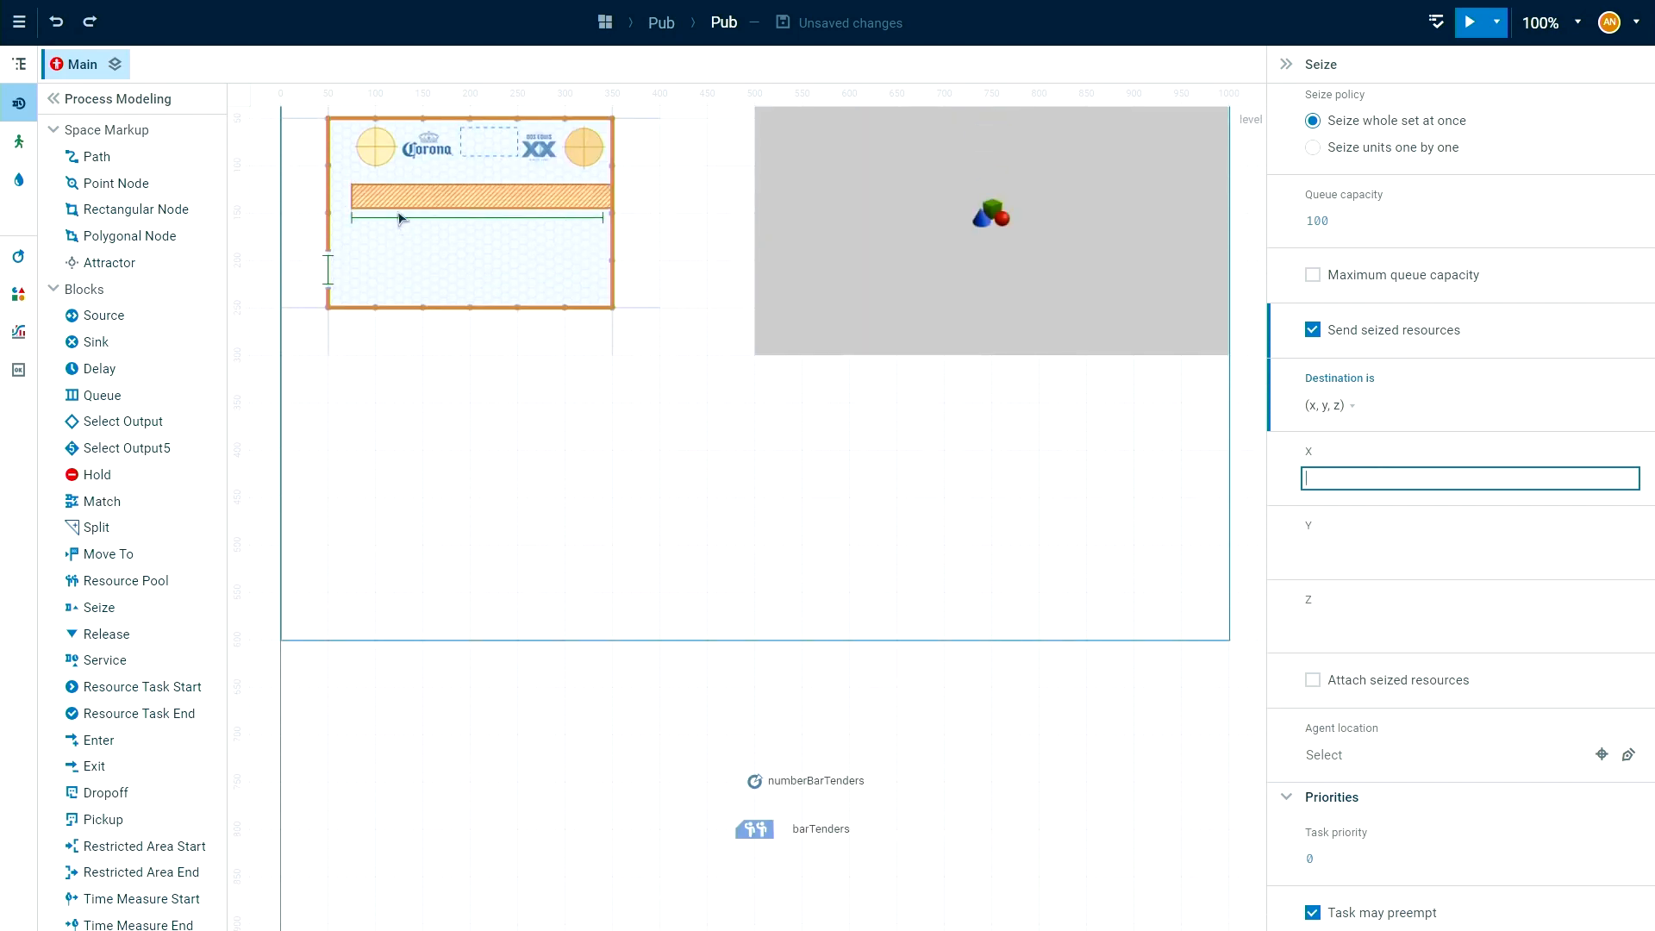
scroll(1164, 669, down, 4)
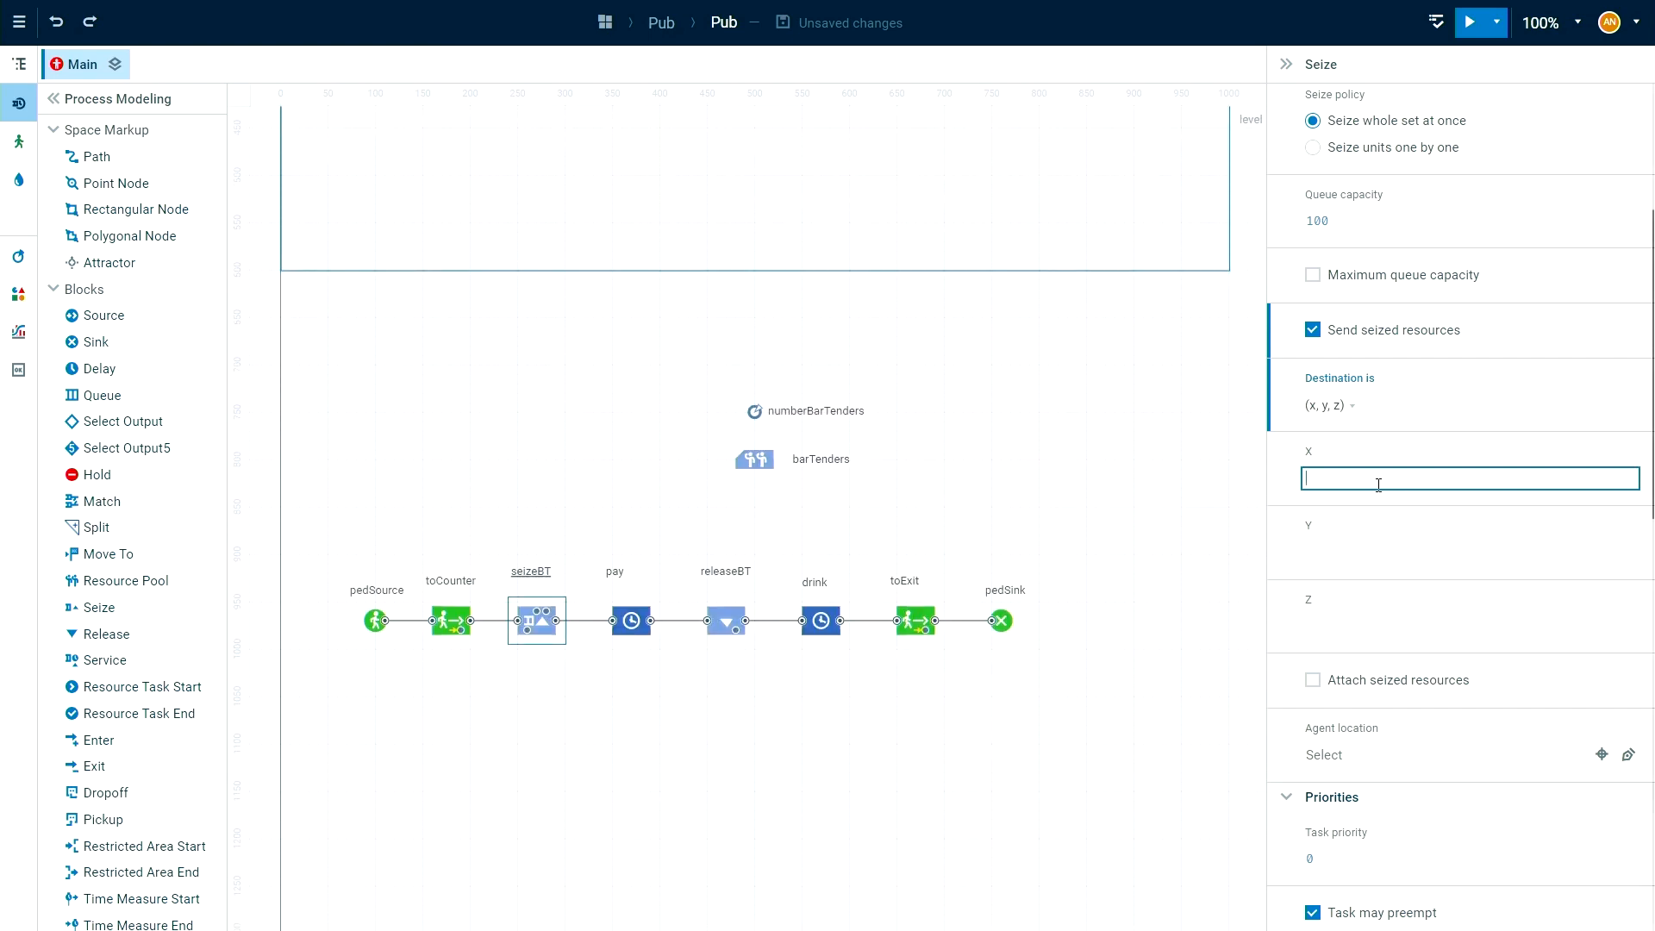
text(t)
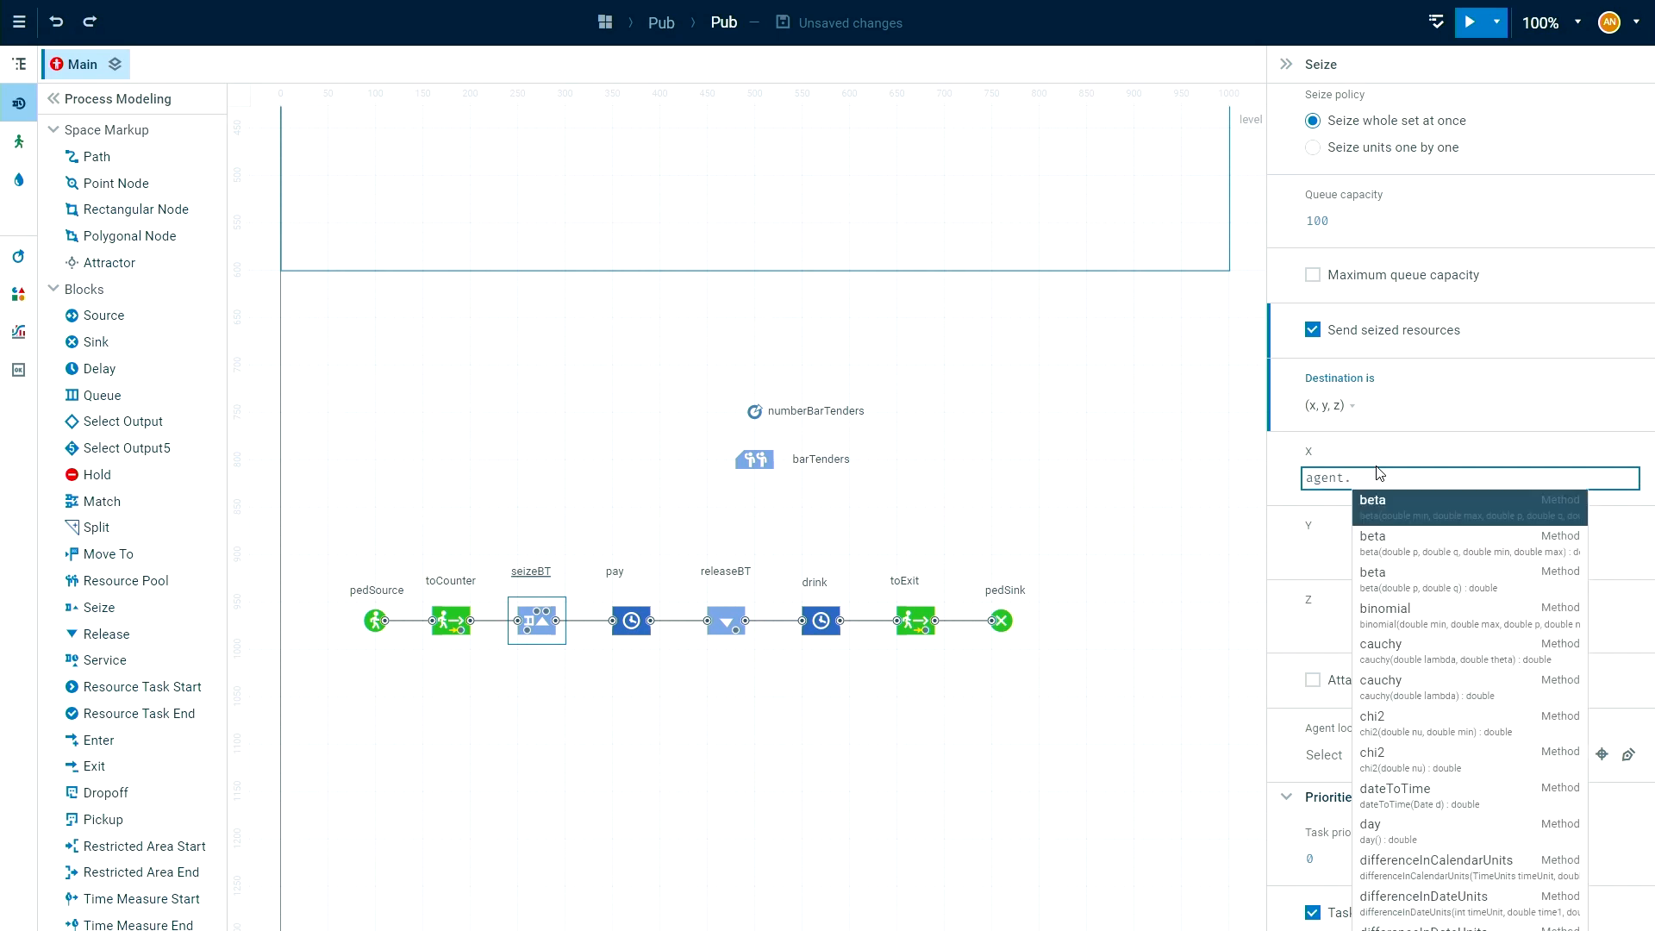
text(.get)
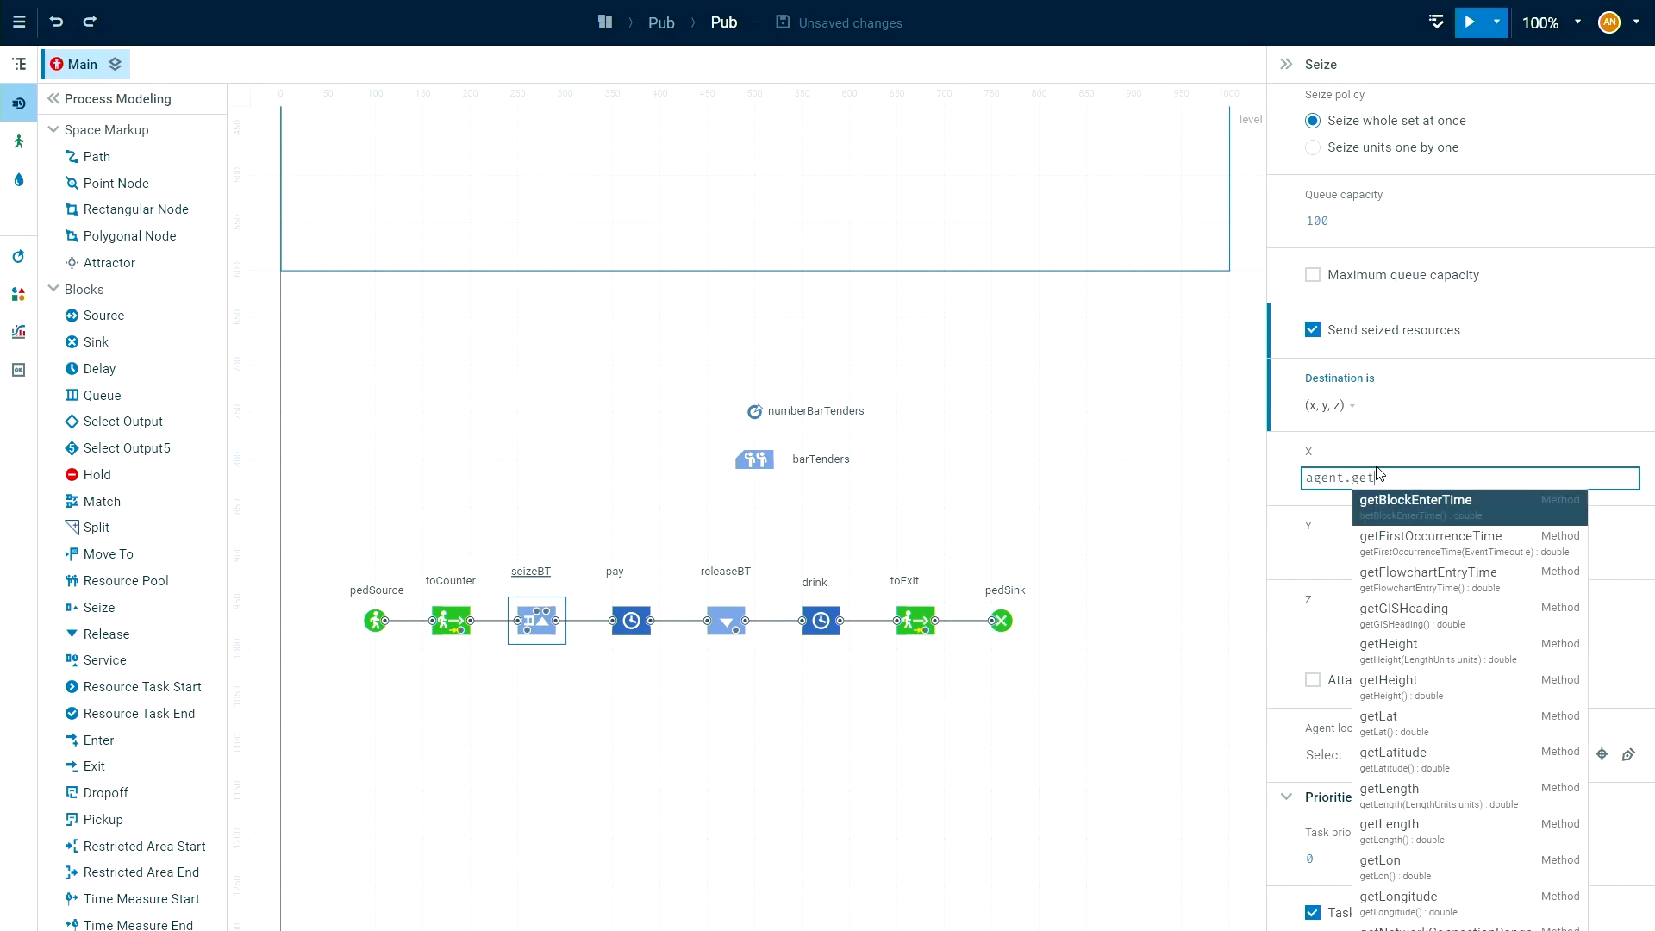
text(X()
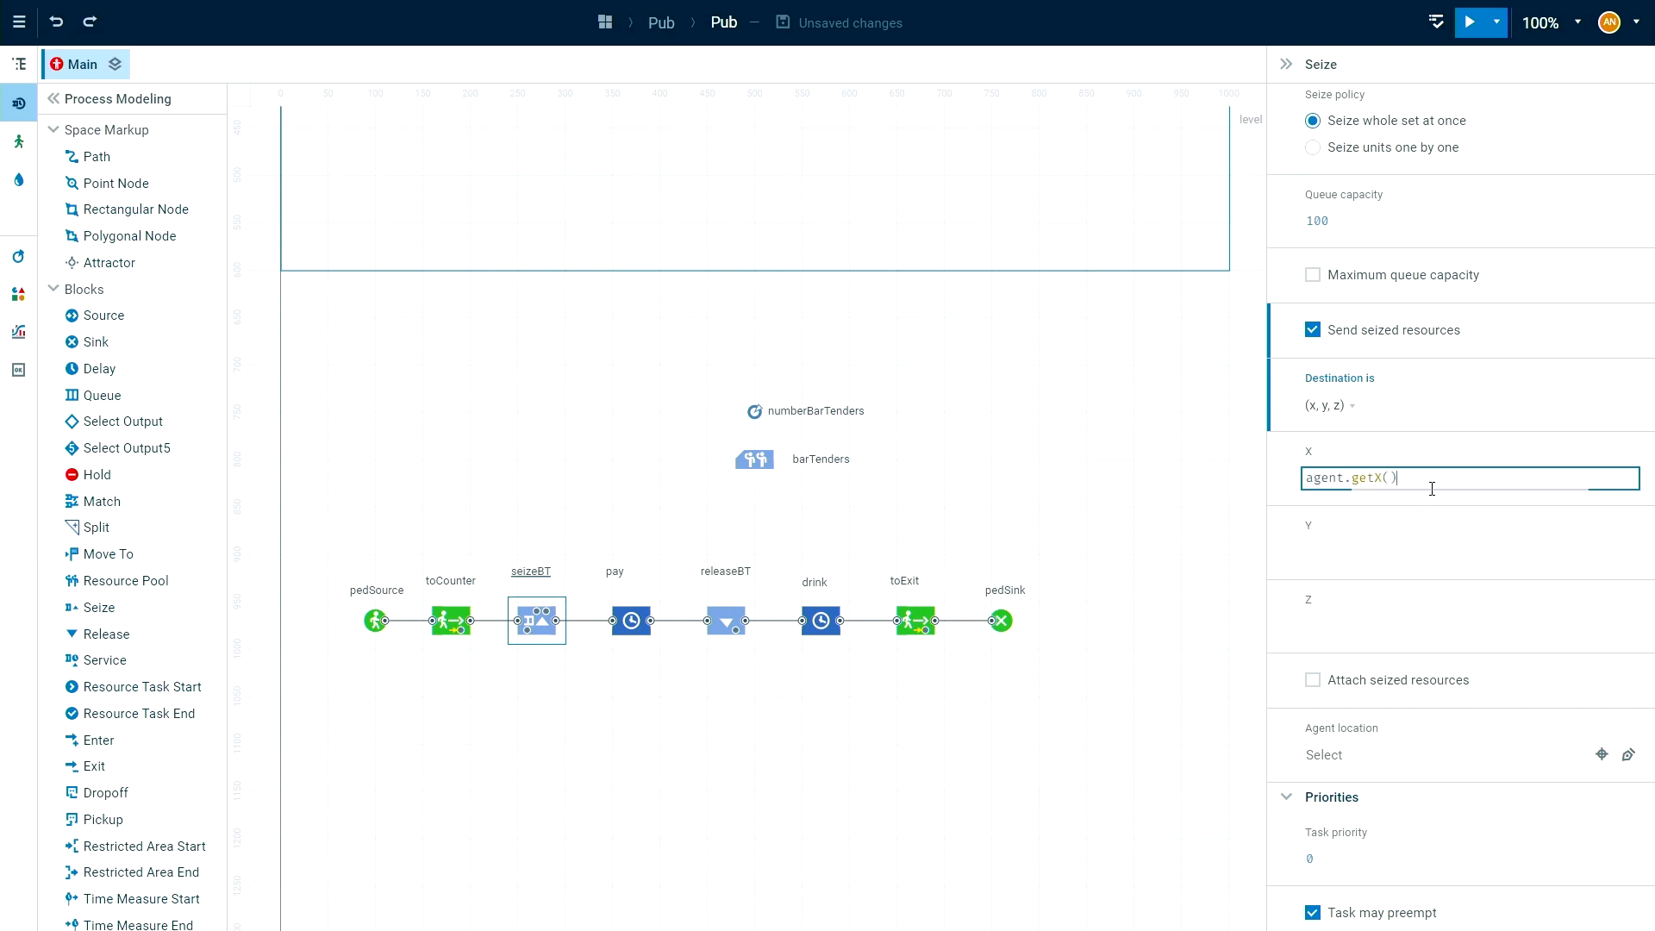
Check the name and position of the counter wall in the pub layout for use in seizeBT's destination.
click(1358, 550)
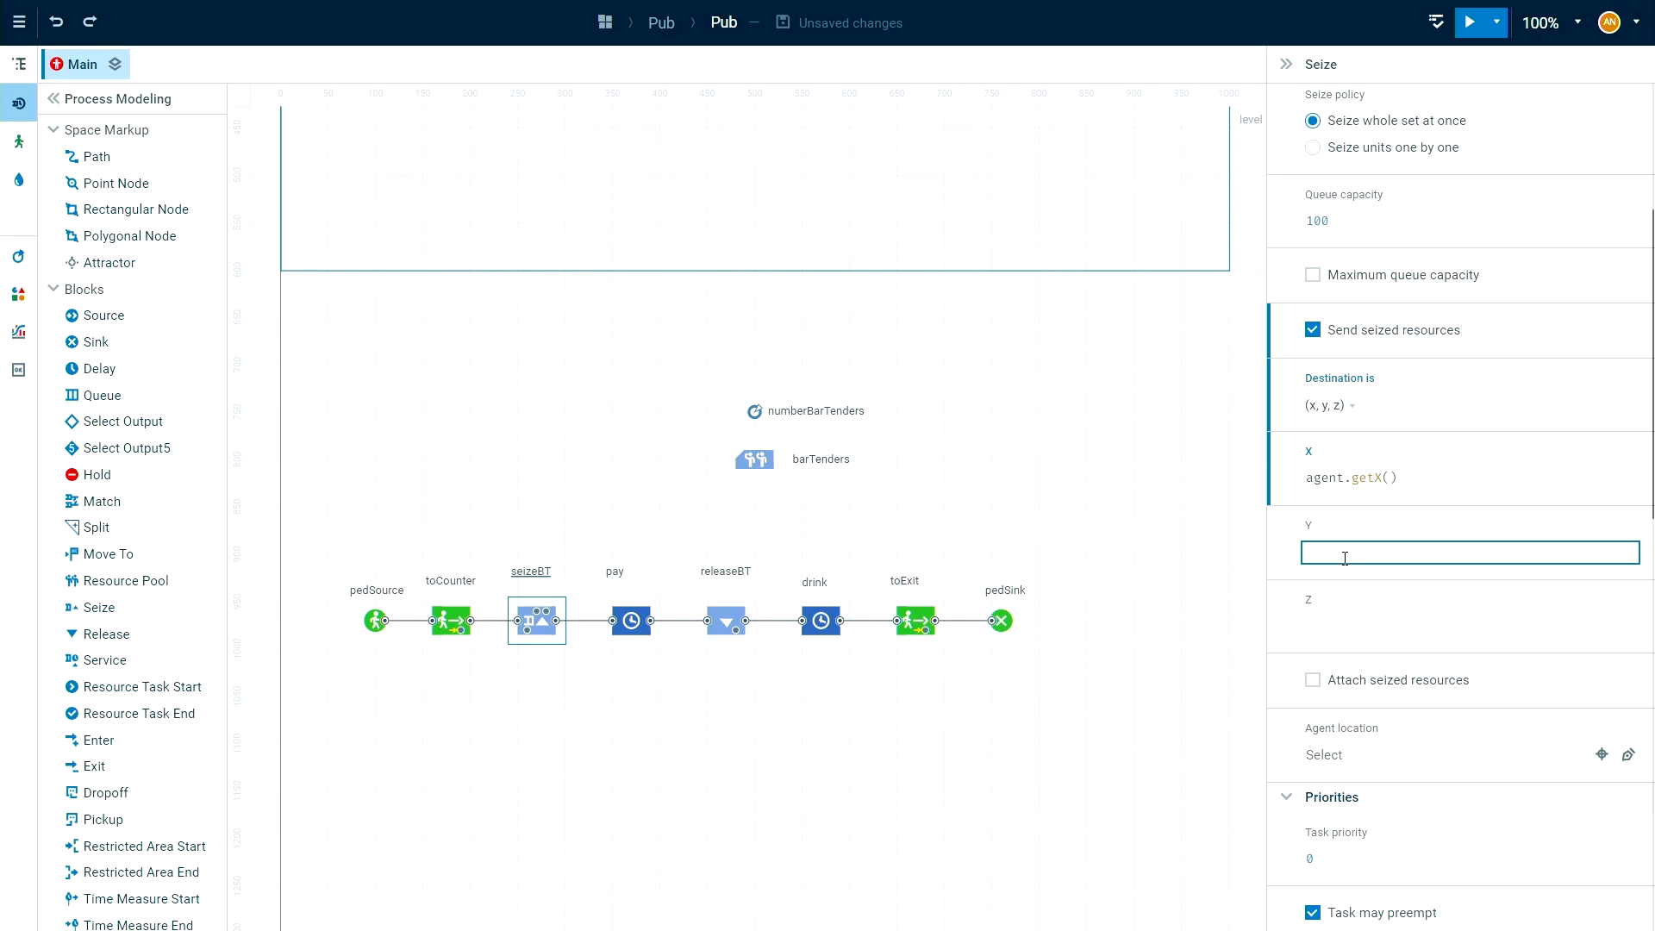
scroll(1327, 554, up, 4)
scroll(664, 299, up, 6)
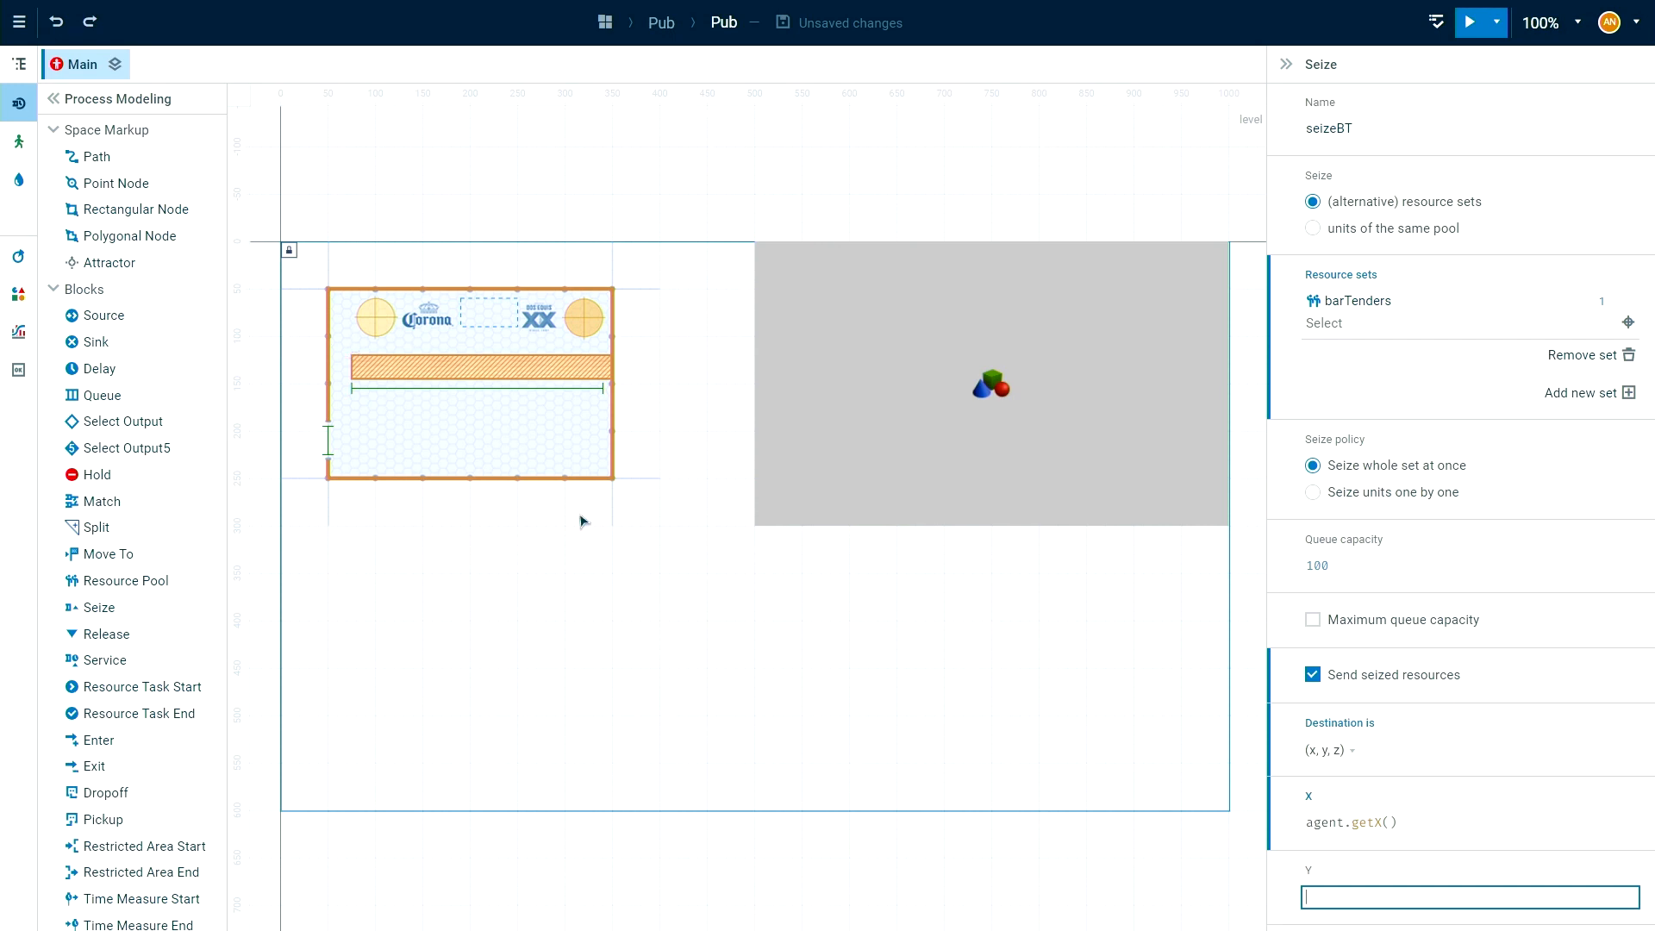
click(455, 375)
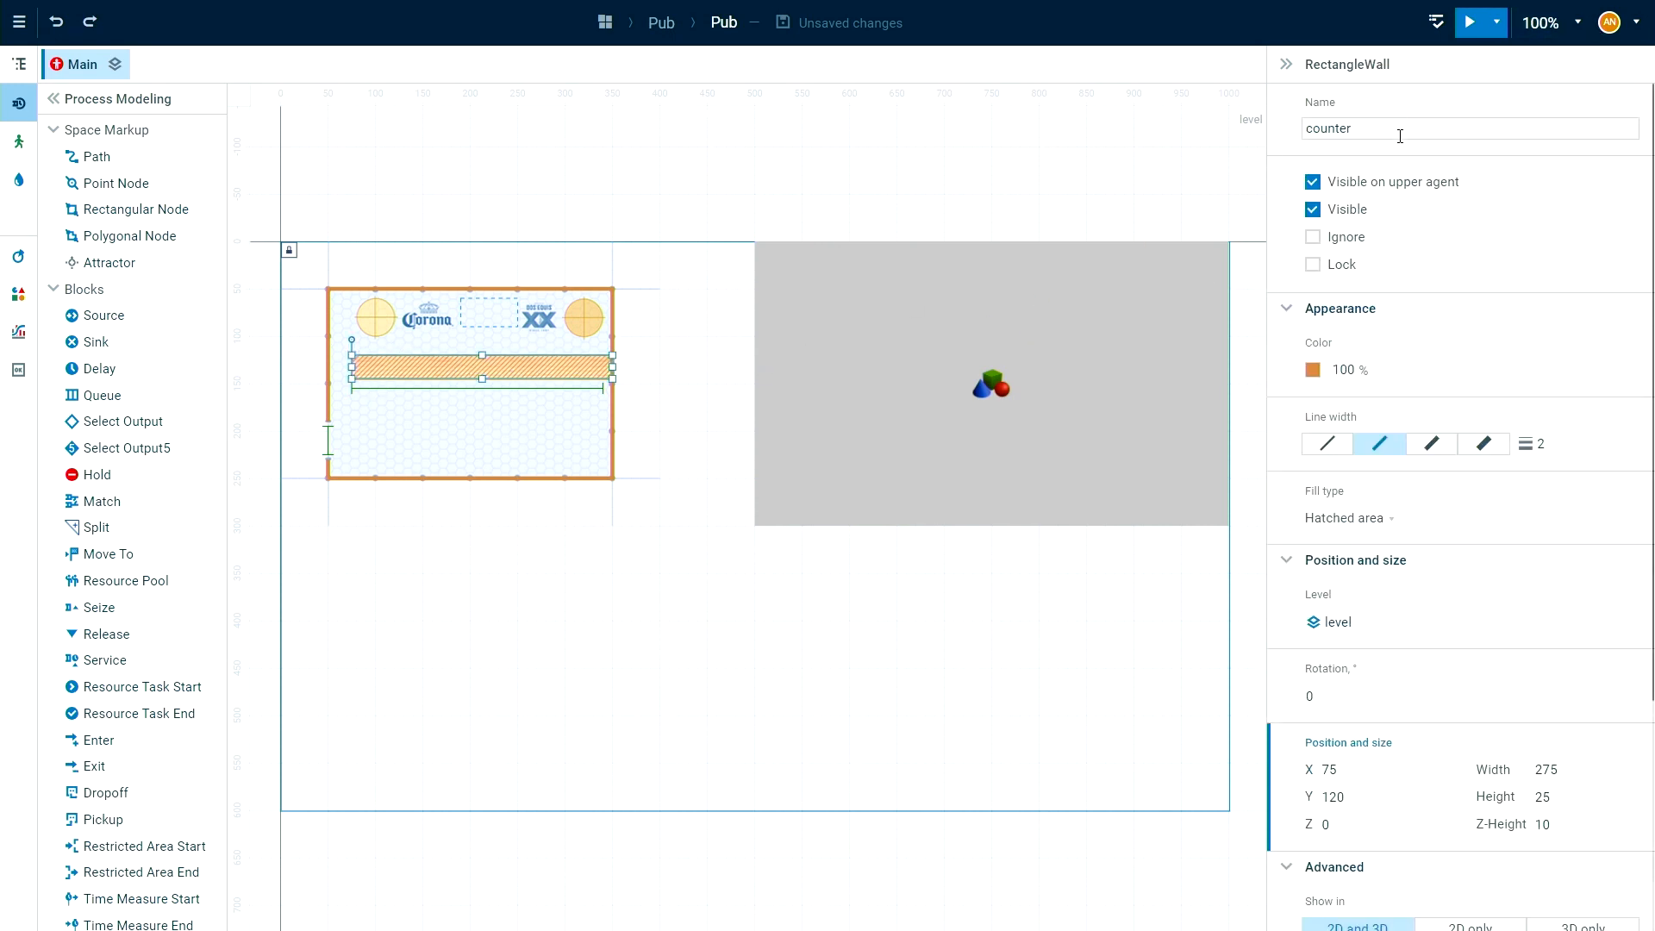
scroll(760, 630, down, 3)
scroll(761, 630, down, 5)
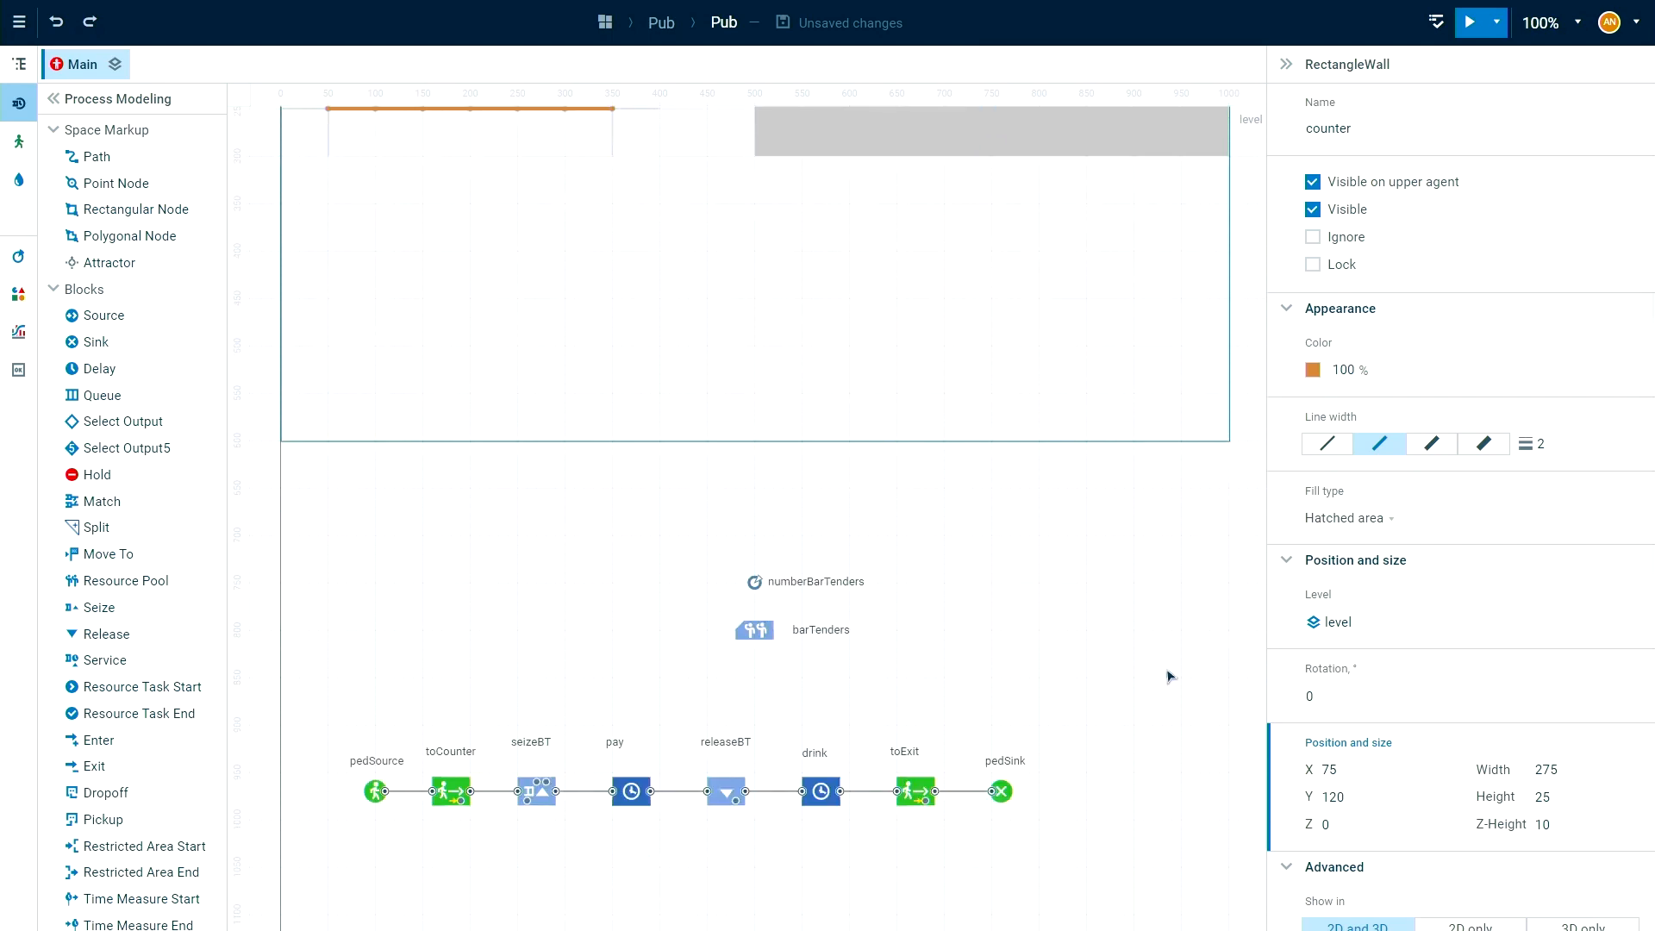
scroll(466, 366, up, 6)
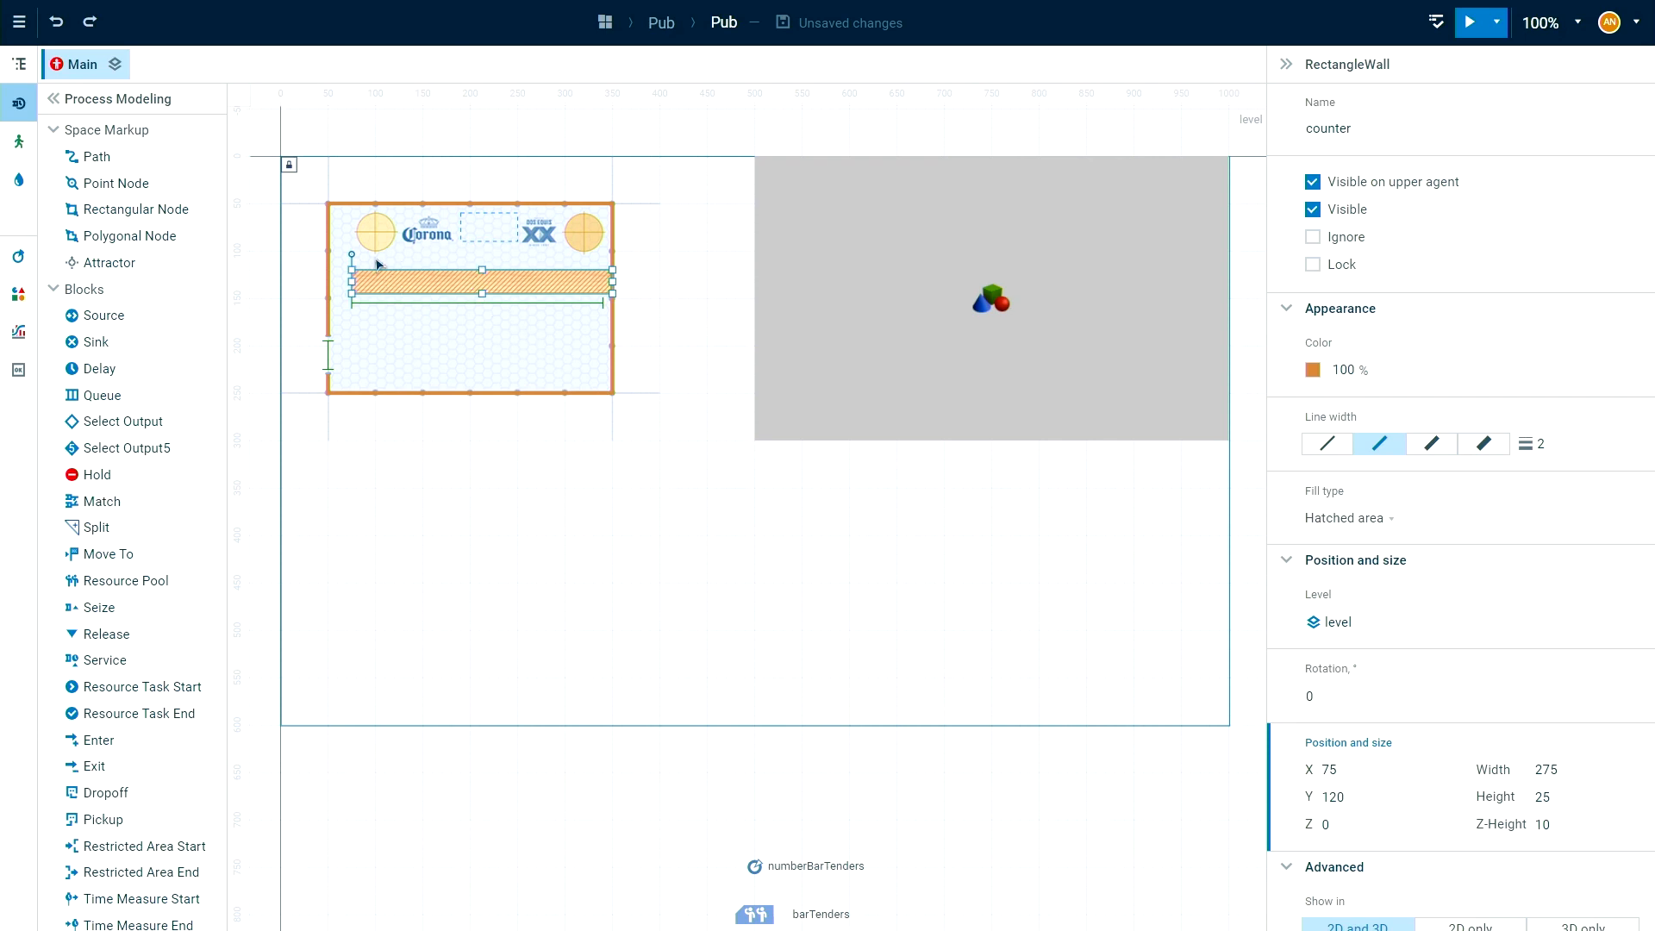
scroll(1135, 584, down, 5)
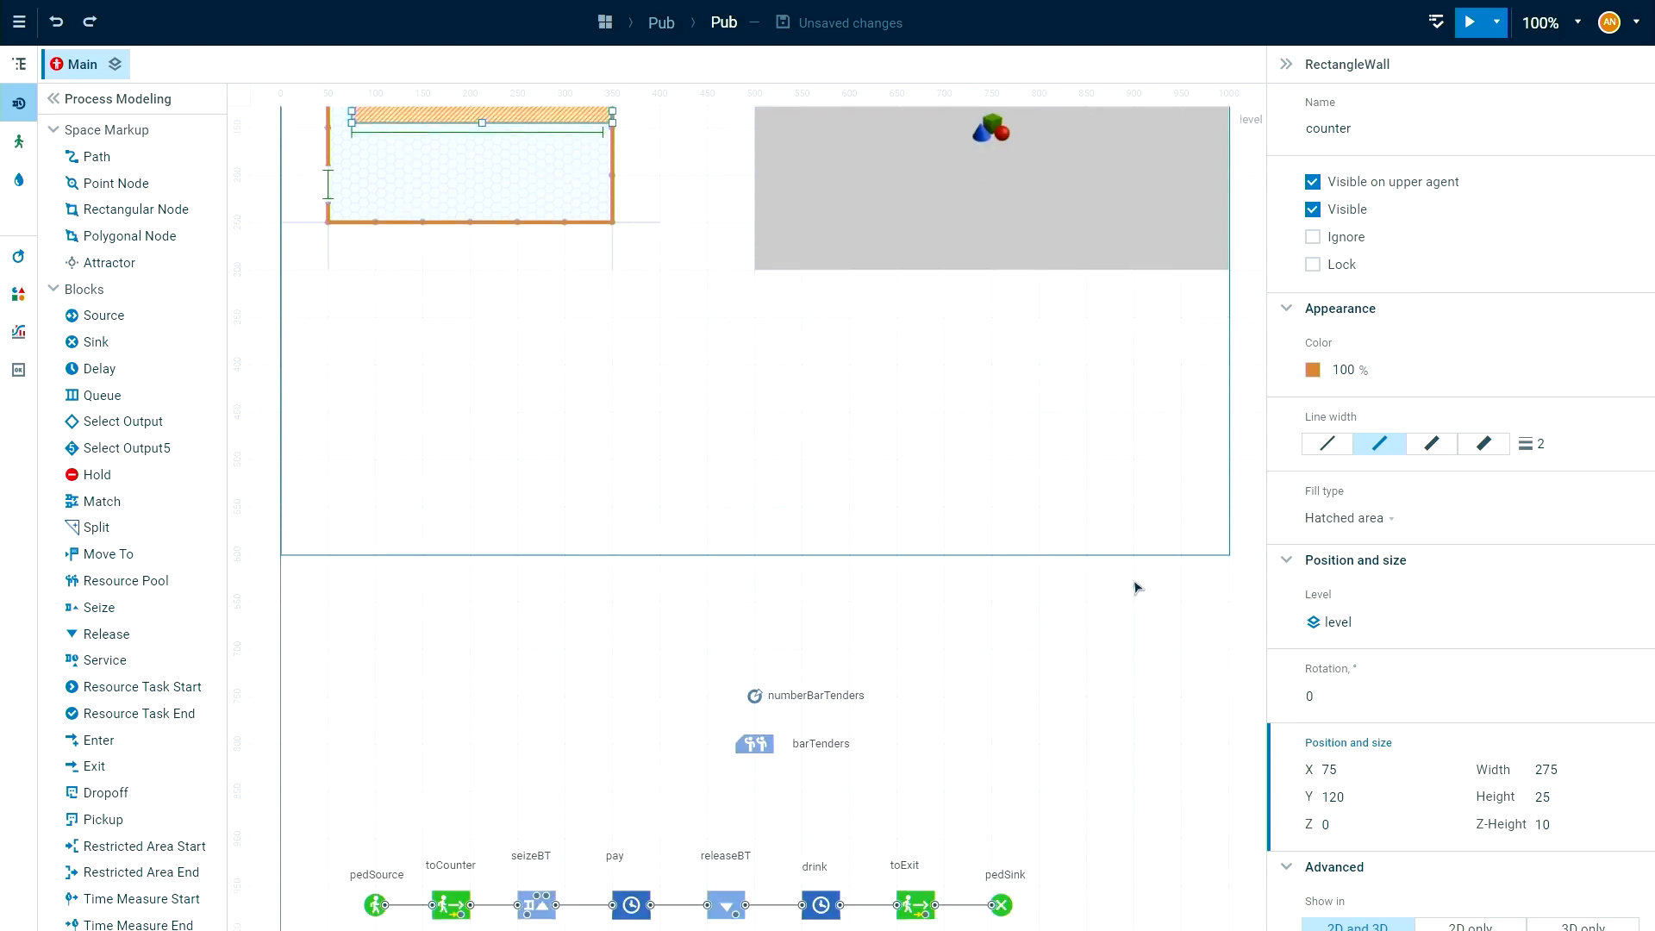
scroll(1407, 655, down, 4)
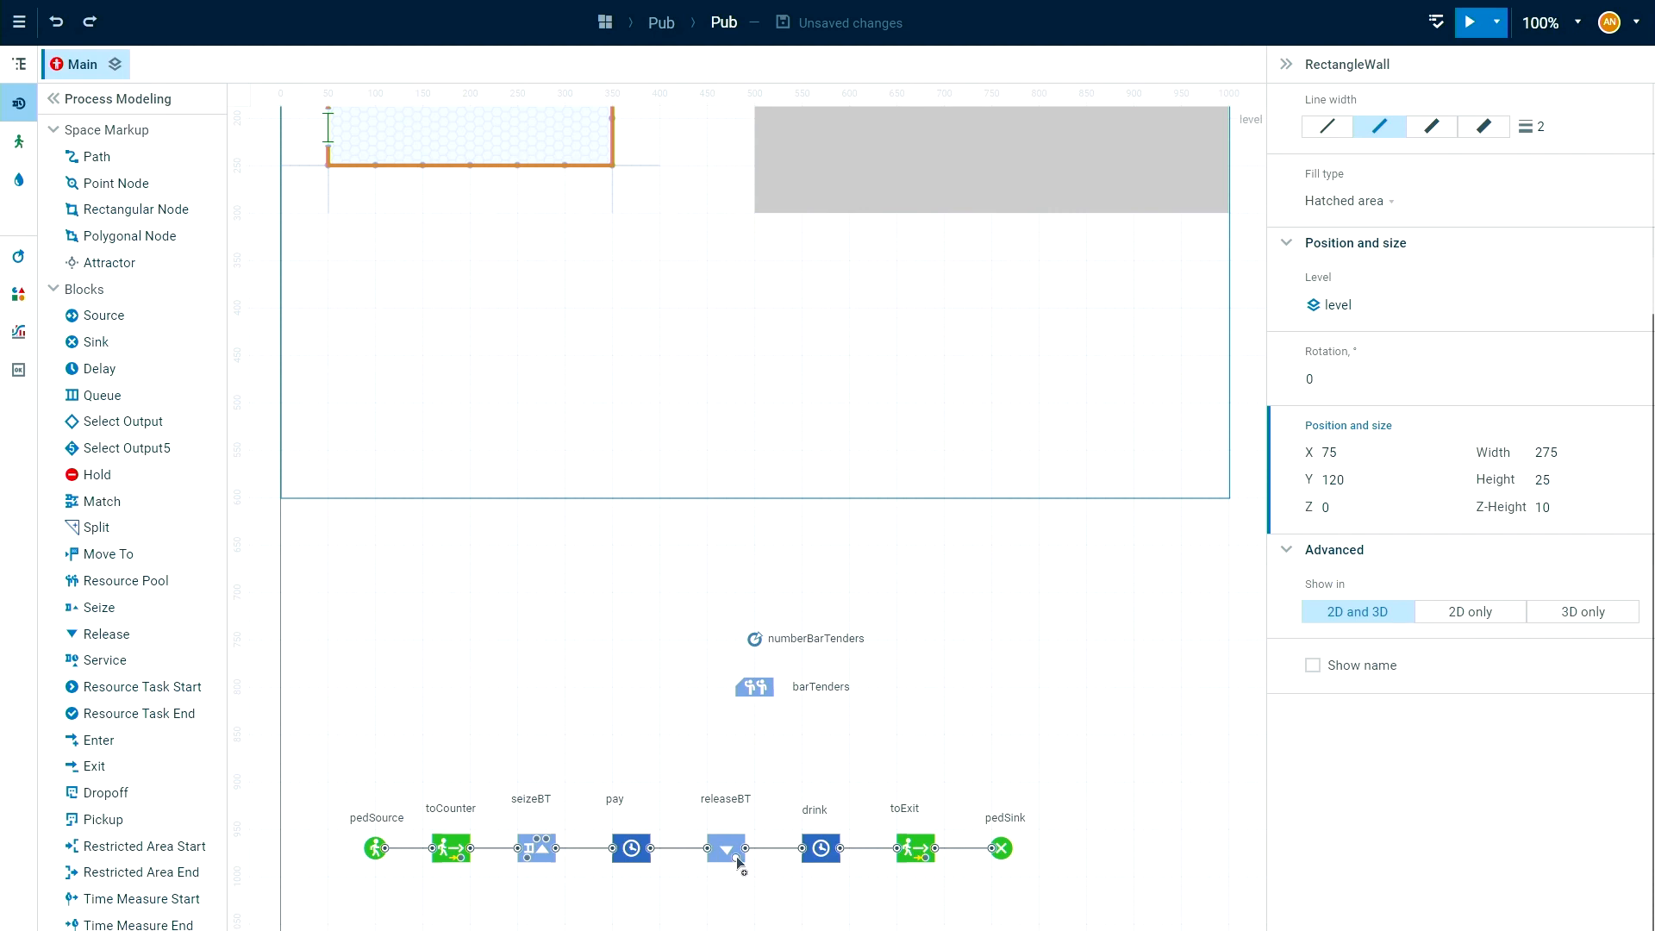
Set the Y coordinate of seizeBT's destination to counter.gteY() - 10.
click(543, 856)
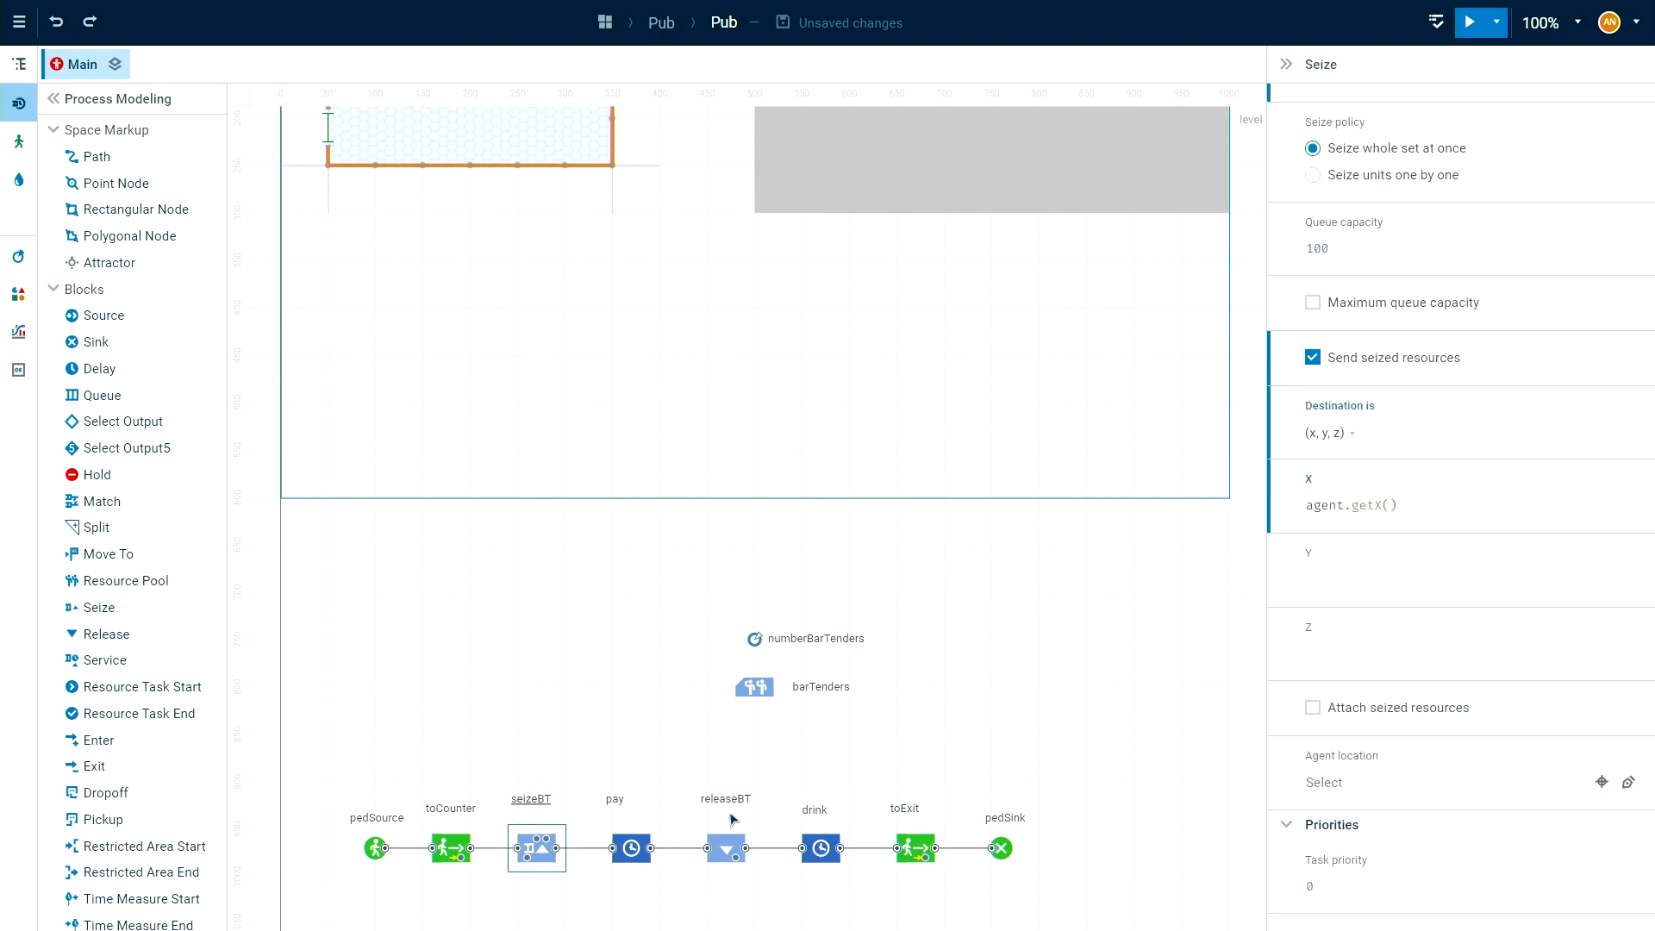
click(1333, 579)
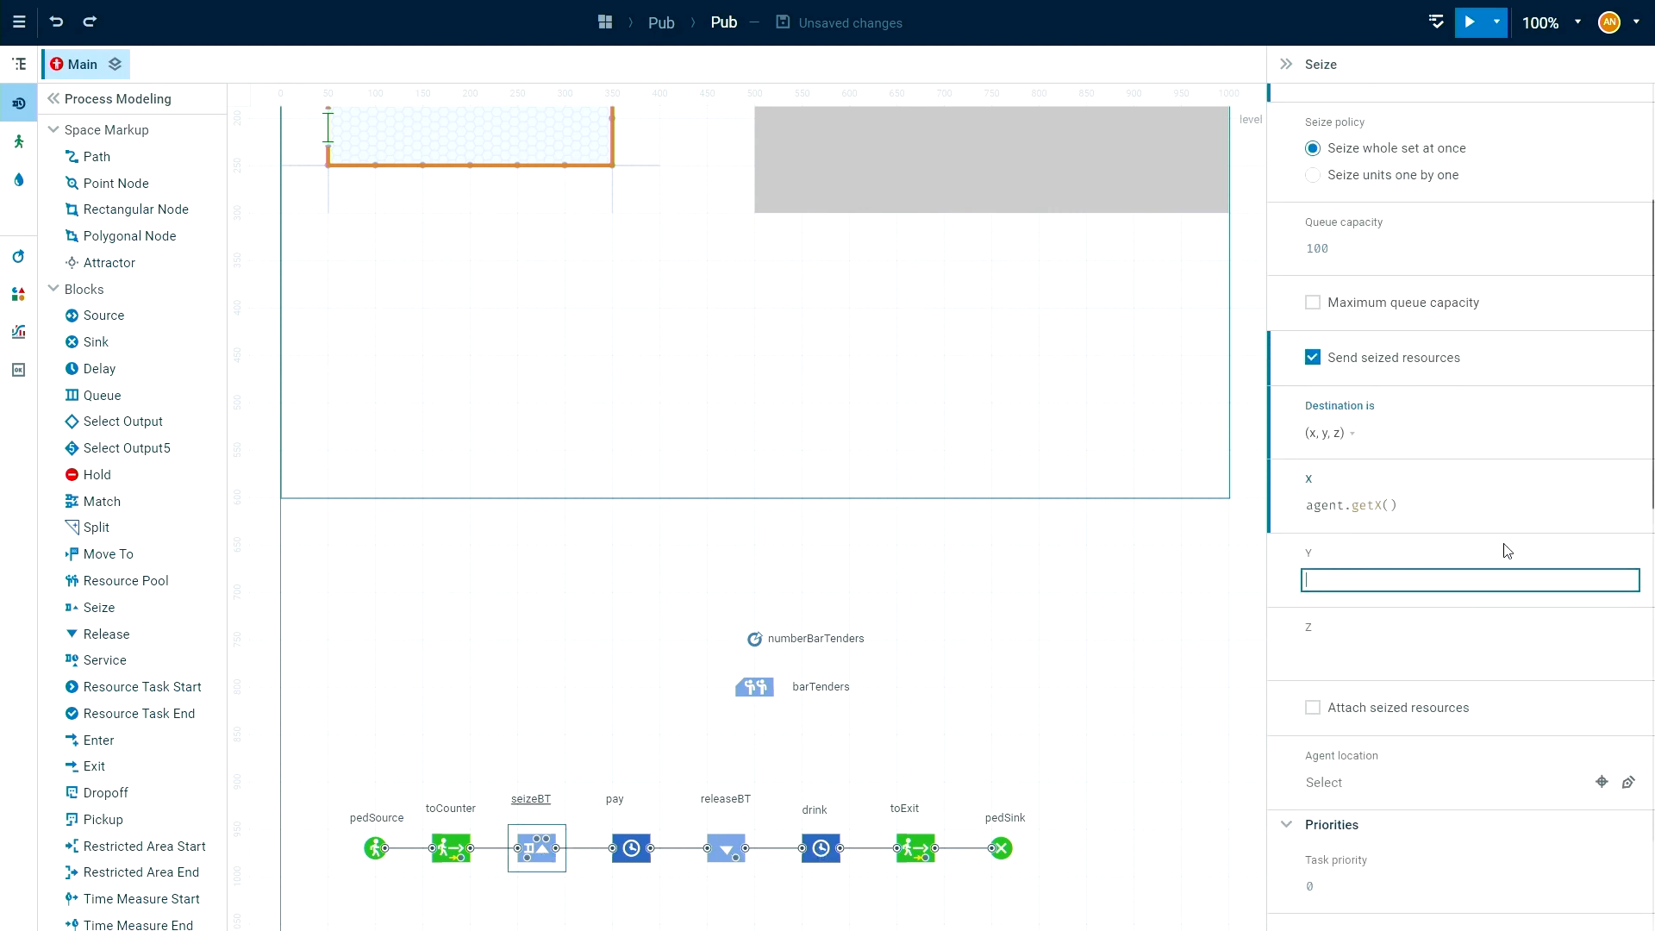
text(co)
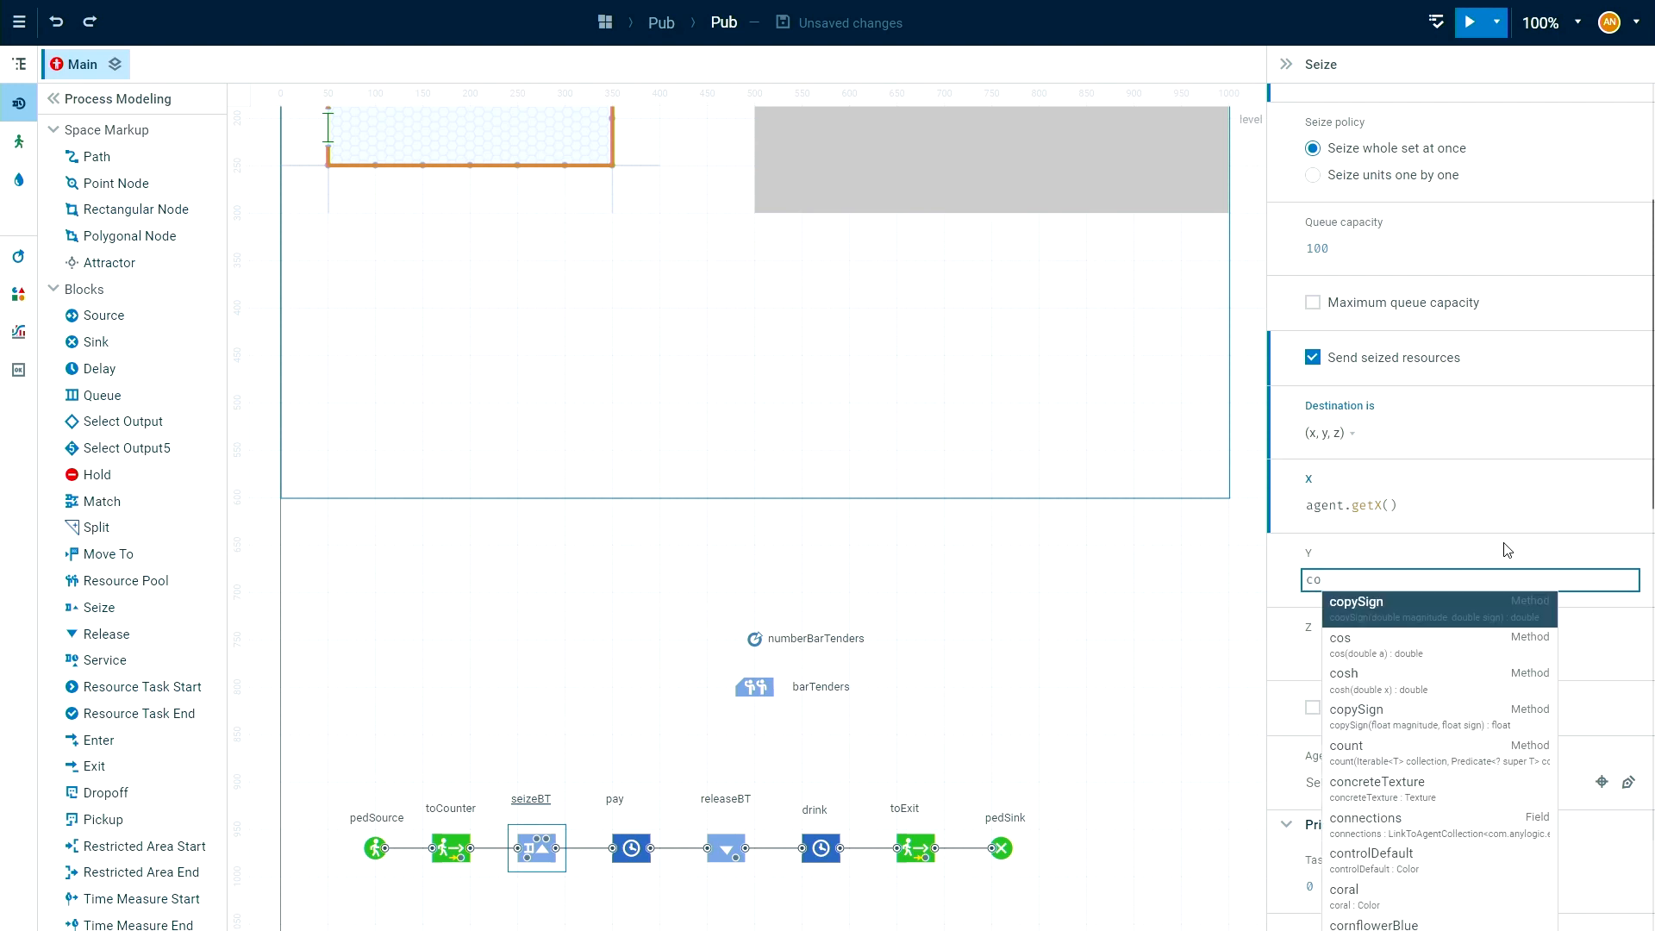
text(u)
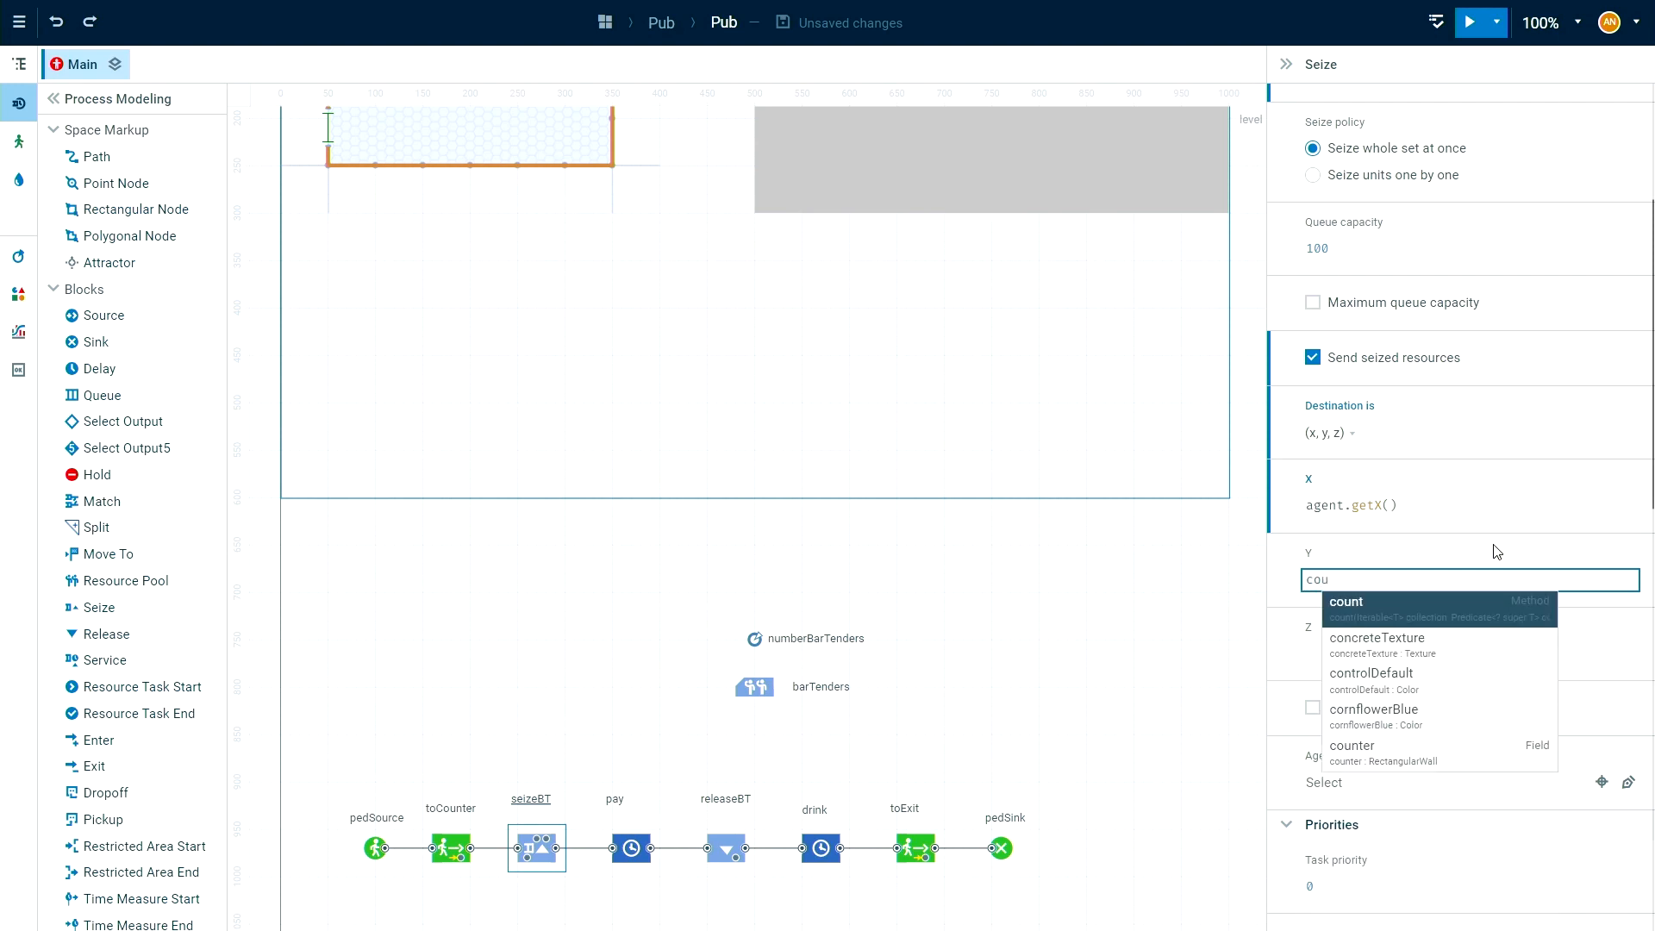
click(1413, 757)
click(1337, 590)
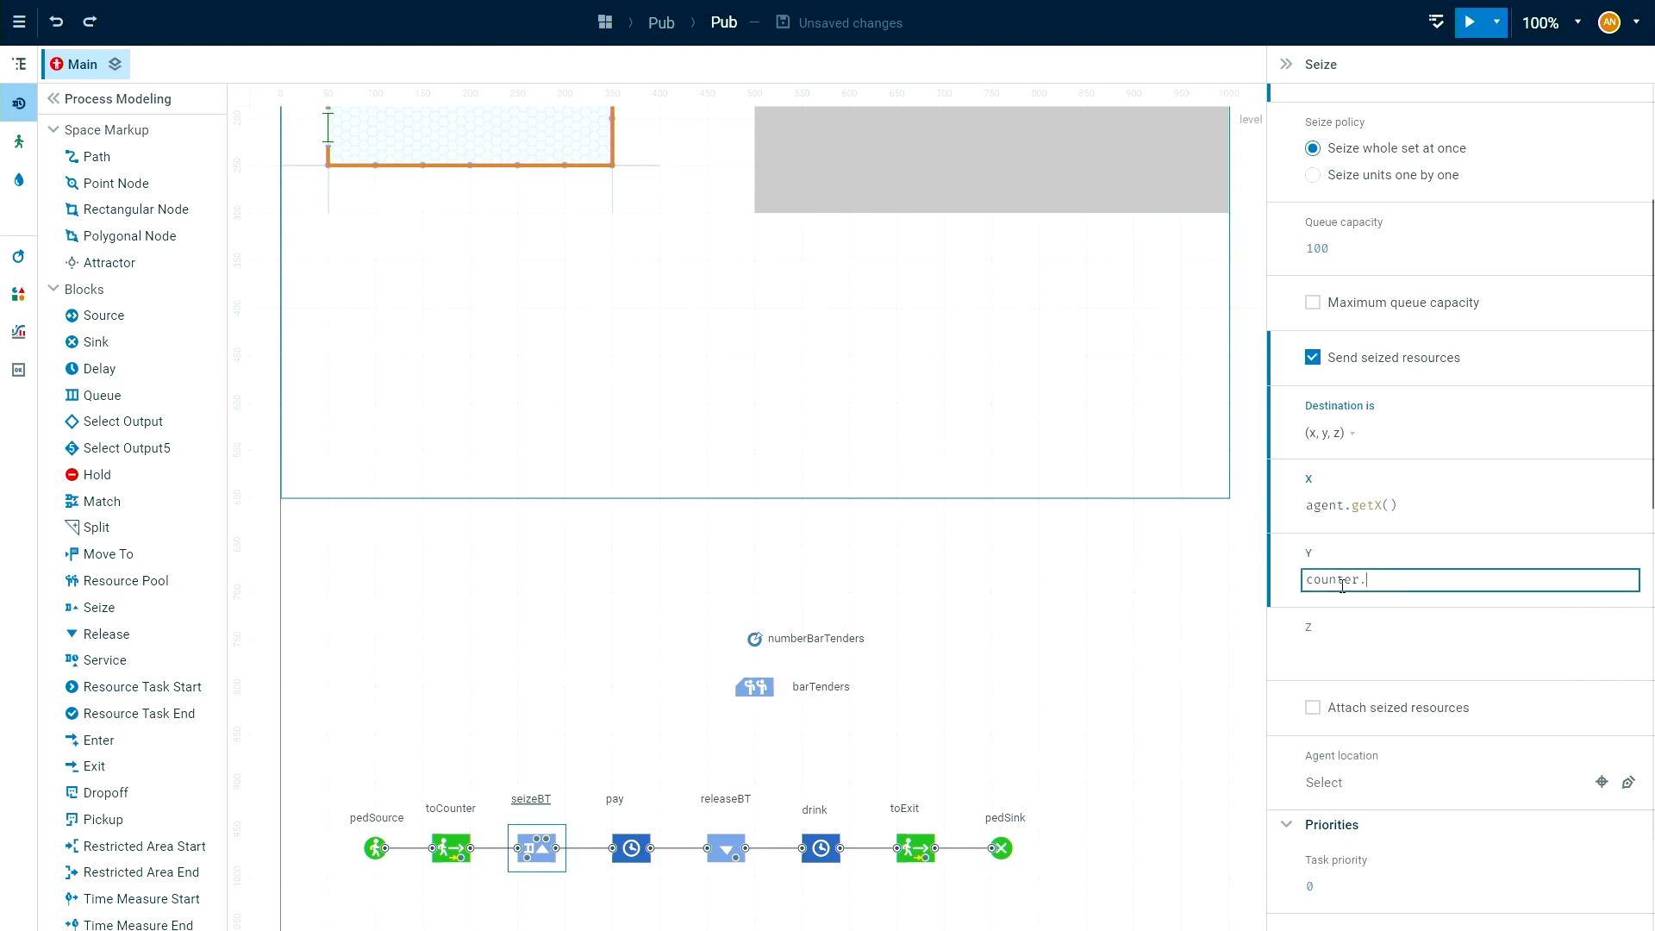
text(.gte)
key(BackSpace)
click(1155, 695)
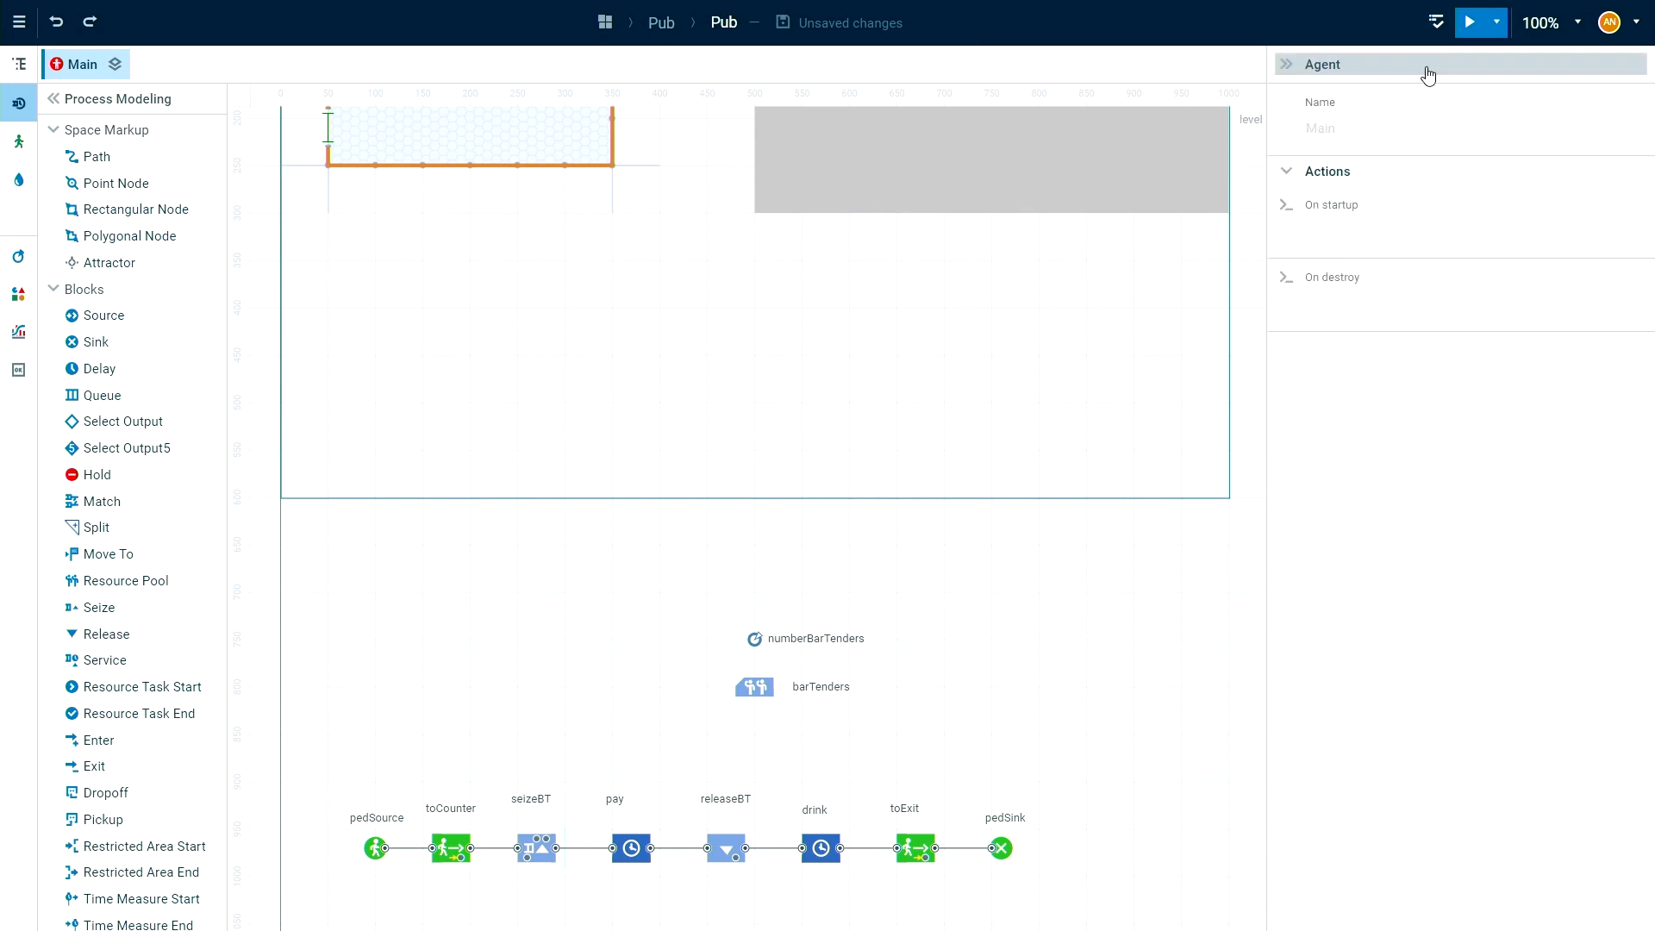
Build the model and go to the Y expression of seizeBT from the error list.
click(552, 858)
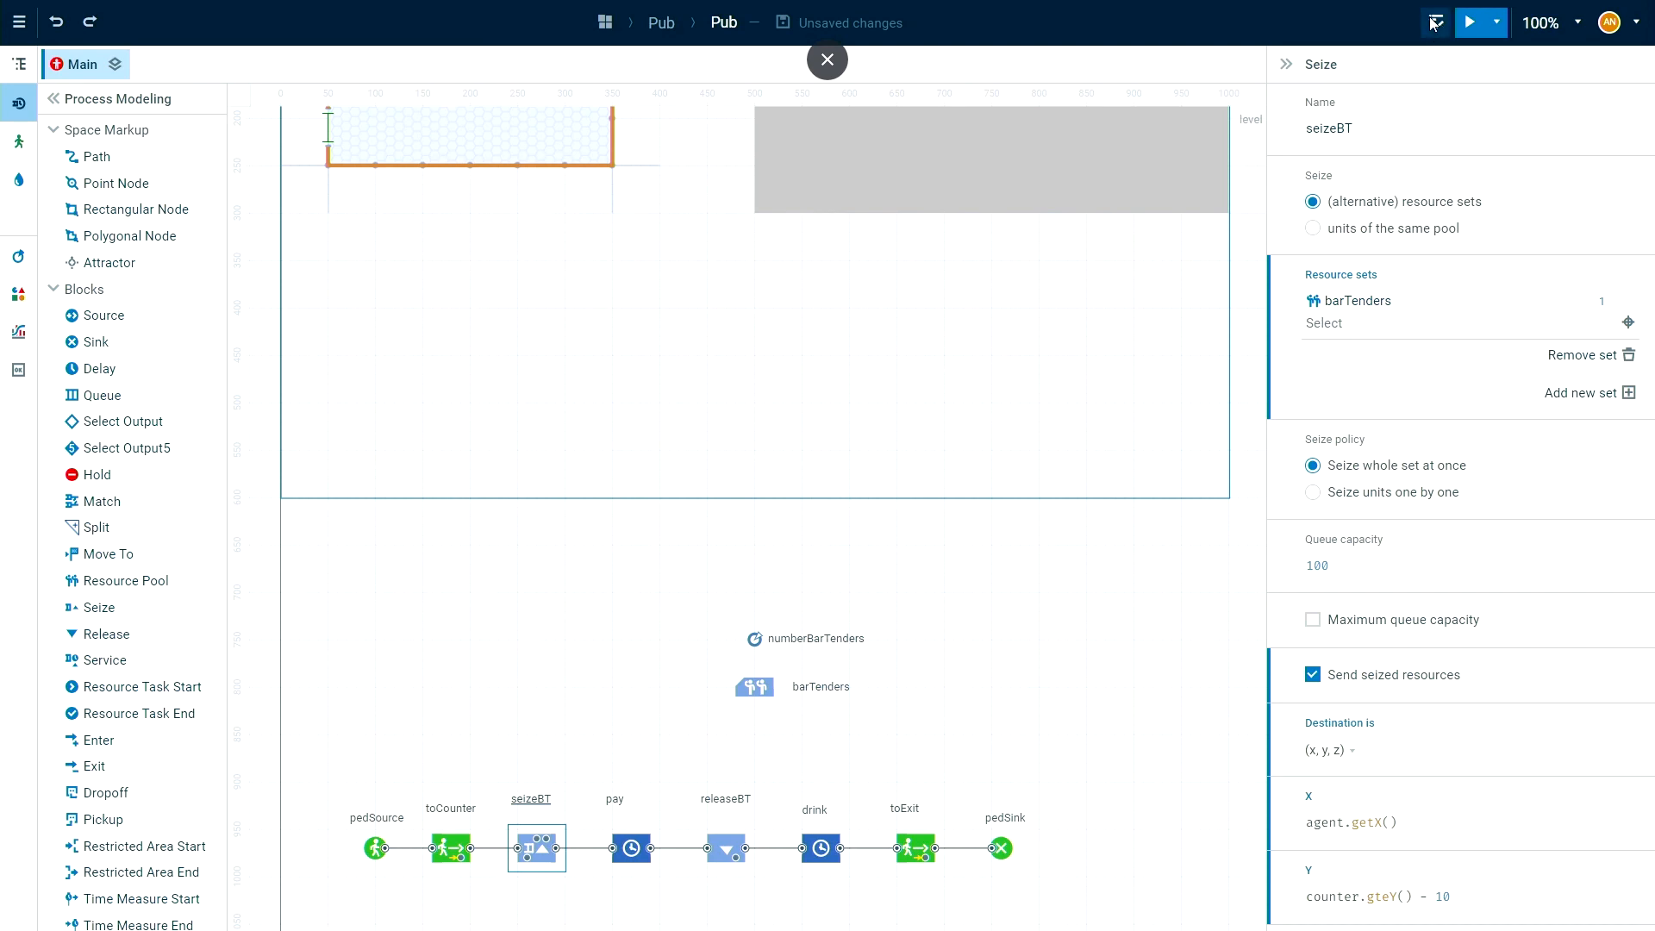
click(1437, 24)
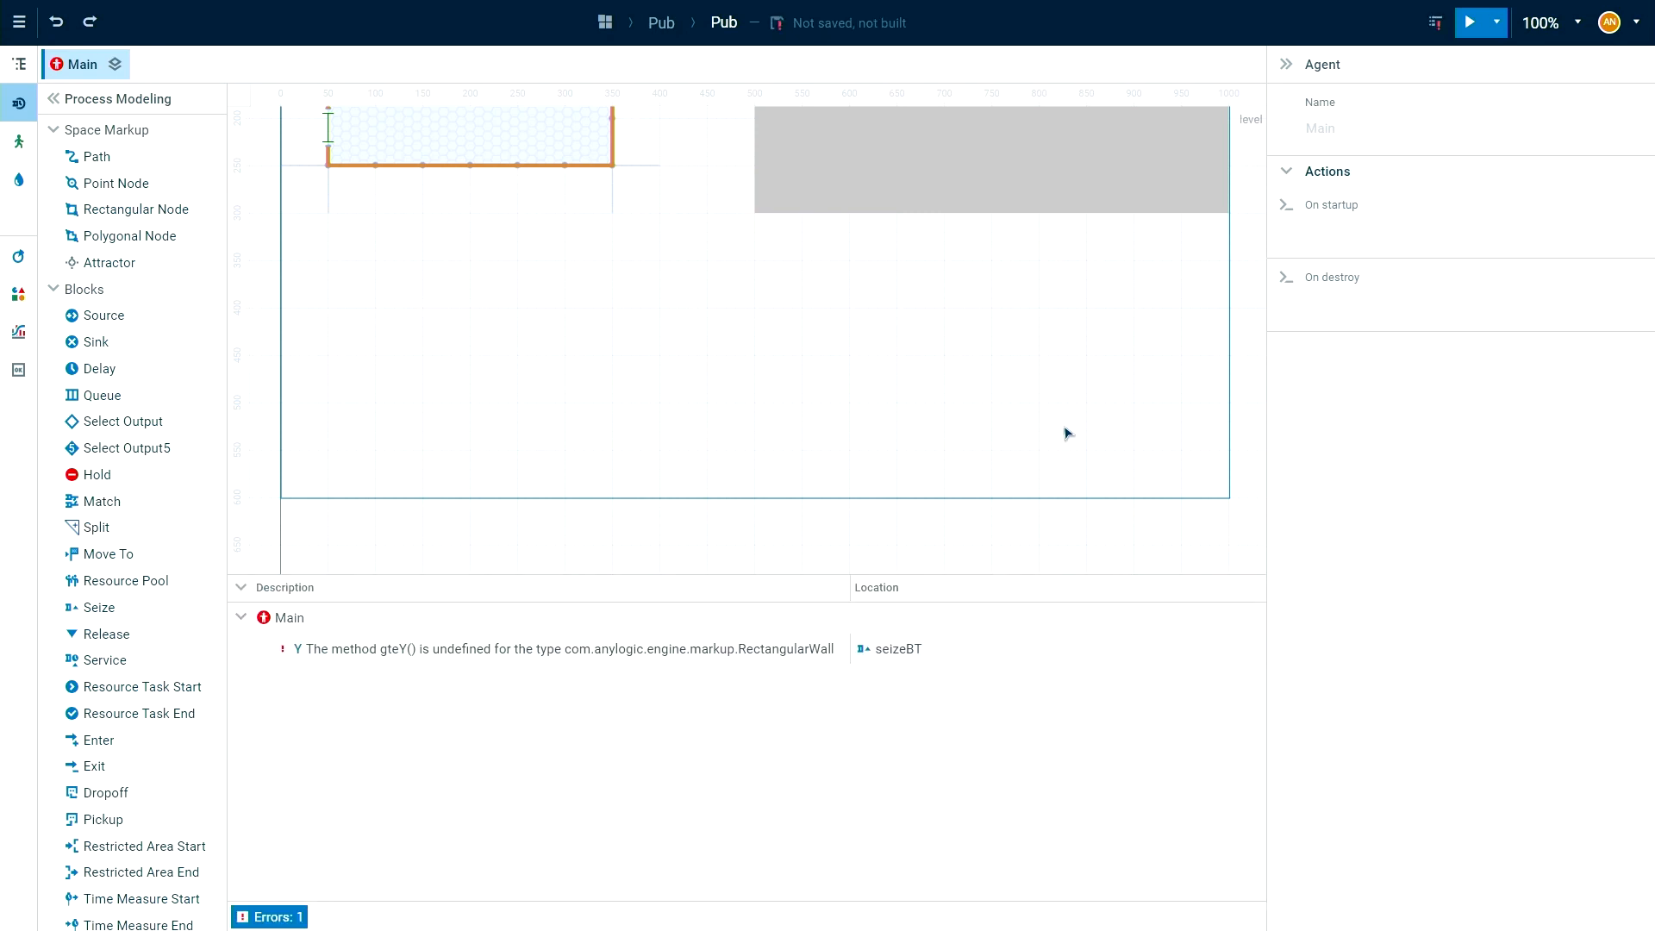
click(280, 919)
click(281, 919)
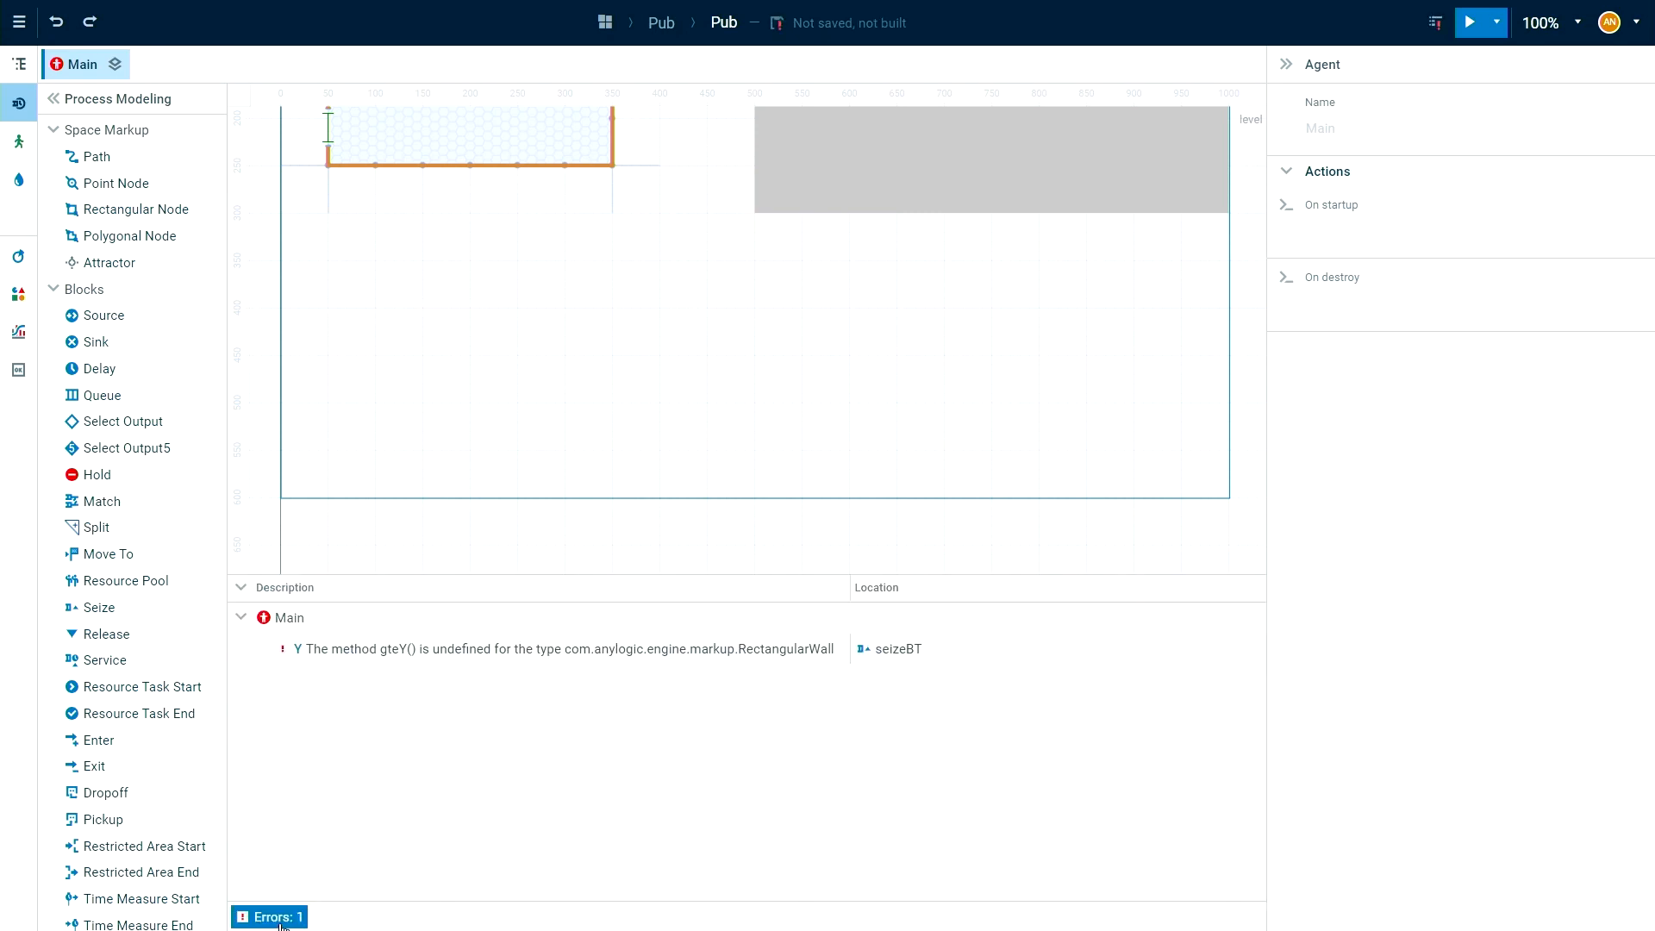
double_click(619, 660)
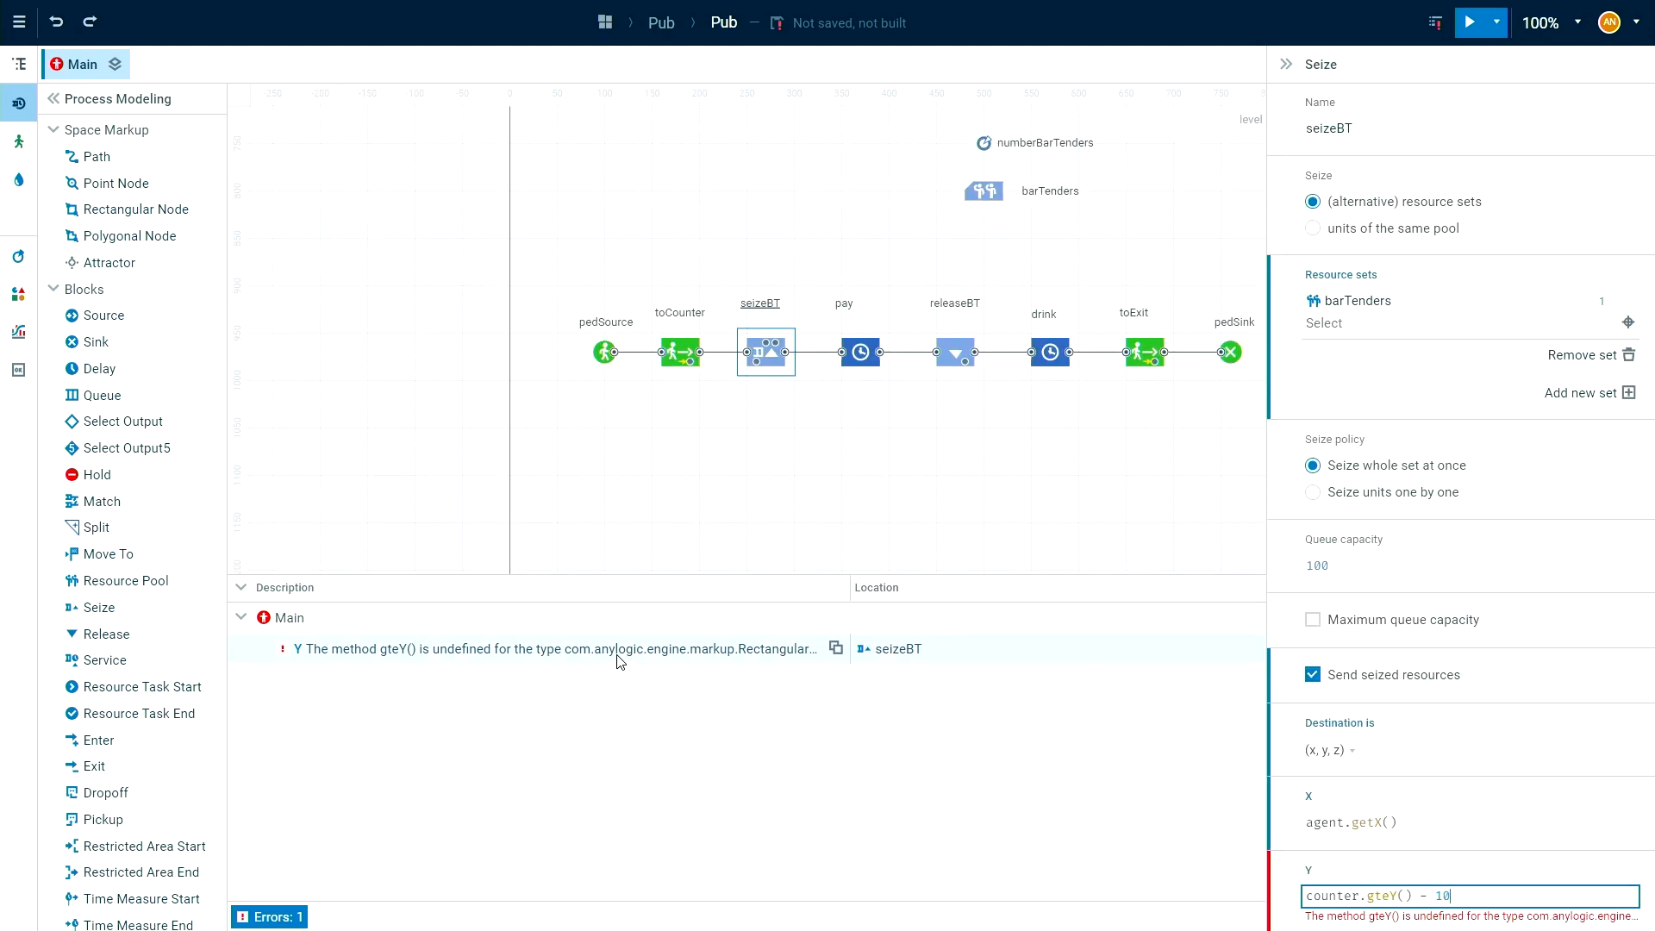
Correct seizeBT's Y expression to counter.getY() - 10 and rebuild the model.
scroll(1495, 854, down, 3)
scroll(1487, 831, down, 3)
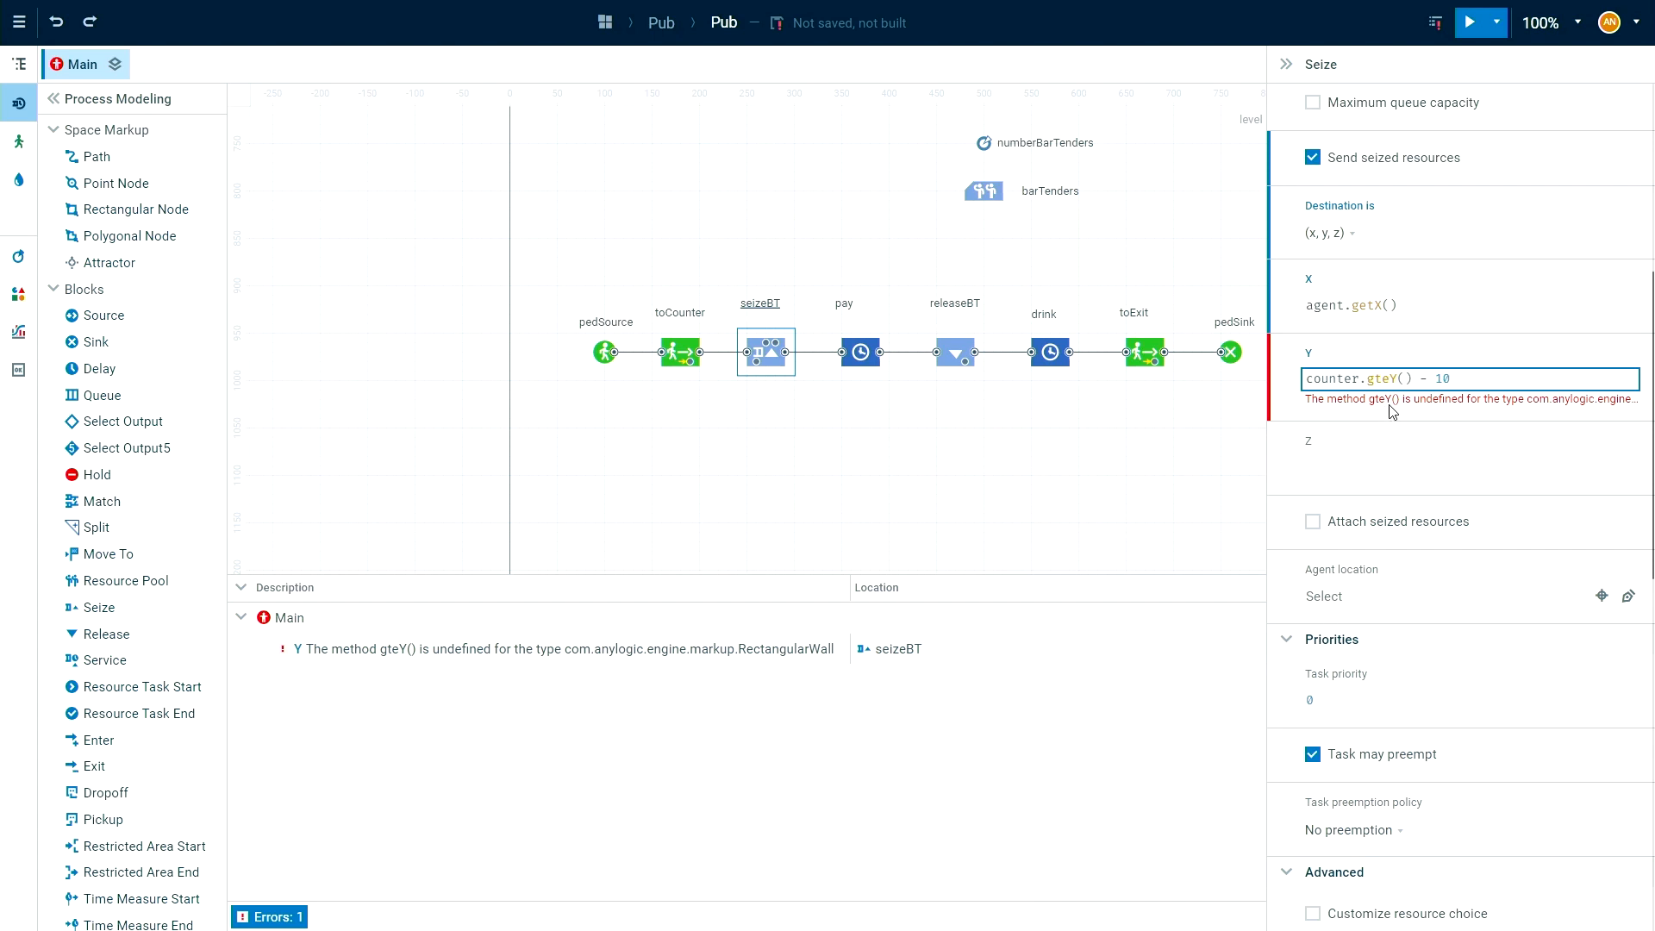
drag(1376, 378, 1391, 379)
text(et)
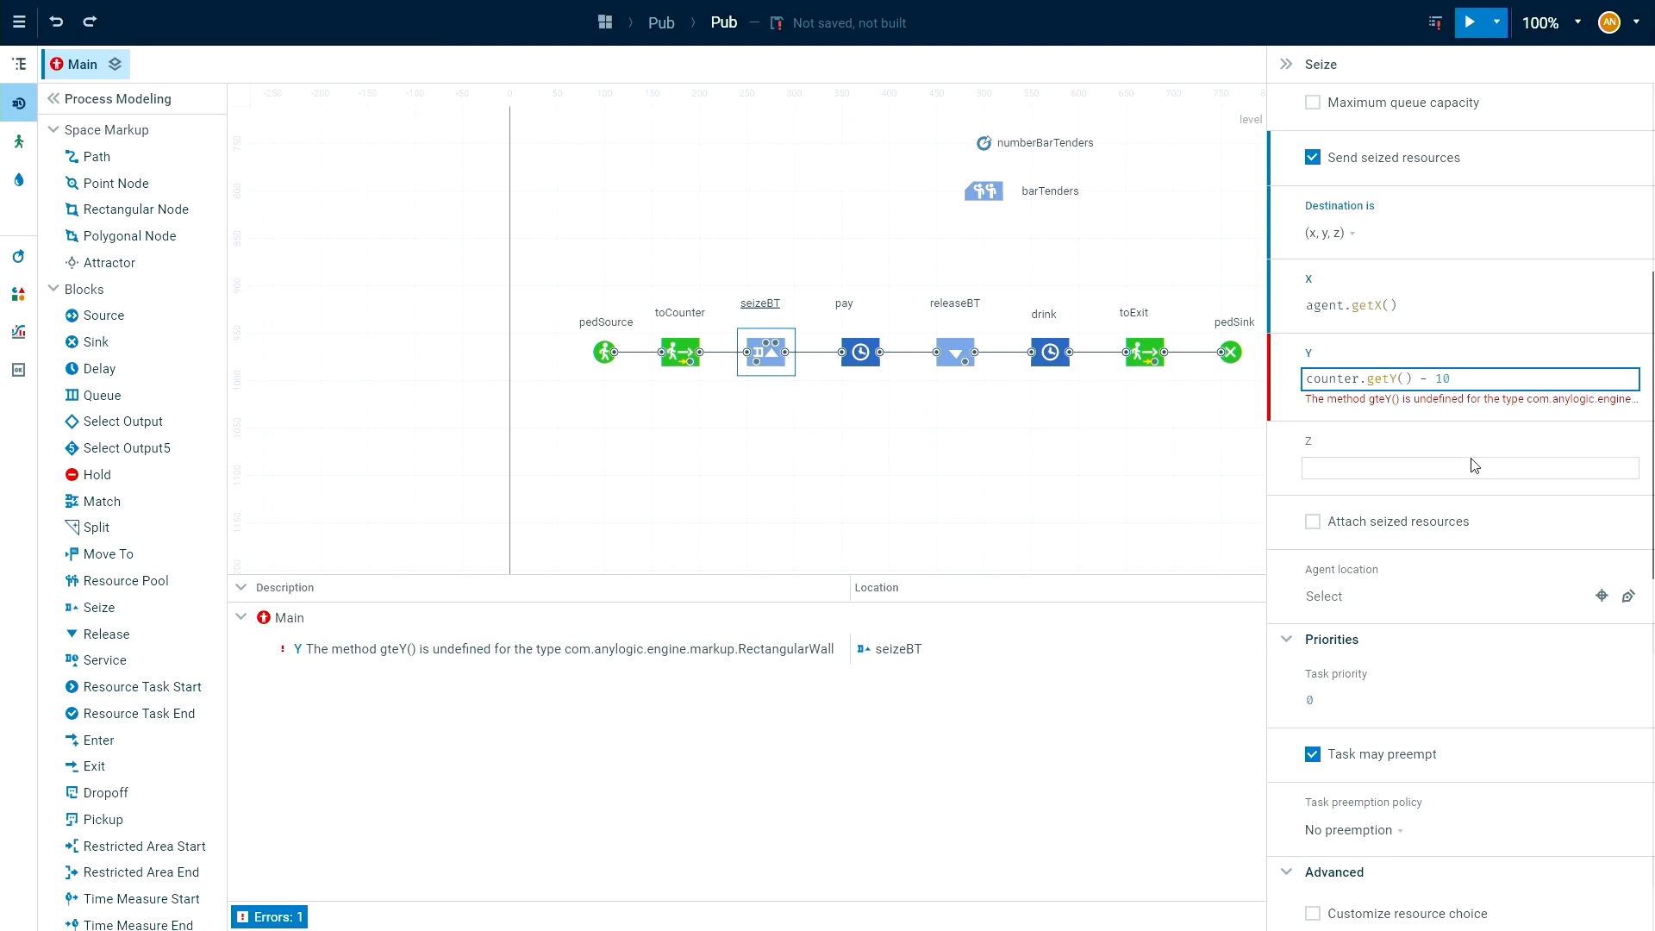
click(1436, 26)
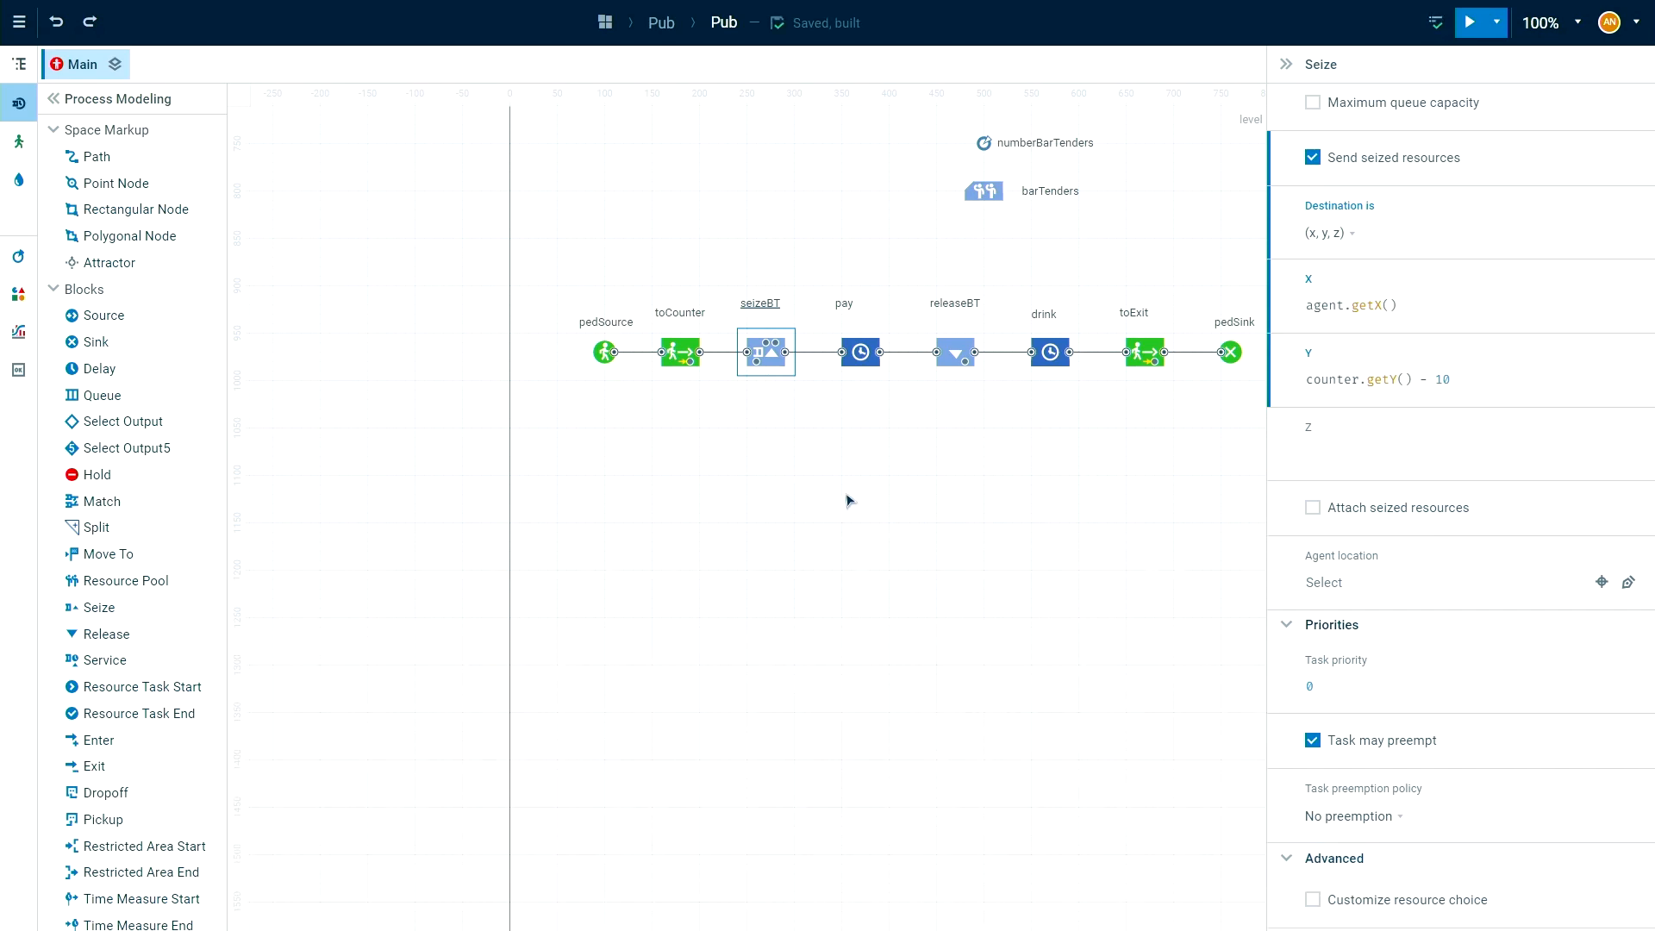
Set the pay block's delay time unit to minutes and enable its maximum capacity.
drag(899, 499, 711, 645)
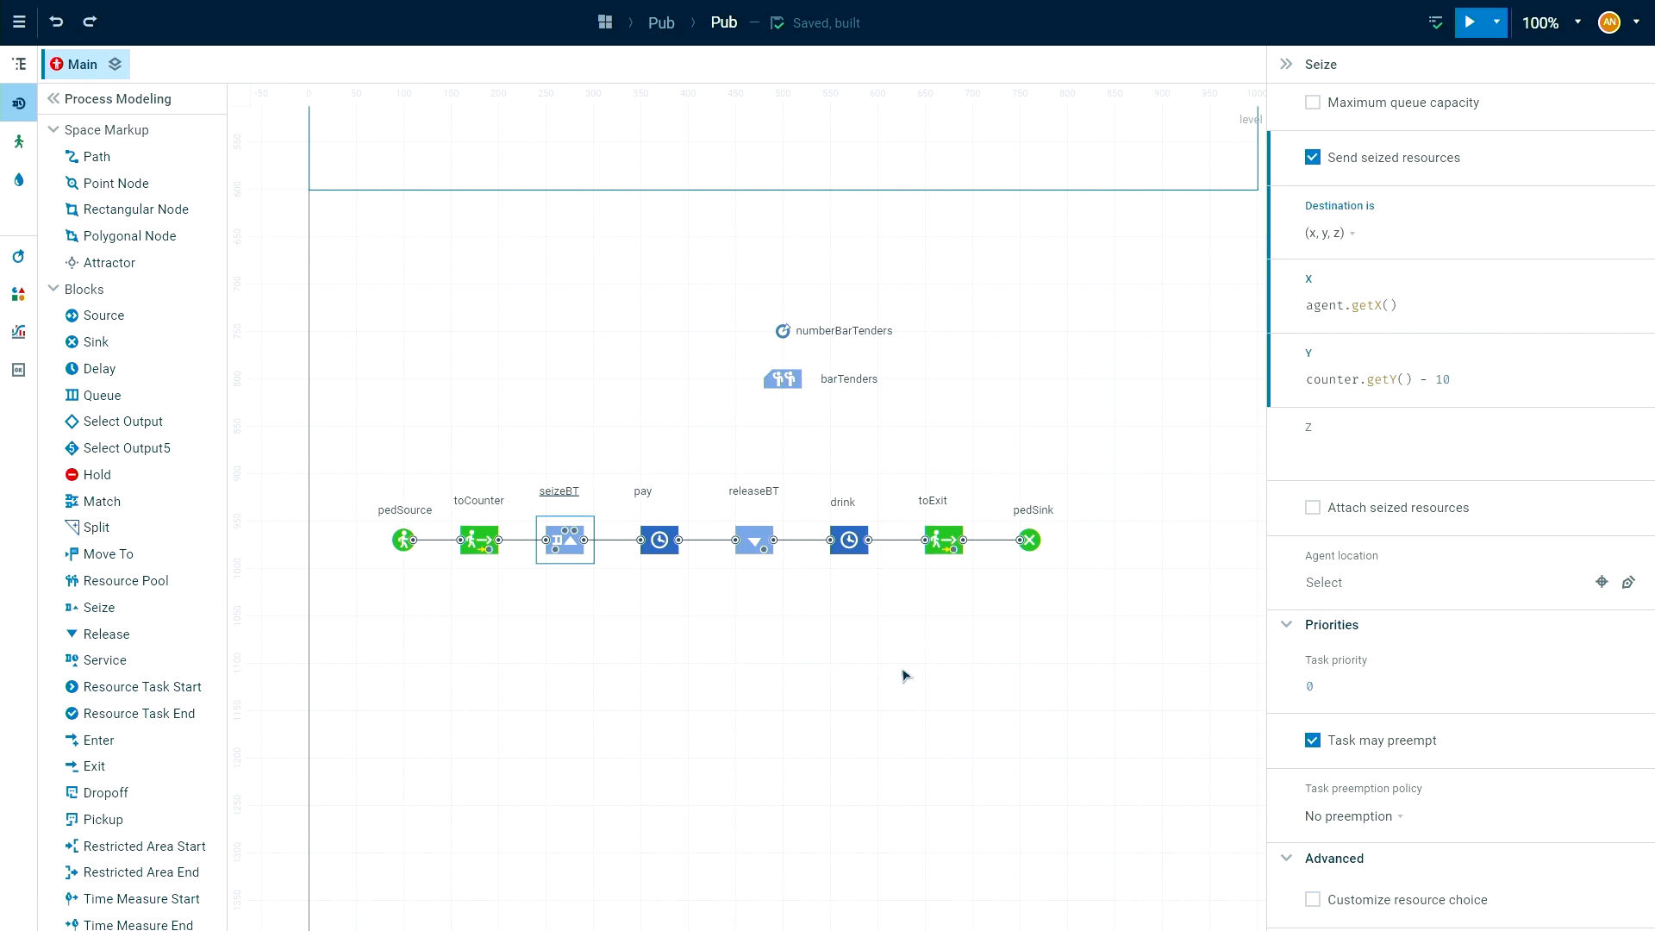
click(657, 543)
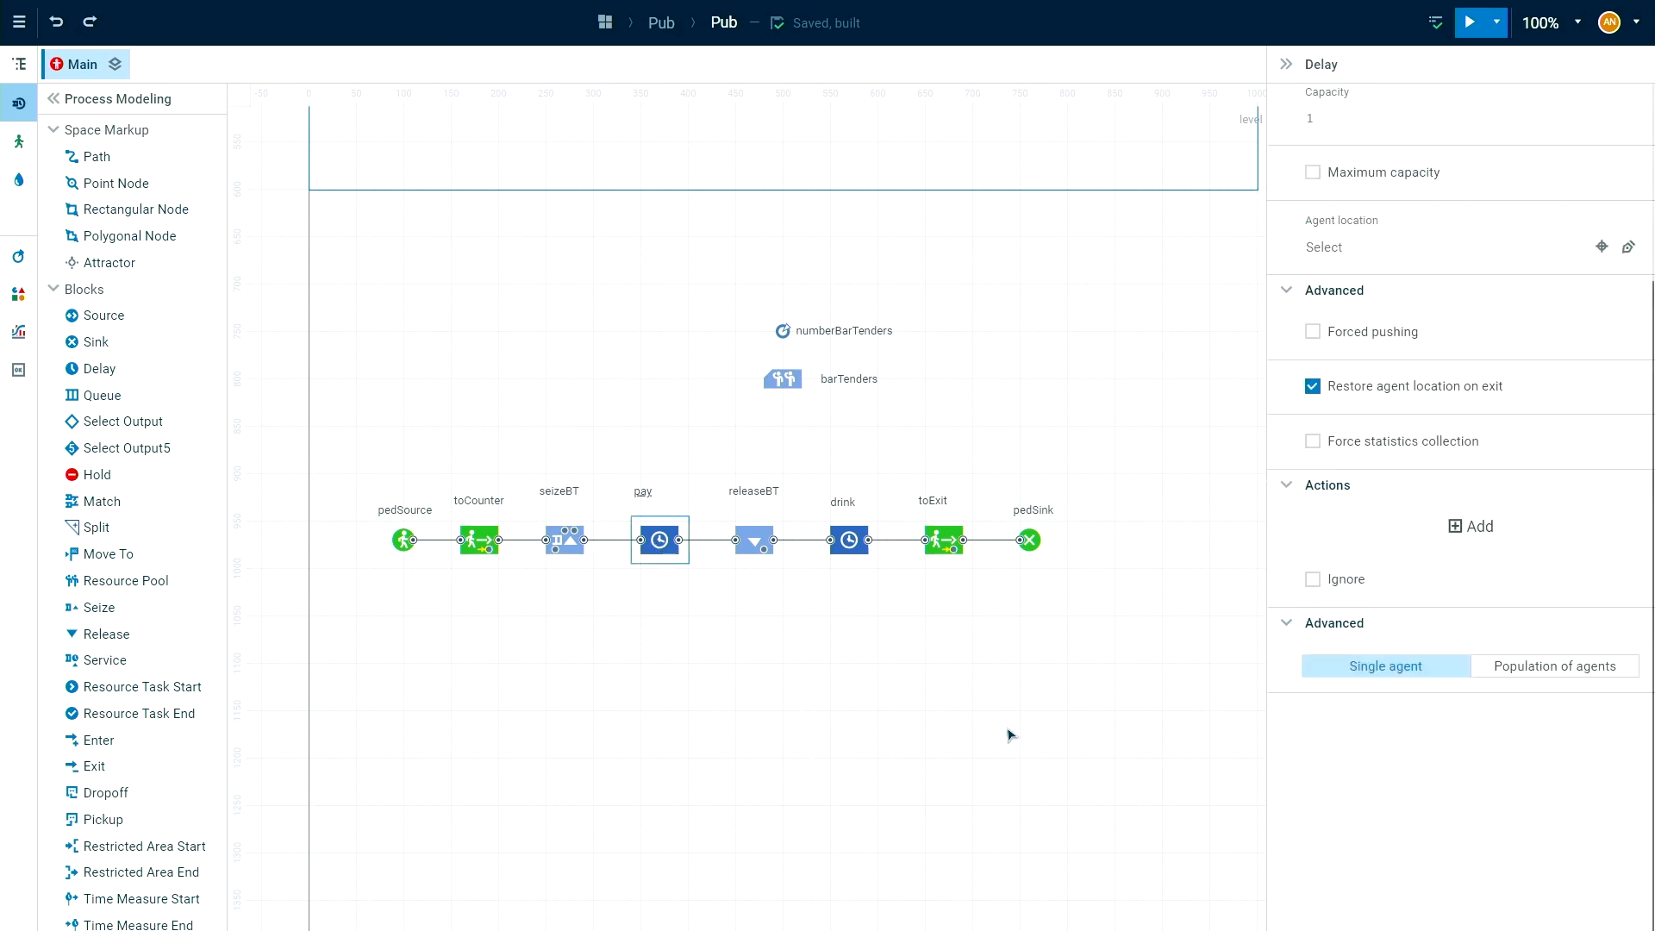
scroll(1340, 416, up, 1)
scroll(1341, 416, up, 5)
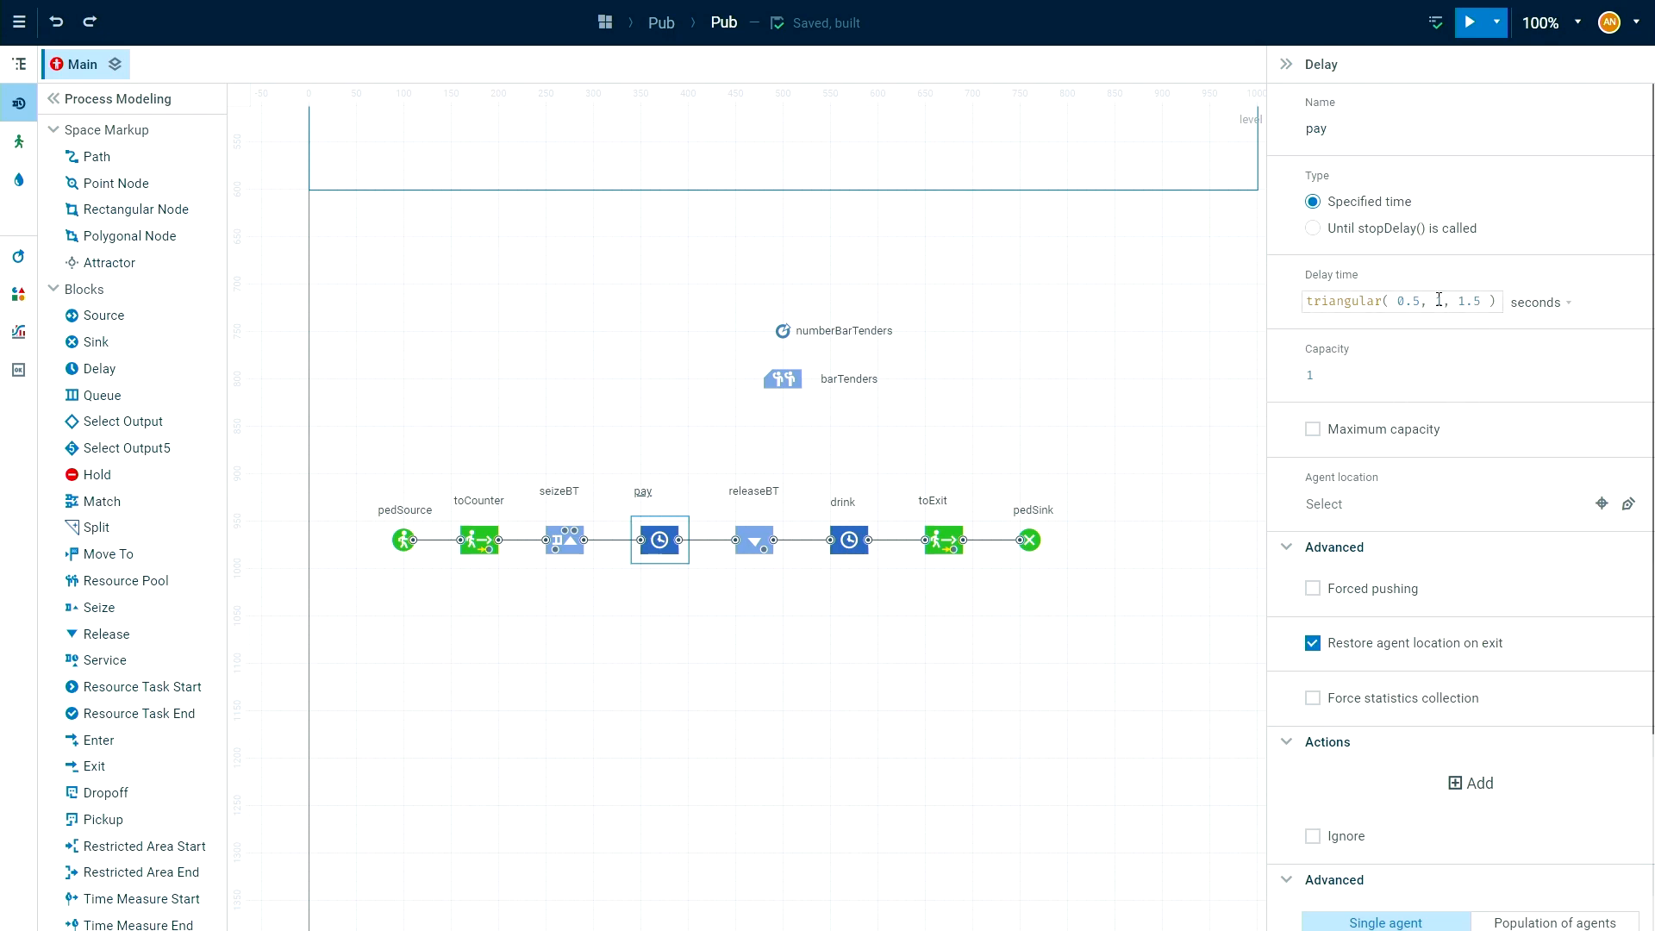
click(1573, 310)
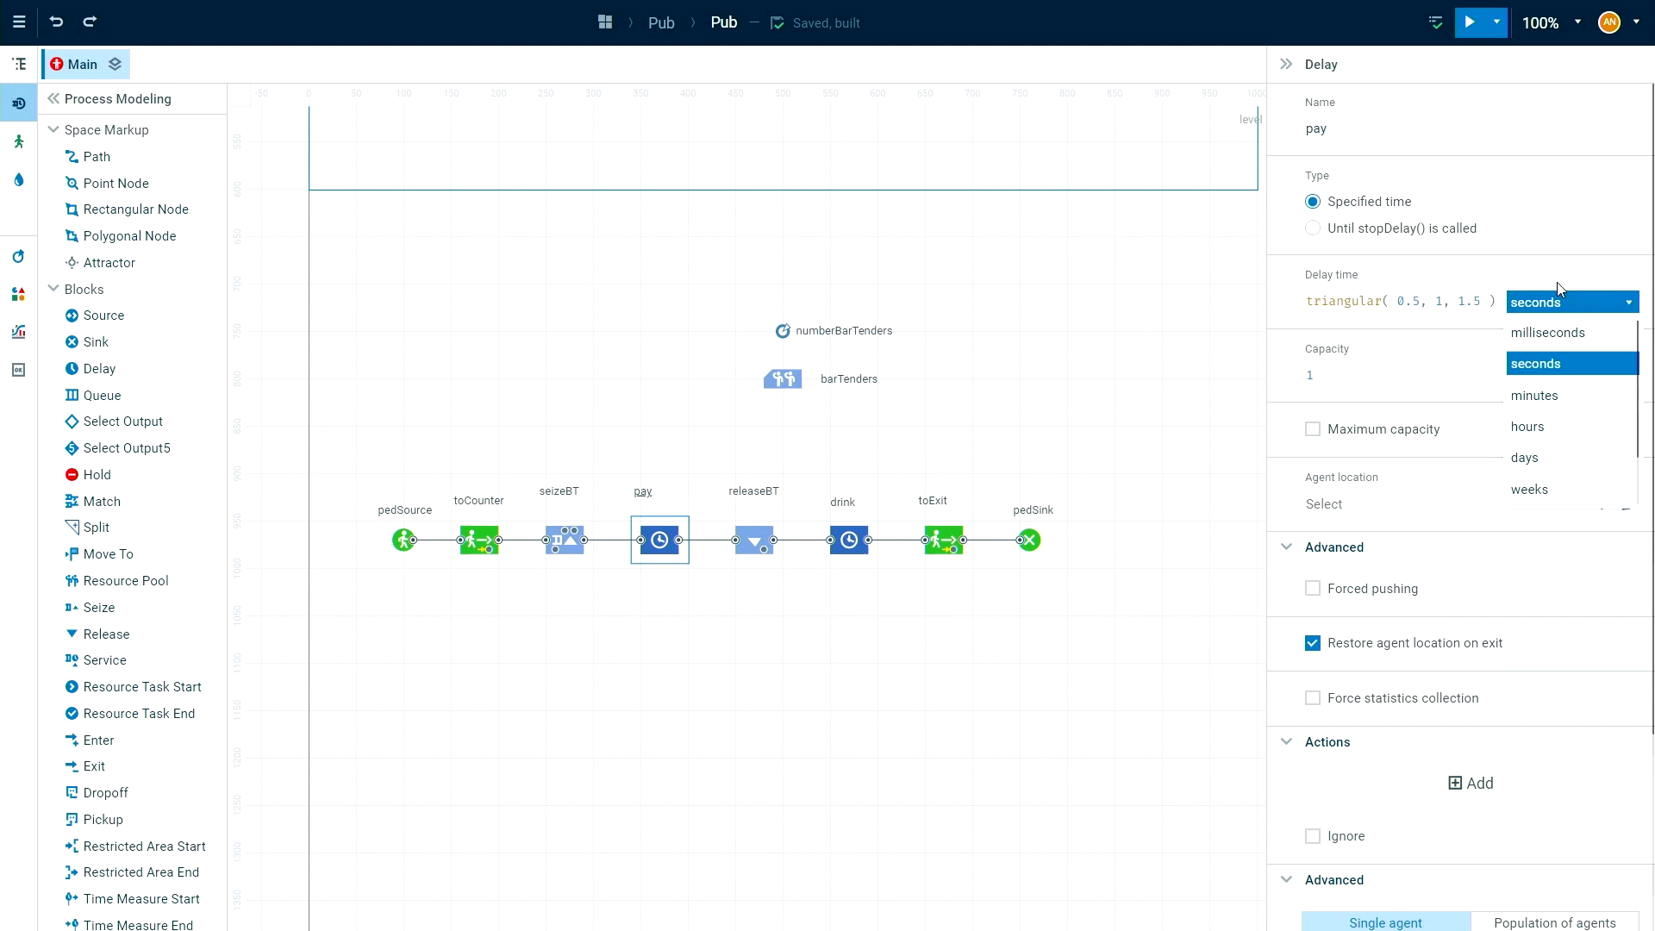
click(1535, 395)
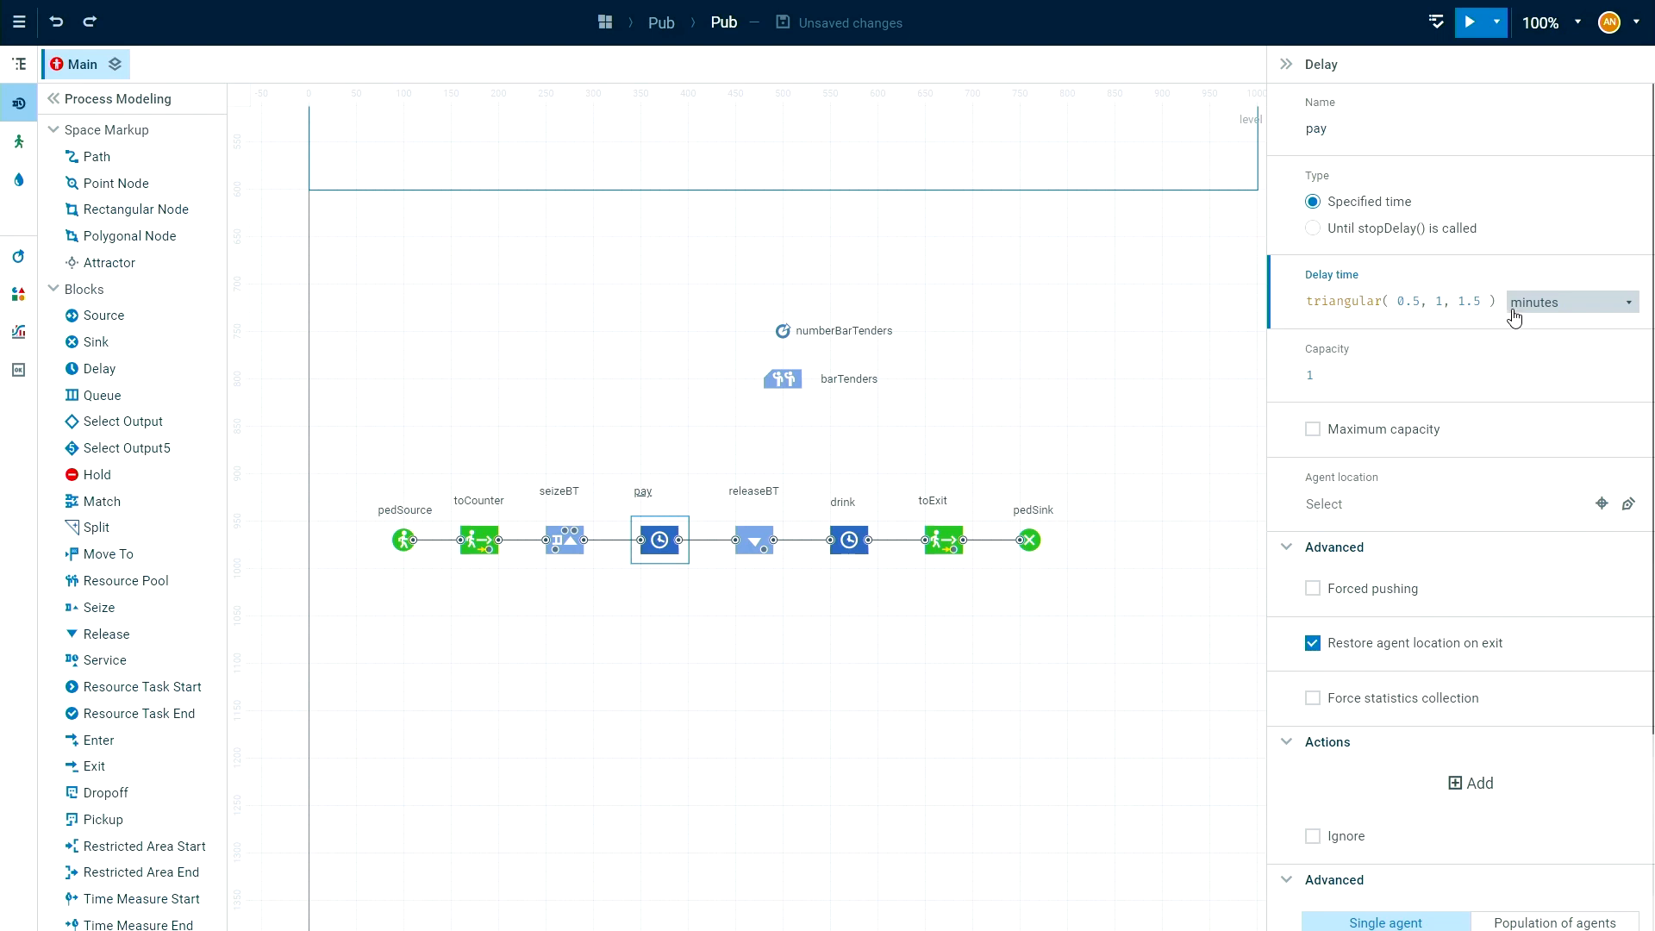
click(1313, 433)
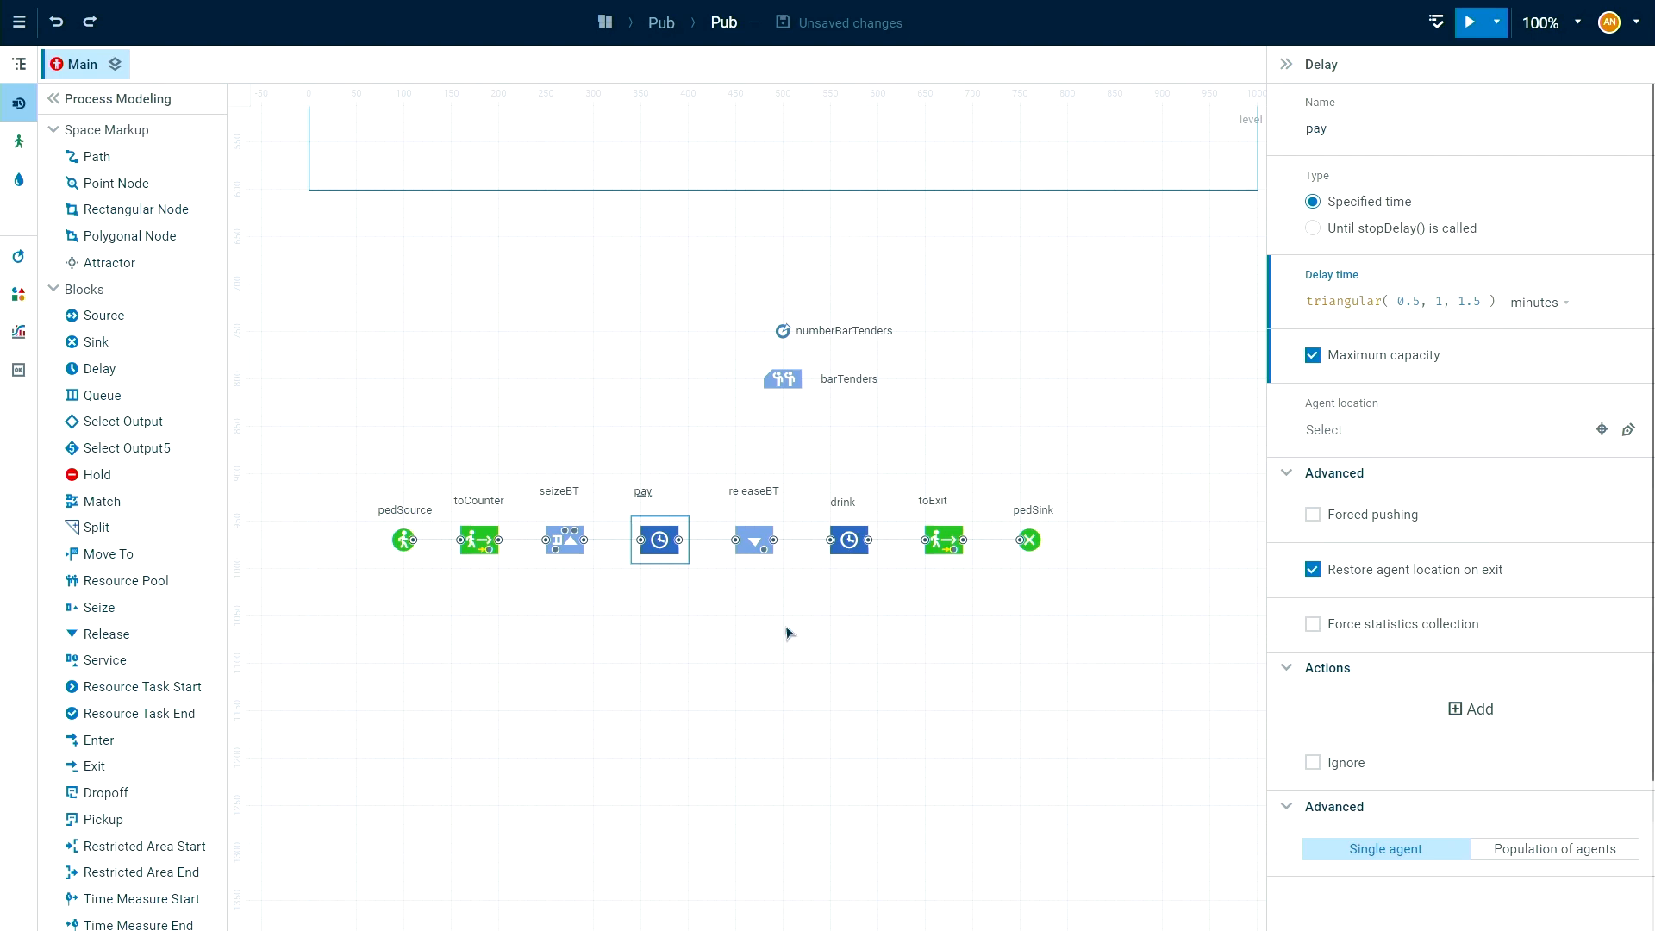
Set the releaseBT block so that released moving resources stay where they are.
click(757, 540)
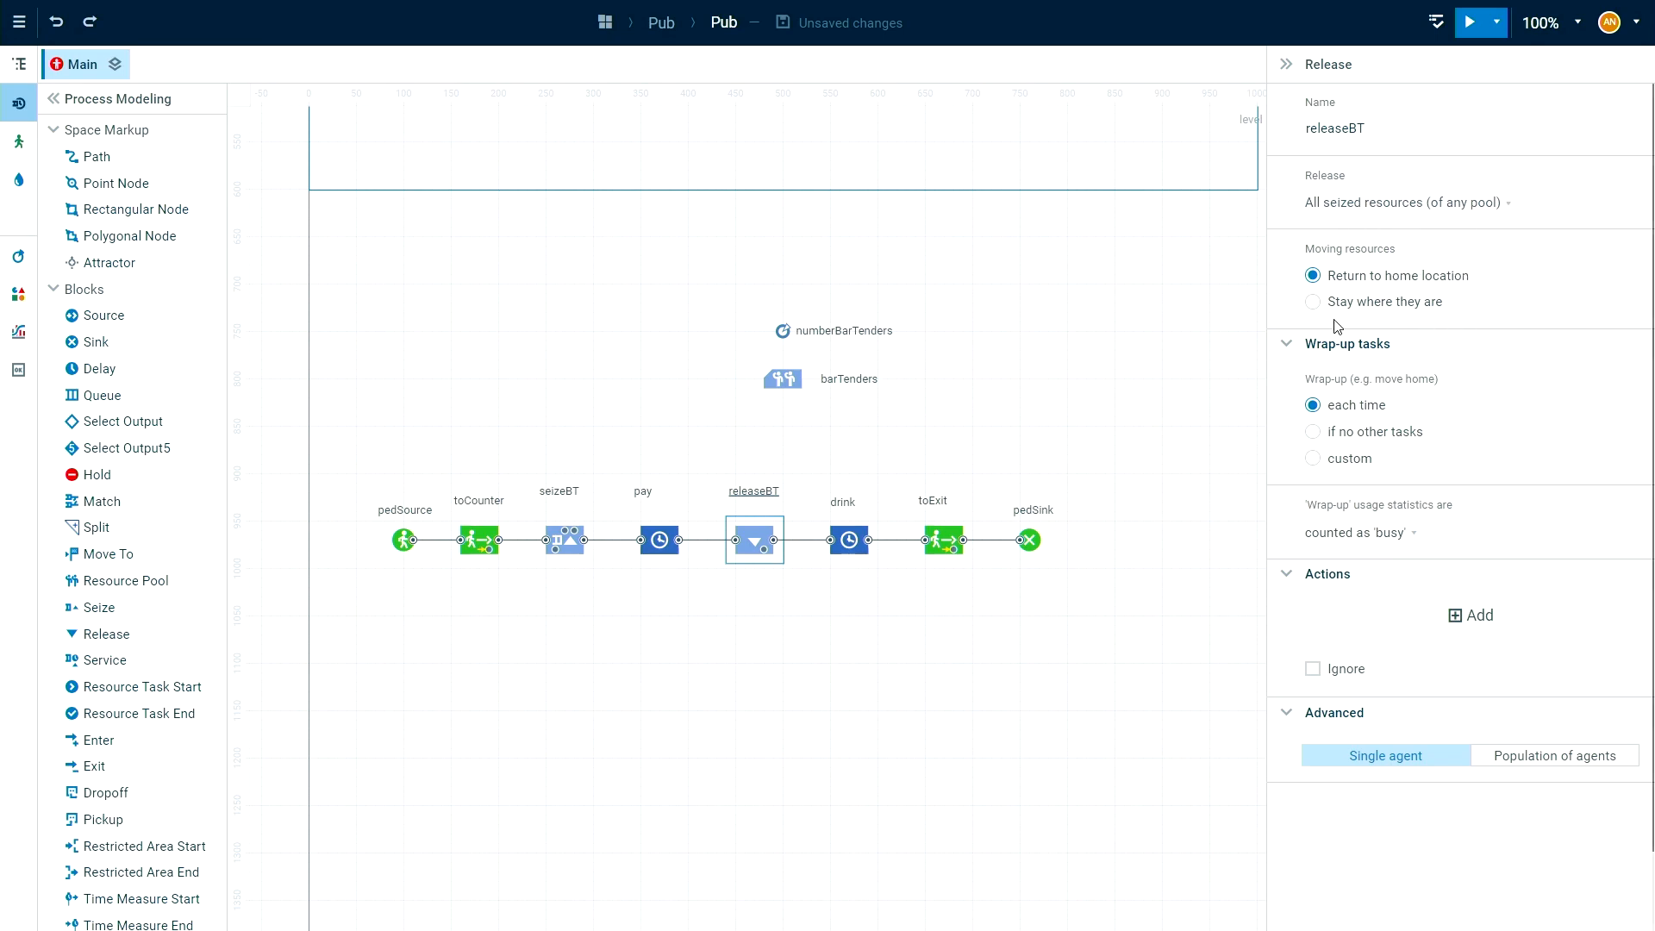
click(1313, 303)
click(1023, 410)
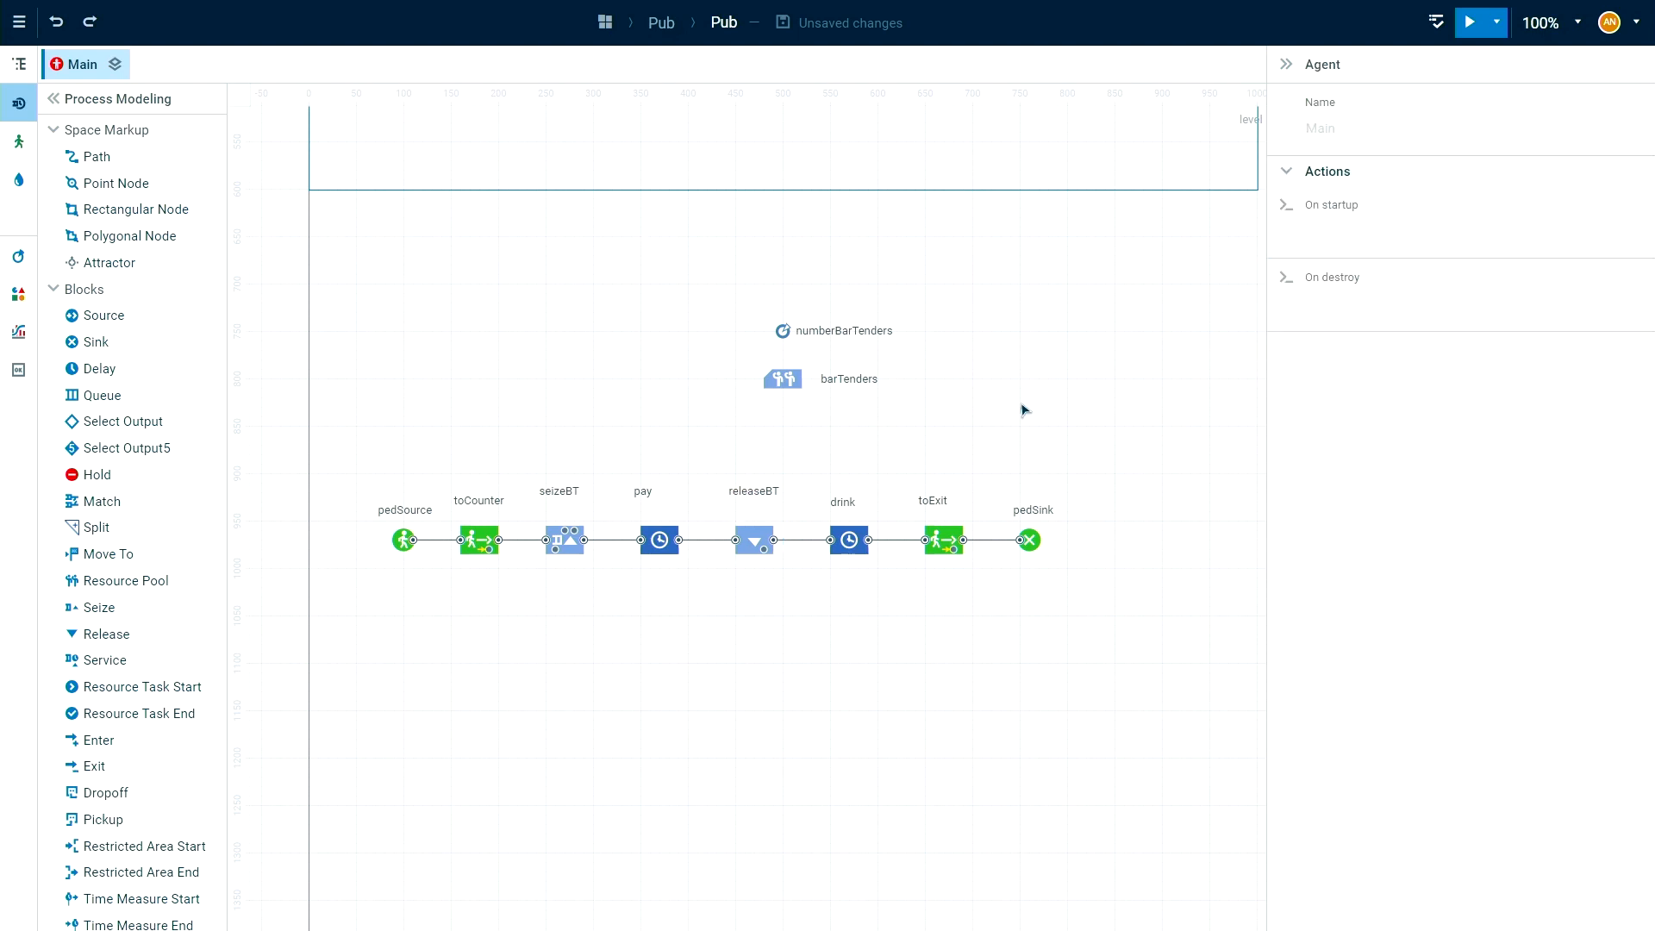
Run the pub simulation and expand its window to full screen.
drag(1013, 334, 997, 651)
right_click(998, 650)
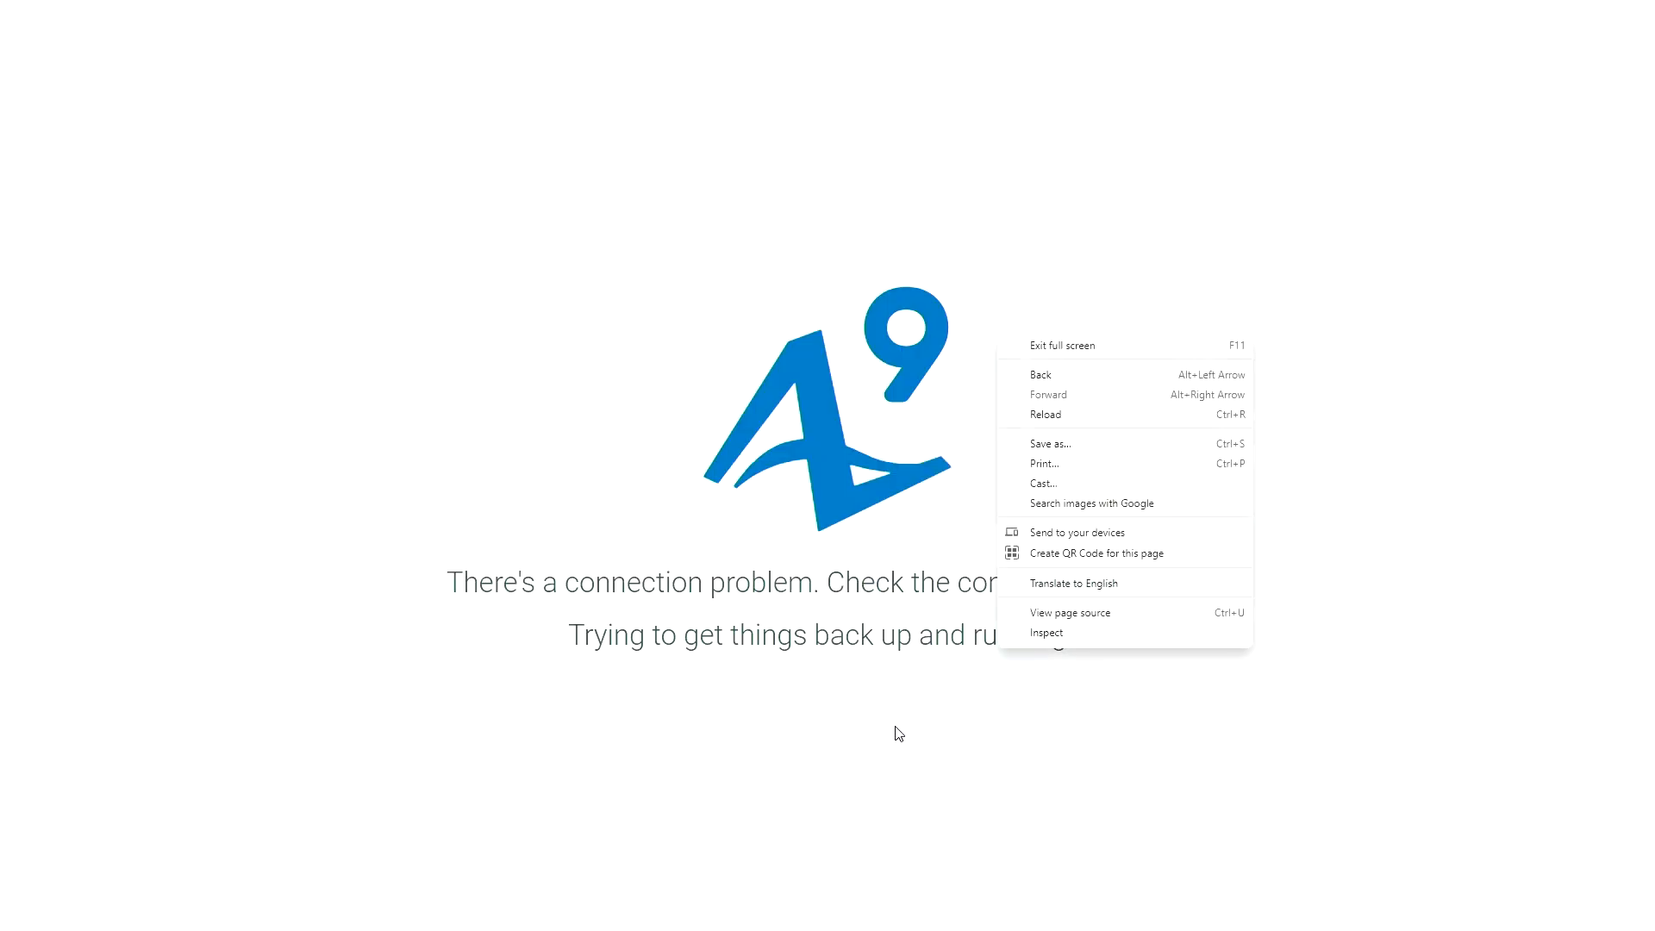
click(927, 365)
scroll(901, 393, up, 4)
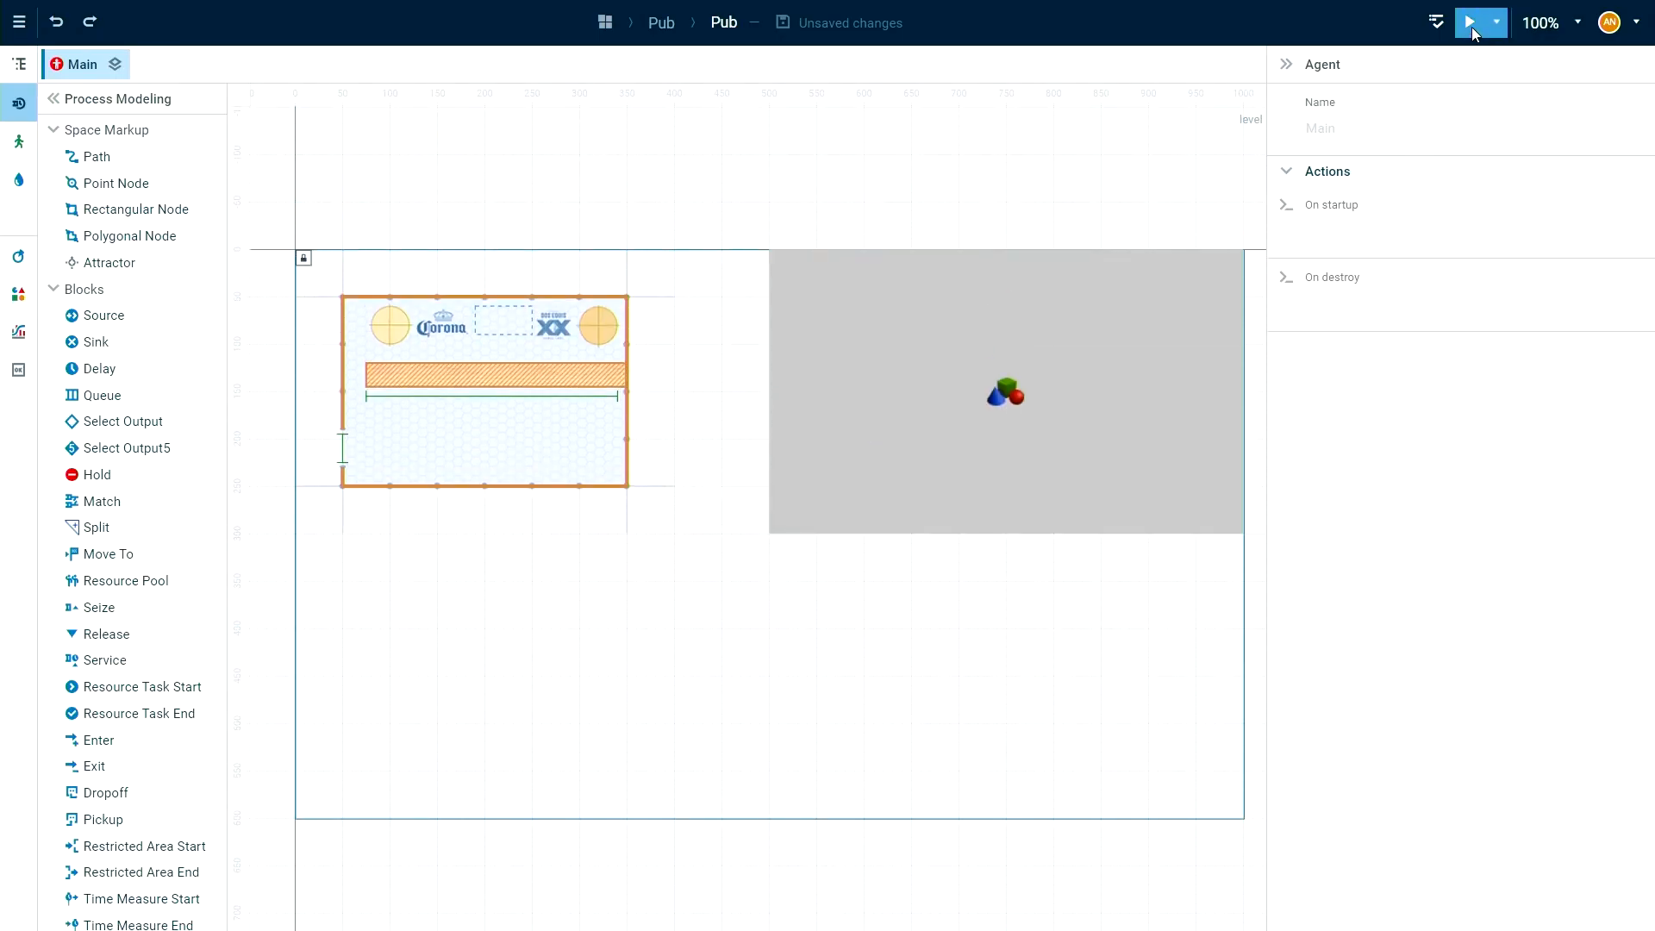
click(1471, 26)
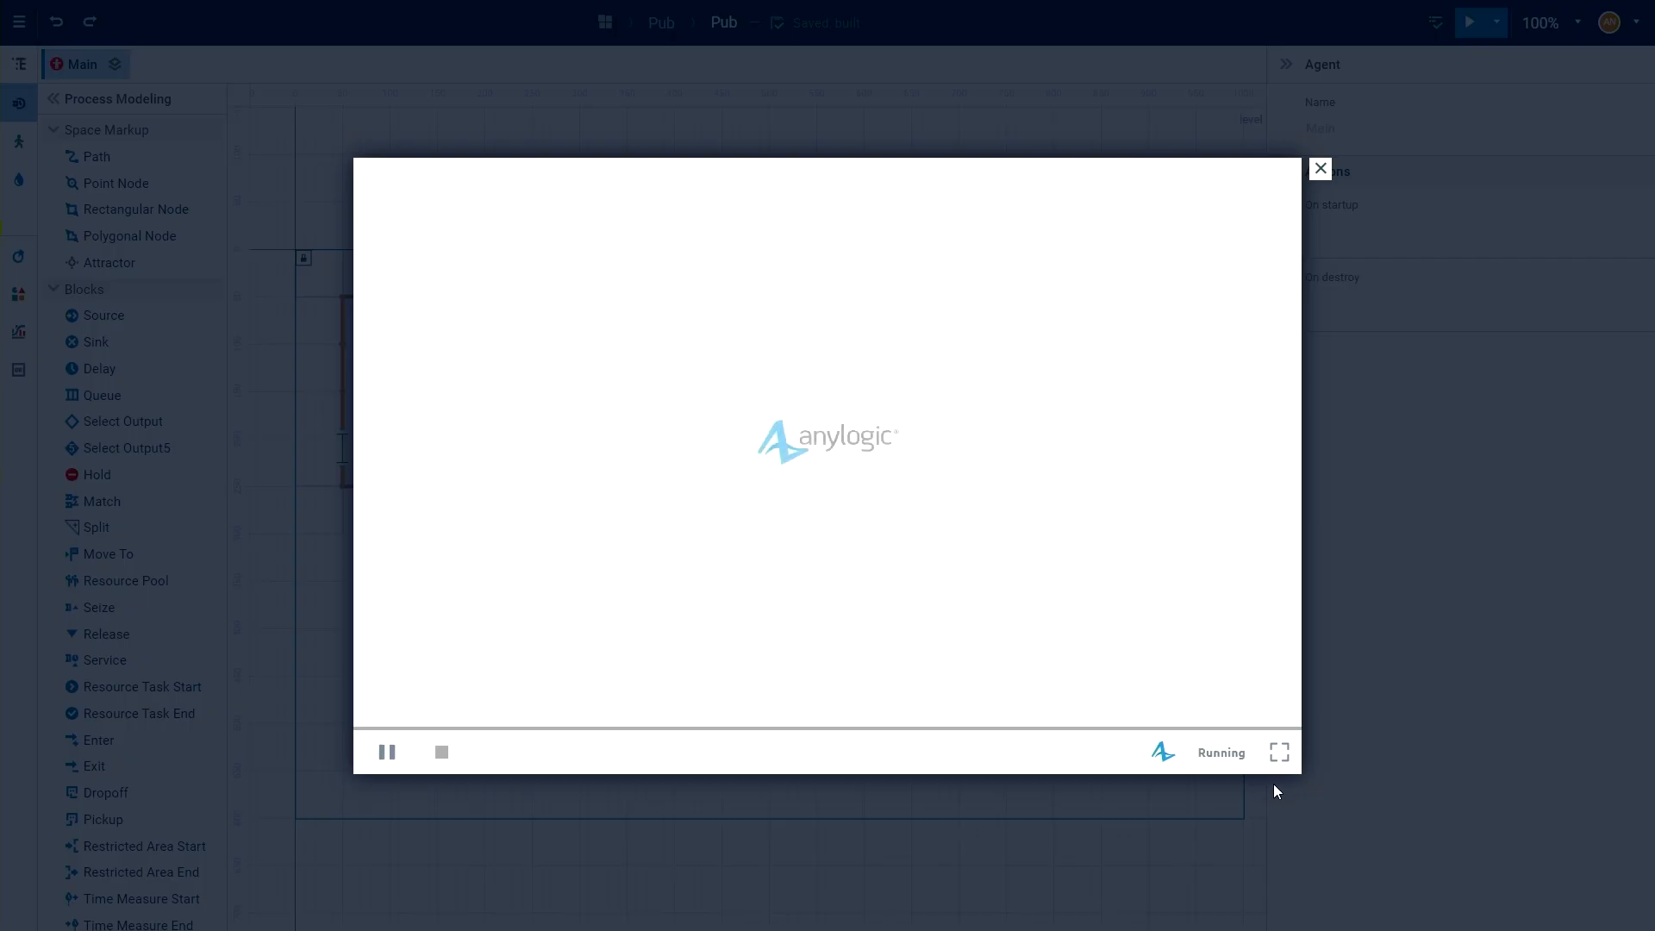
click(1214, 755)
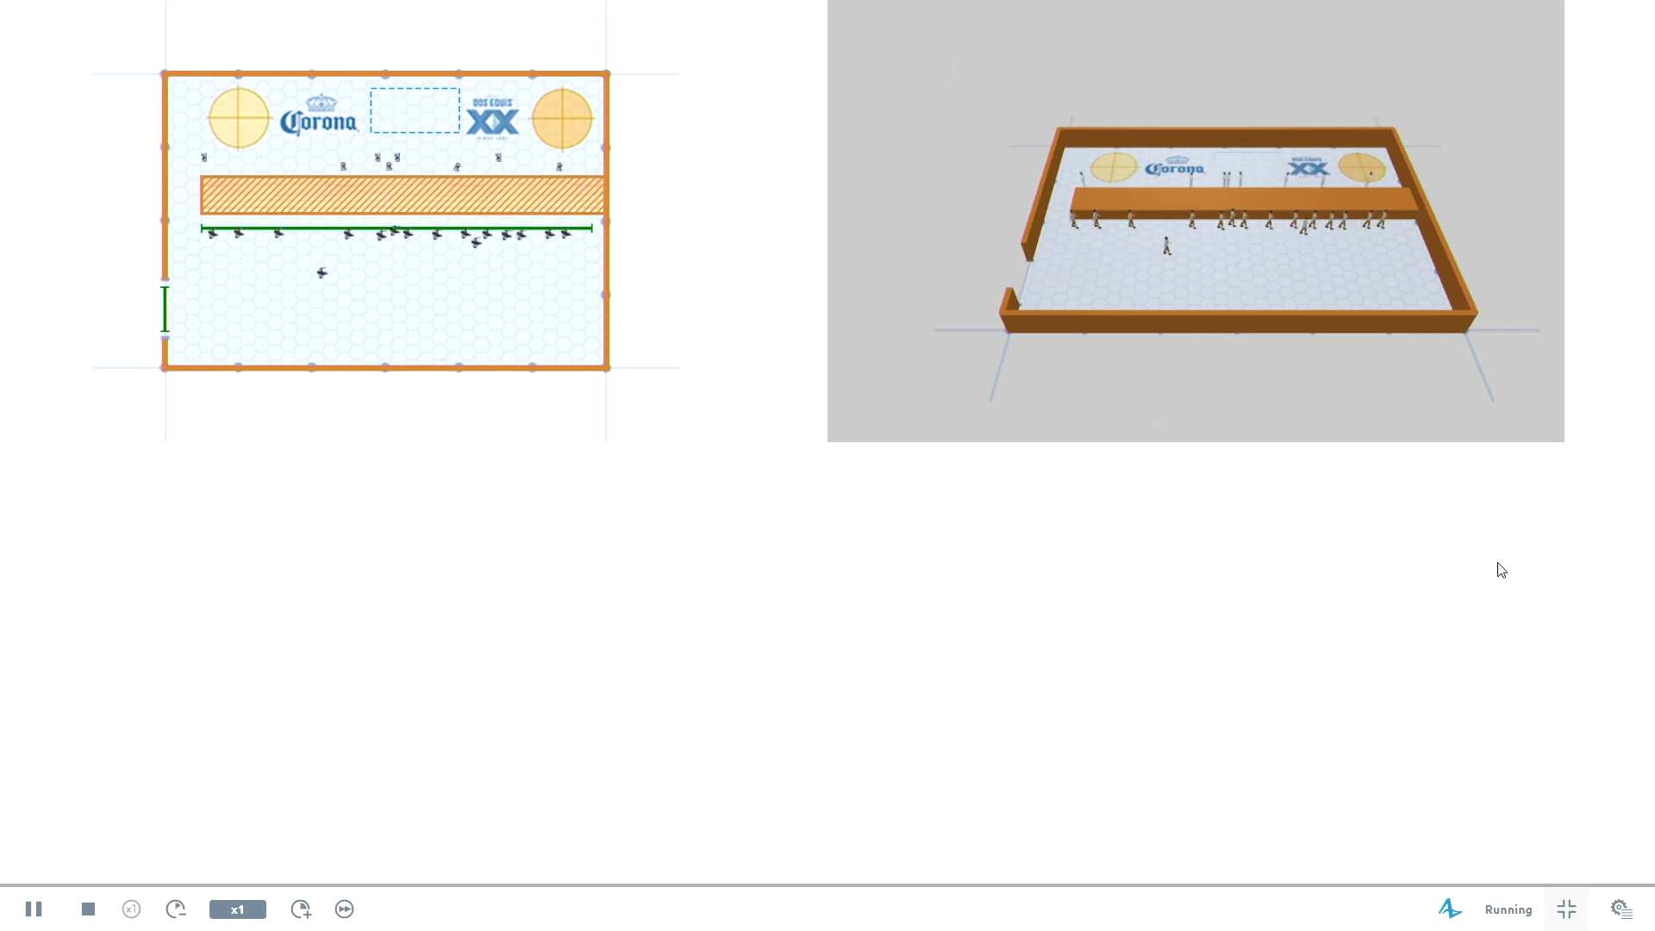
Examine the bartenders and drinkers along the counter from several angles in the 3D view of the running simulation.
drag(1497, 566, 1161, 819)
scroll(1414, 492, up, 5)
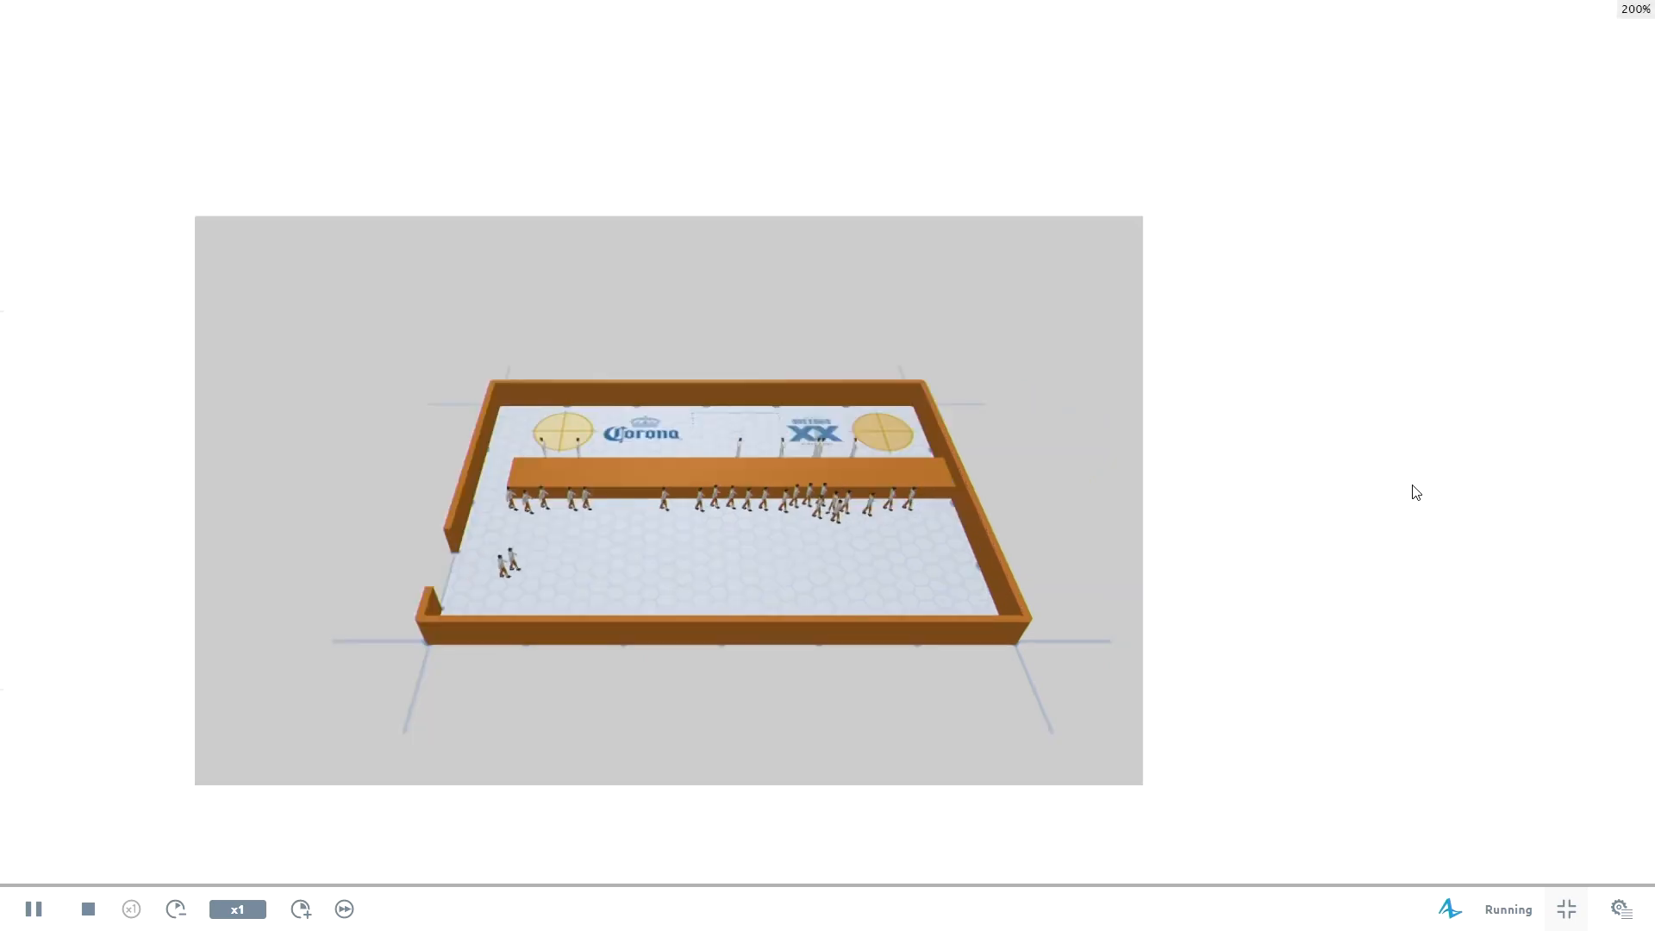
drag(1030, 562, 1648, 475)
drag(1483, 506, 1637, 483)
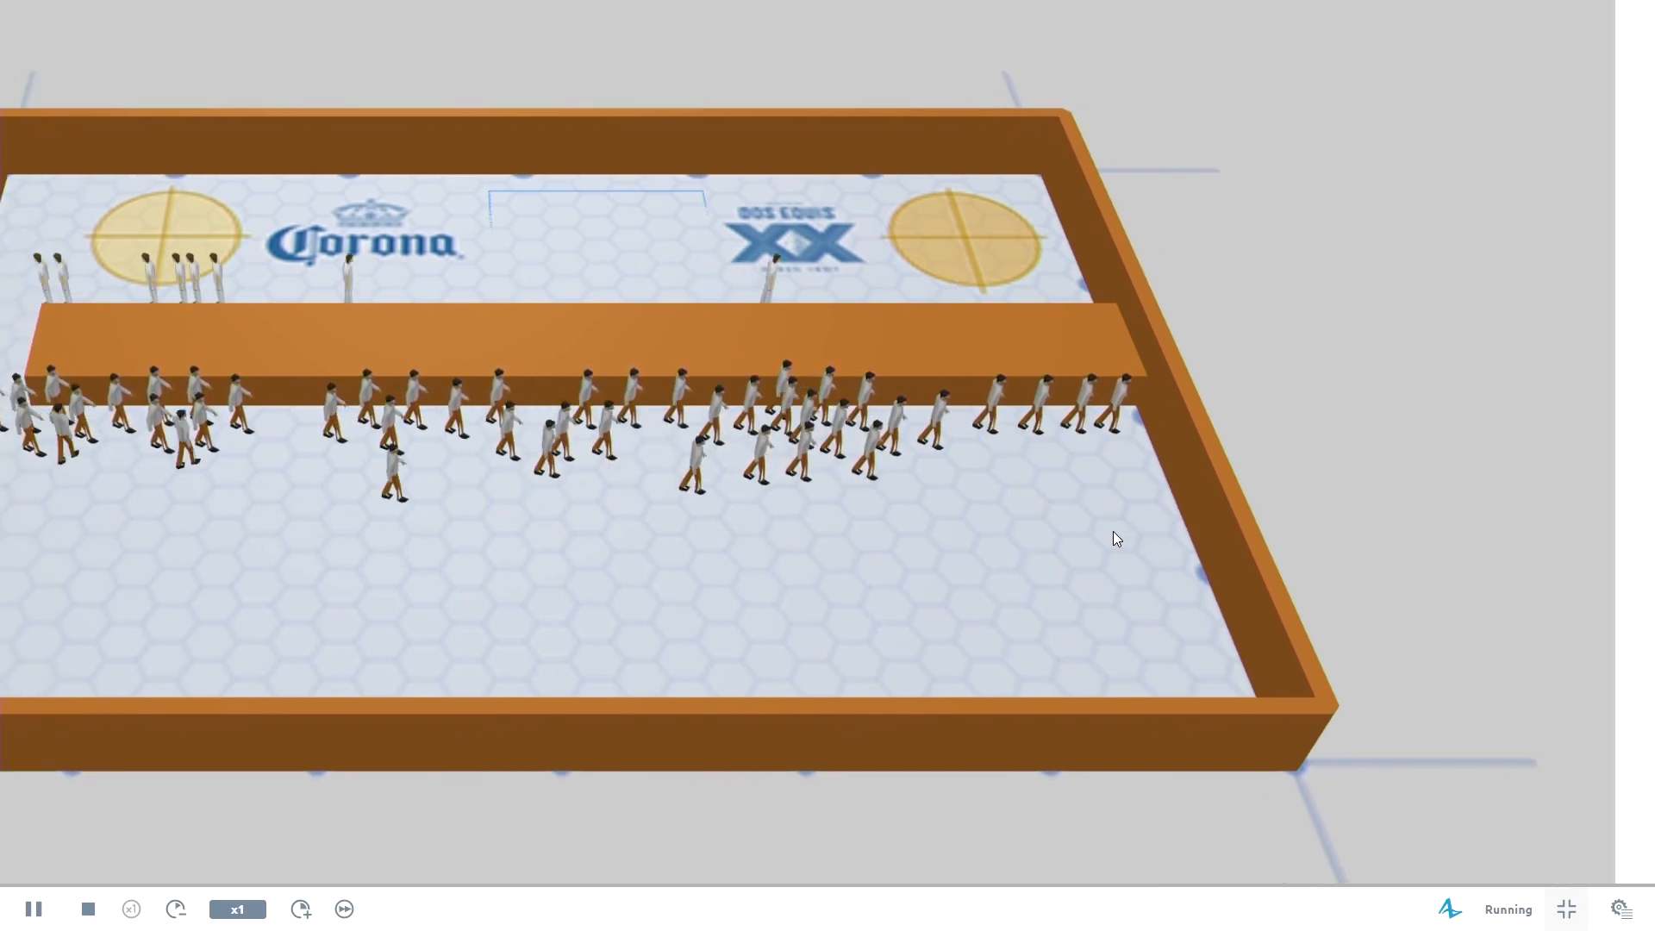
drag(904, 535, 670, 454)
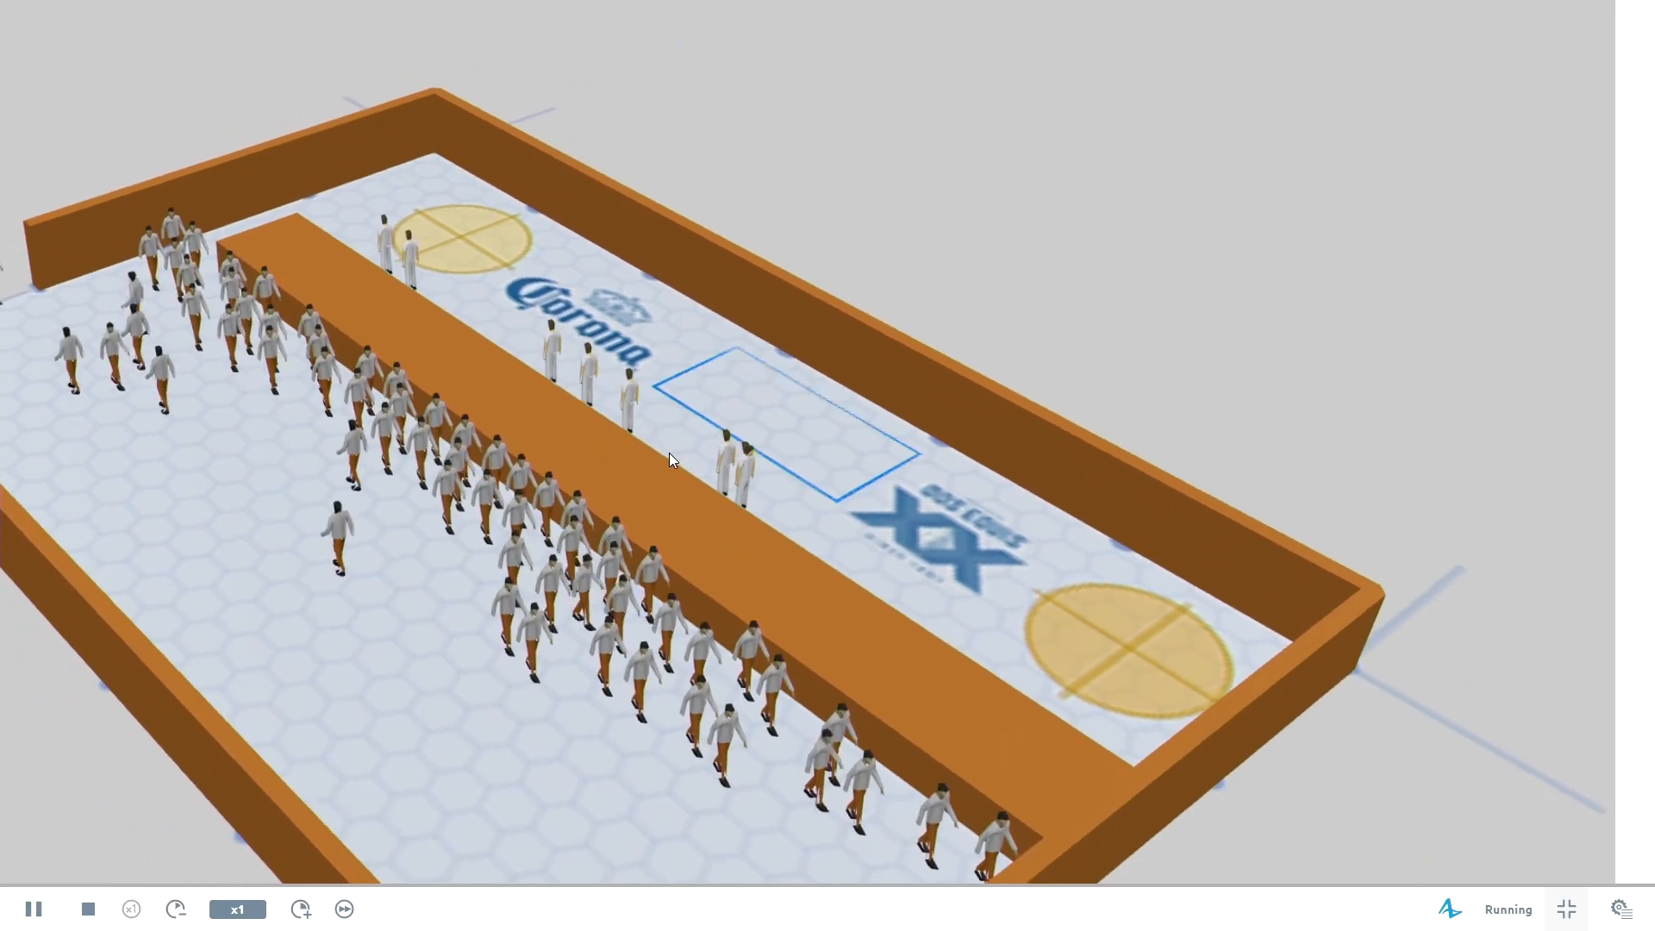
drag(908, 603, 974, 557)
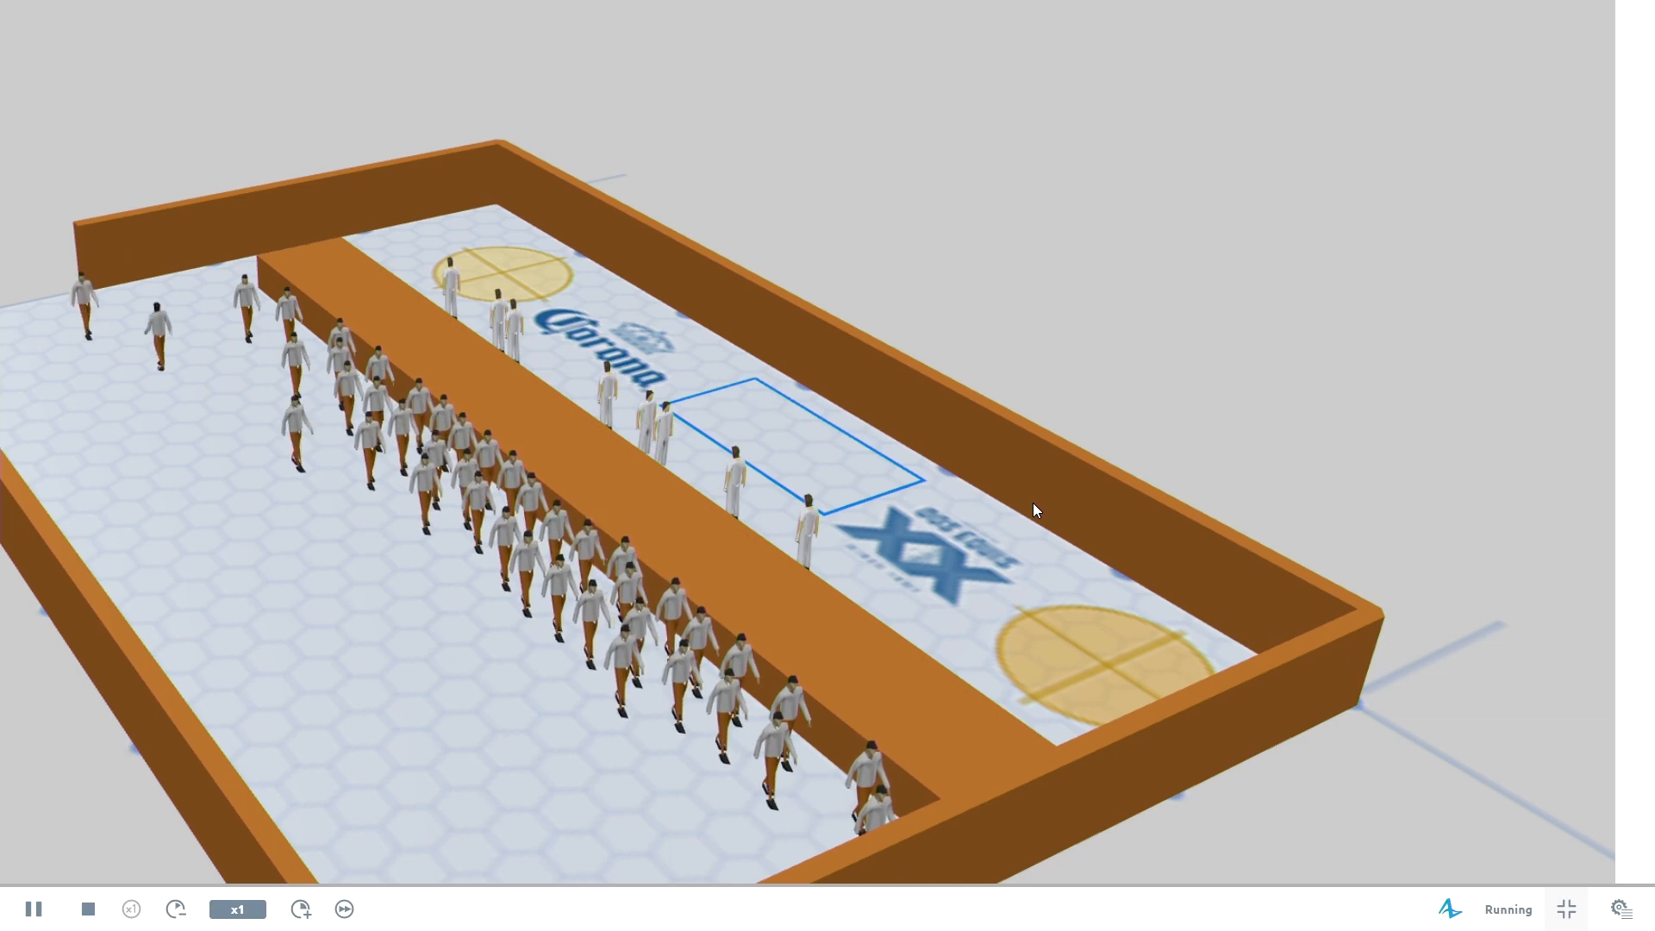
Leave the full-screen pub simulation and return to the Main model diagram.
click(1567, 910)
click(1320, 168)
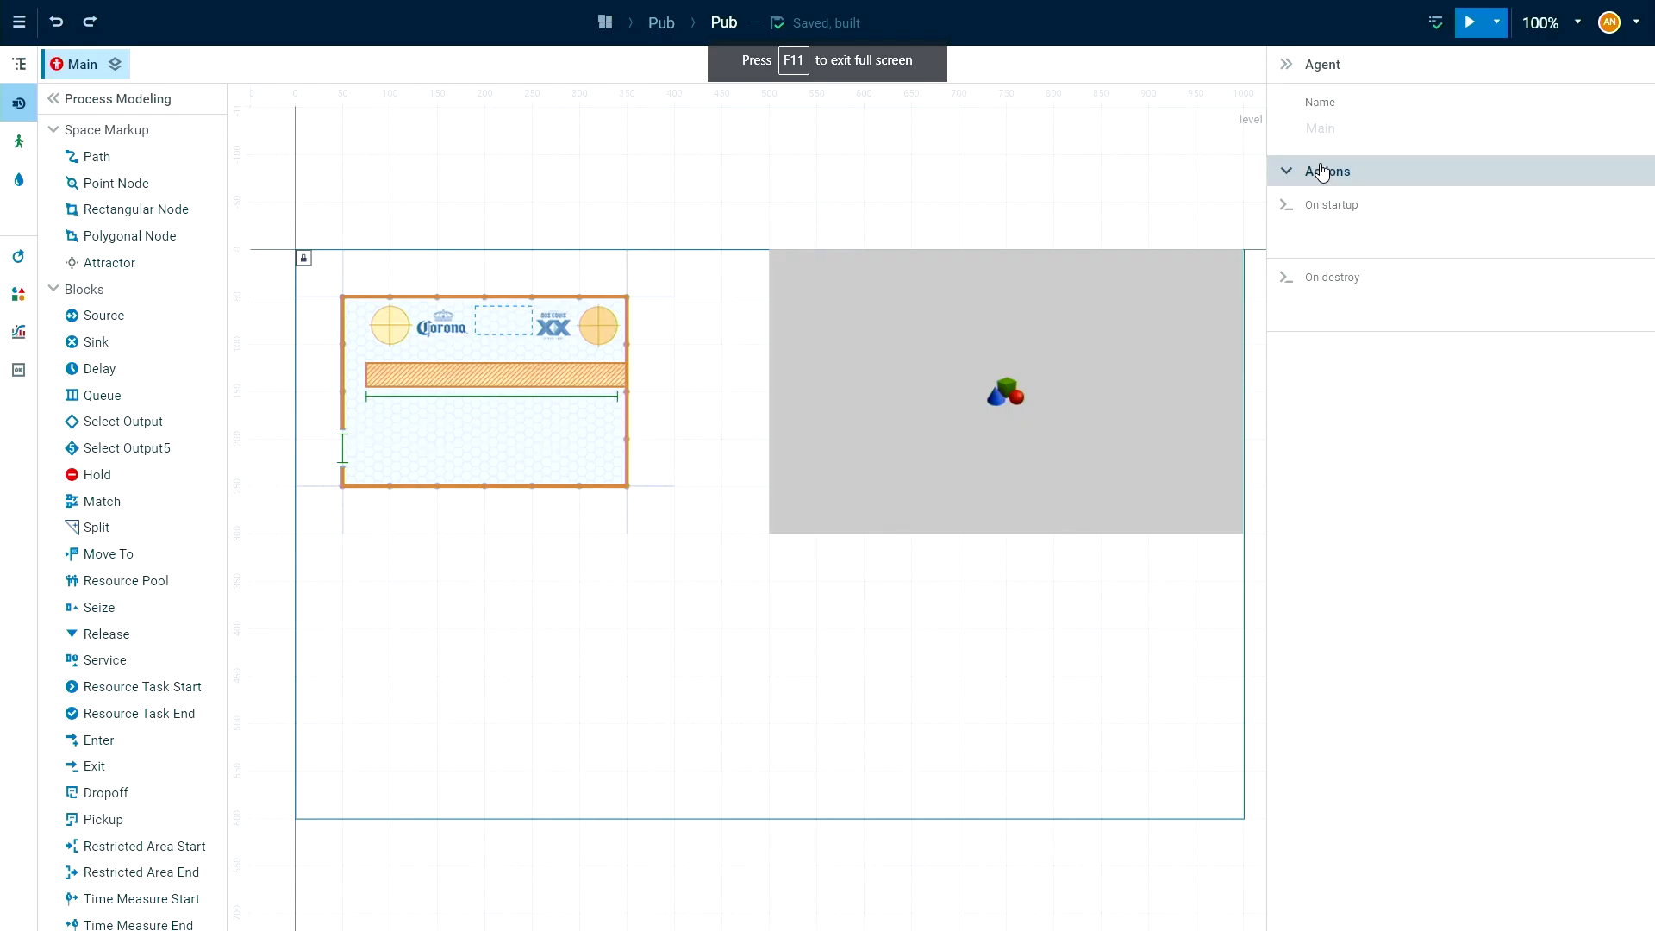
drag(761, 627, 779, 561)
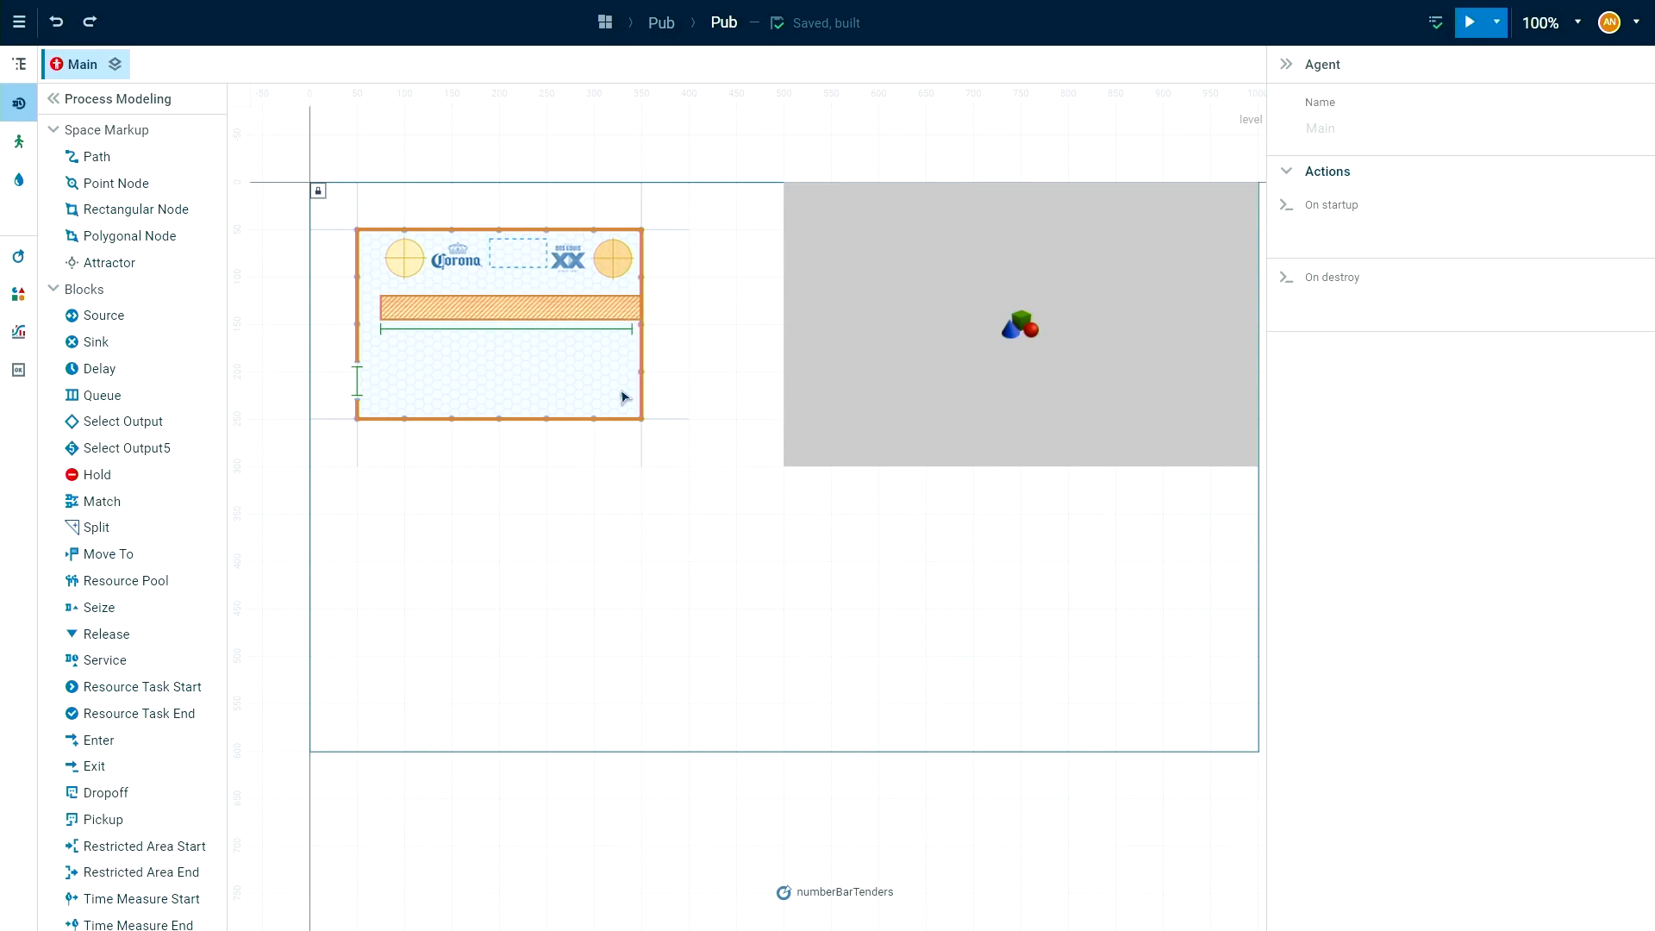
Draw a storage tank about 40 in diameter over the yellow circle beside the Corona logo.
click(17, 181)
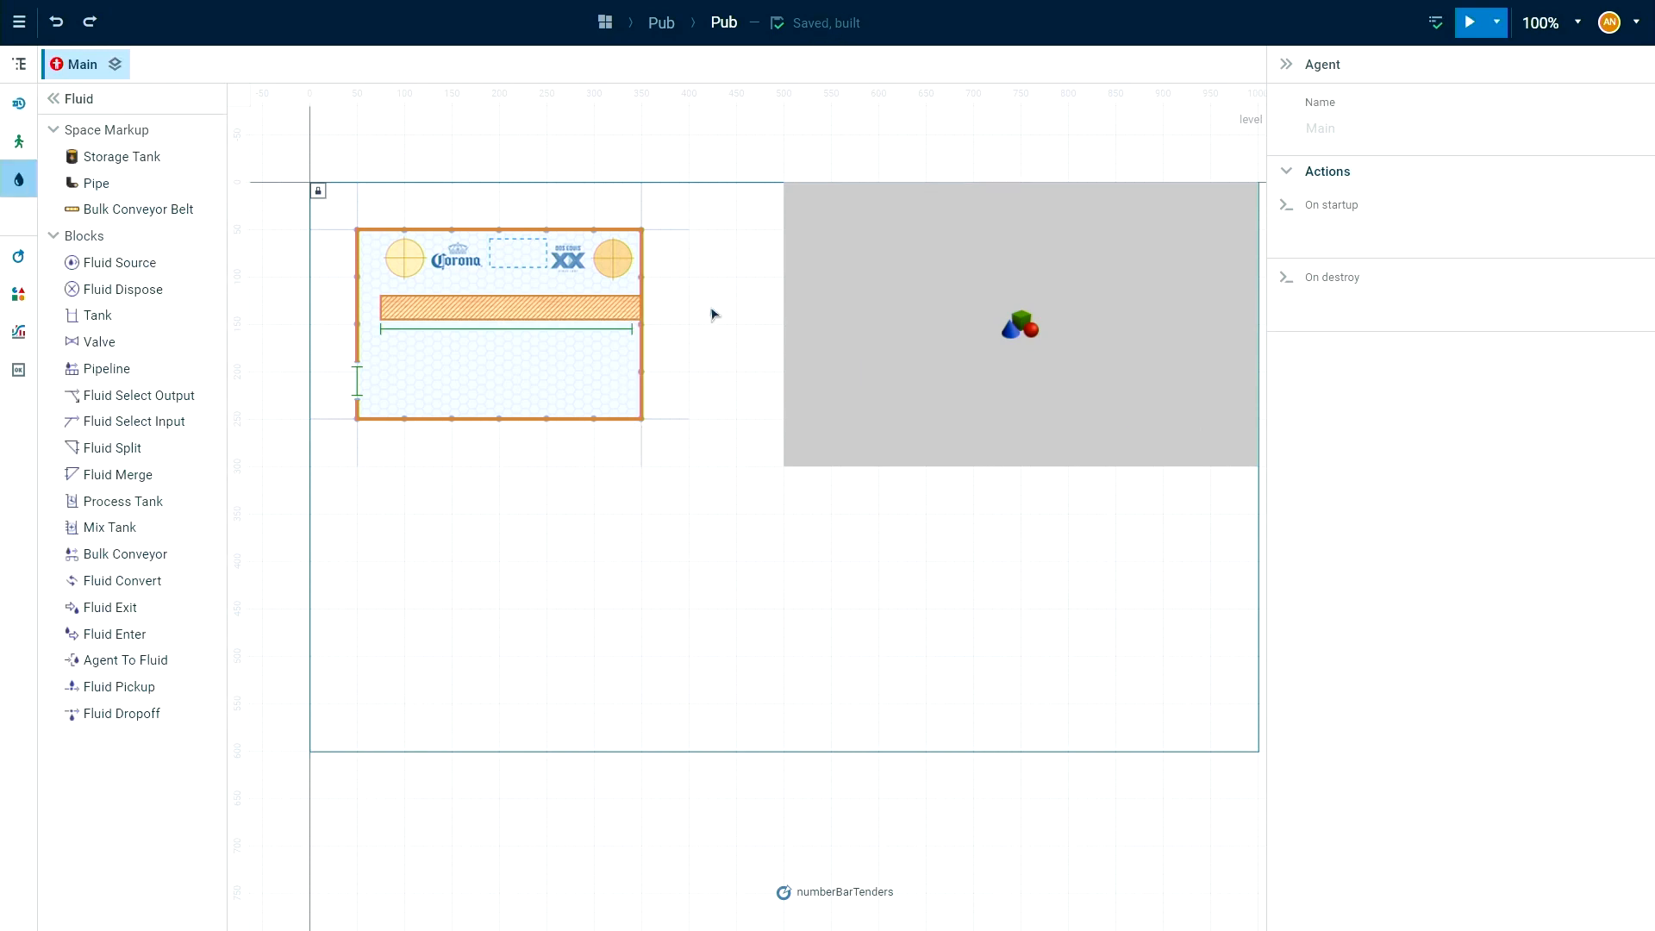
drag(531, 396, 706, 525)
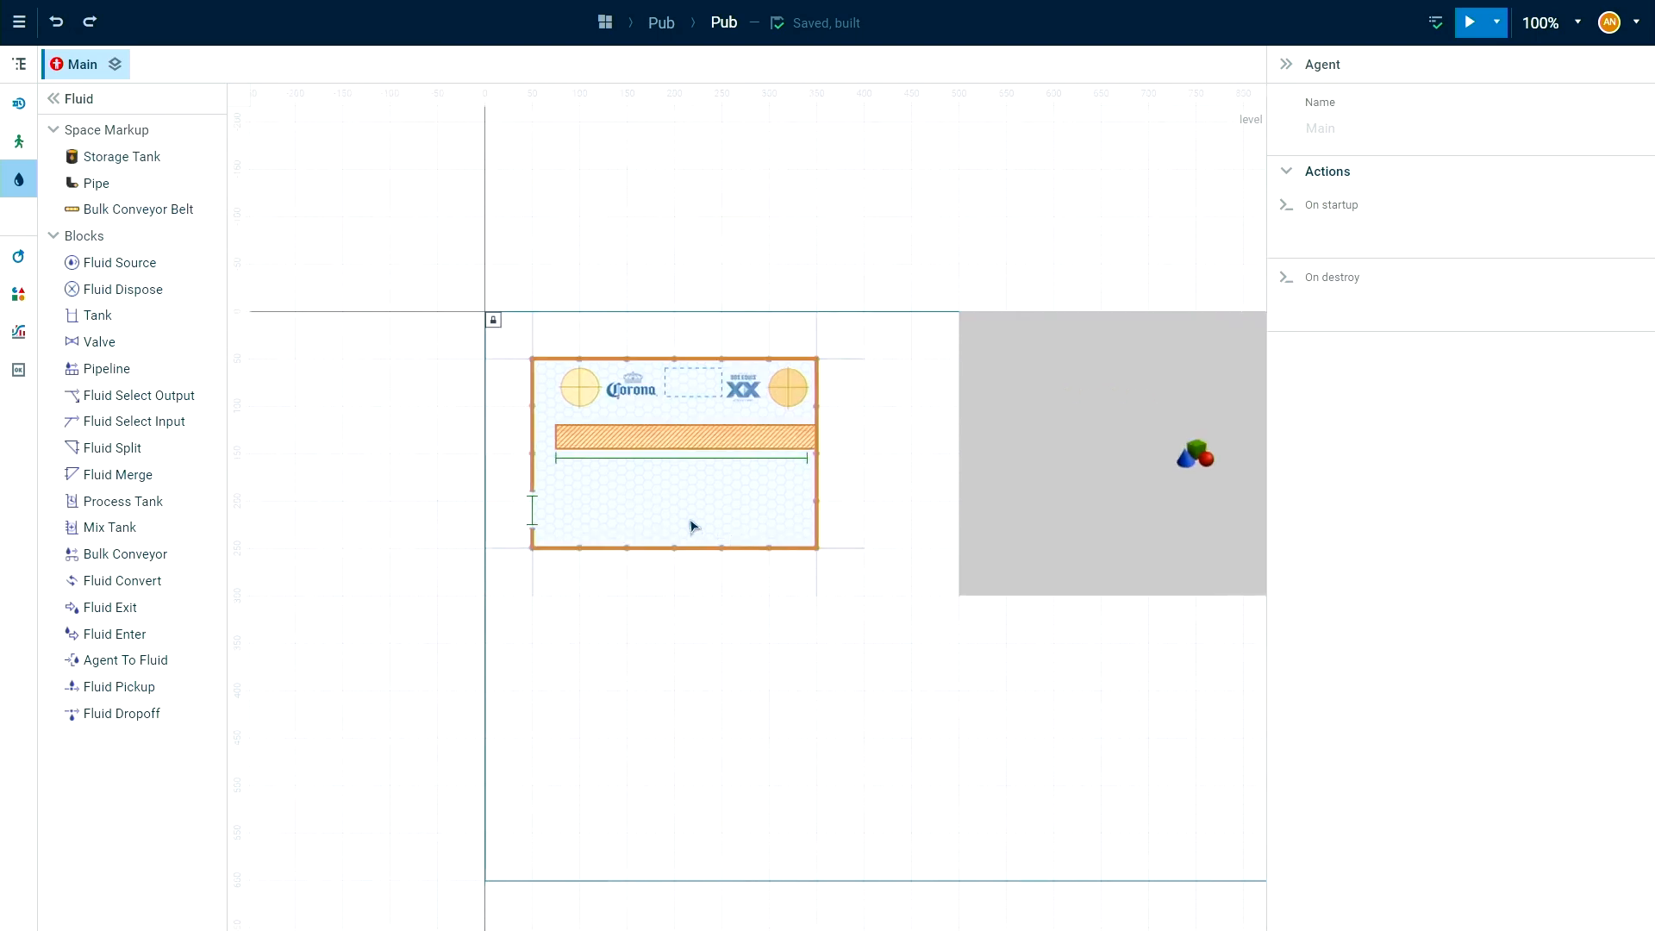
scroll(623, 396, up, 3)
scroll(615, 397, up, 1)
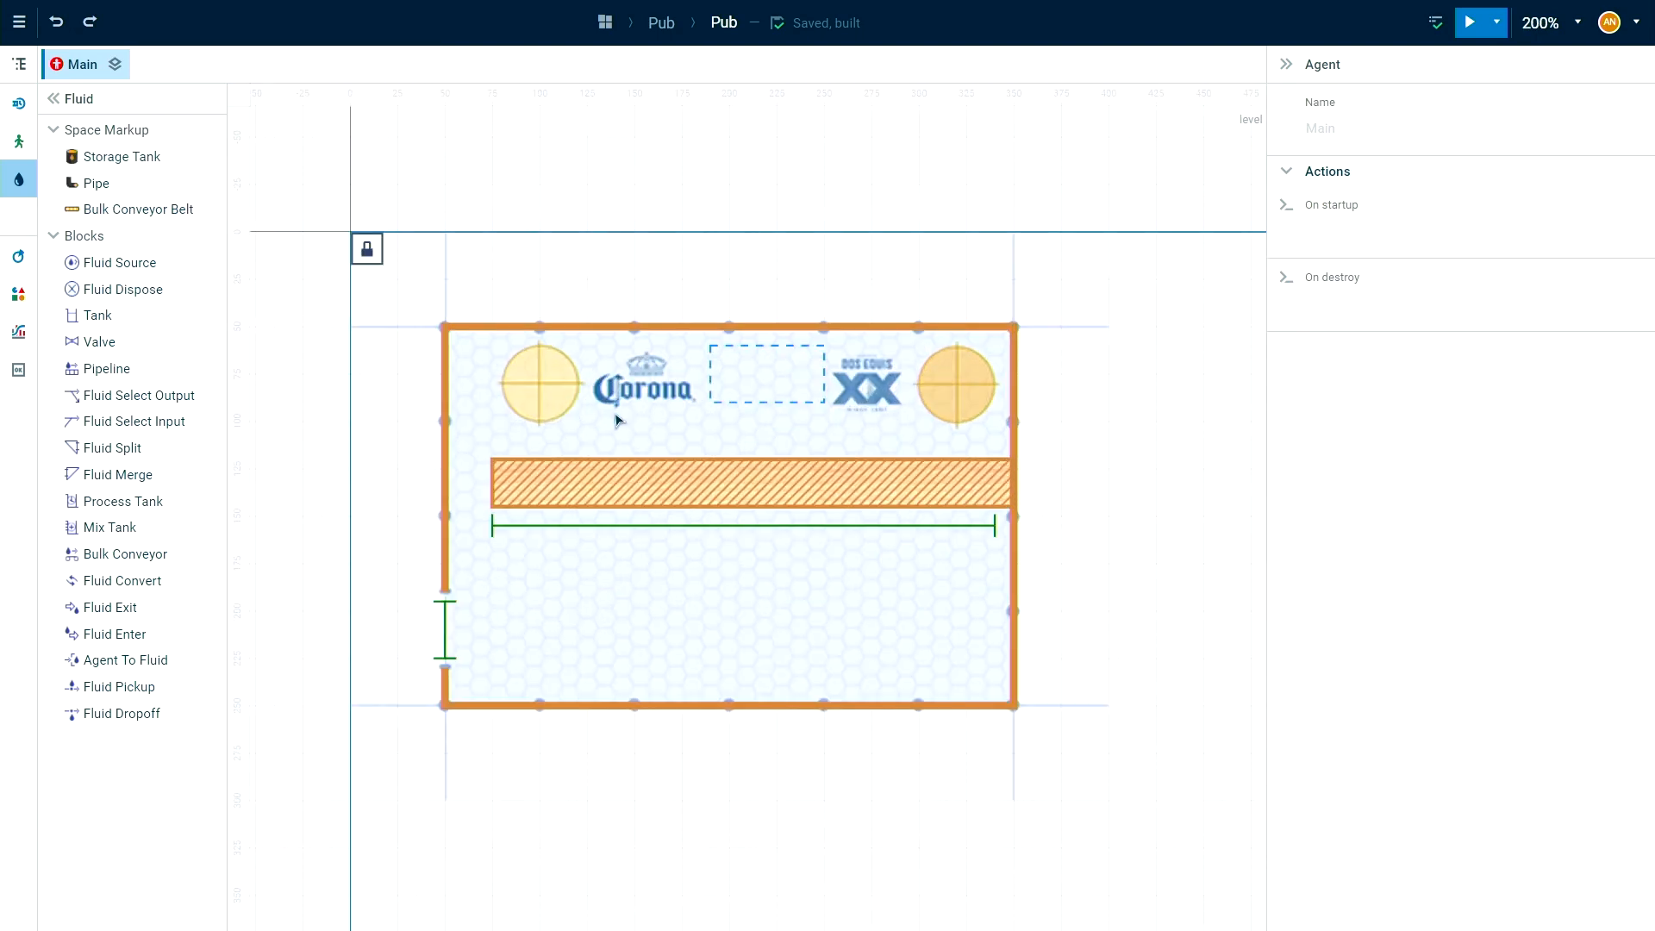
drag(516, 469, 631, 504)
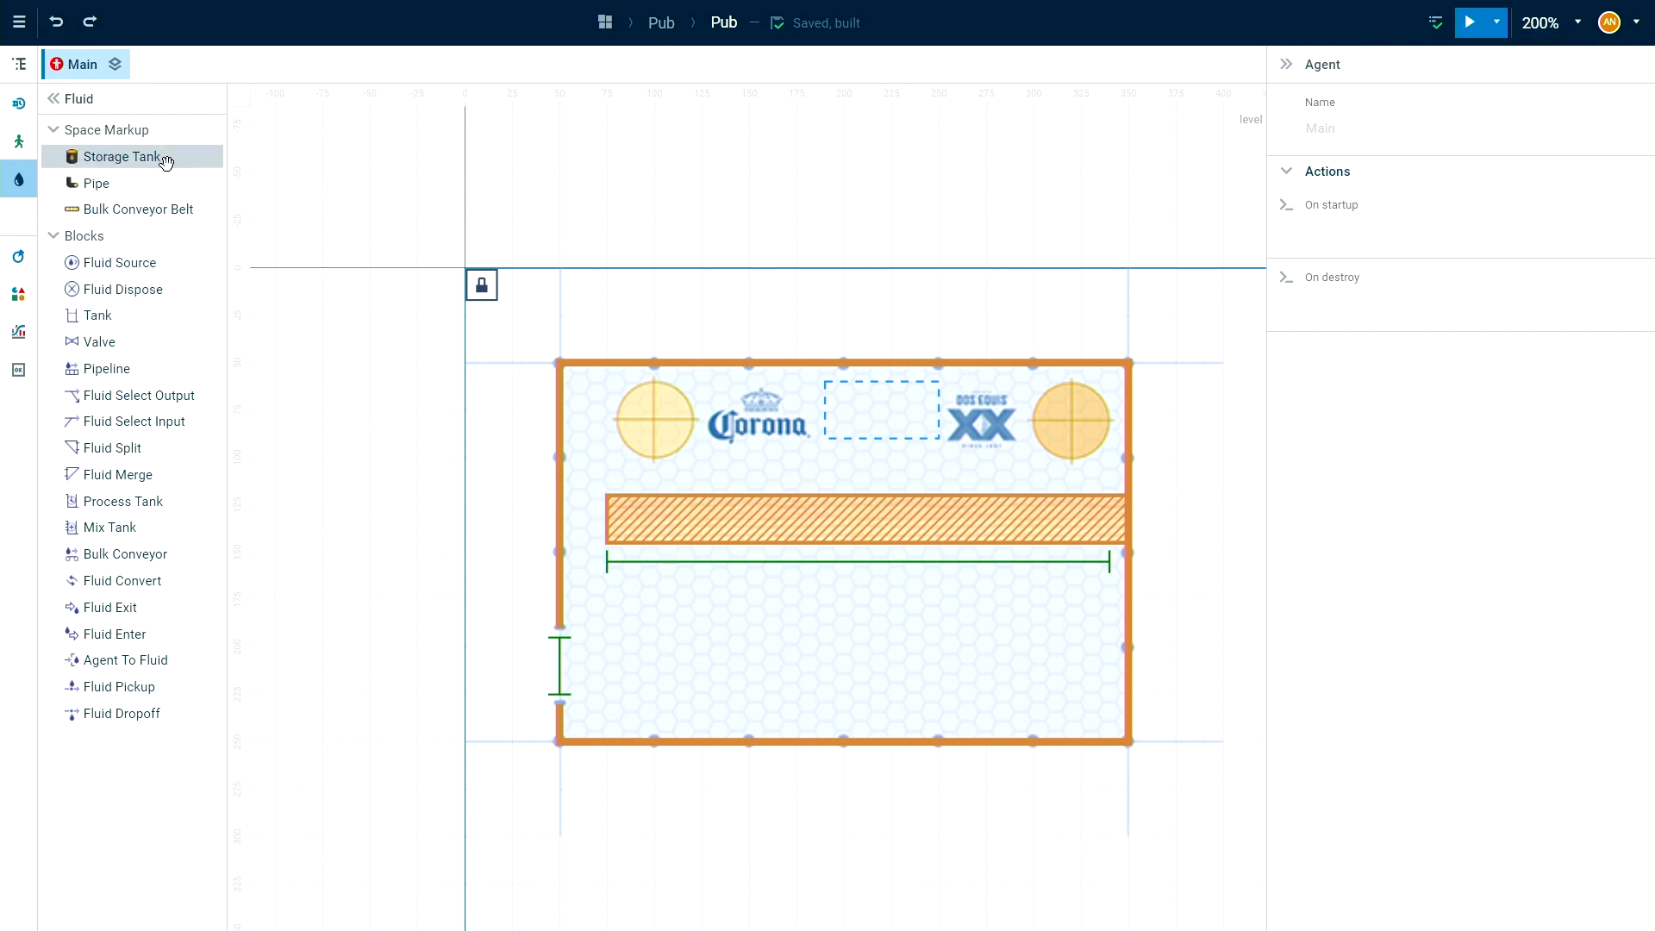
click(103, 159)
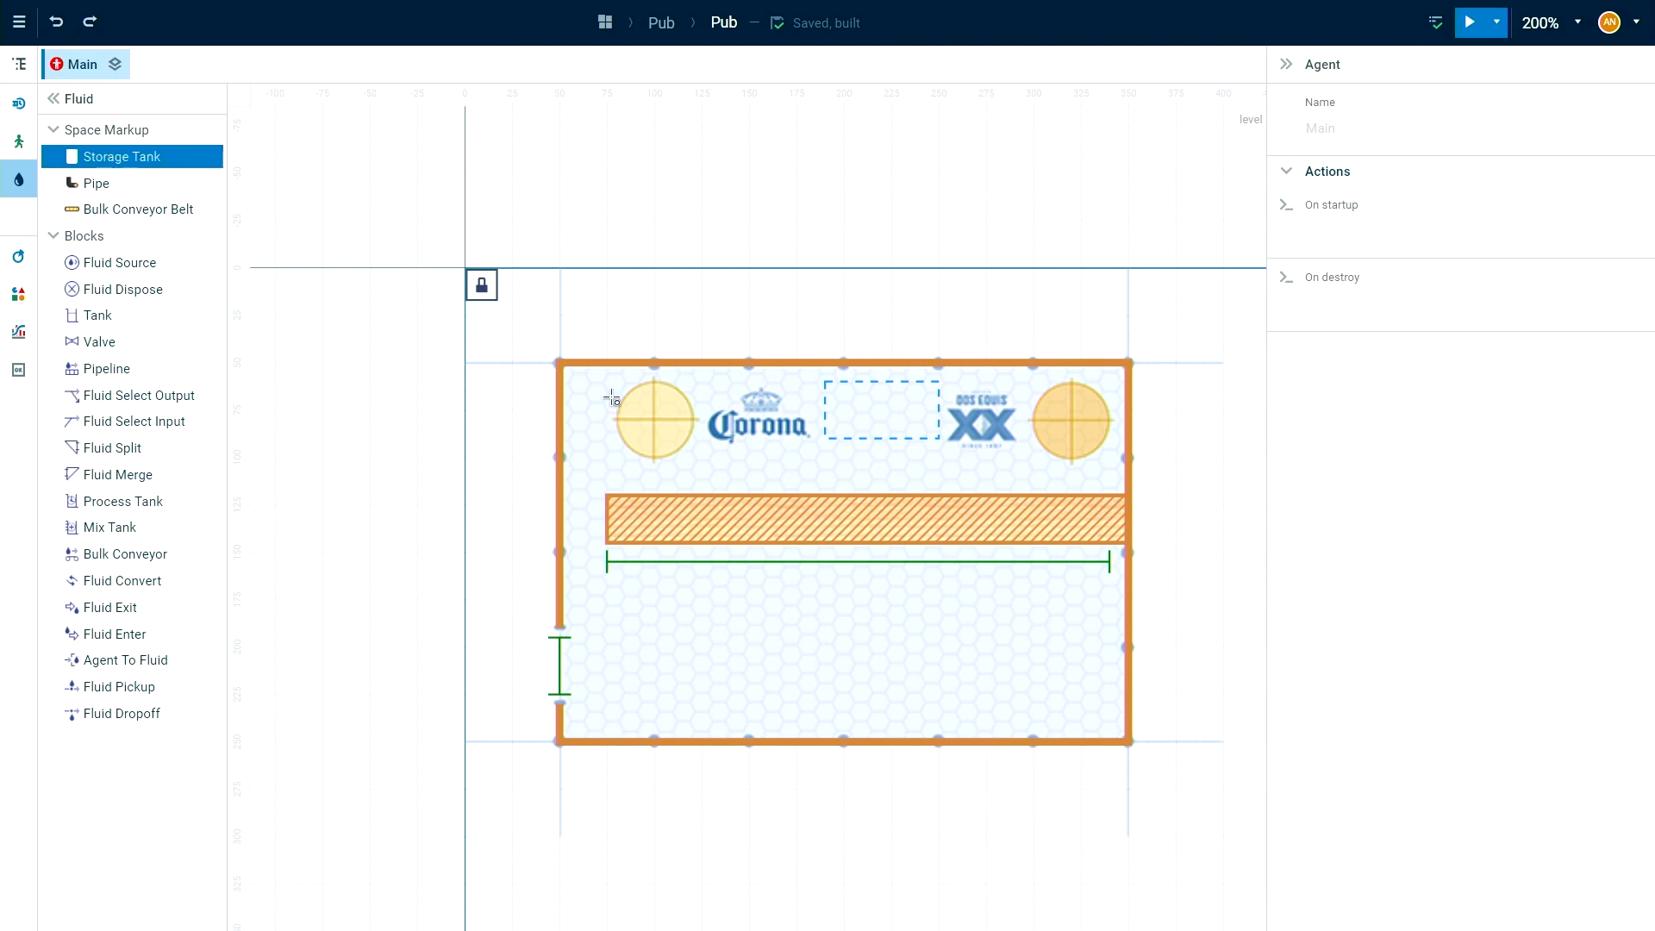
click(655, 419)
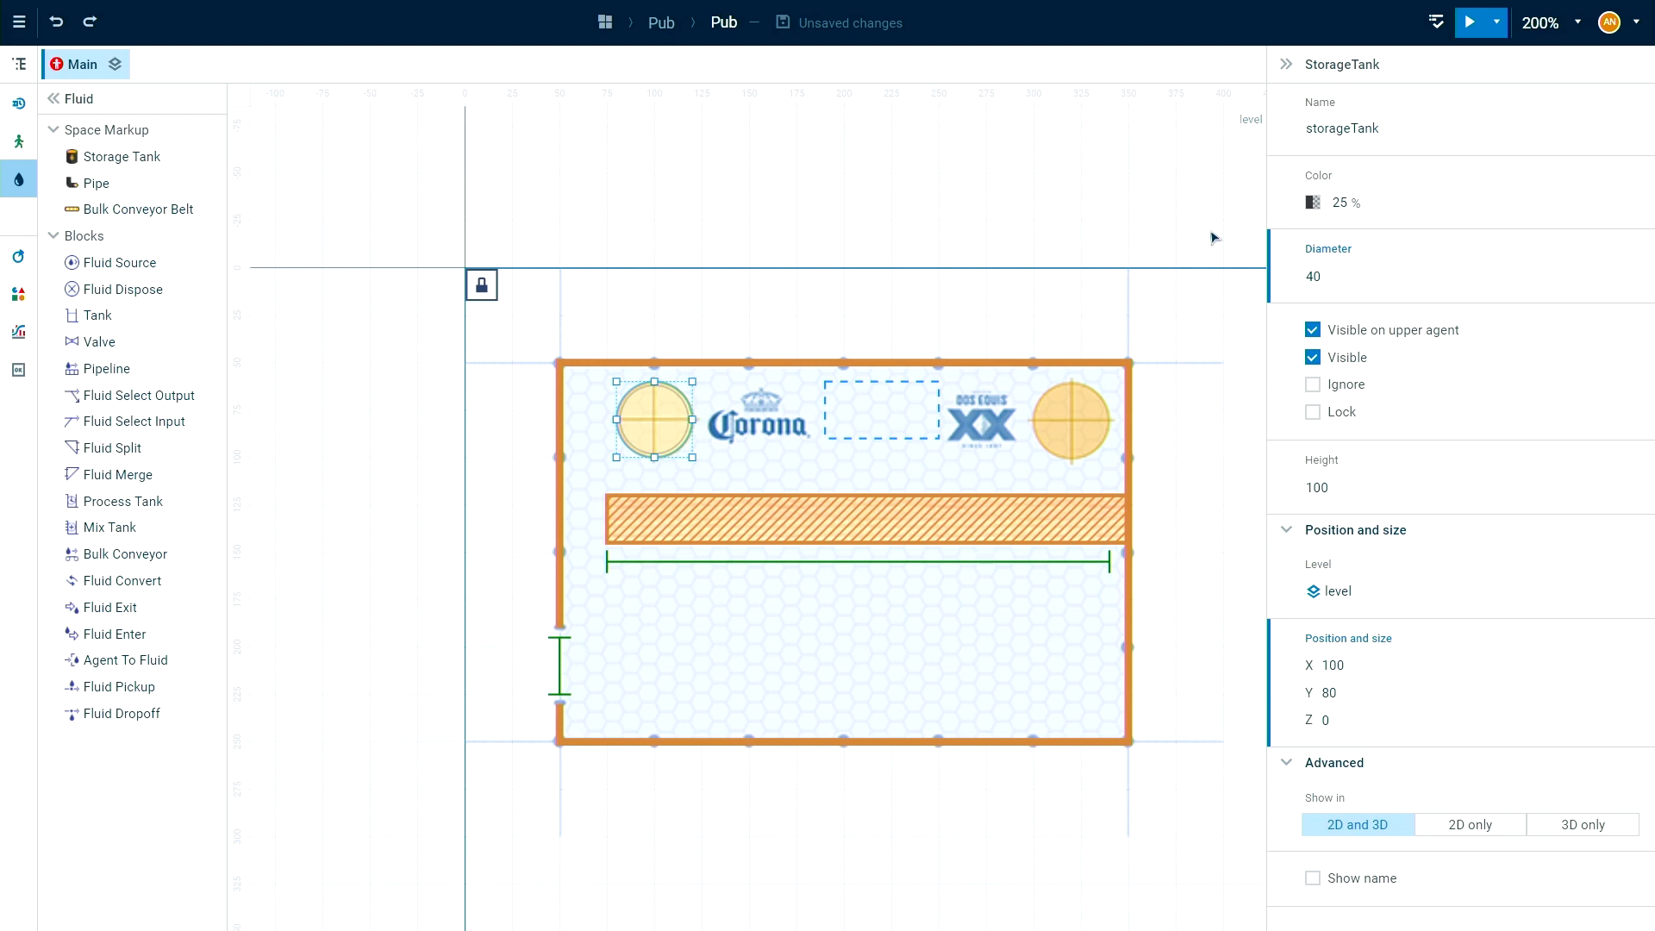
Rename the new storage tank as storageKegCorona and open its height for editing.
drag(1399, 138, 1347, 148)
text(KegCoron)
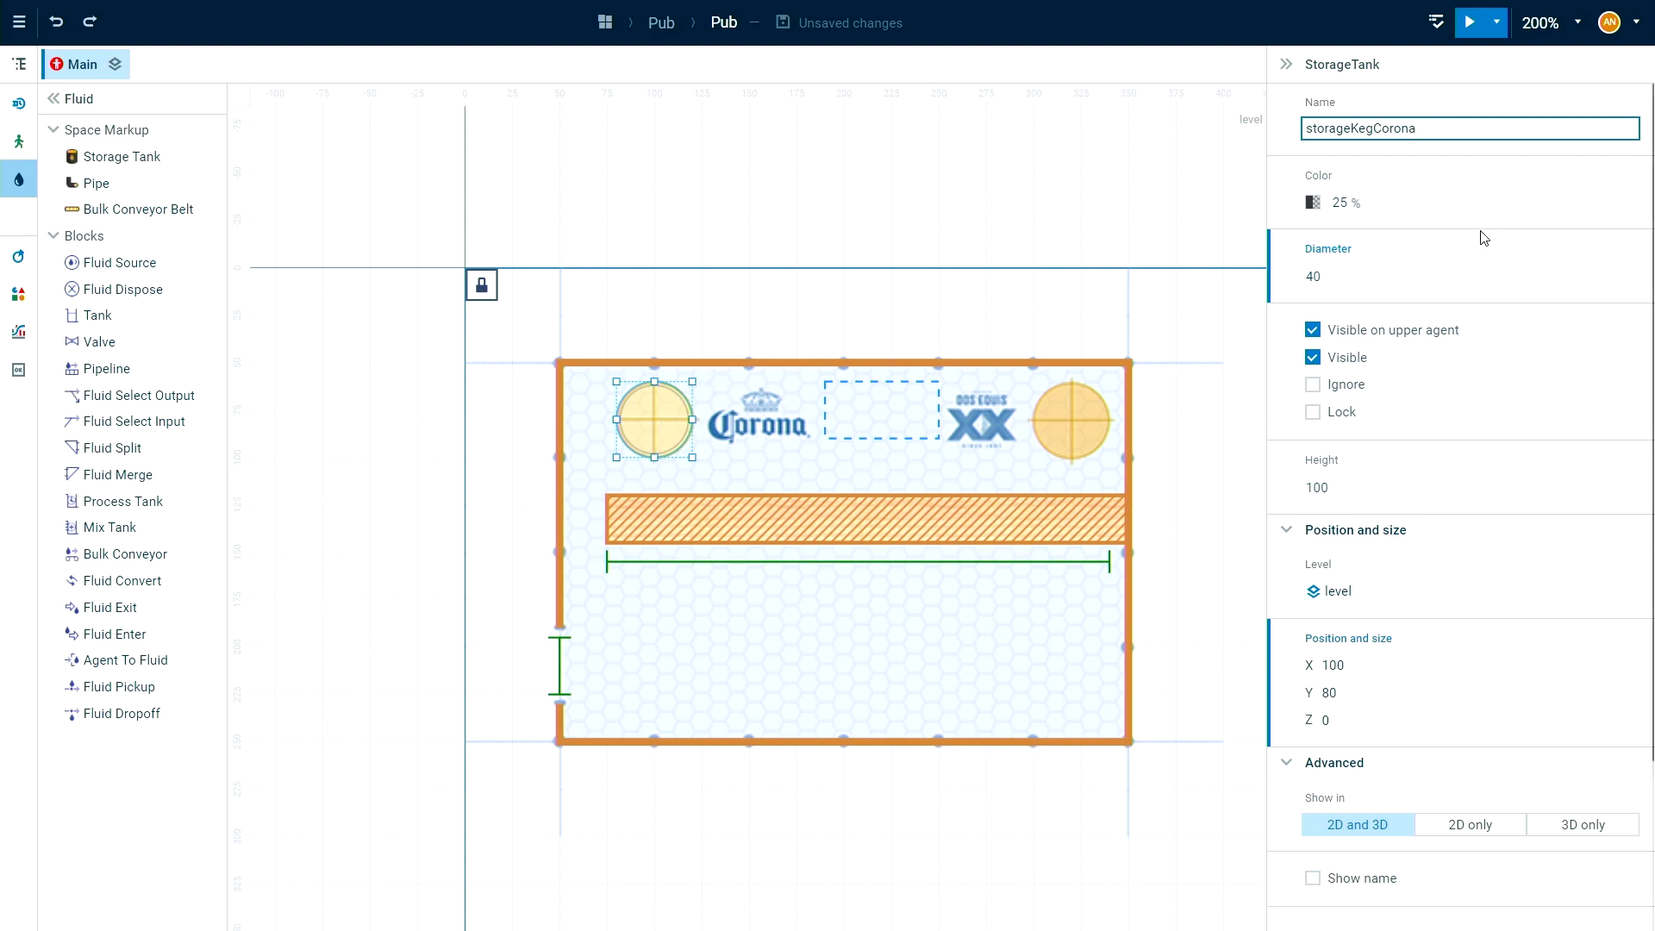
click(1326, 490)
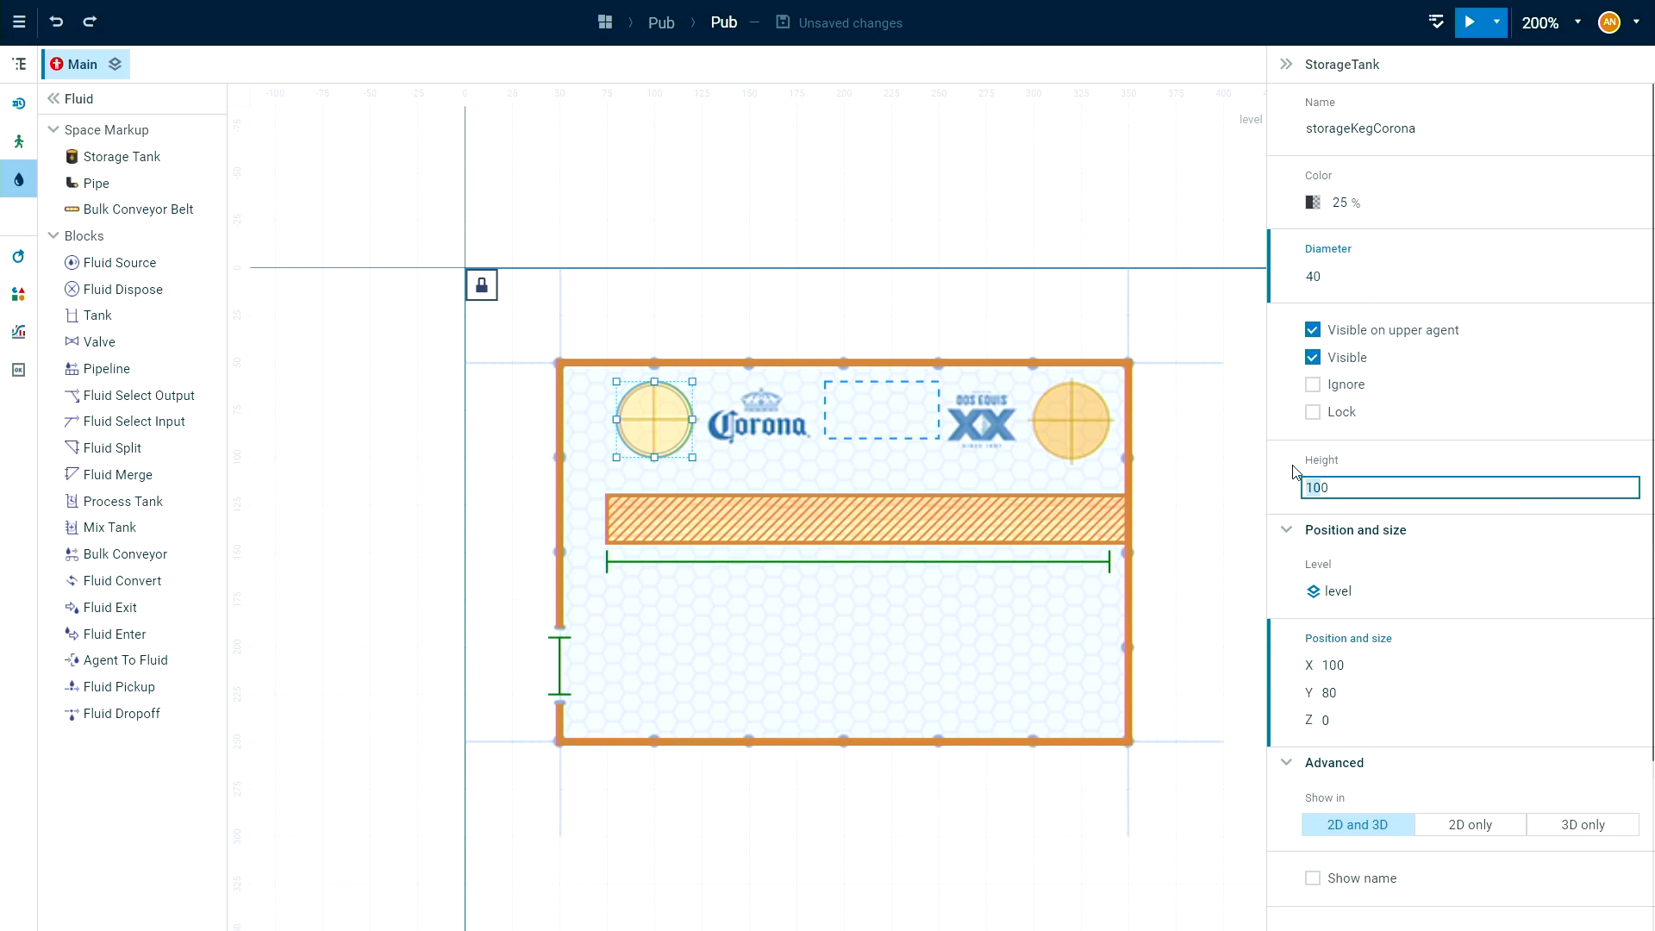
click(1181, 518)
Add a variable named pint above the numberBarTenders parameter.
scroll(1217, 664, down, 5)
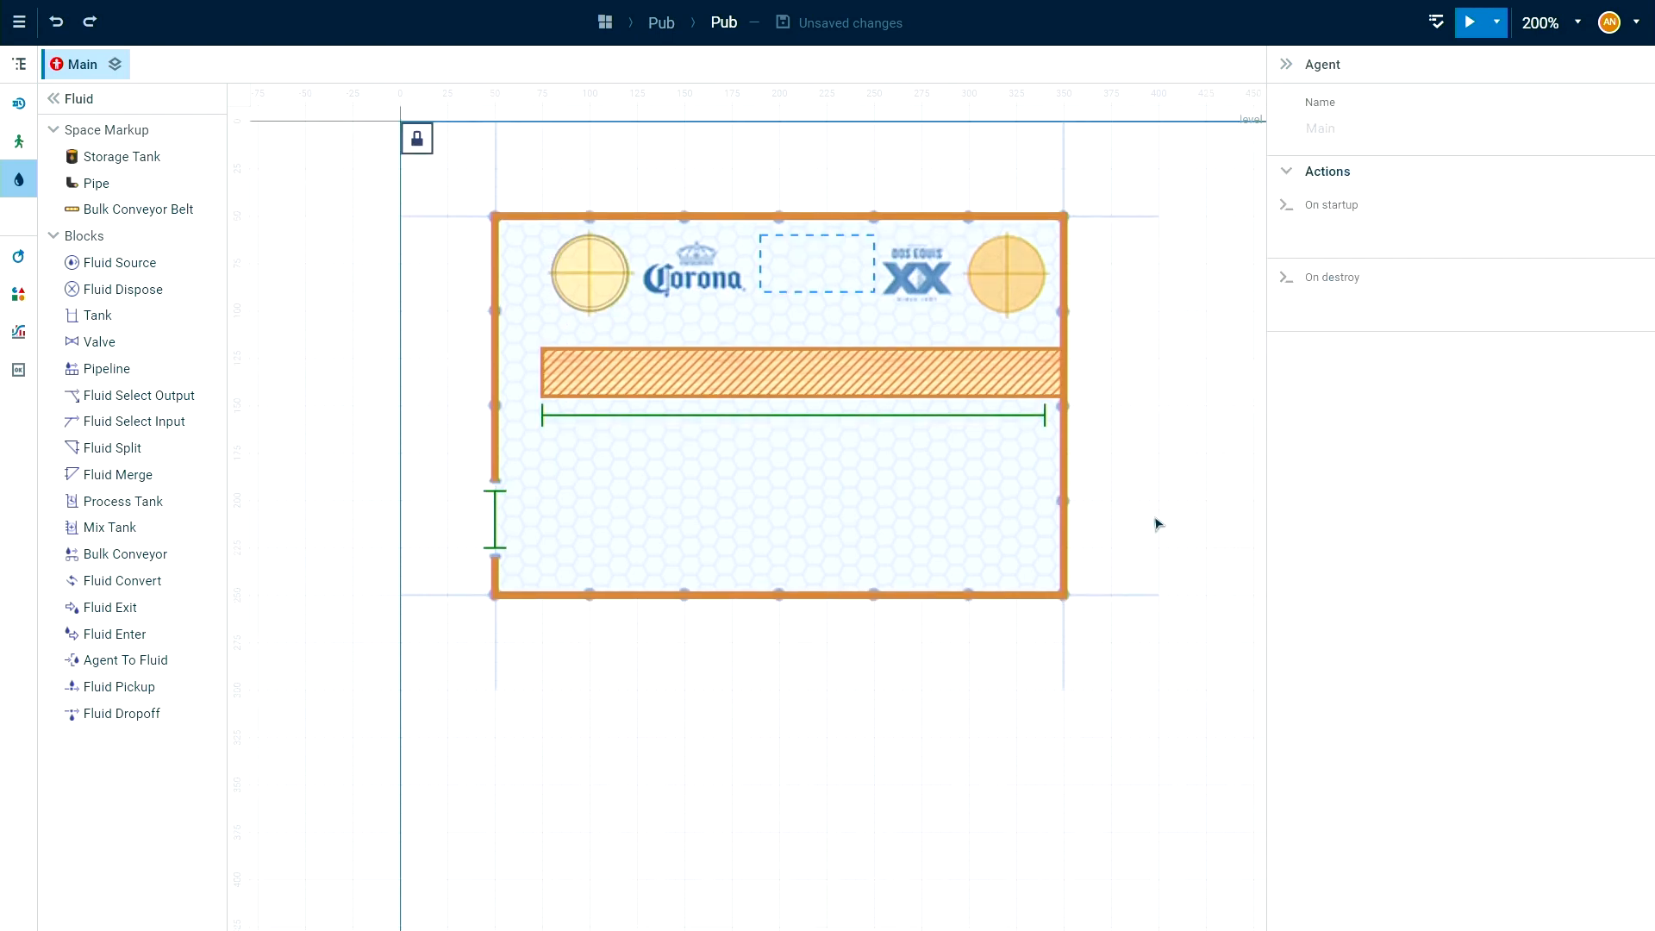
click(607, 196)
click(905, 701)
scroll(898, 650, down, 3)
scroll(738, 537, down, 2)
scroll(737, 537, down, 1)
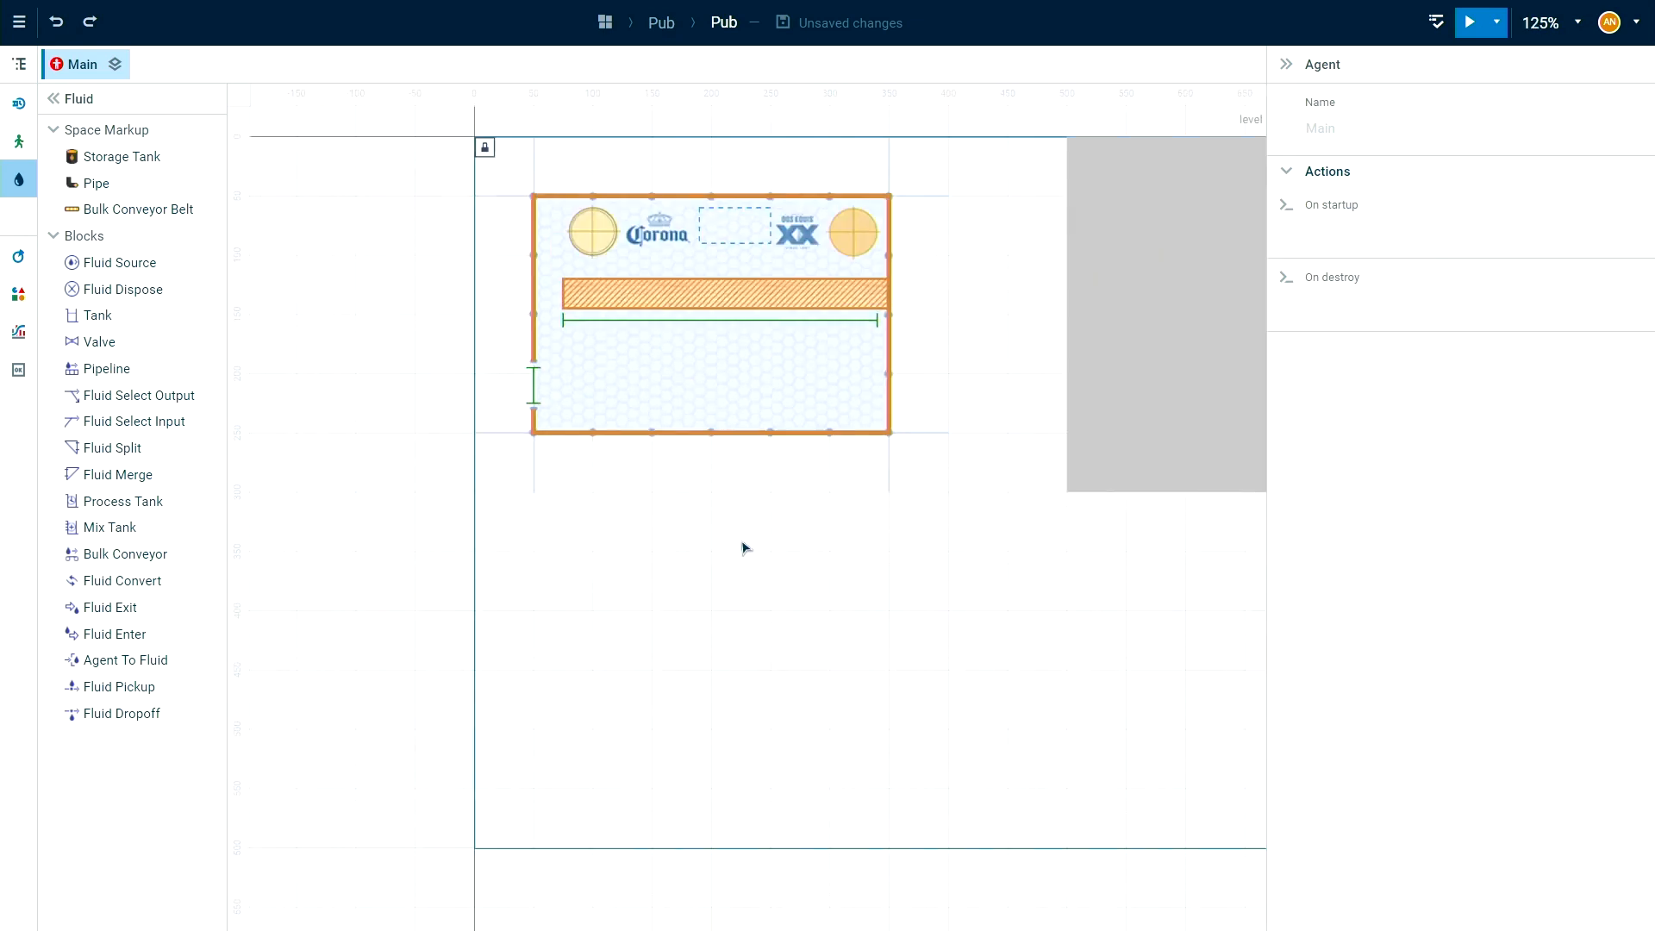
scroll(742, 540, down, 3)
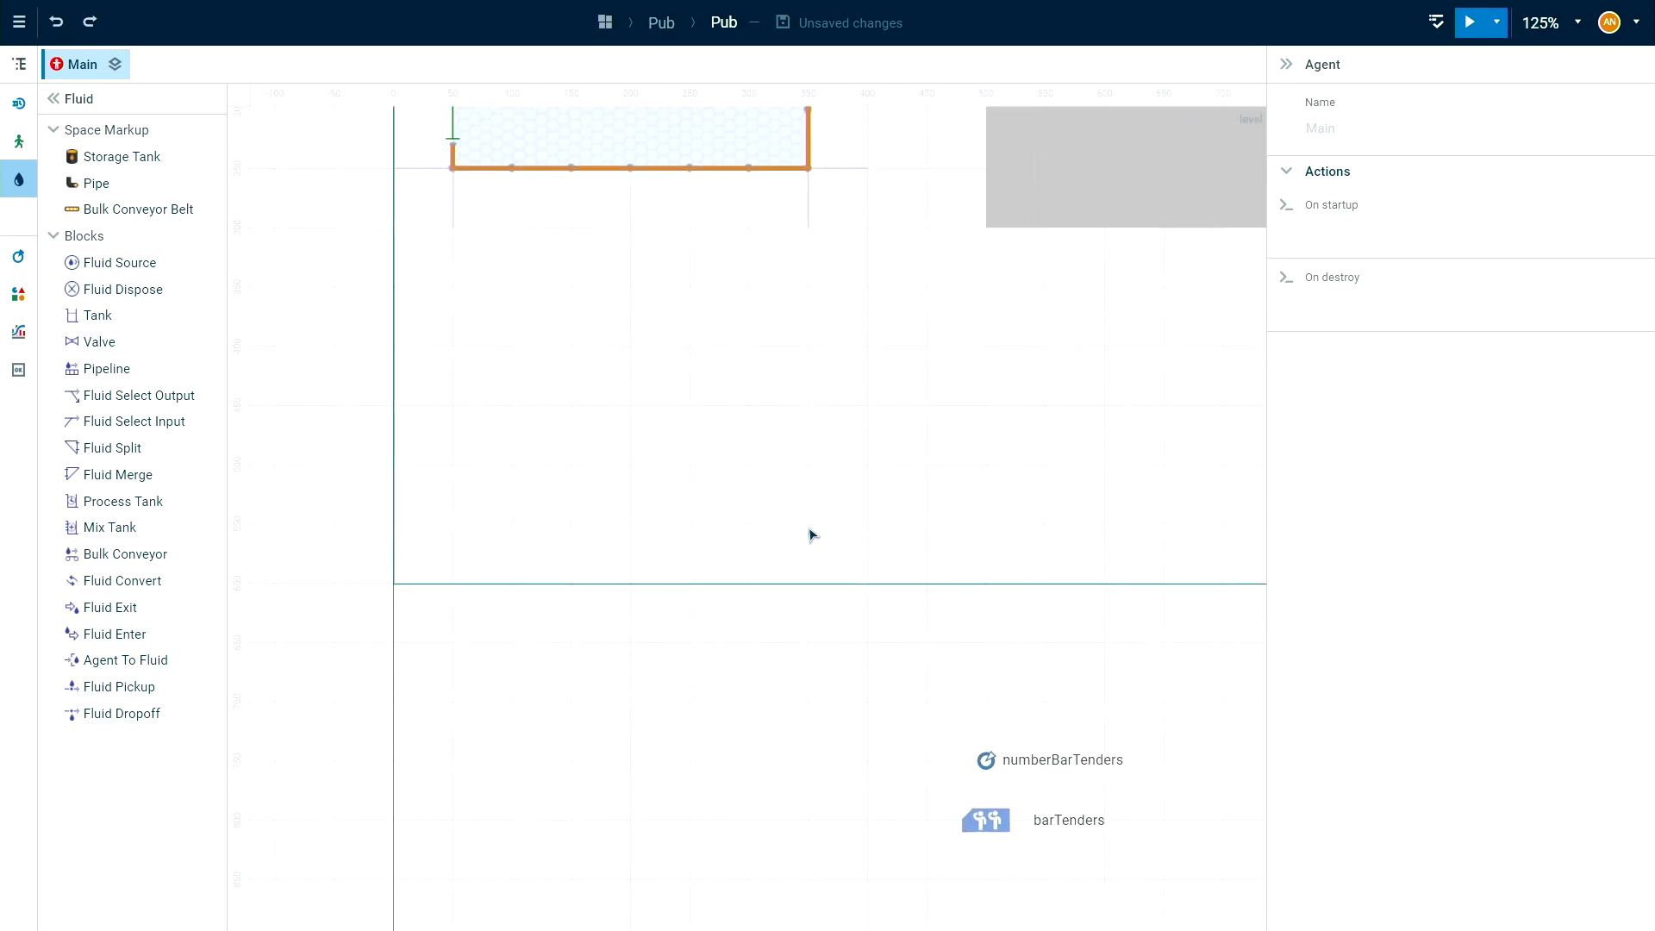
drag(1143, 859, 1000, 489)
drag(925, 446, 920, 480)
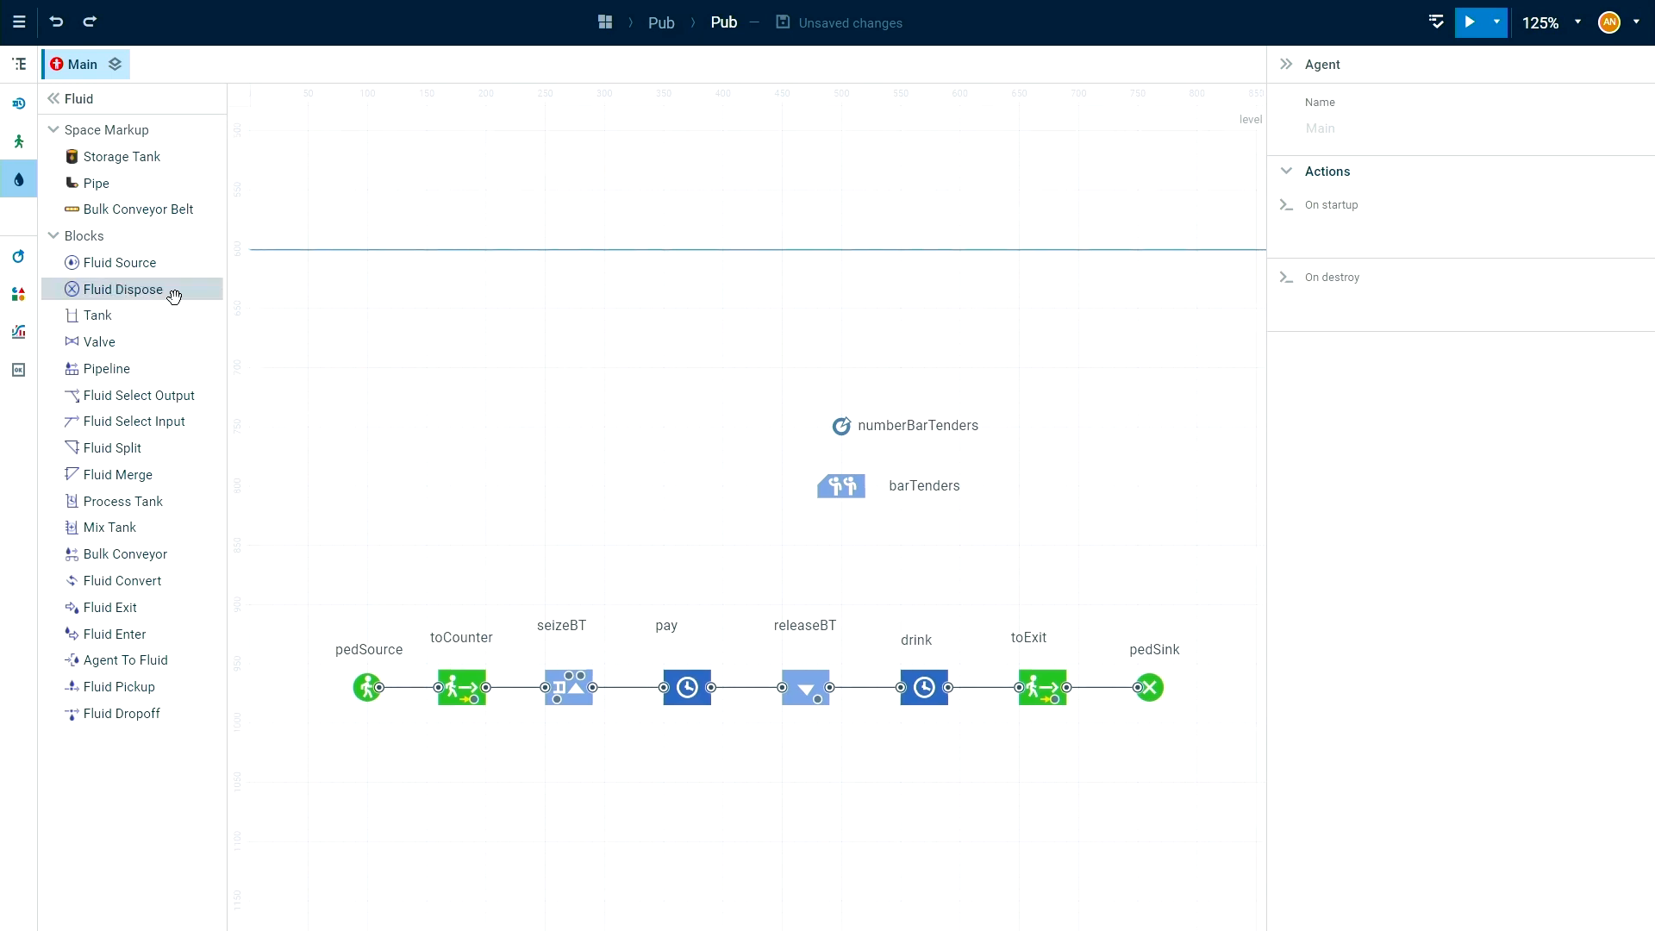
click(23, 255)
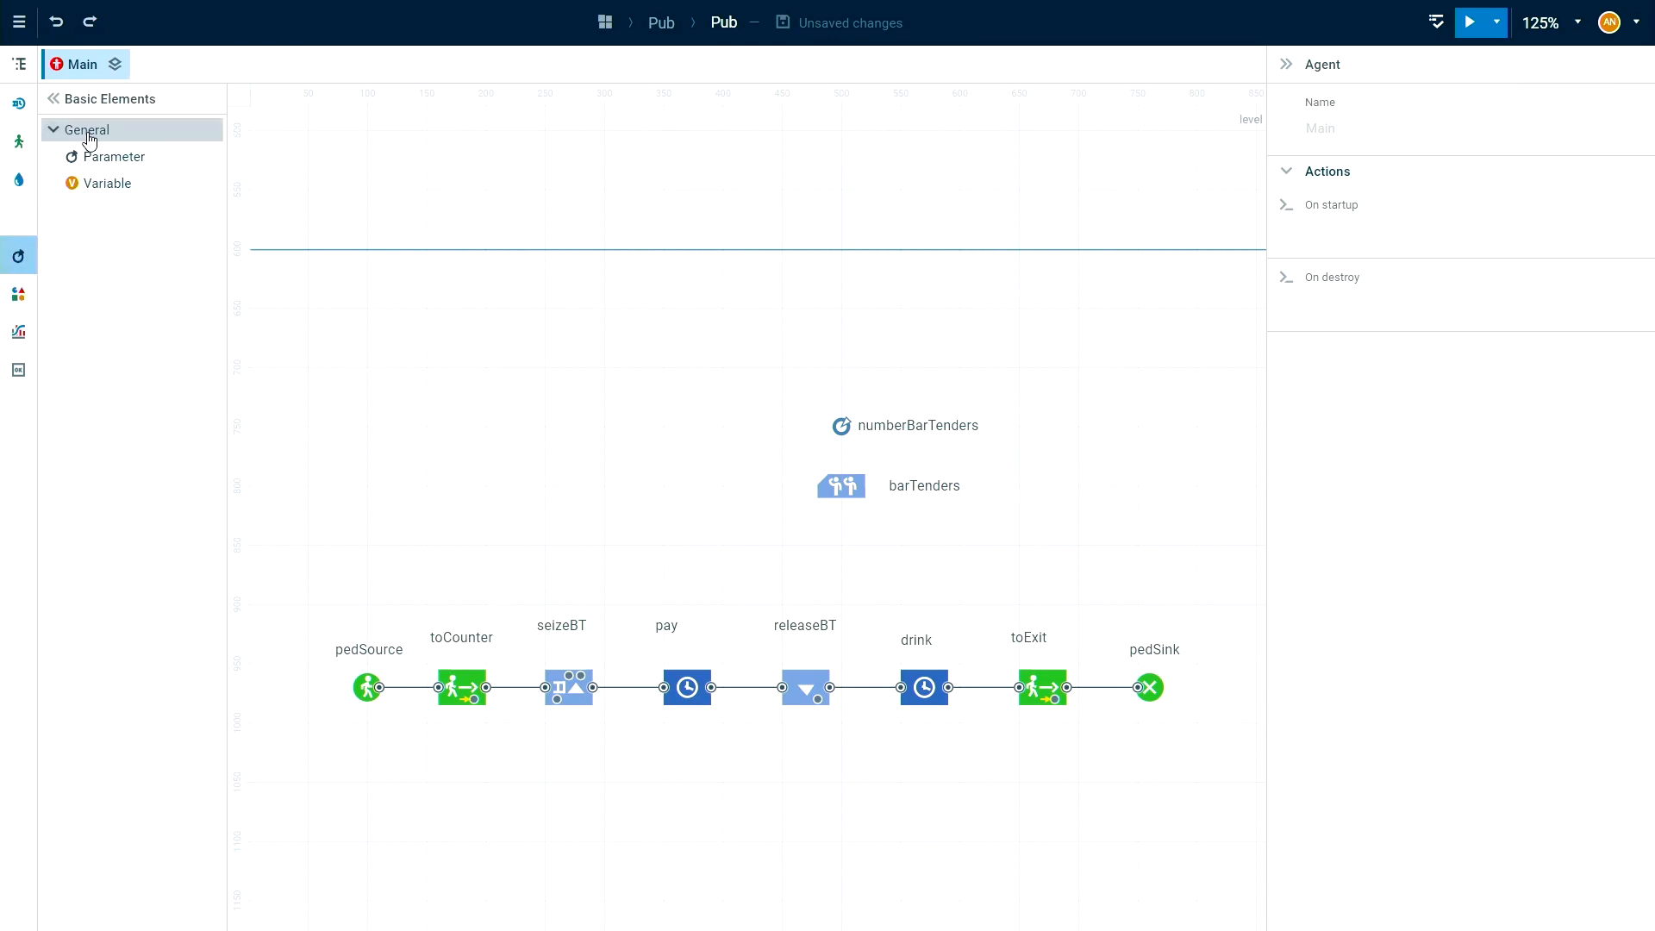
click(79, 183)
click(850, 372)
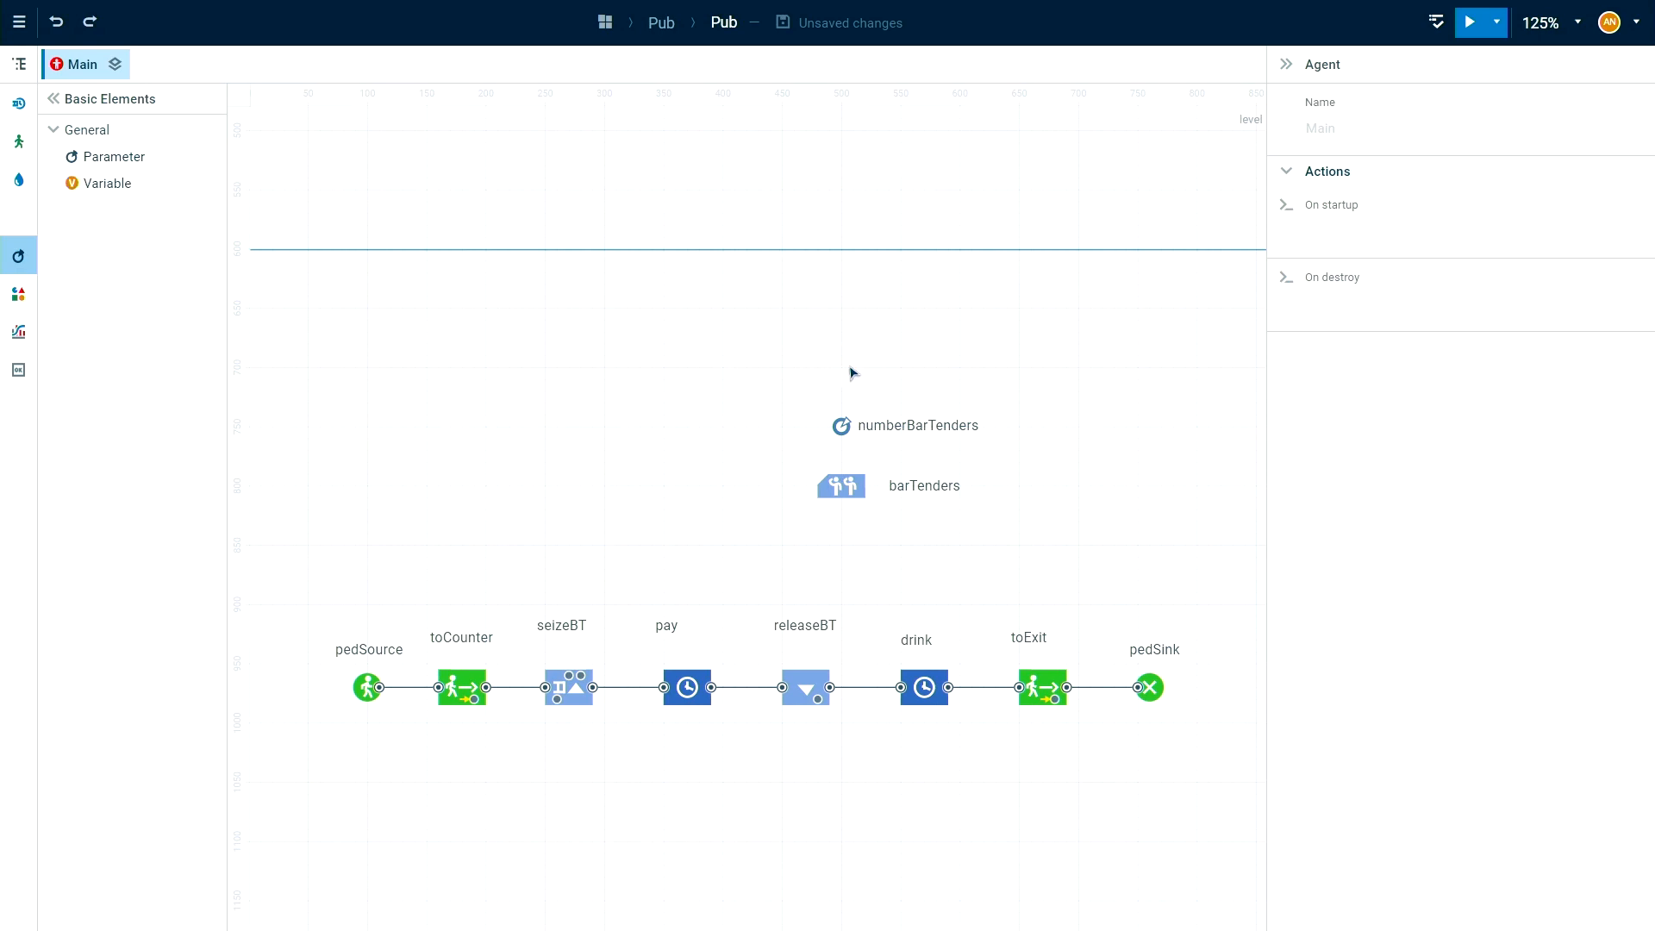
double_click(883, 371)
text(pint)
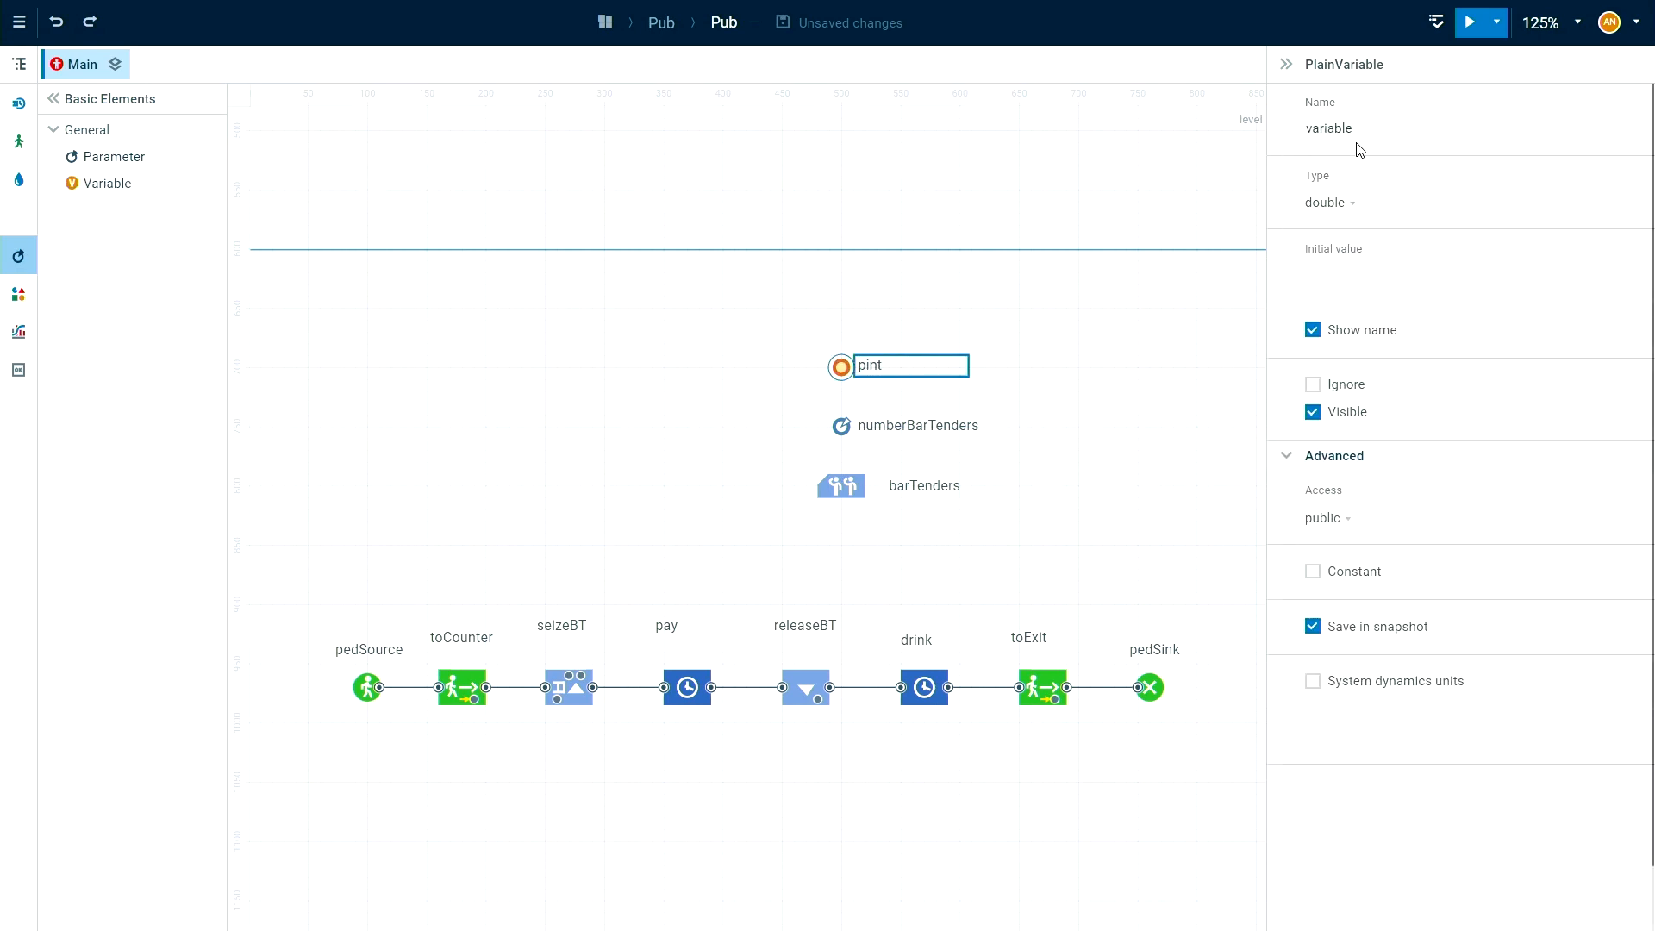
Set the pint variable's initial value to 0.473 and make it a constant.
click(1357, 276)
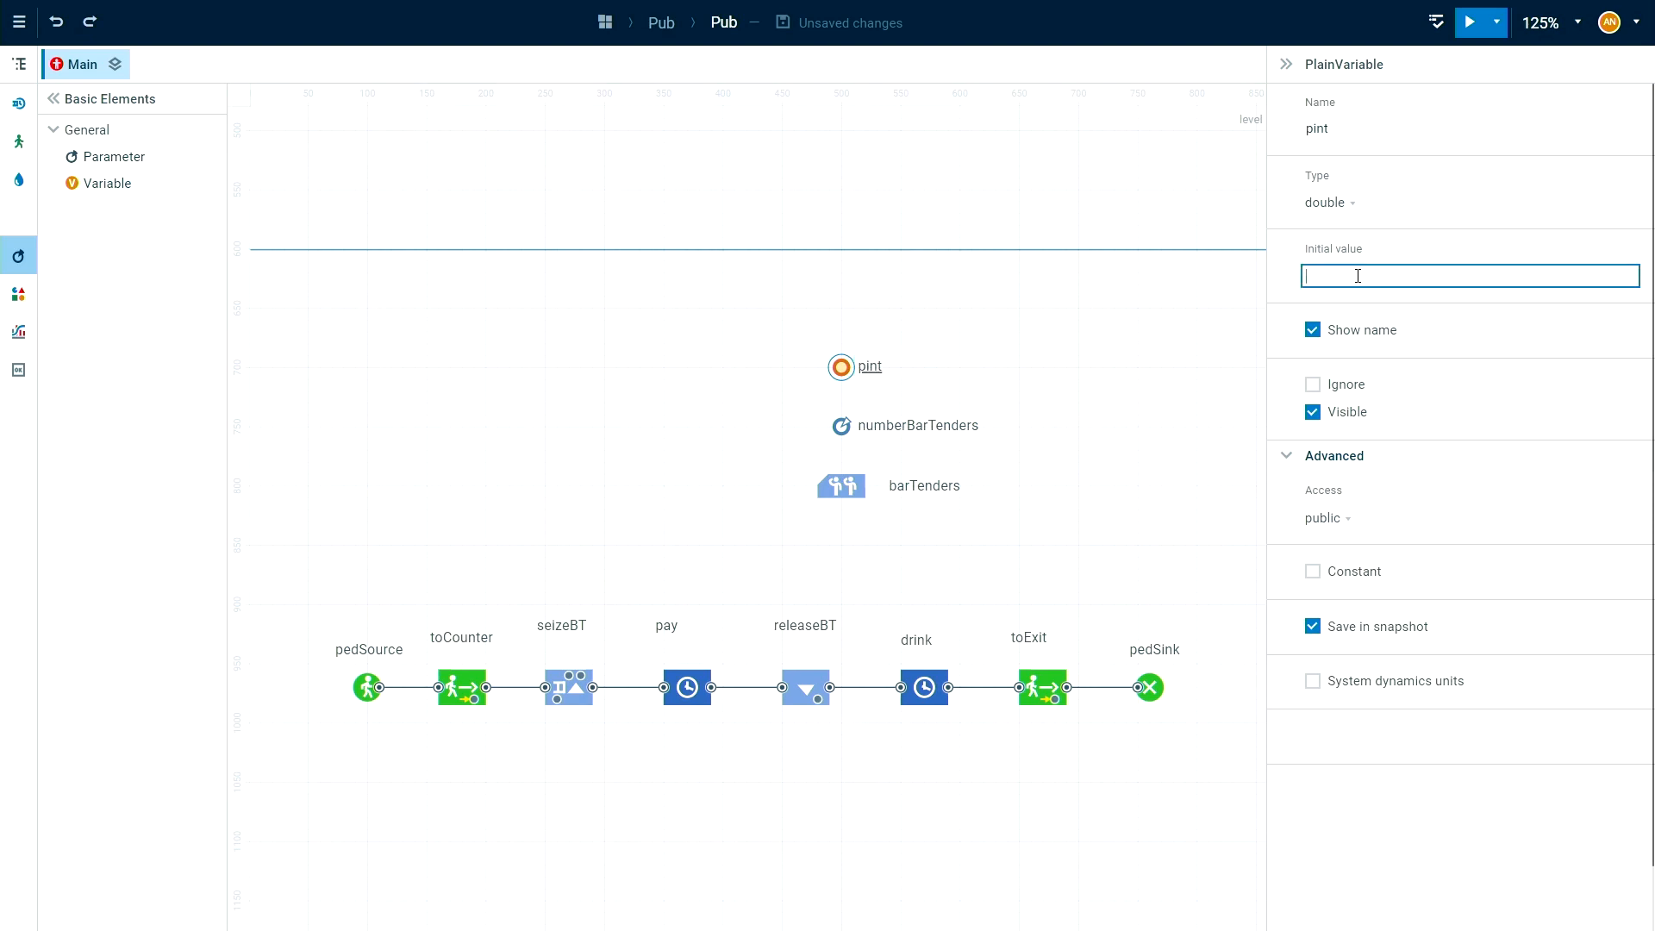
text(0.473)
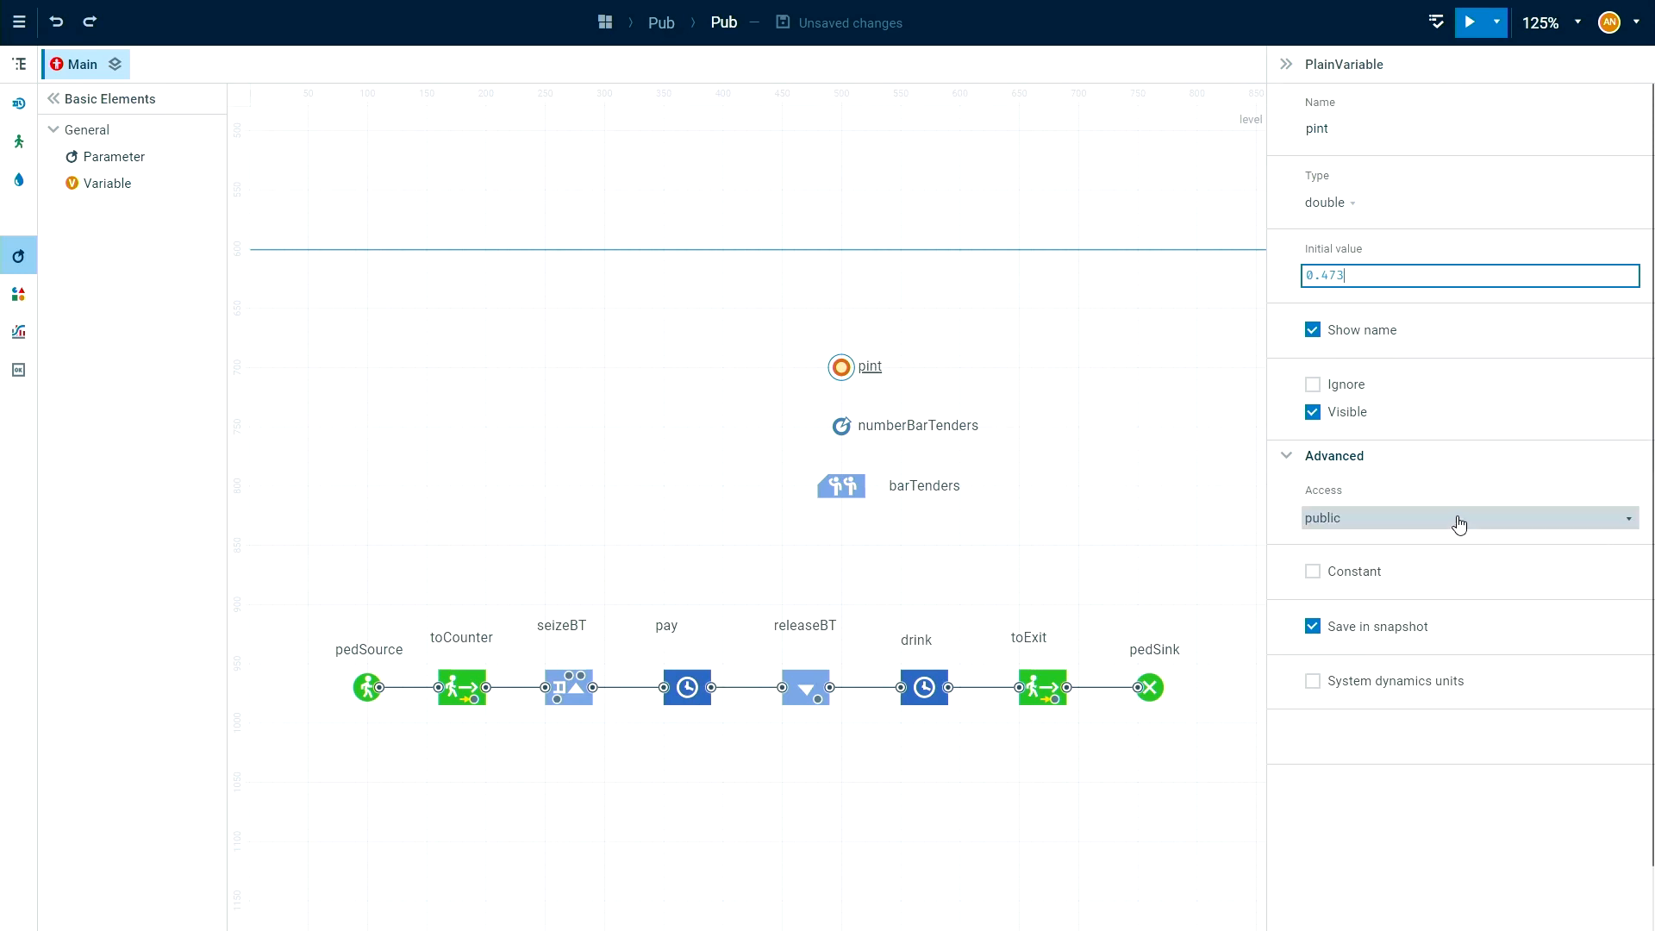
click(1350, 575)
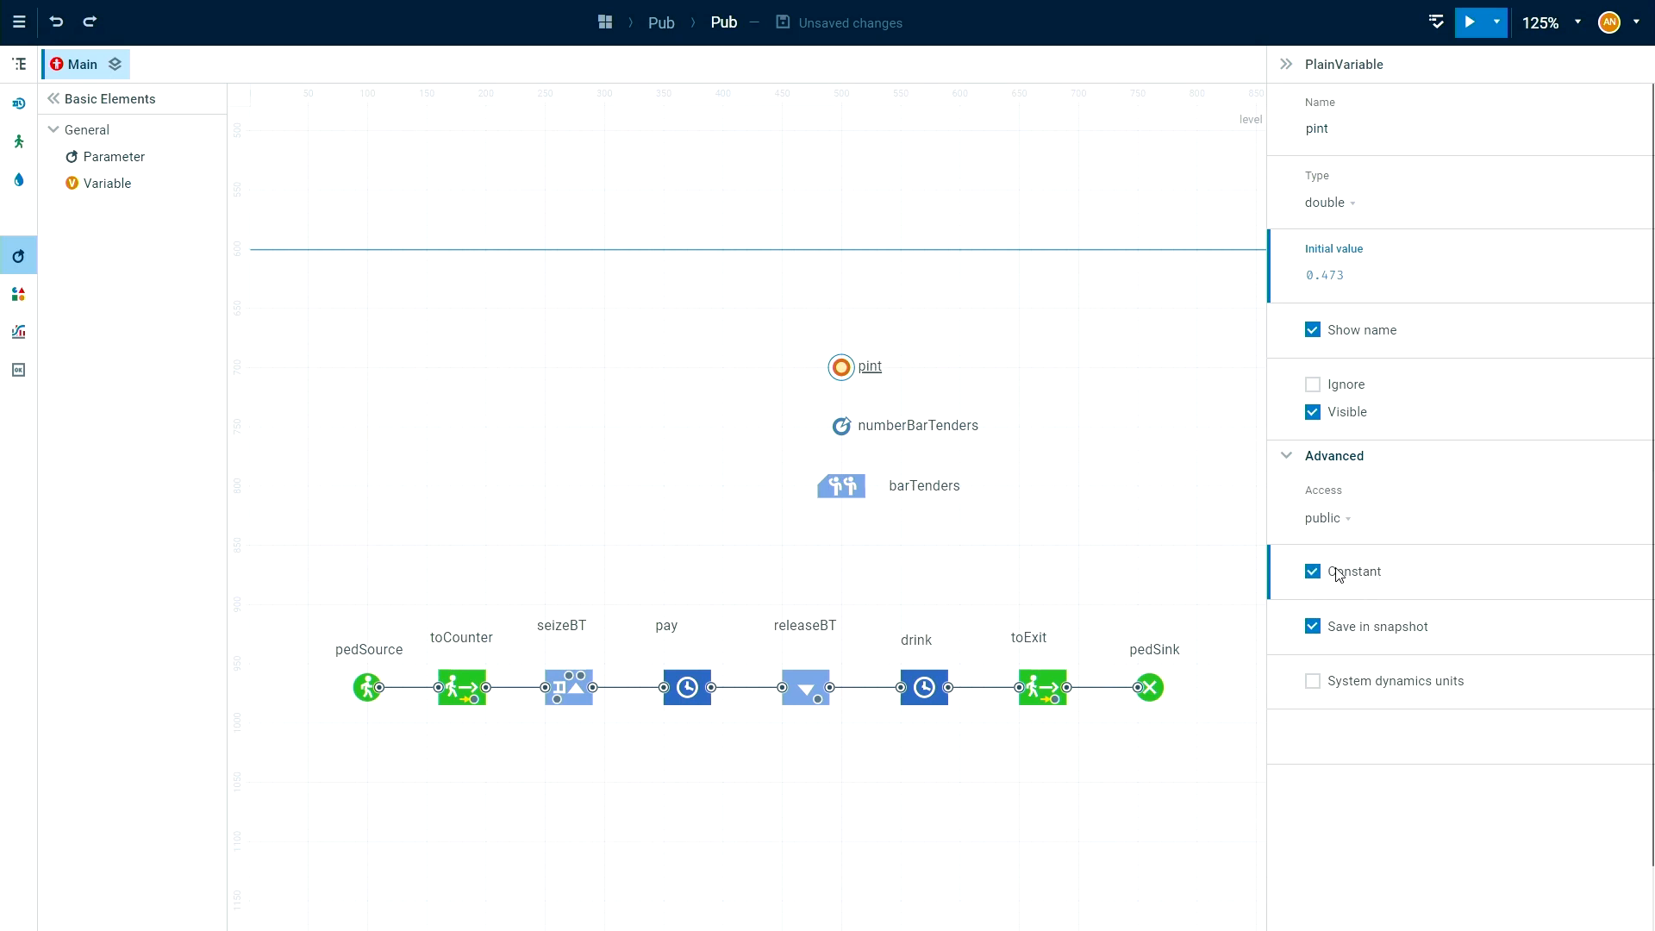
click(1053, 527)
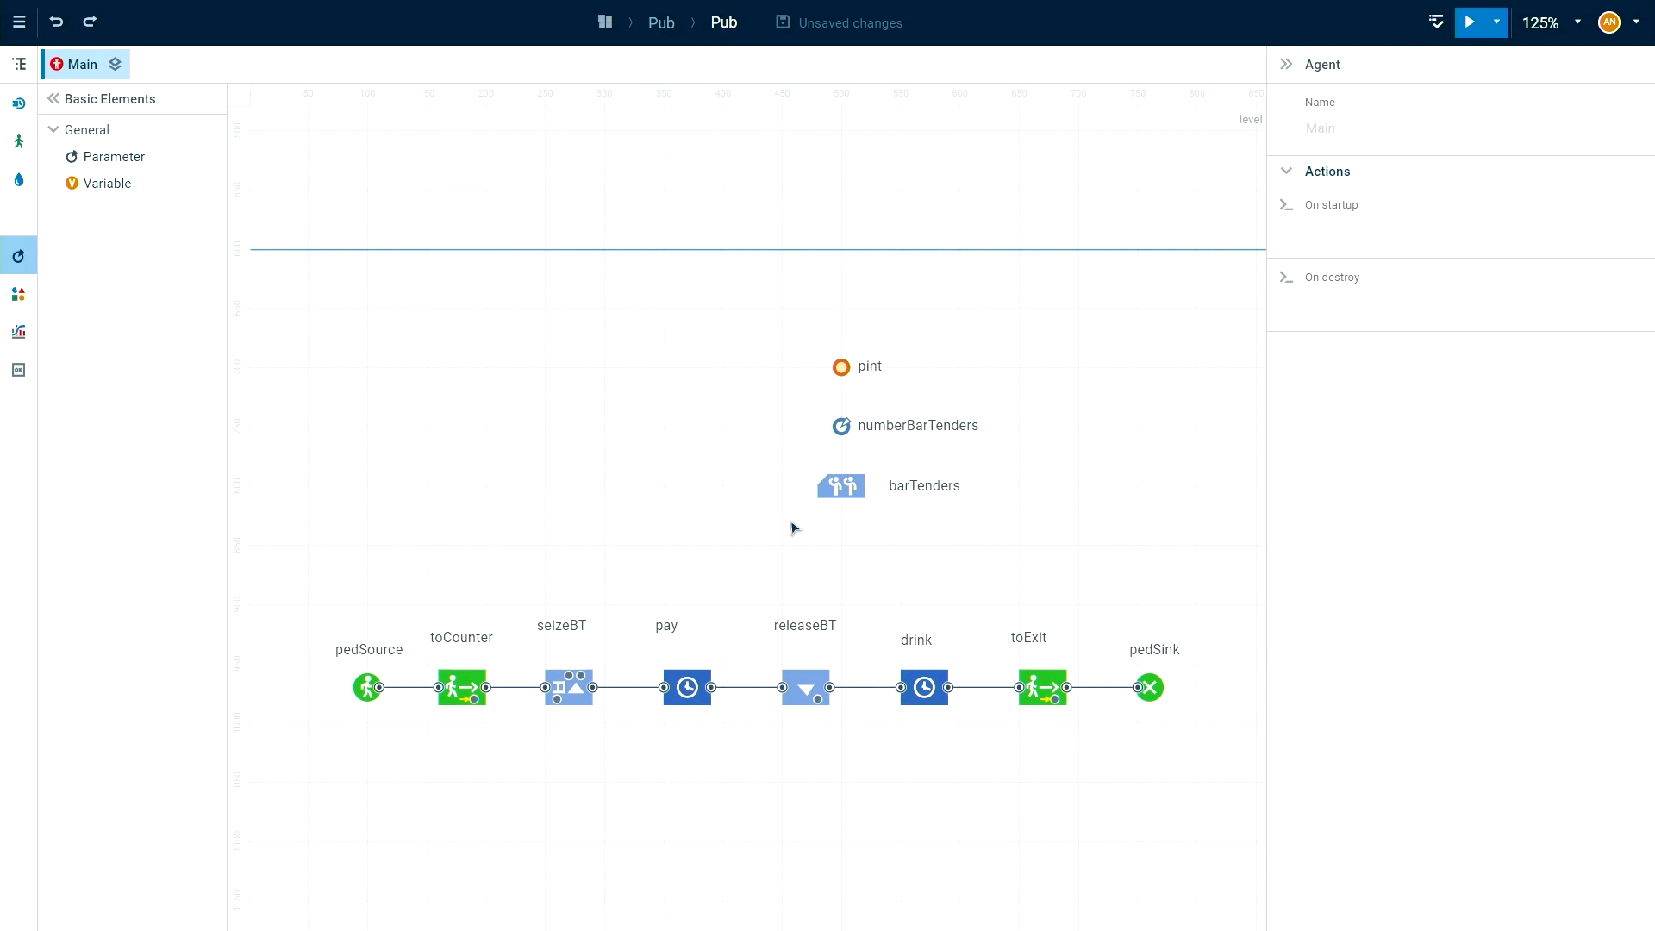
Add a fluid Tank block named kegCorona above the pedestrian flowchart, beside the pint variable.
click(19, 180)
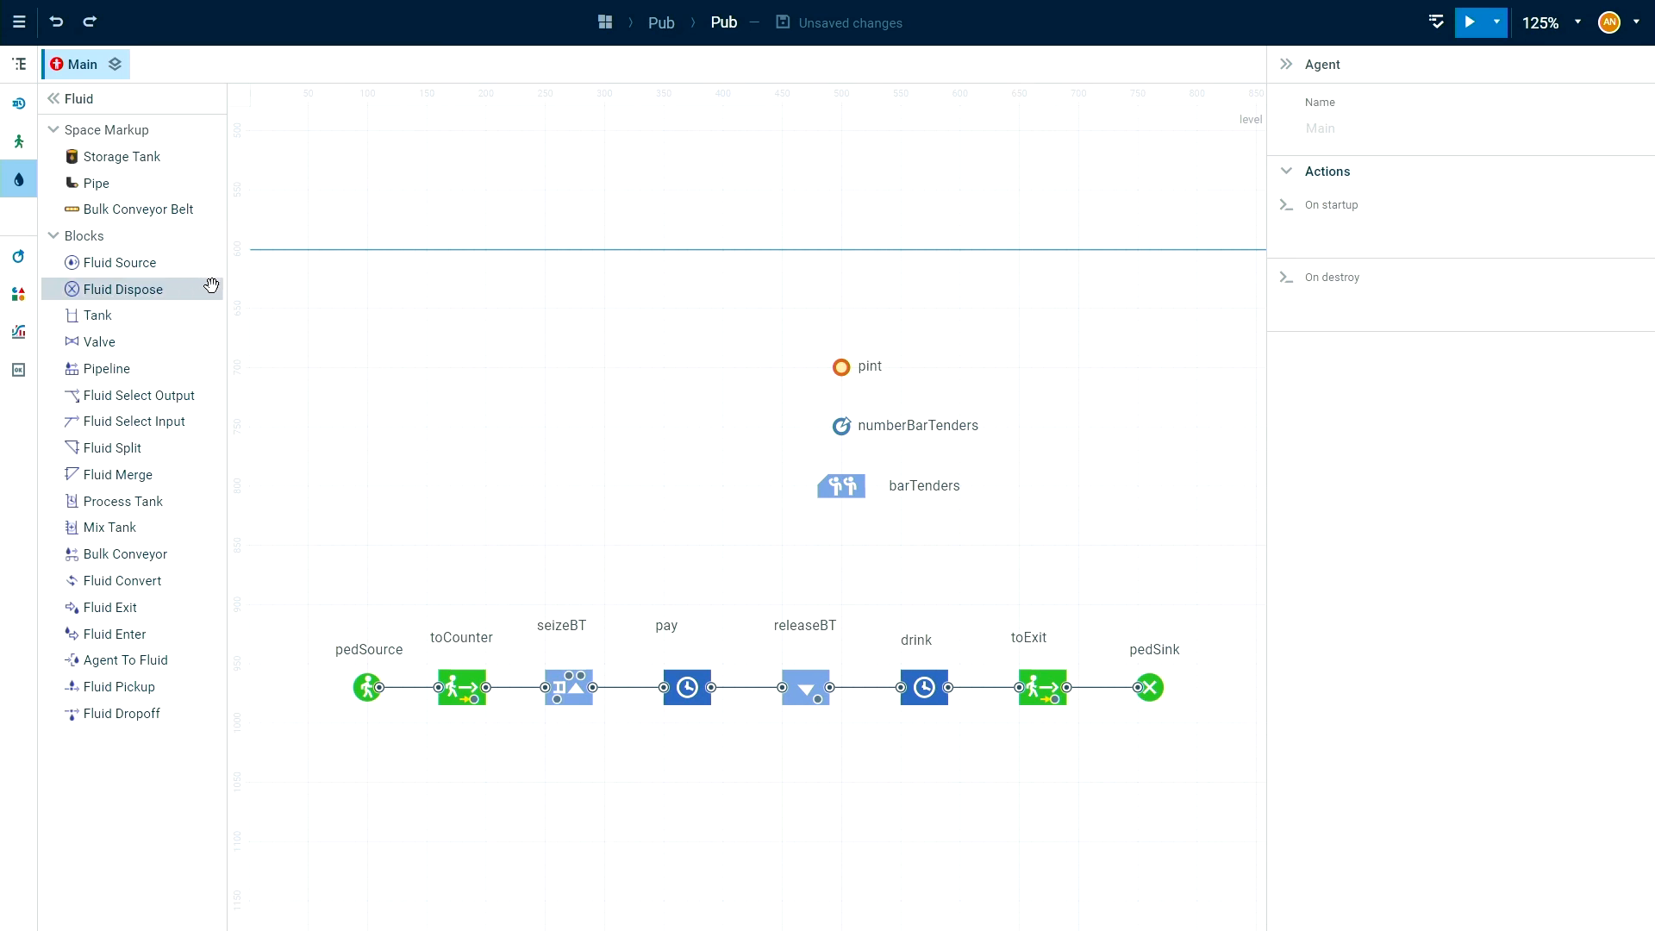
drag(93, 319, 593, 388)
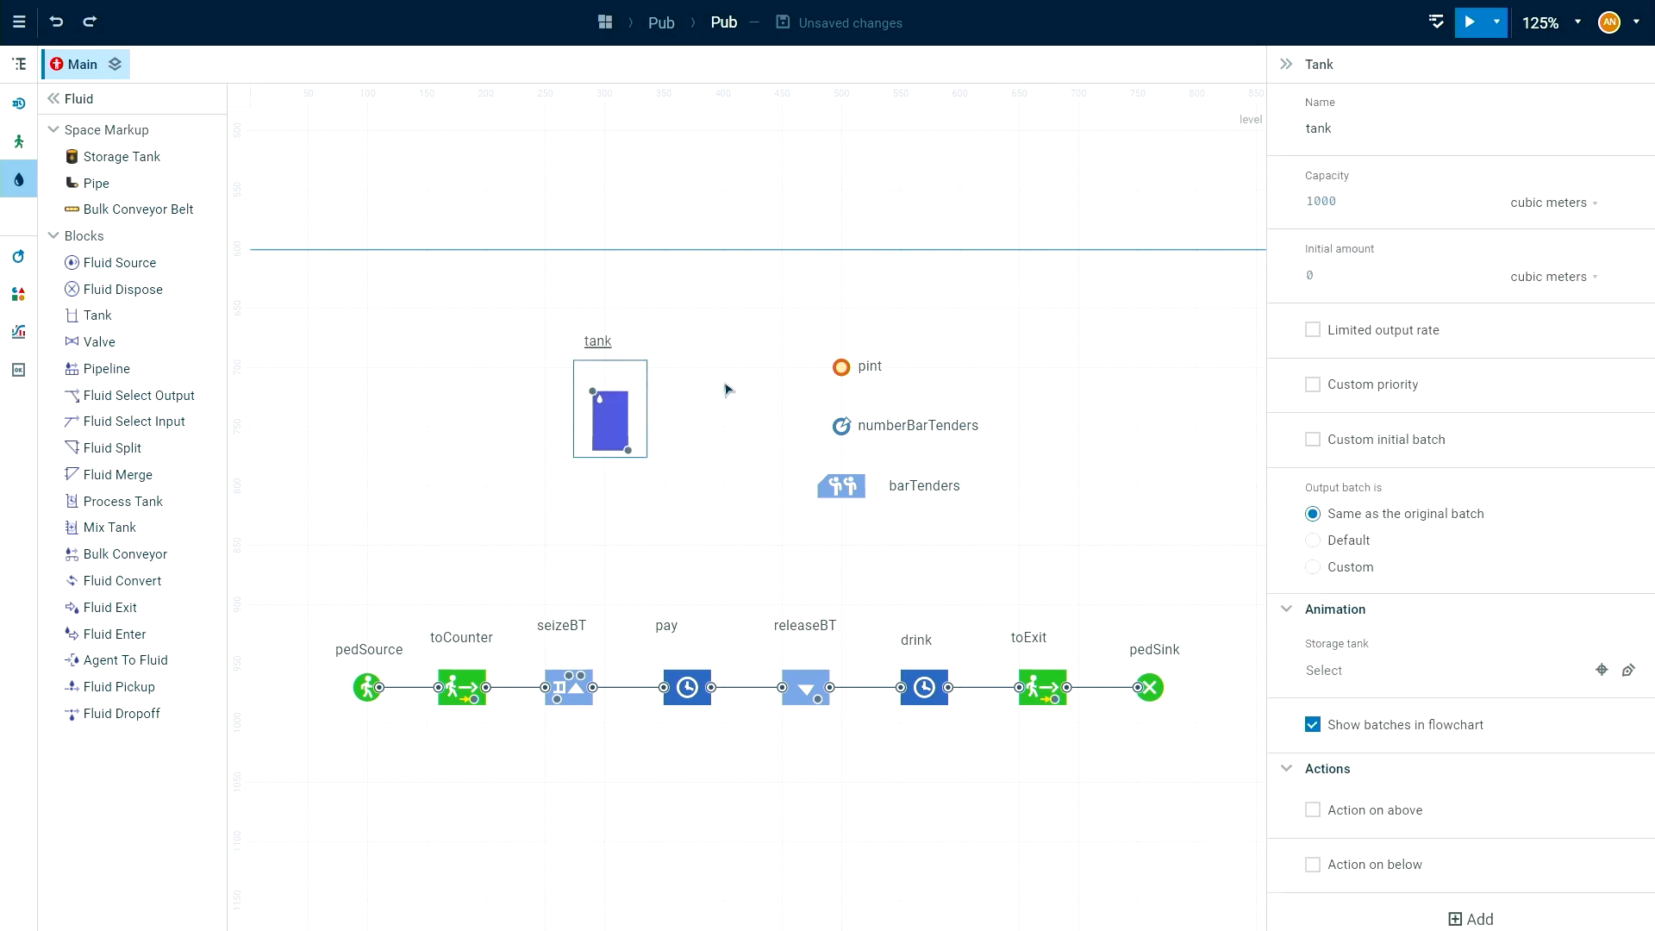
double_click(1335, 128)
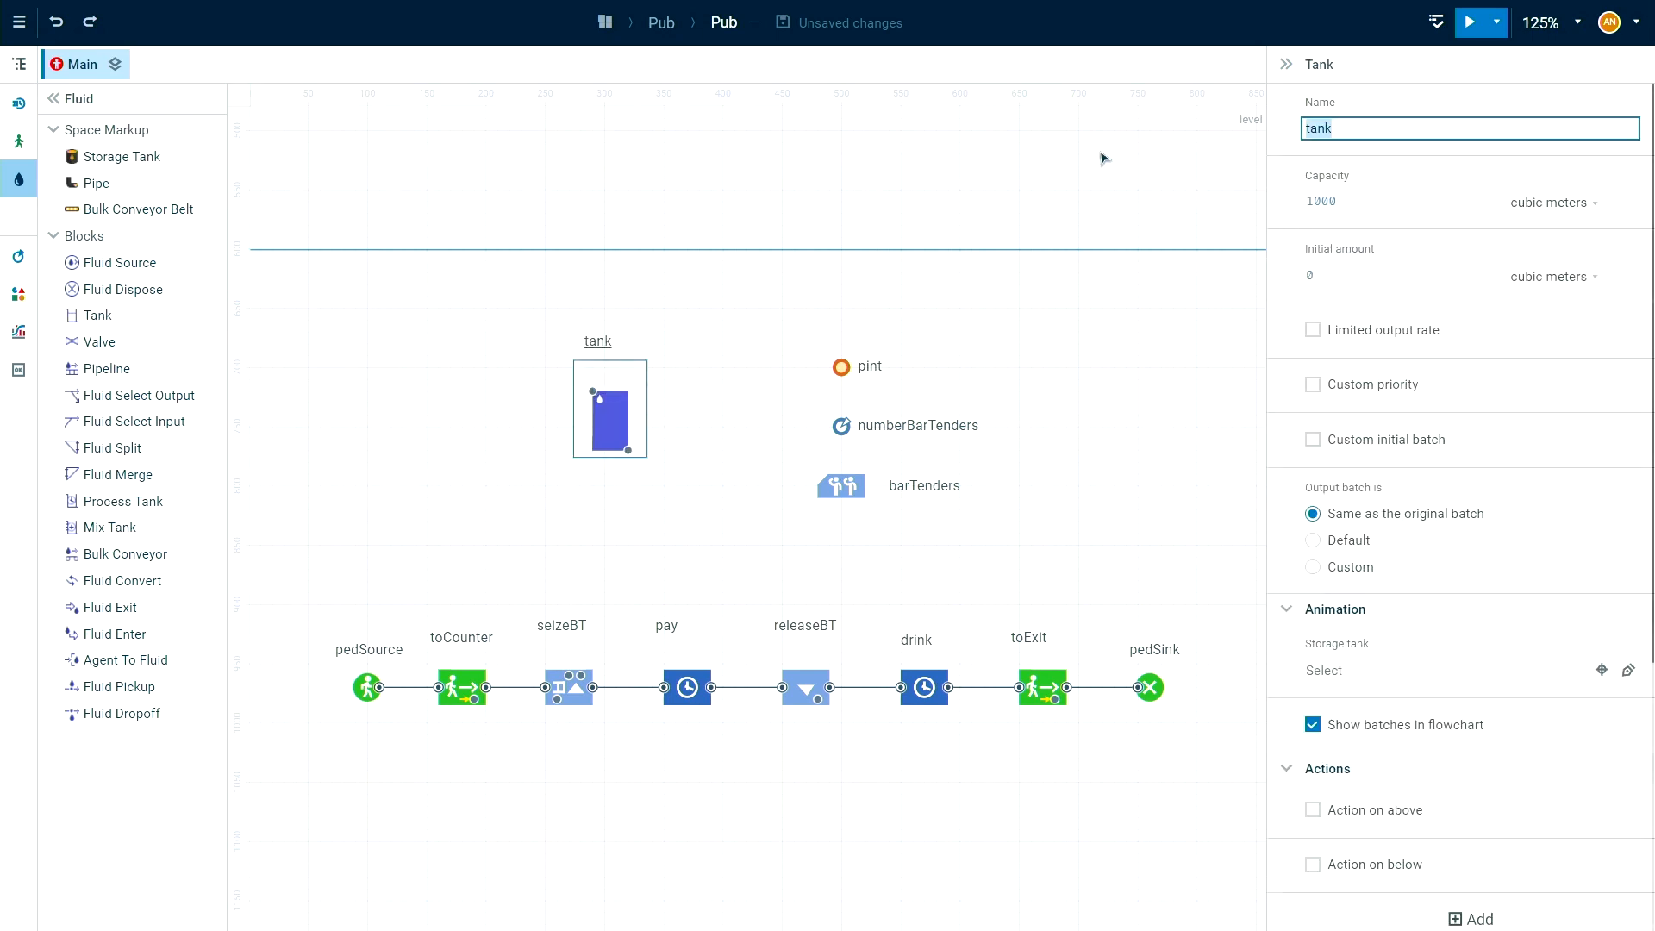
text(kegCorona)
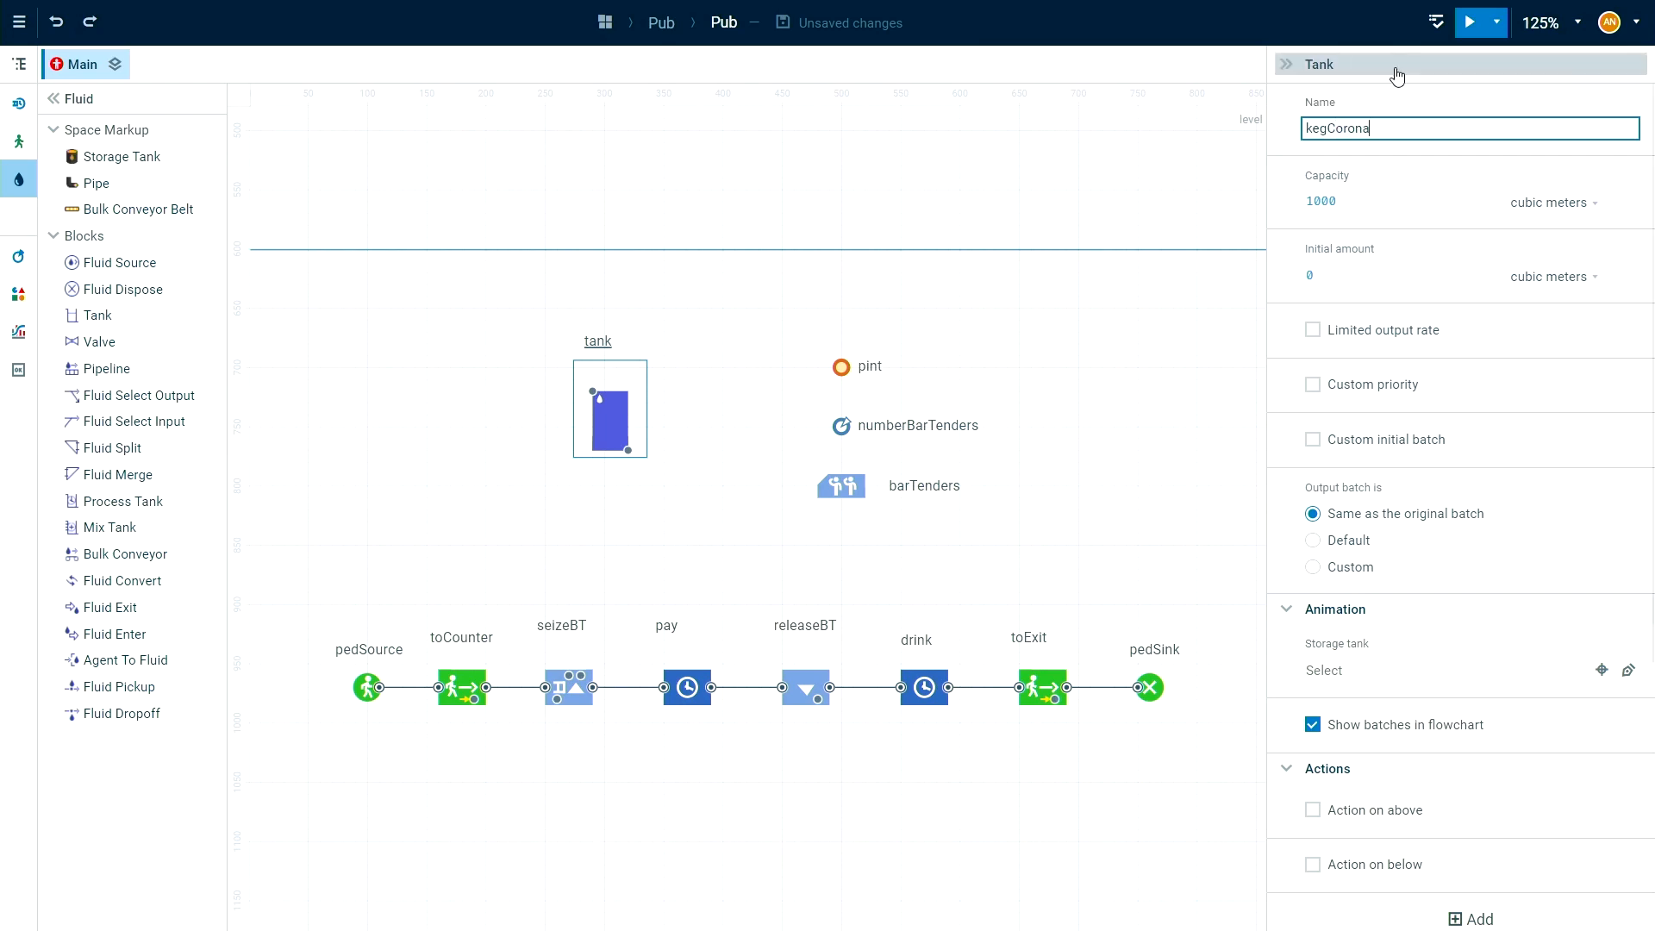
Set both the capacity and the initial amount of the kegCorona tank to 20 liters.
click(1387, 203)
text(20)
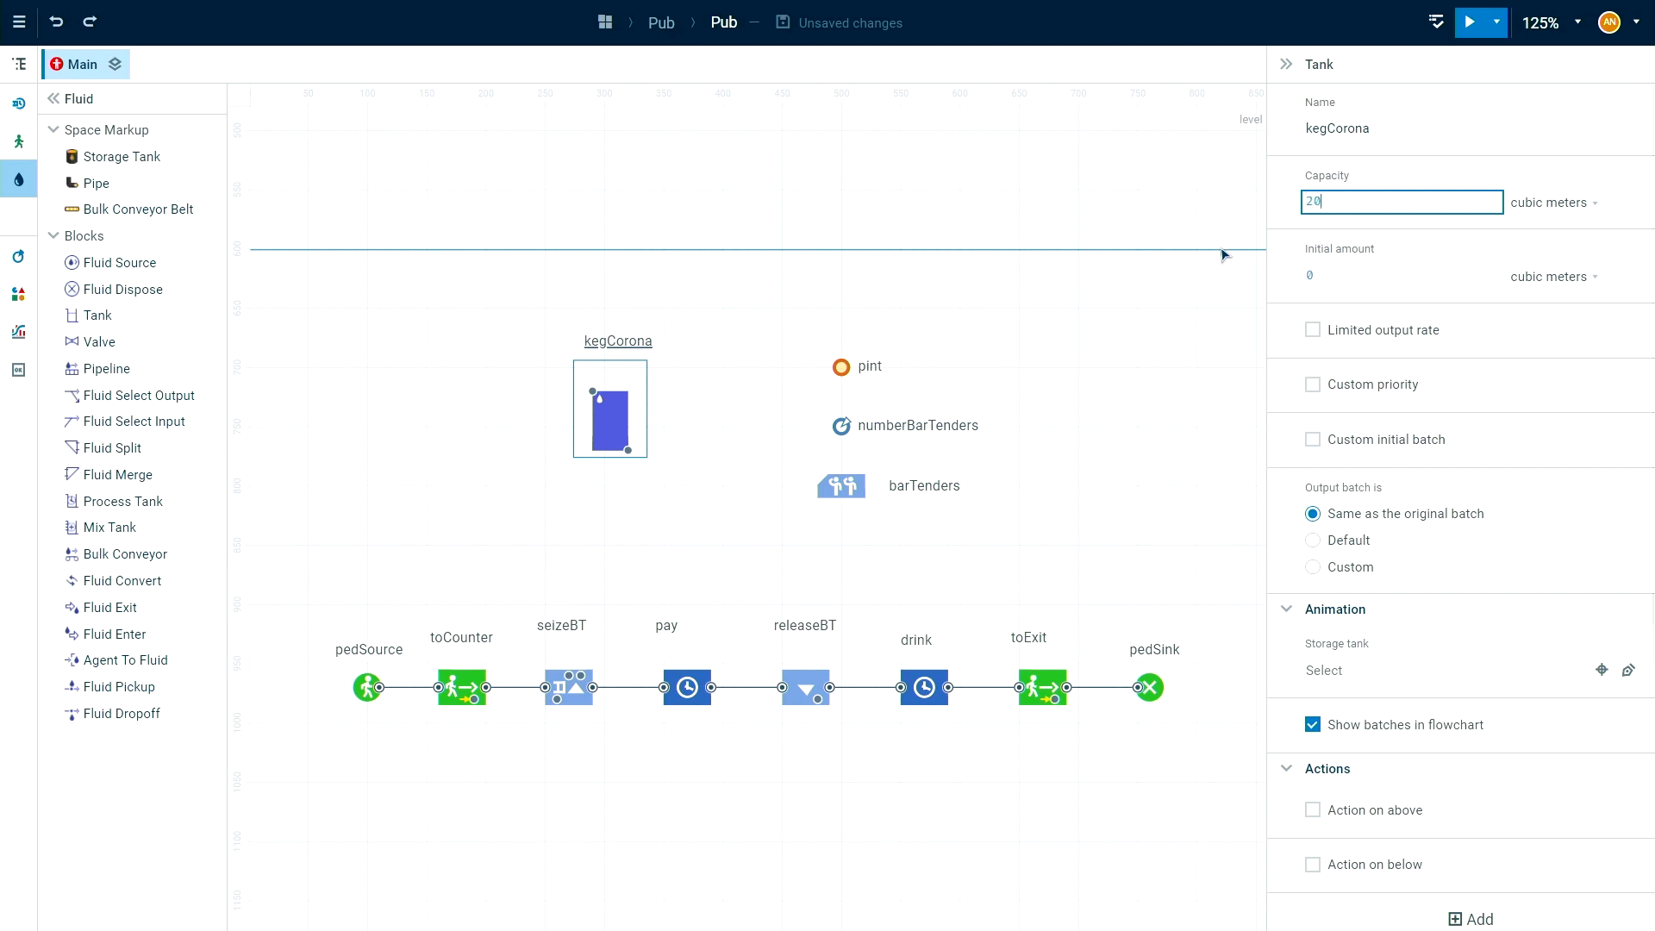
click(1569, 205)
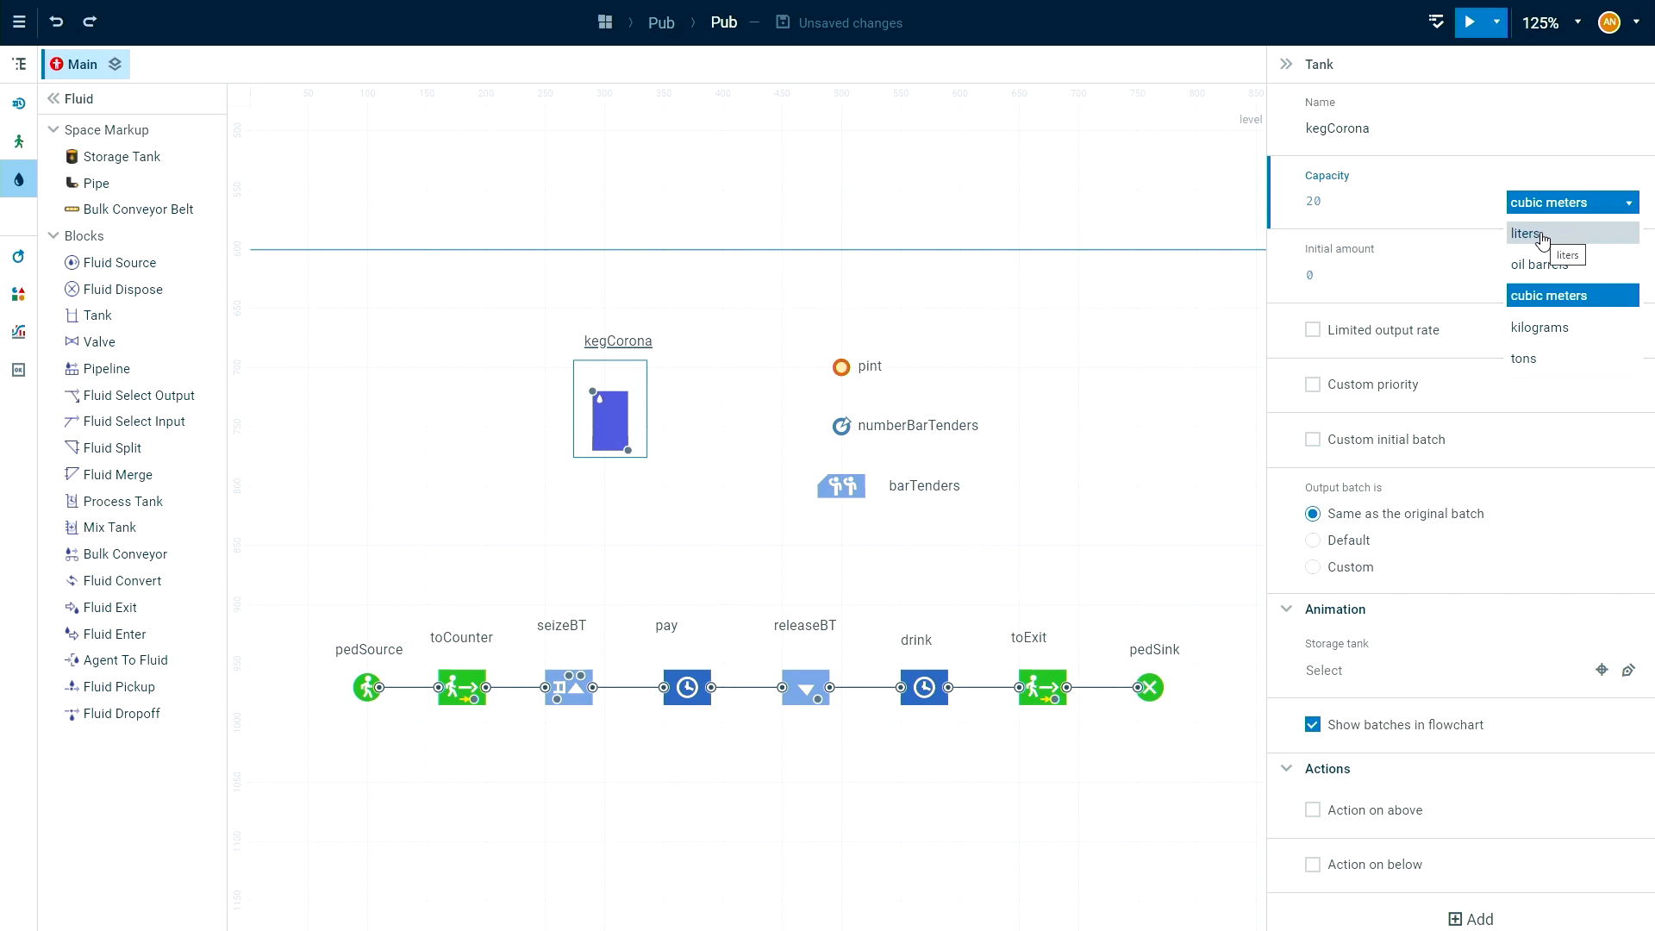
click(1543, 235)
key(Tab)
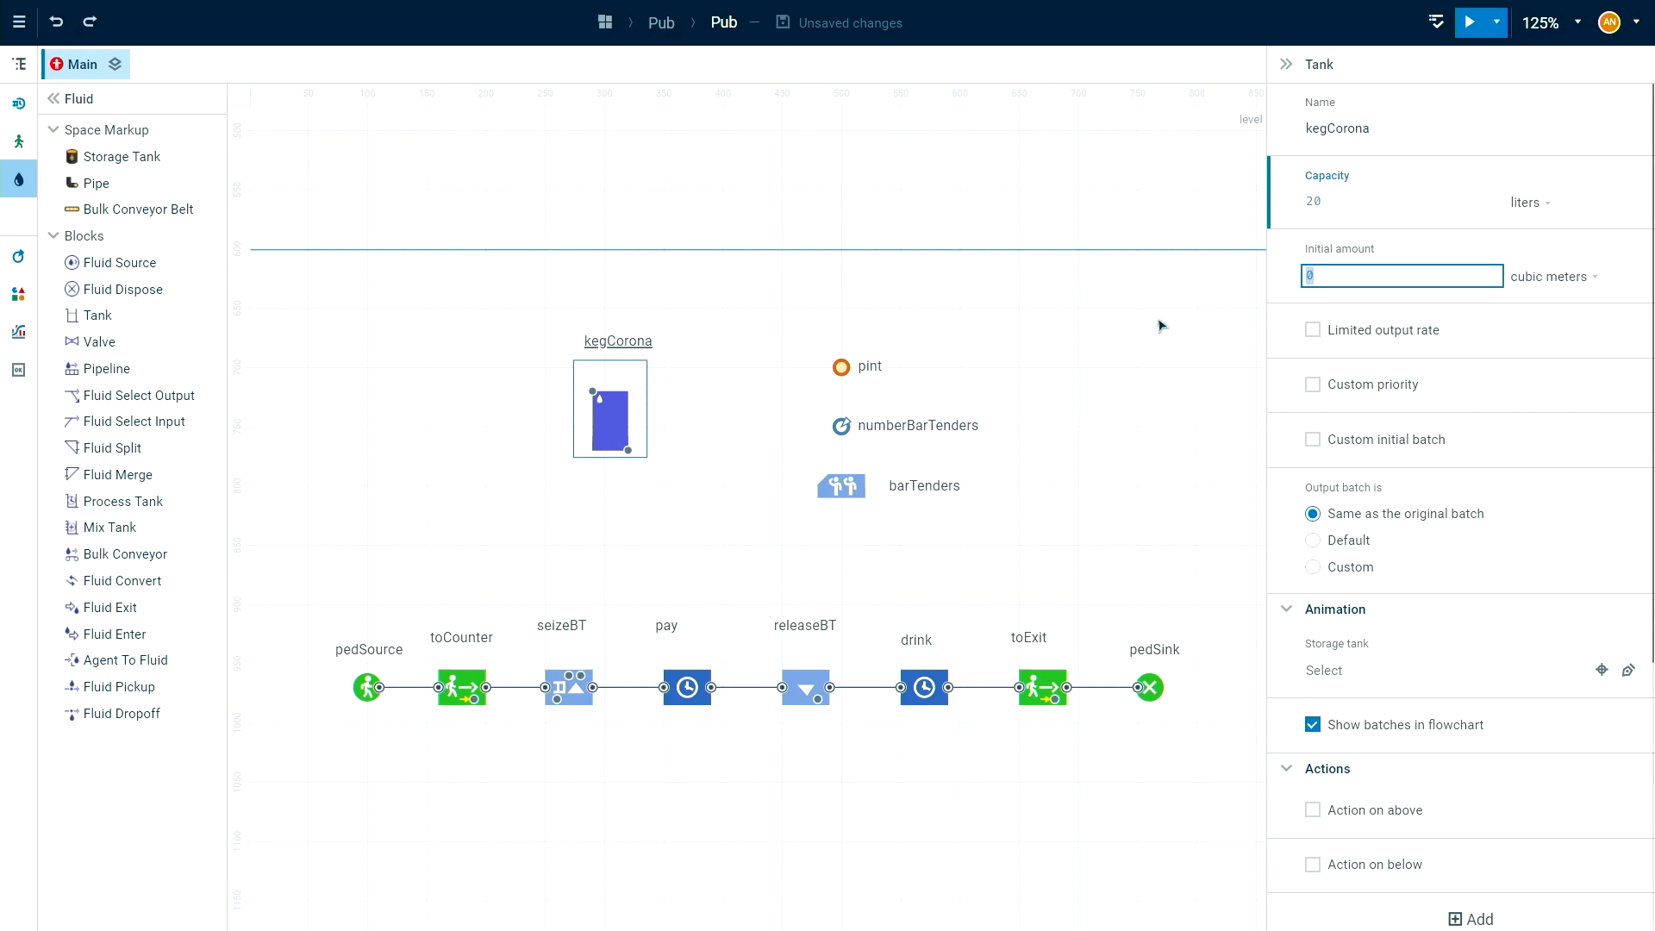
text(20)
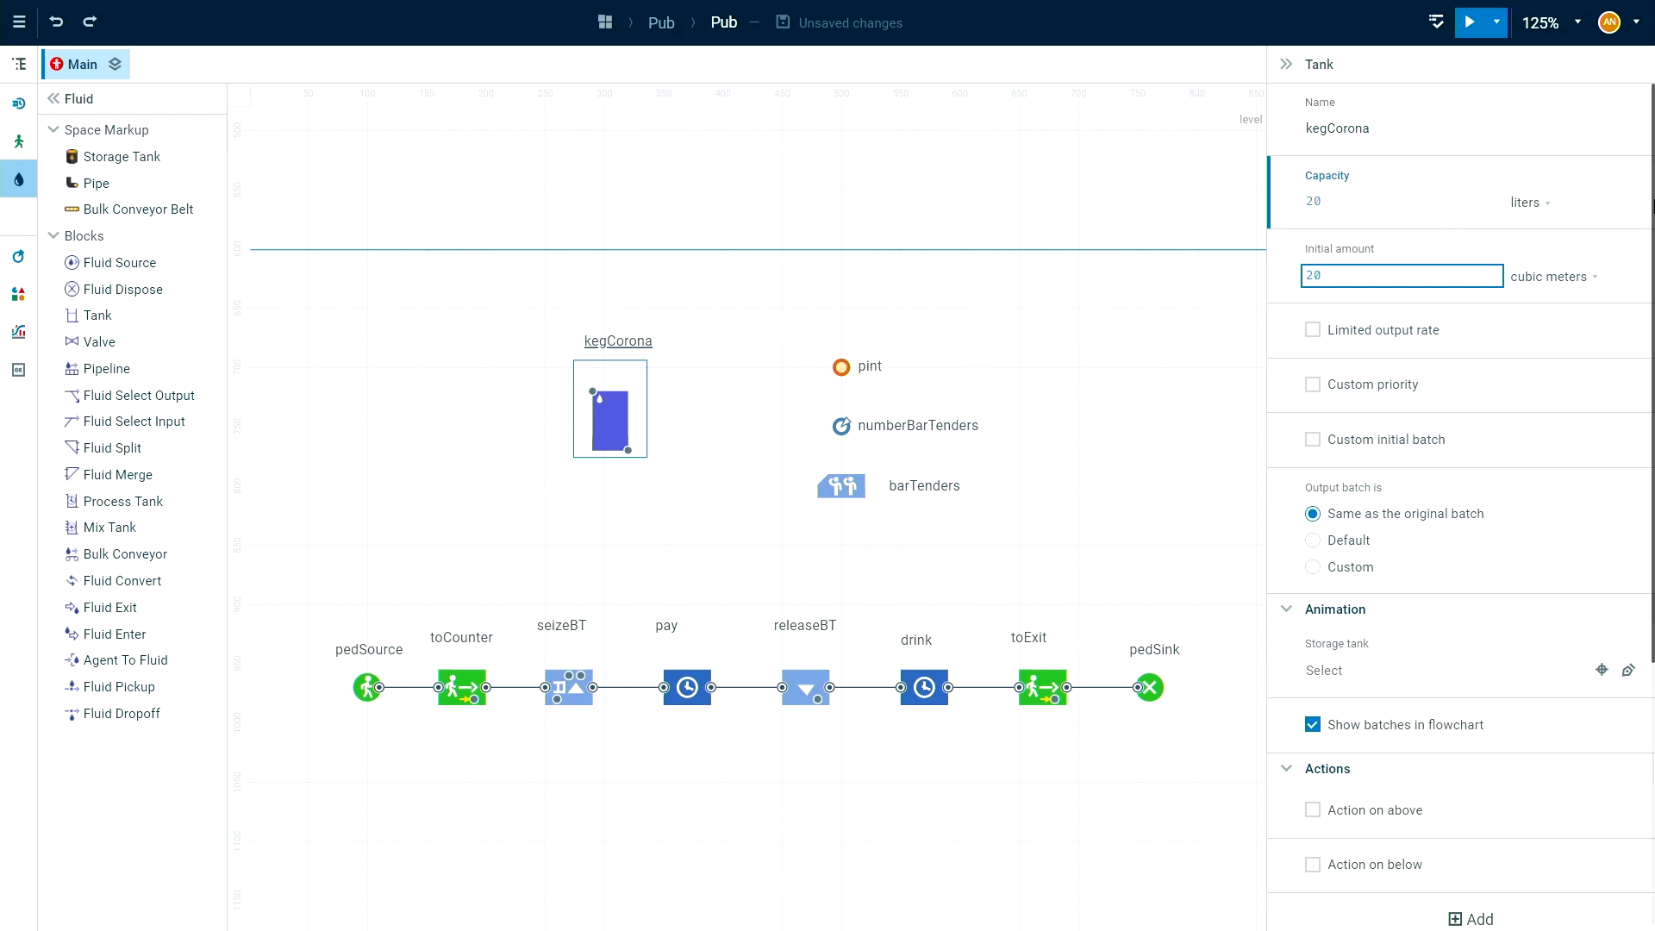
click(1537, 275)
click(1559, 316)
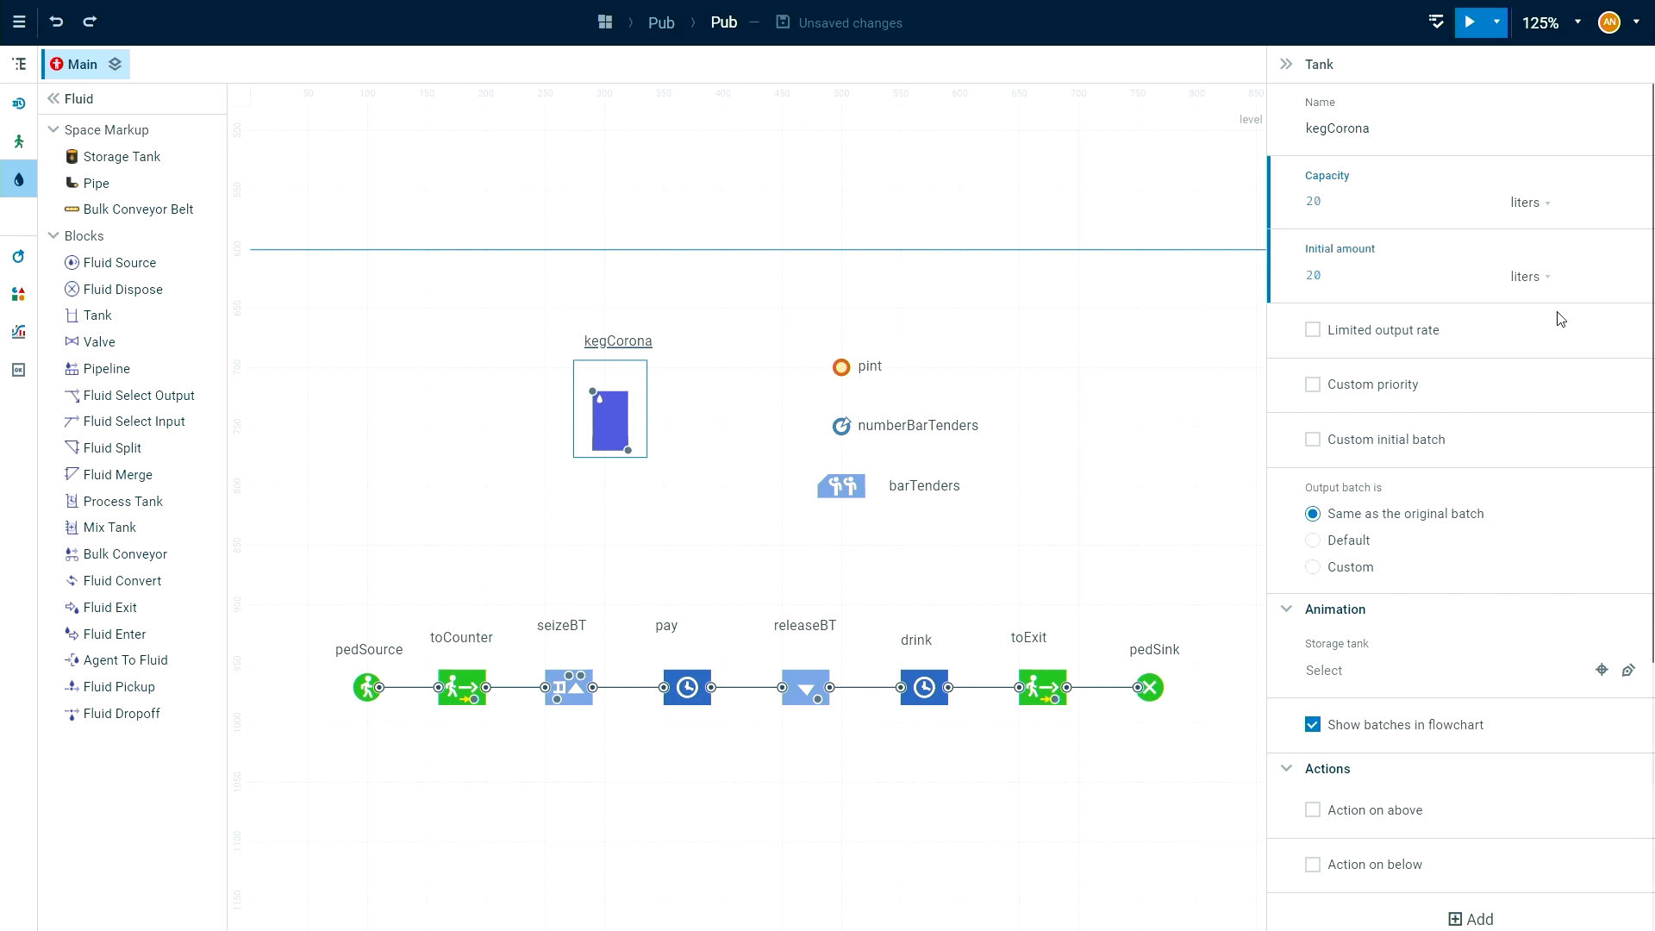
Limit the kegCorona tank's output rate to a maximum of 0.1 liters / s.
click(1402, 336)
click(1378, 403)
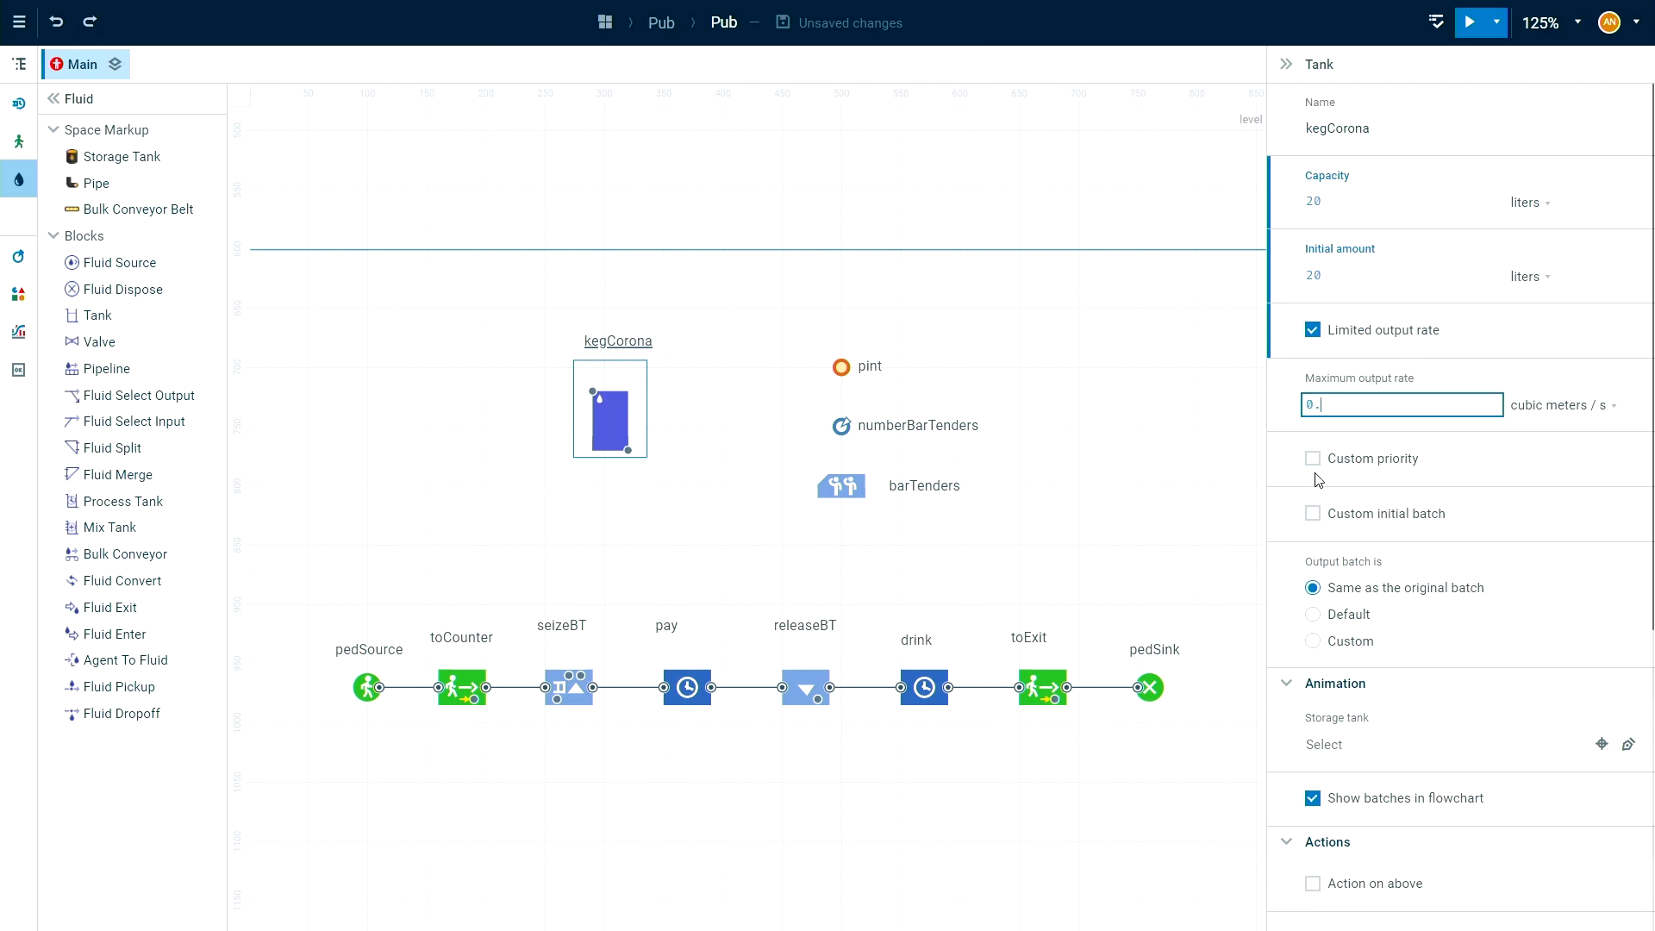
click(1578, 406)
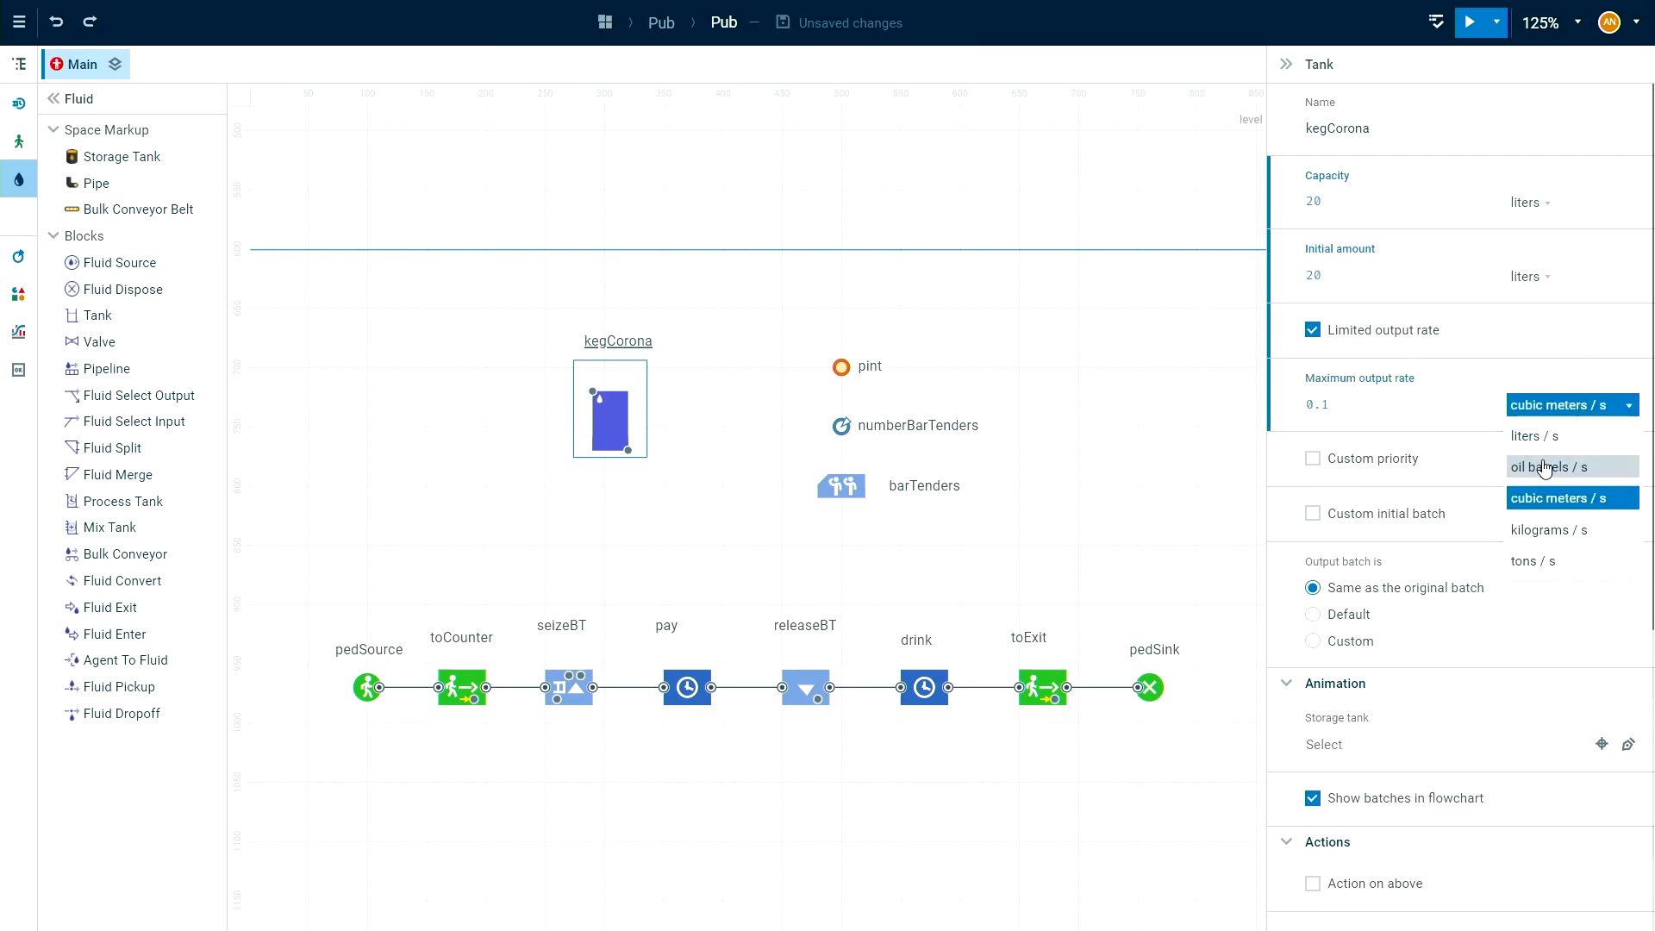
click(1552, 439)
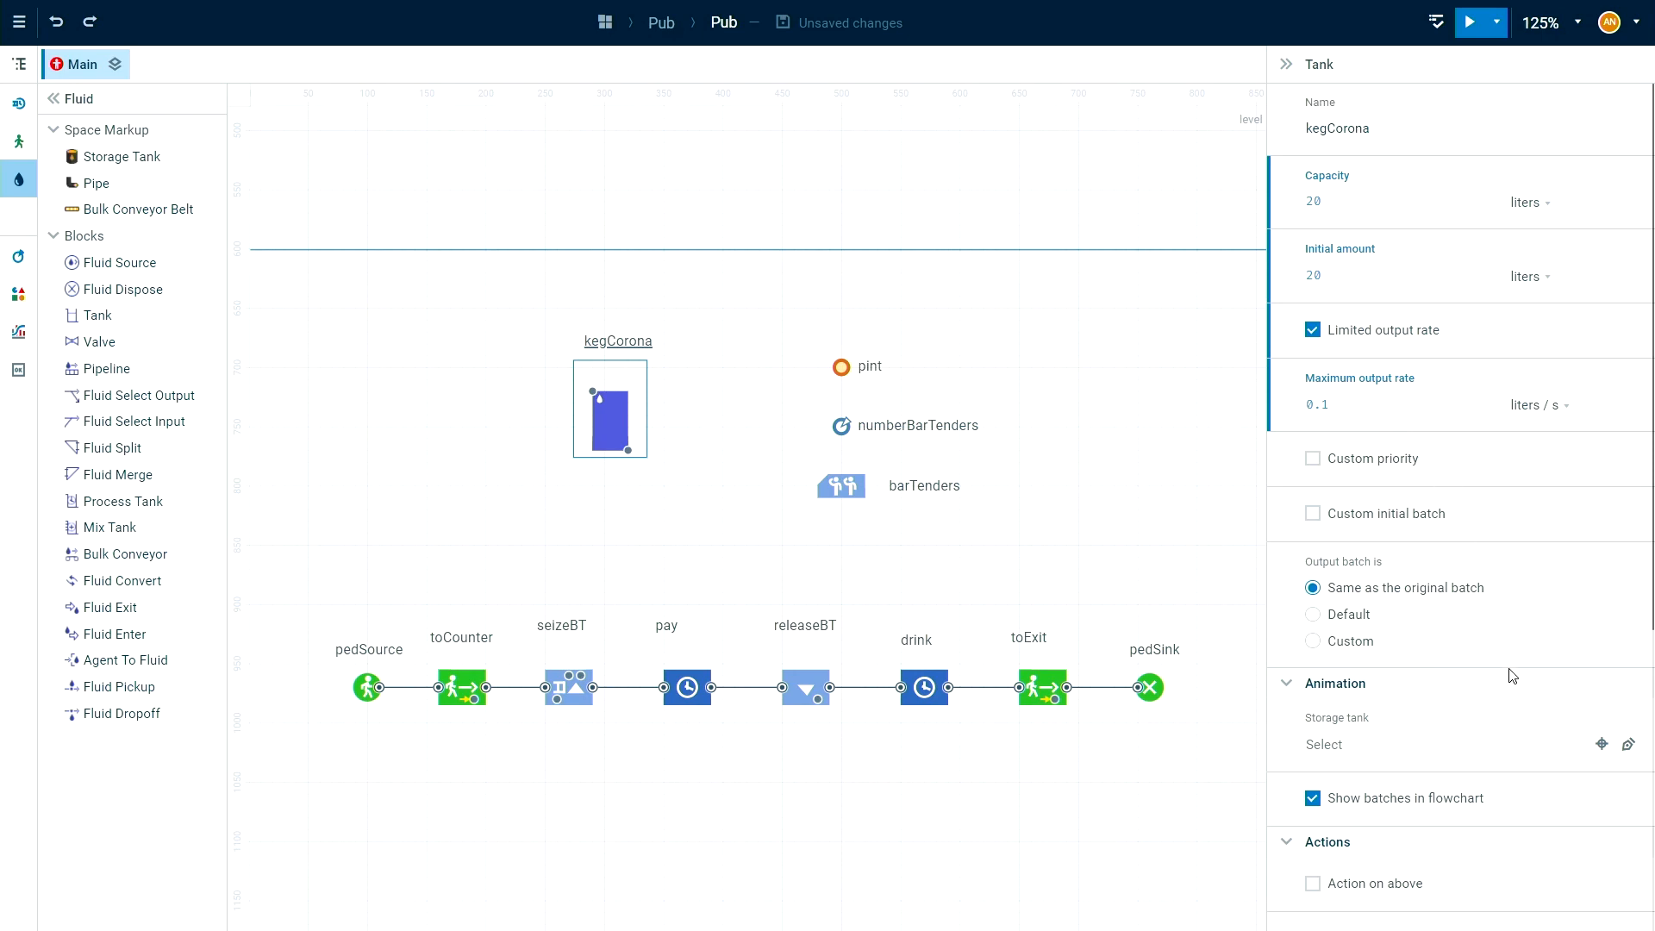
Link the kegCorona tank's animation to the storageKegCorona storage tank.
scroll(1006, 318, up, 2)
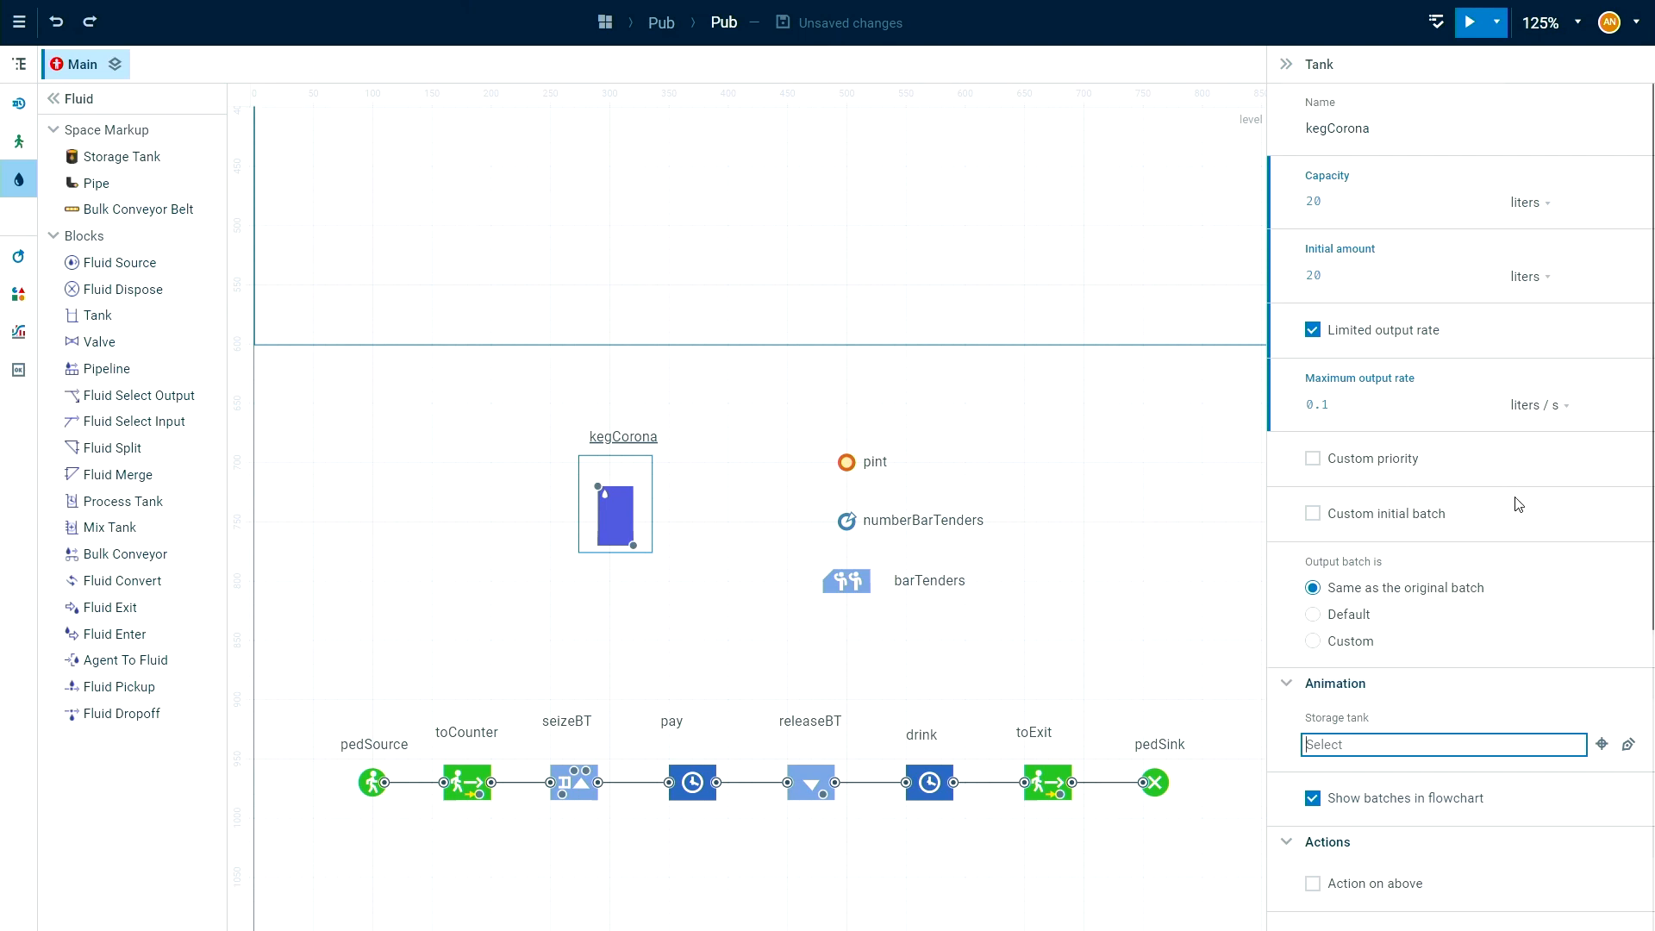
click(1455, 746)
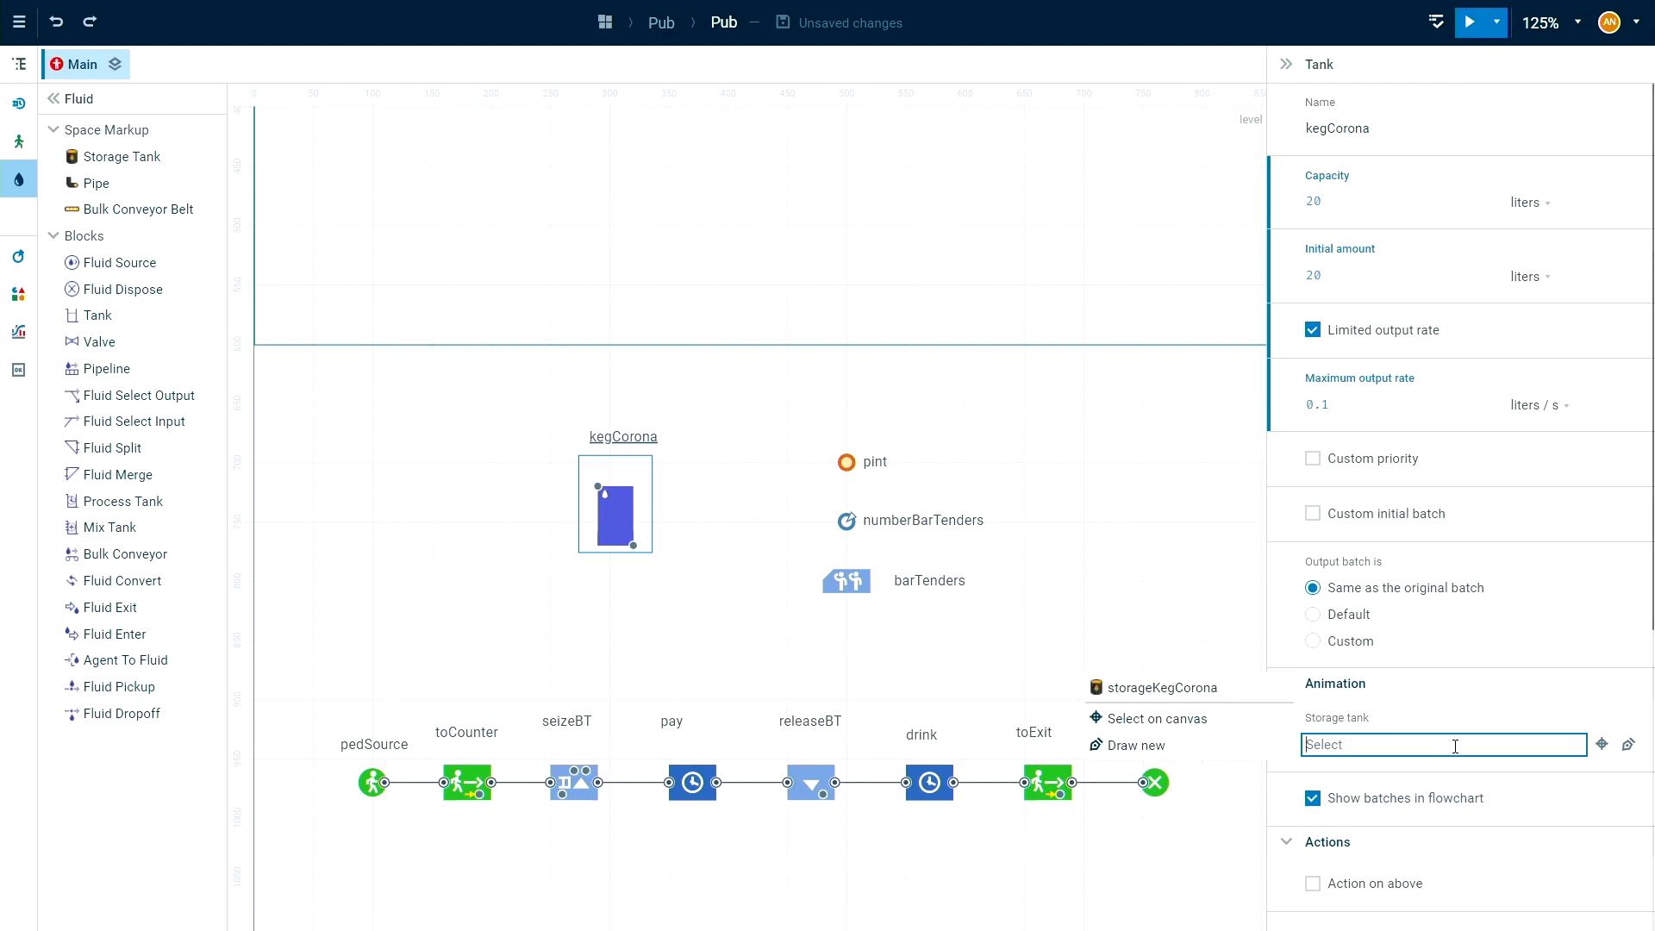
click(1205, 690)
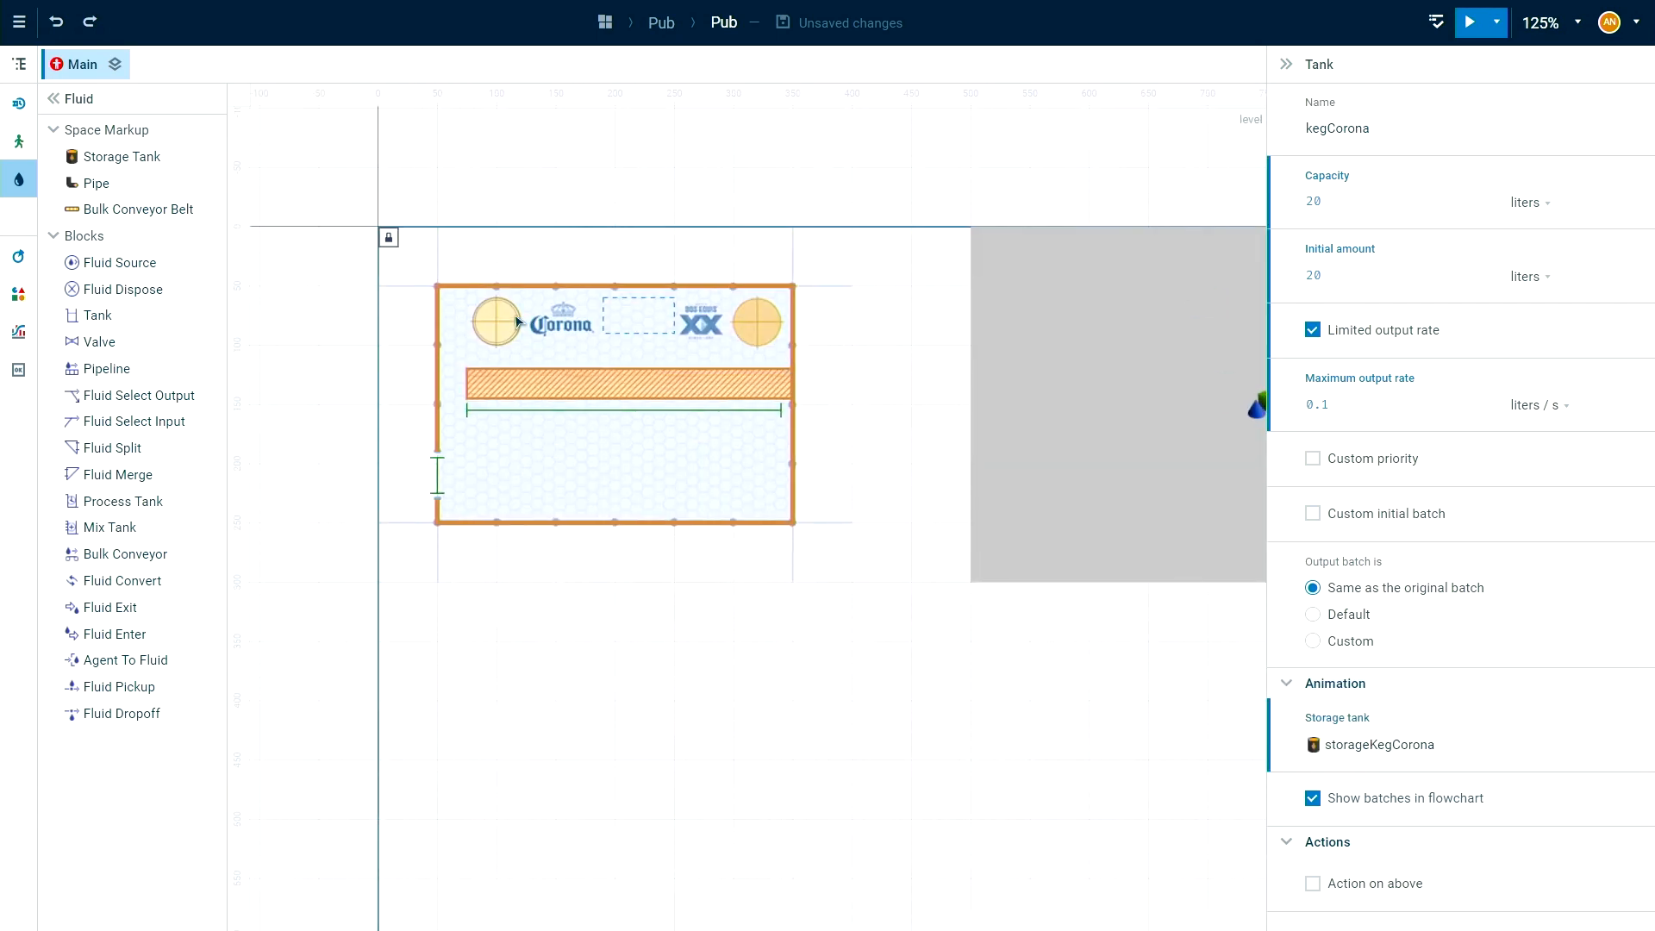
drag(804, 637, 653, 49)
drag(806, 428, 733, 324)
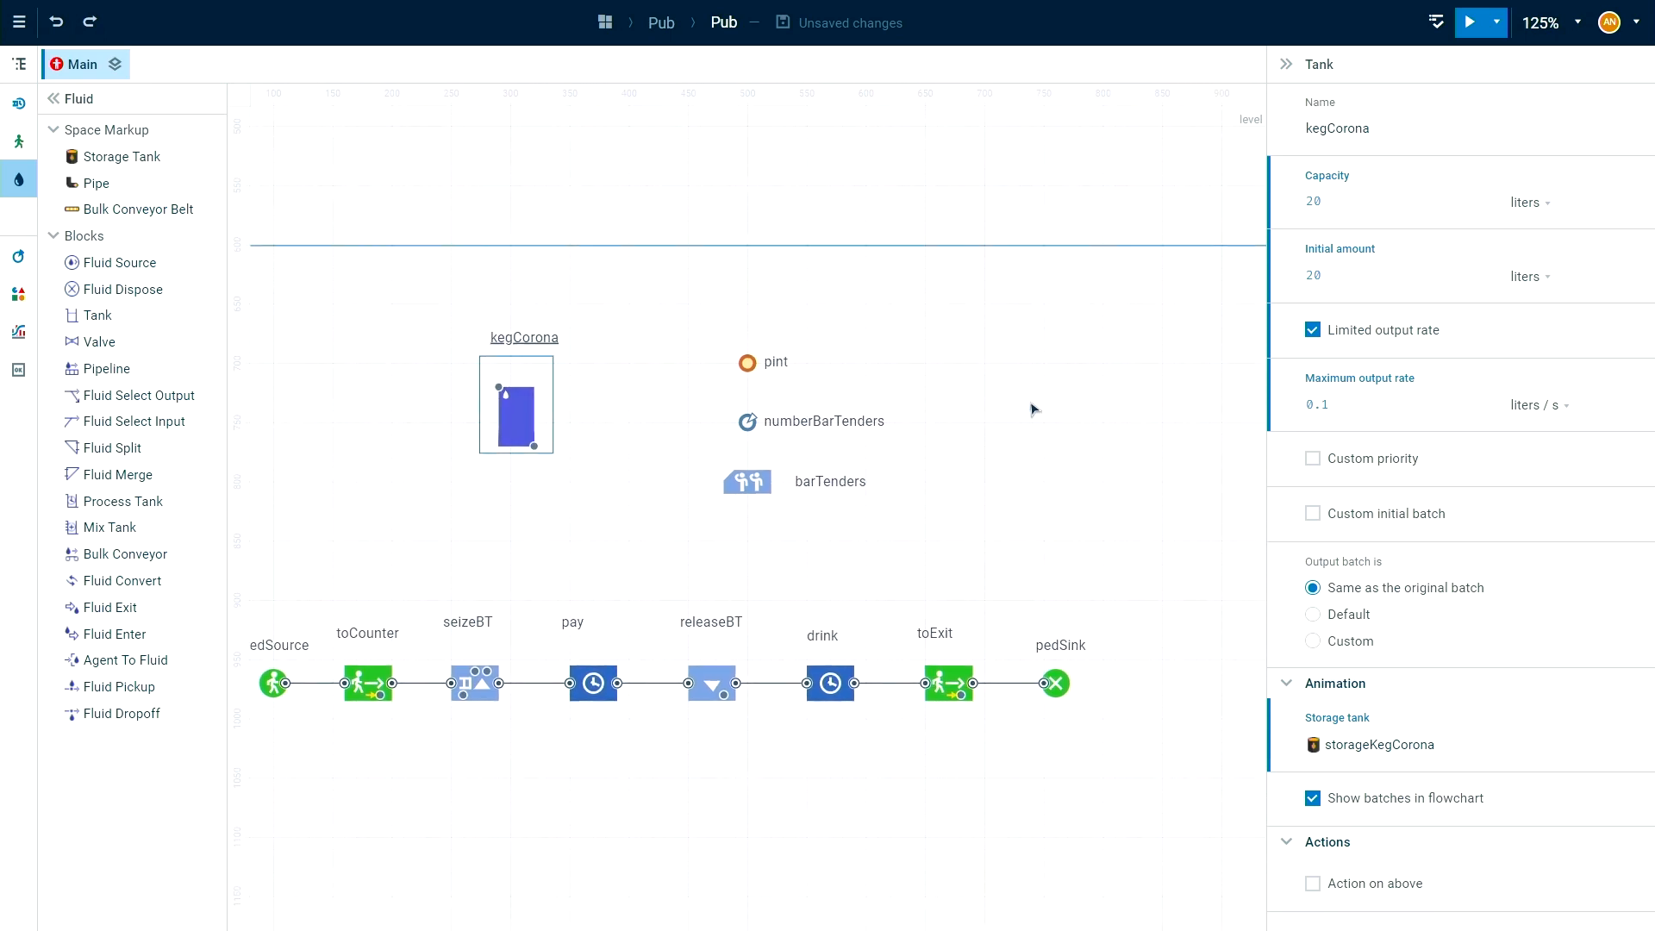
drag(923, 463, 886, 447)
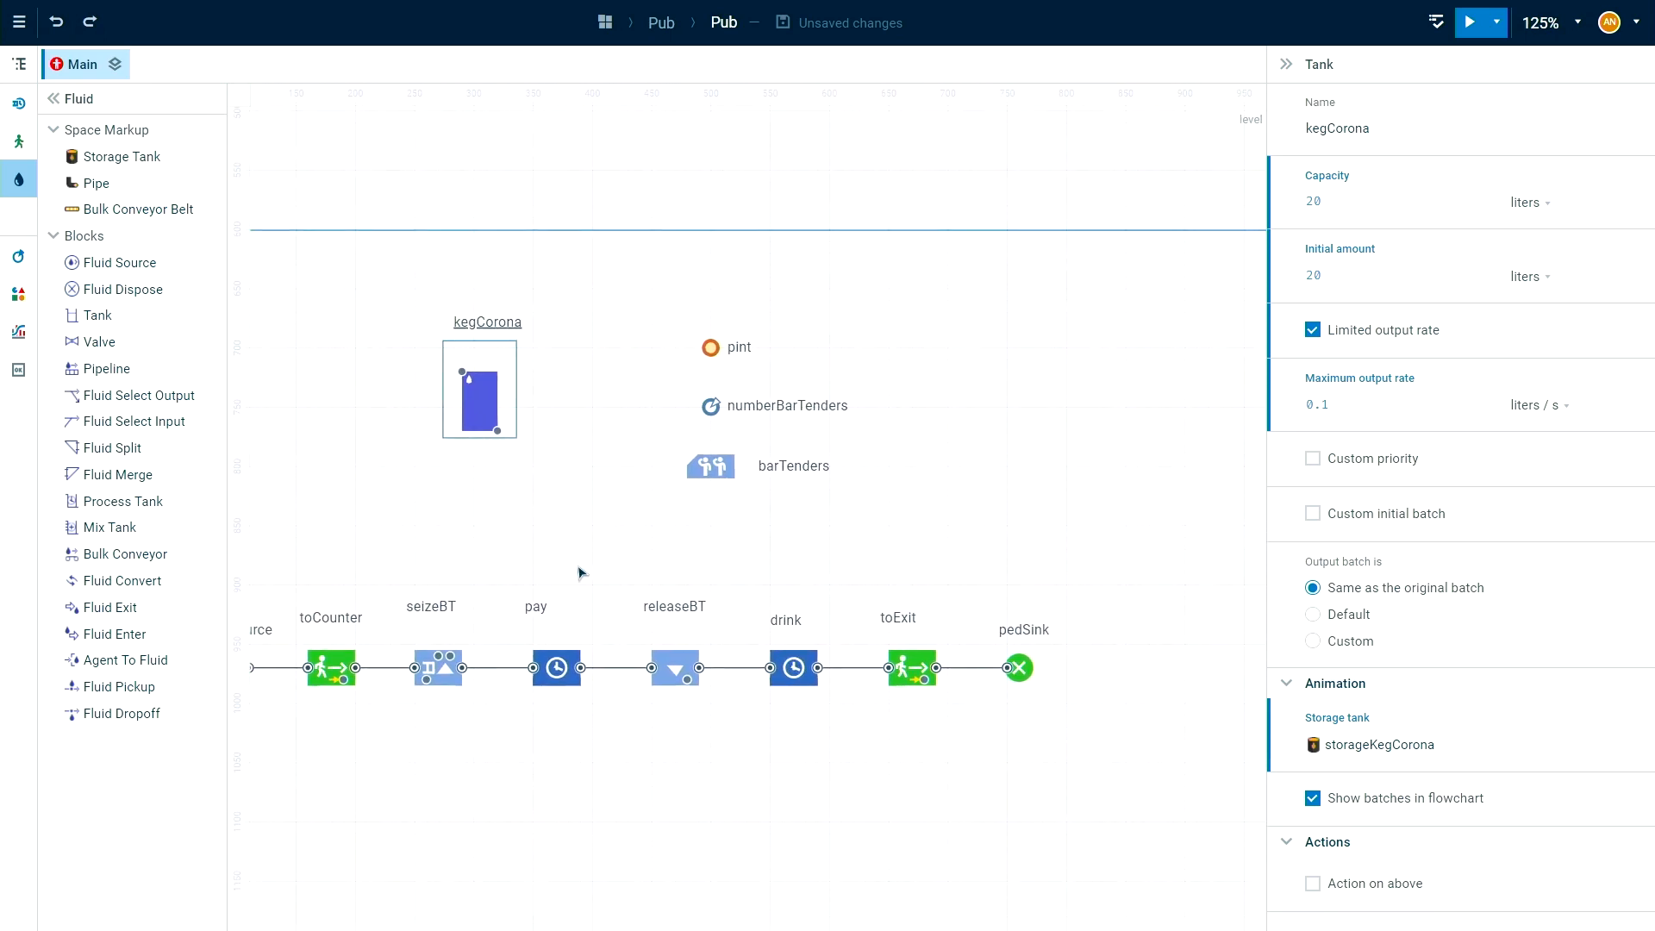
Insert a Fluid Pickup block between seizeBT and pay, shifting the blocks from pay onward to make room, and connect kegCorona's output to it.
drag(509, 584, 1104, 719)
drag(565, 671, 685, 672)
click(613, 614)
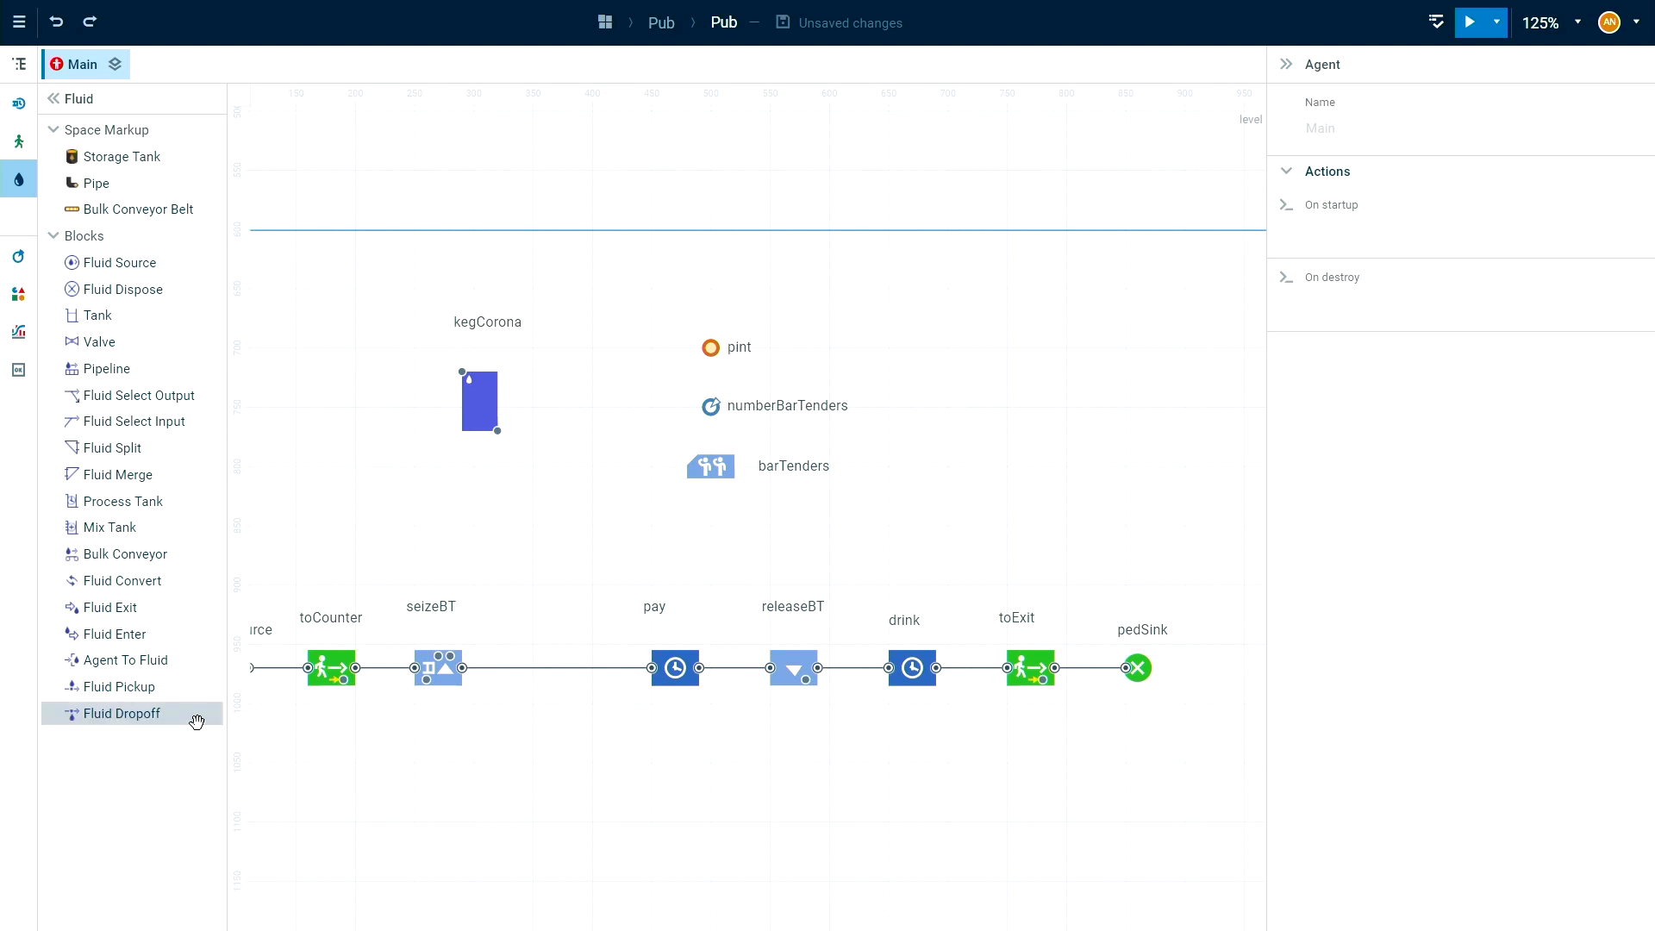
drag(154, 678, 559, 651)
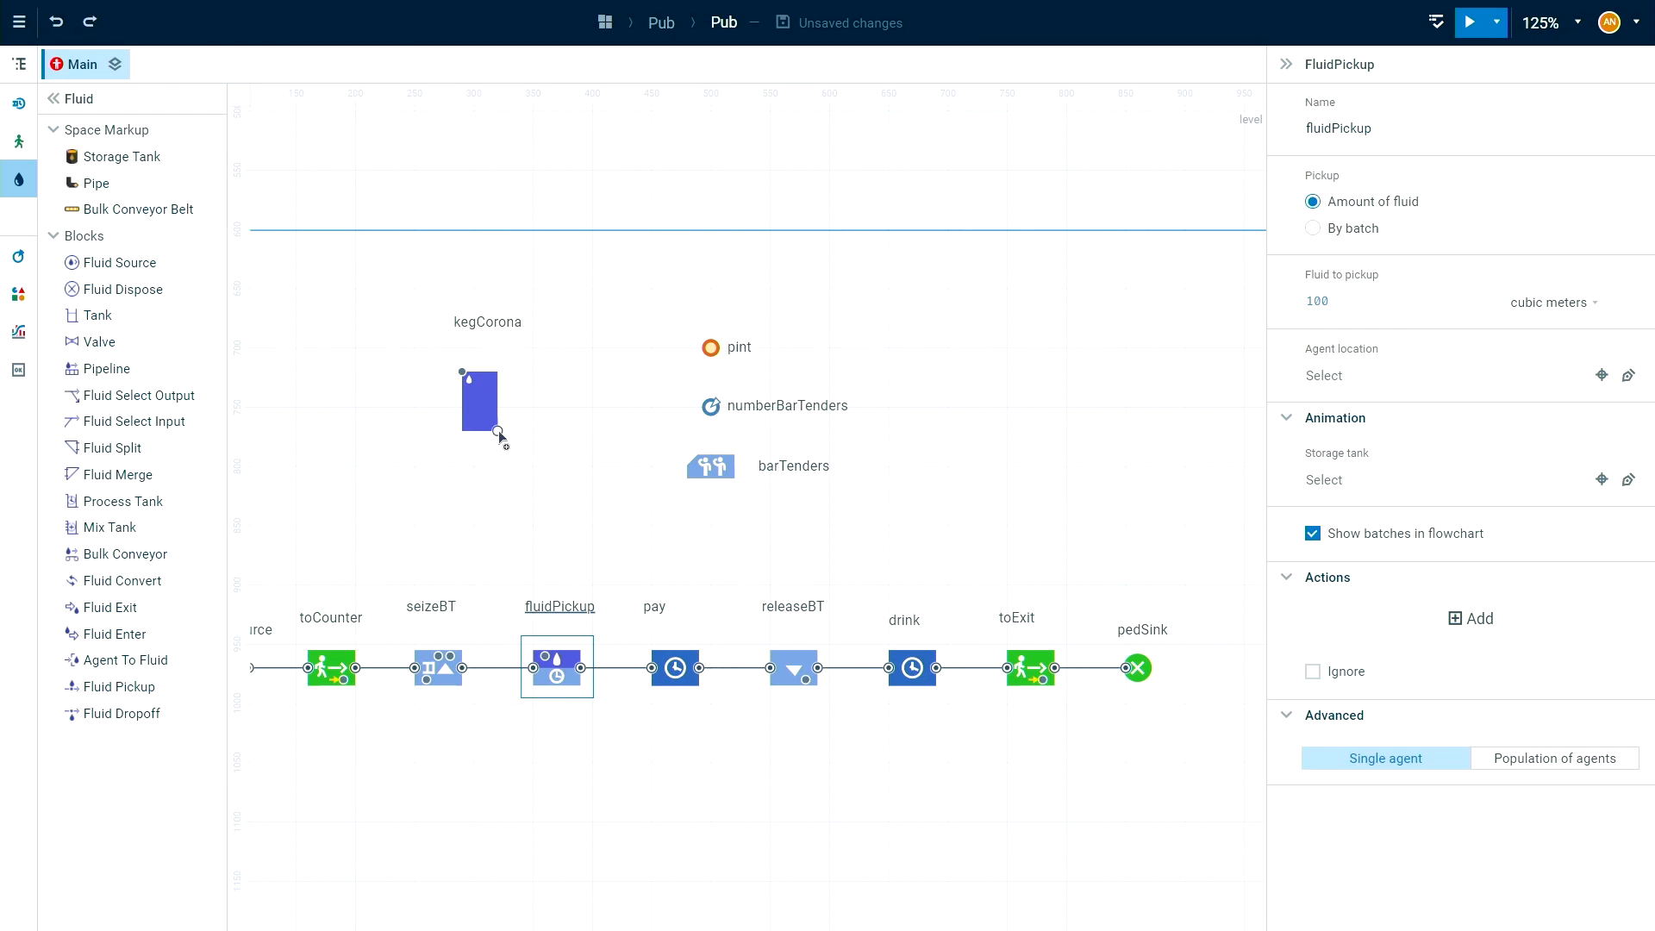
mouse_move(498, 431)
mouse_down()
mouse_move(540, 473)
mouse_move(545, 655)
mouse_up()
Name the Fluid Pickup block fillCorona and set its fluid to pickup to the pint variable in liters.
click(1373, 128)
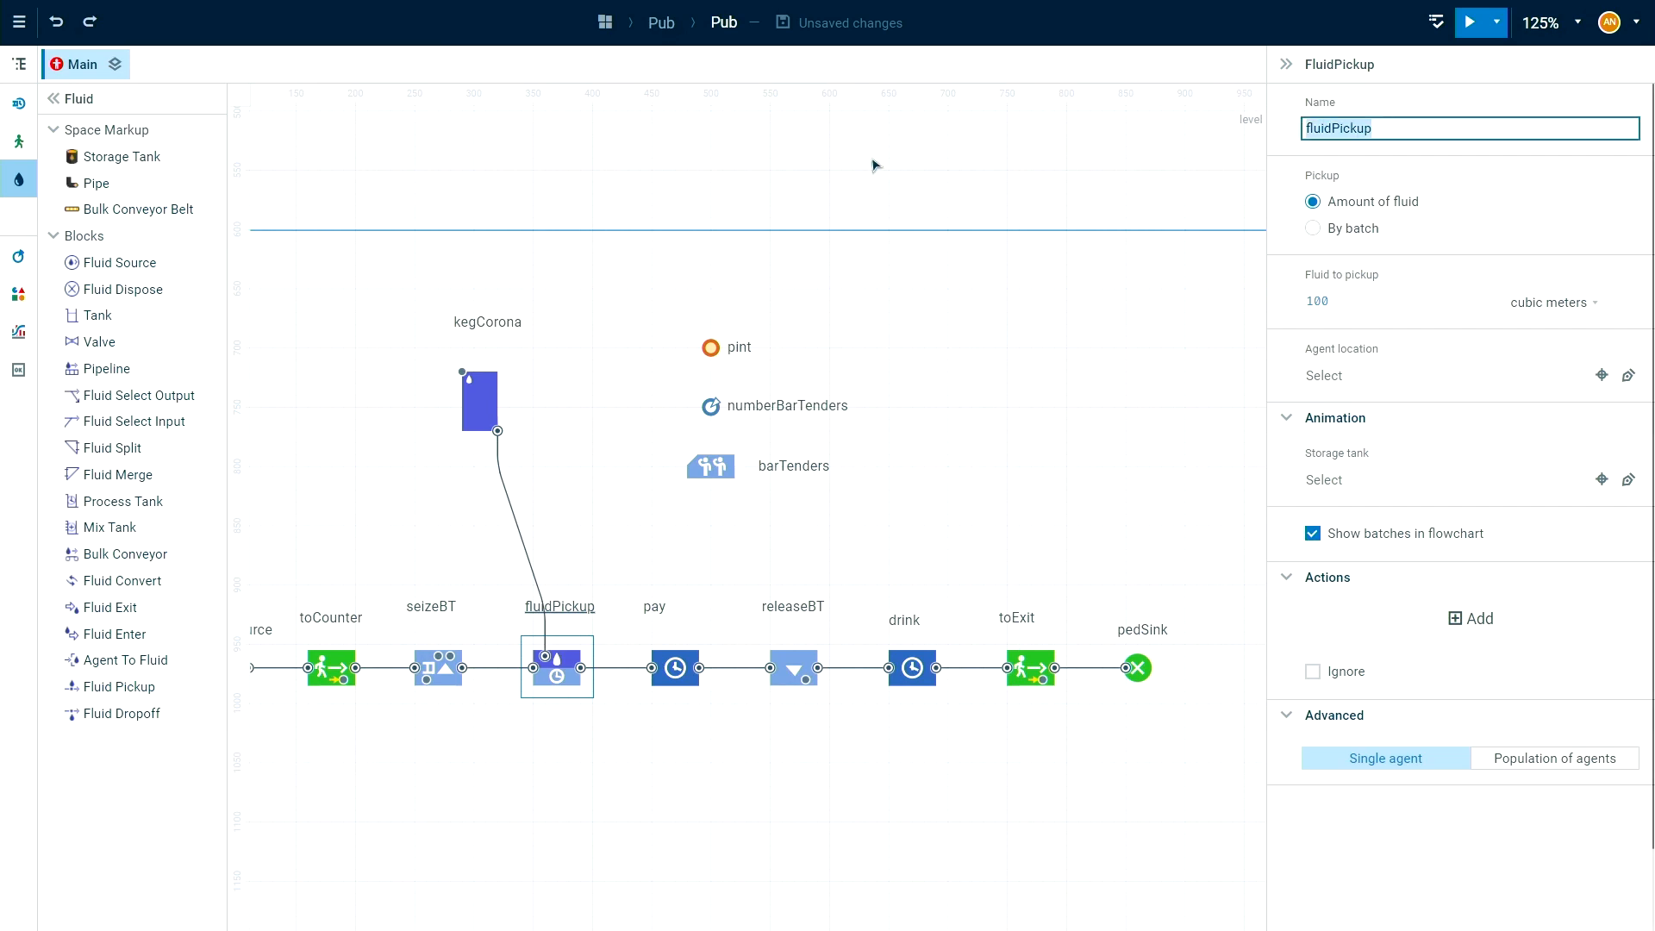
text(fillCorona)
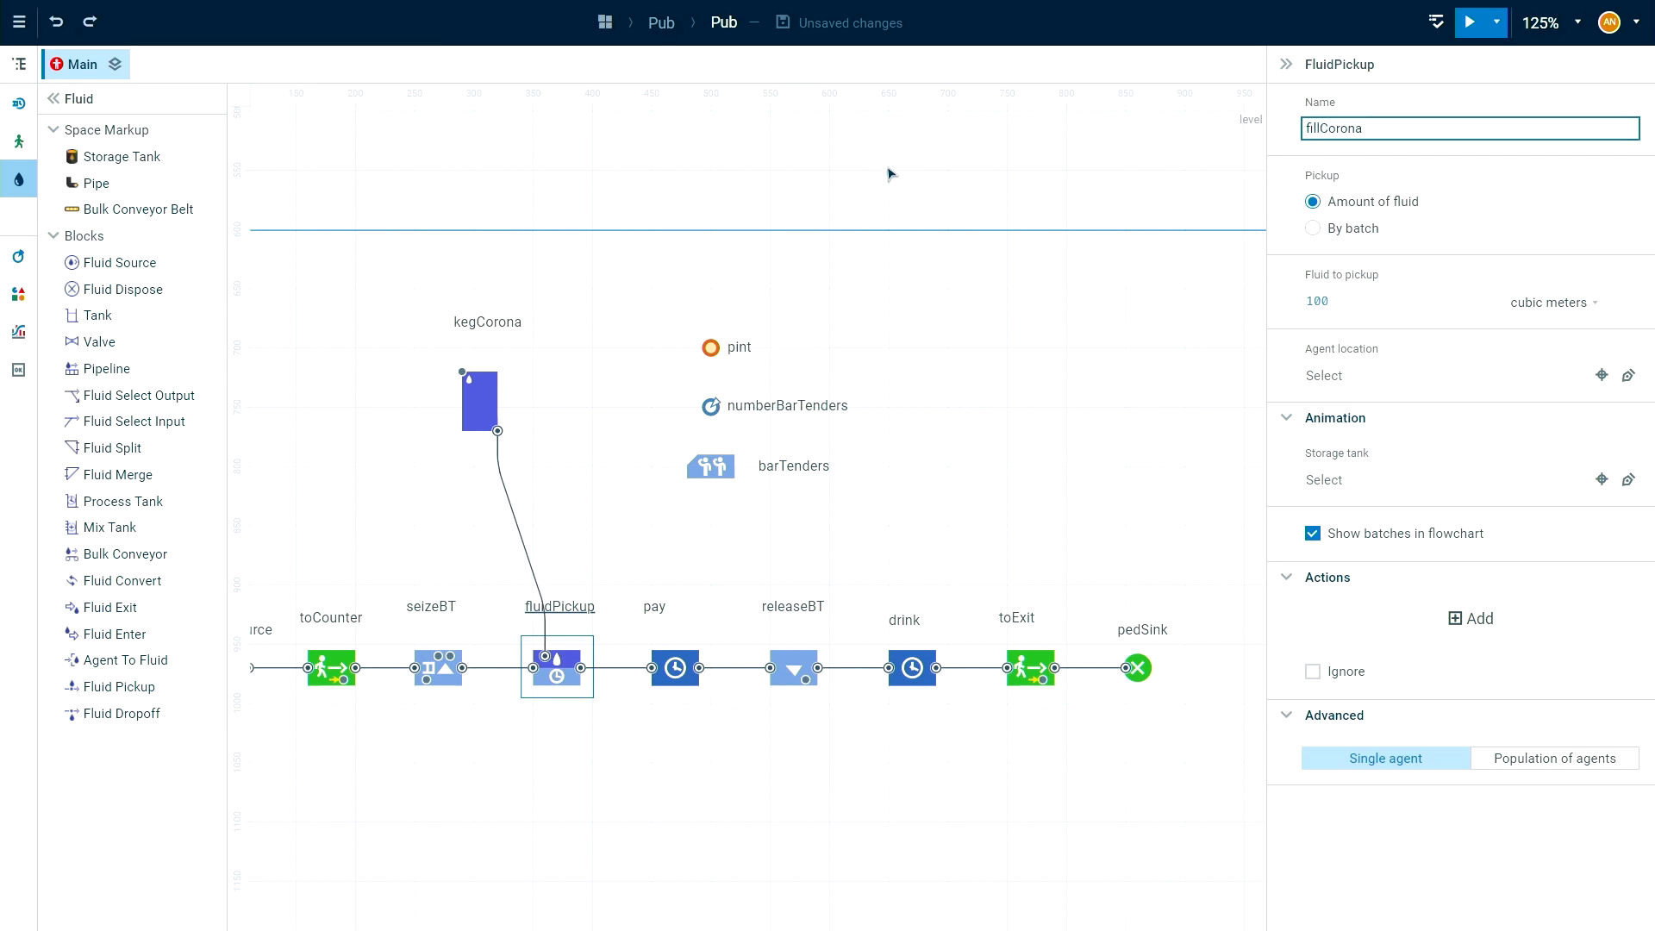
click(1366, 299)
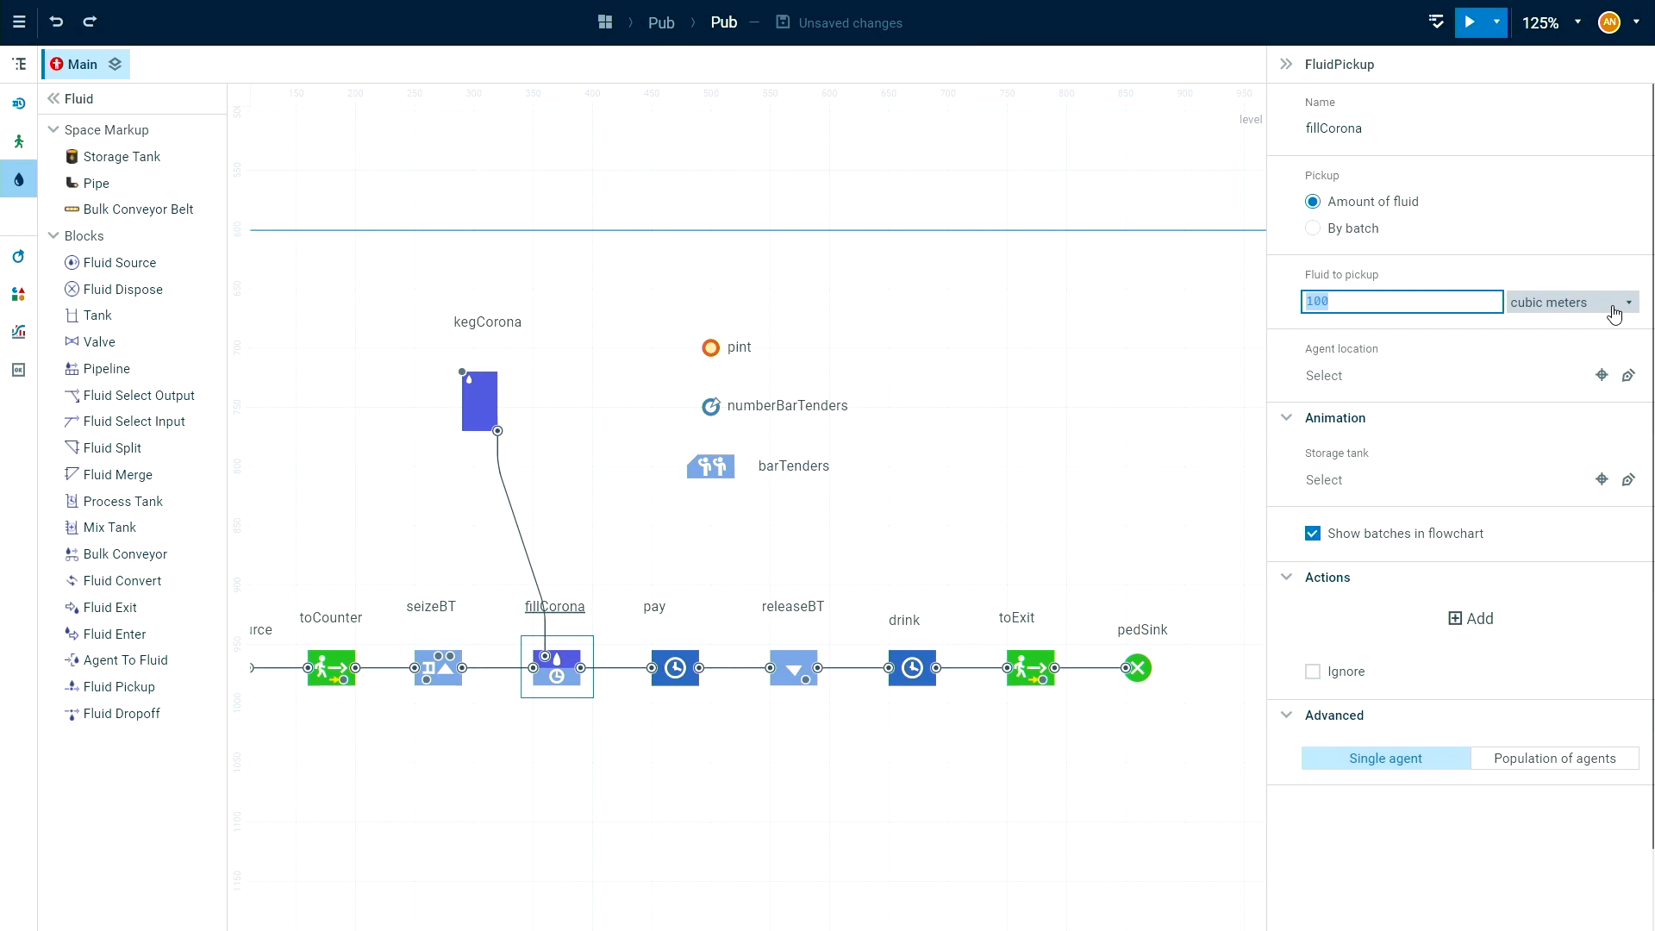
text(pint)
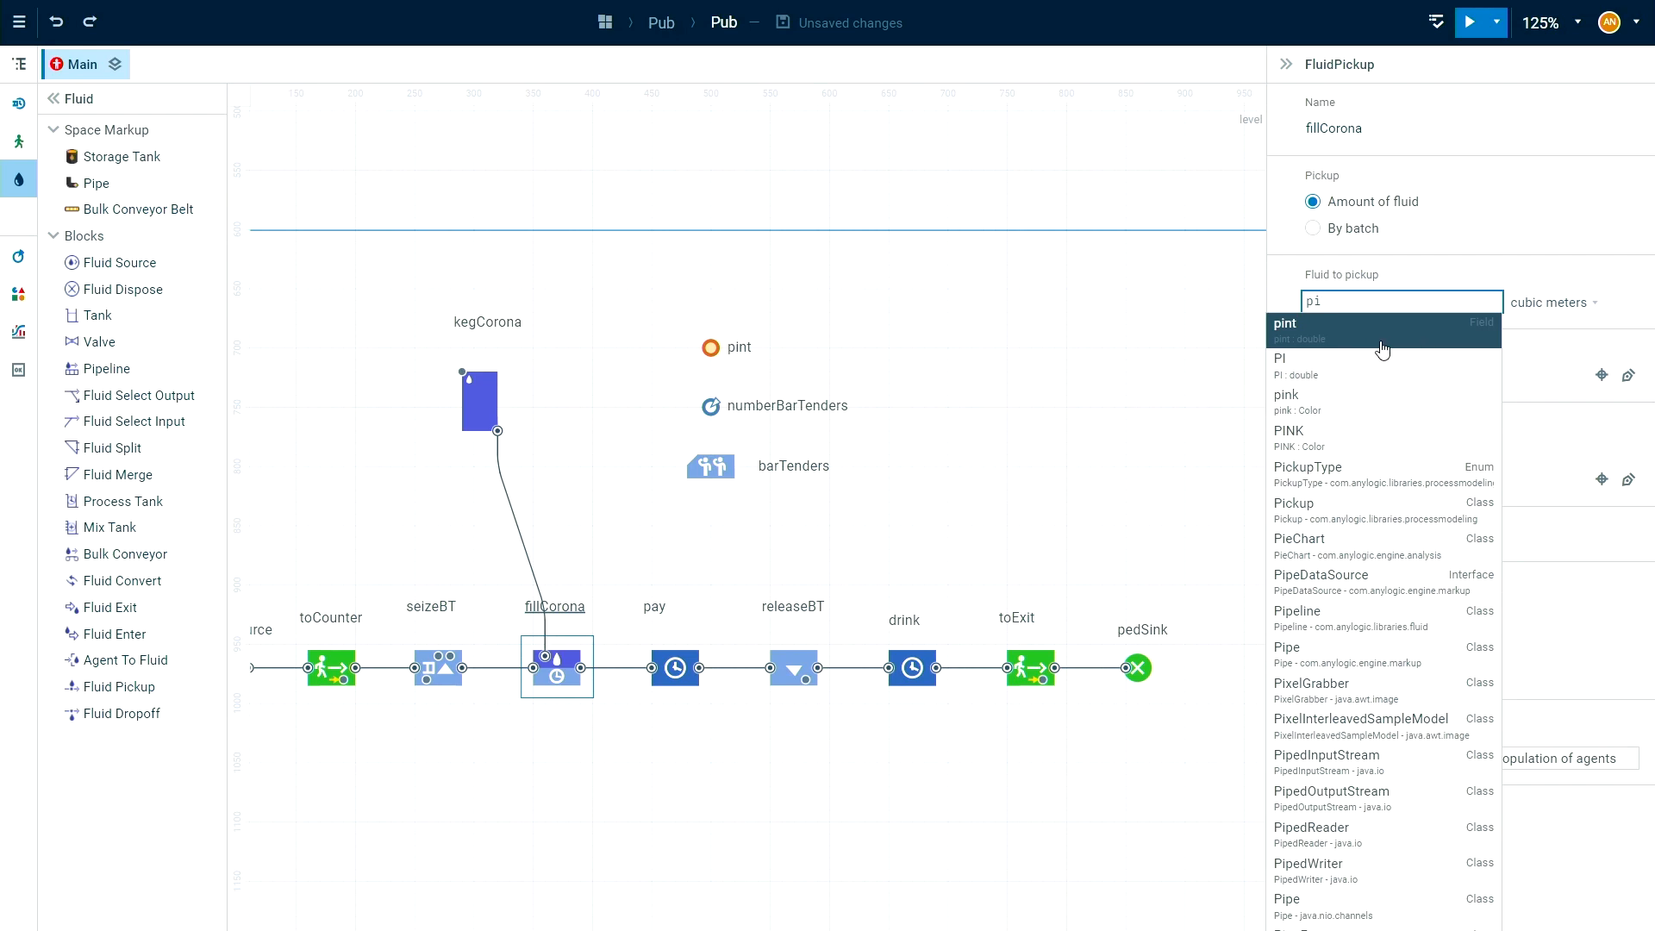
click(1311, 343)
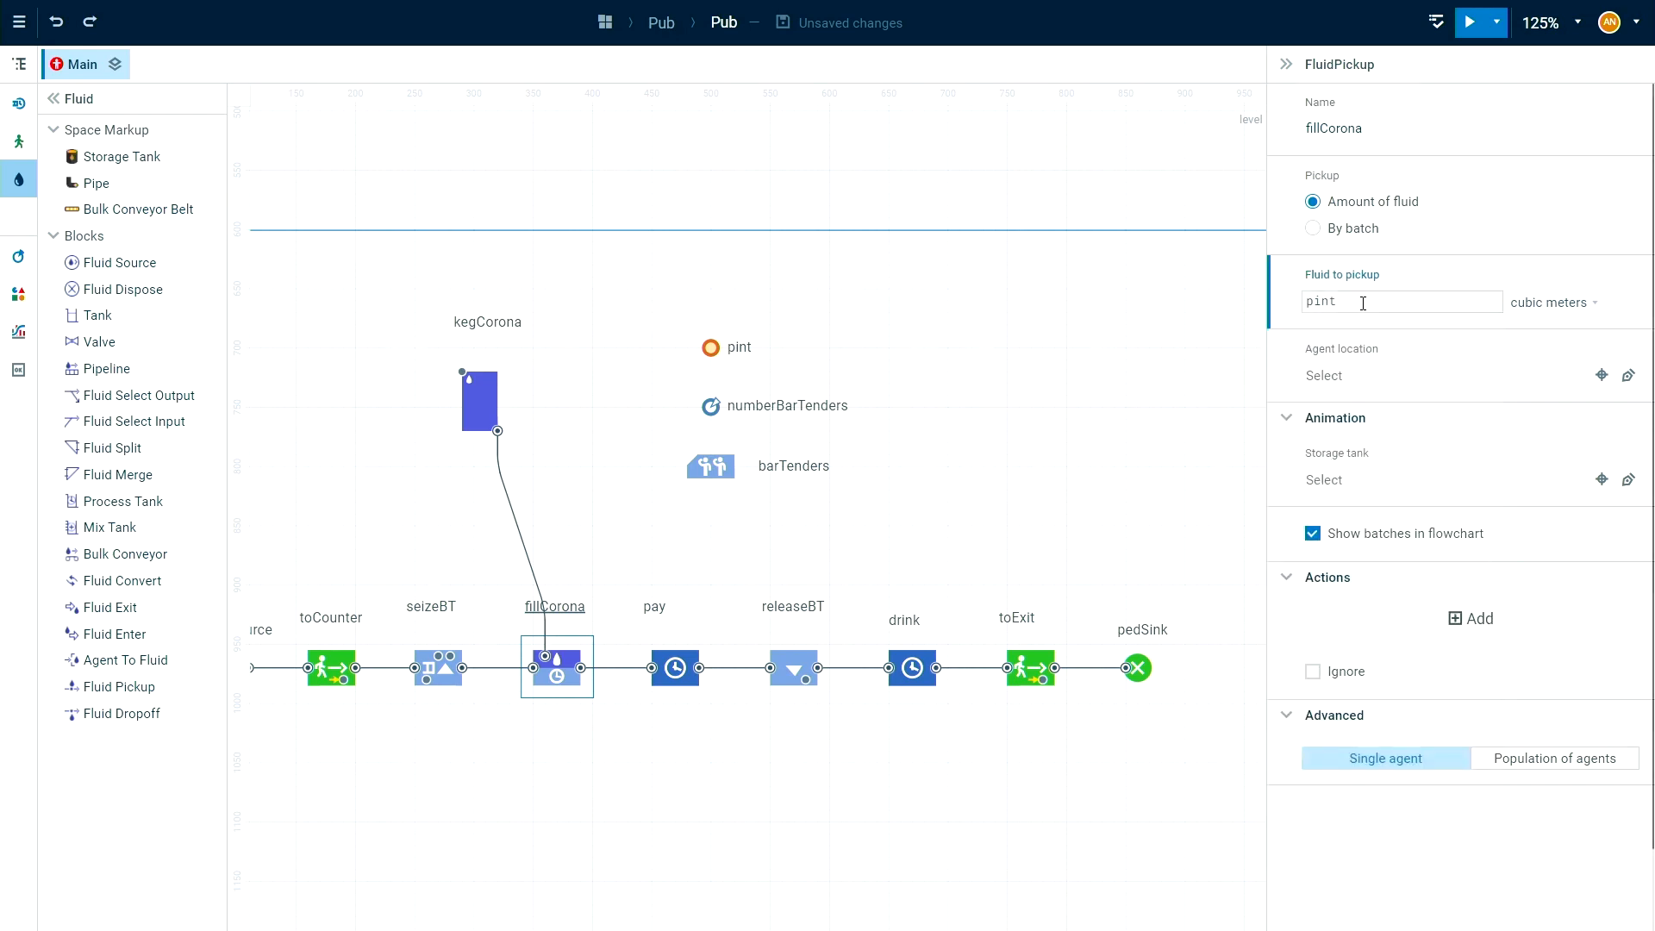
click(1574, 310)
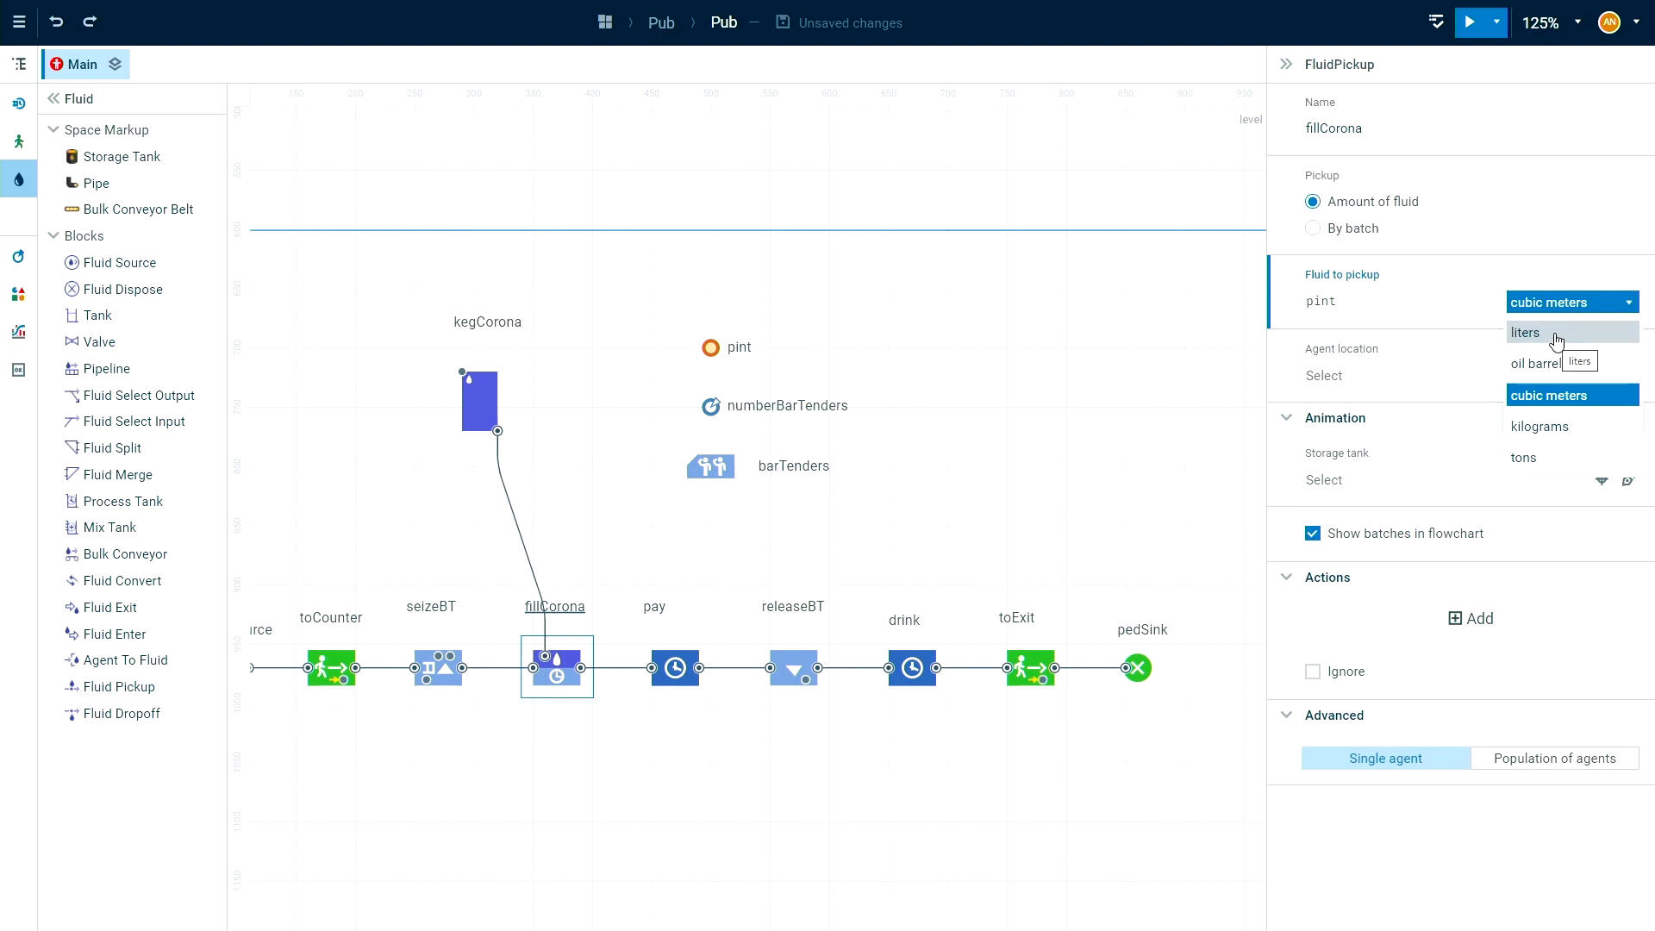
click(1557, 338)
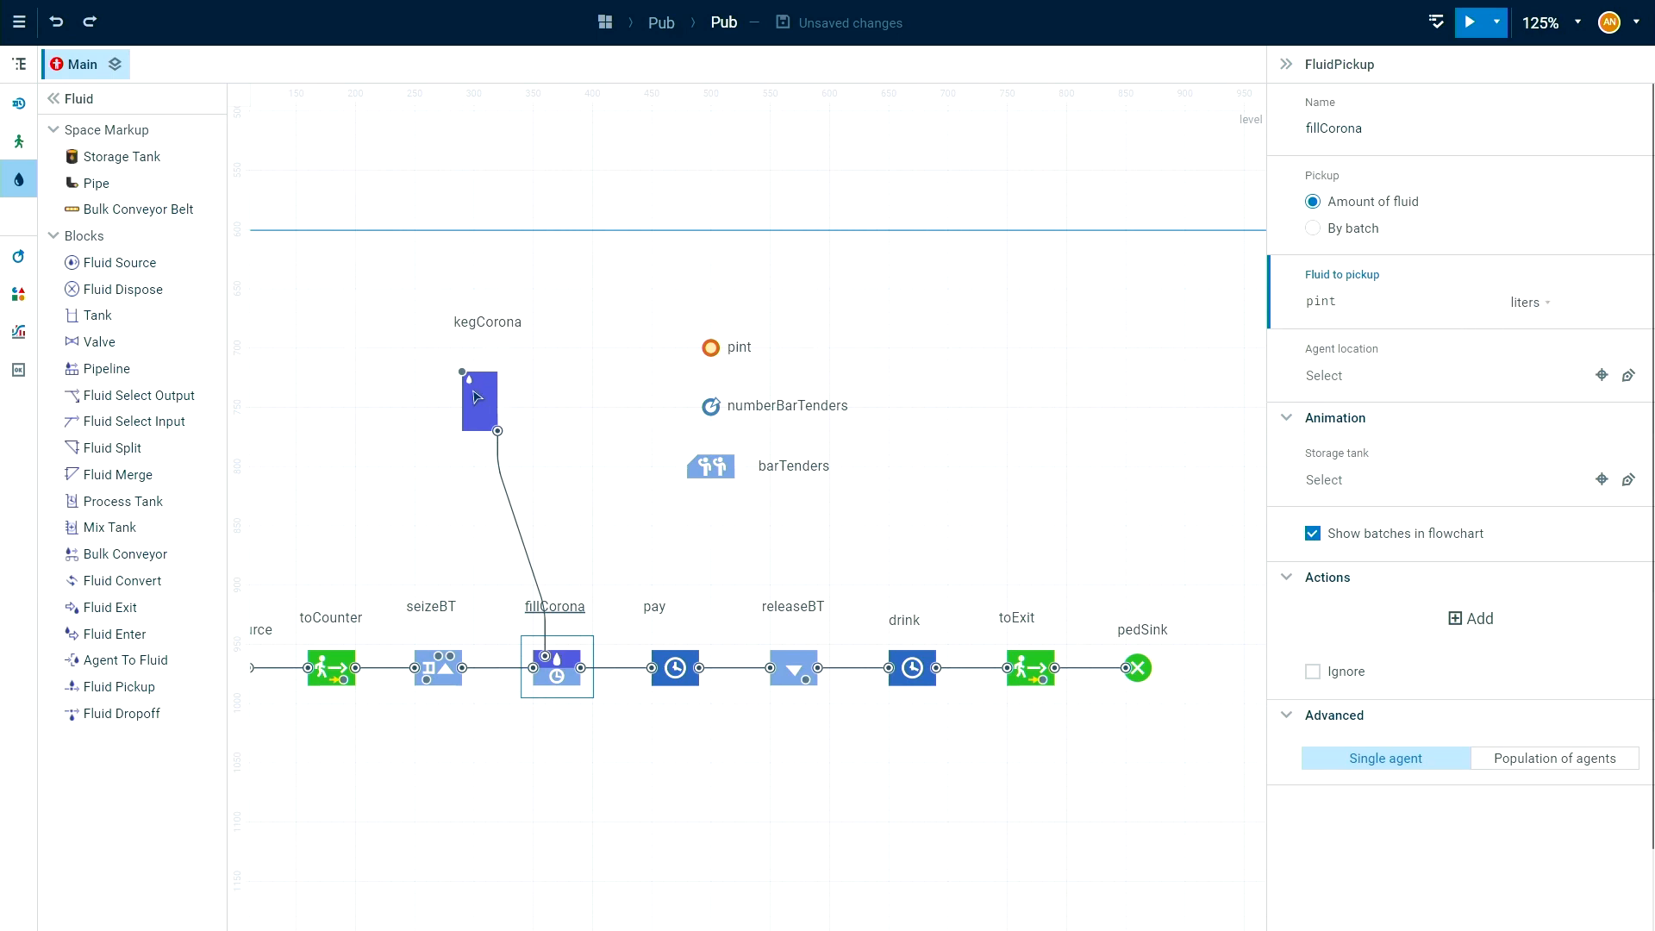
click(460, 389)
click(485, 426)
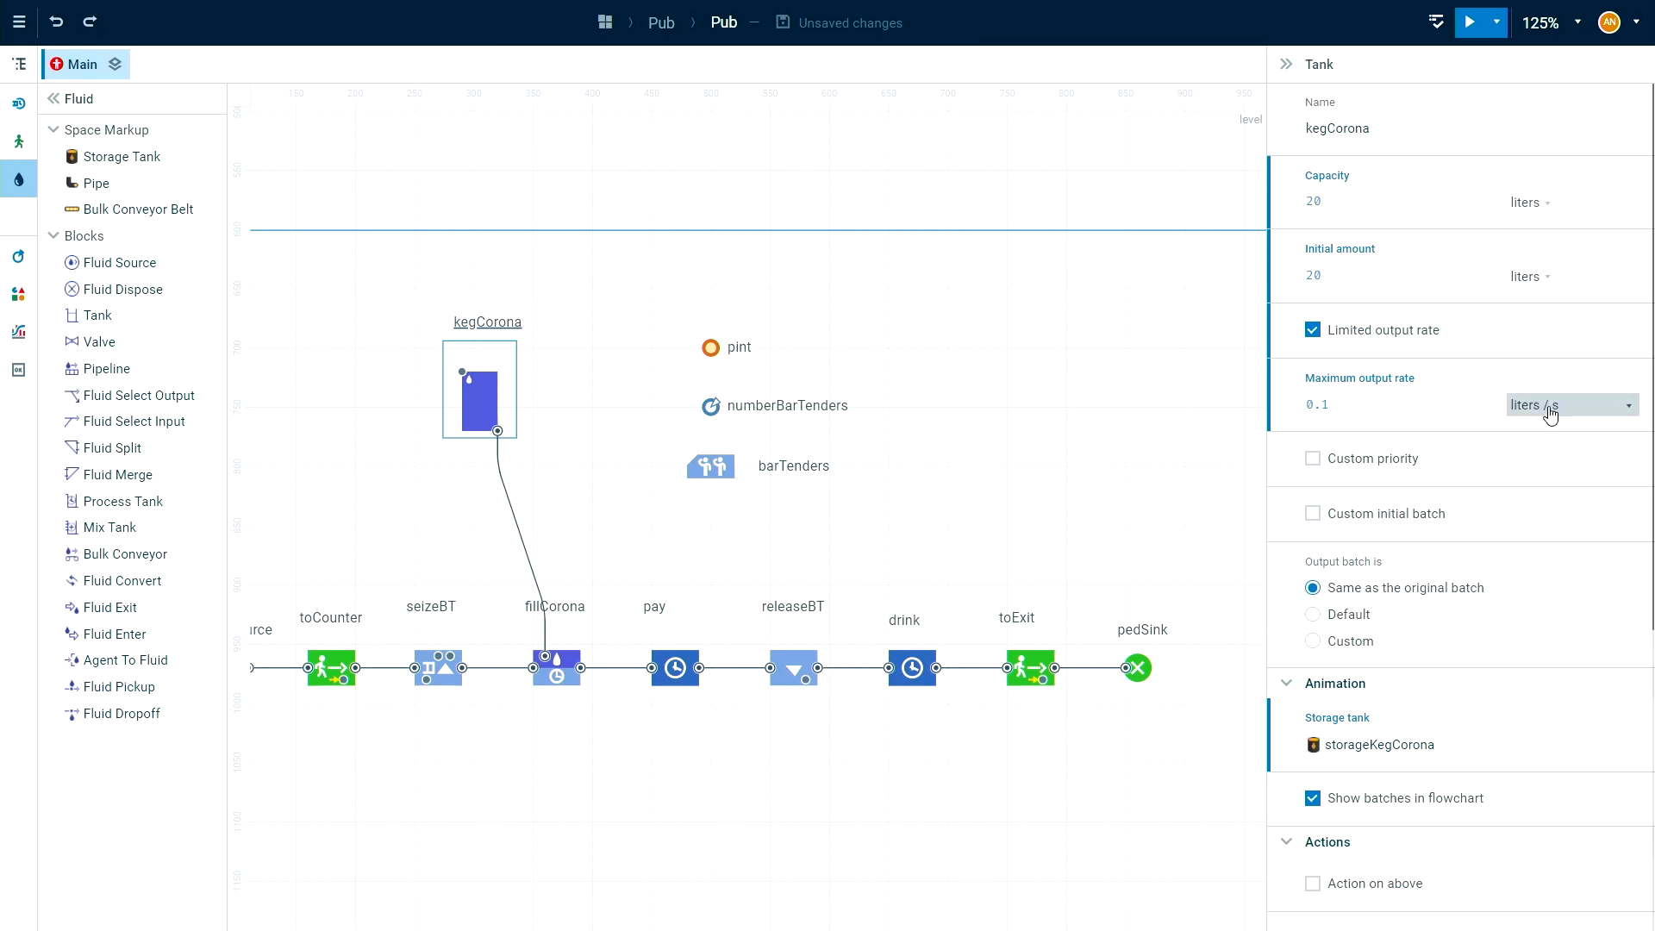
click(1063, 438)
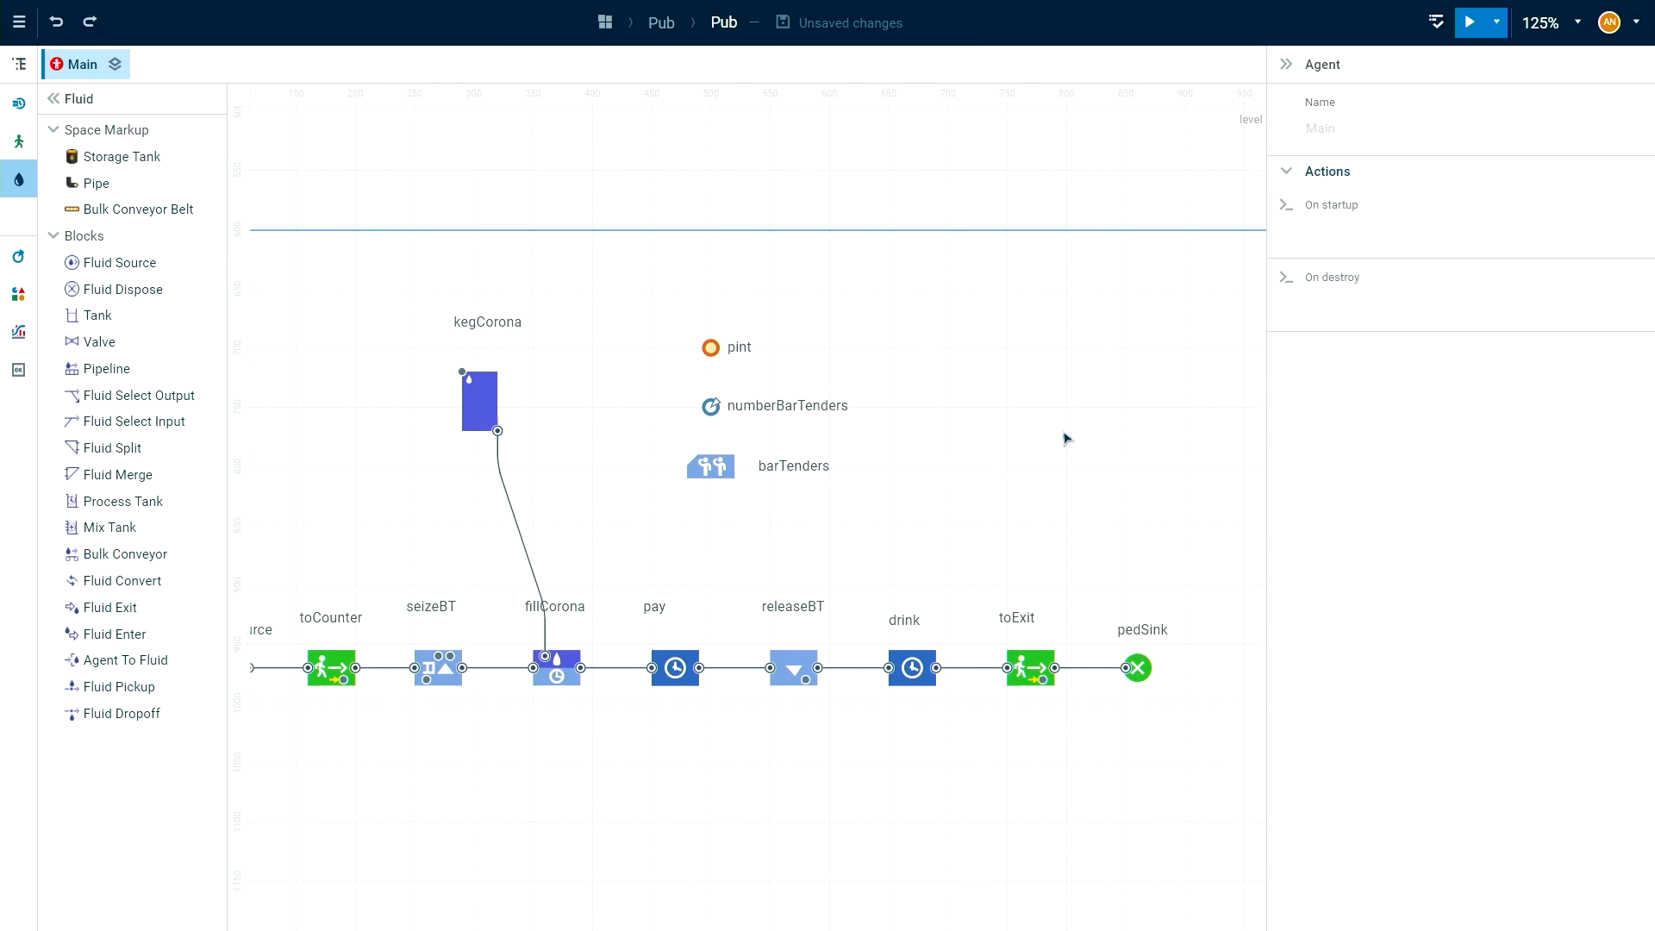
Run the model full screen and speed it up to x5 to watch the Corona keg in the 3D view.
drag(1021, 514, 1121, 476)
click(1470, 22)
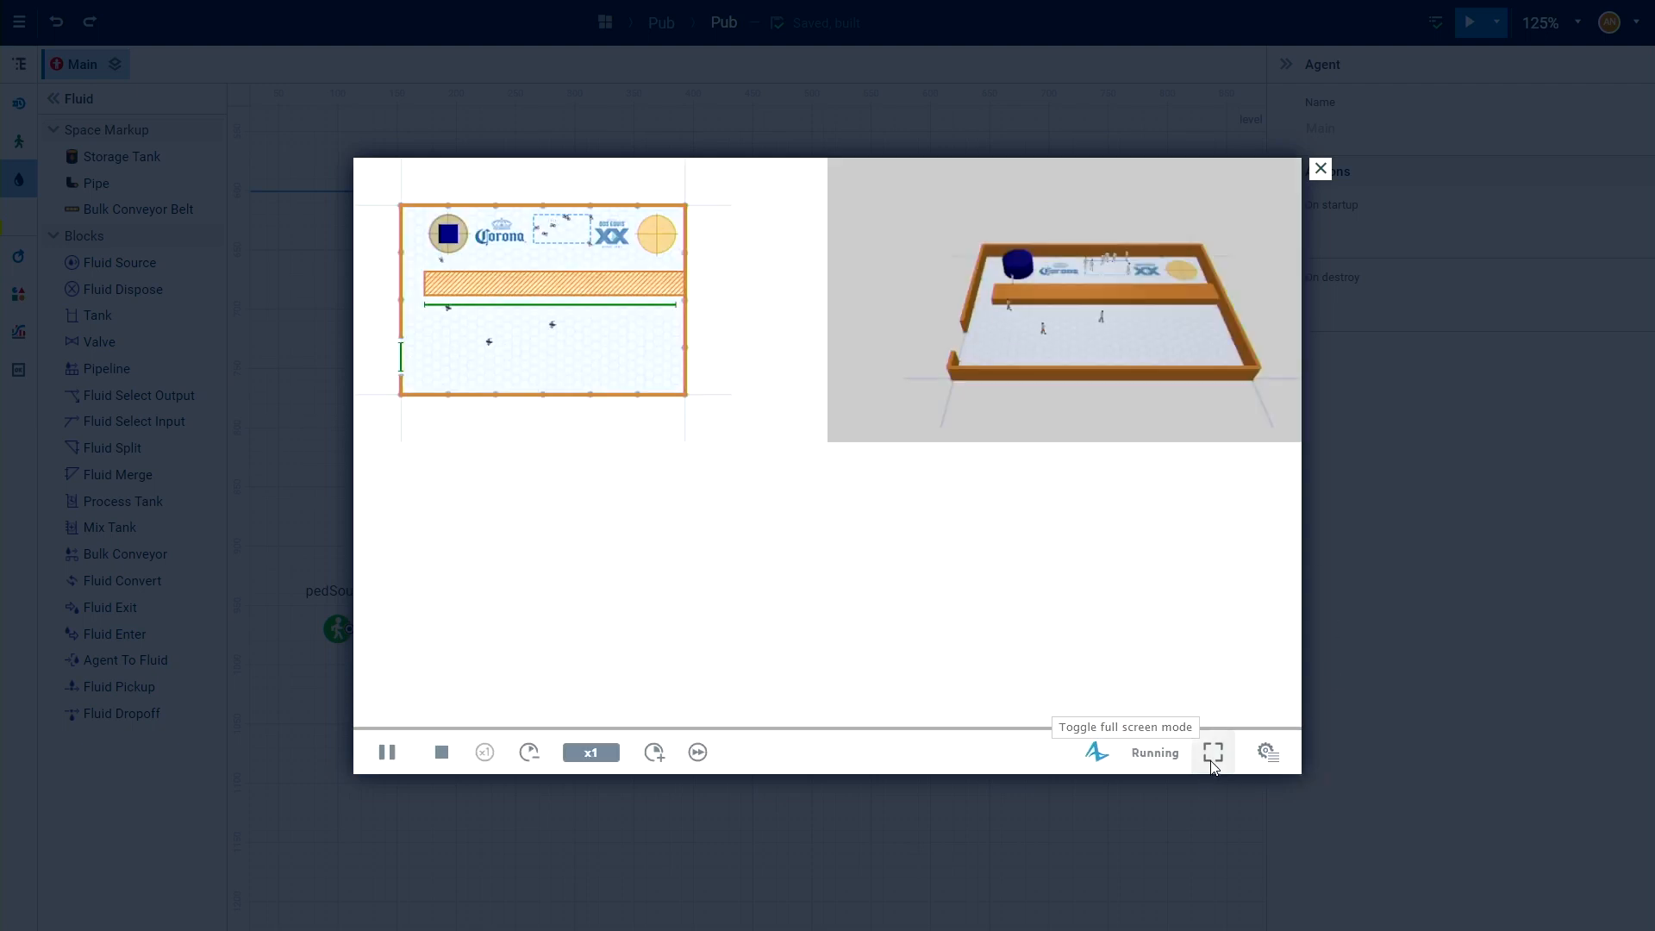
click(1213, 754)
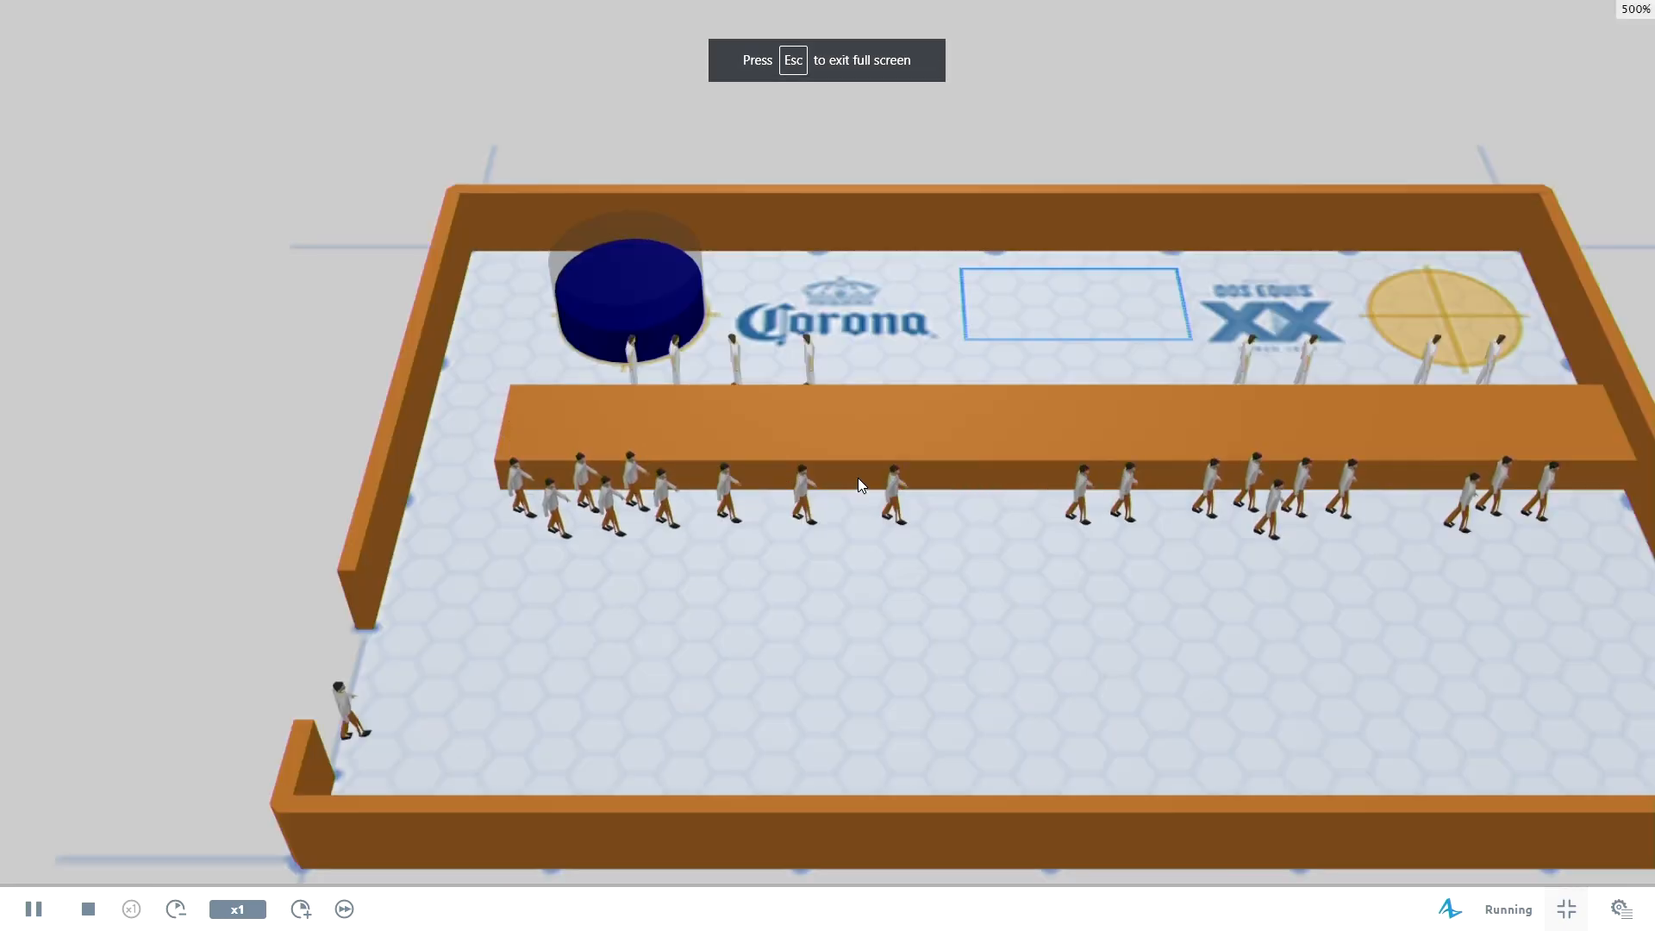
drag(788, 516, 789, 486)
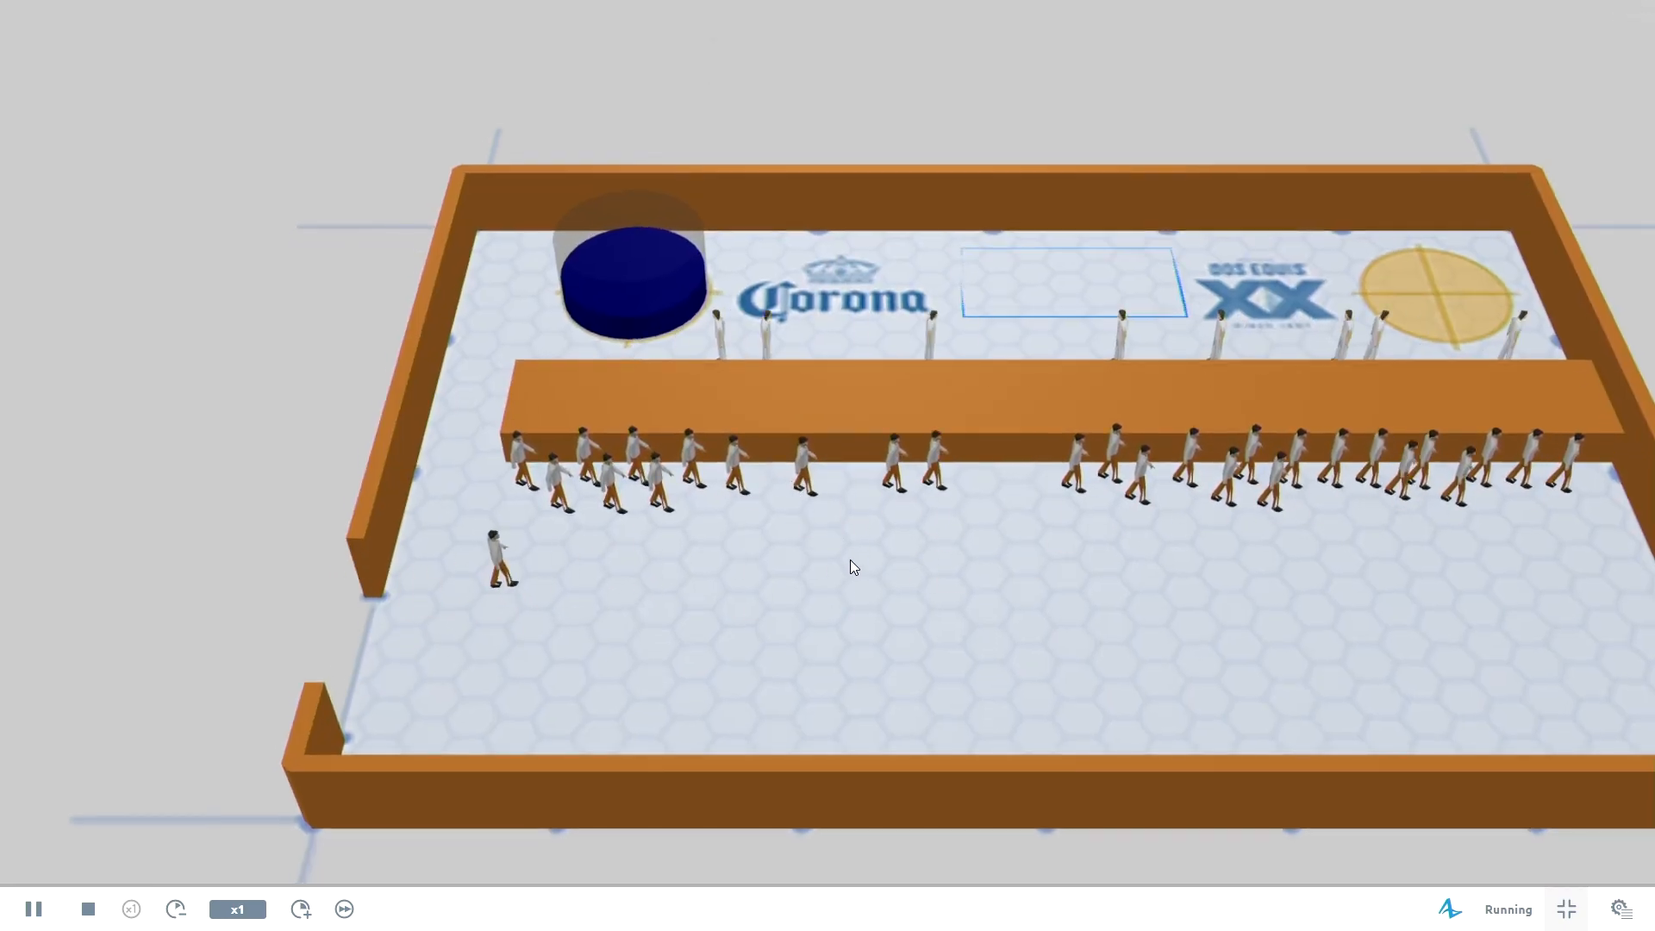
drag(850, 574, 947, 536)
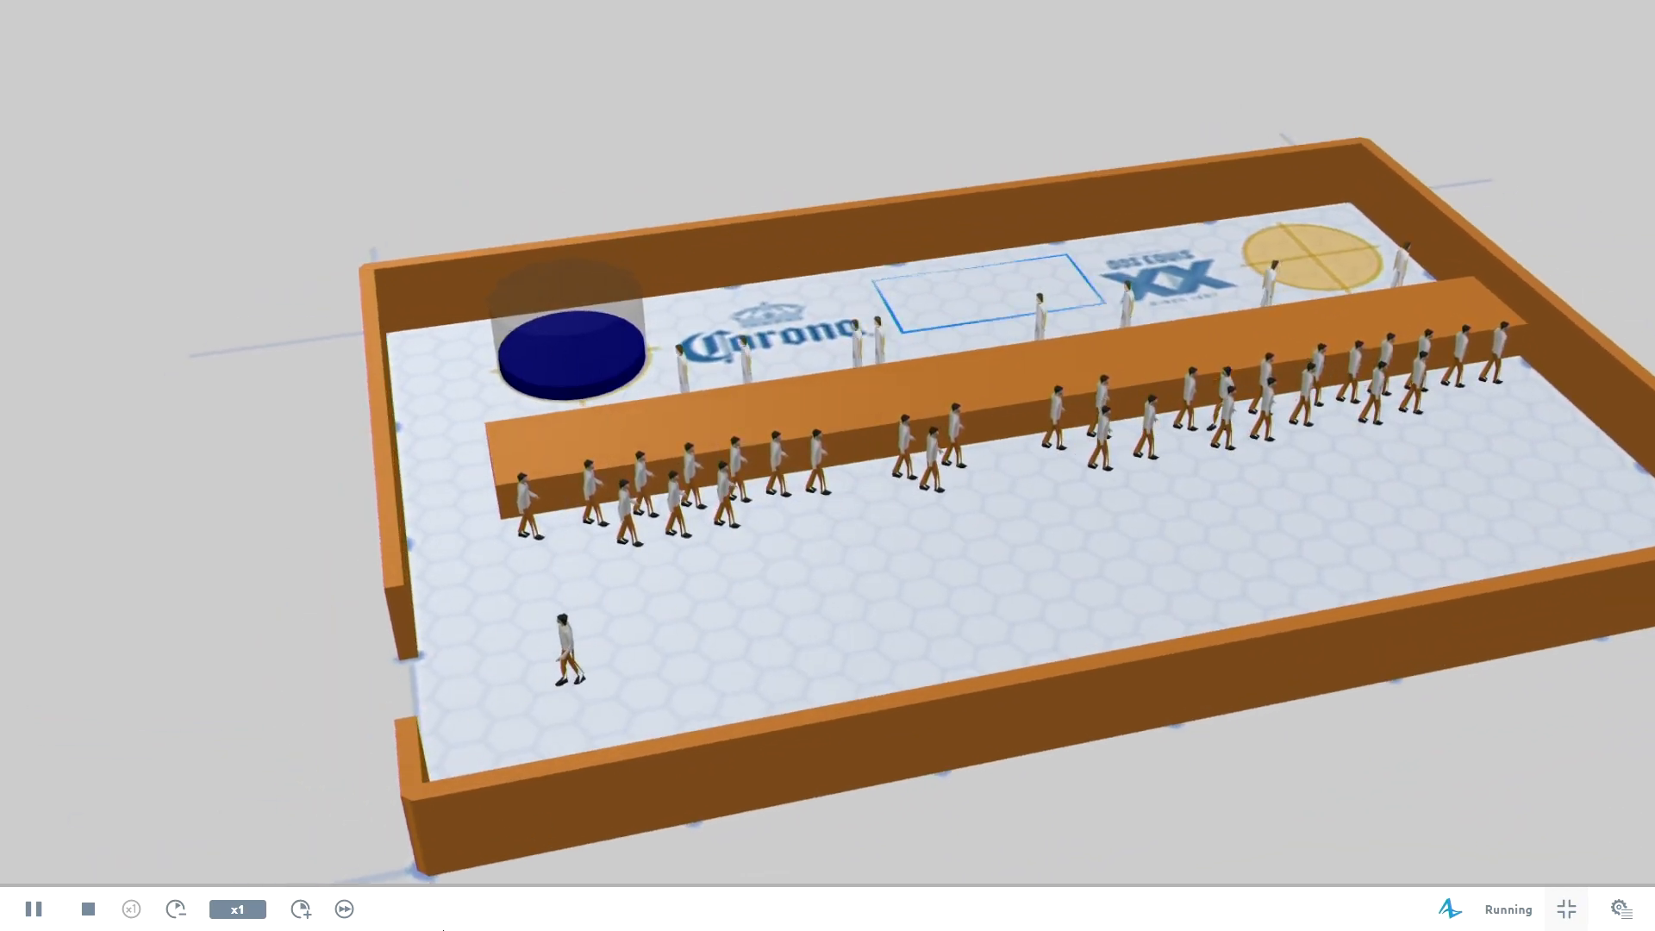
click(299, 909)
click(300, 910)
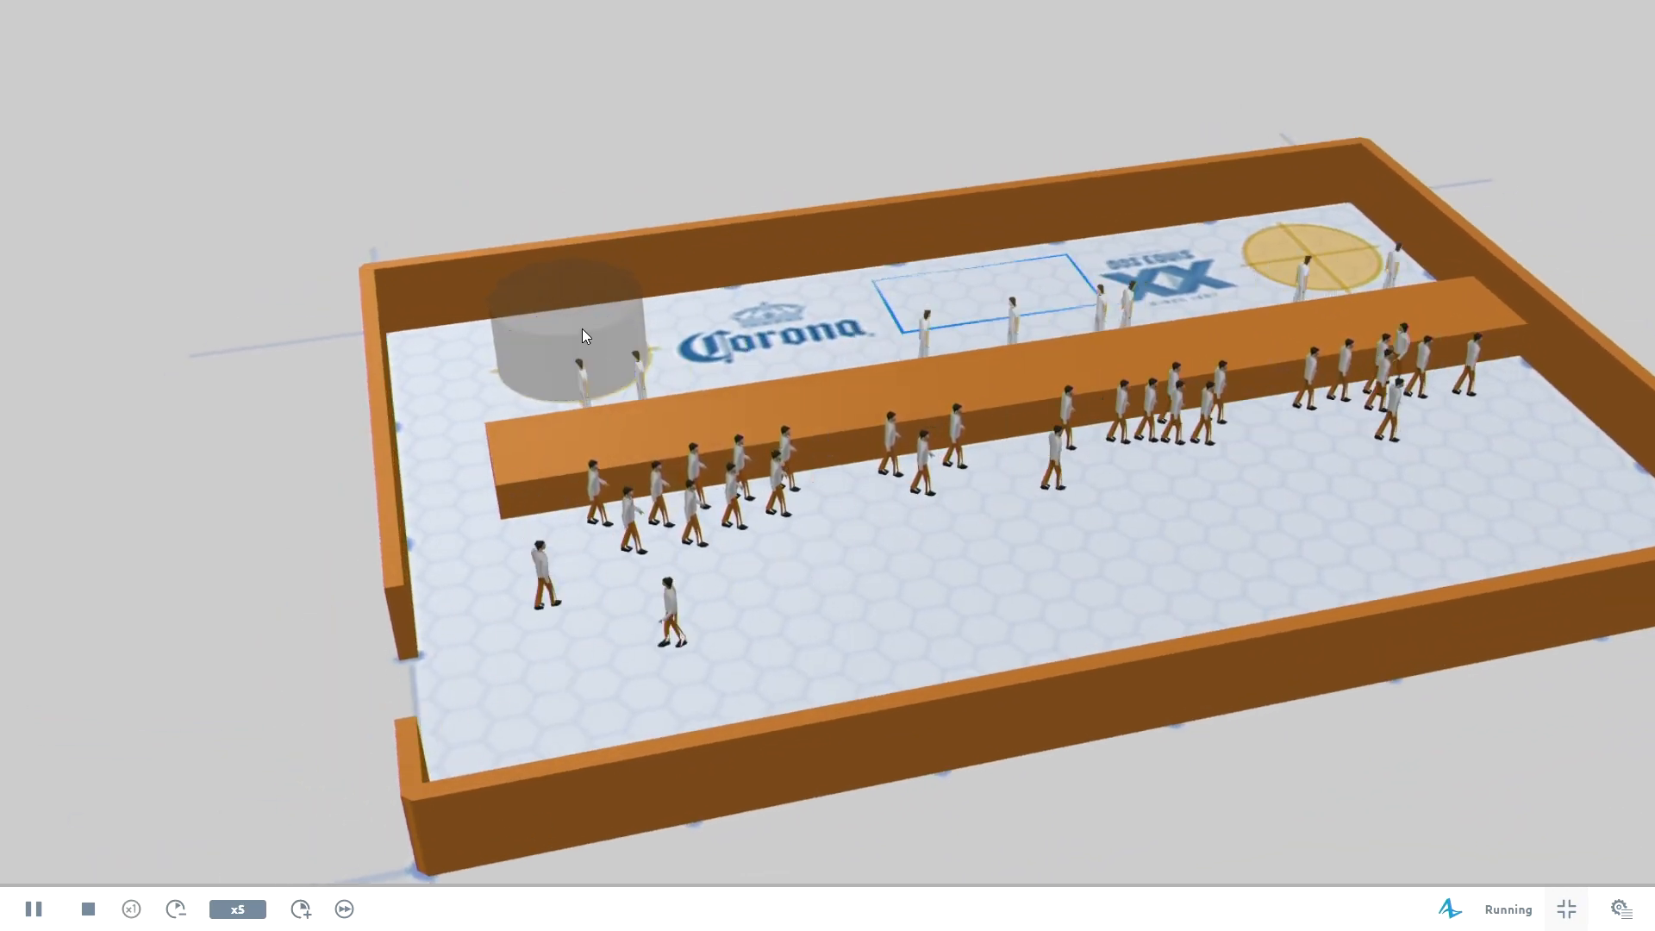
scroll(701, 431, down, 2)
scroll(721, 443, down, 2)
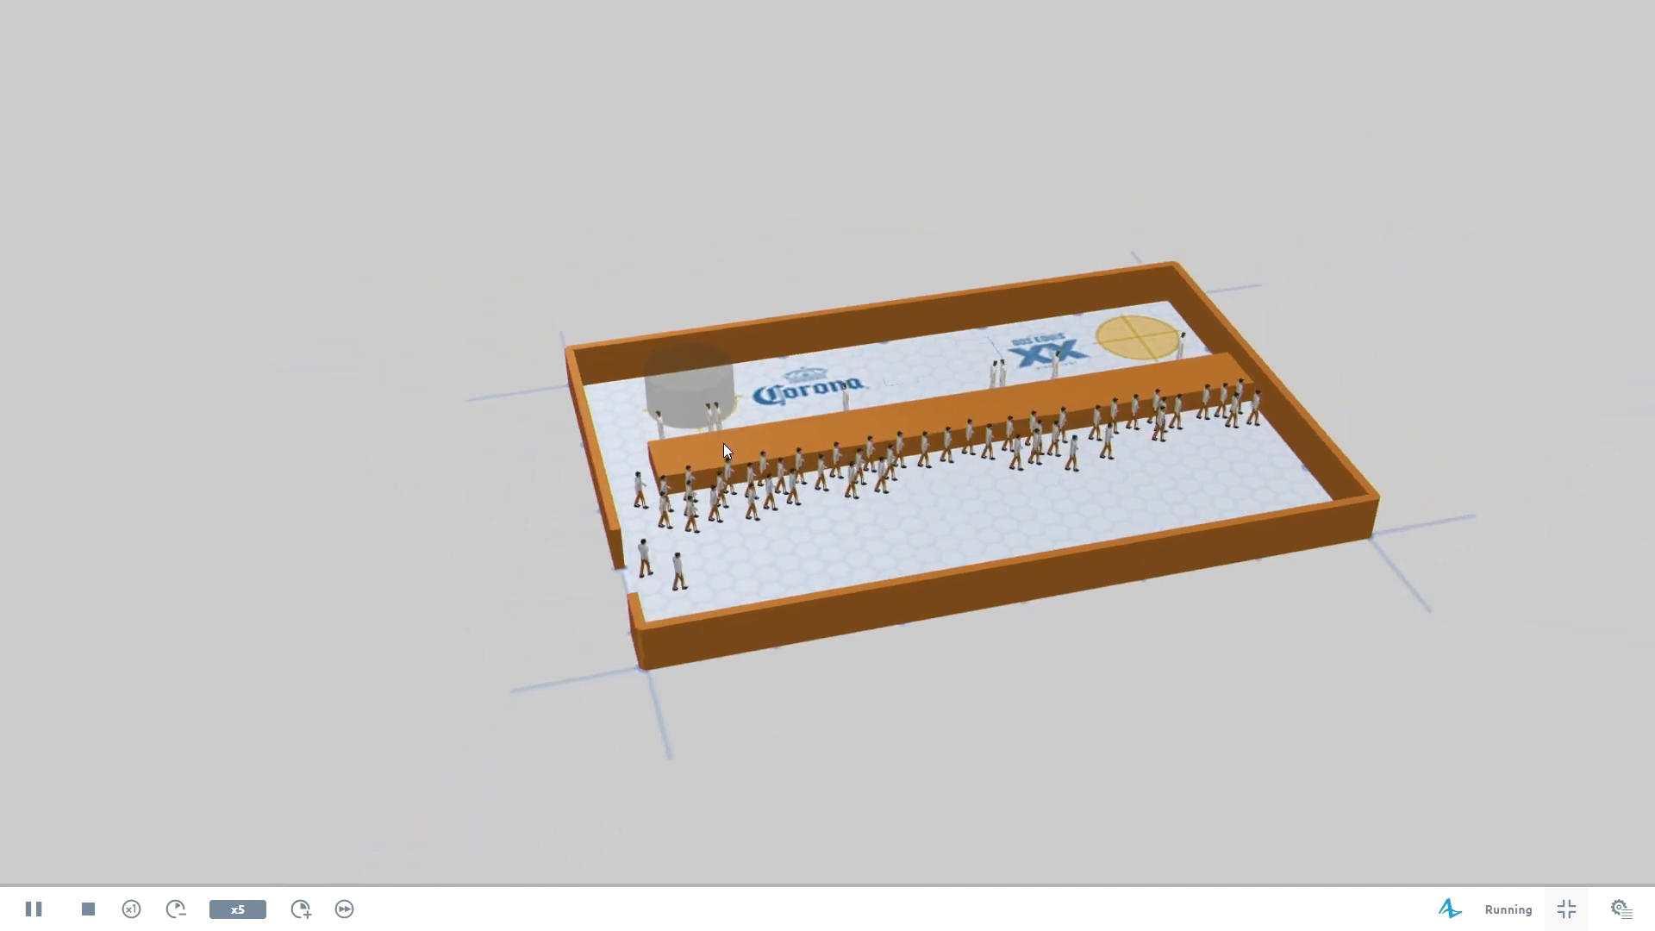
Examine the crowd in the 2D and 3D views and the flowchart counters around kegCorona and fillCorona, and close the simulation.
double_click(723, 443)
drag(641, 780, 933, 649)
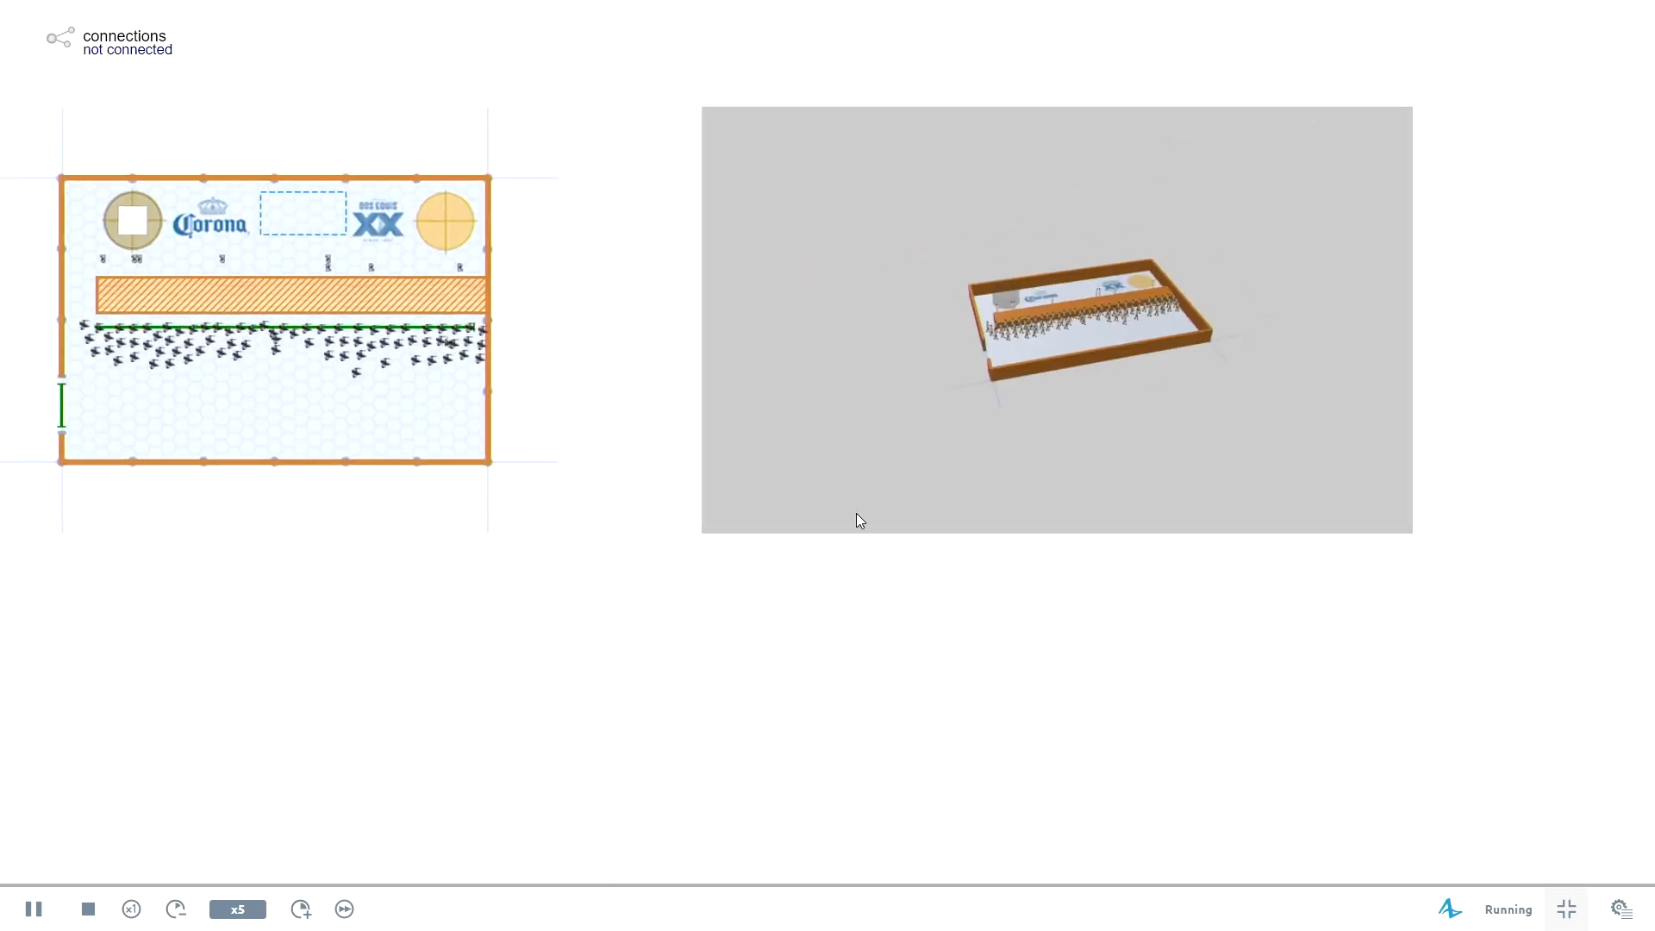
scroll(1085, 333, up, 3)
scroll(1088, 335, up, 2)
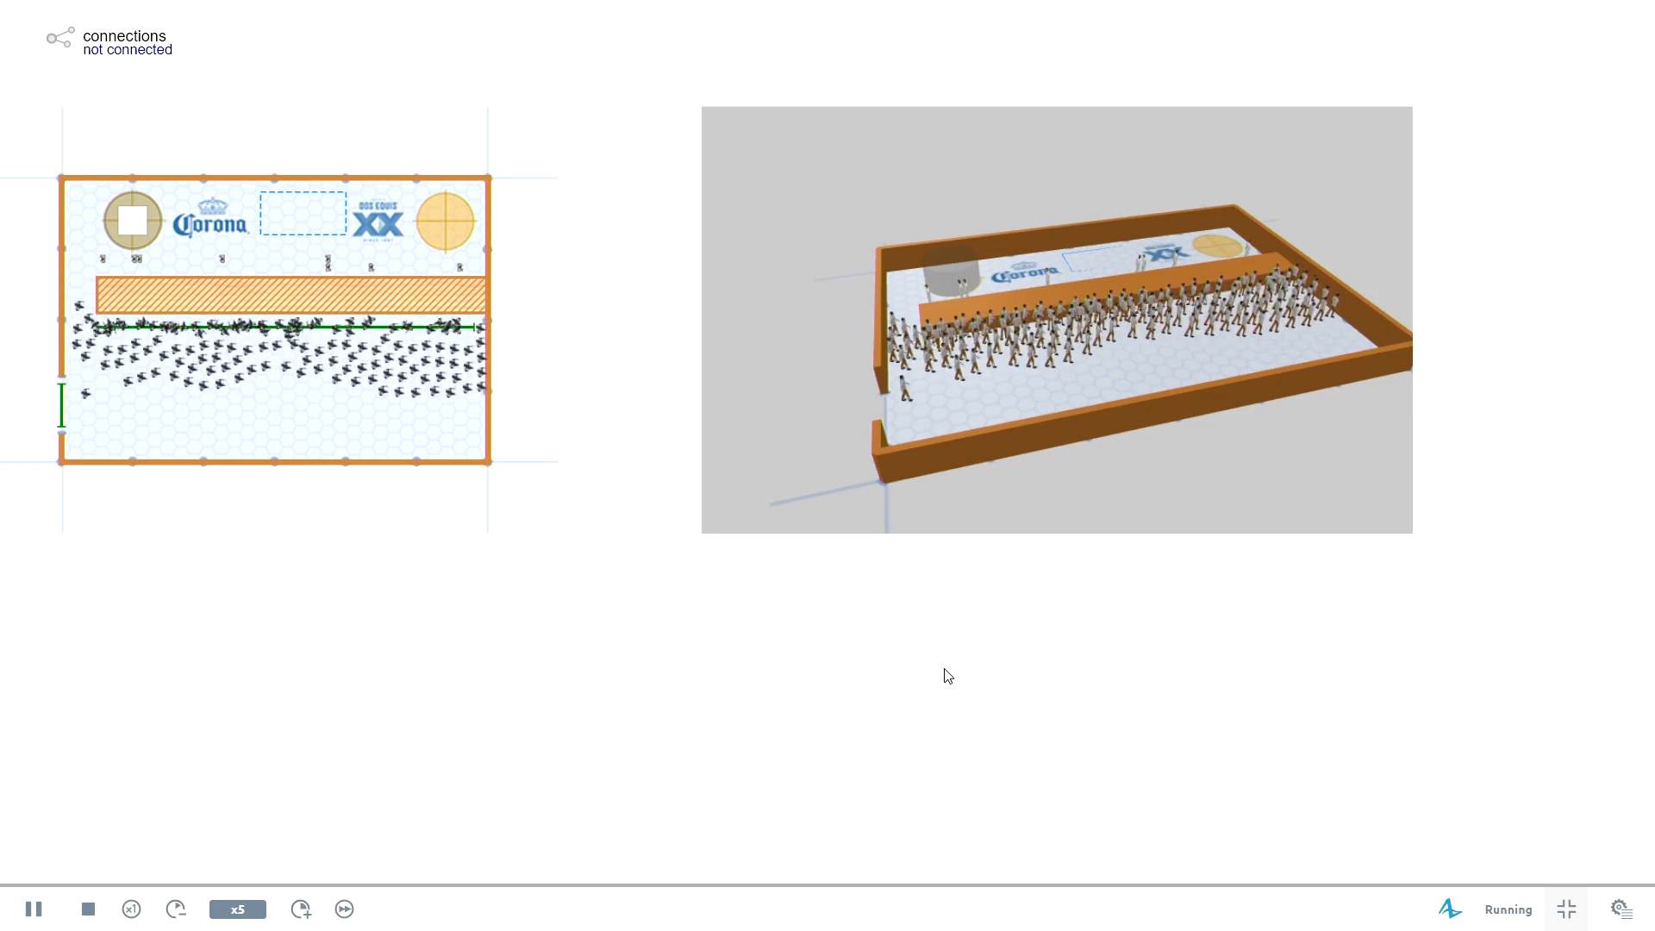
drag(828, 764, 825, 474)
drag(1013, 419, 994, 577)
drag(601, 767, 874, 229)
drag(1020, 718, 1005, 494)
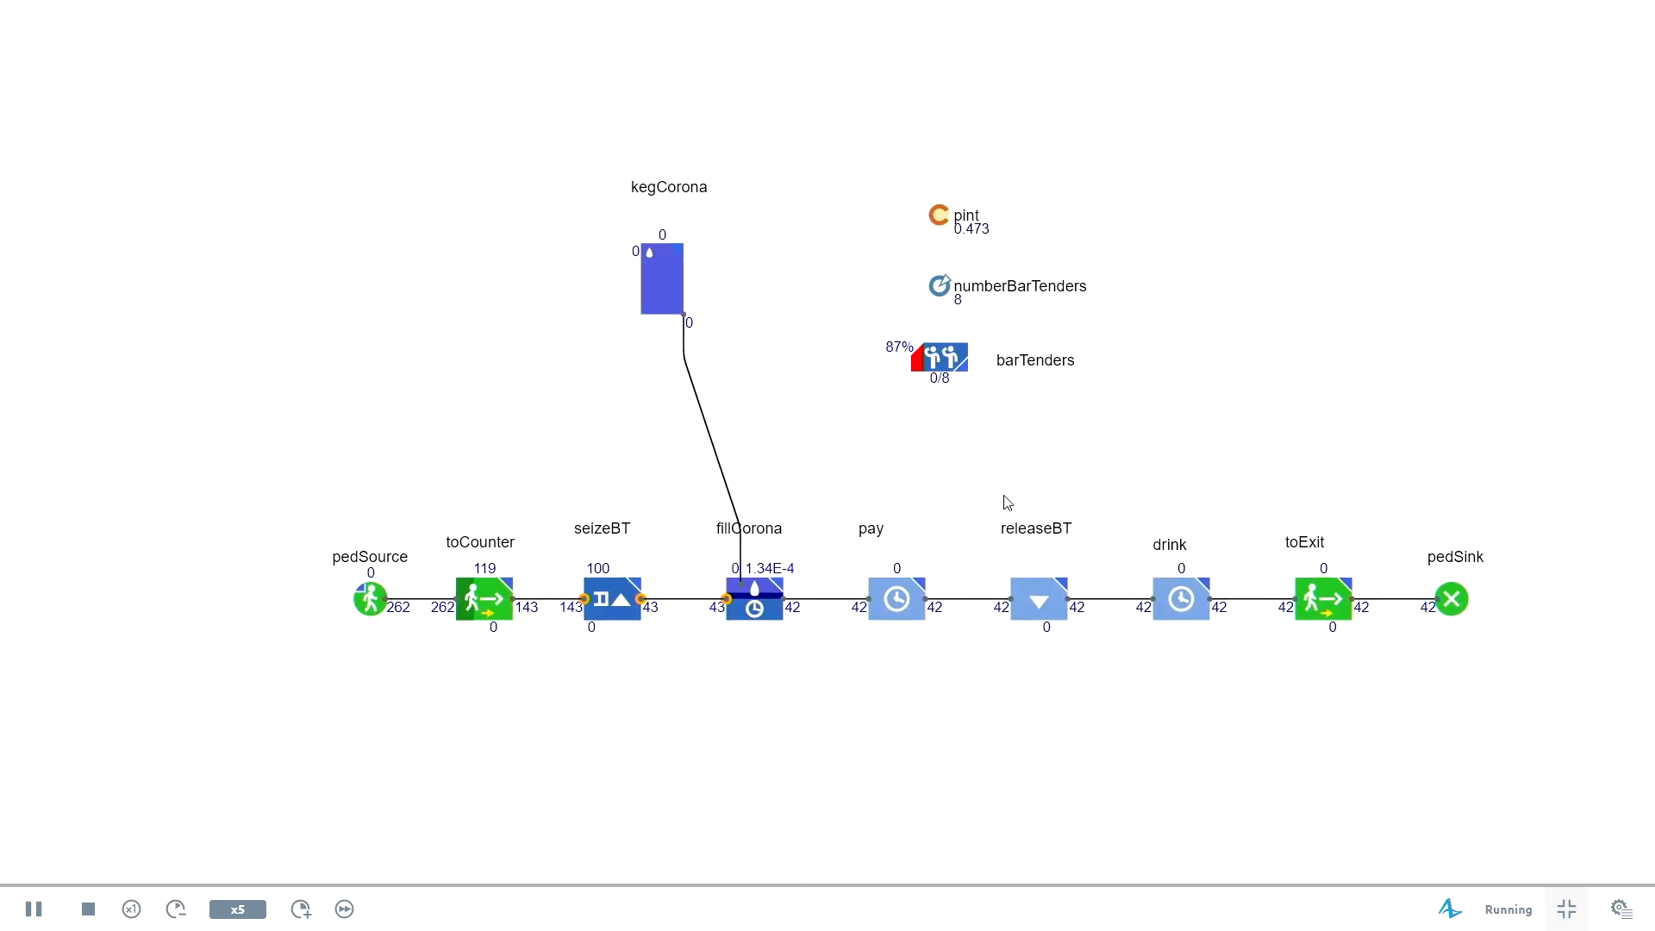
scroll(1001, 357, down, 2)
drag(1093, 260, 851, 848)
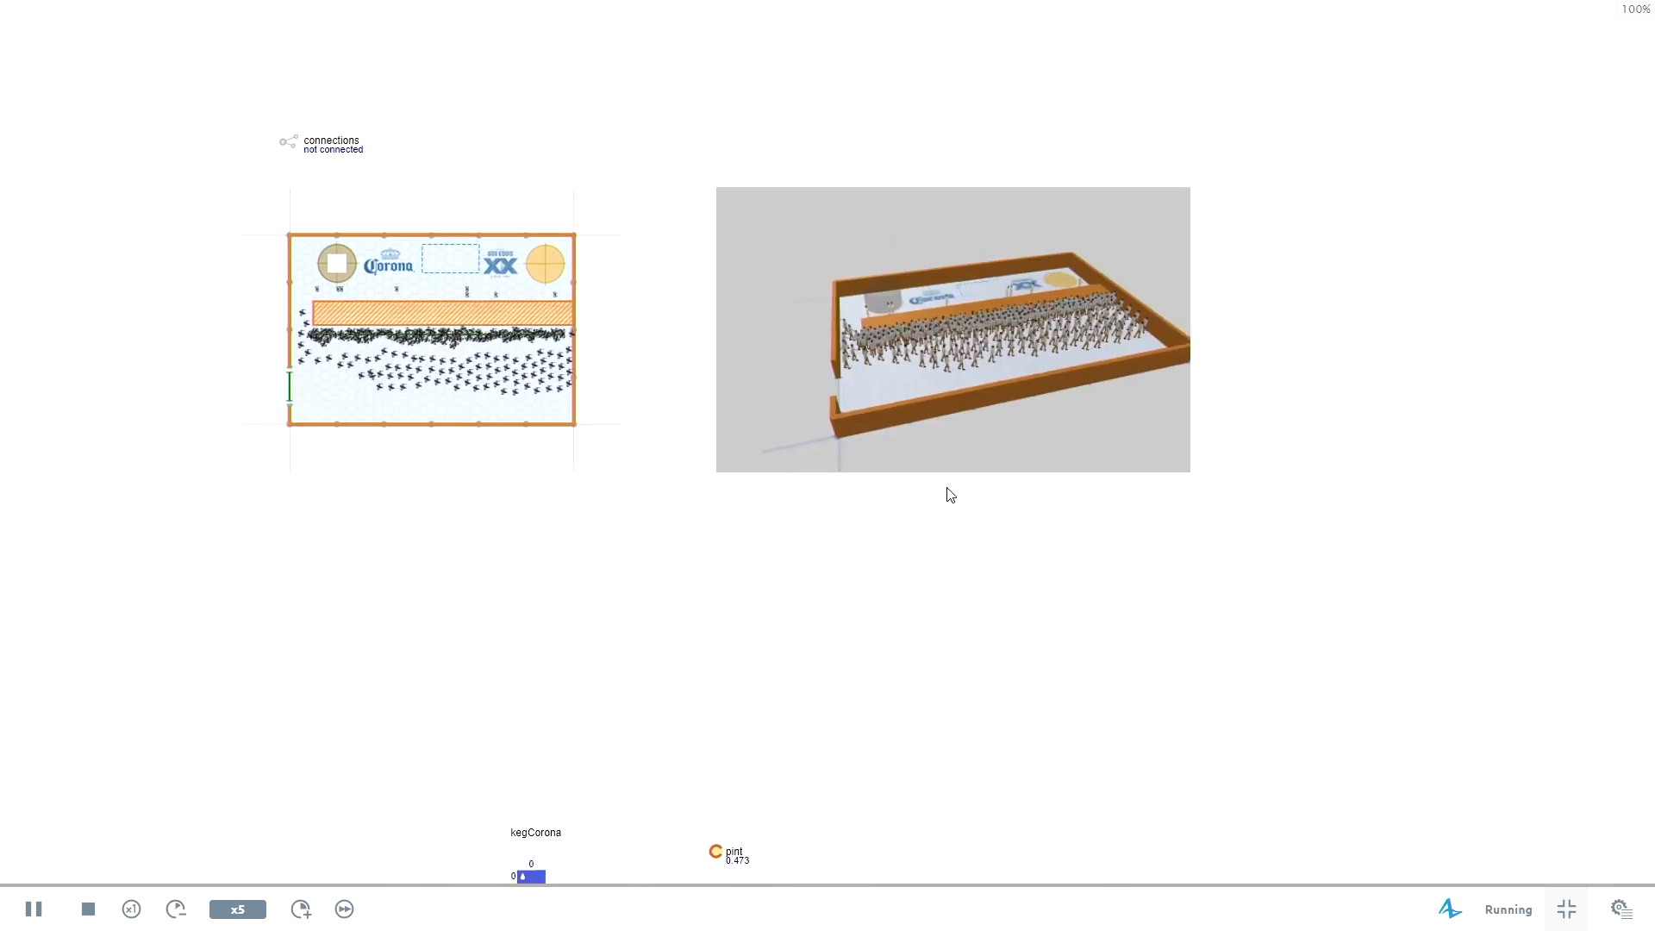
click(1567, 912)
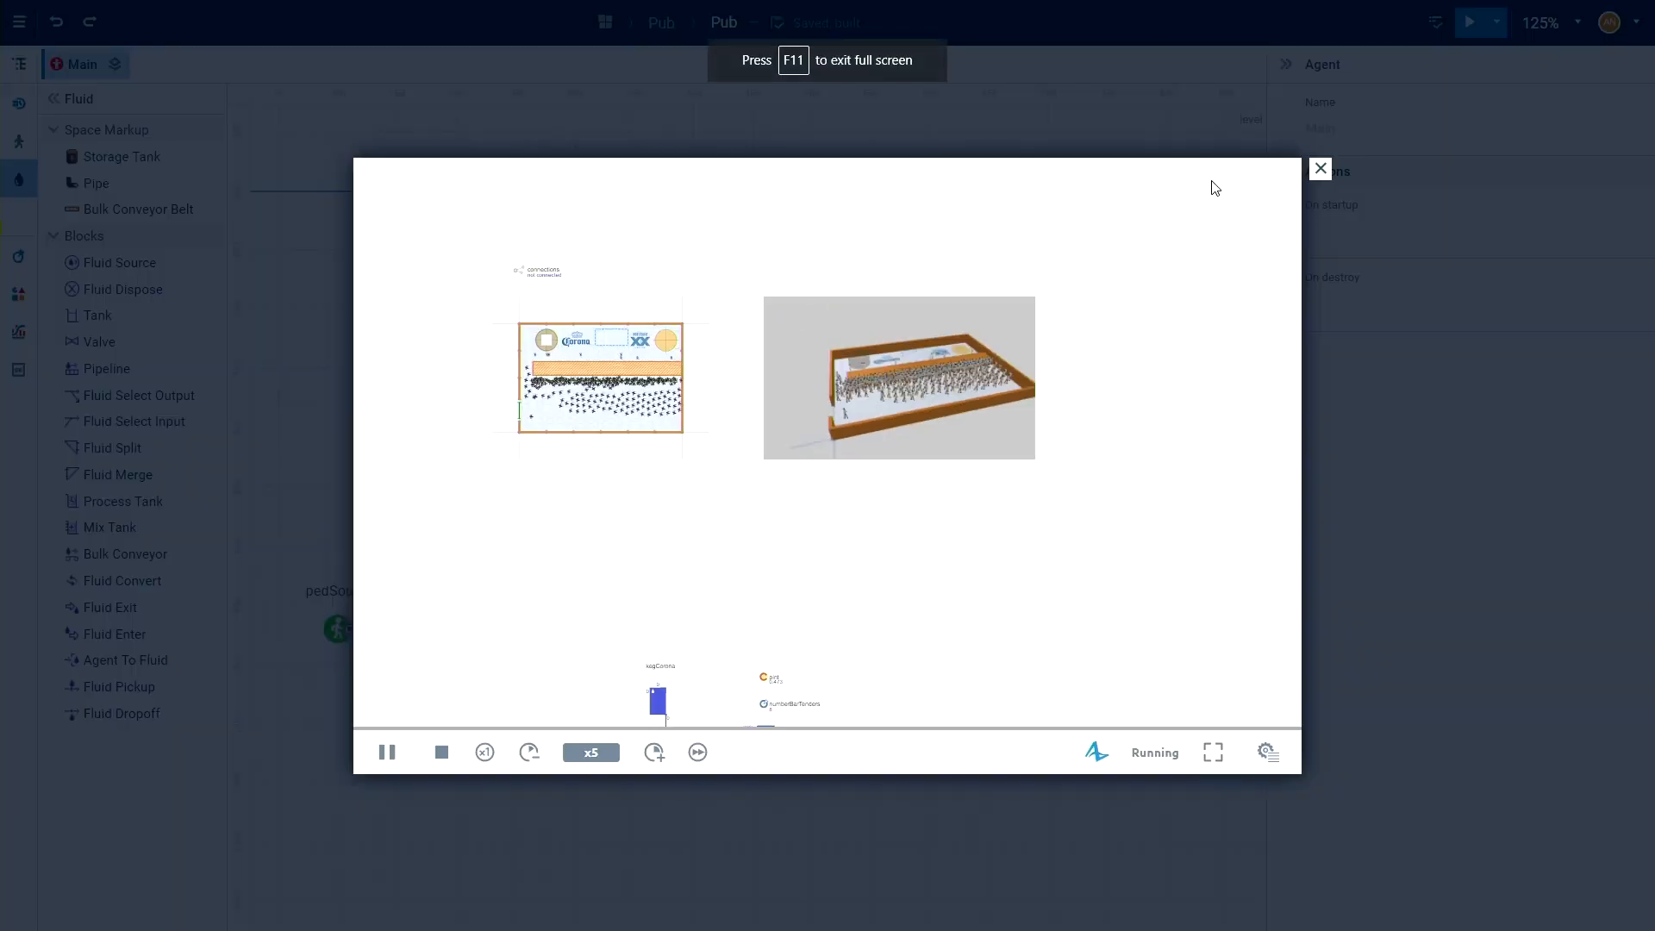
click(1320, 168)
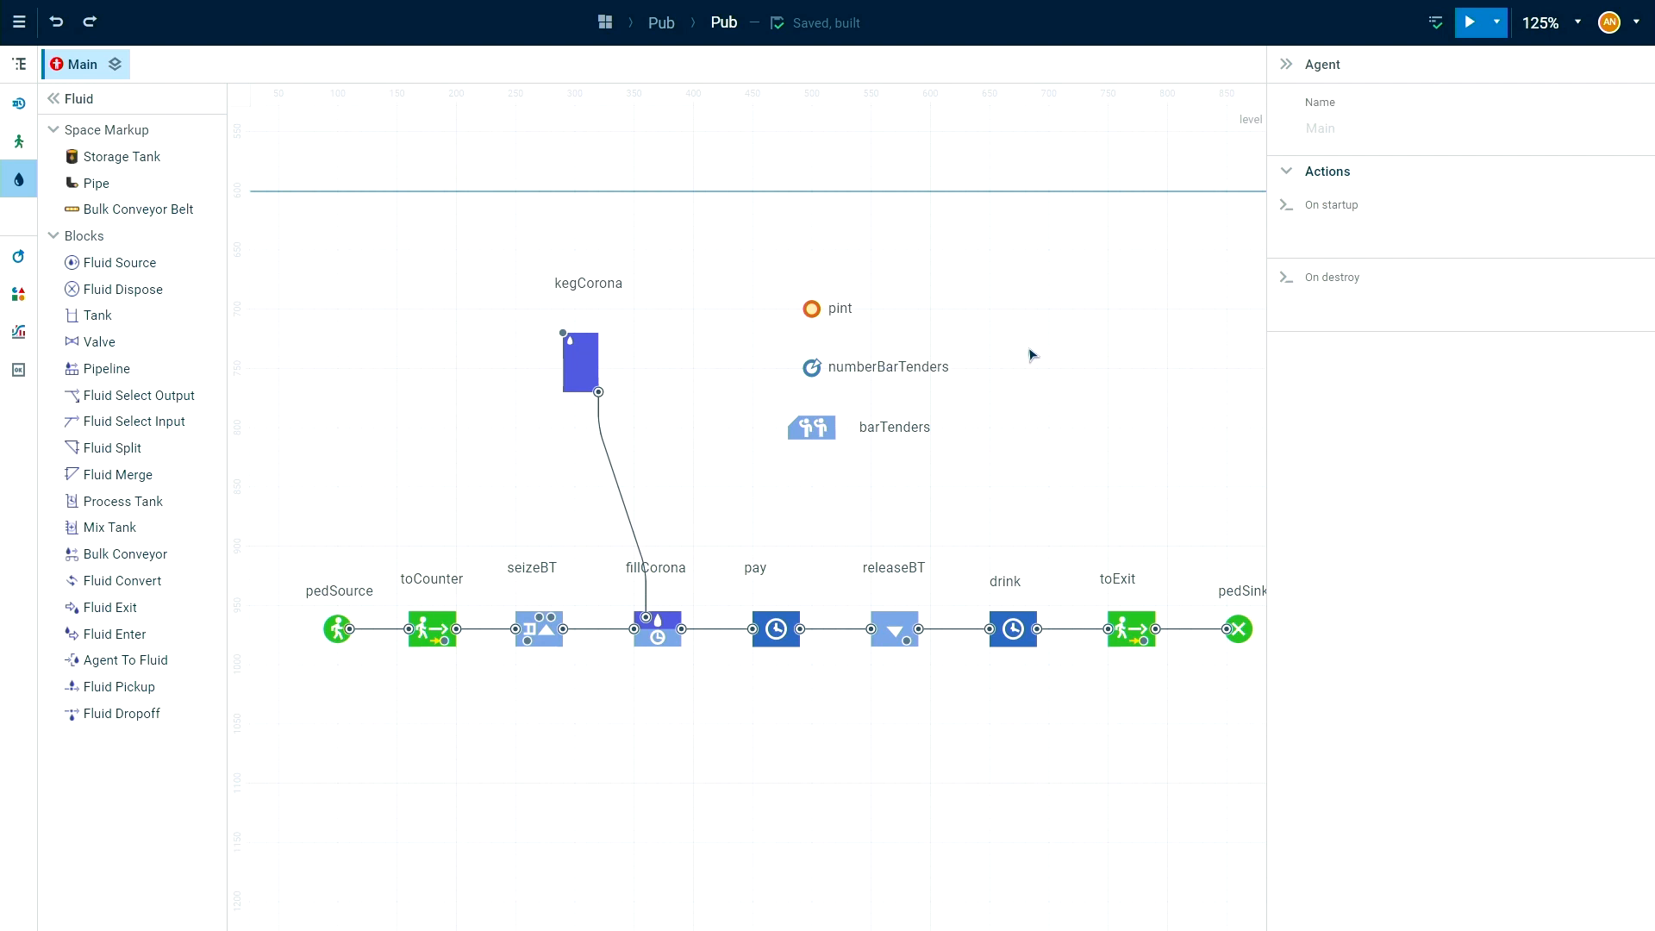
Add a Fluid Source block feeding the kegCorona tank's input and name it replaceCorona.
scroll(1001, 373, up, 5)
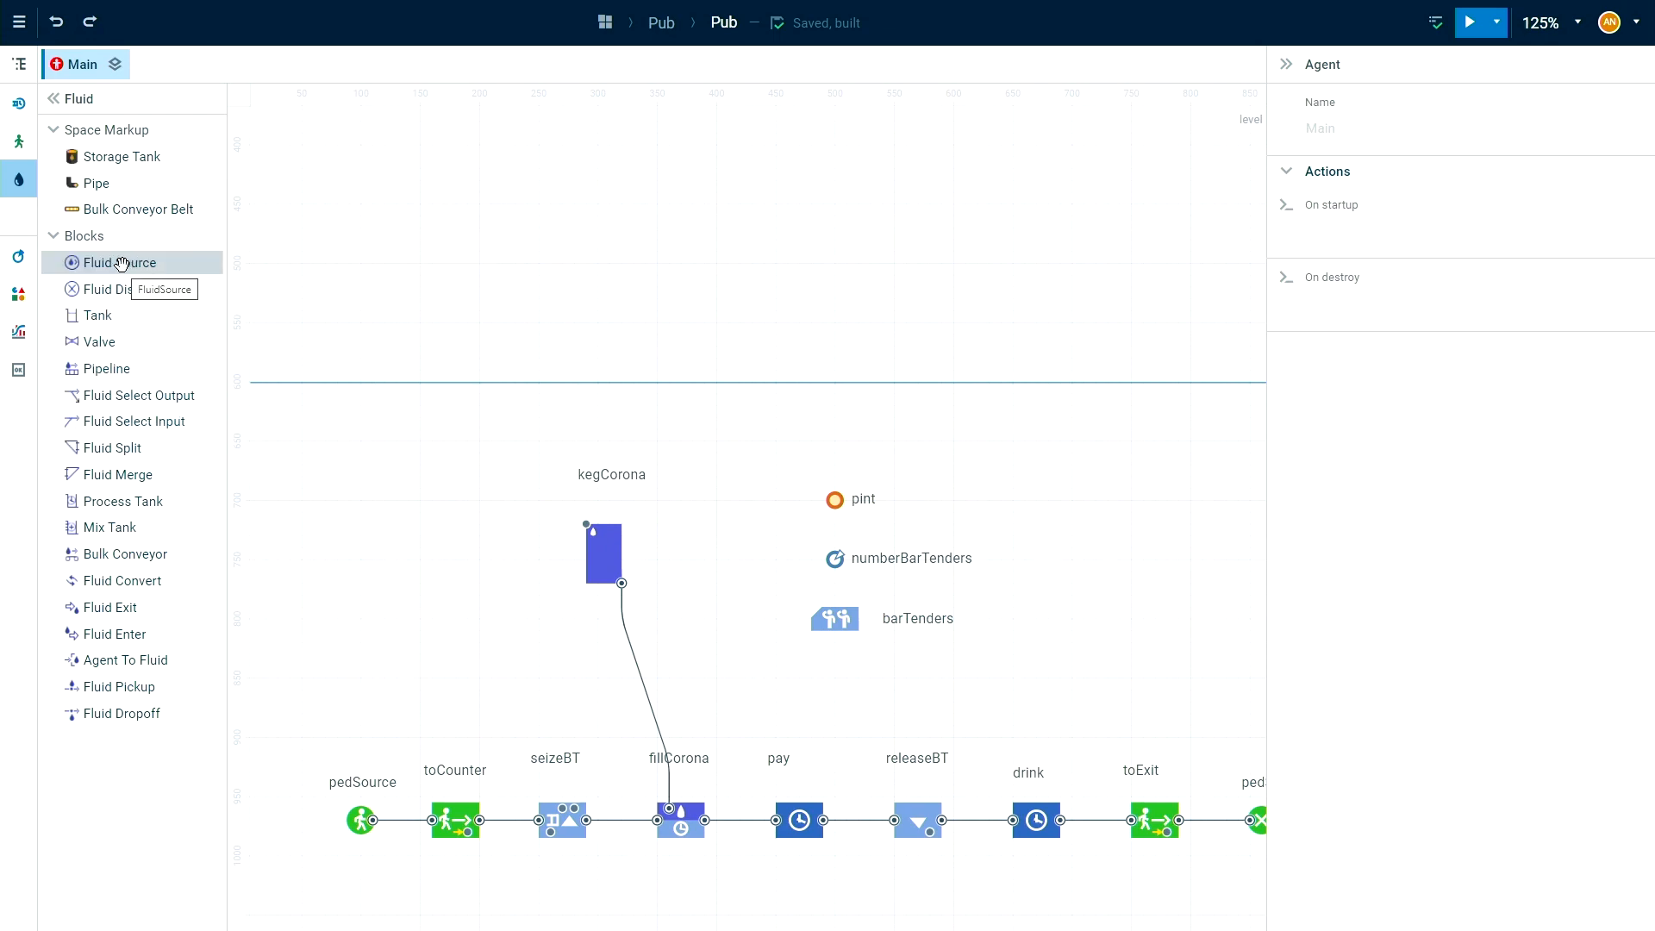
drag(121, 263, 473, 522)
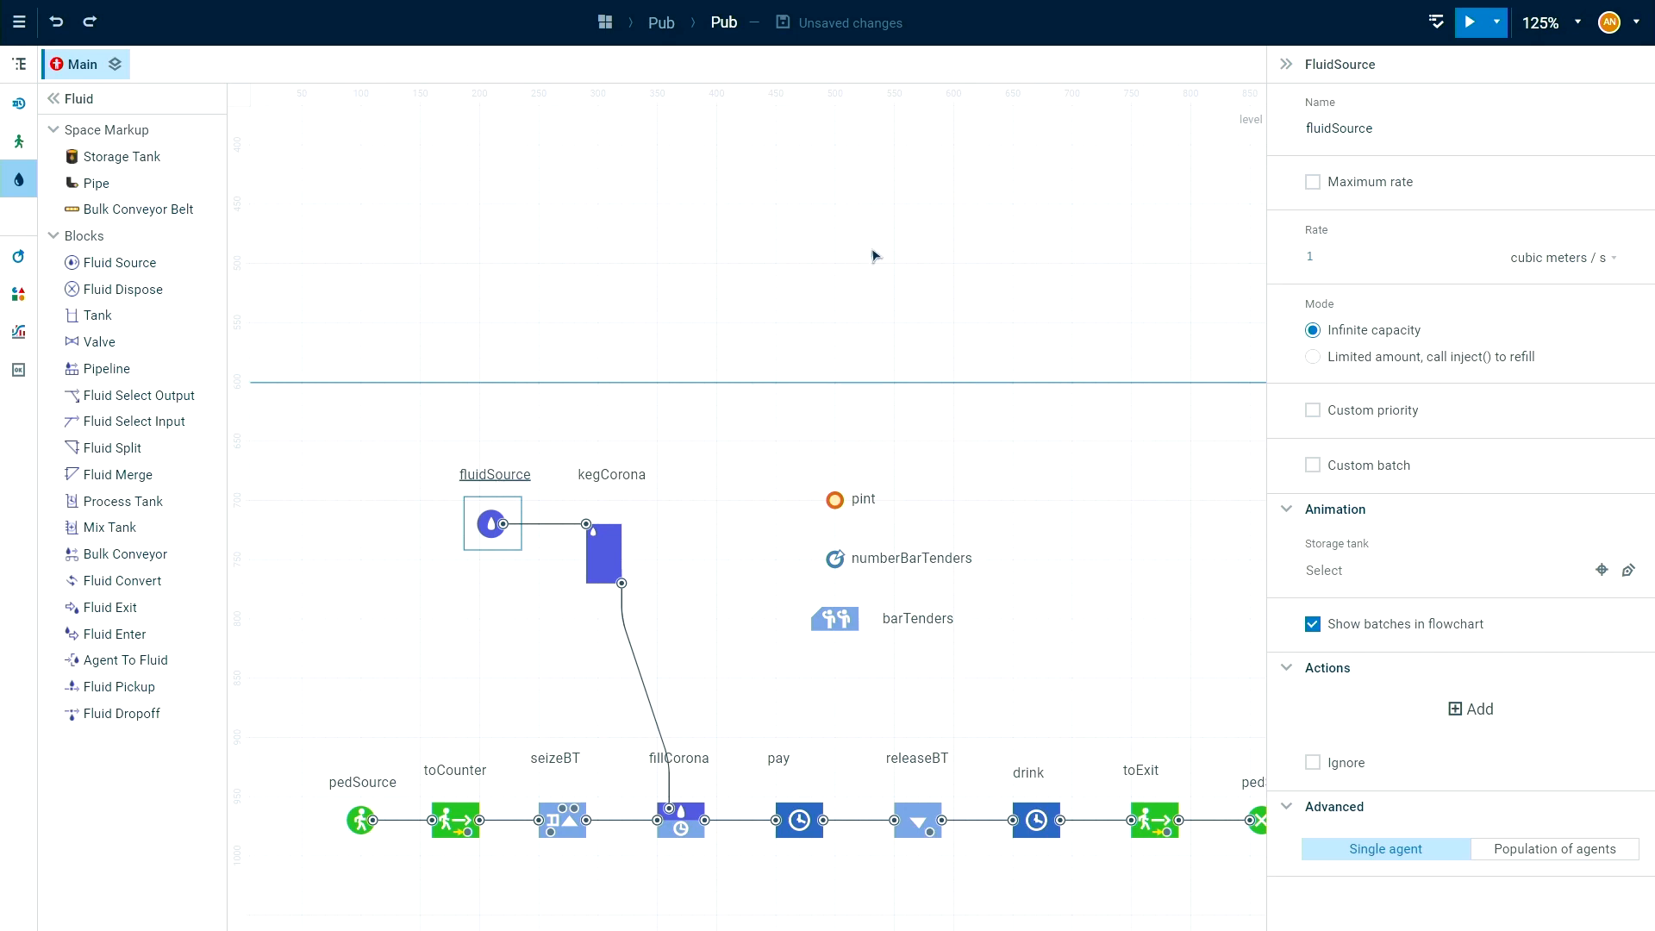
click(1479, 126)
text(replaceCorona)
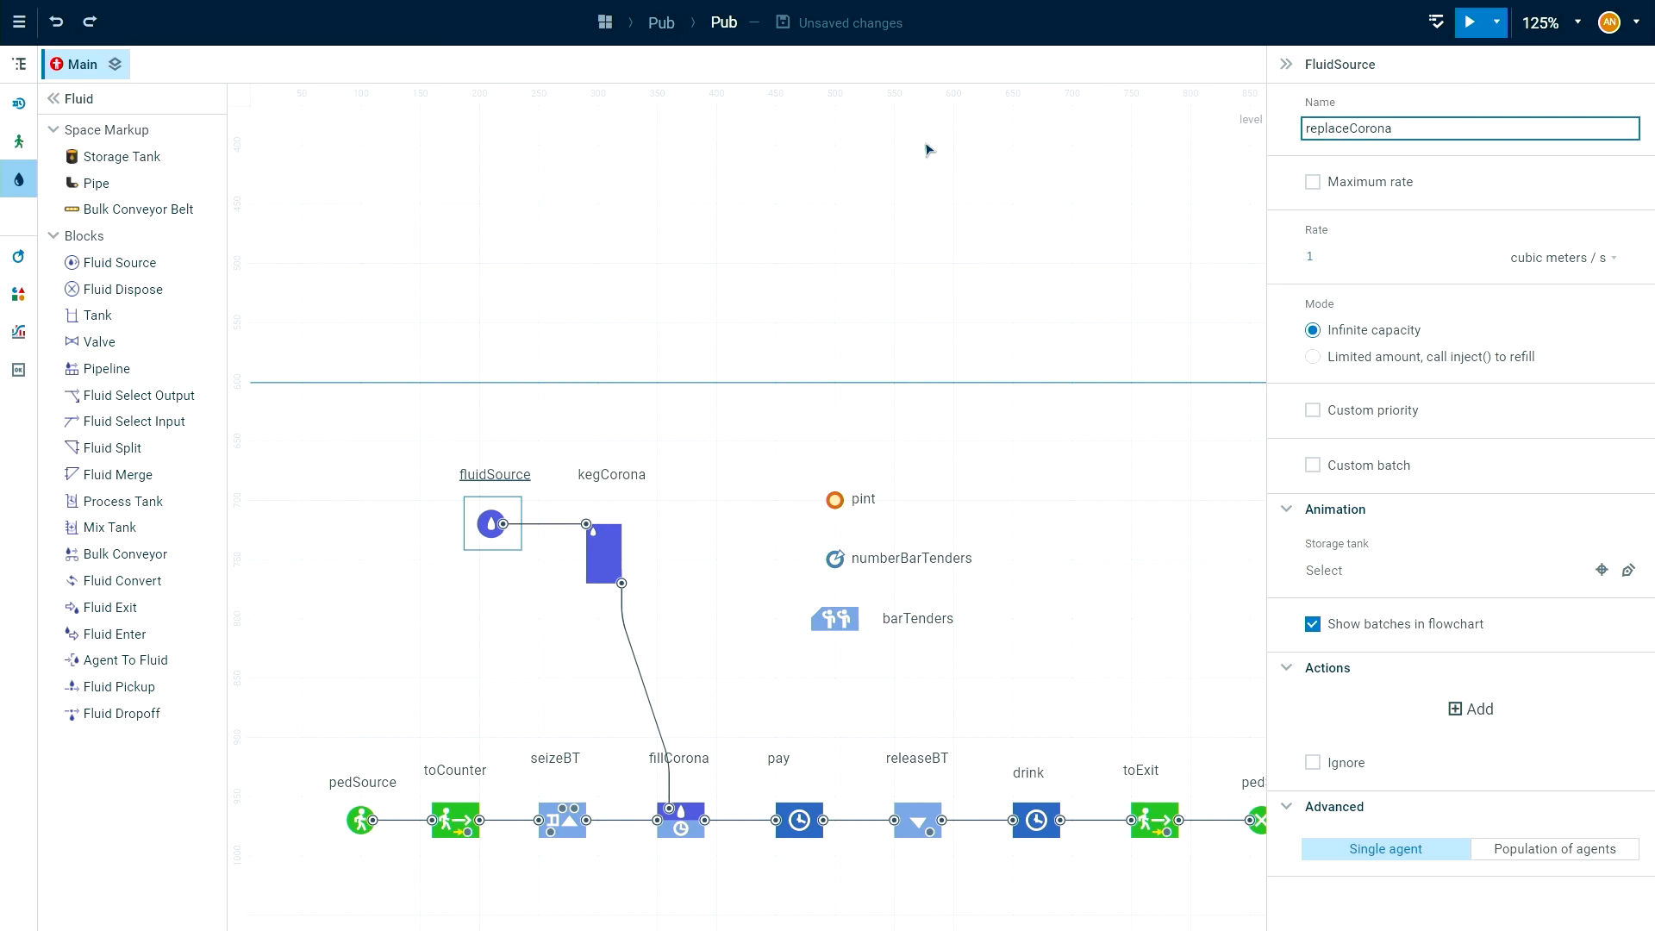
key(Tab)
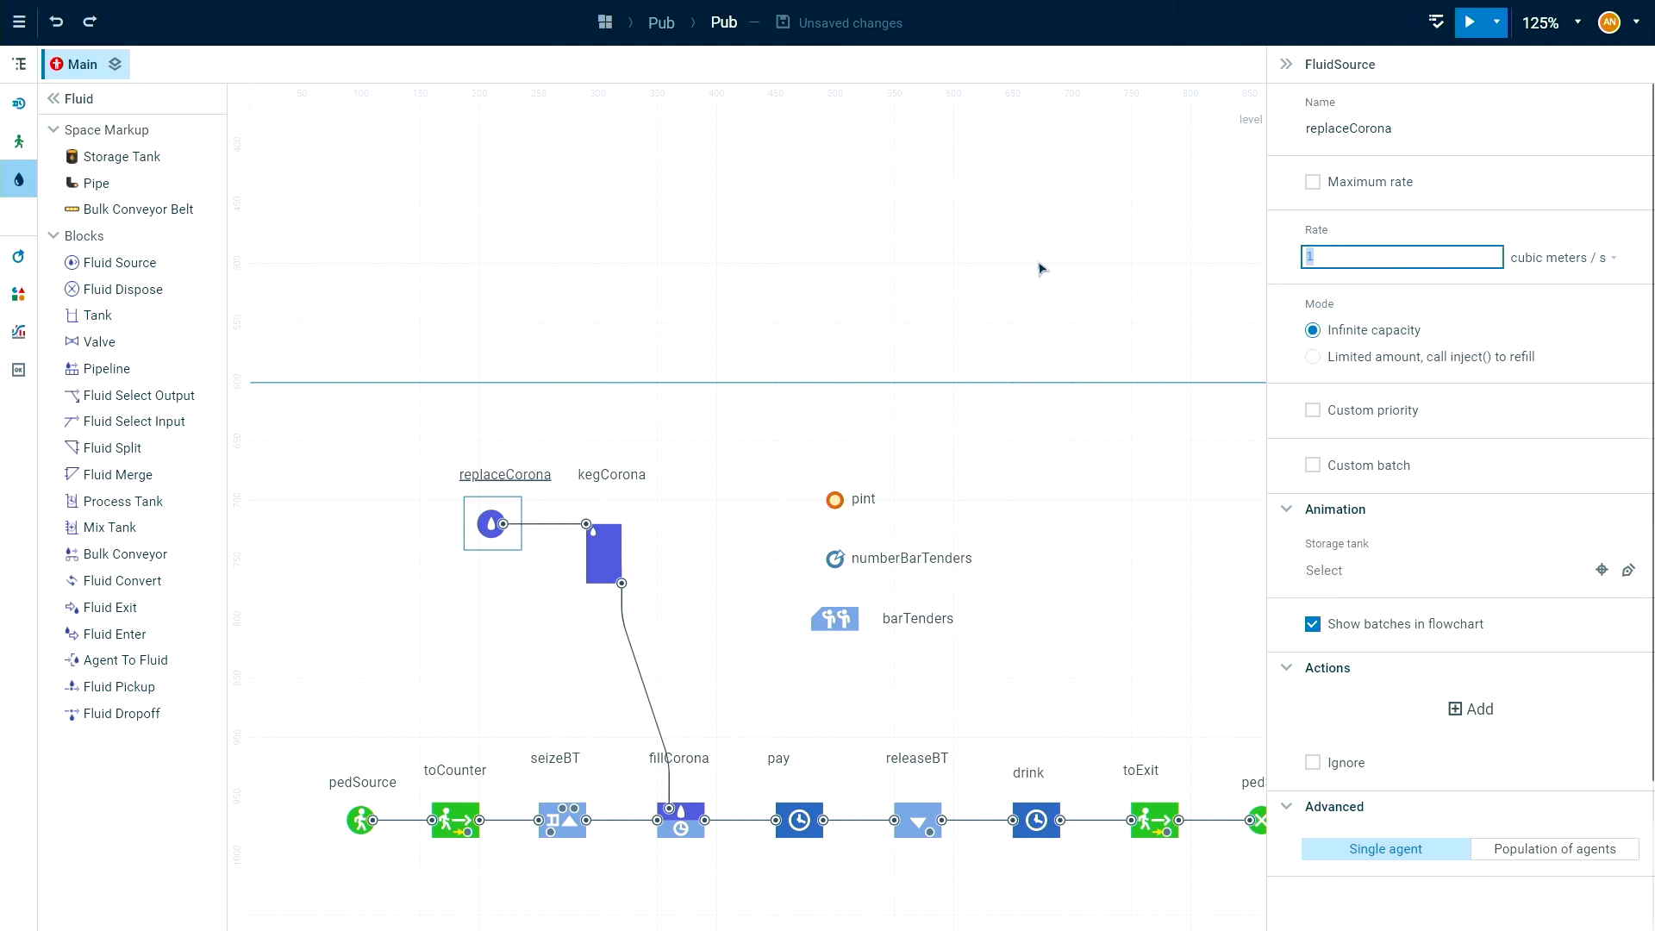
Set replaceCorona's rate to 0.1 liters / s and its mode to a limited amount refilled by calling inject().
text(0.1)
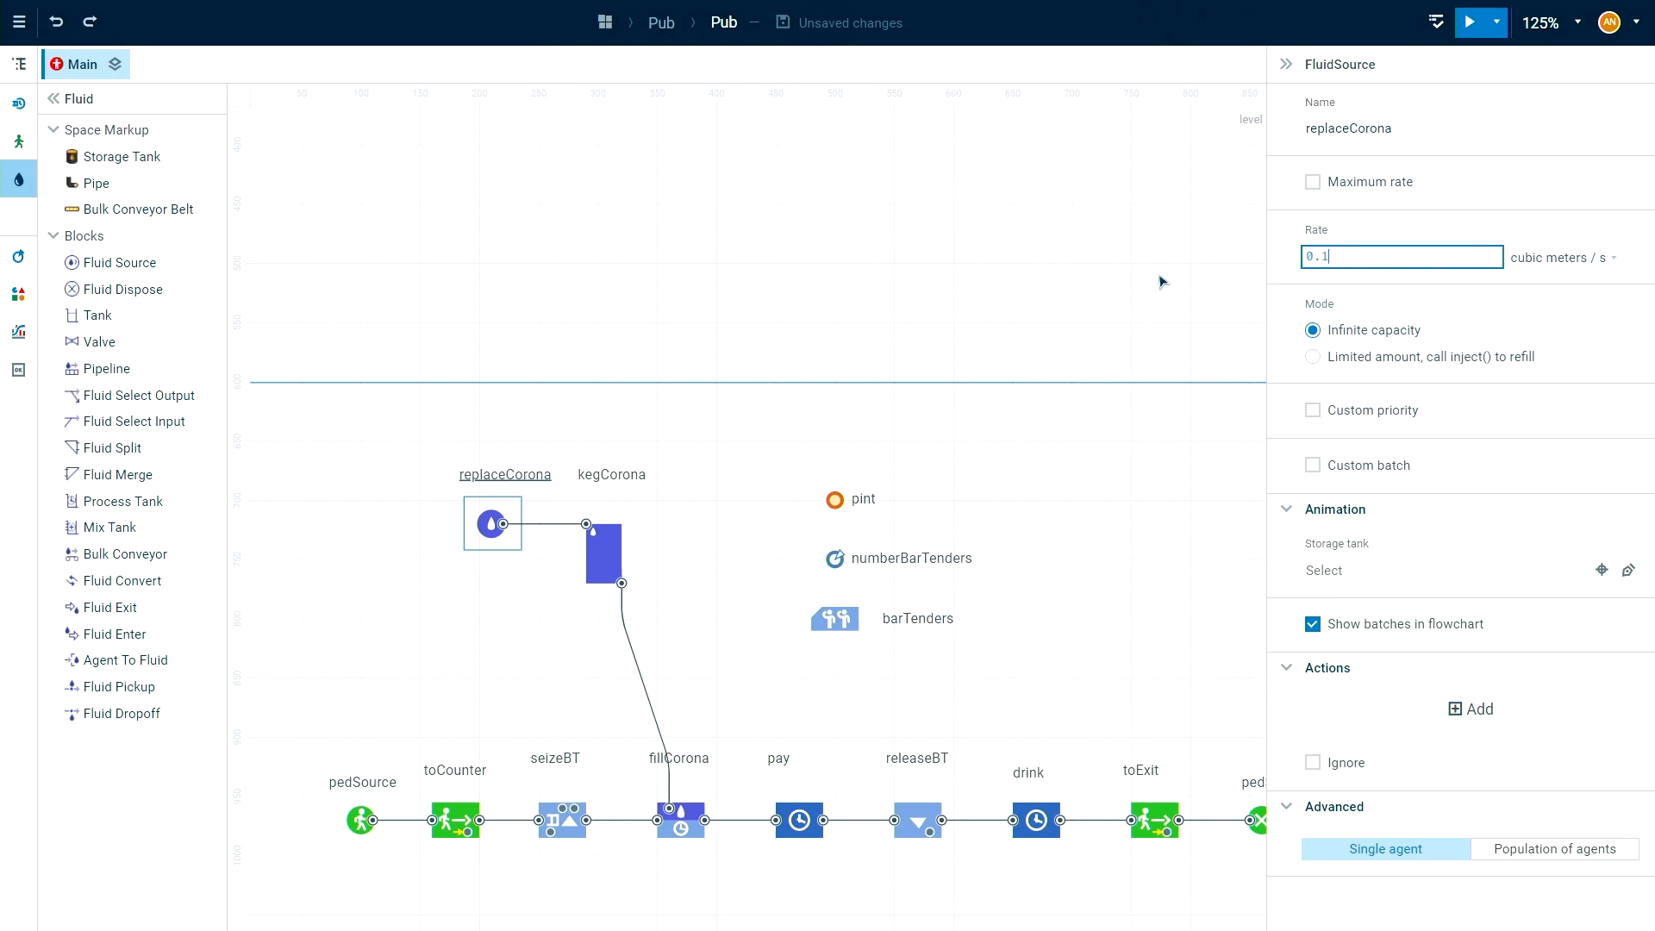
click(1603, 257)
click(1566, 298)
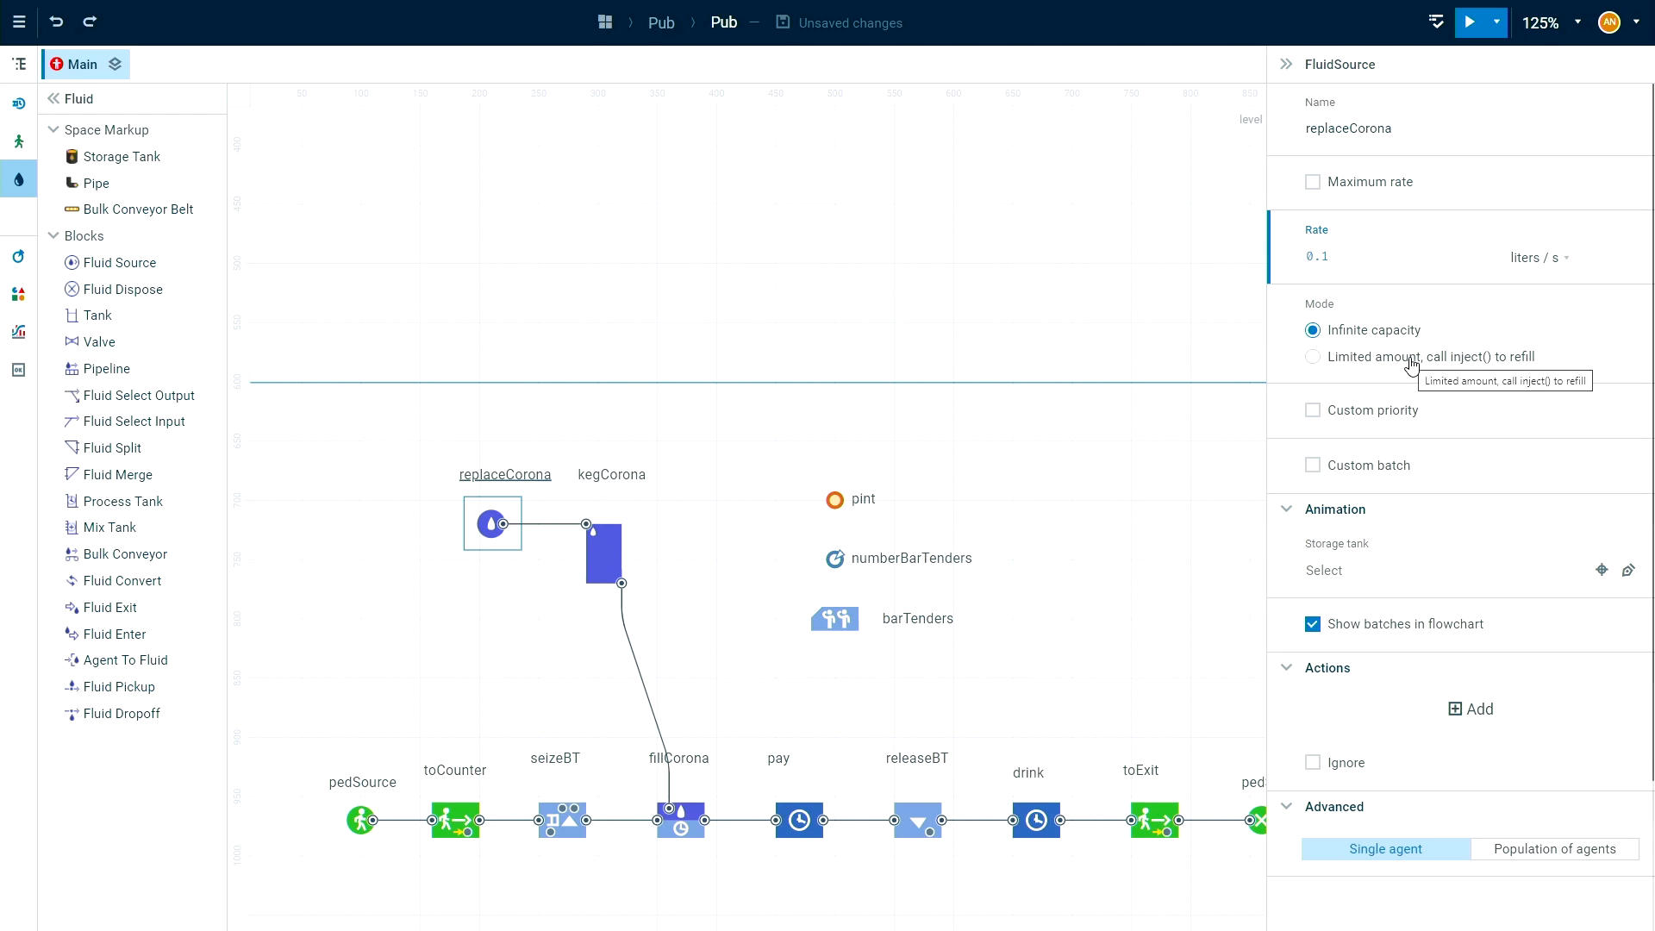
click(1451, 359)
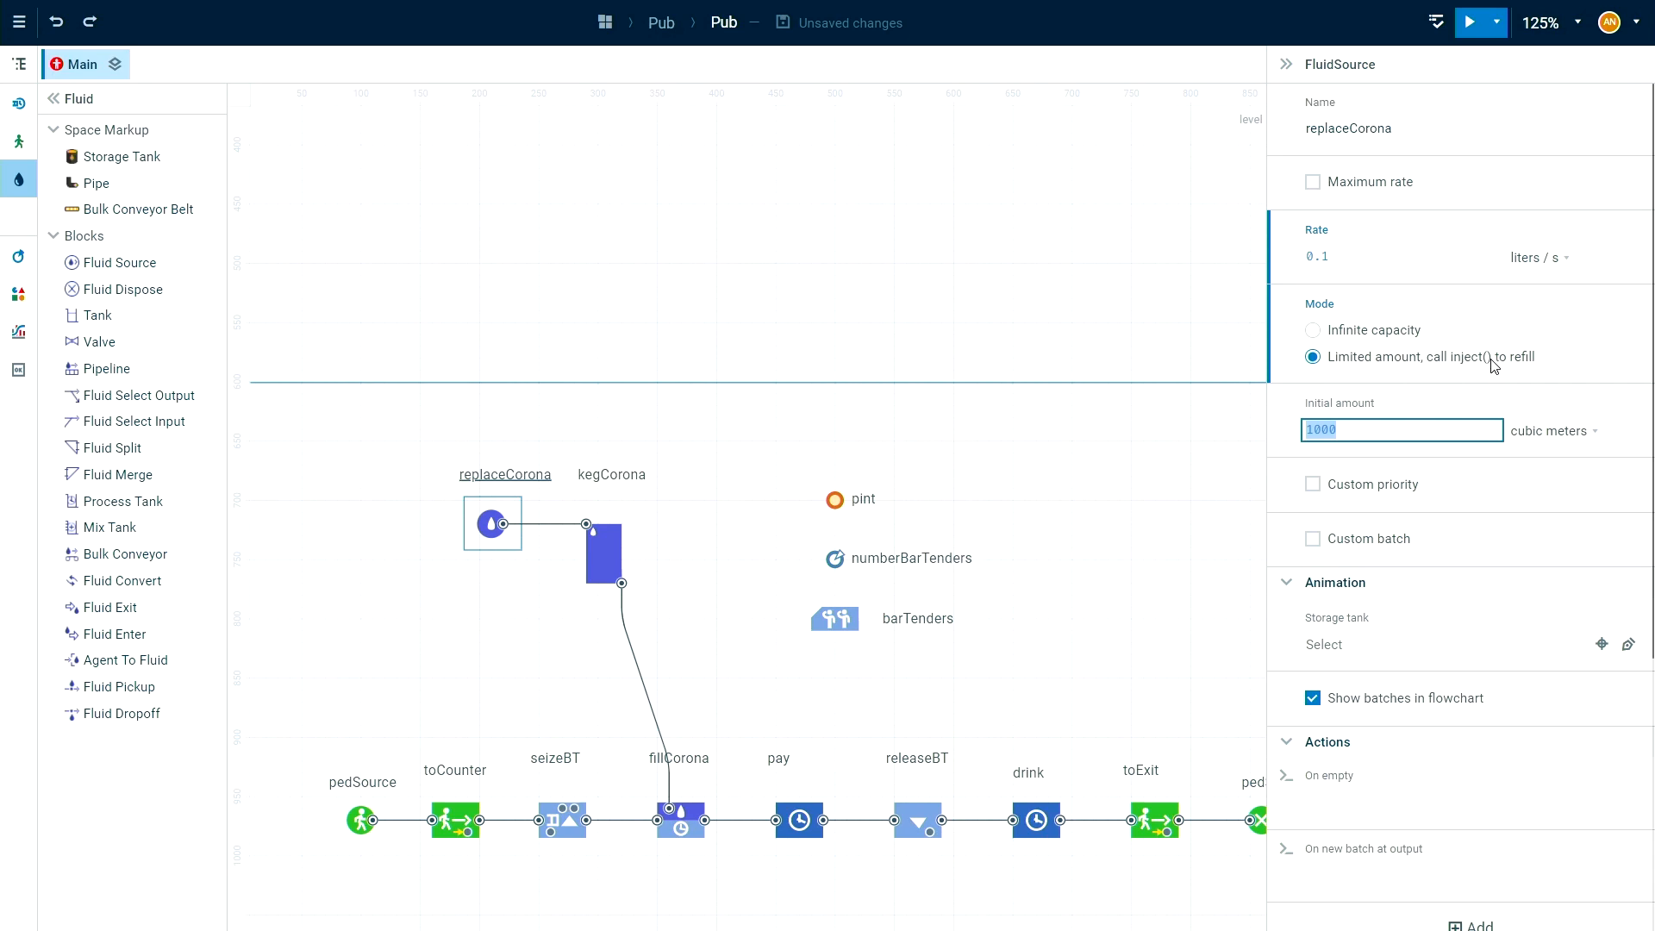
Set replaceCorona's initial amount to 0 liters.
text(0)
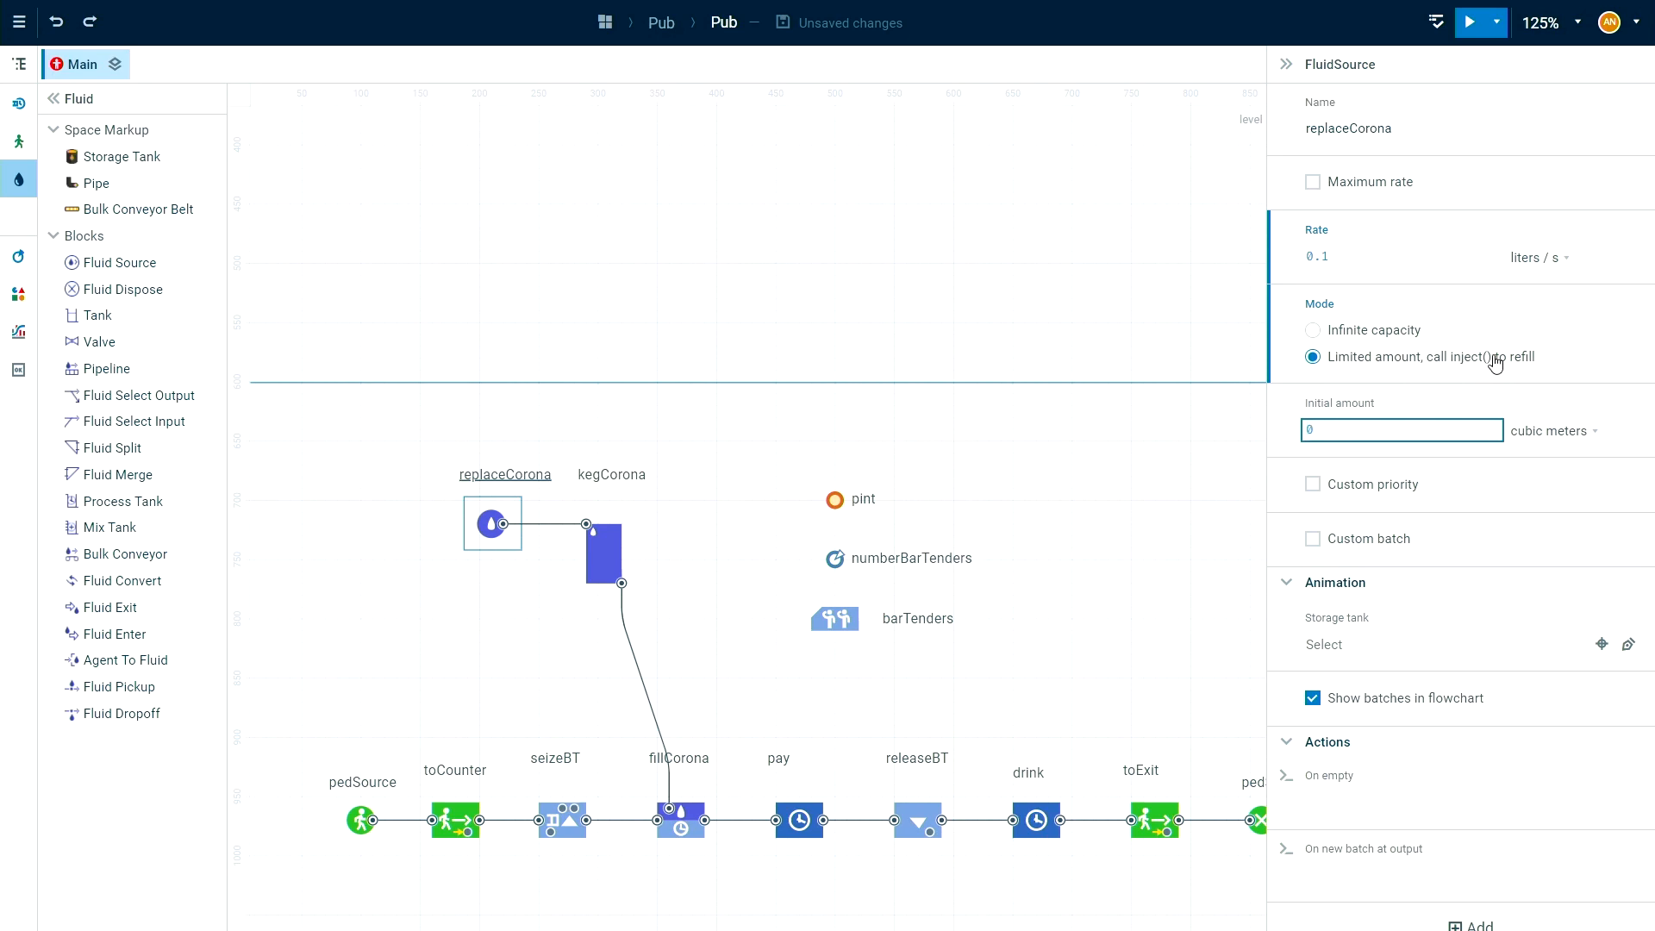
click(1543, 431)
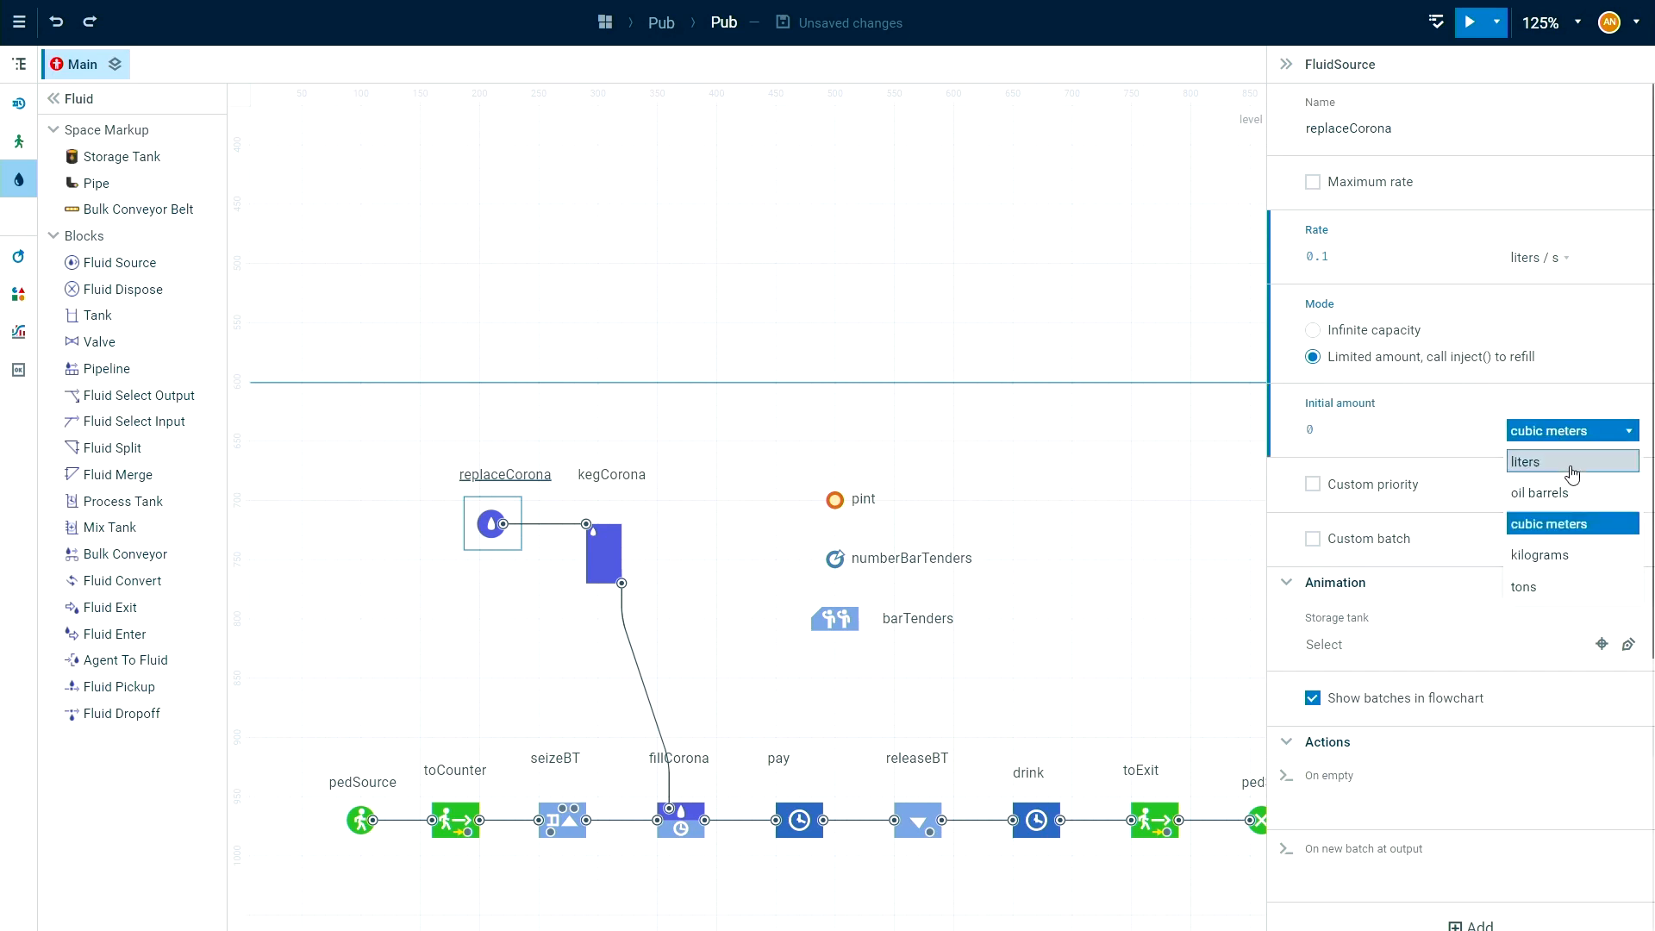
click(1572, 473)
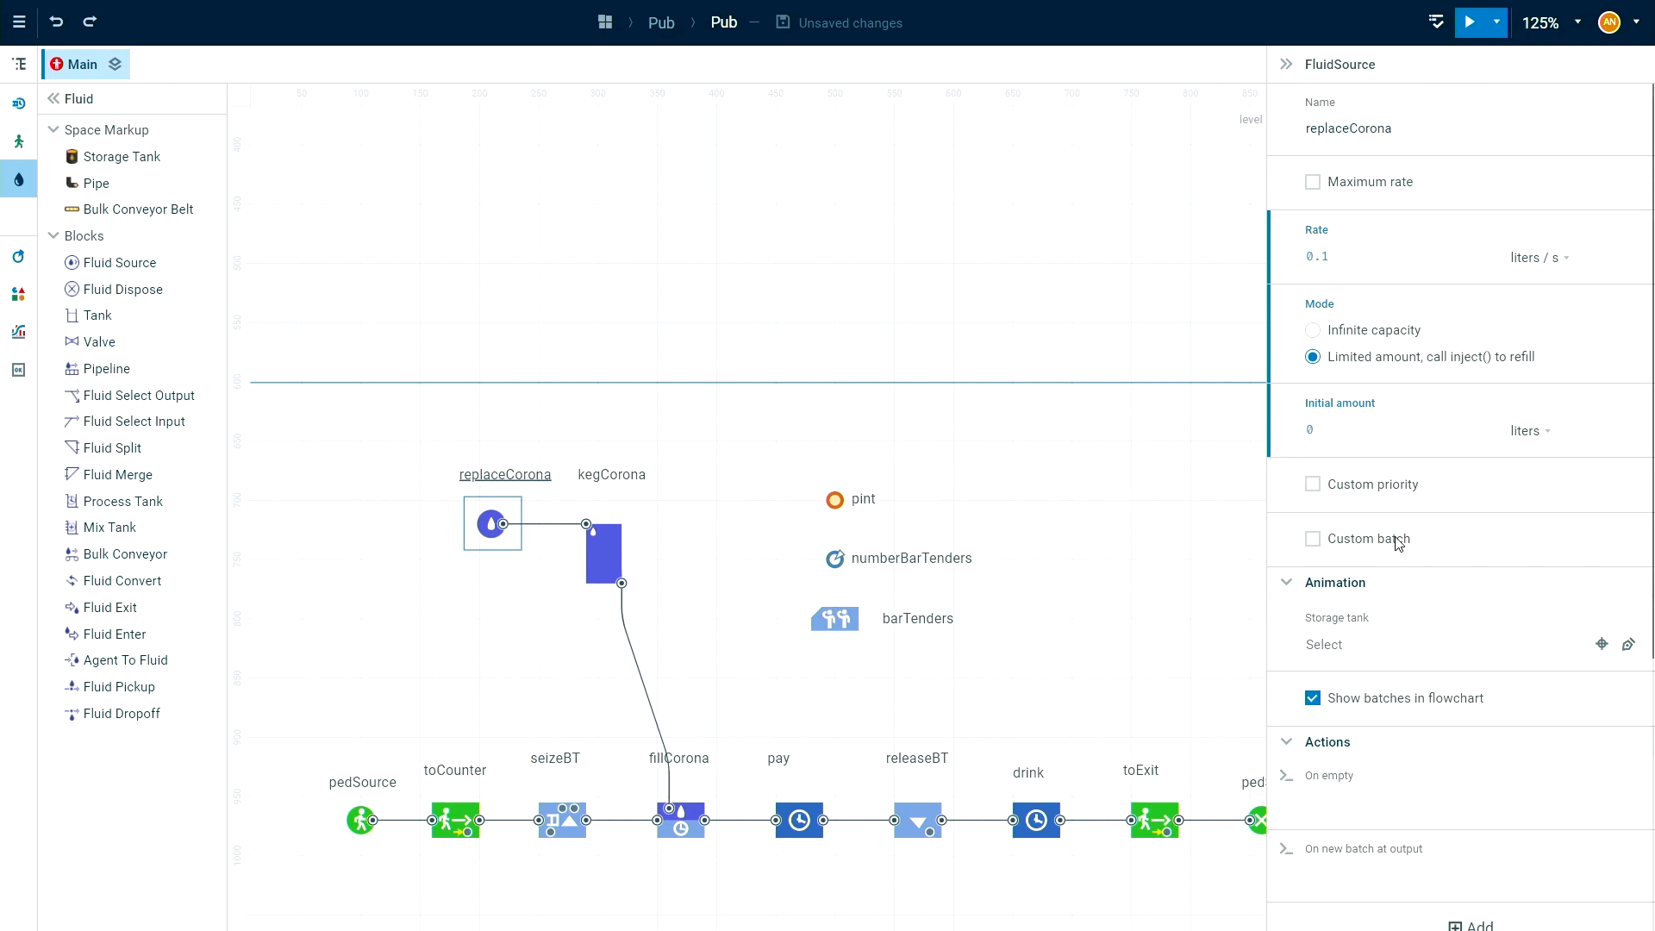
Enable a custom batch for replaceCorona and set the batch to "Corona".
scroll(1398, 542, down, 2)
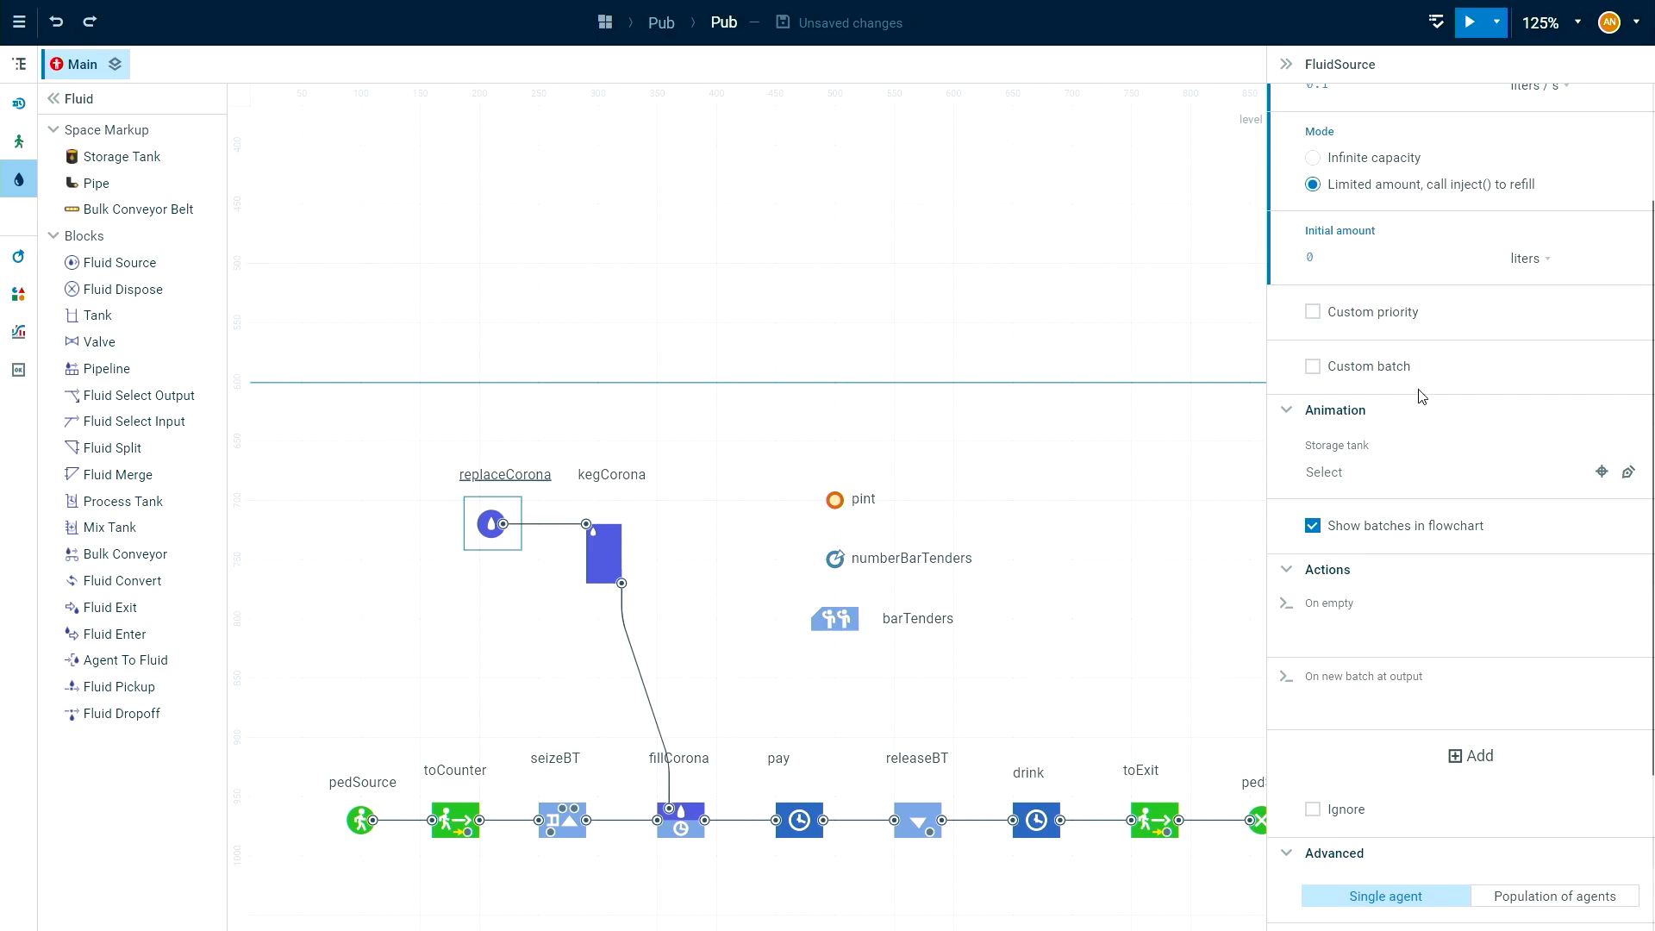
click(1402, 365)
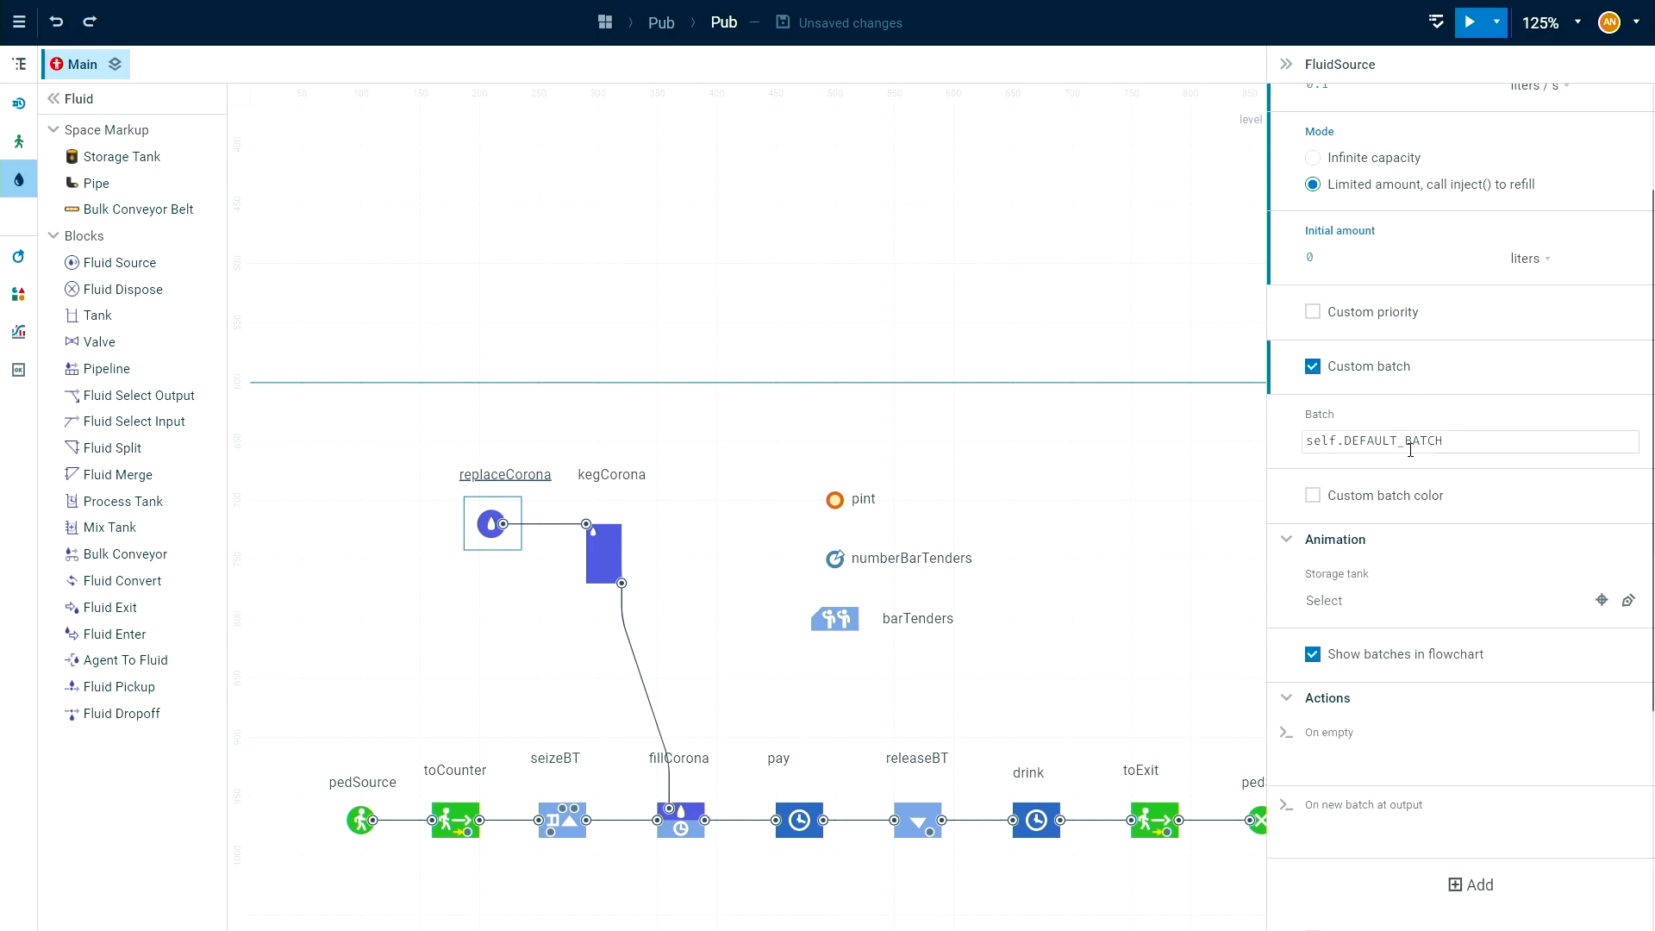
click(1471, 438)
text(")
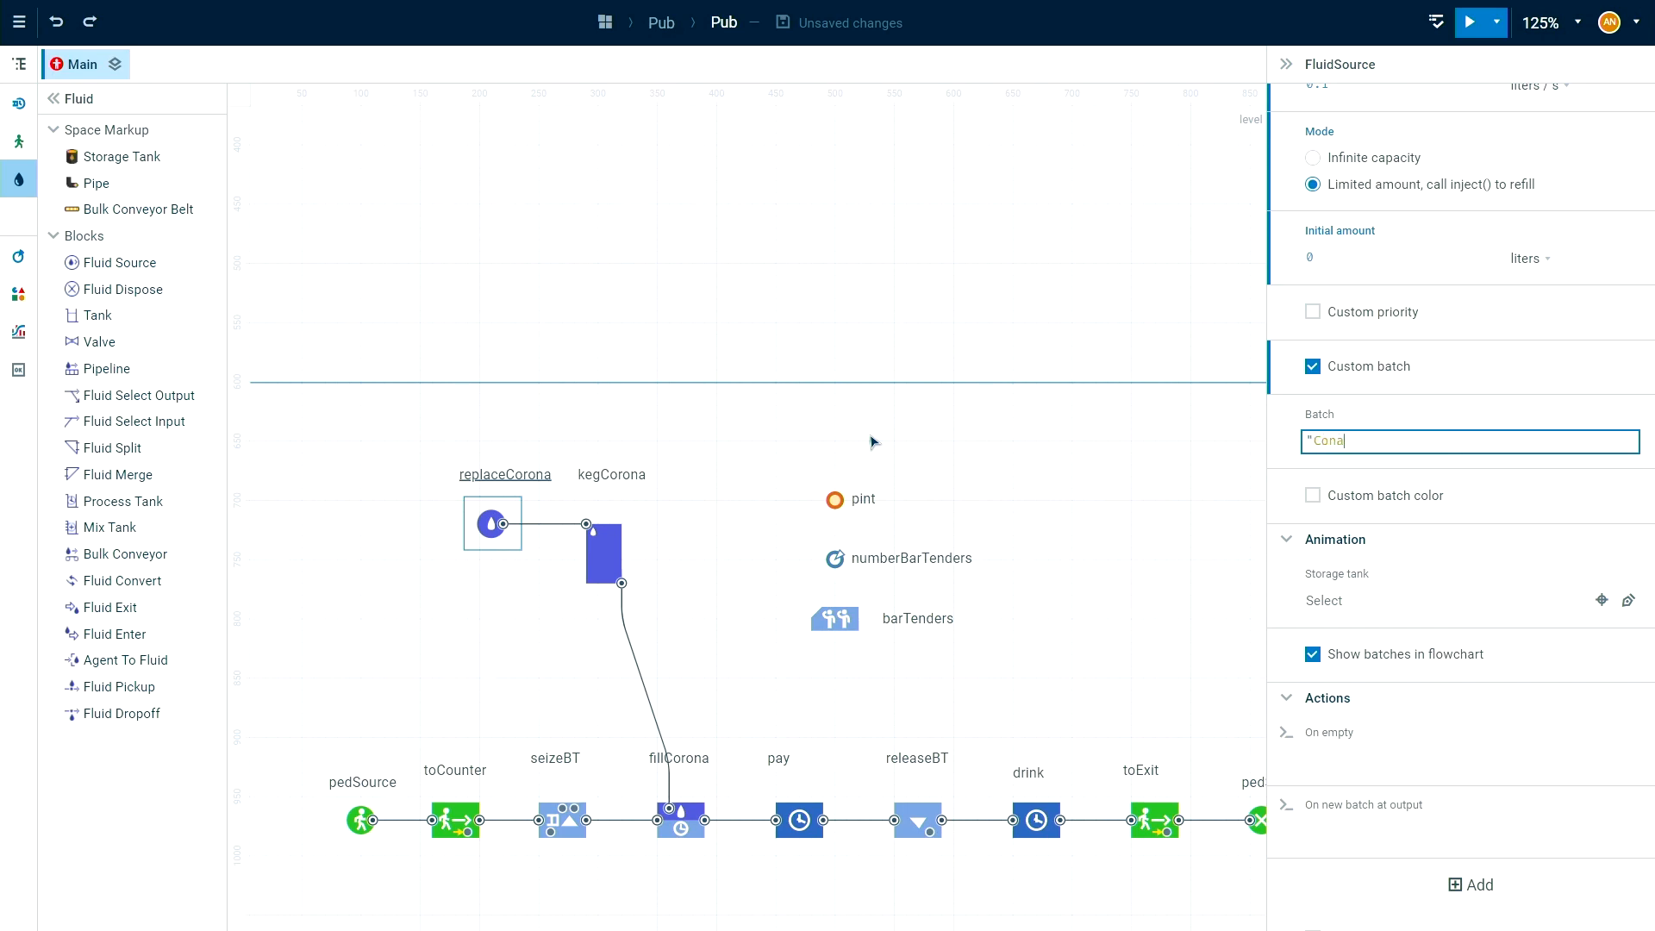
text(Corona")
Enable a custom batch color for replaceCorona and set it to light yellow, RGB 254, 244, 134.
click(1313, 496)
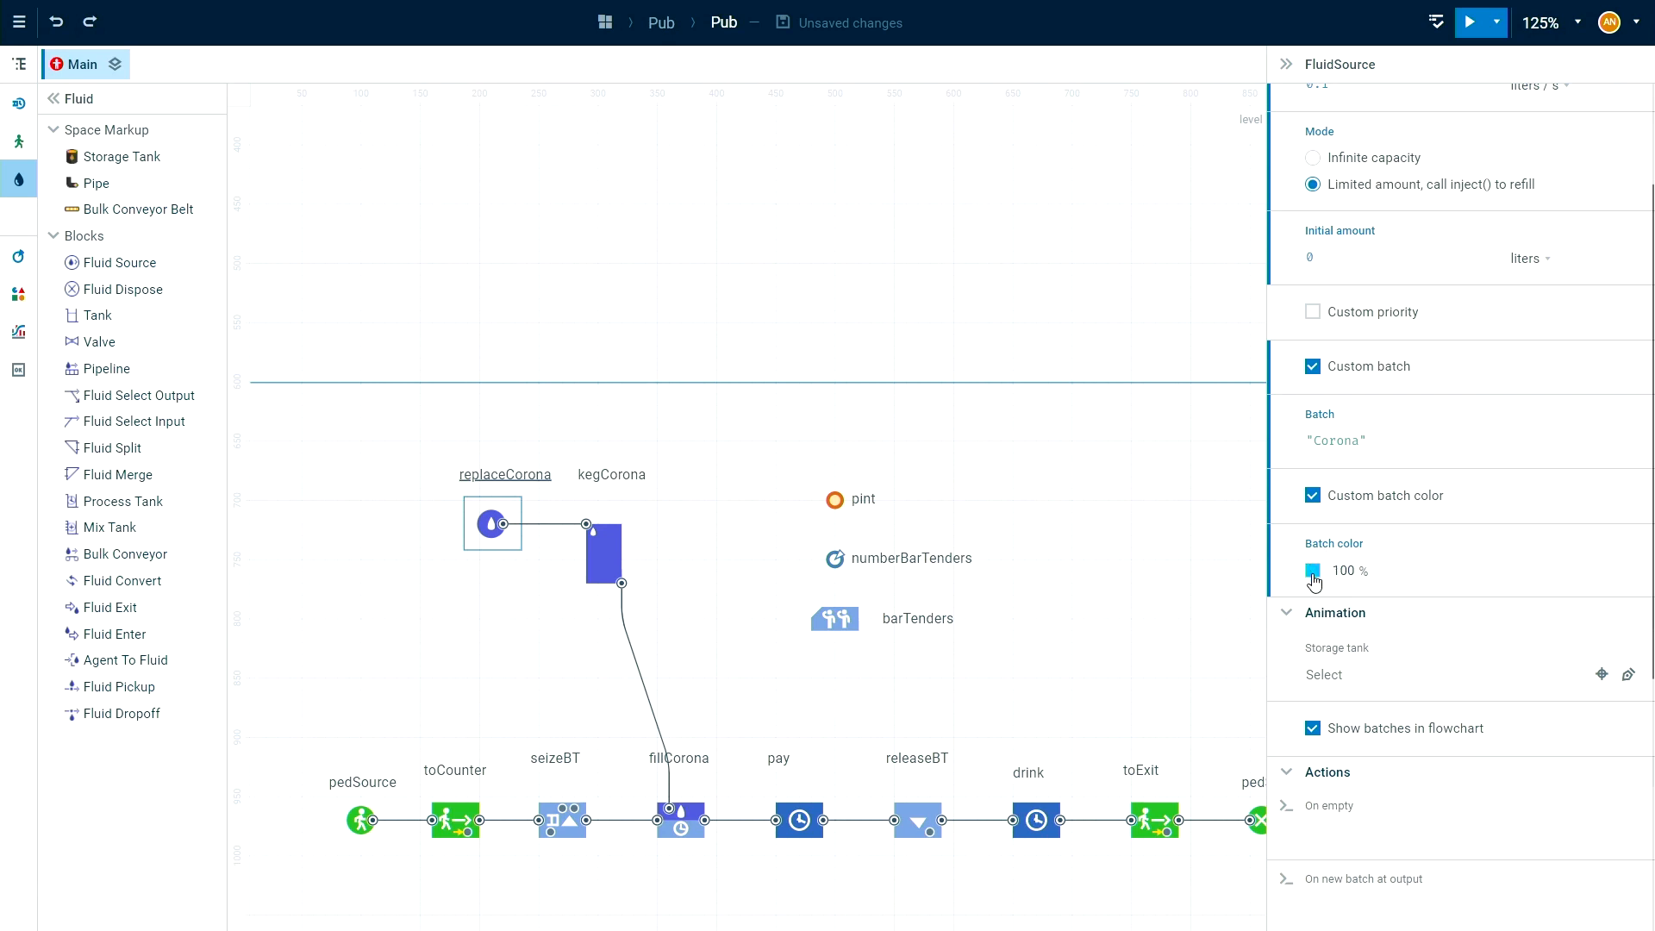
click(1314, 576)
click(1484, 717)
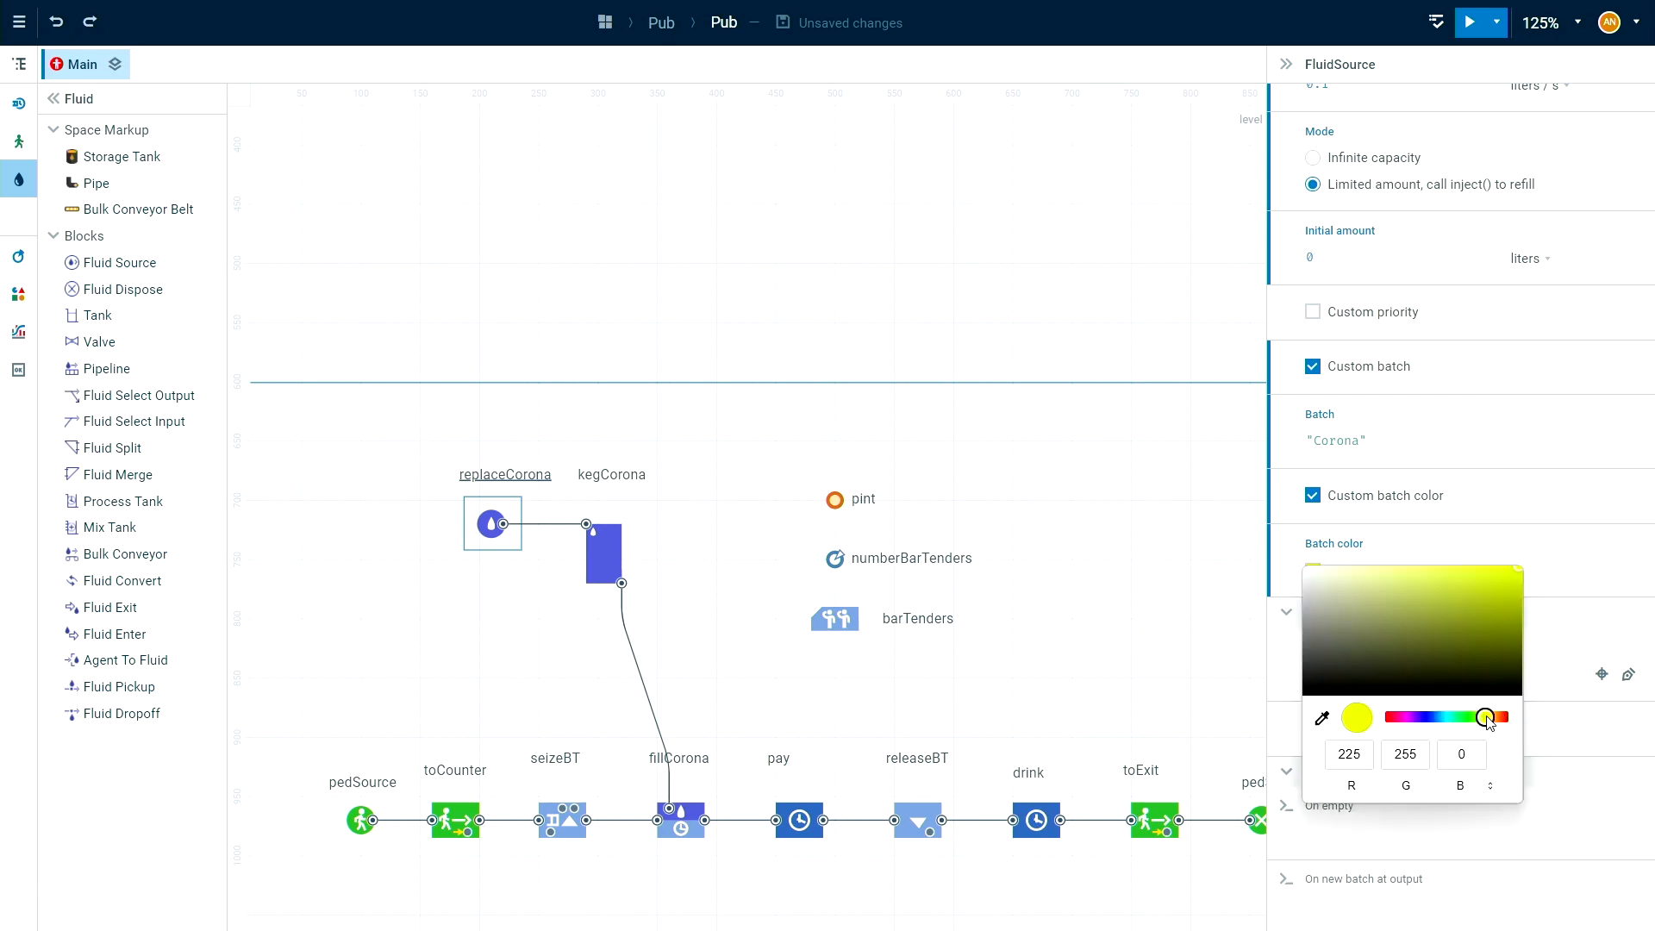
drag(1485, 717, 1490, 717)
drag(1464, 578, 1407, 530)
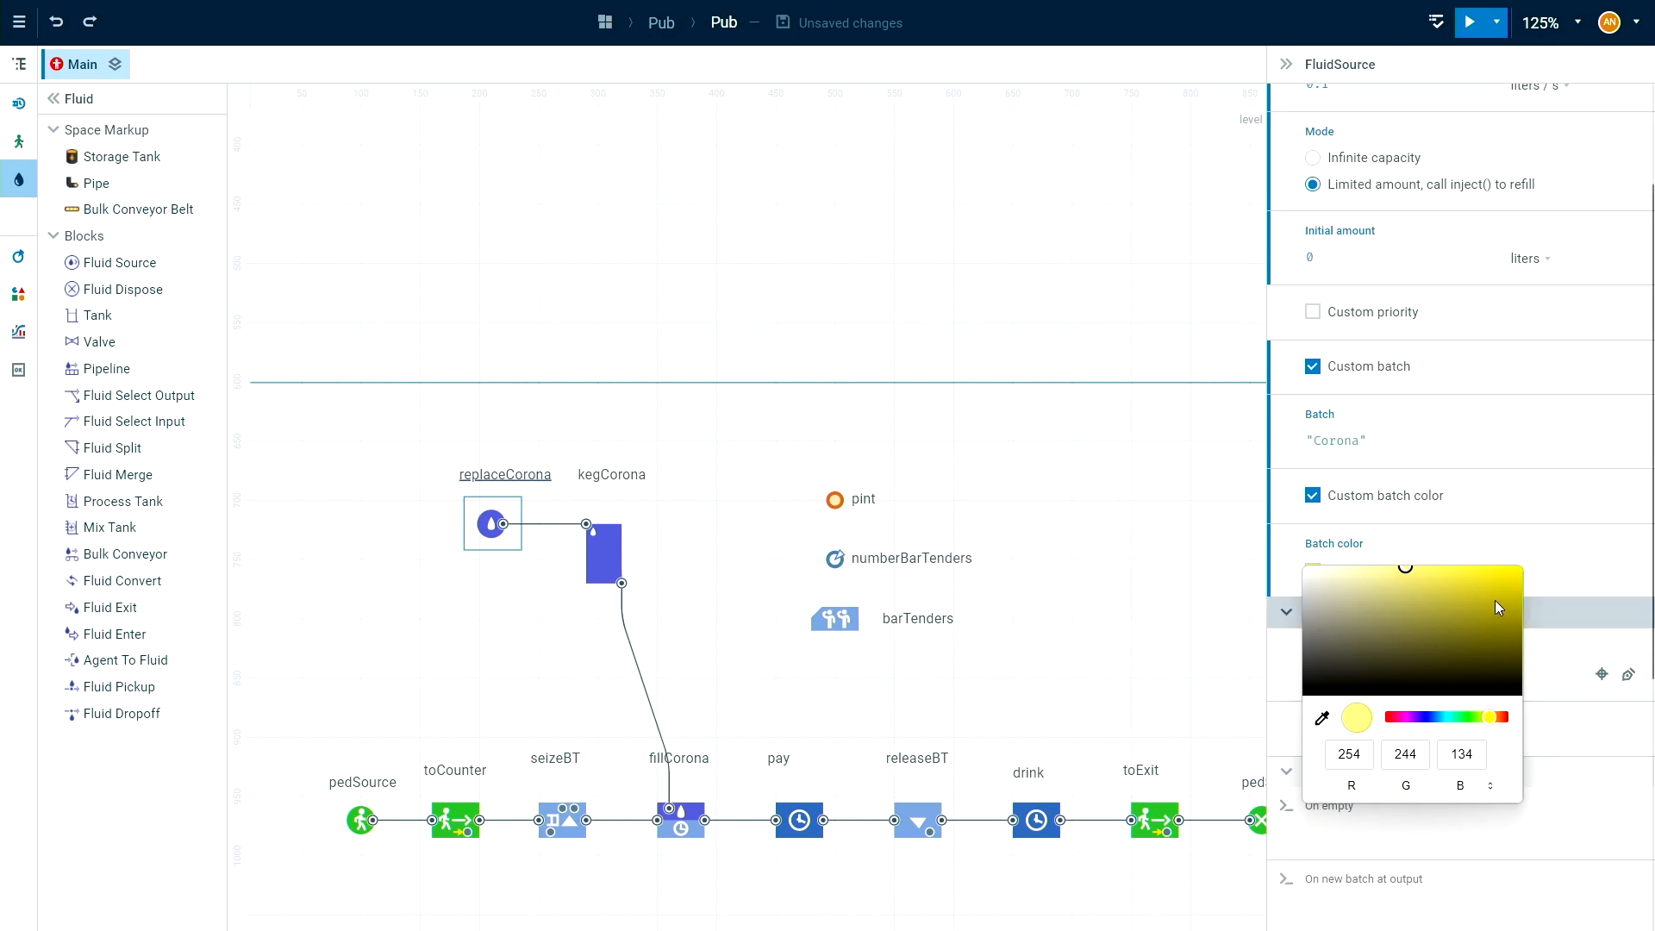
click(1632, 580)
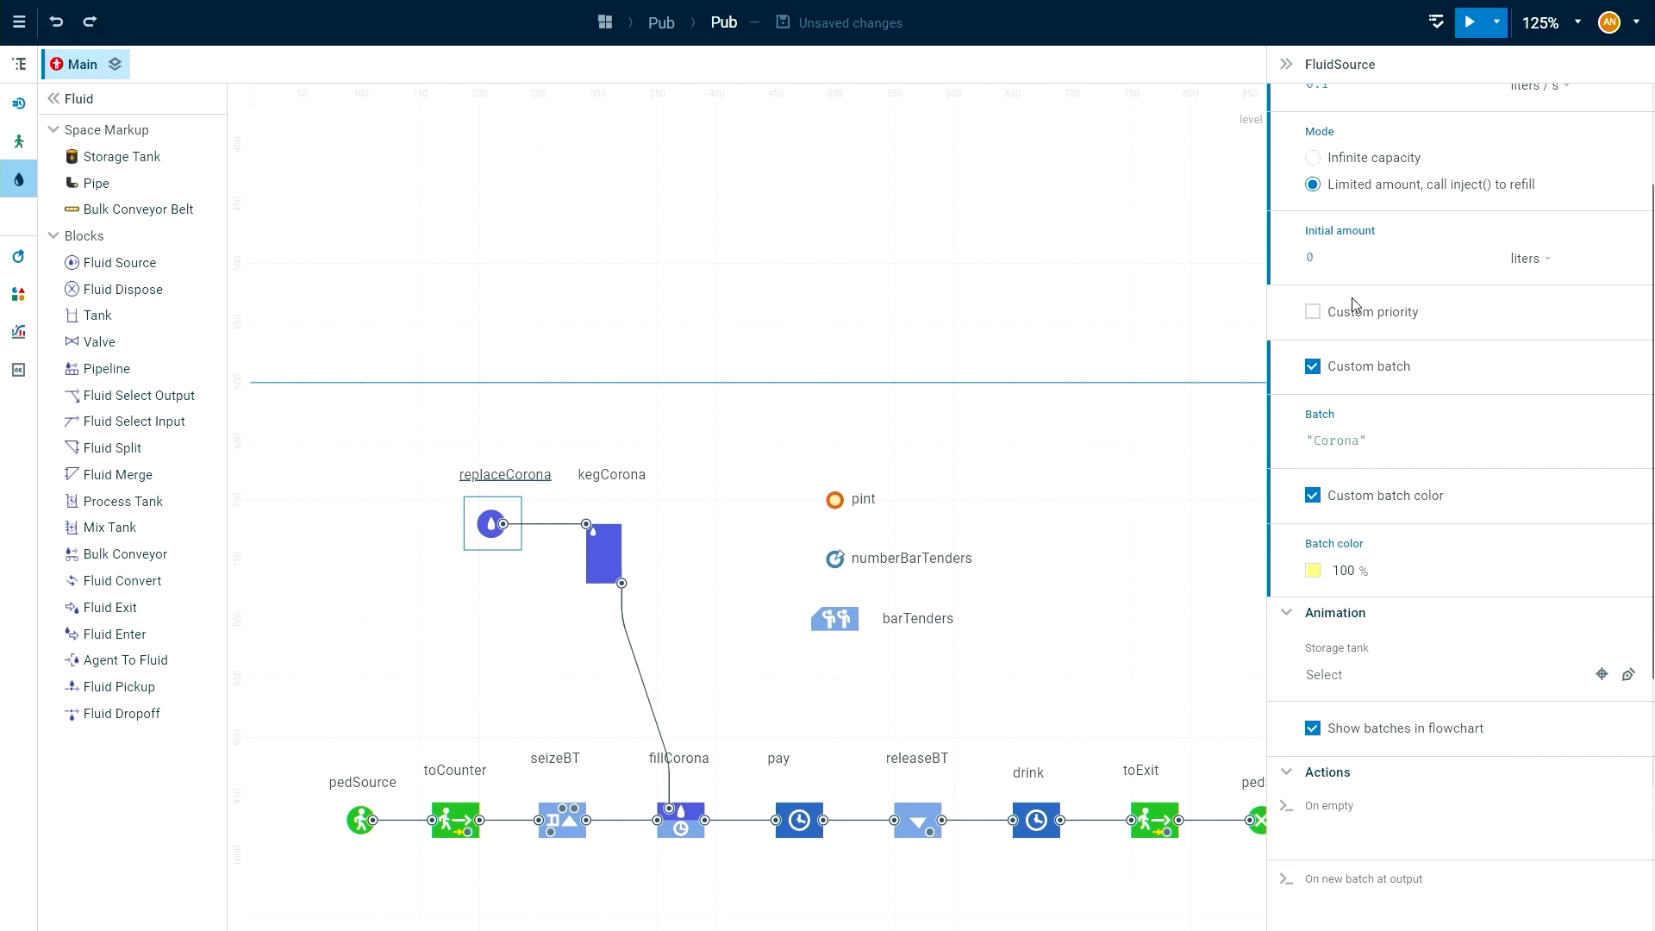
Add an On empty action to the kegCorona tank.
scroll(1418, 350, up, 2)
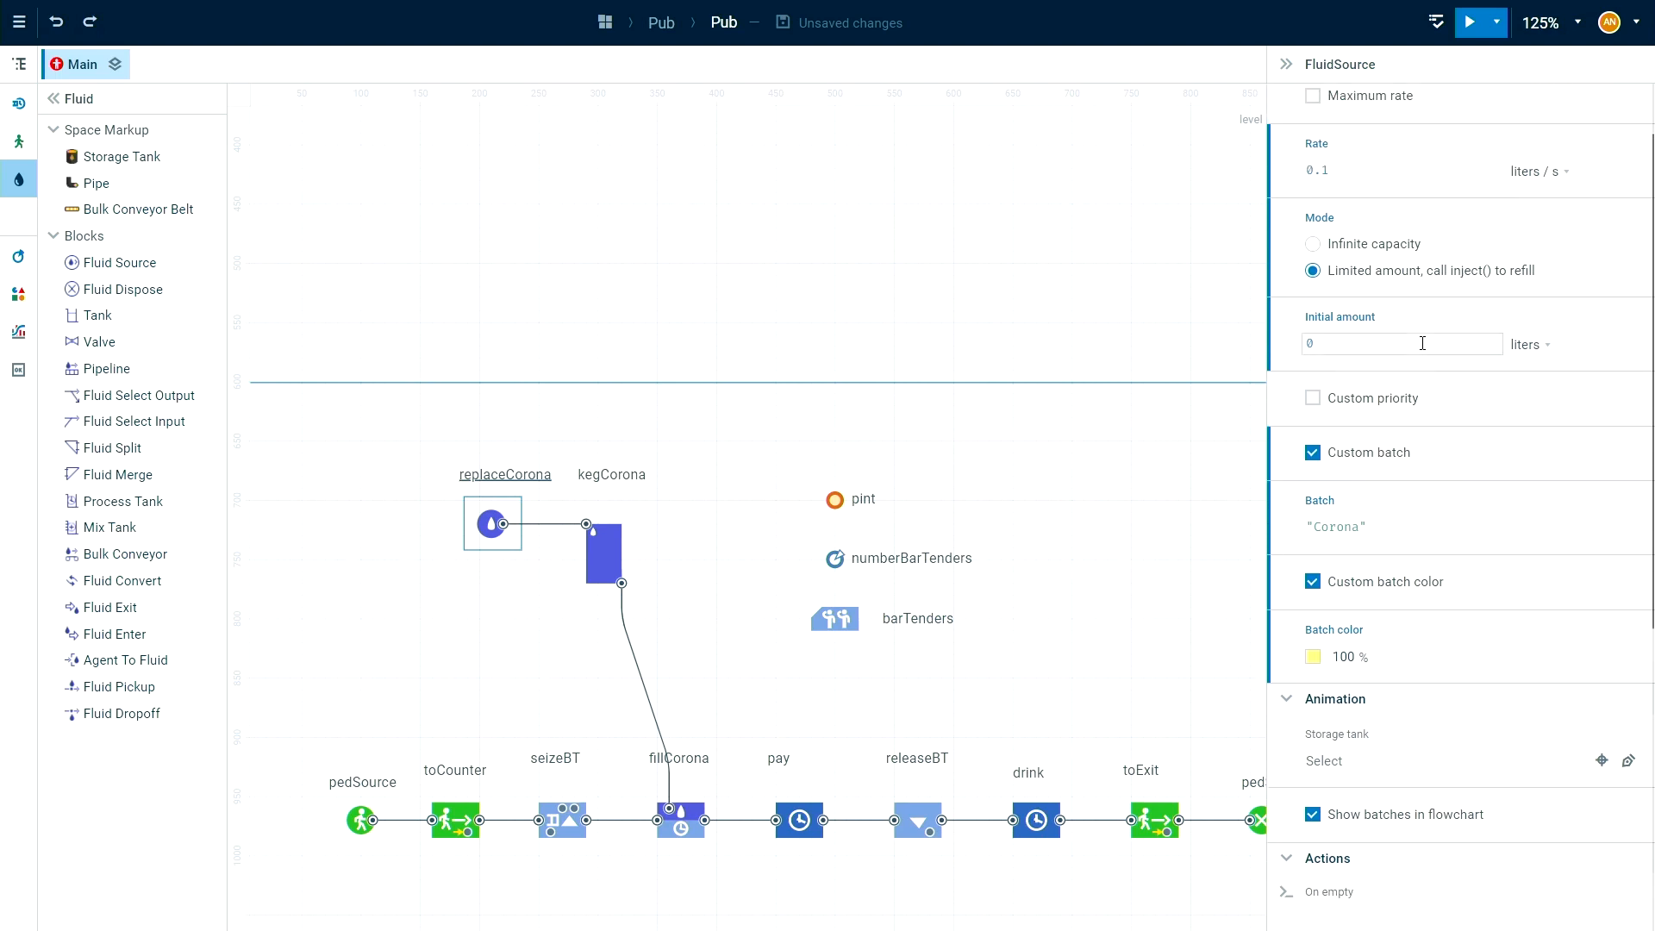
click(614, 561)
scroll(1466, 517, down, 4)
click(1468, 651)
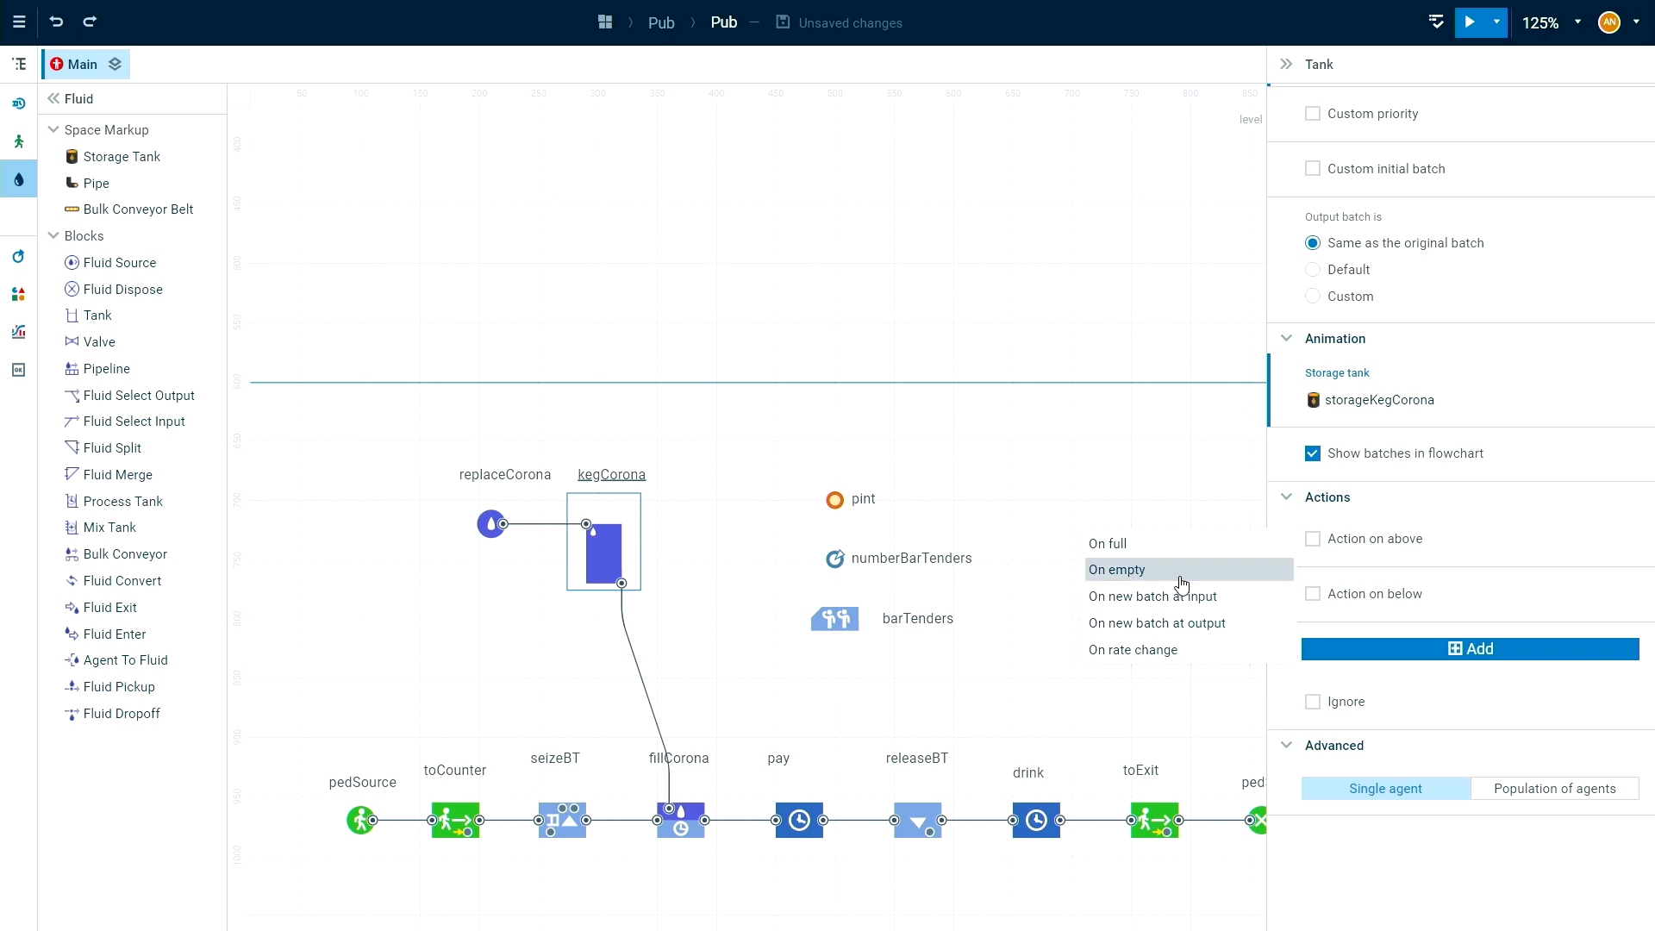
click(1144, 578)
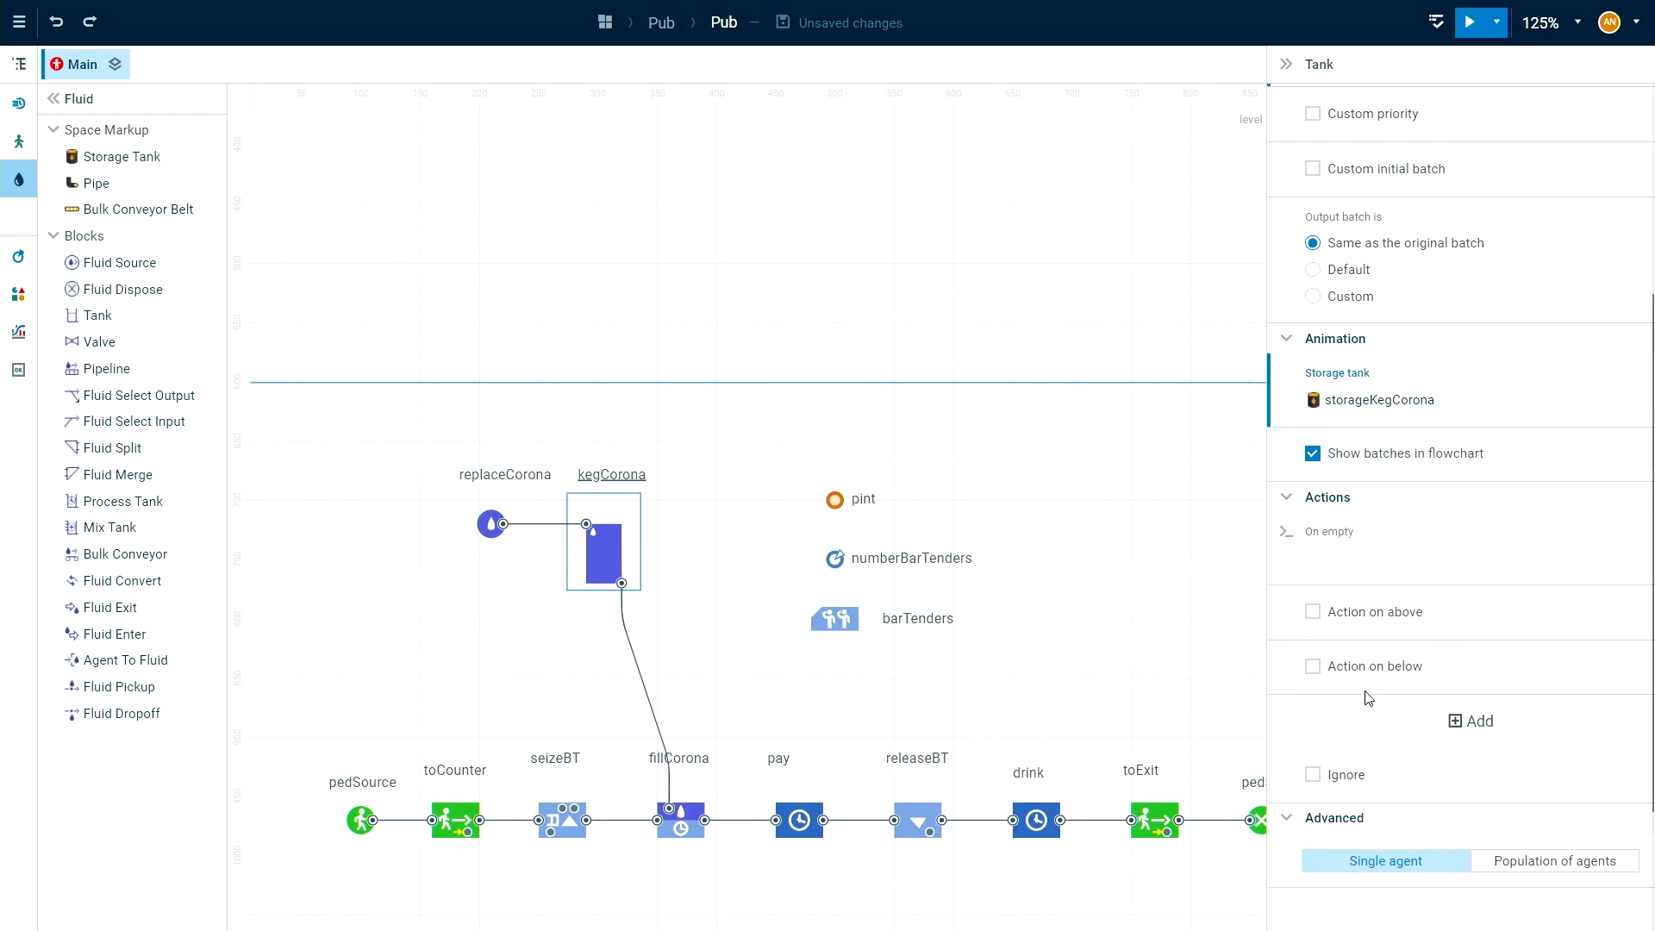
Enter replaceCorona.inject(20, LITER) as the code of kegCorona's On empty action.
click(1391, 559)
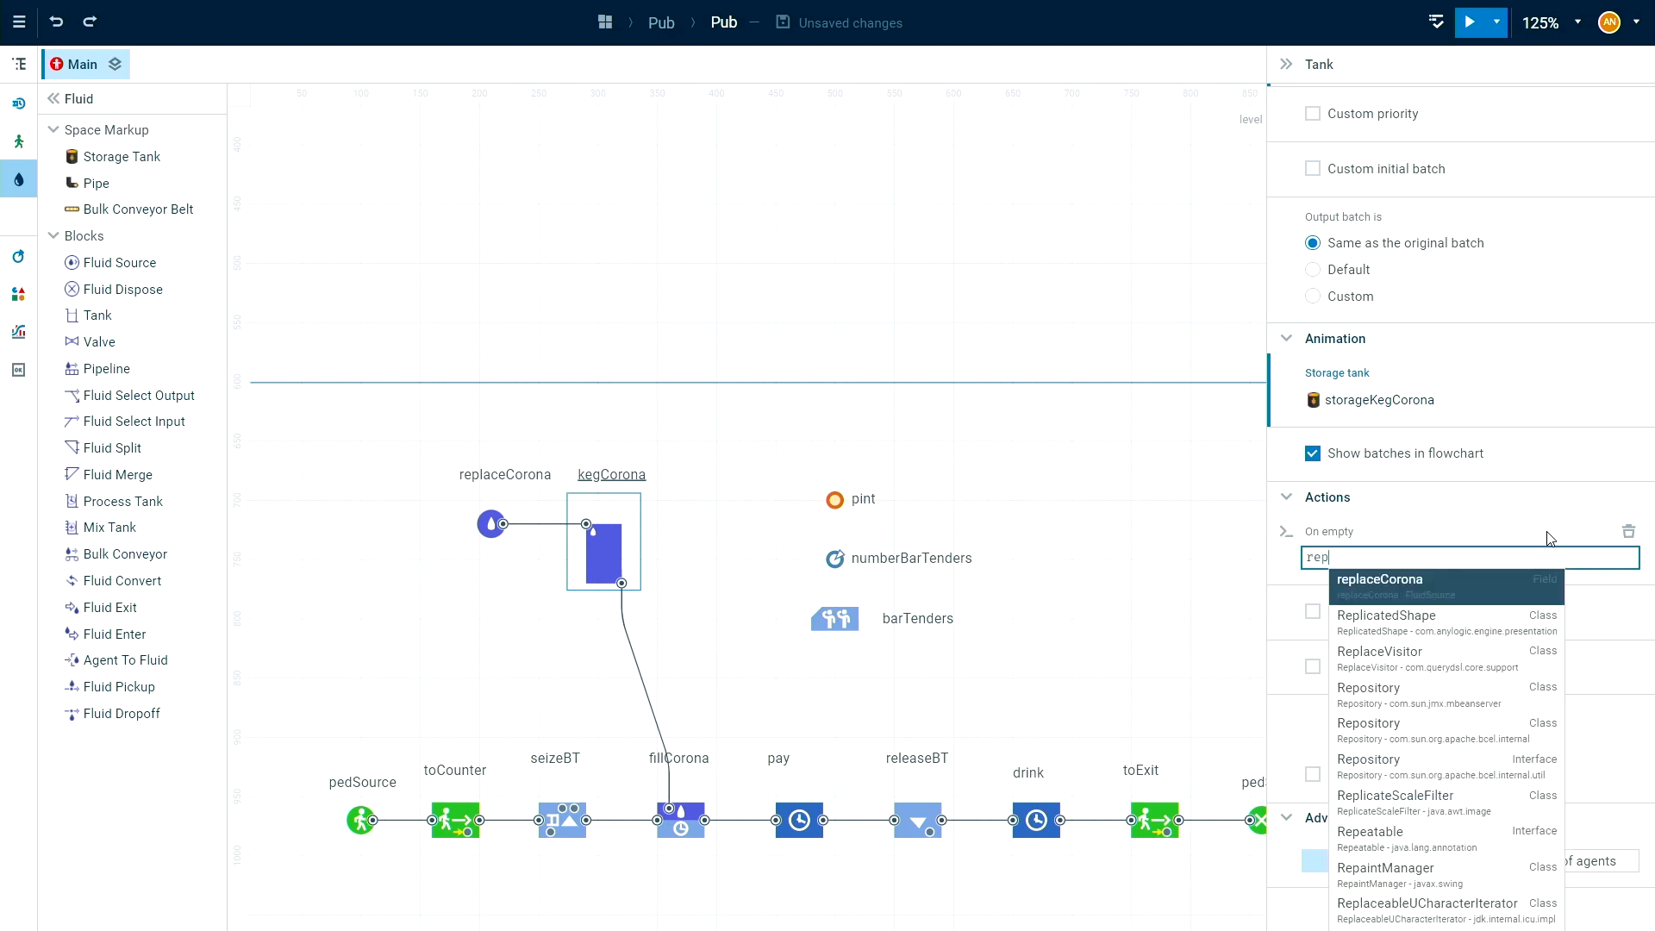
click(1418, 584)
text(.inj)
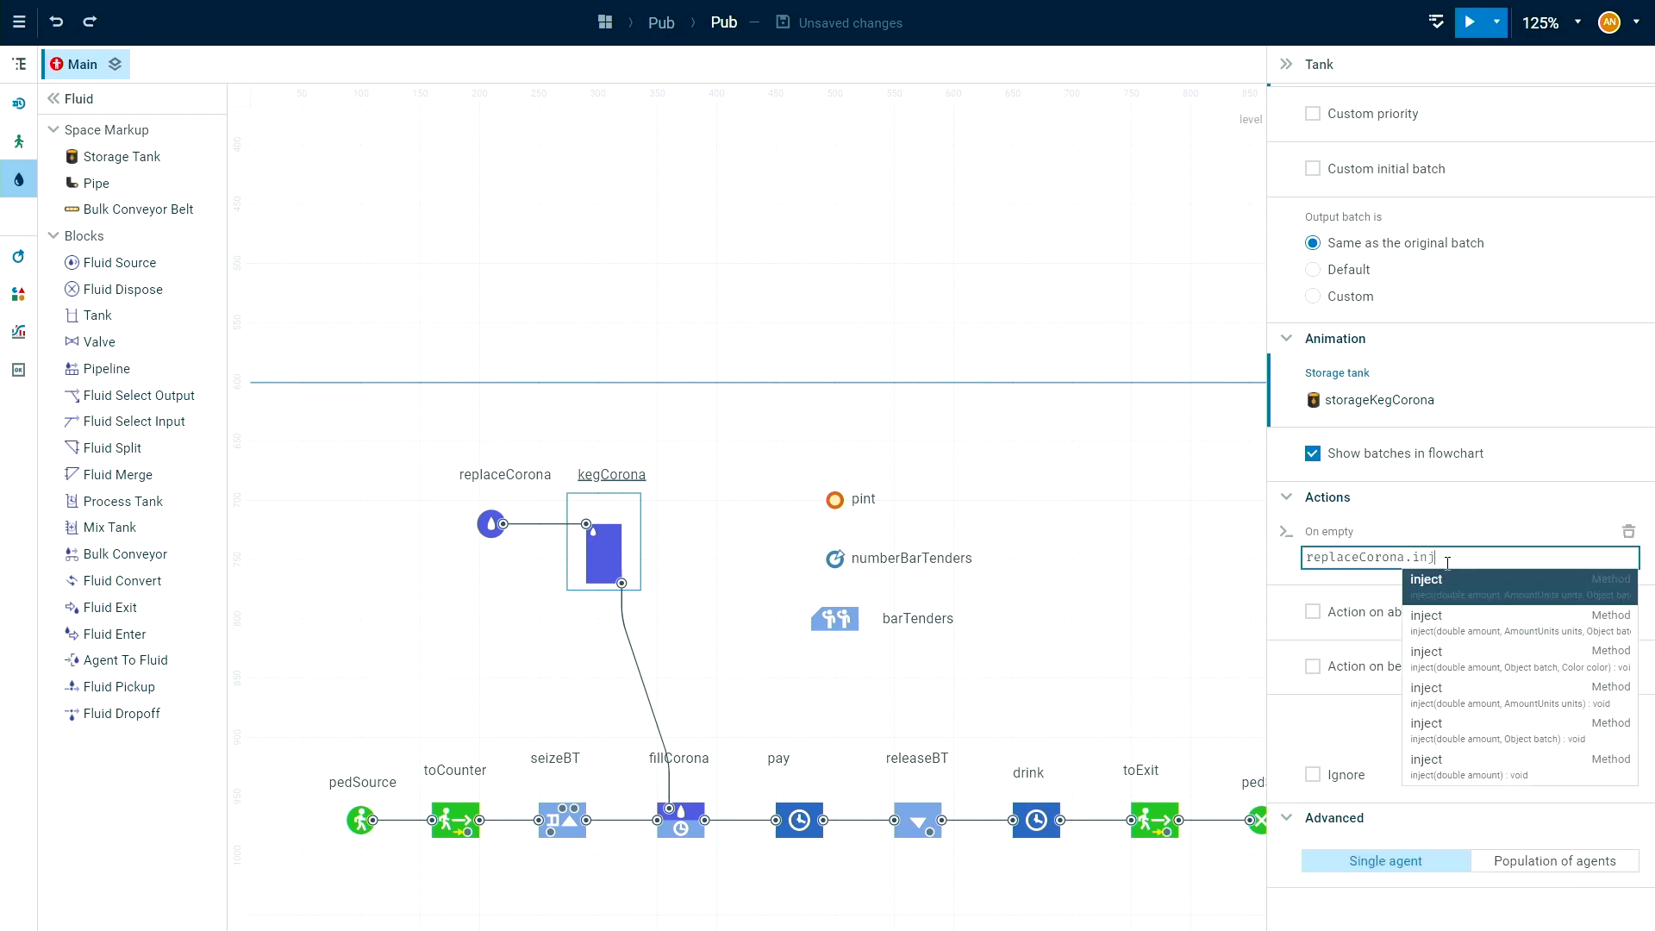
key(Return)
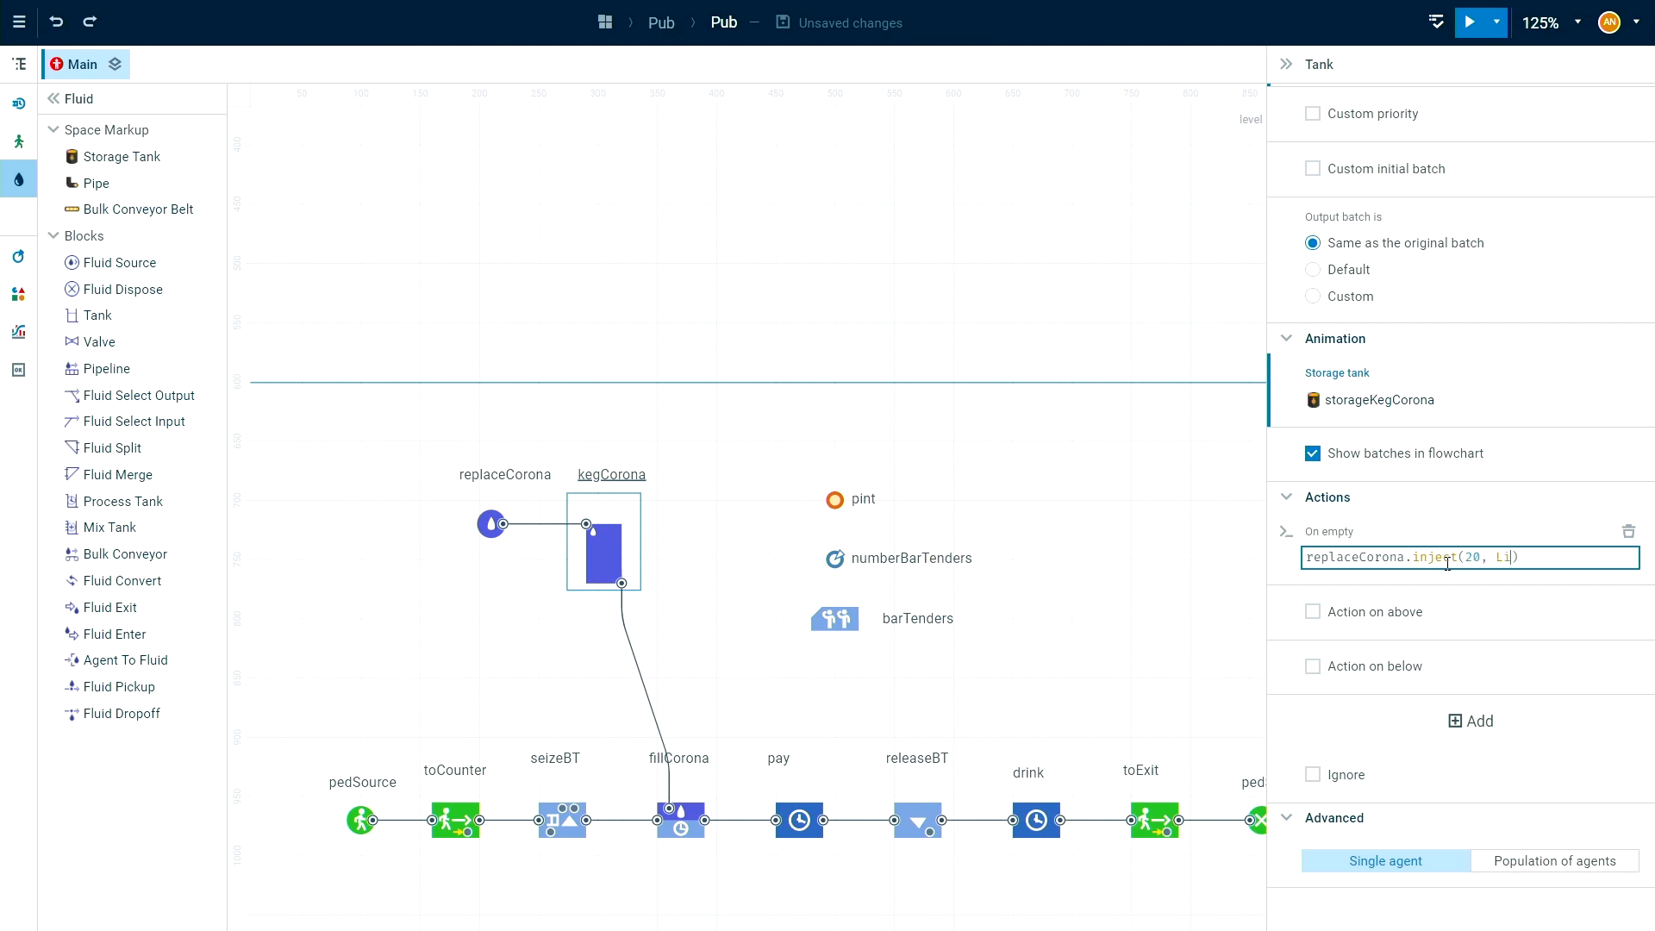
text(20, LI)
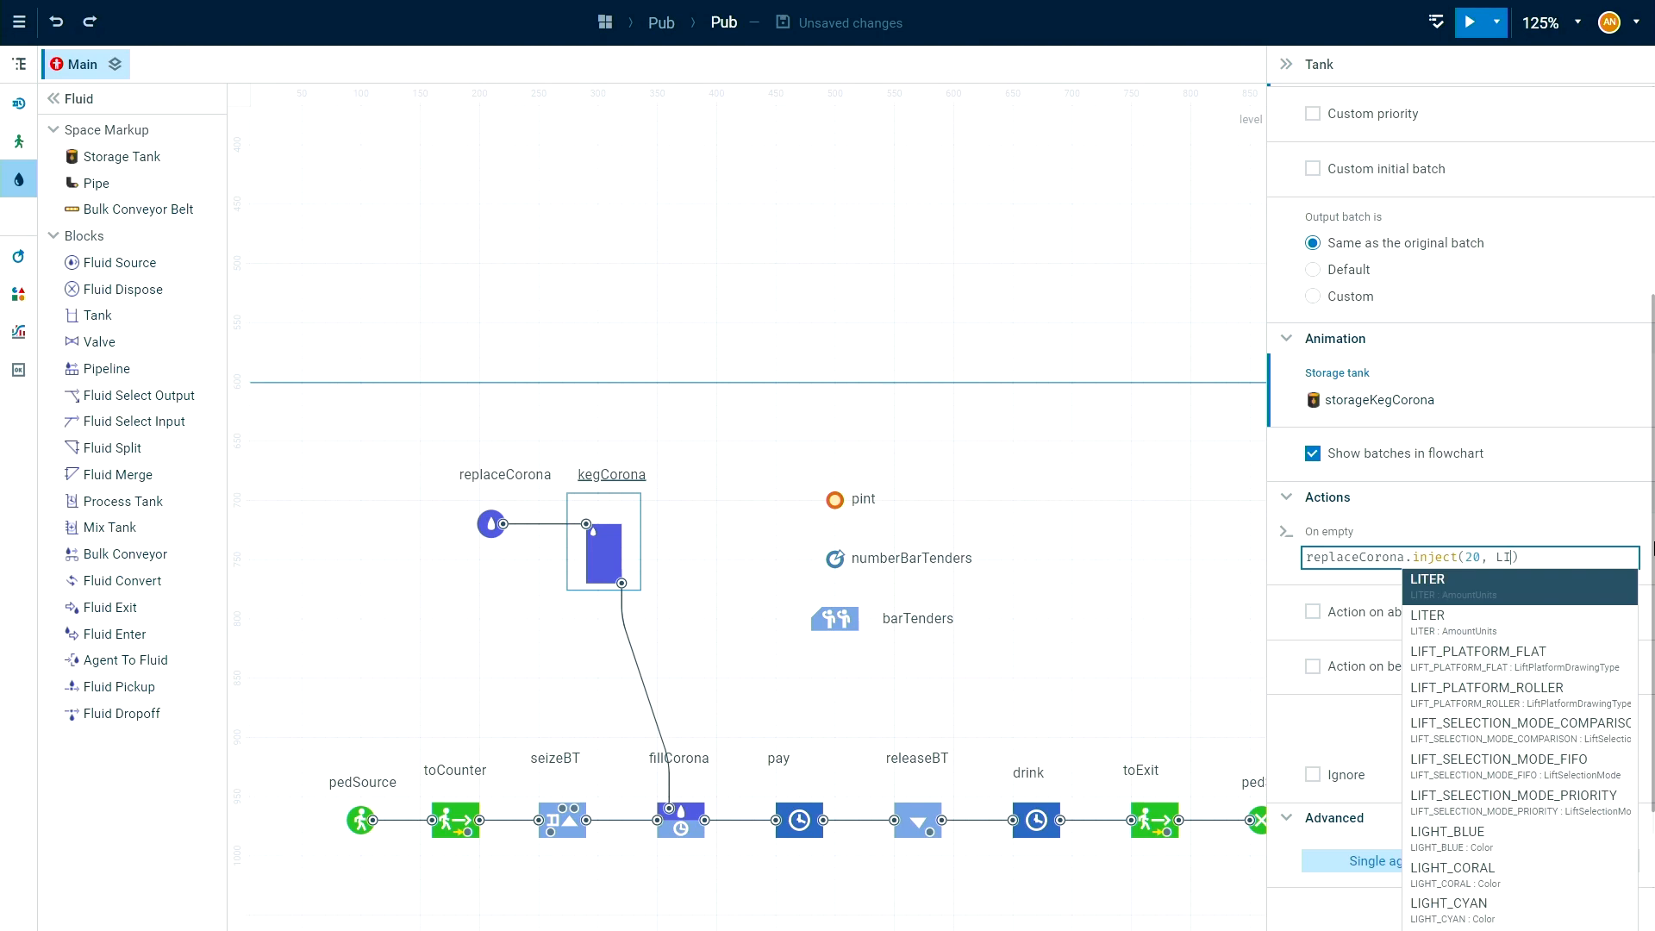
click(1573, 587)
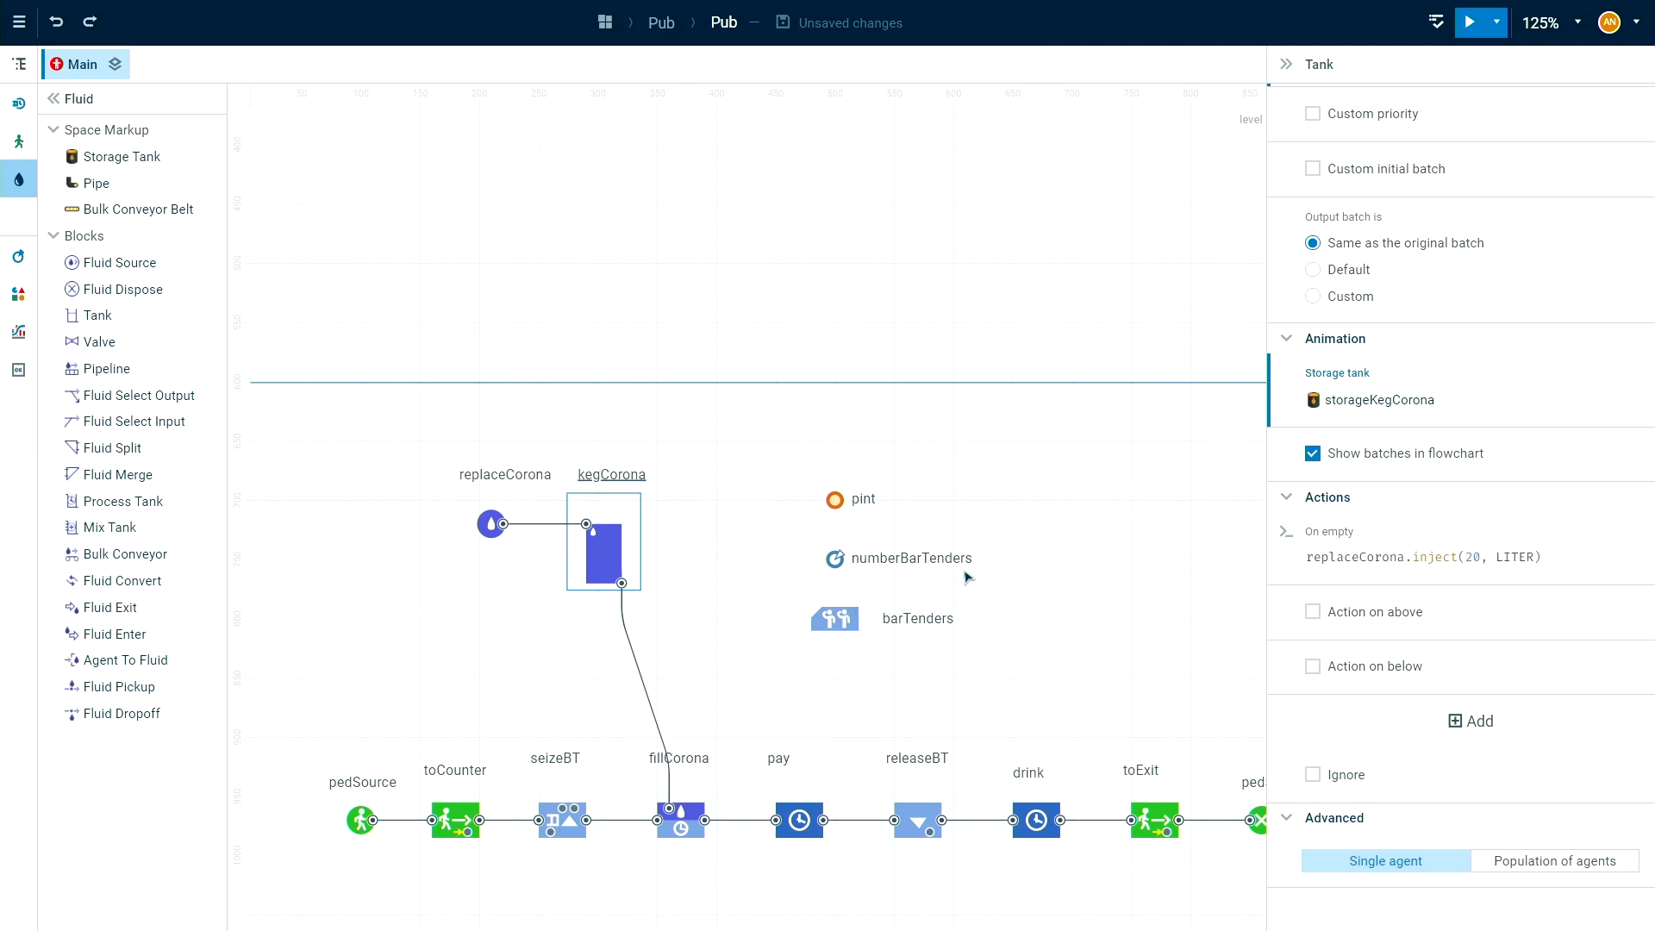
click(1063, 509)
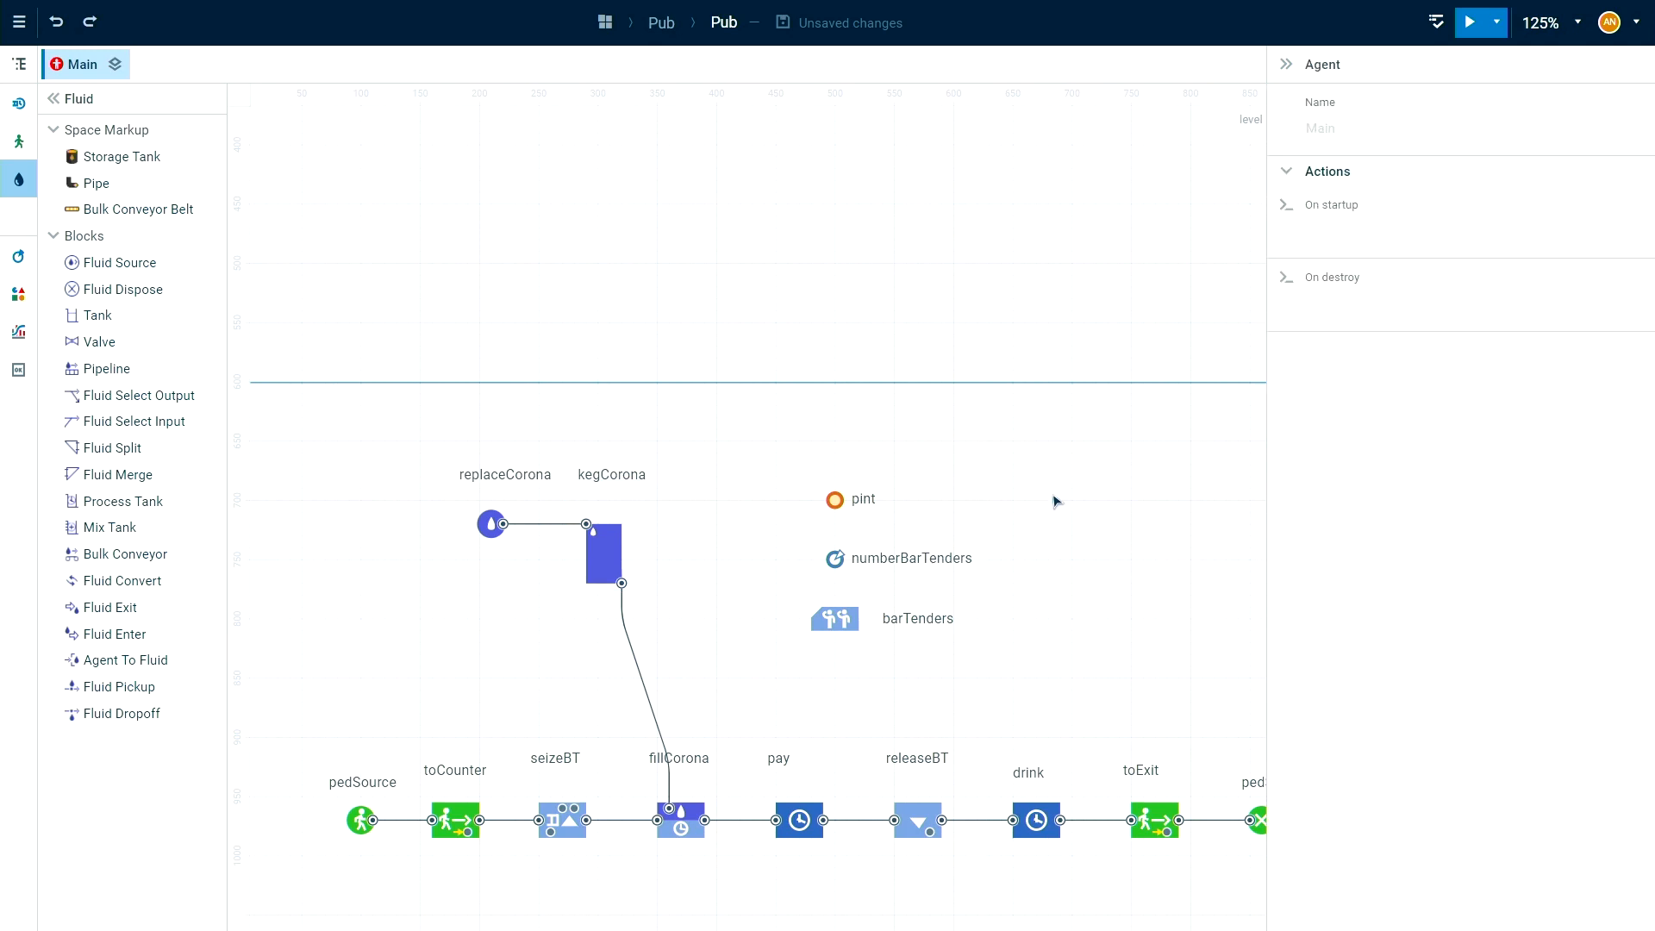
Run the model and show the simulation in full screen without the developer panel.
scroll(1074, 517, down, 3)
click(1471, 24)
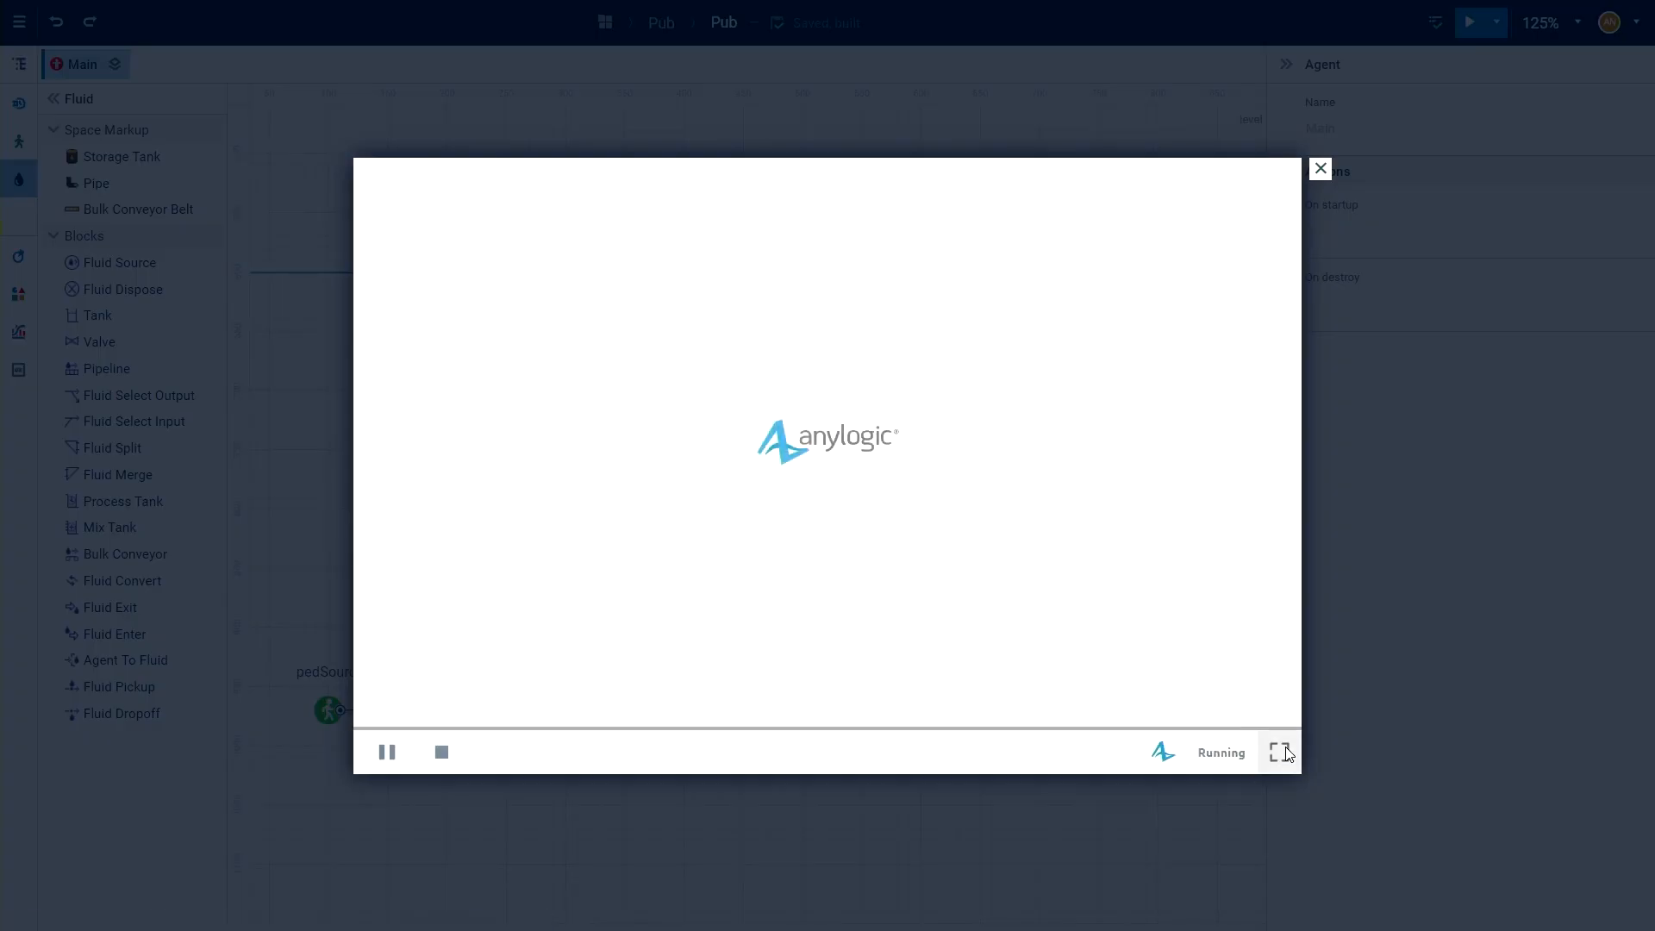
click(1272, 754)
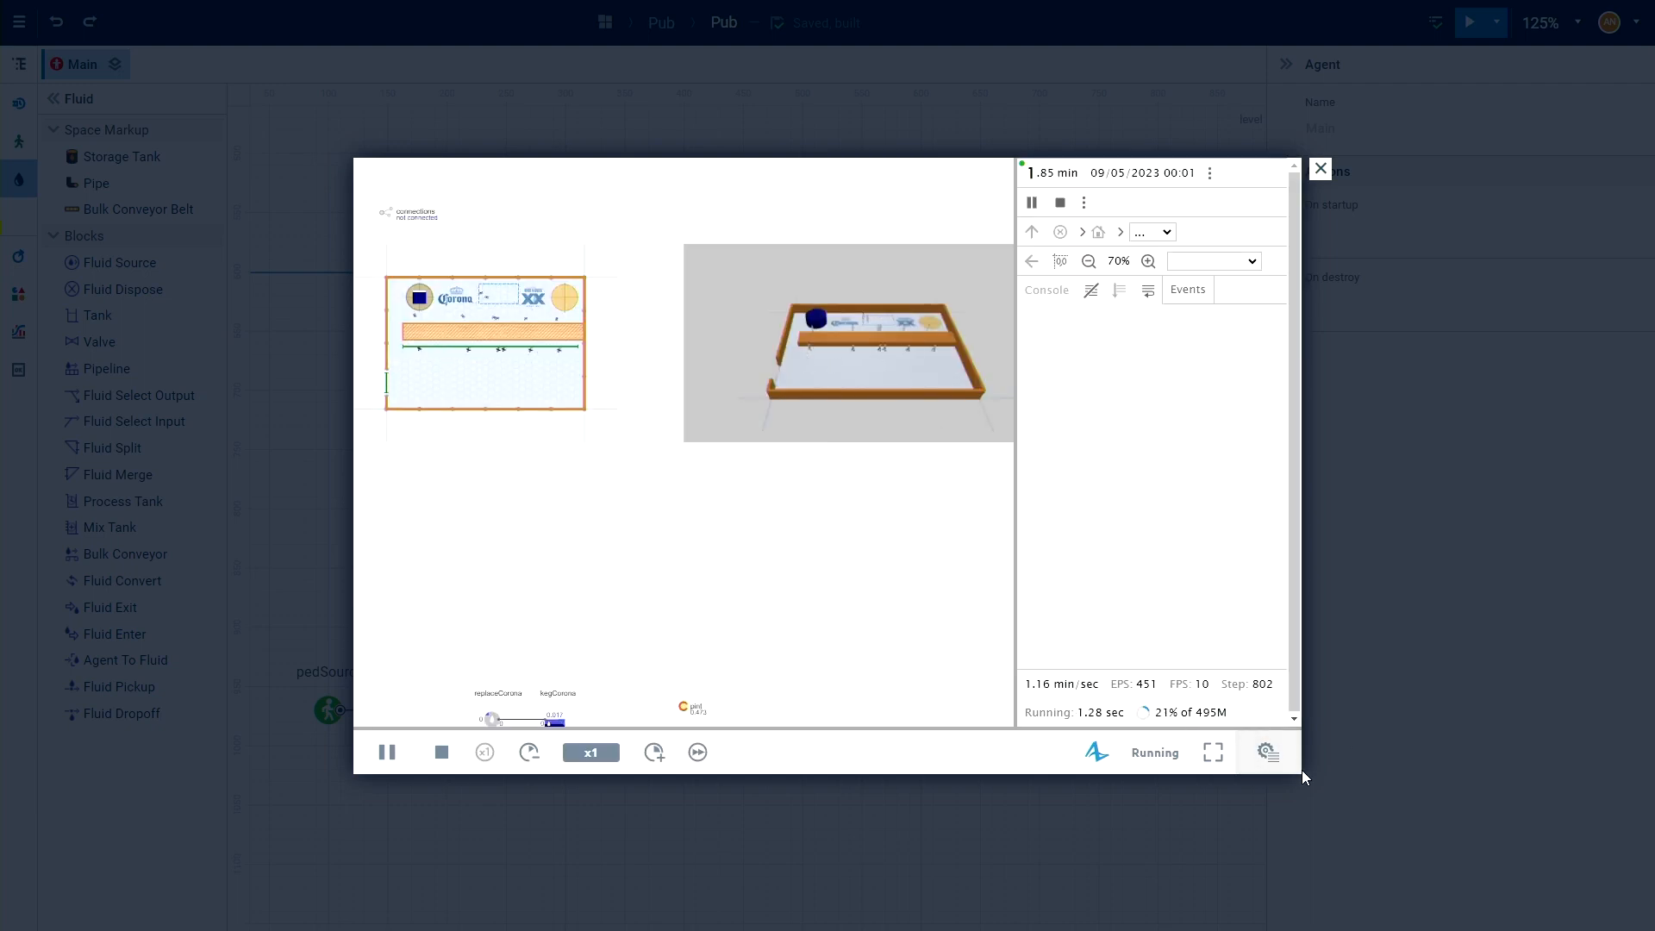
click(1269, 753)
click(1213, 752)
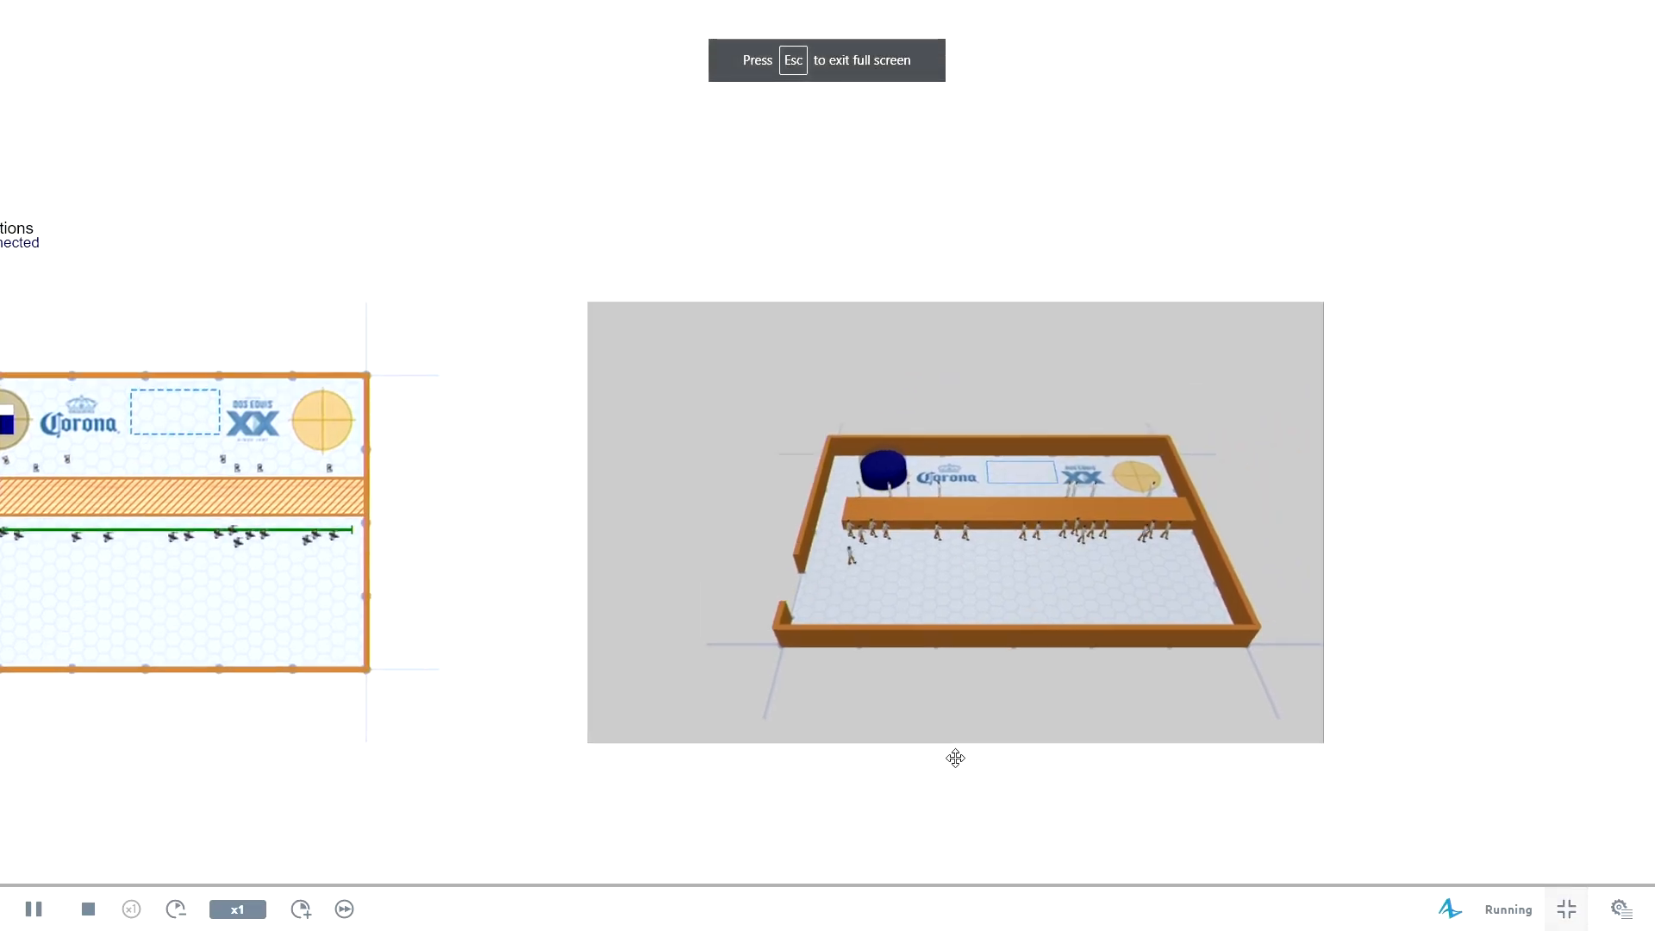
Examine the fluid level and color of the Corona keg behind the counter in the 3D view.
scroll(980, 499, up, 10)
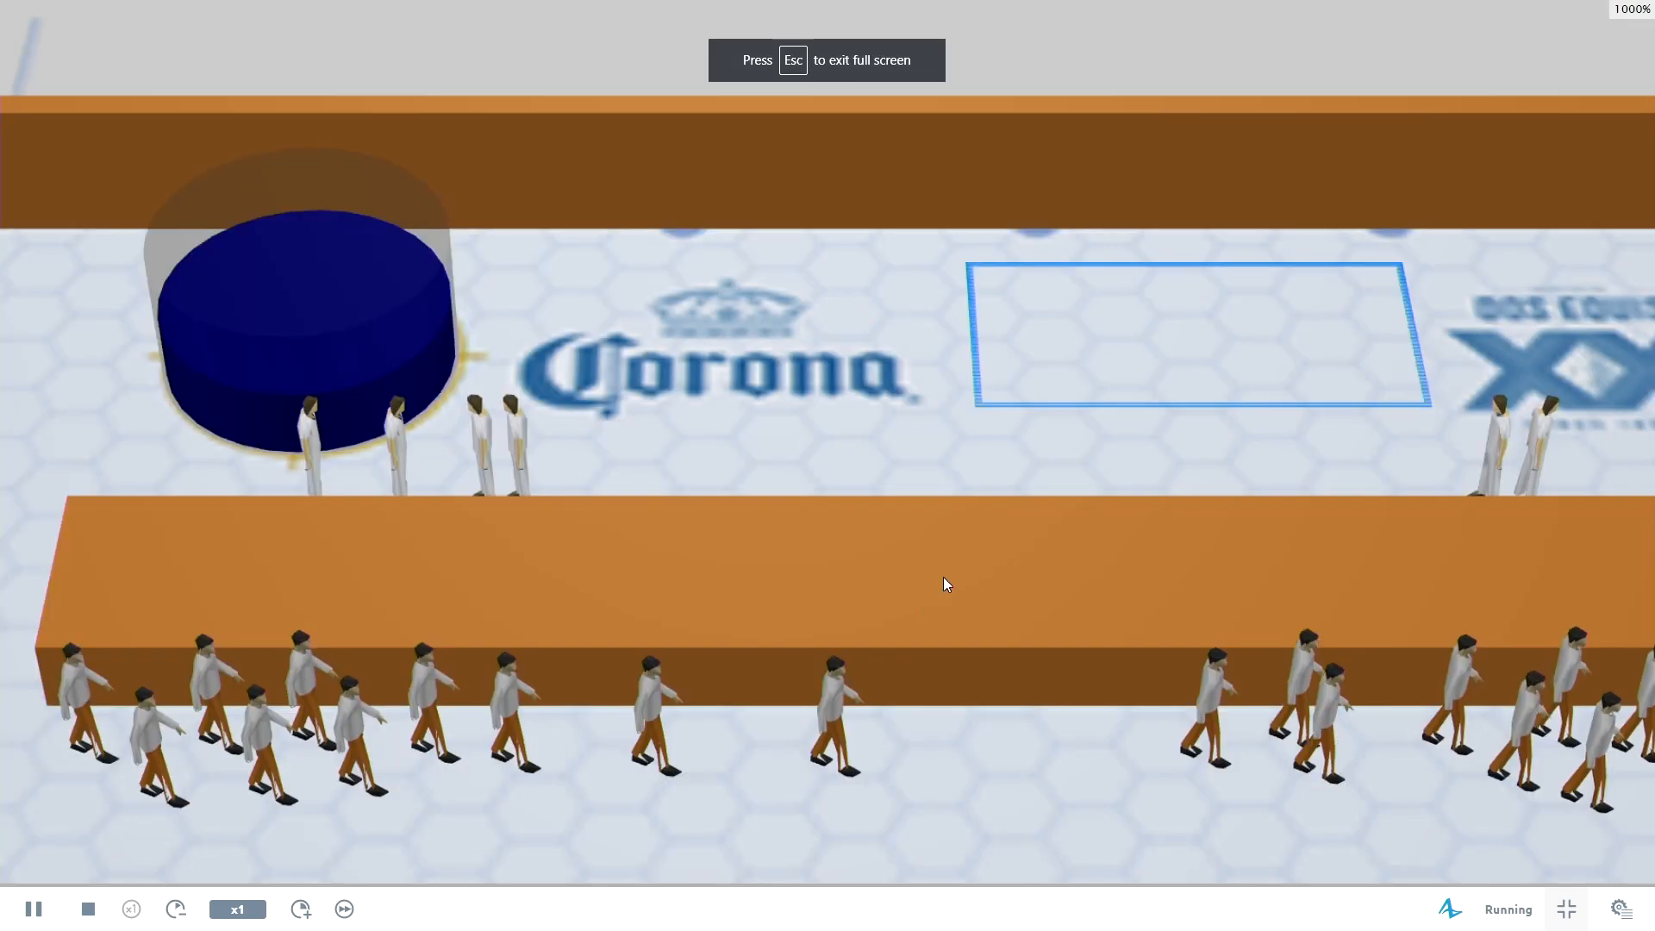
scroll(944, 588, down, 7)
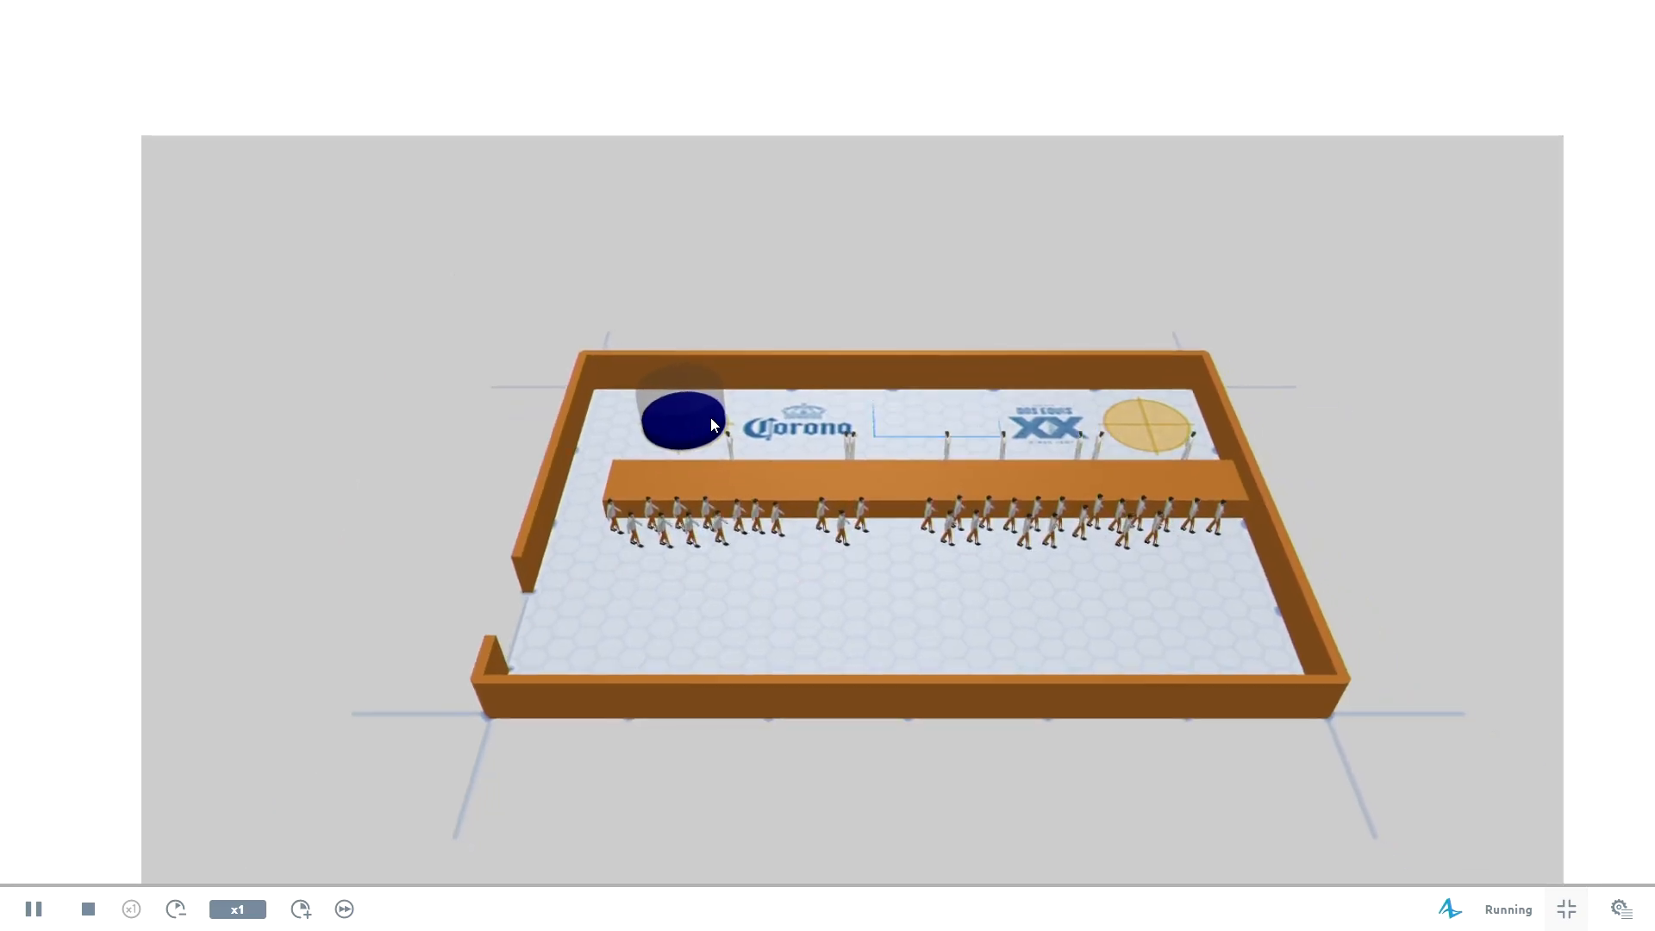
alt+drag(688, 483, 560, 483)
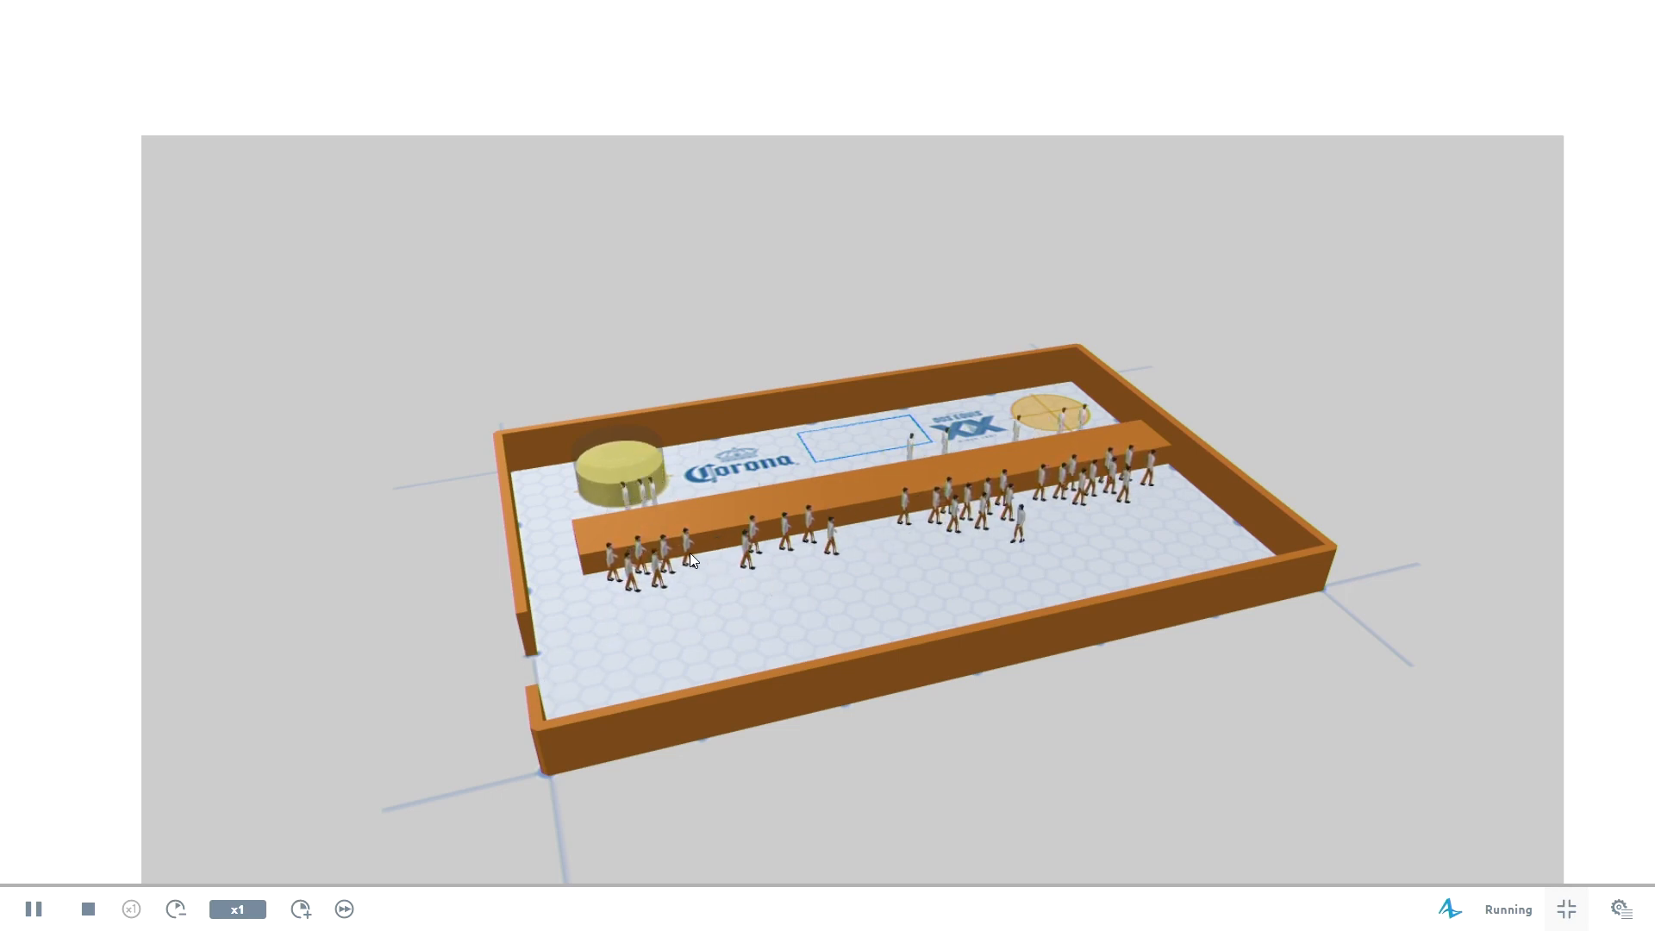
drag(690, 553, 772, 566)
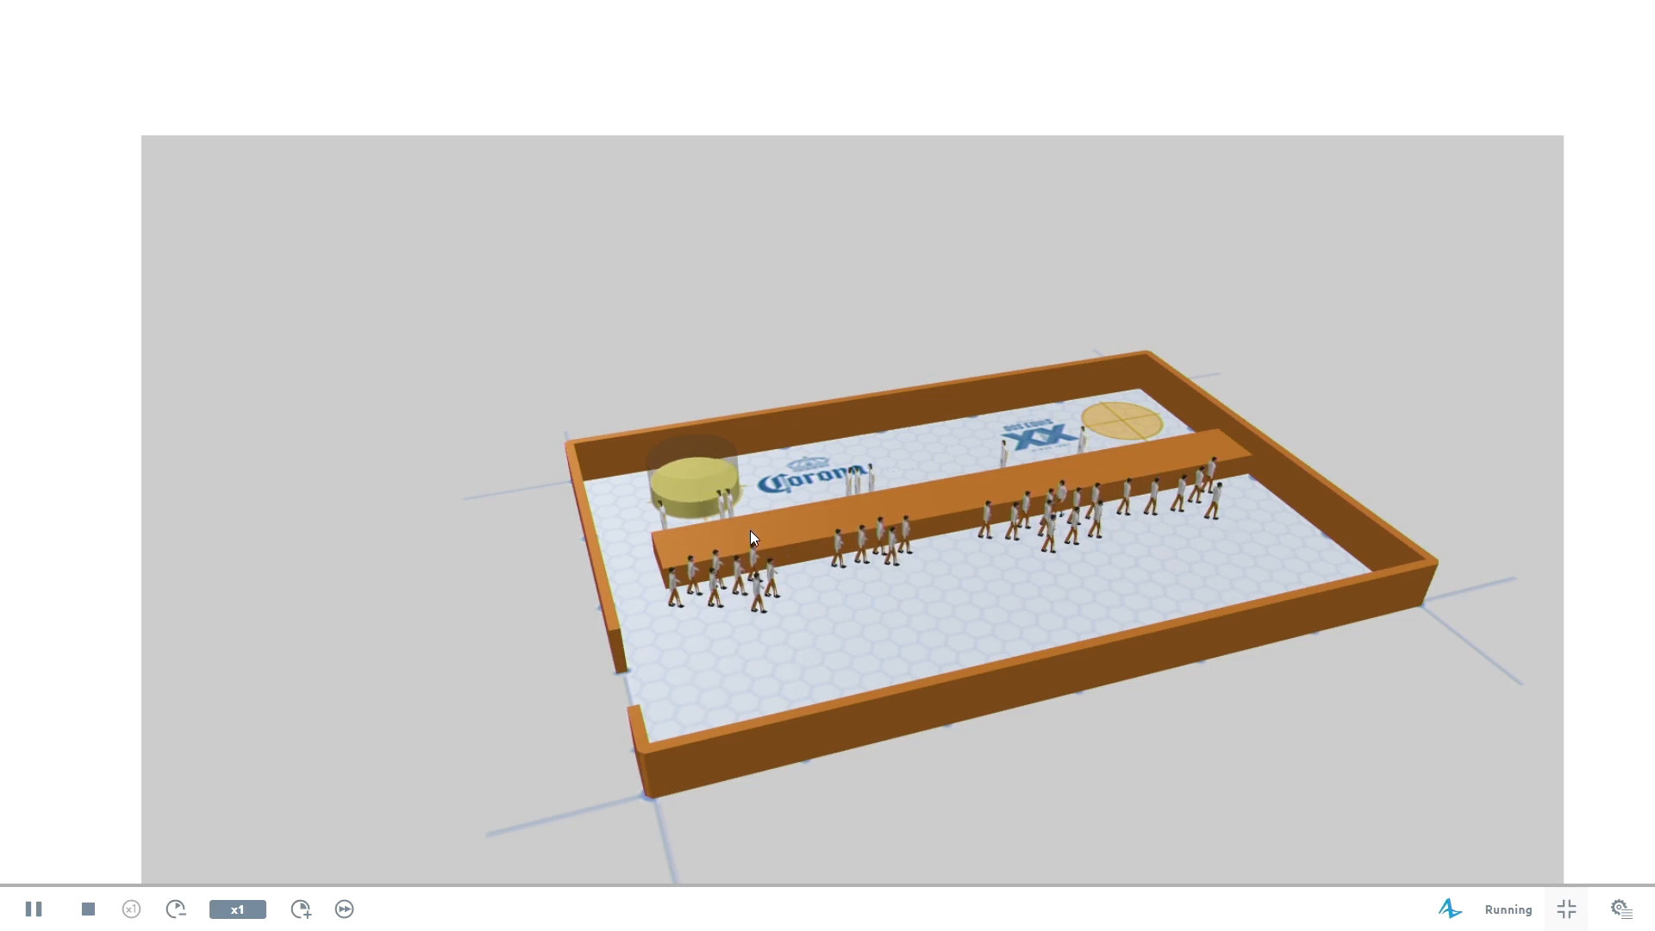
scroll(748, 488, down, 1)
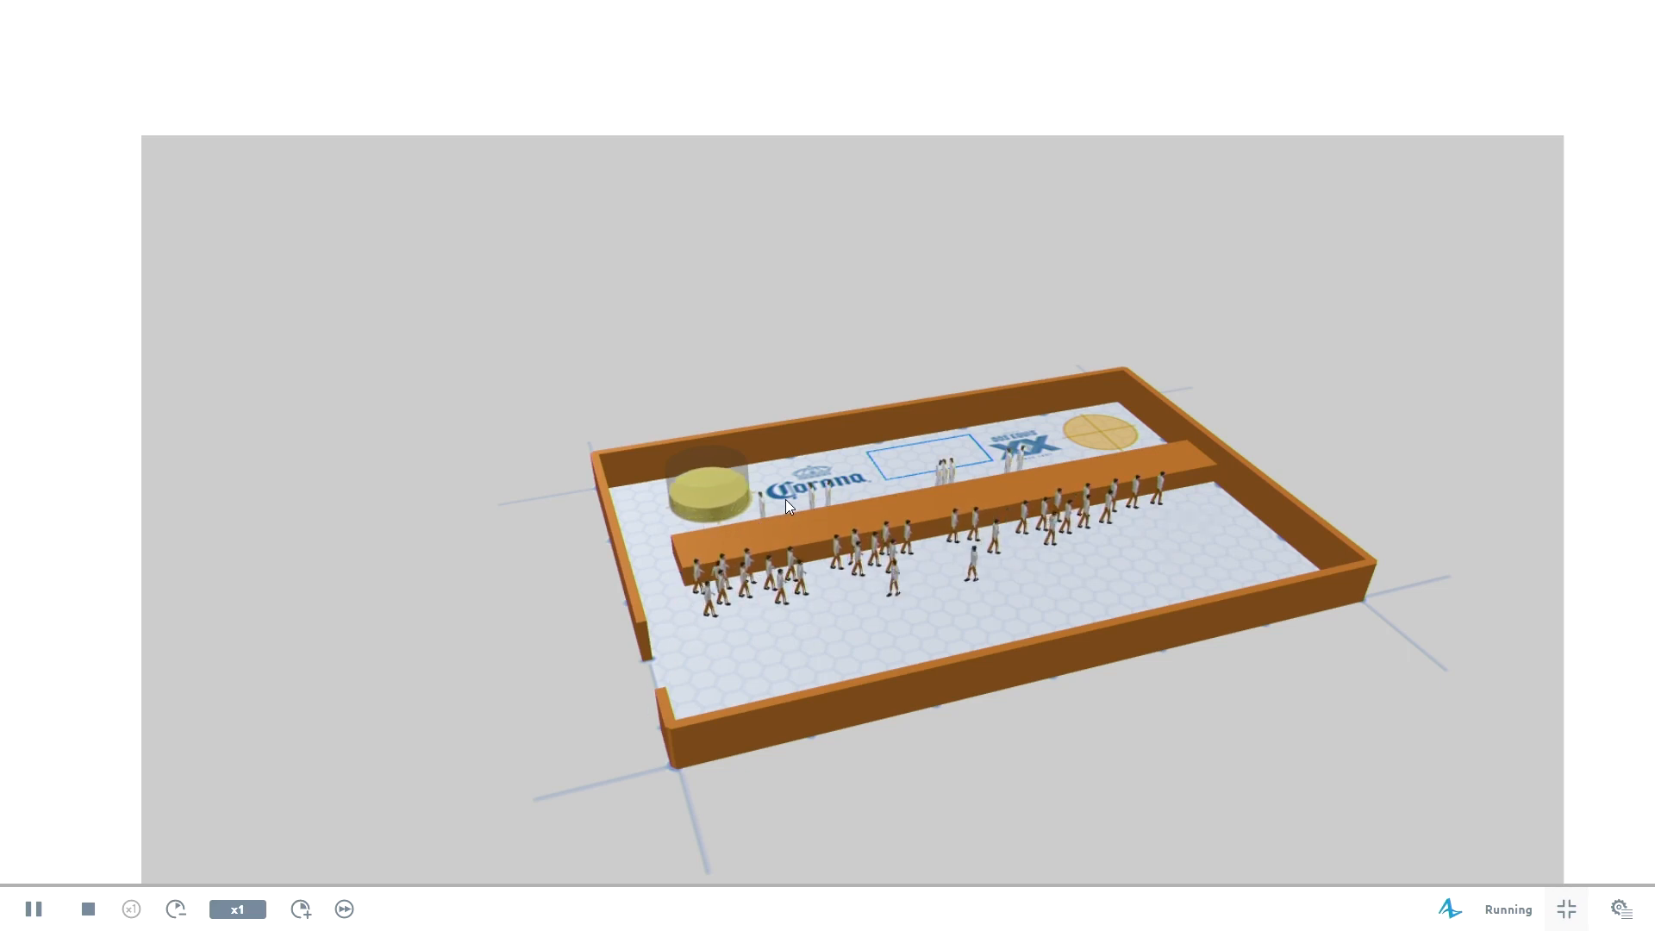
scroll(1619, 580, down, 3)
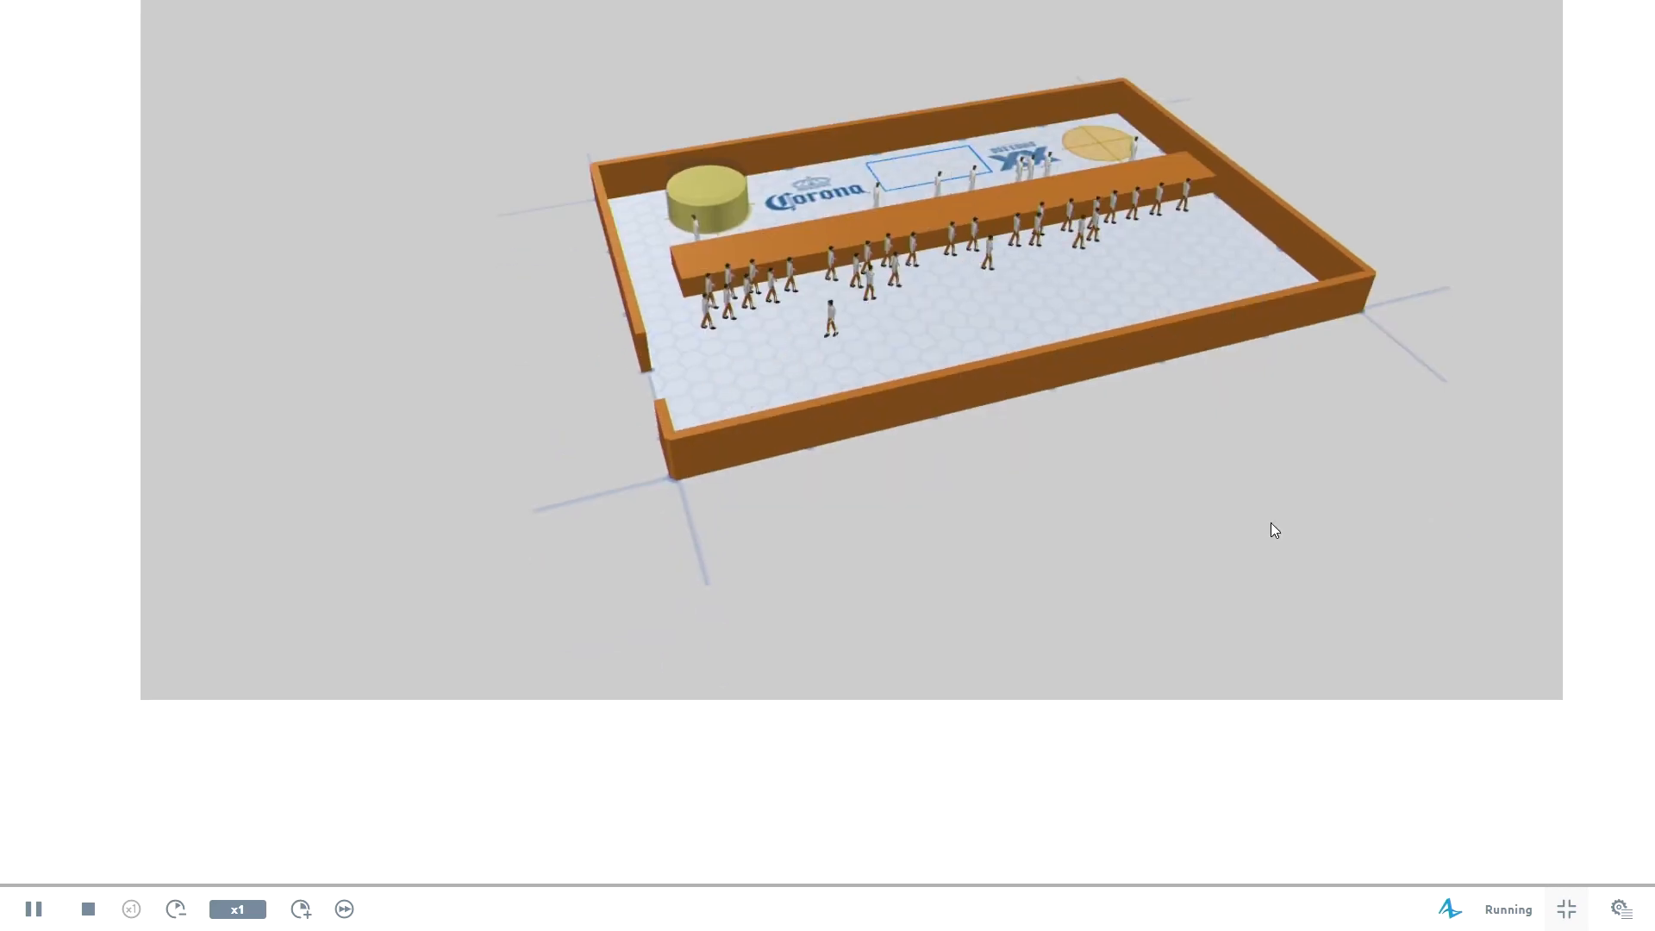
scroll(97, 441, down, 3)
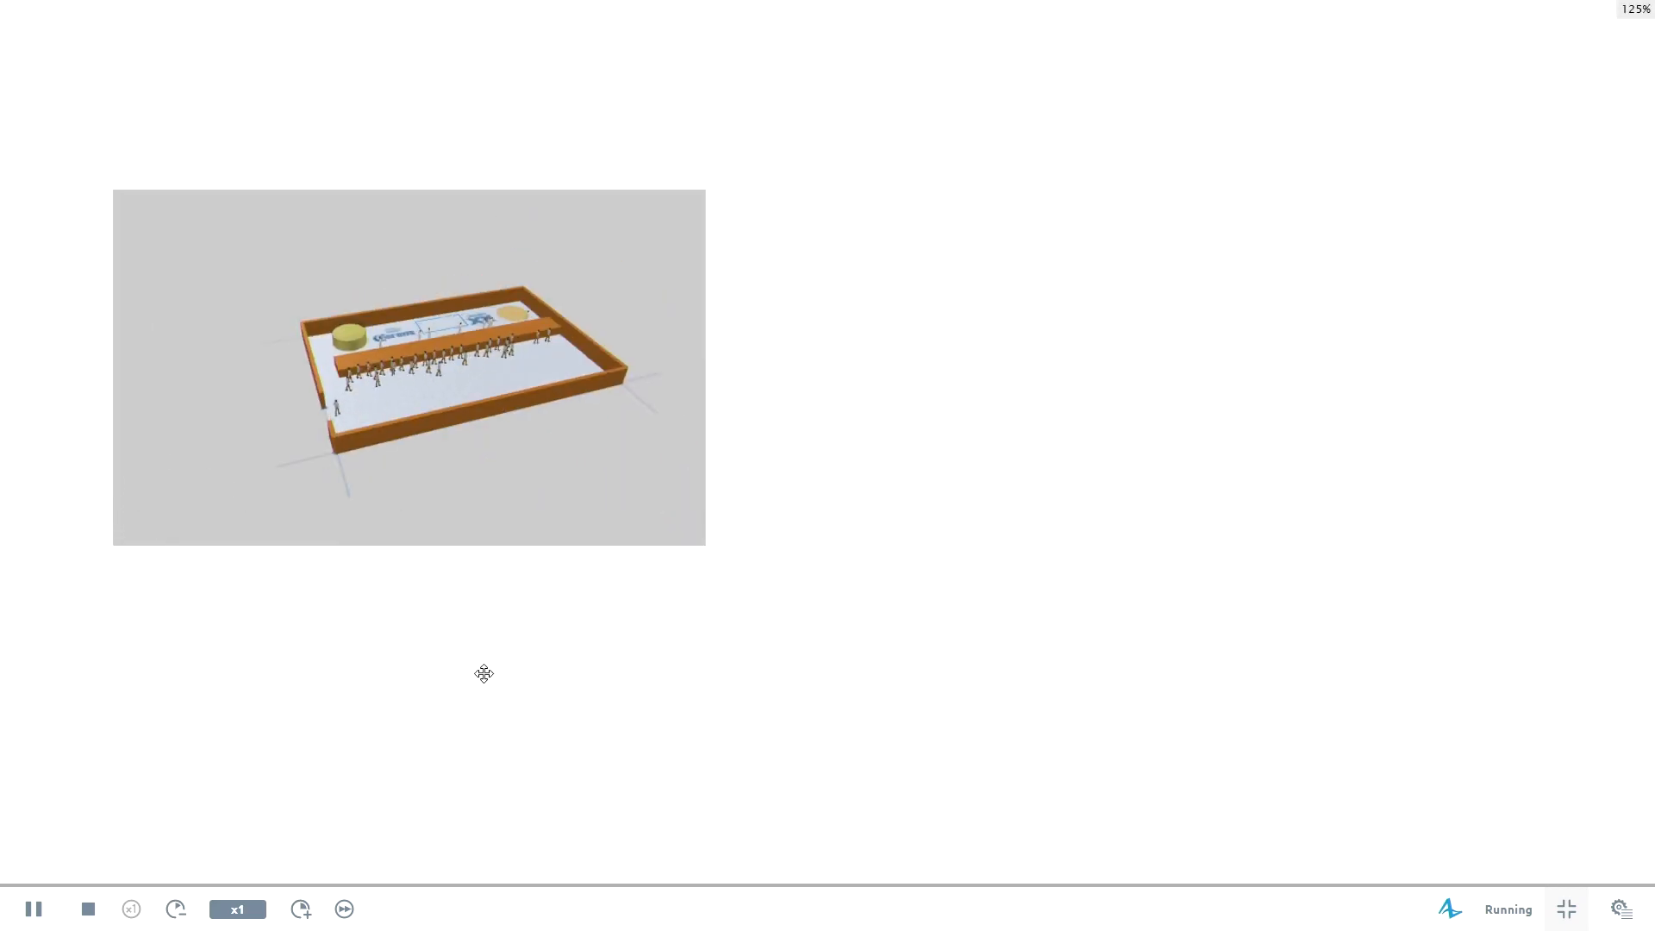
Speed the simulation up to x25 to watch the keg replacement, and leave full screen.
click(301, 909)
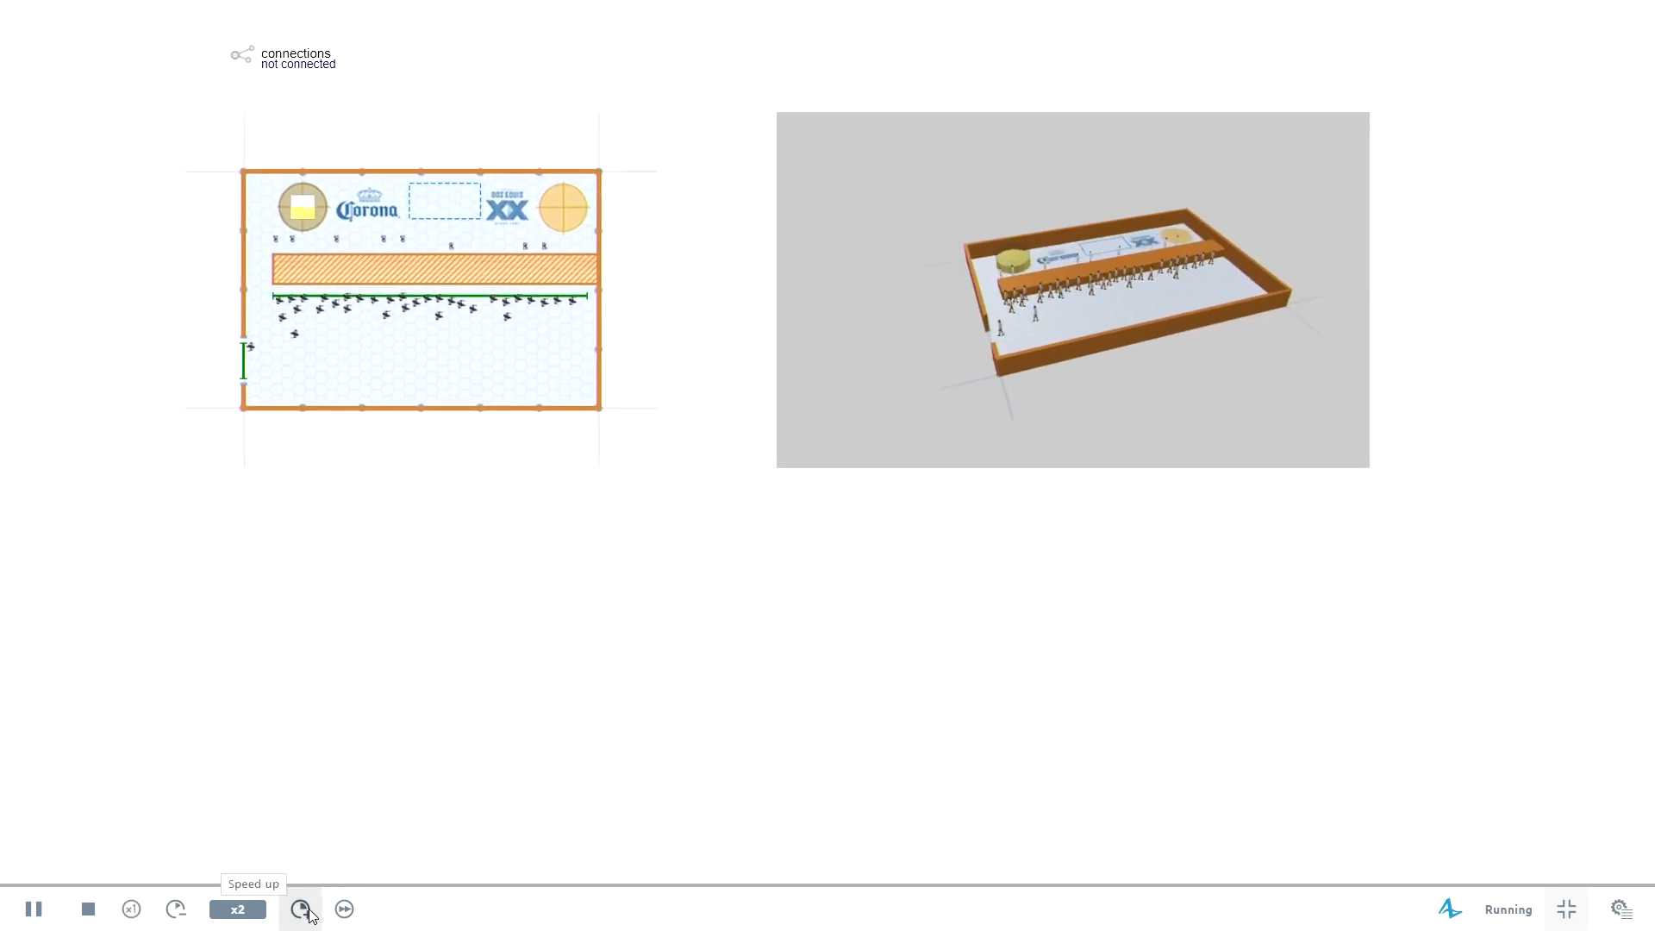
click(308, 912)
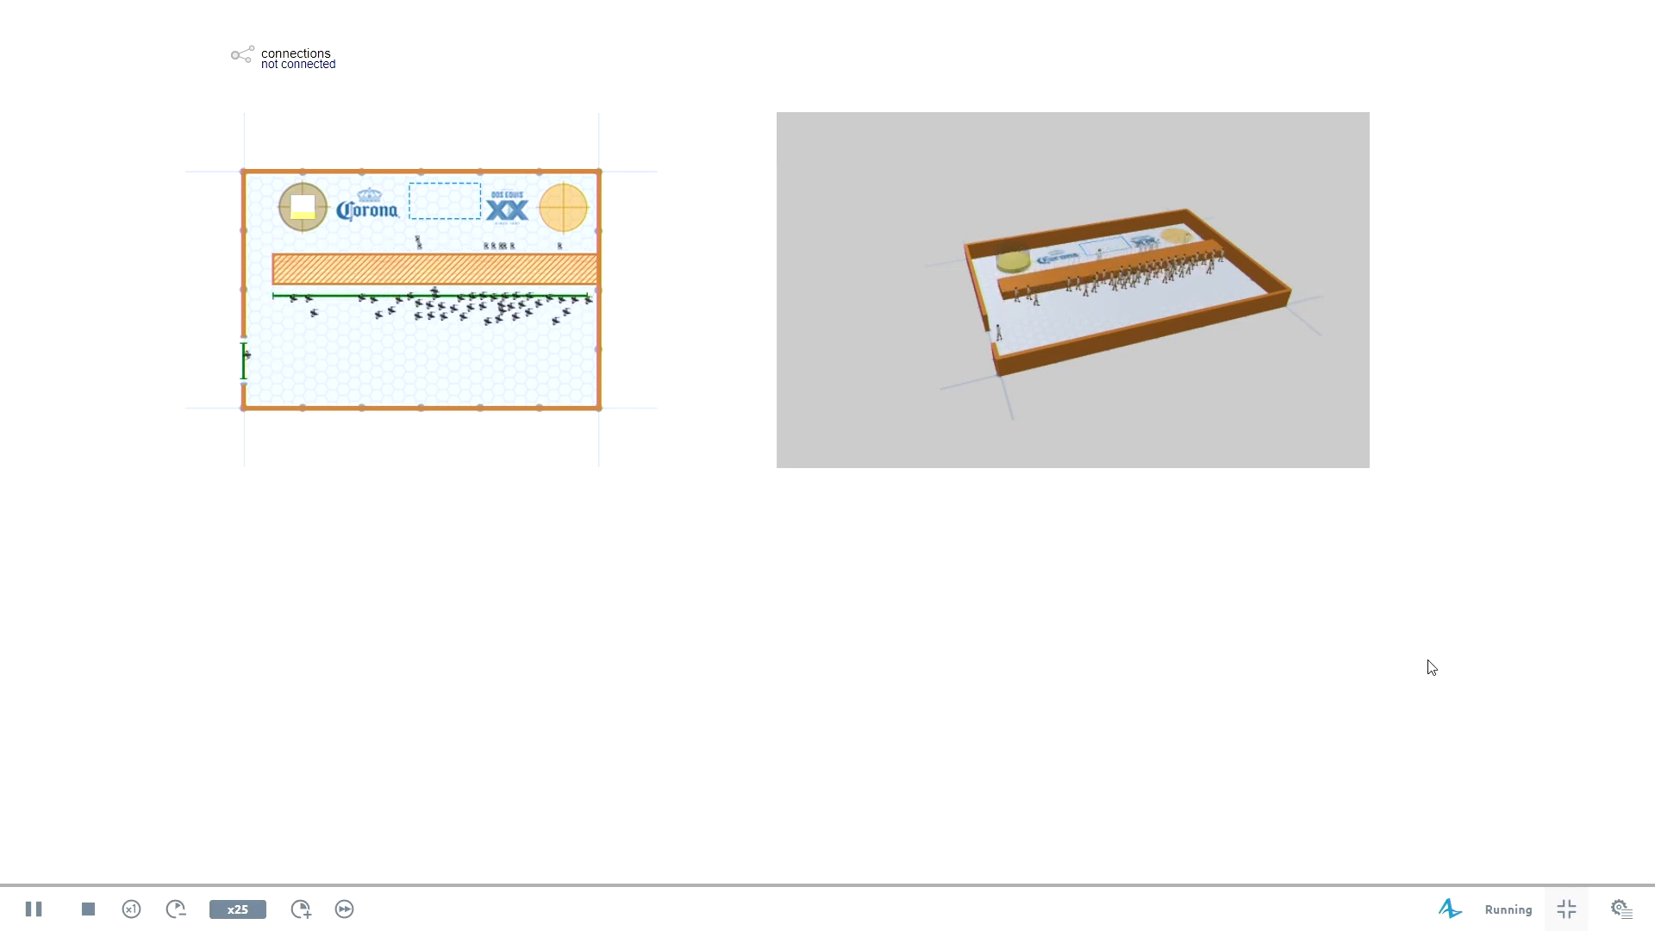
click(1567, 910)
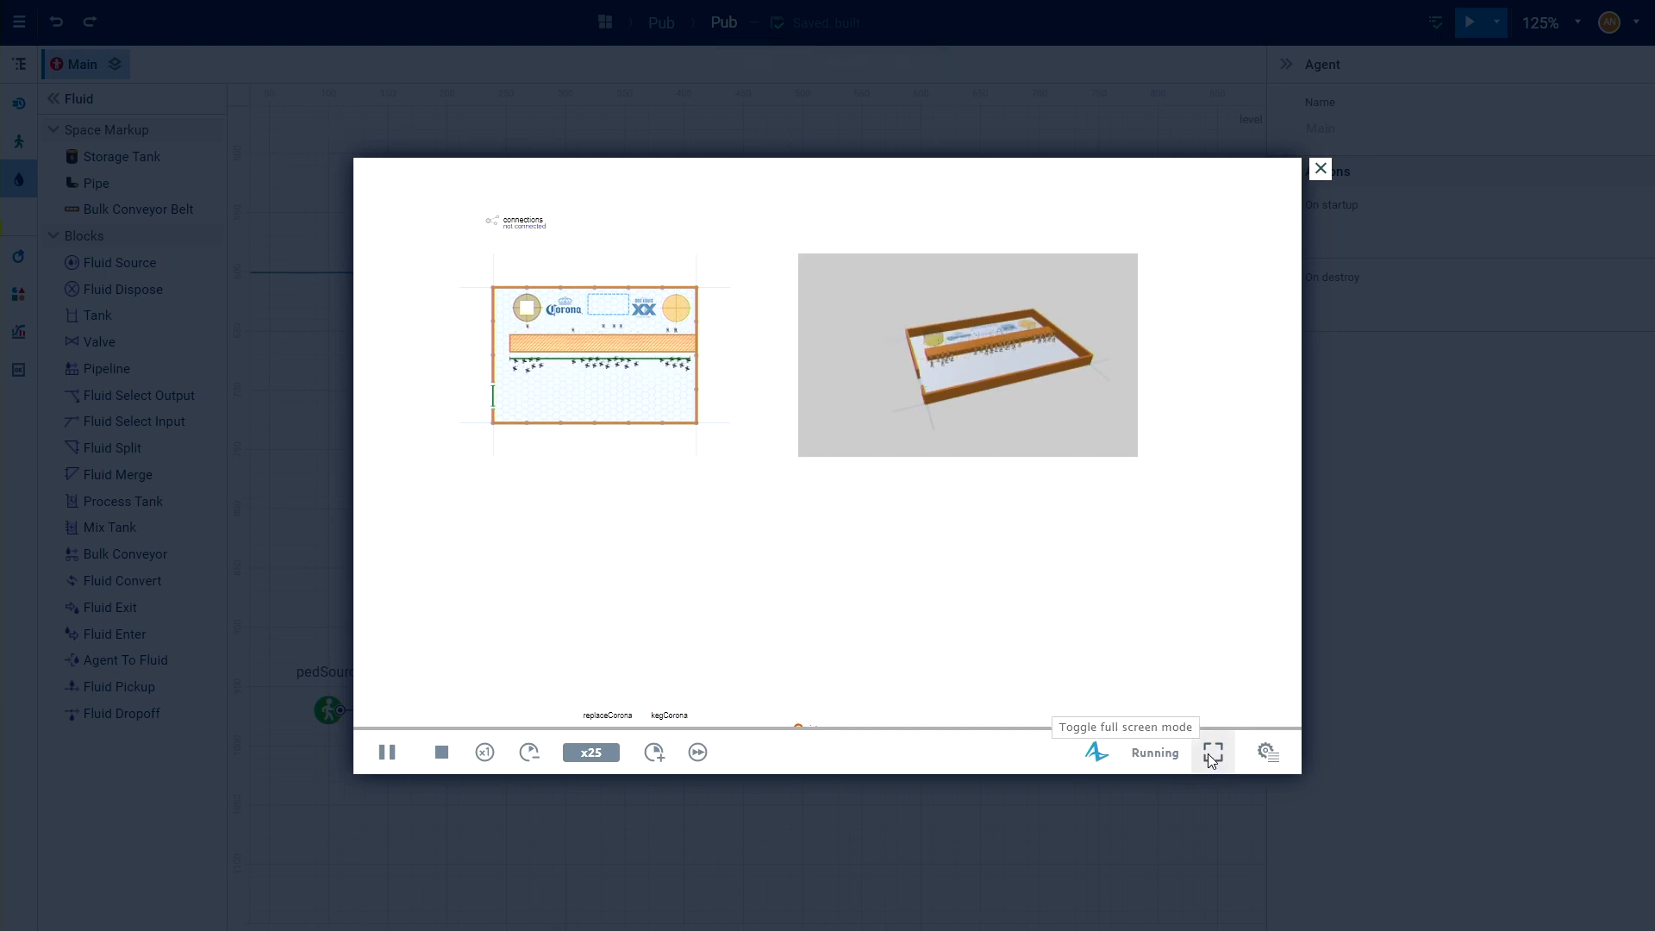
Check the running flowchart around kegCorona and the run details in the developer panel, and close the simulation.
click(1267, 754)
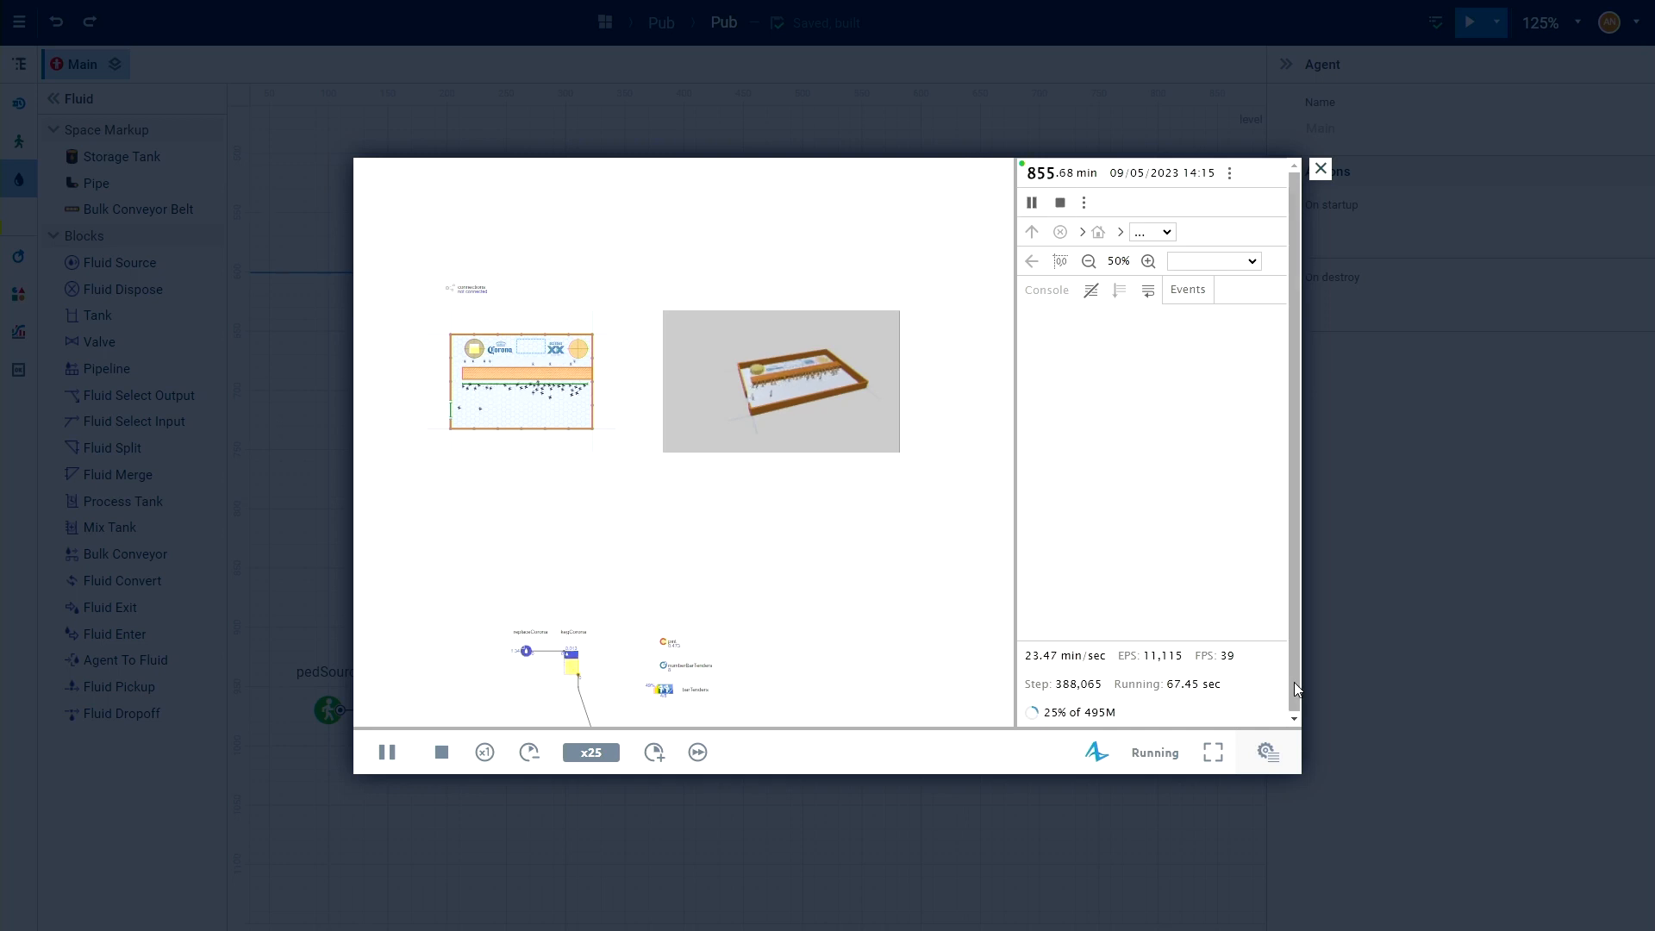
click(1266, 753)
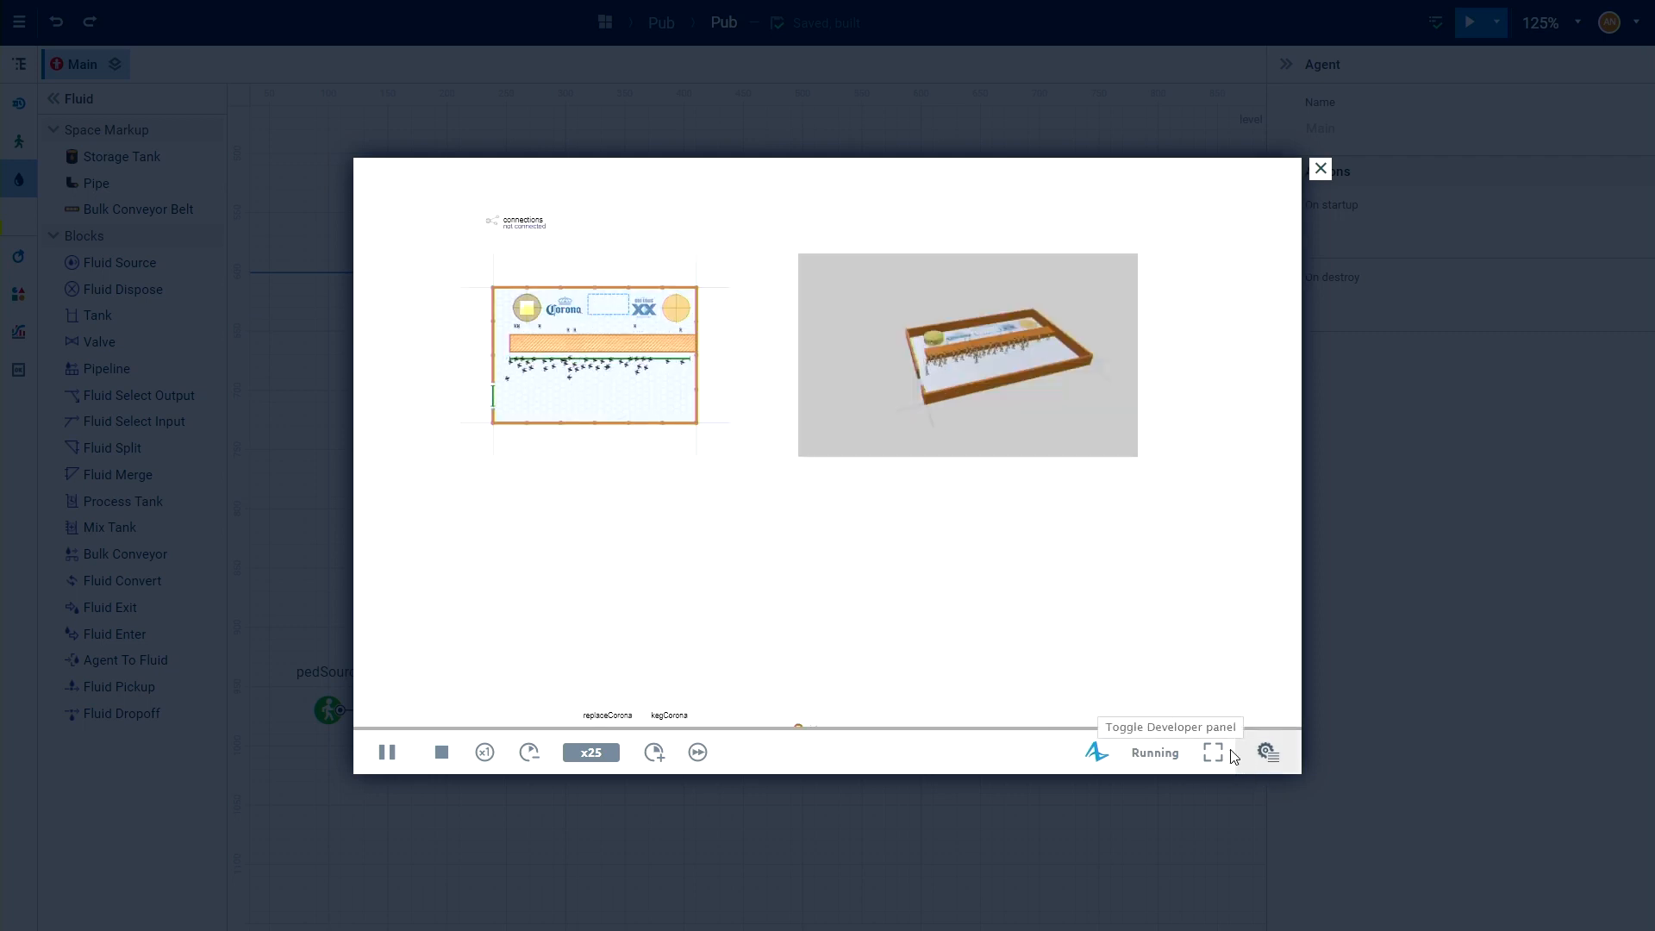
click(1320, 169)
scroll(1149, 460, down, 3)
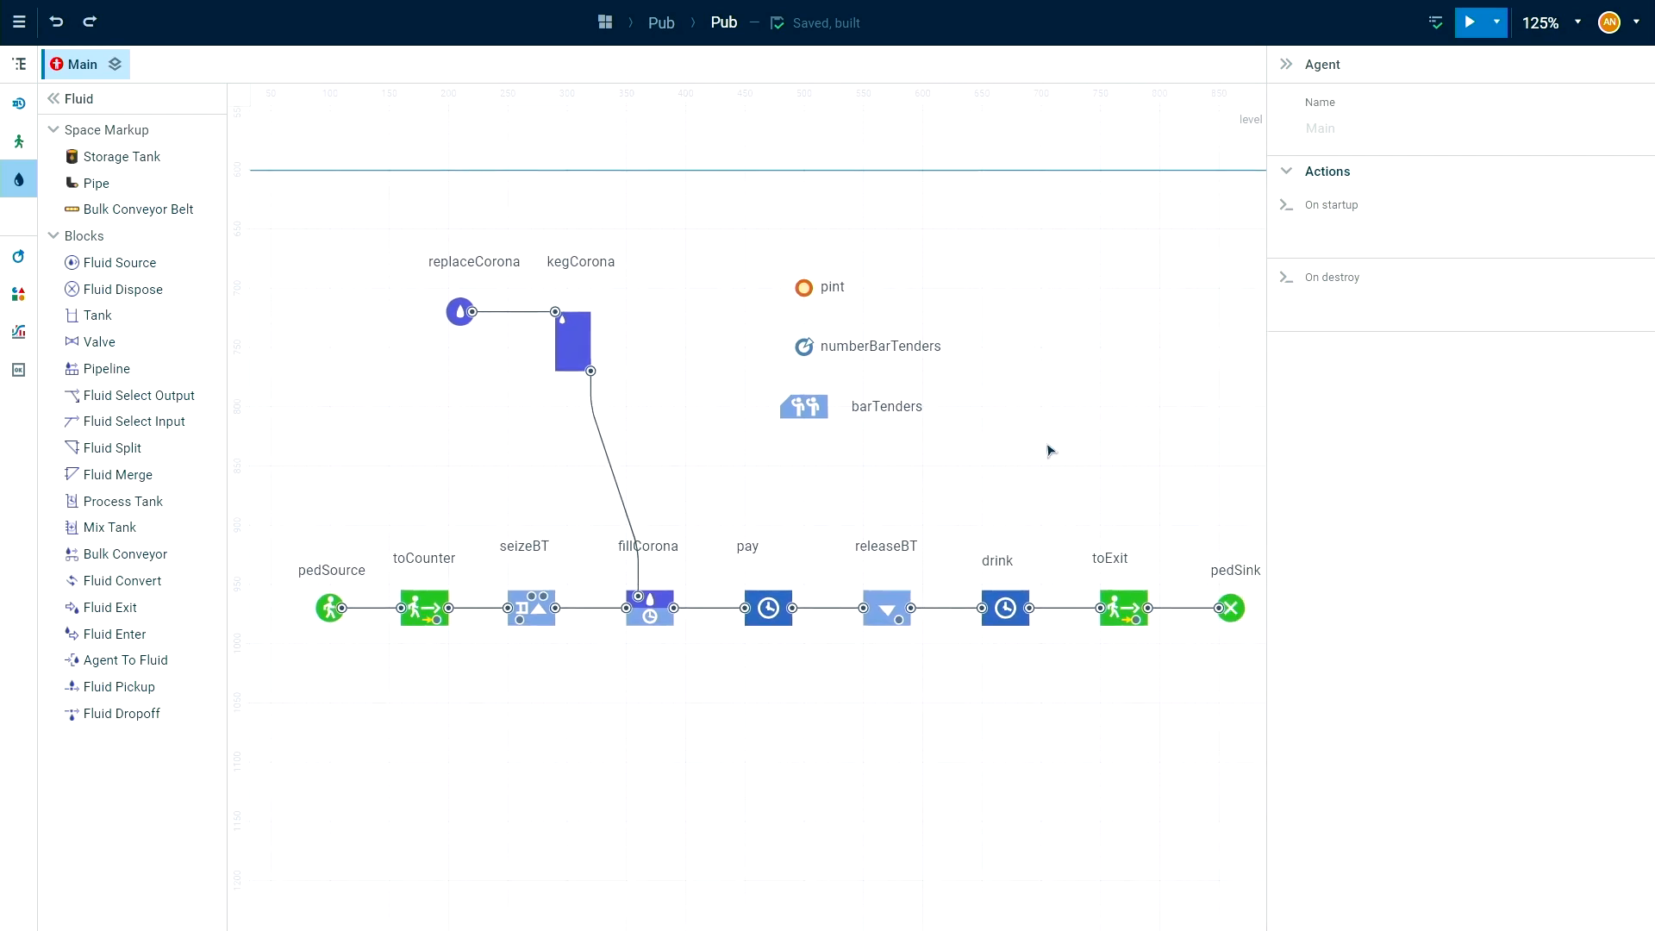
Move the toExit and pedSink blocks further along the flowchart to make room after the drink block.
drag(1052, 449, 1011, 469)
drag(1125, 565, 1157, 582)
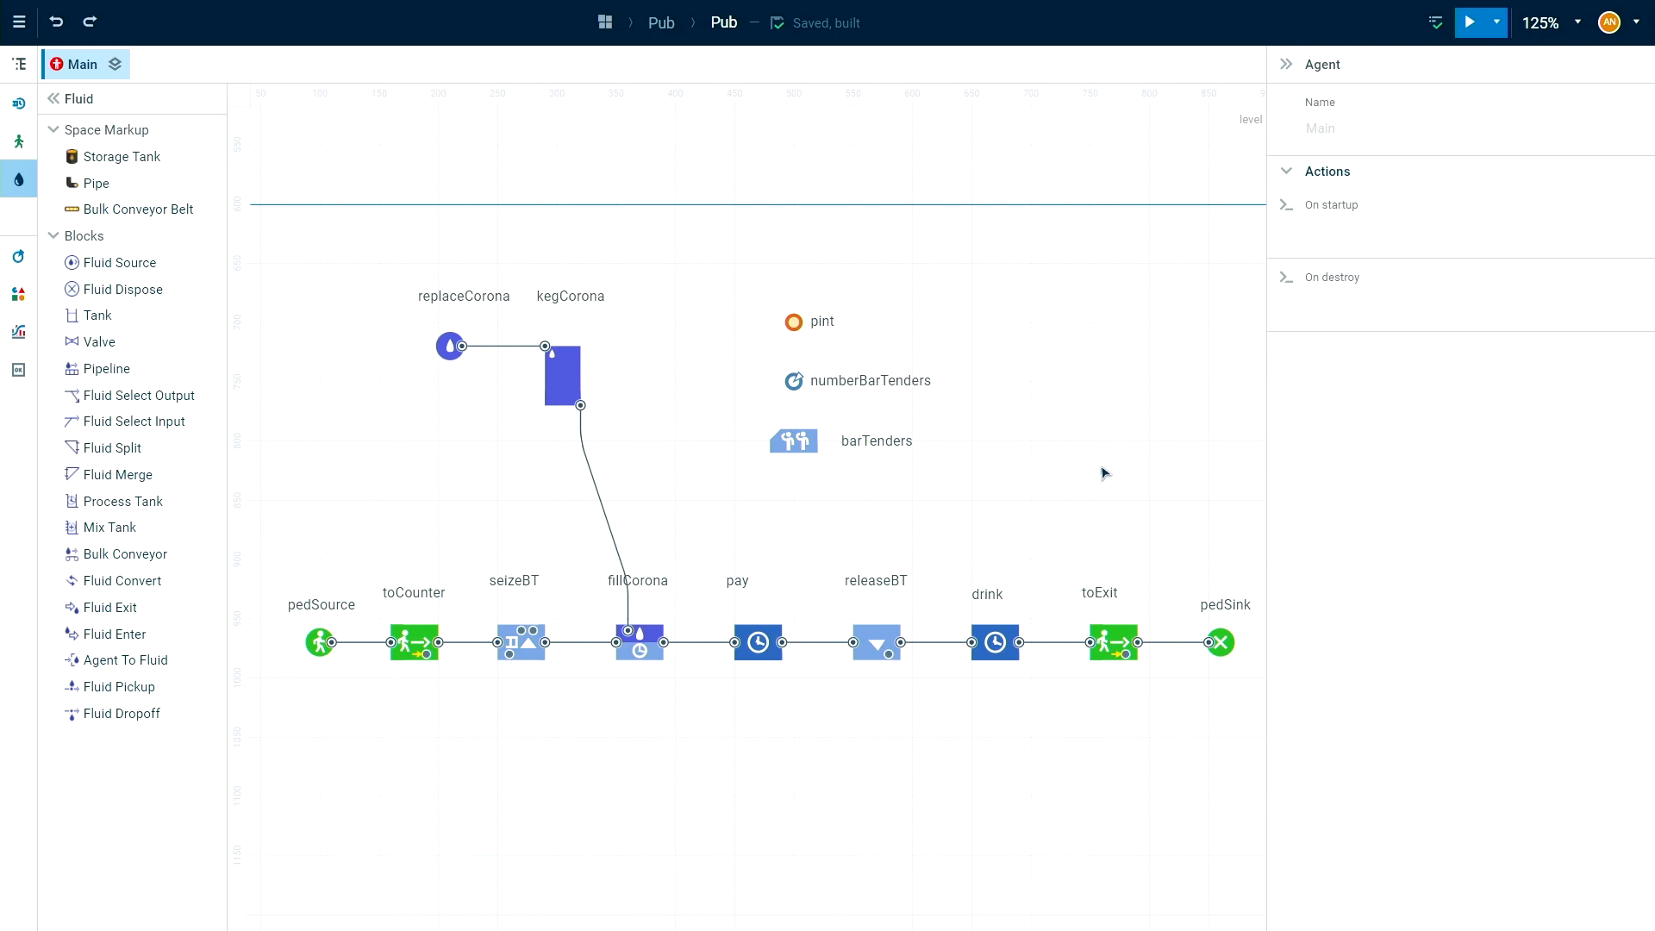
scroll(1038, 495, right, 2)
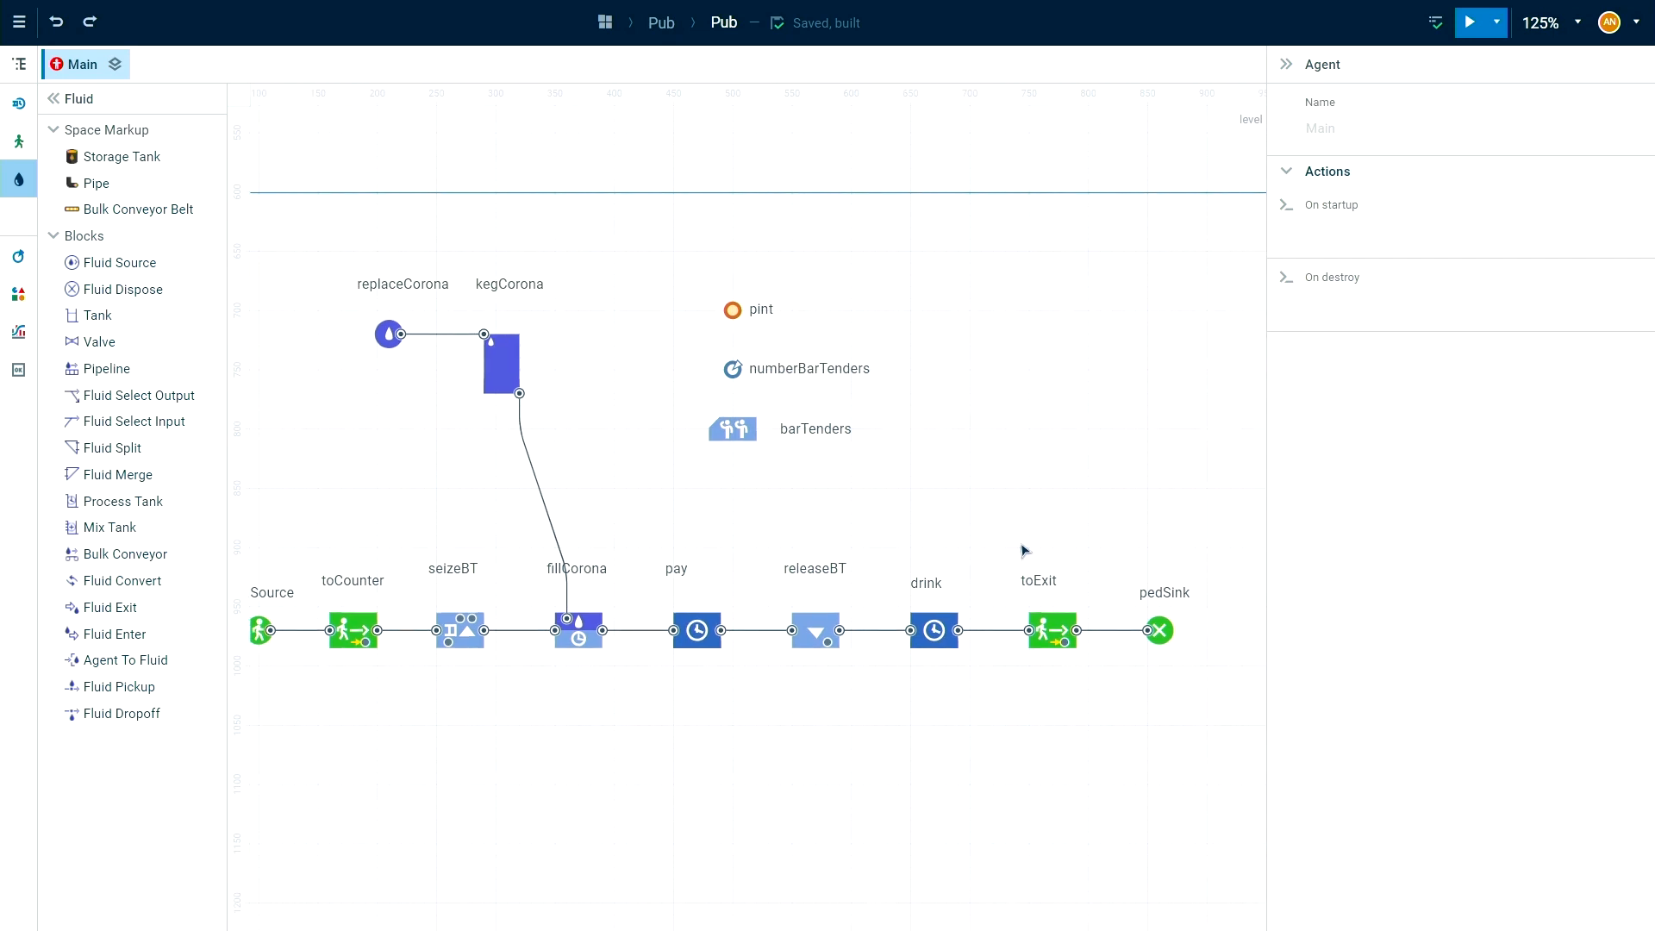
drag(980, 547, 1233, 757)
scroll(1015, 759, right, 2)
drag(986, 643, 1103, 642)
click(1001, 778)
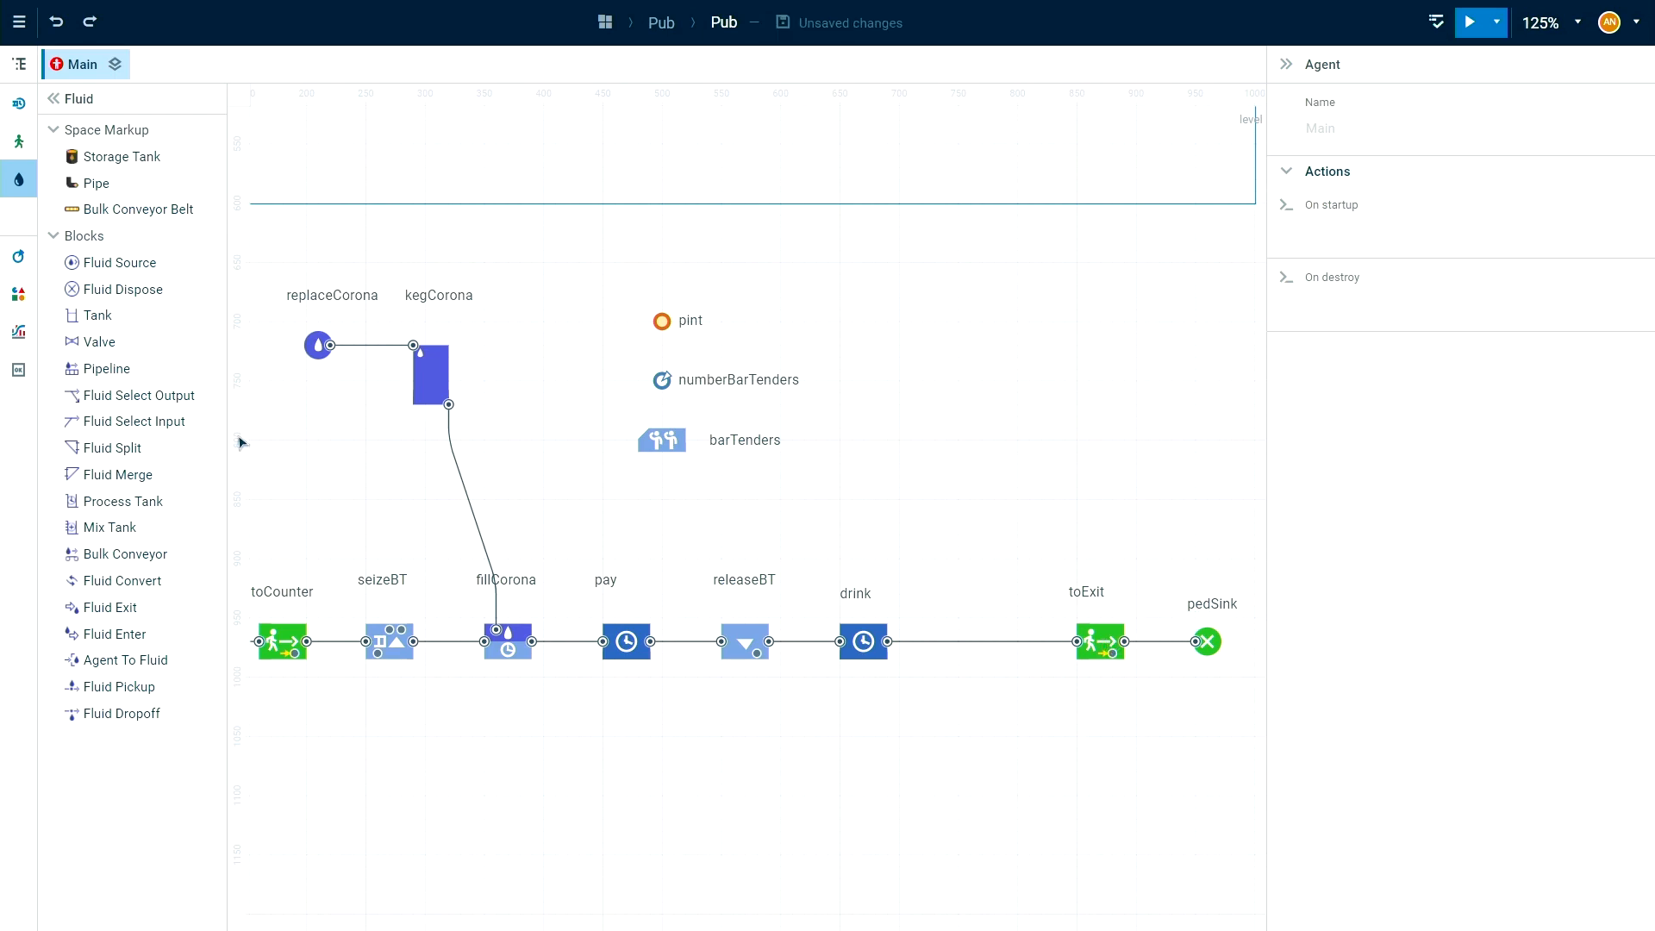
Insert a Select Output block between drink and toExit and name it enough.
click(19, 103)
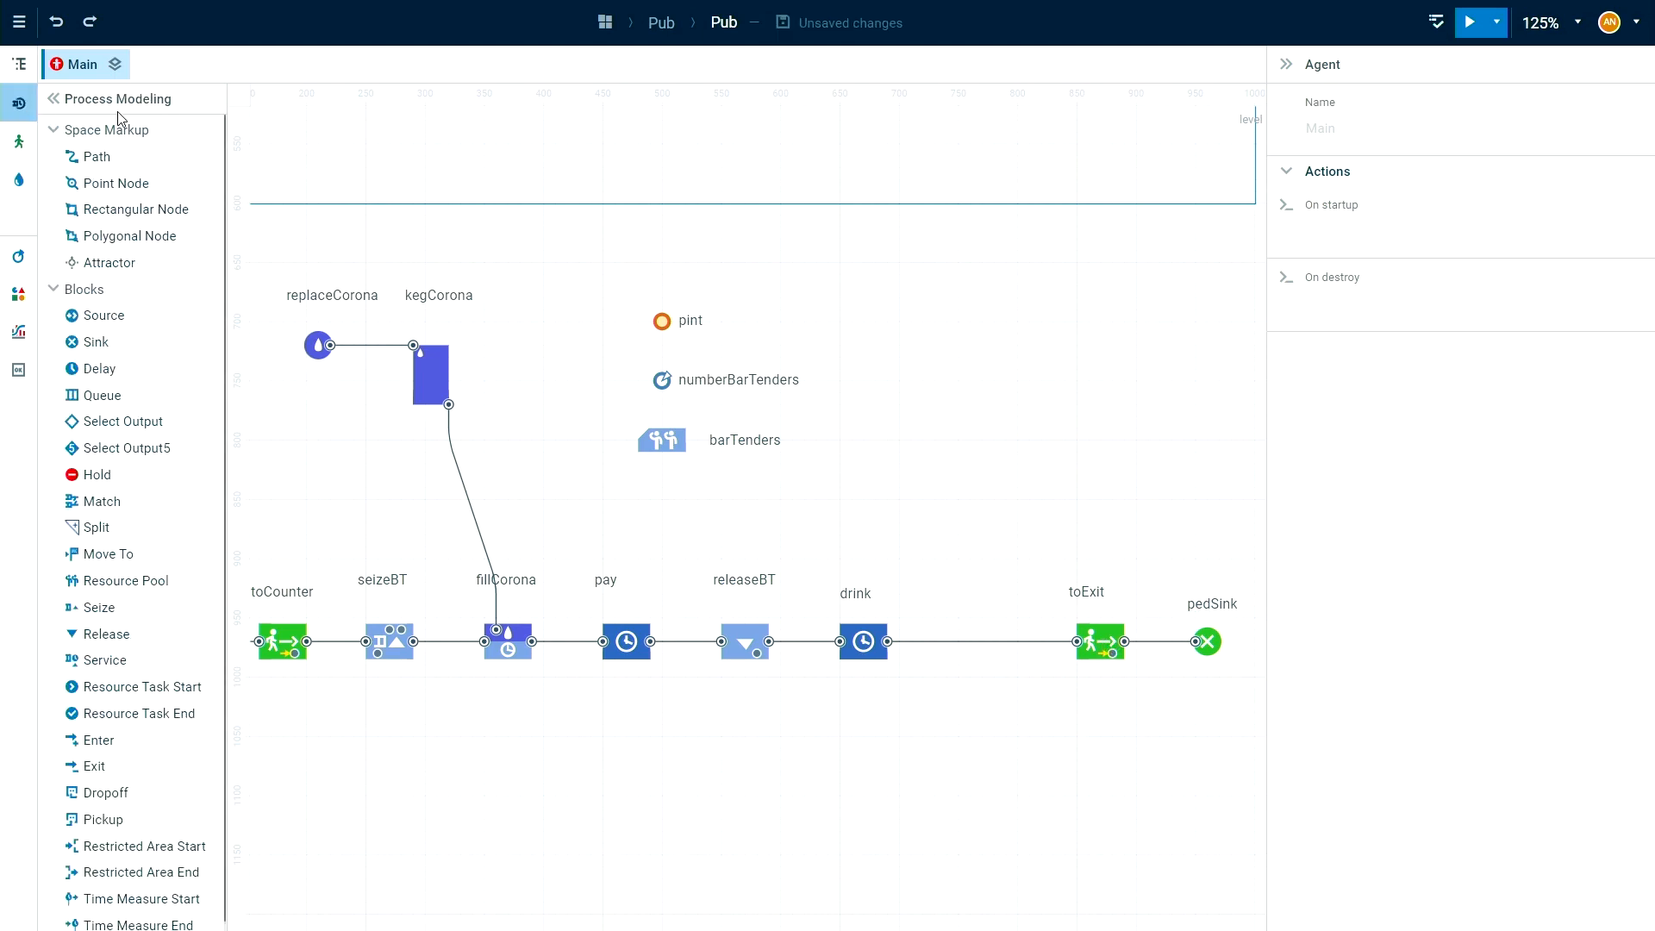
drag(130, 421, 994, 640)
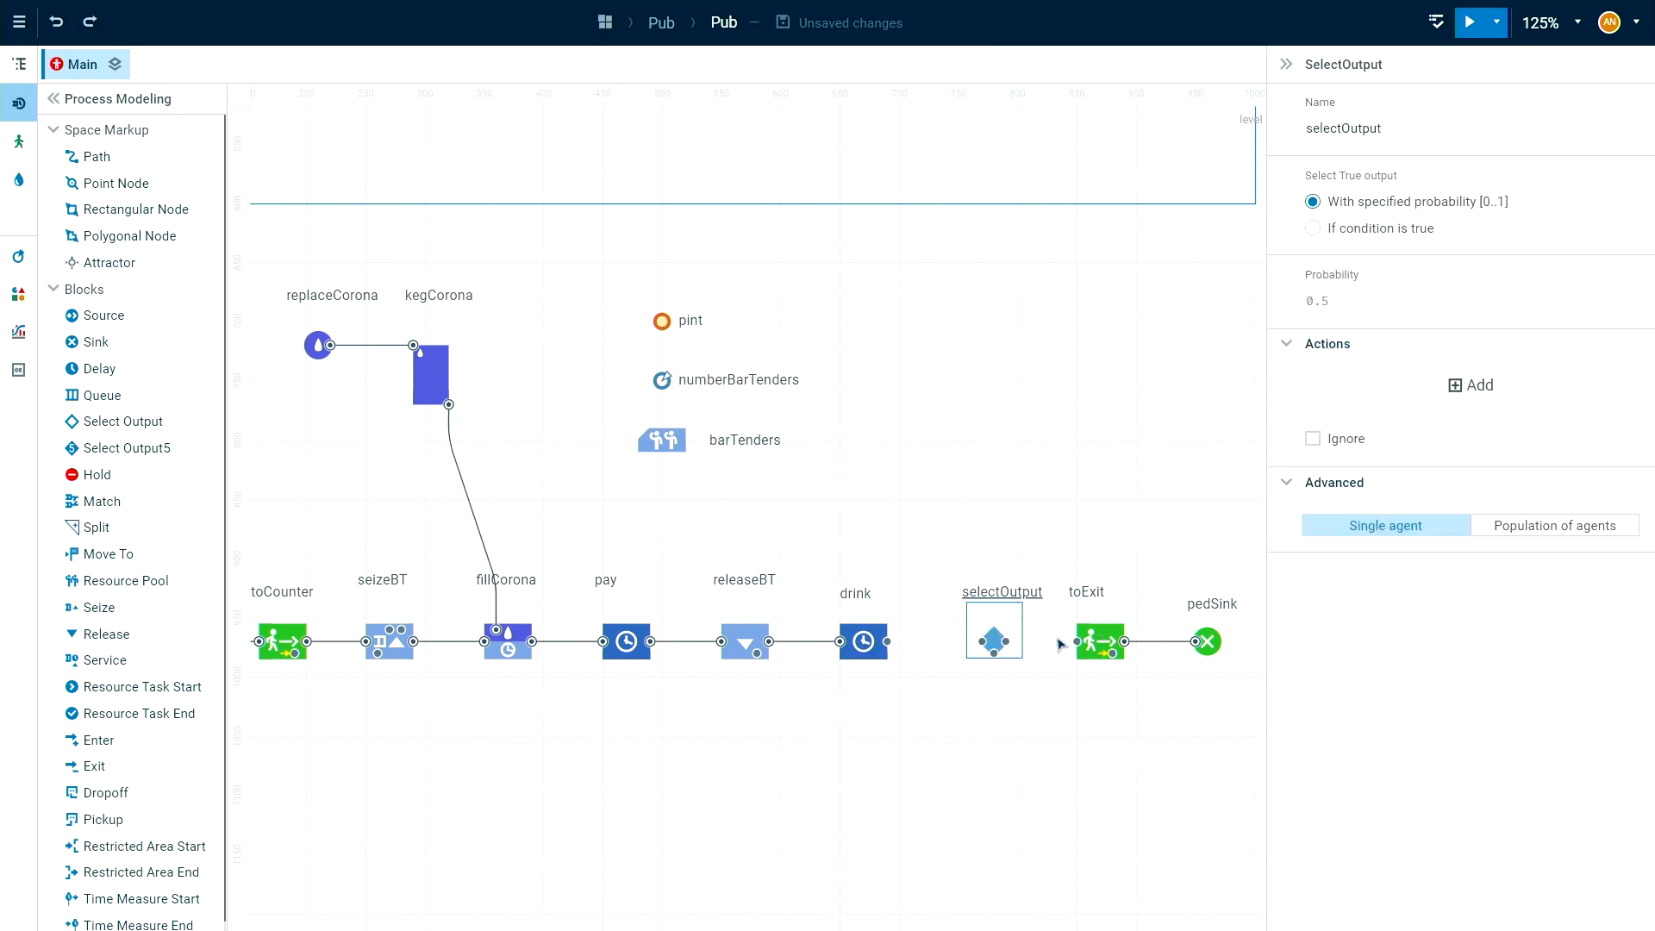
double_click(1000, 595)
text(enough)
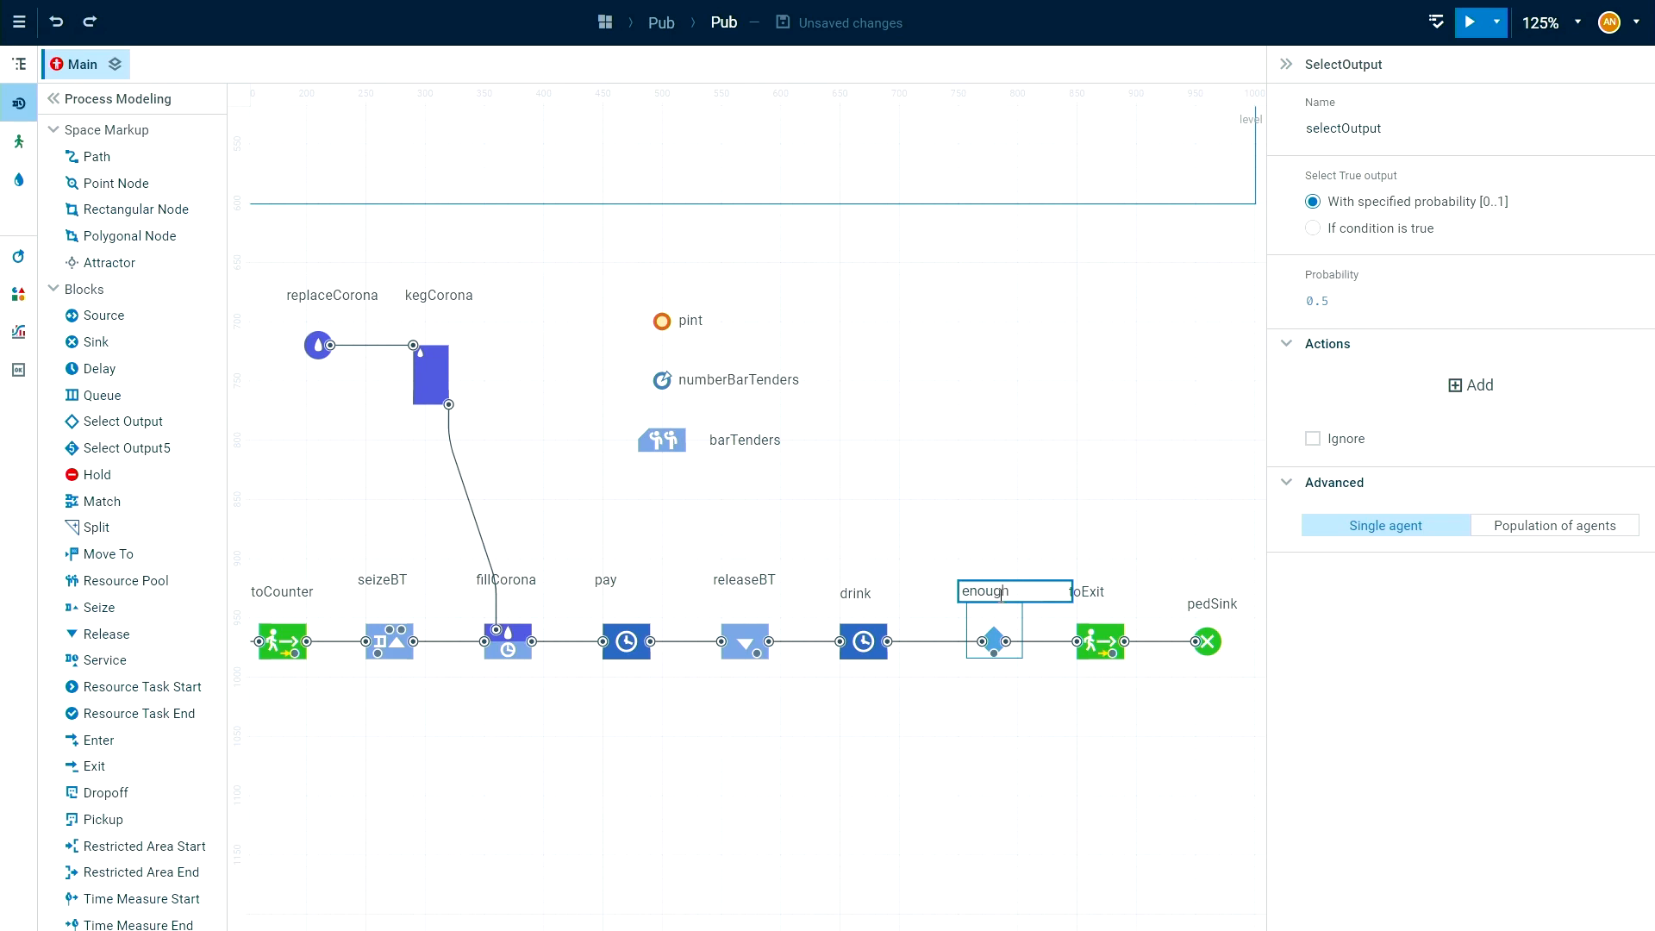
key(Return)
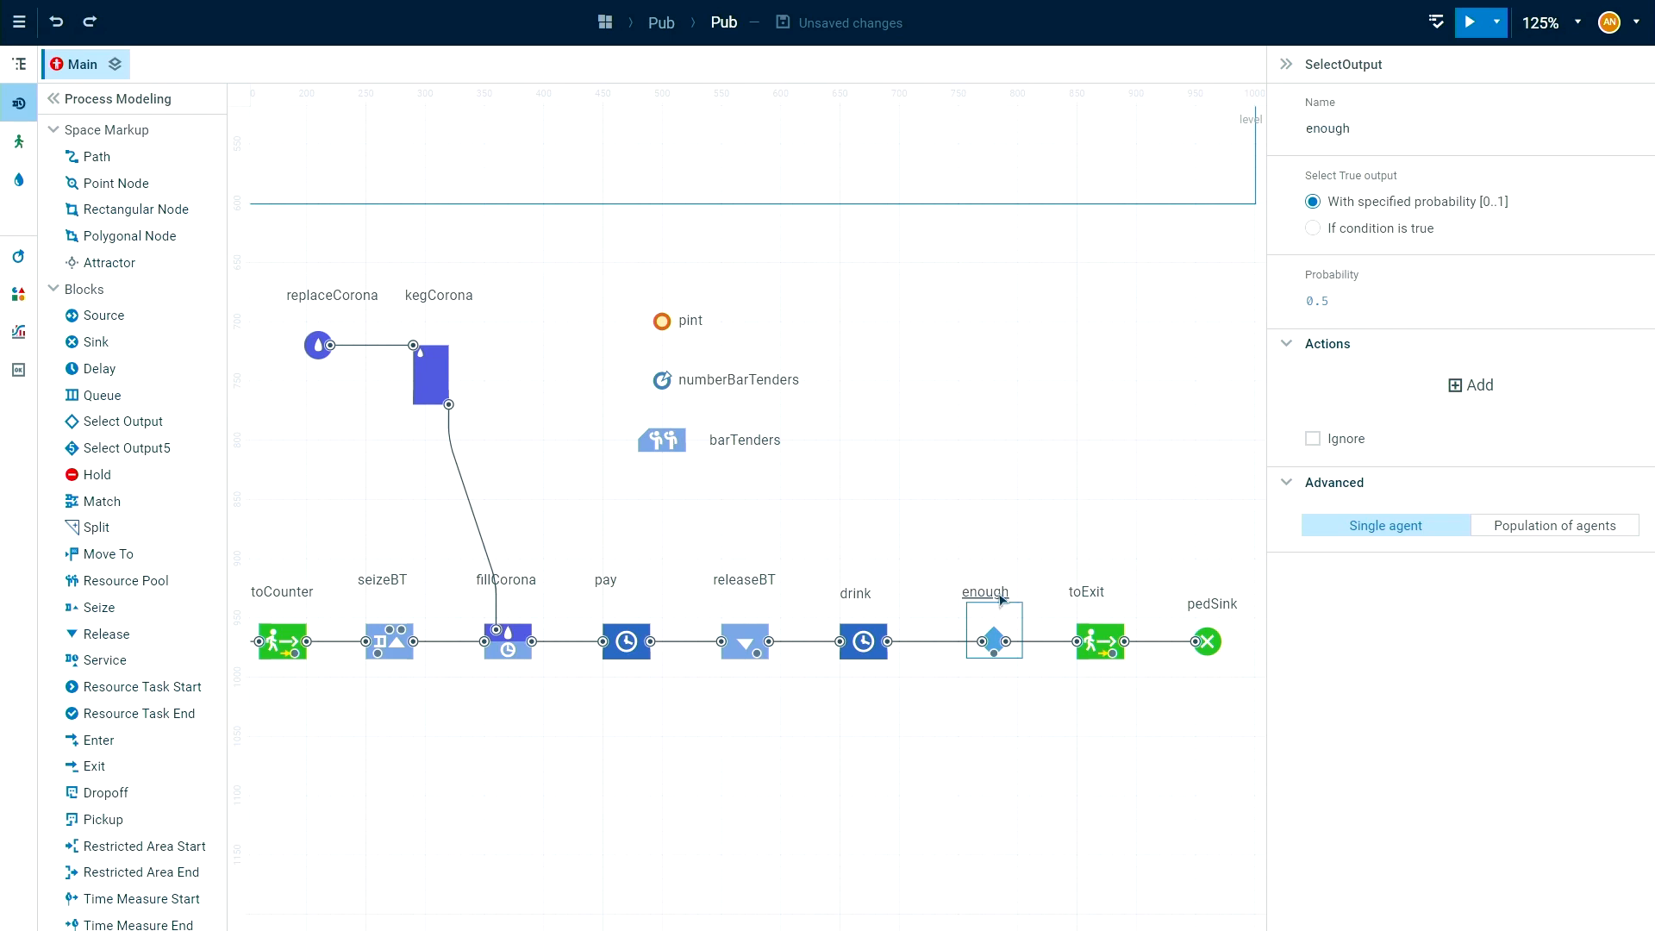
Set the probability of the enough block to 0.4 and connect its lower output back to the seizeBT input.
click(1421, 303)
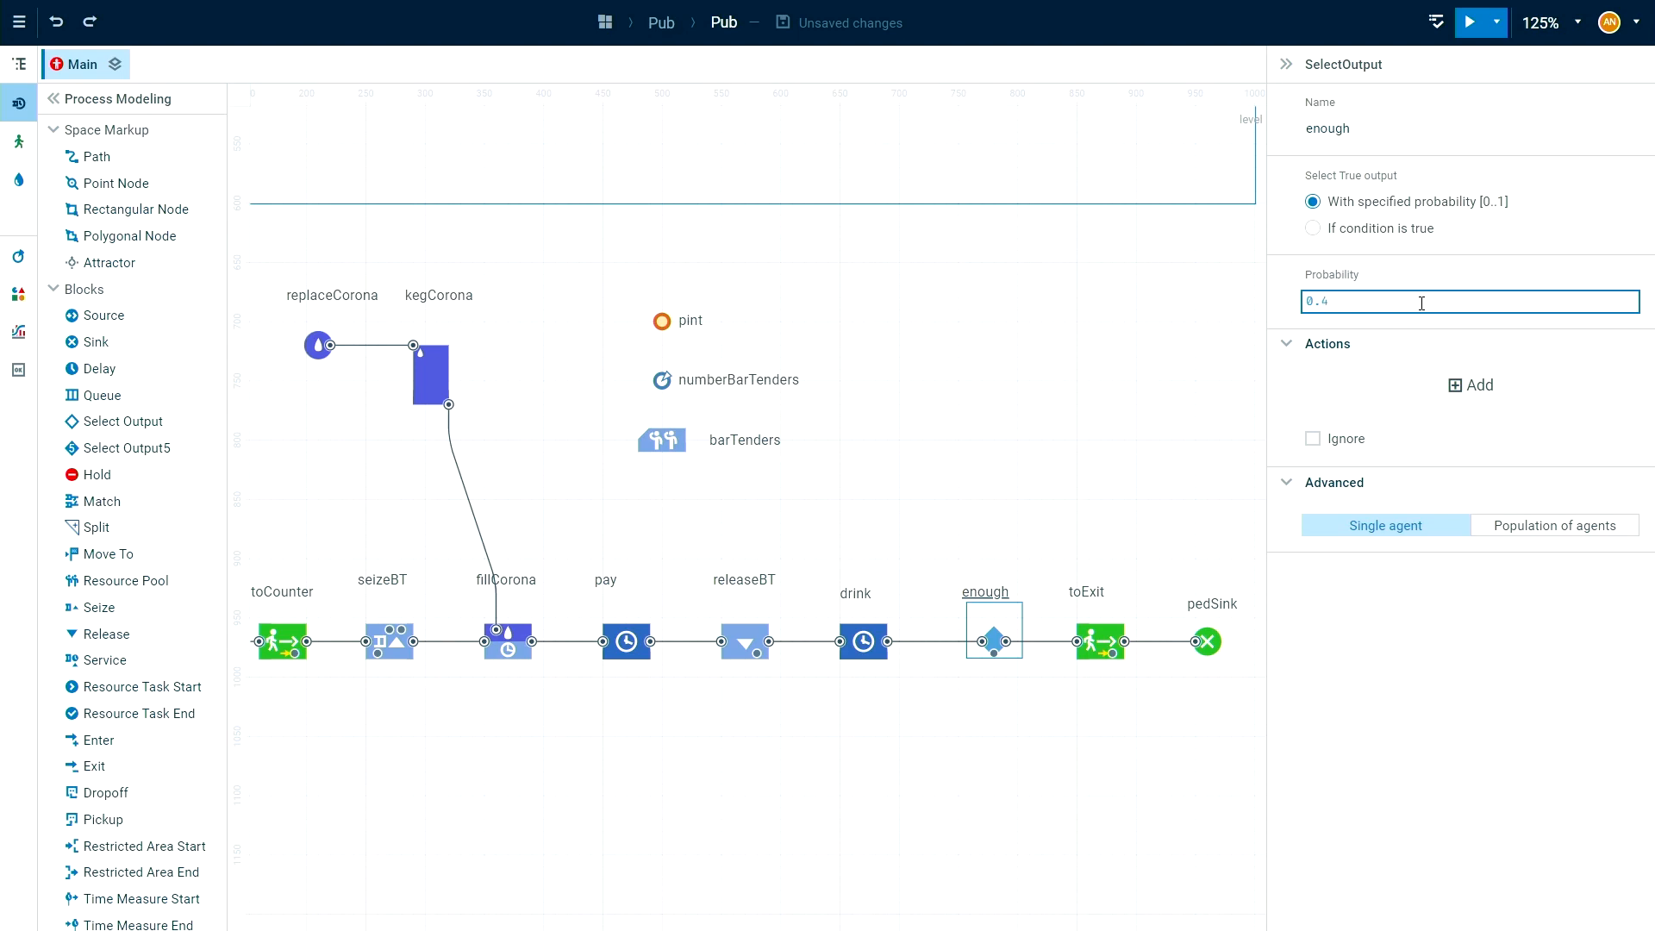
click(1455, 657)
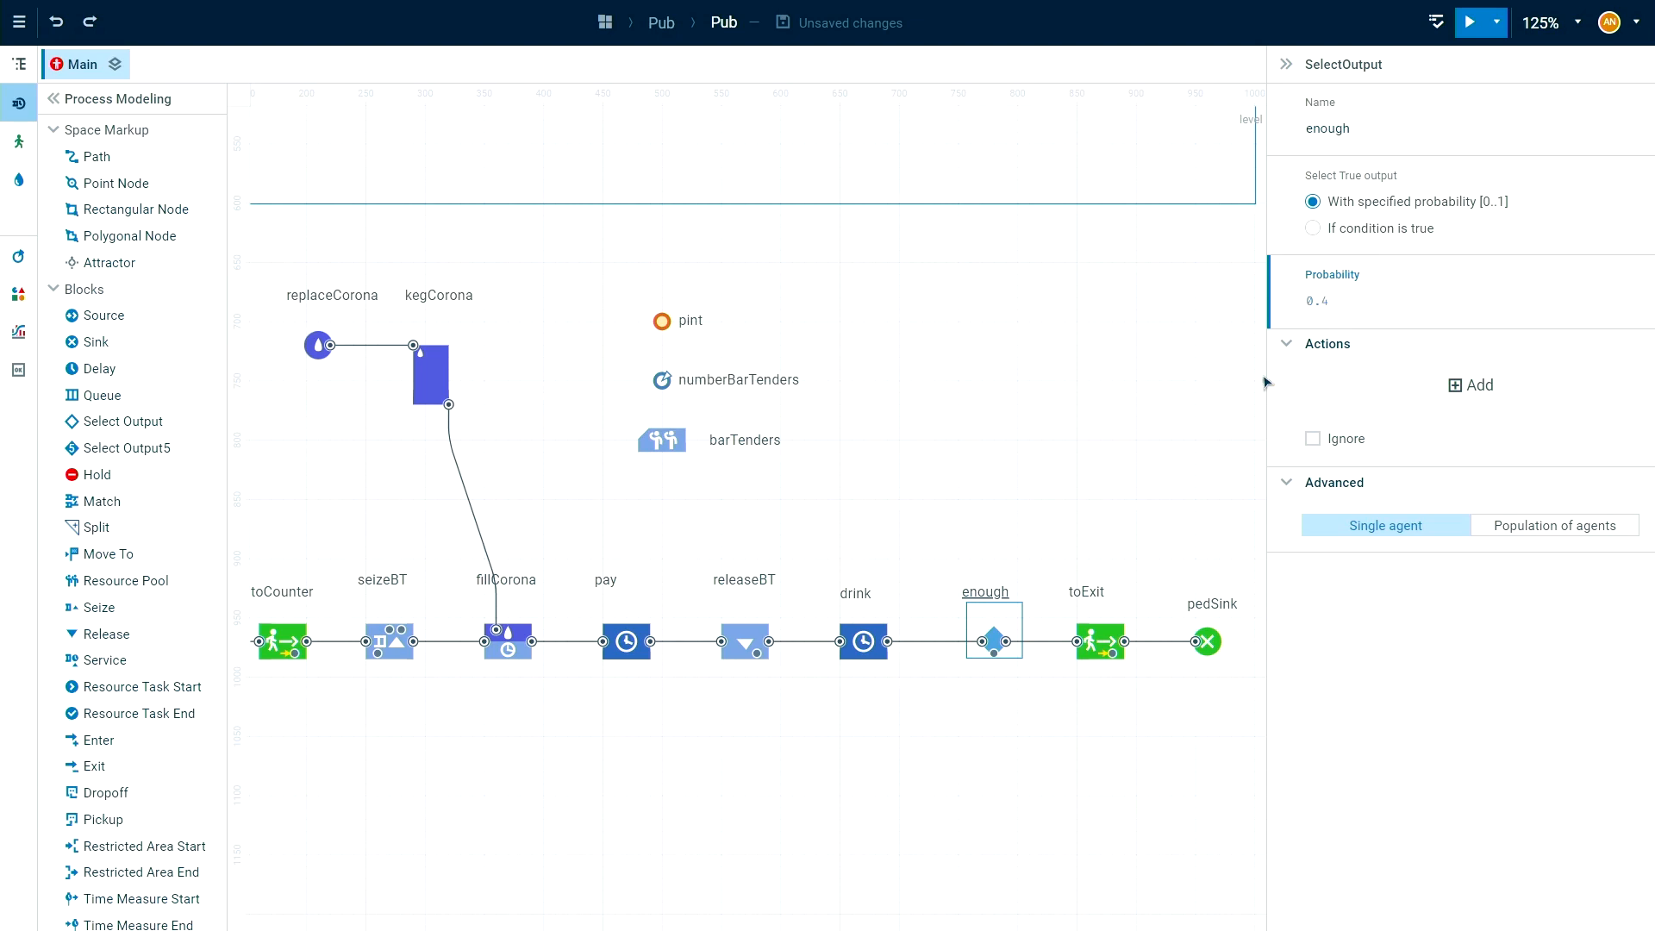
drag(994, 653, 370, 647)
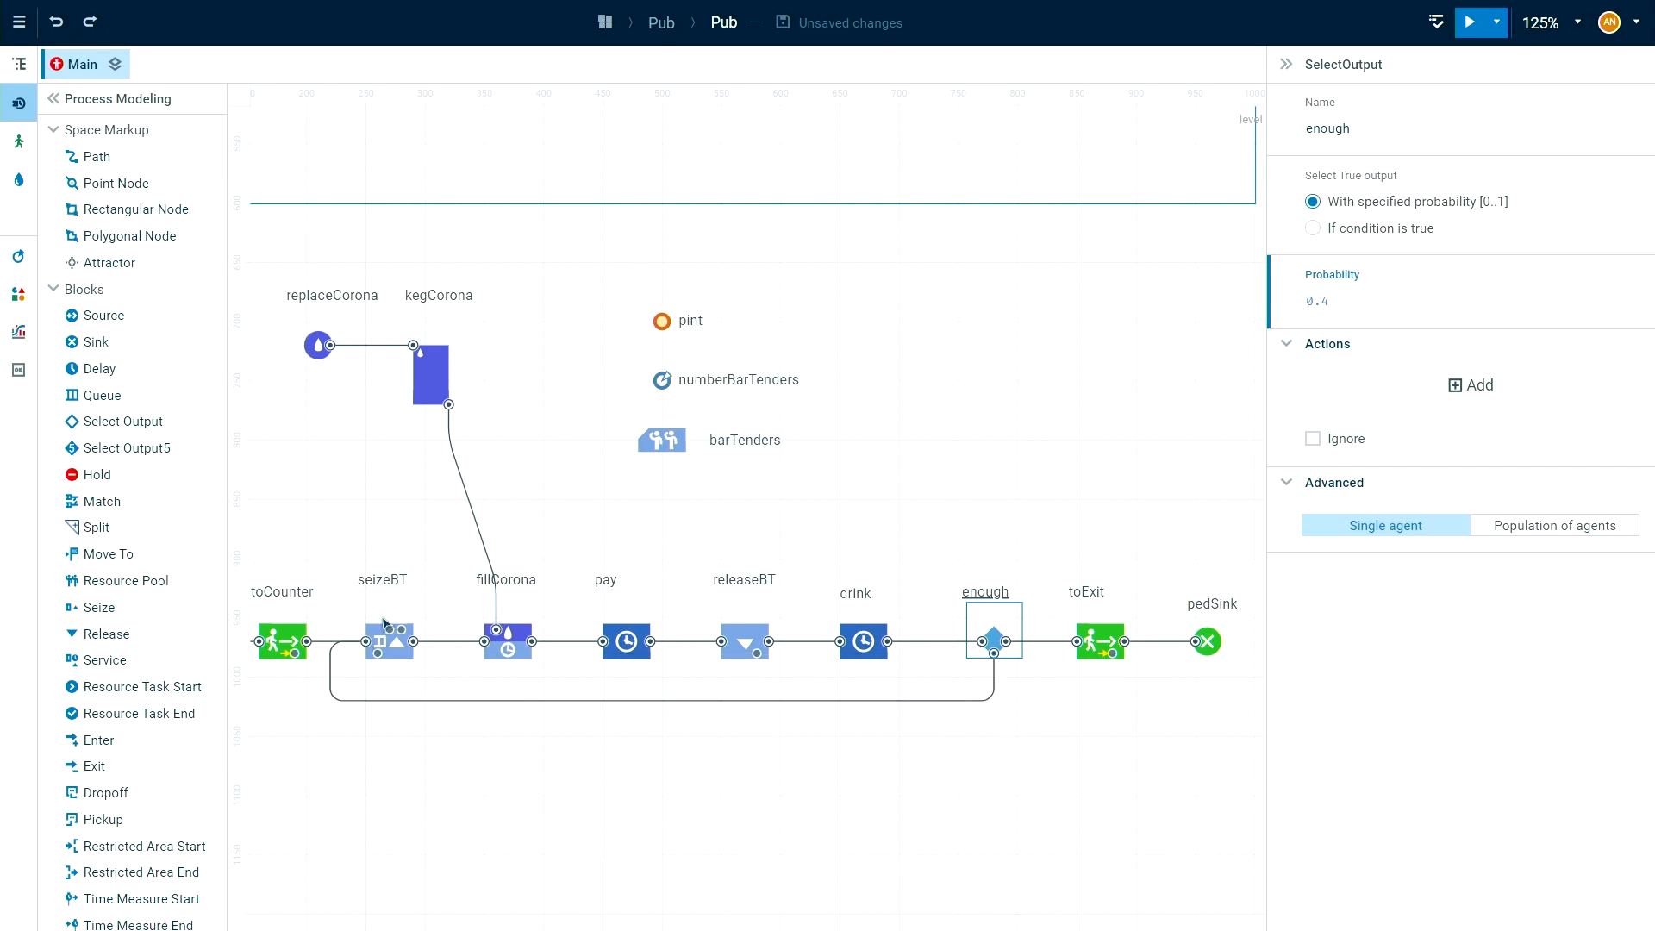
drag(706, 809, 749, 773)
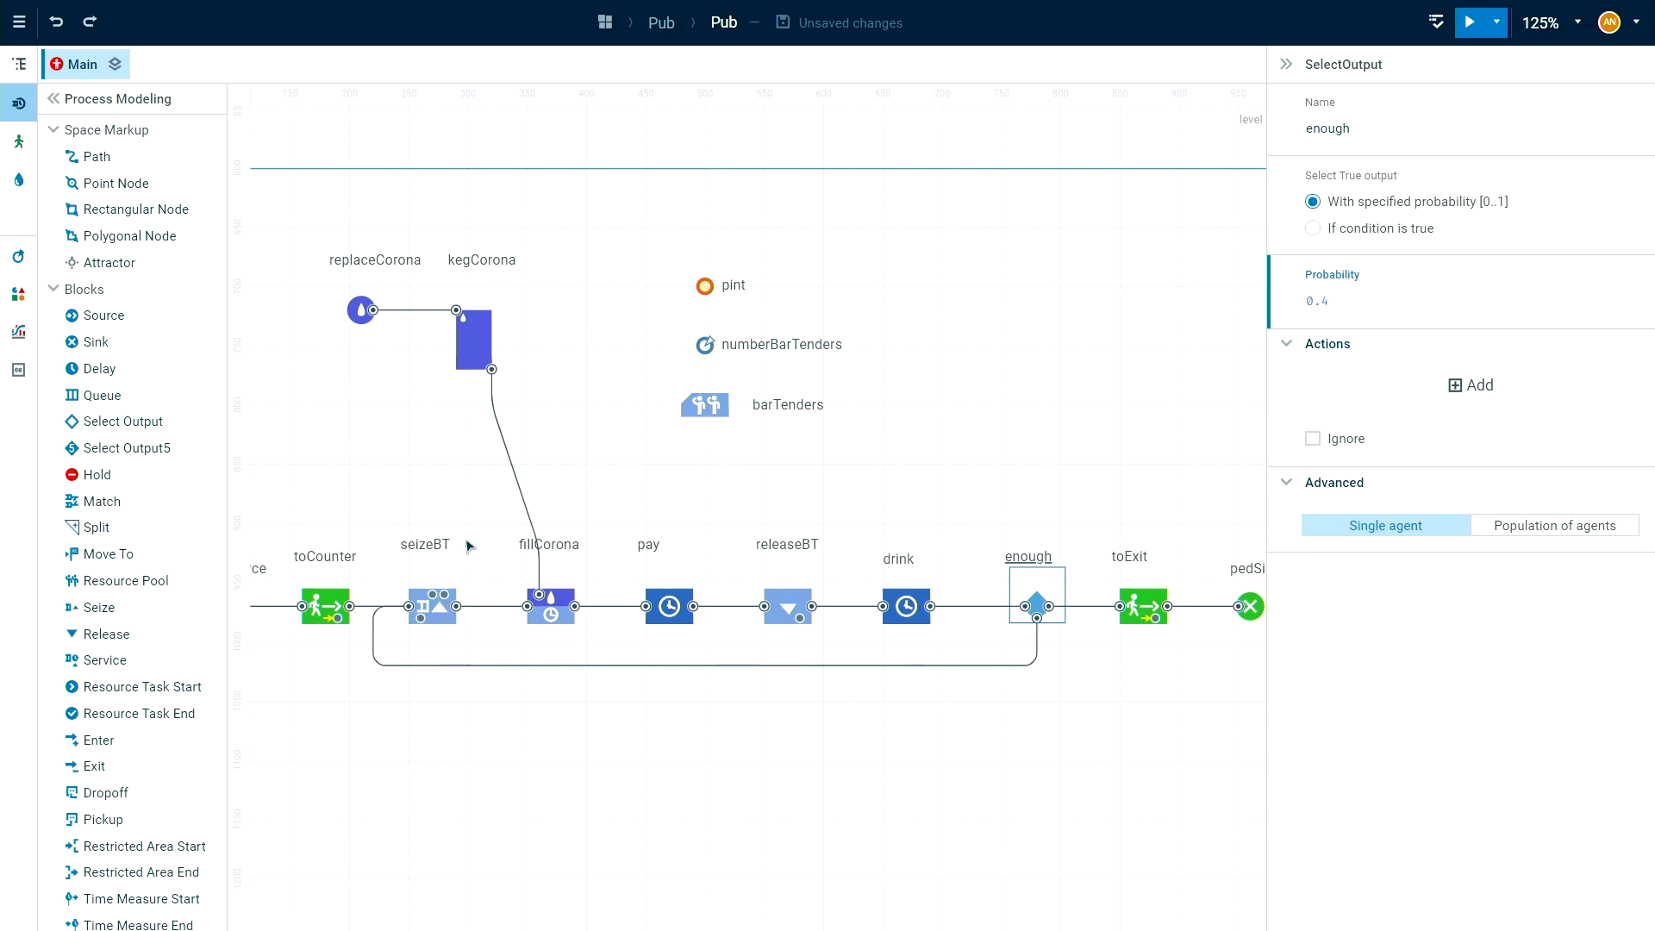
click(738, 813)
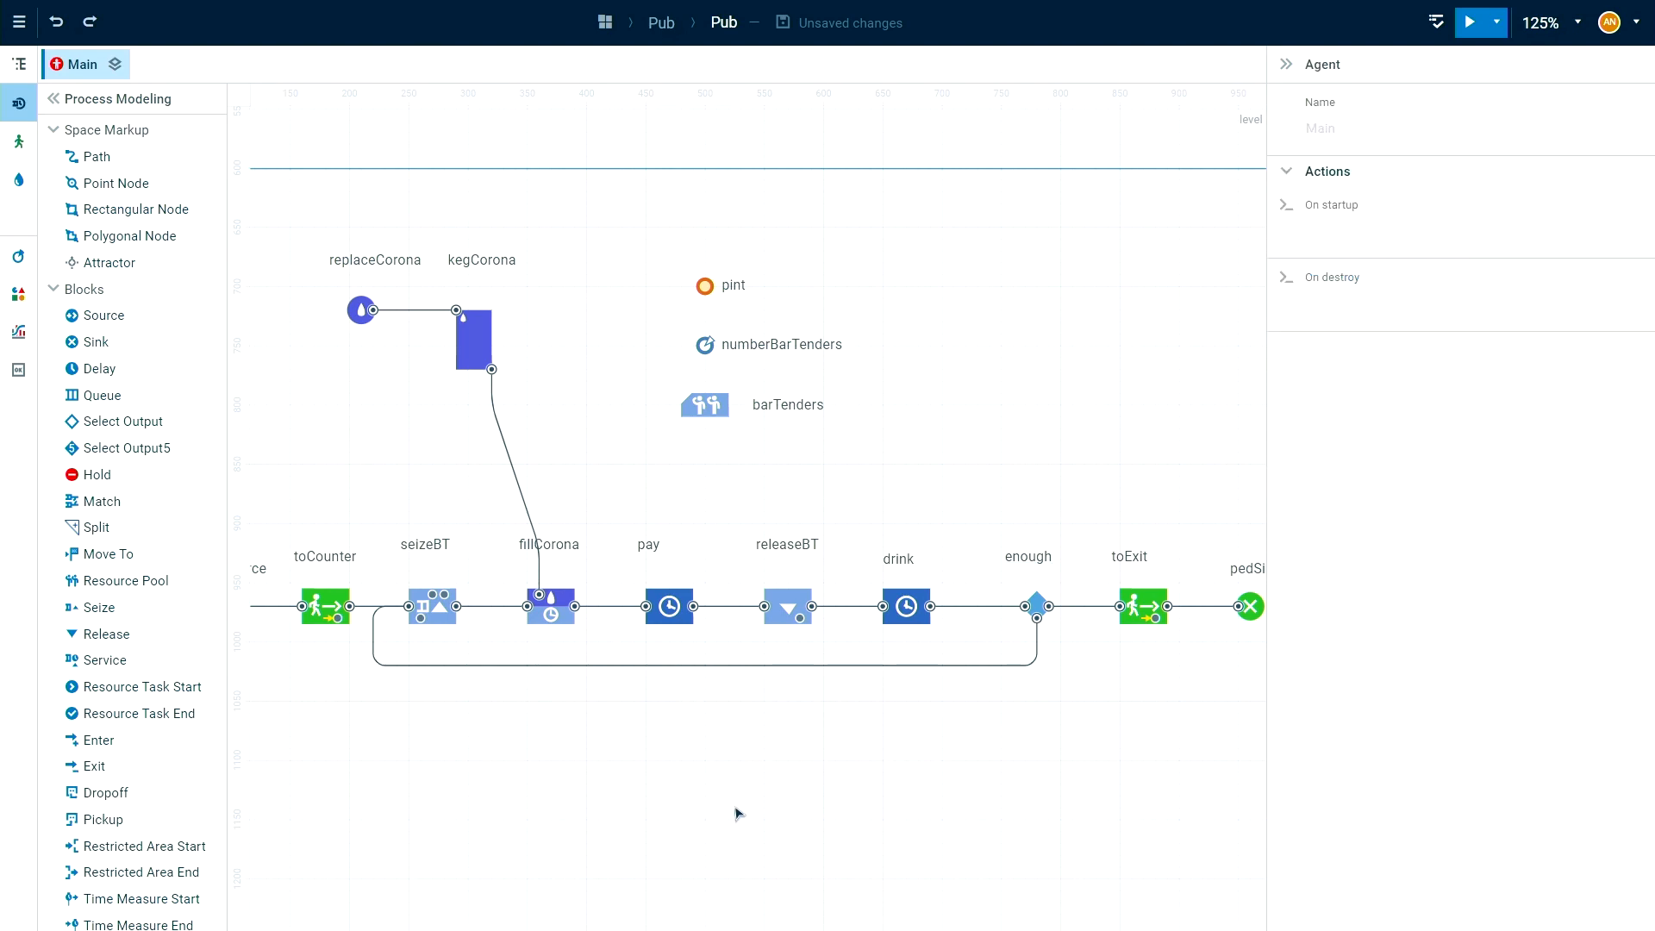
Enable exit on timeout in seizeBT with a timeout of 5 minutes, and connect its timeout output to the toExit input.
drag(698, 790, 746, 819)
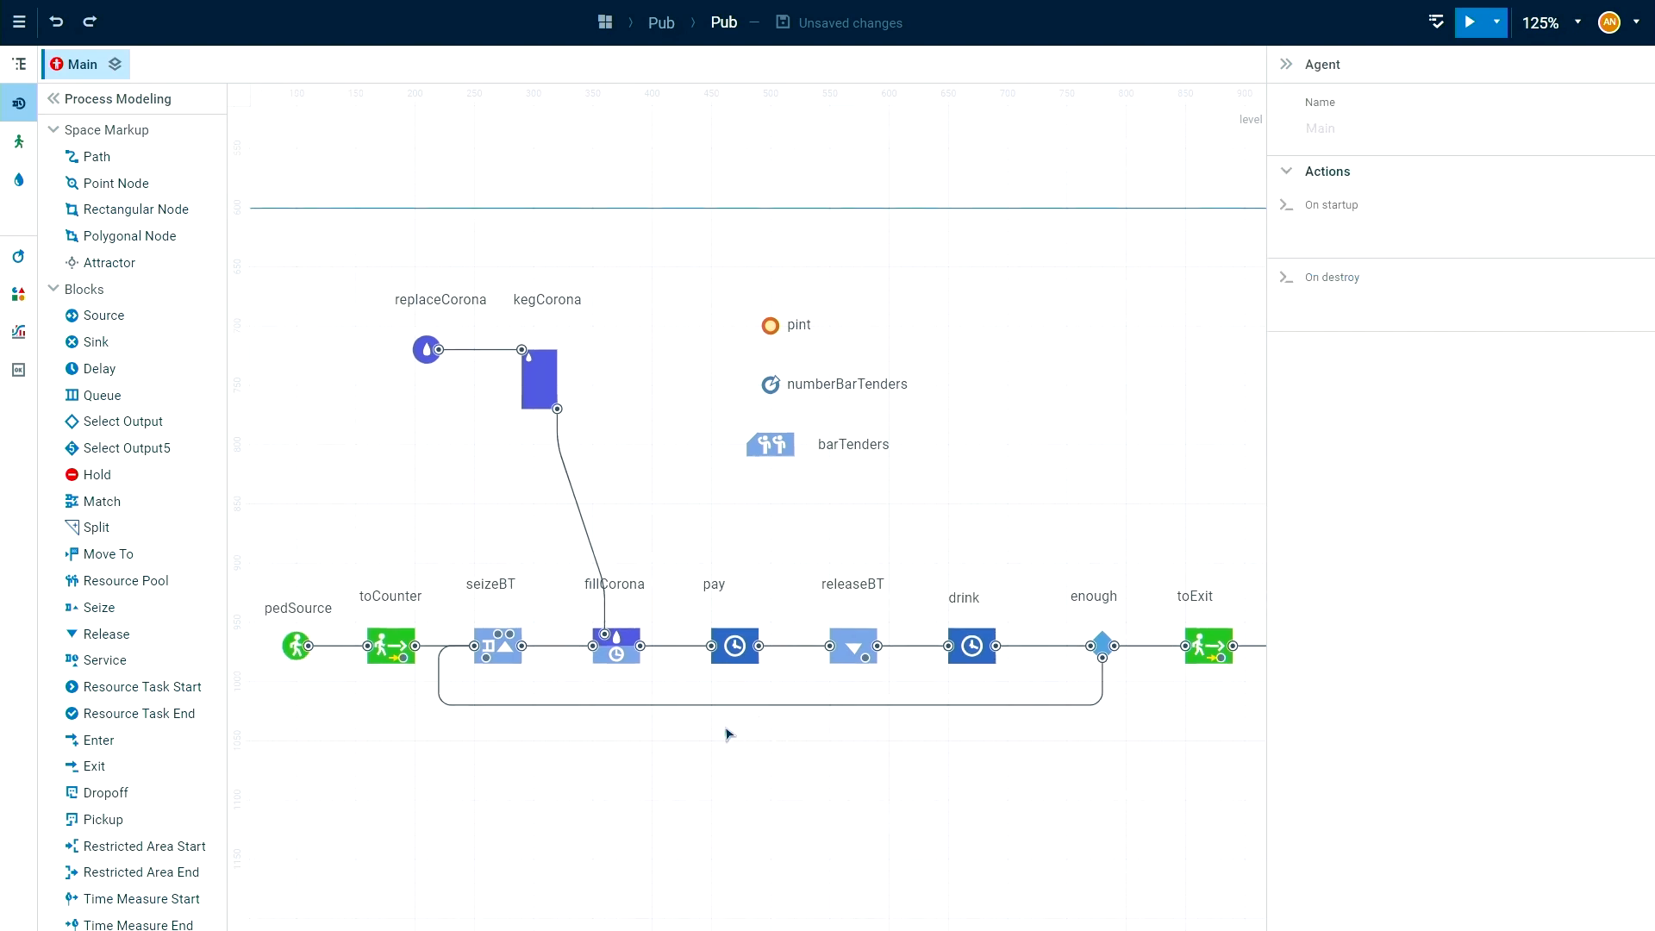
click(505, 662)
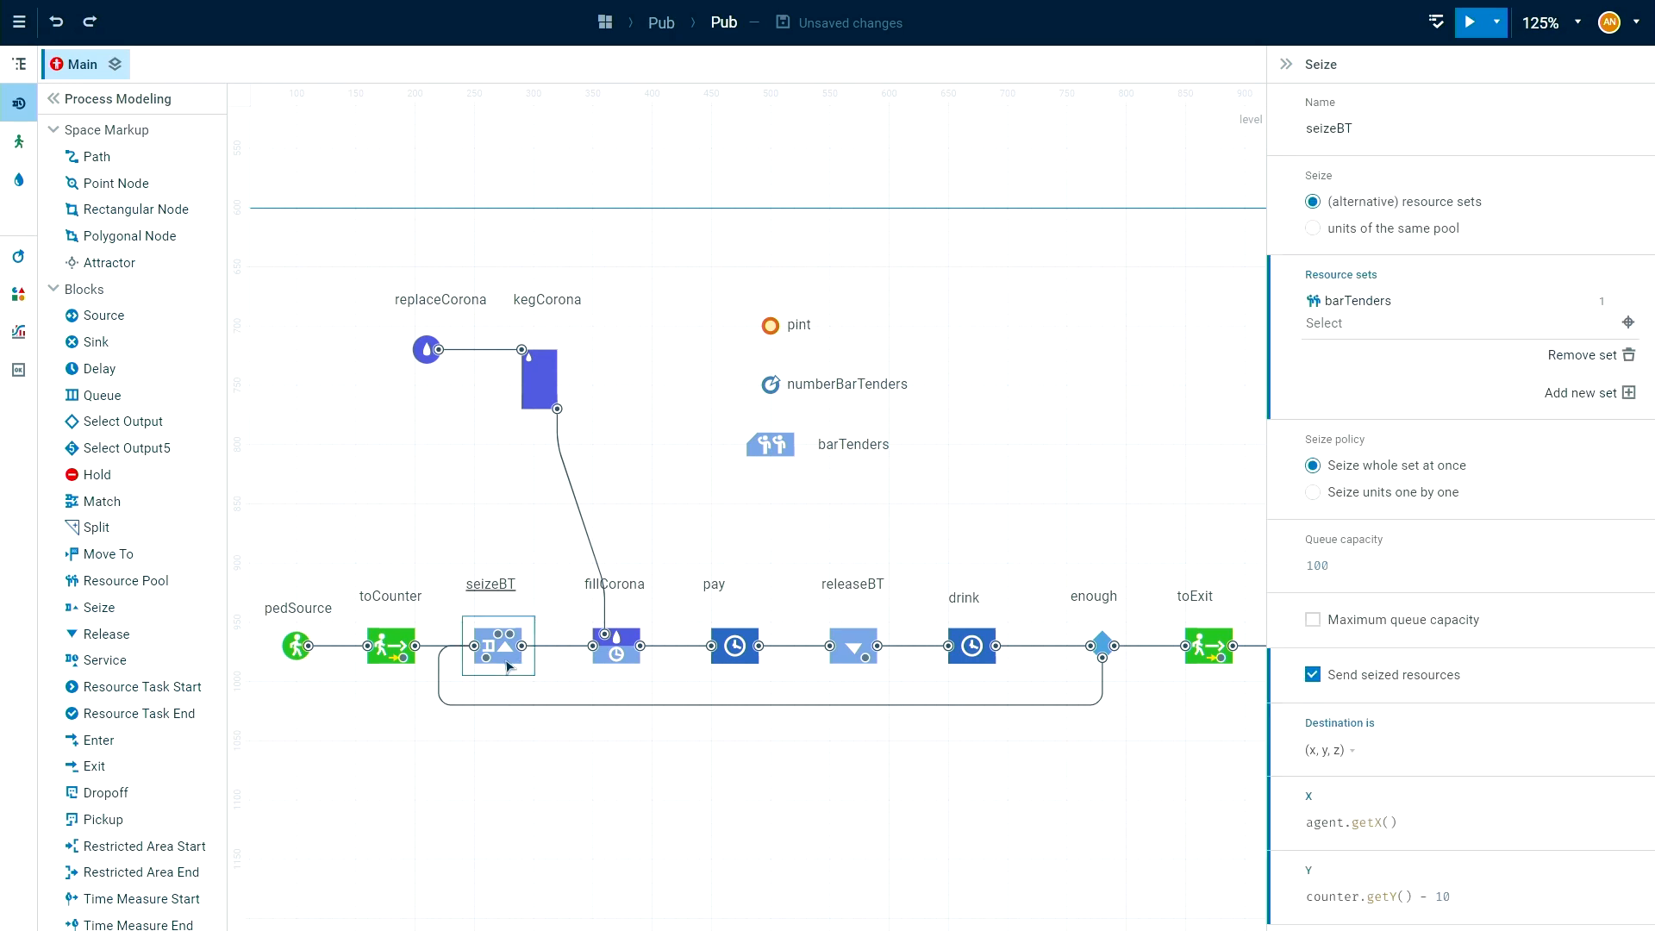
scroll(1614, 597, down, 1)
scroll(1614, 596, down, 10)
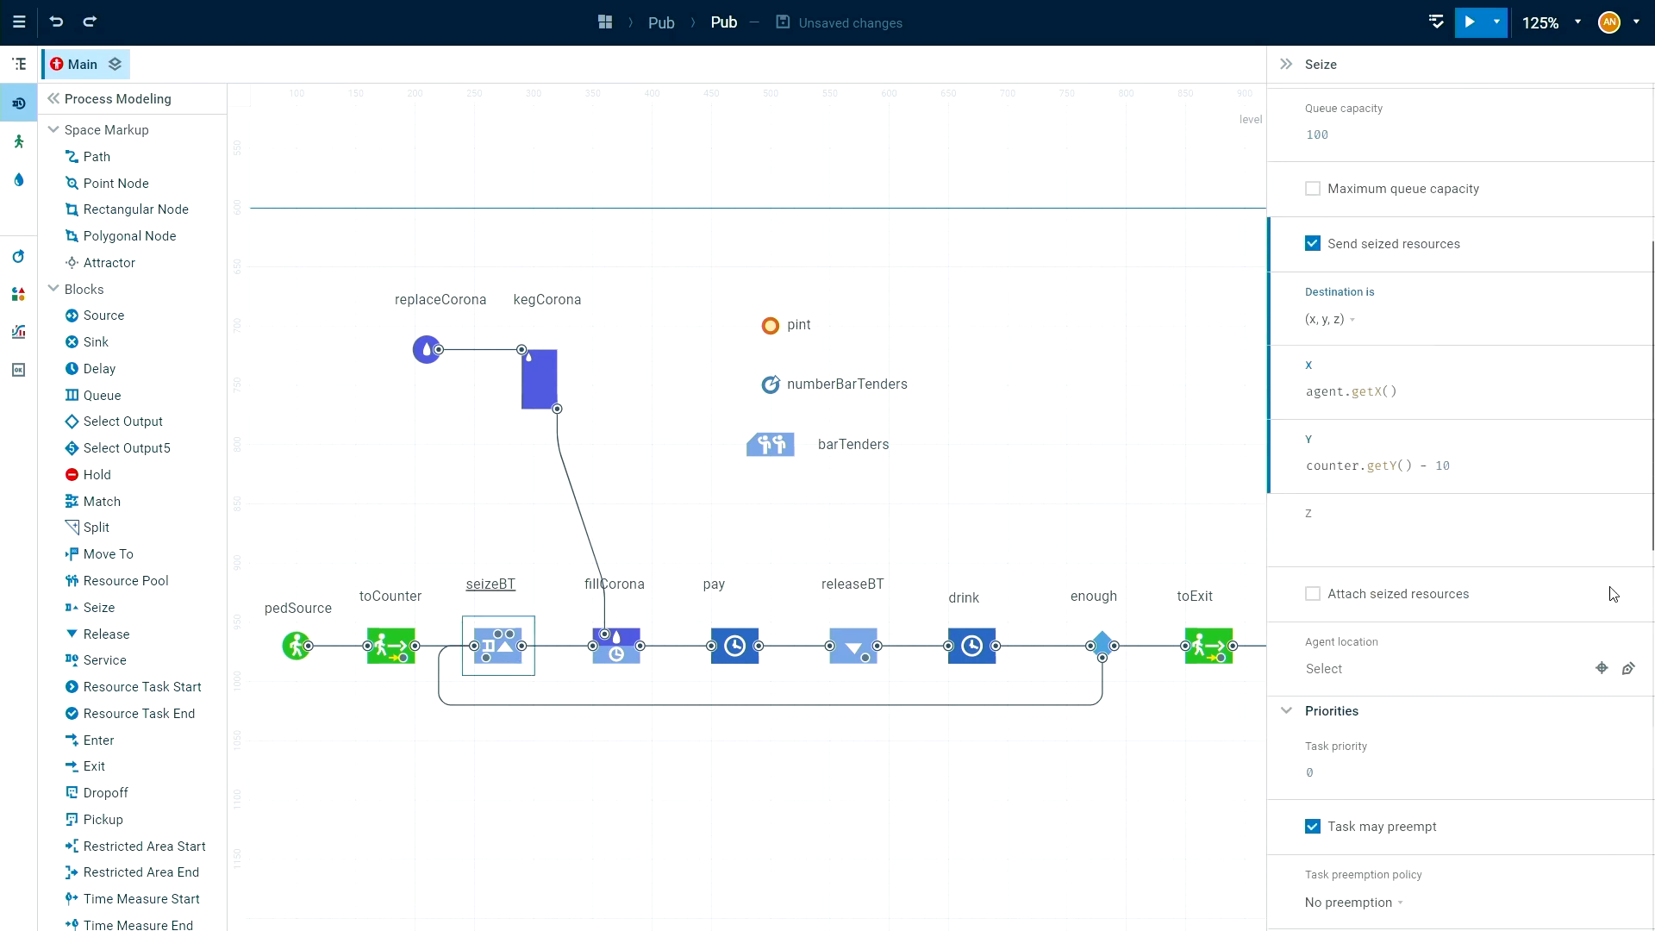
scroll(1614, 587, down, 3)
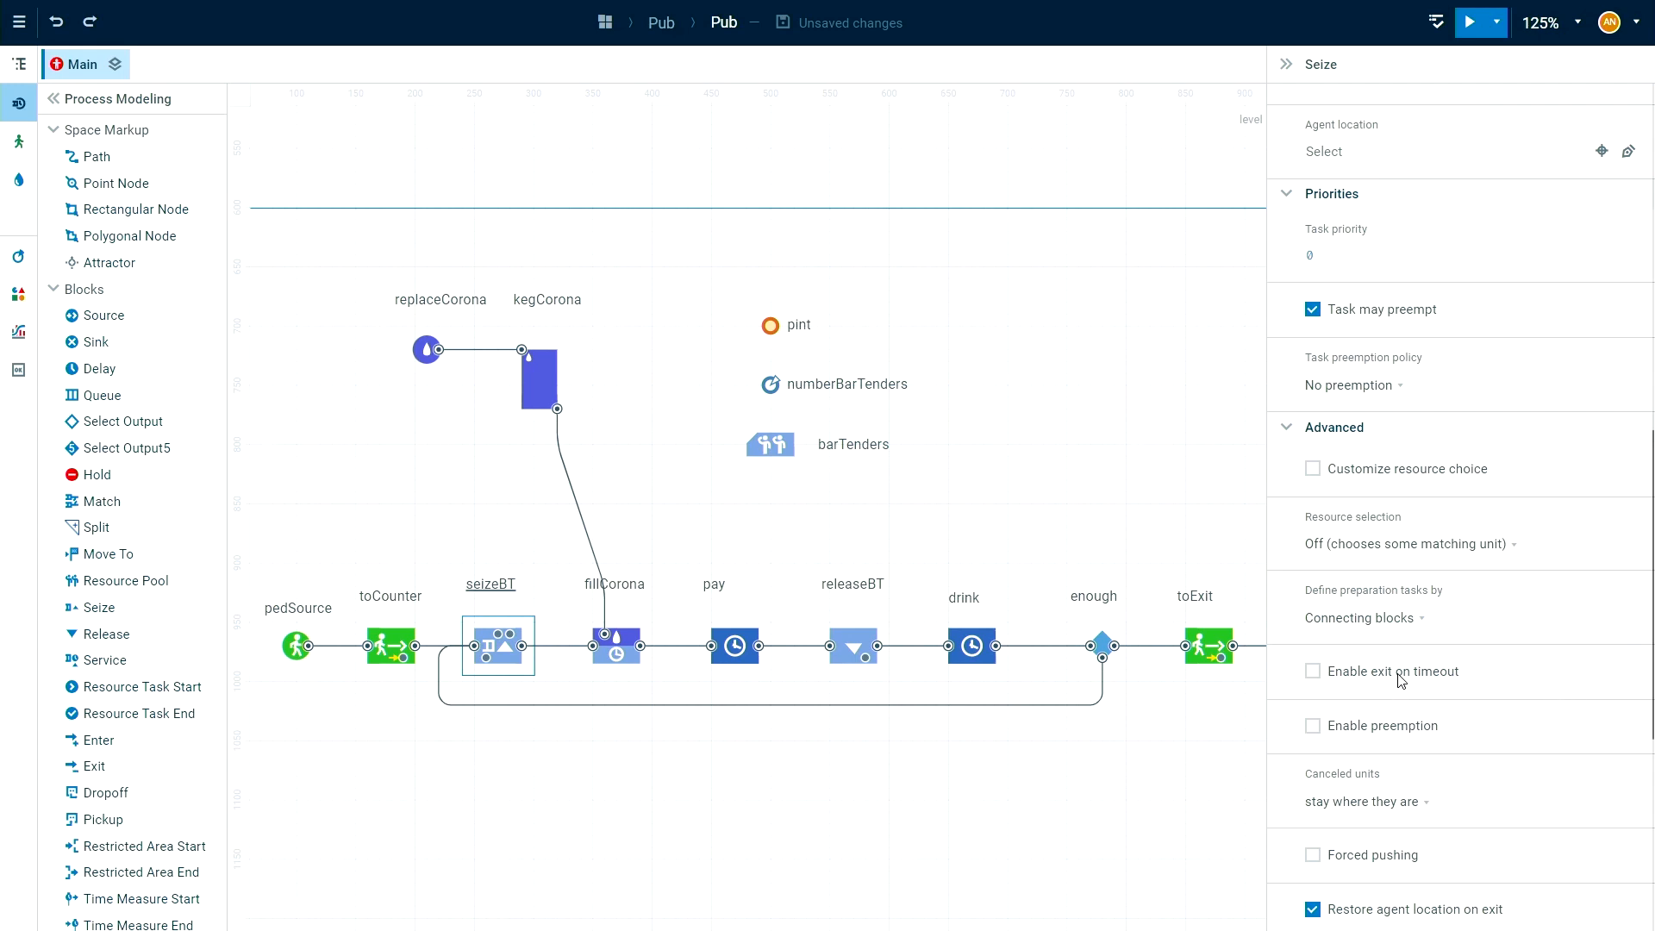
click(1365, 672)
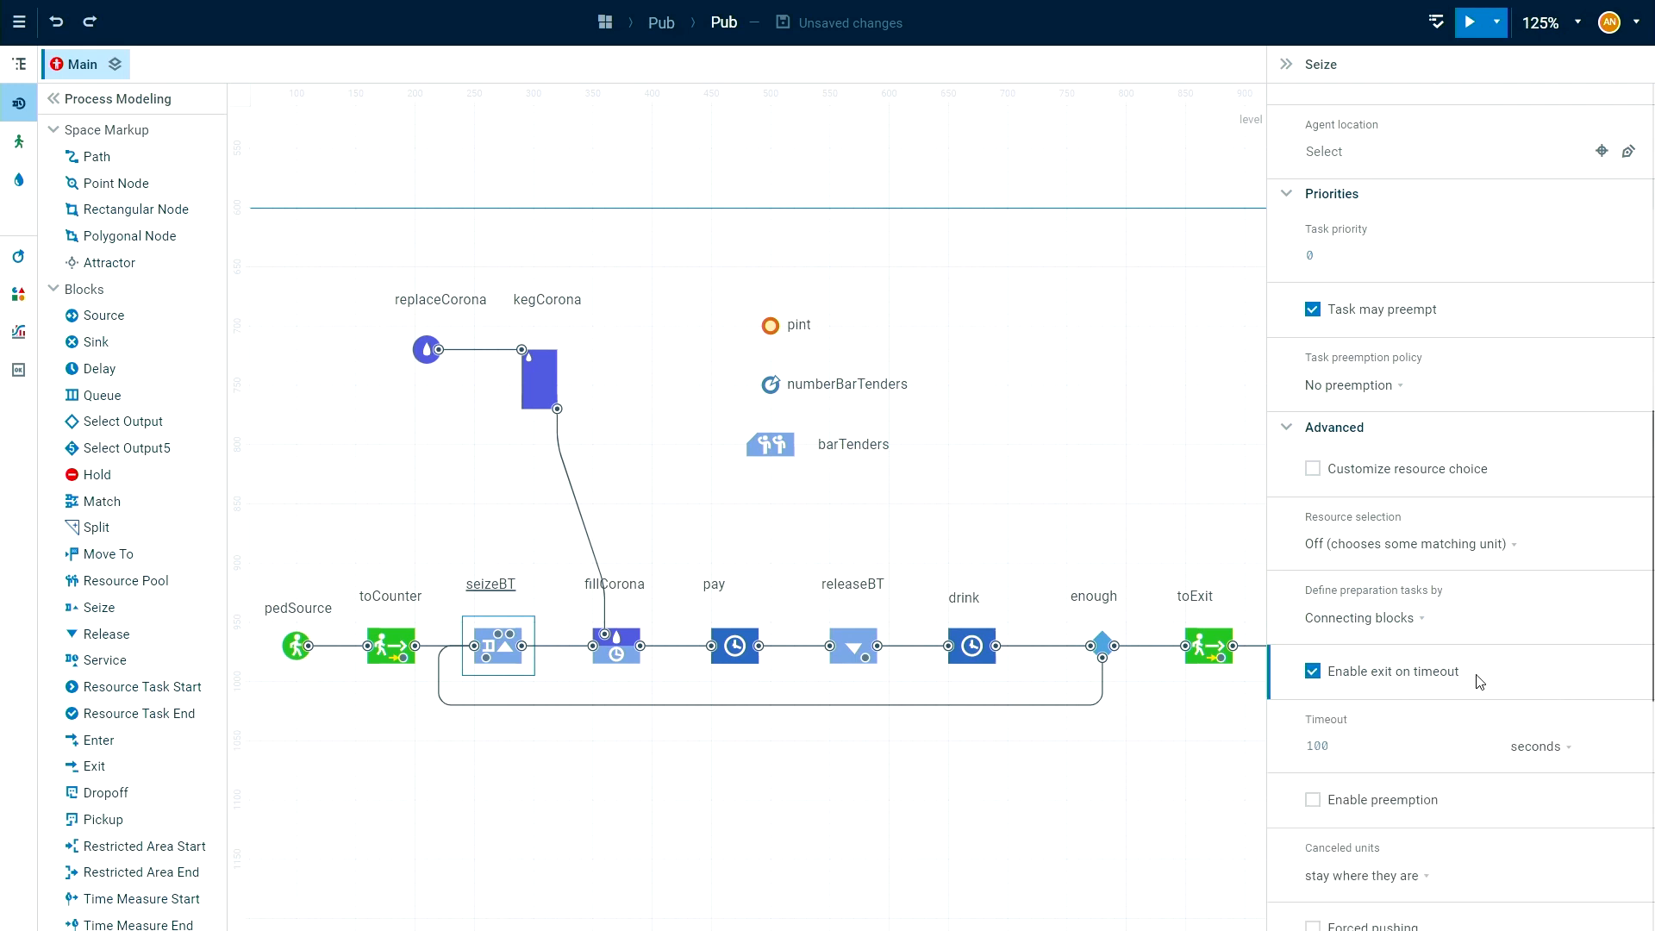
click(1363, 746)
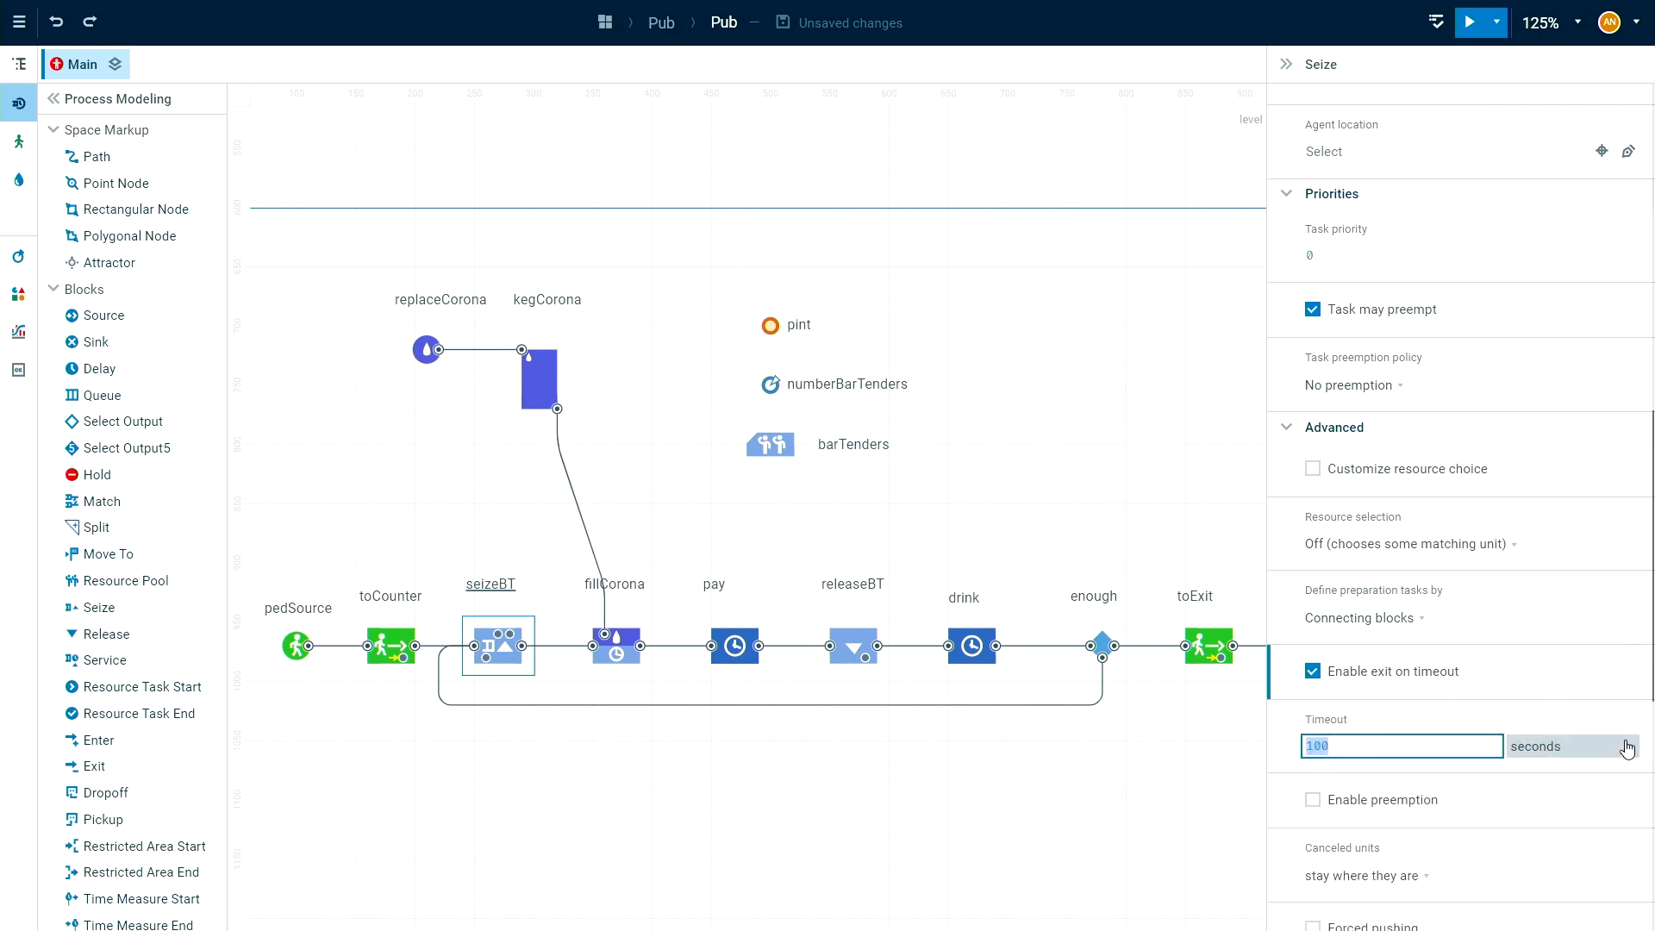
text(5)
click(1552, 752)
click(1533, 617)
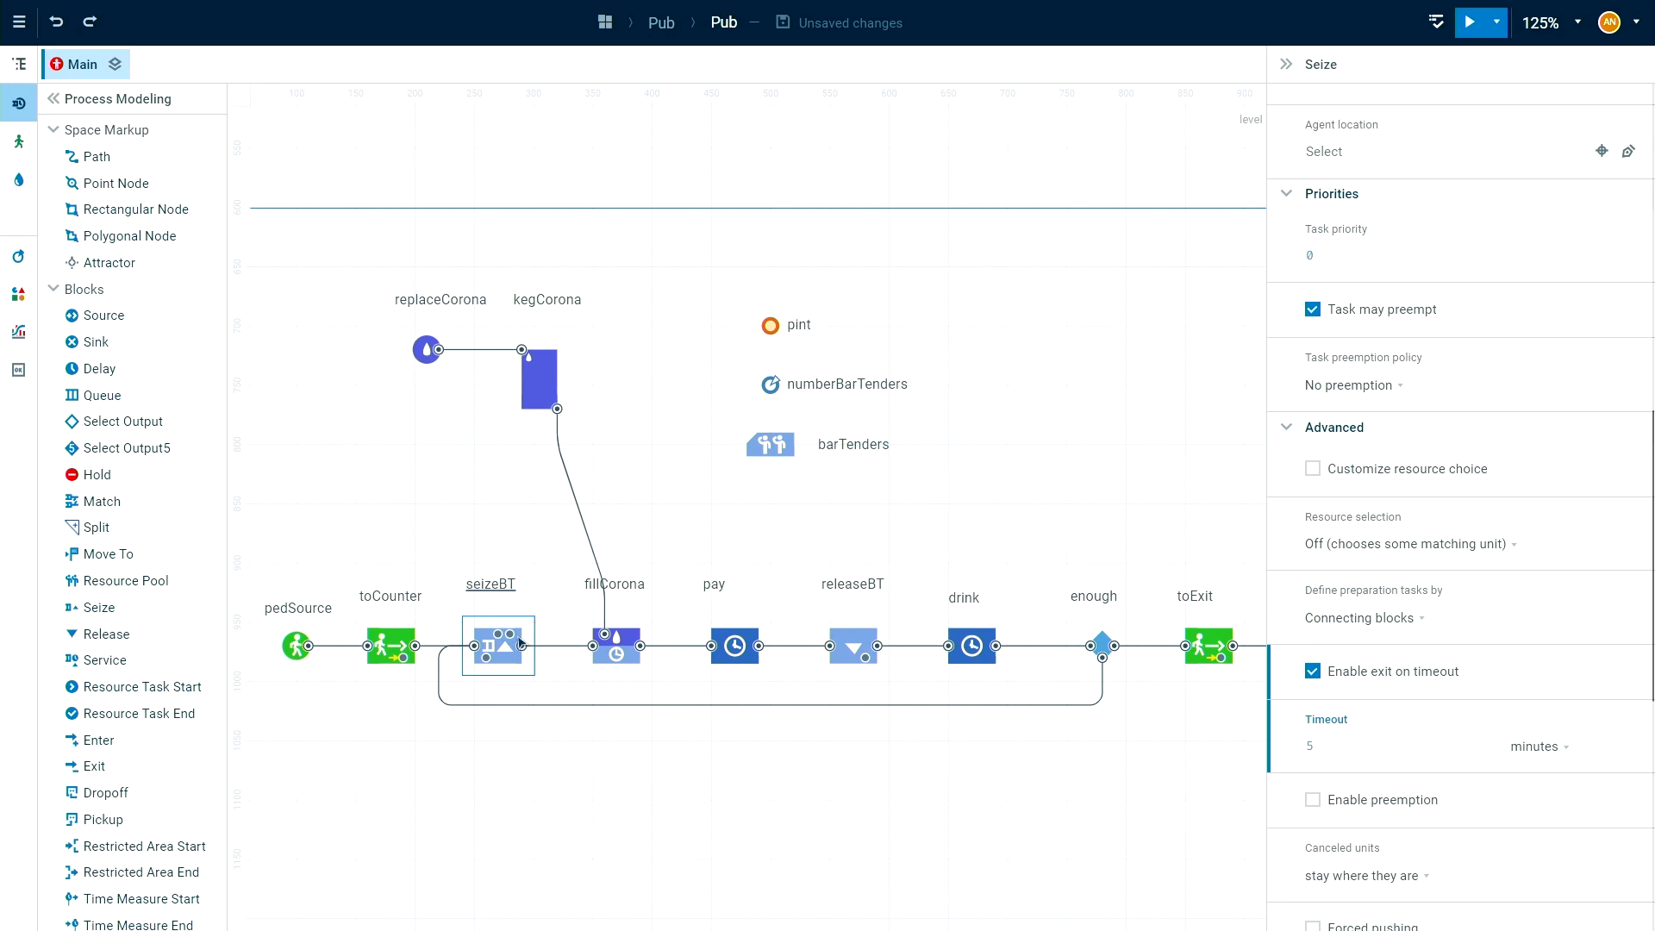
drag(510, 634, 1185, 646)
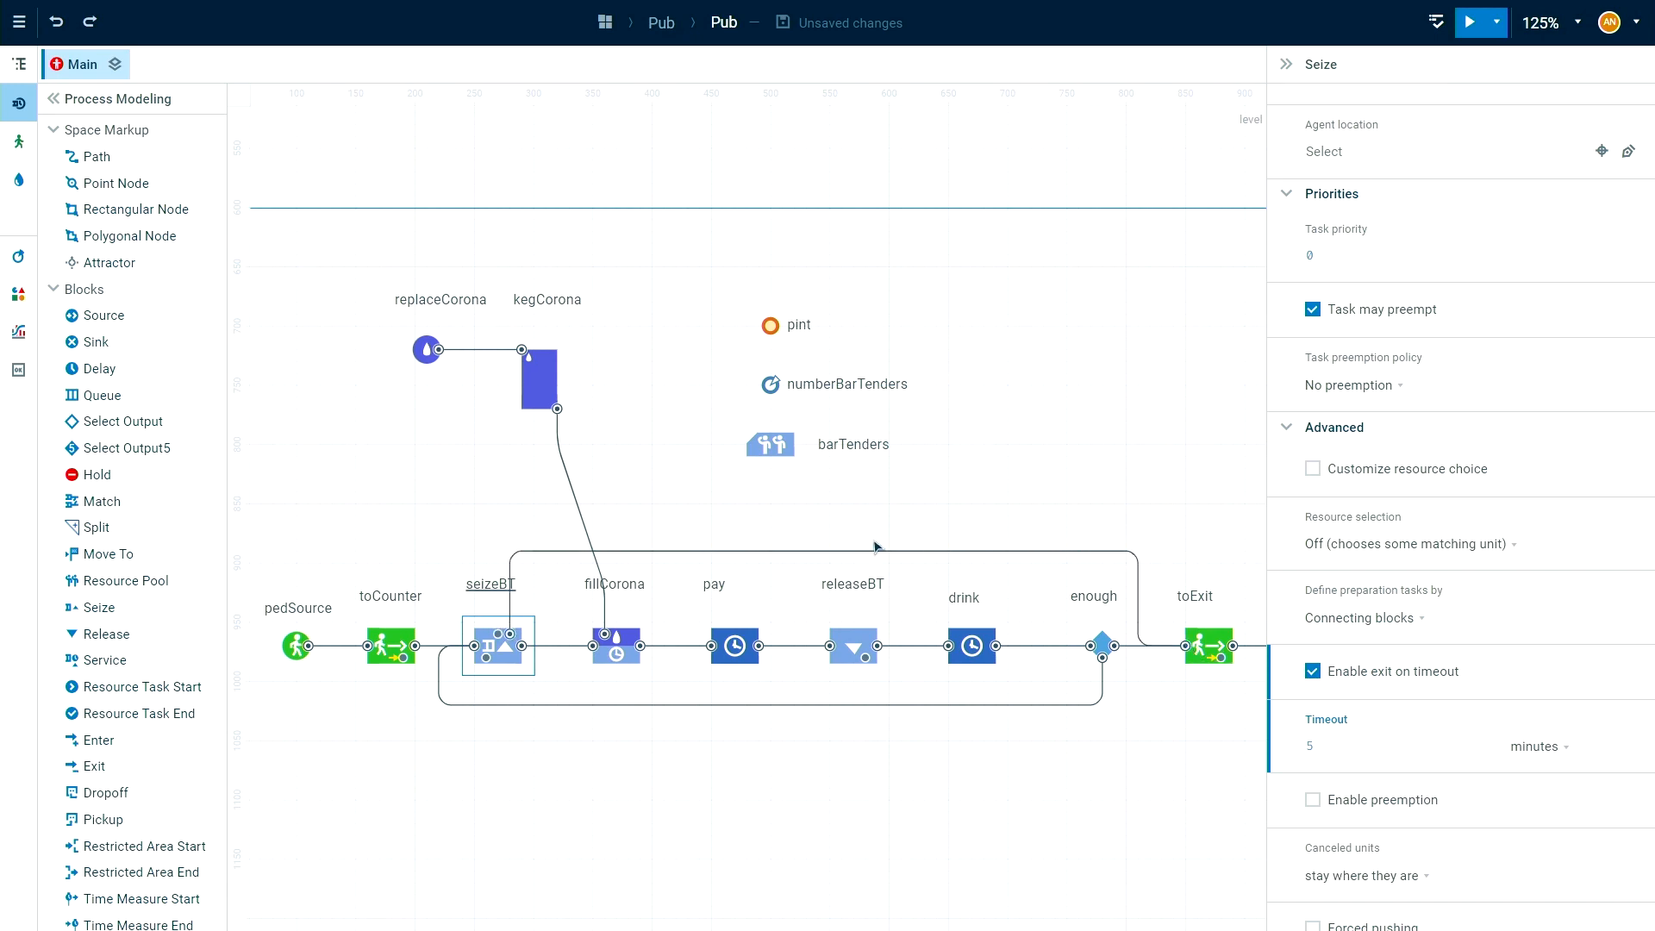
scroll(1203, 684, right, 4)
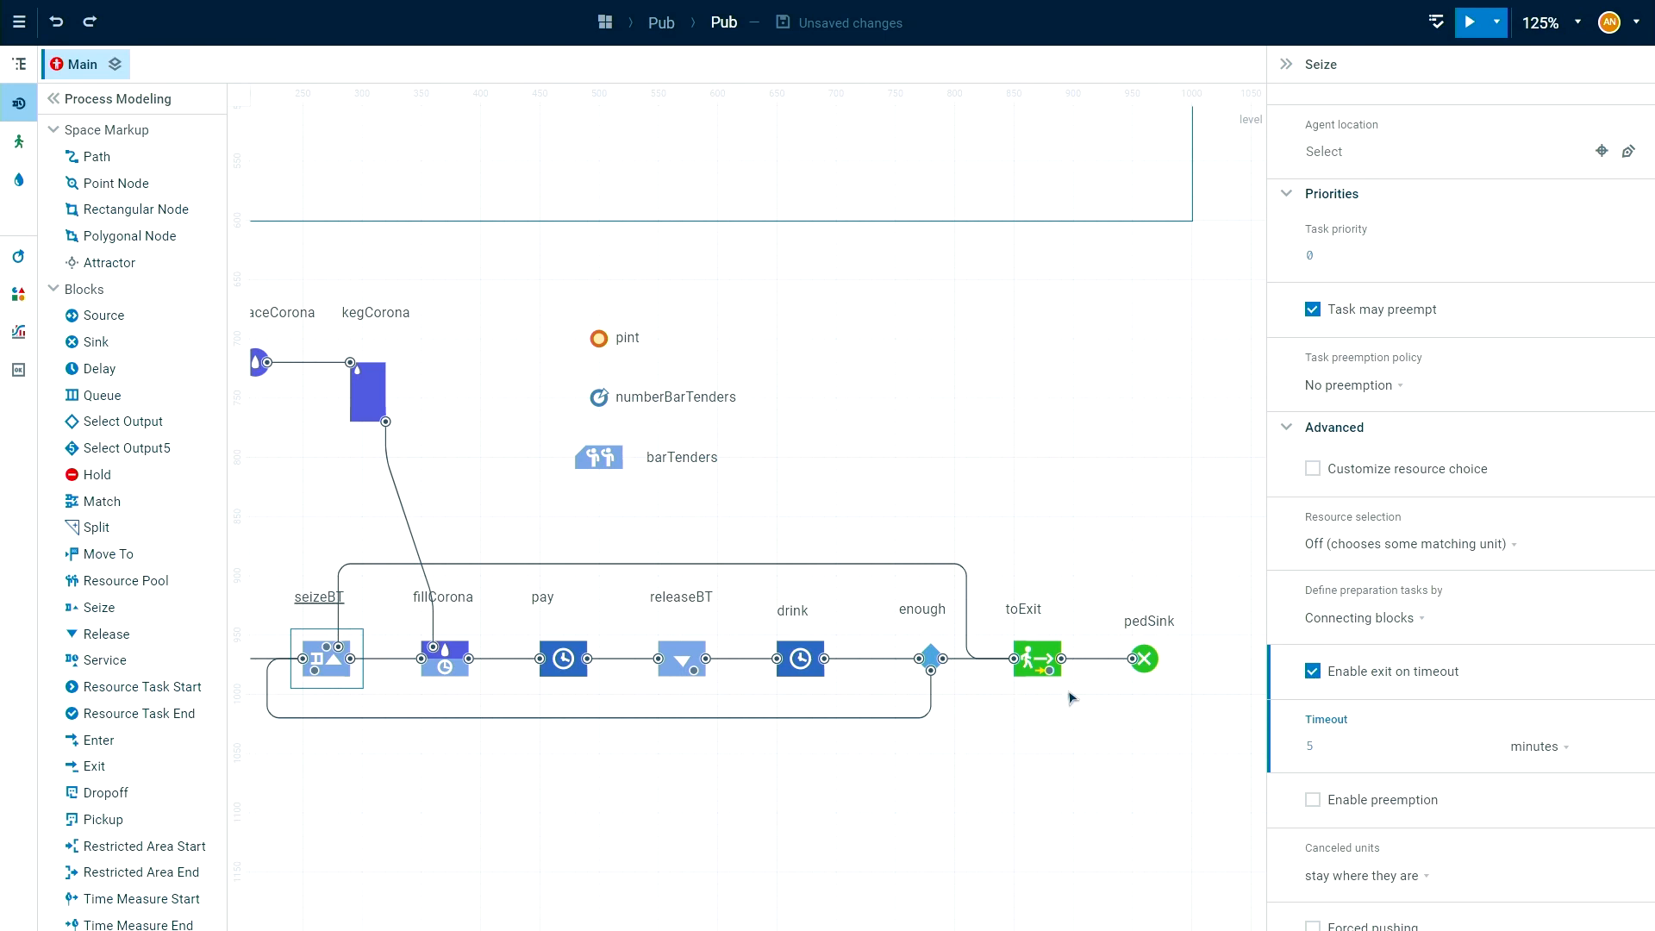
scroll(957, 707, up, 3)
scroll(880, 401, left, 4)
drag(877, 400, 880, 416)
drag(1041, 437, 958, 483)
scroll(754, 400, down, 1)
drag(802, 382, 897, 496)
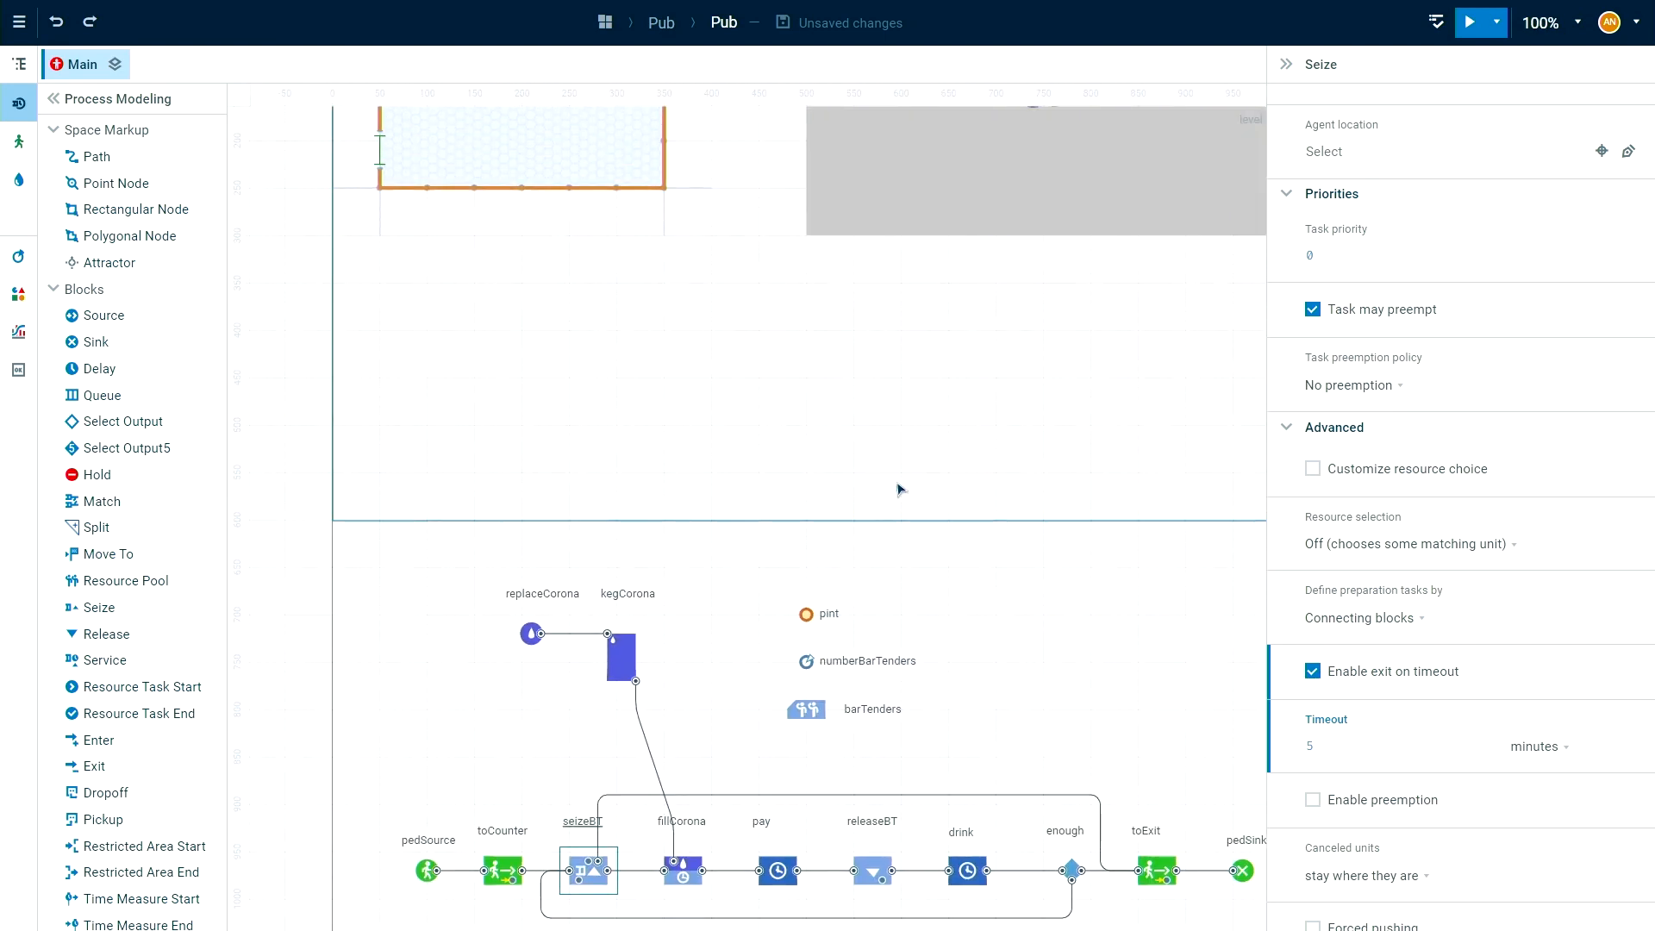
scroll(944, 569, down, 3)
scroll(944, 569, right, 2)
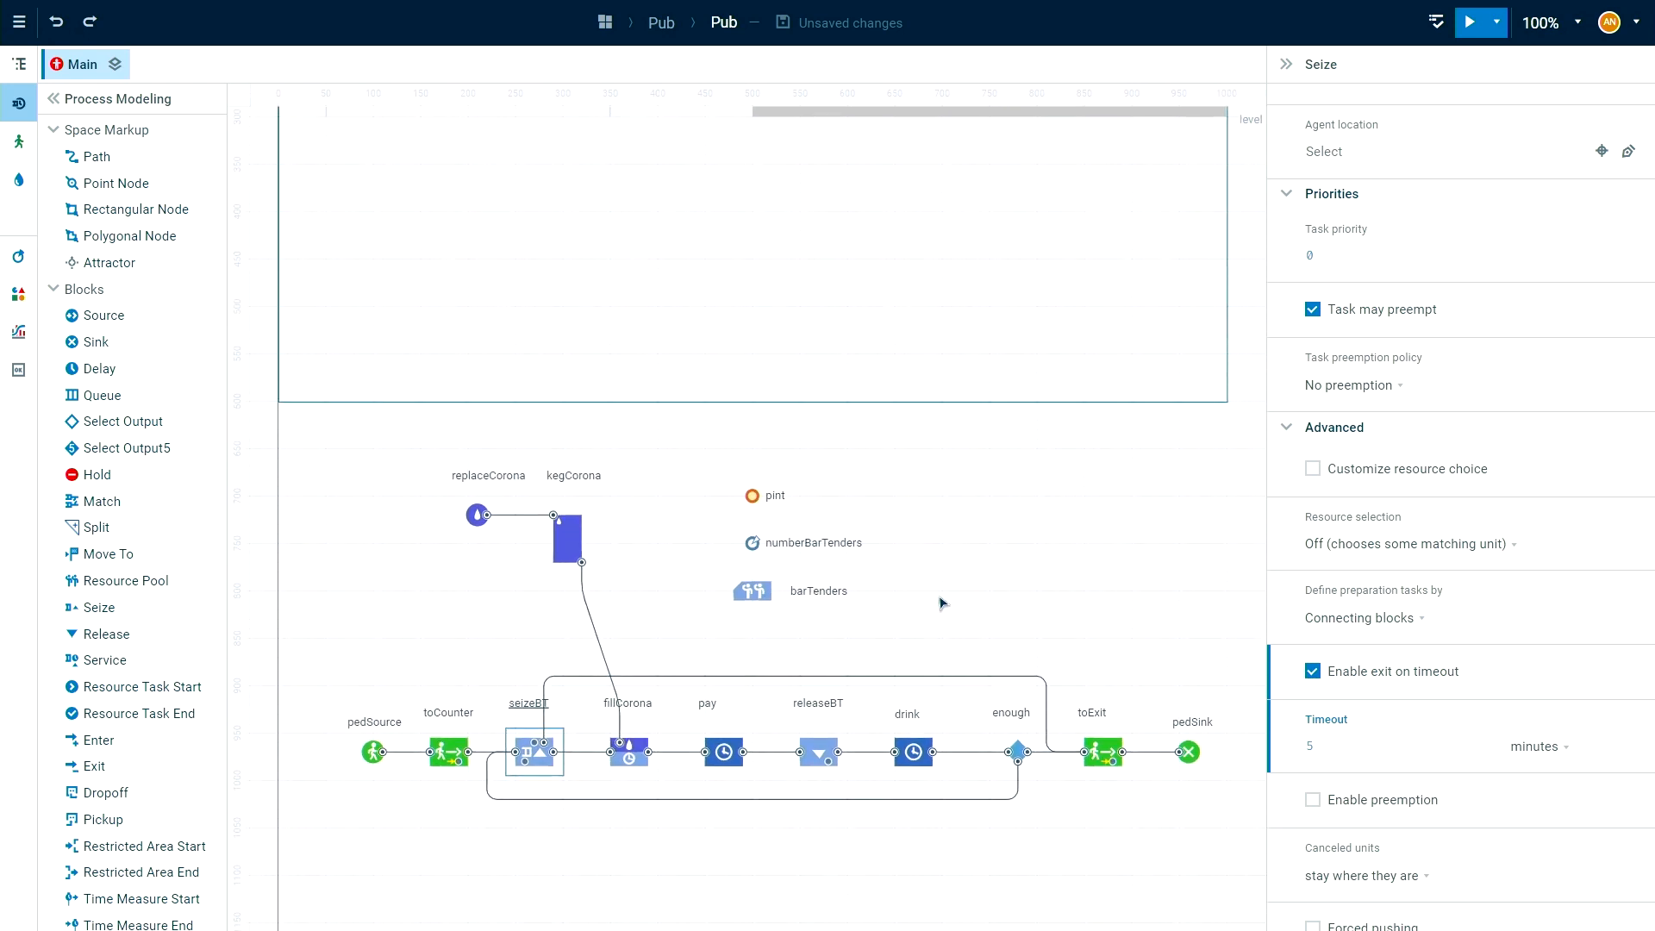
scroll(999, 667, up, 1)
drag(1015, 701, 1017, 549)
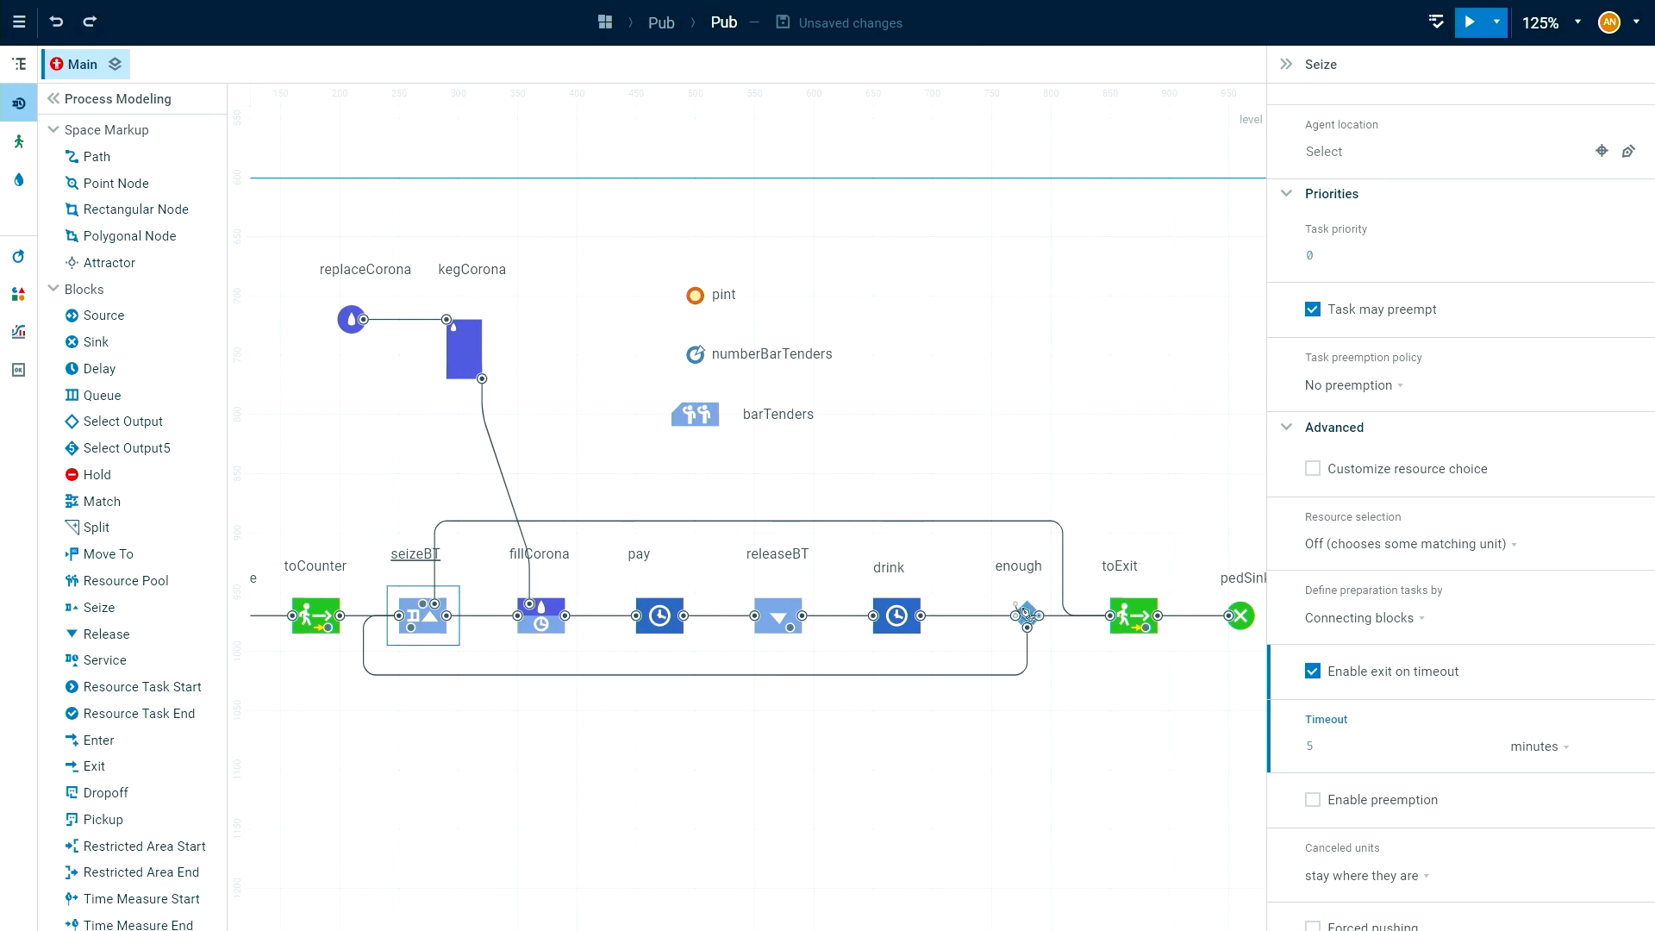
Review the enough block's probability and return connector, then the seizeBT timeout setting, its connector and the toExit target.
click(1039, 610)
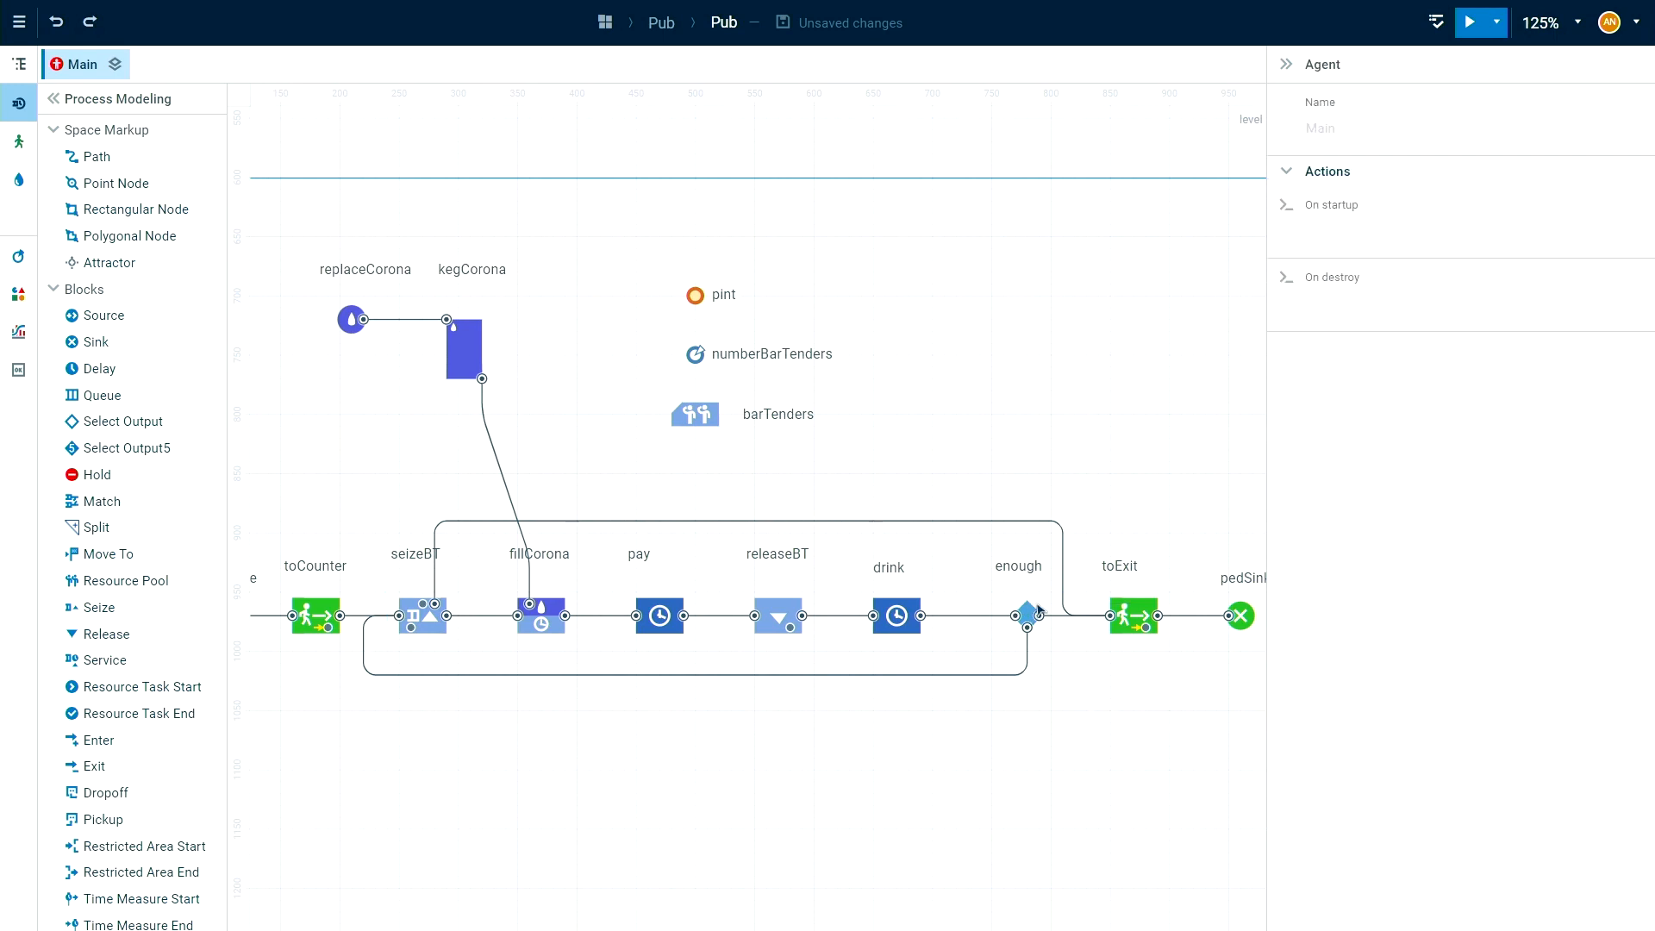
click(1031, 618)
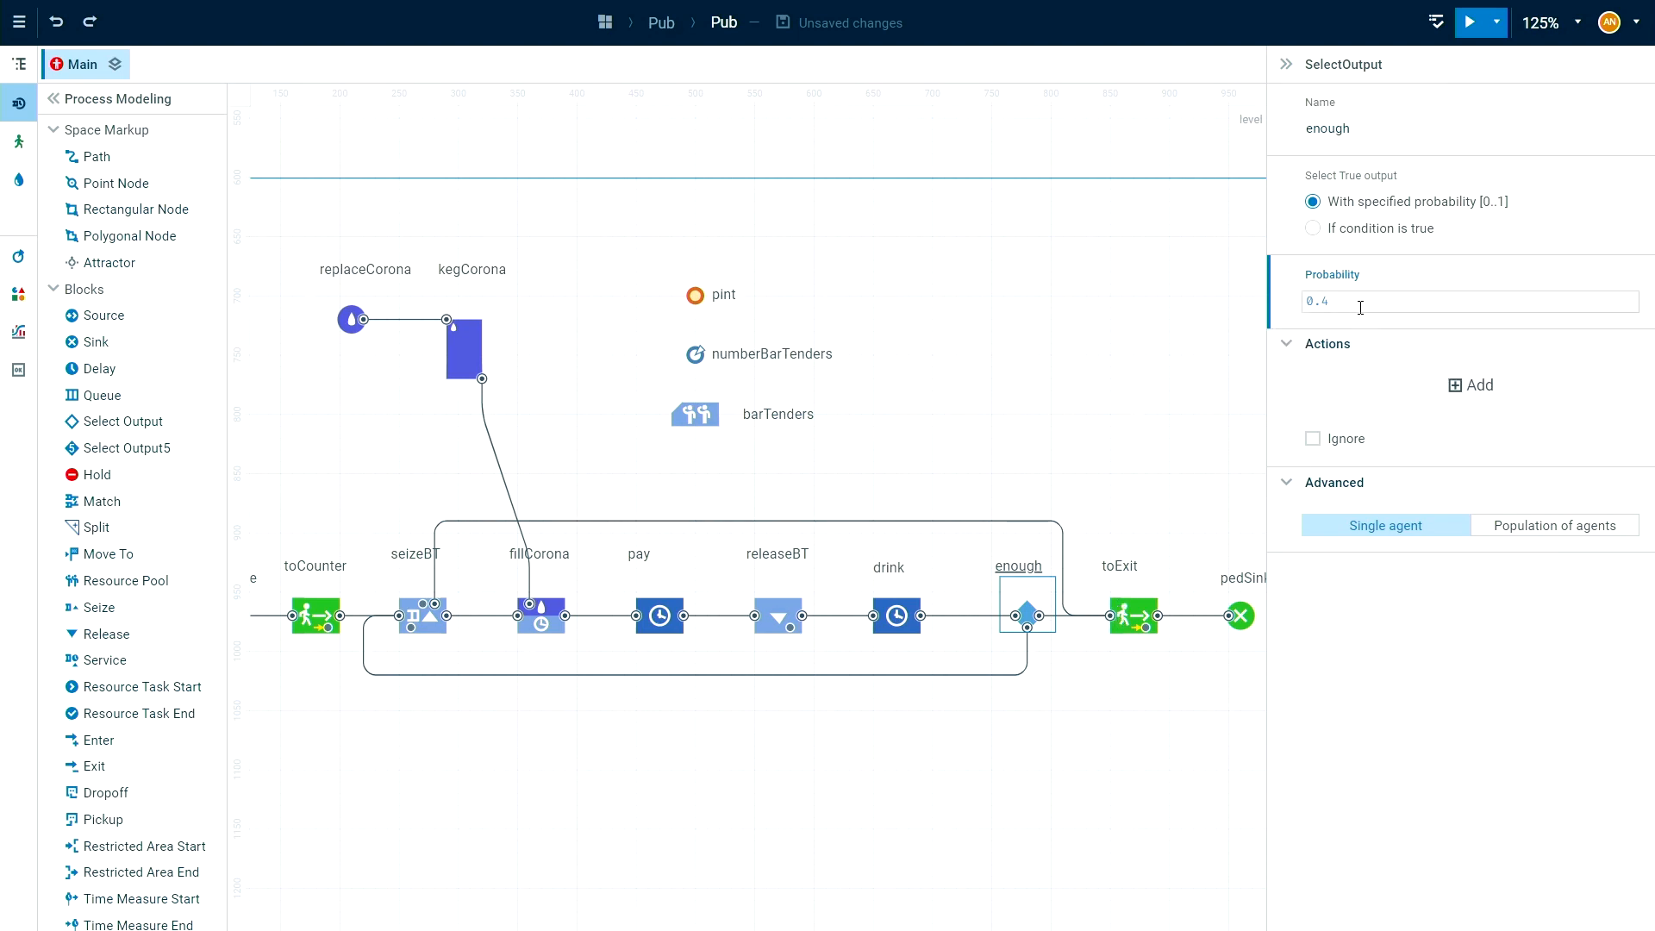
click(986, 675)
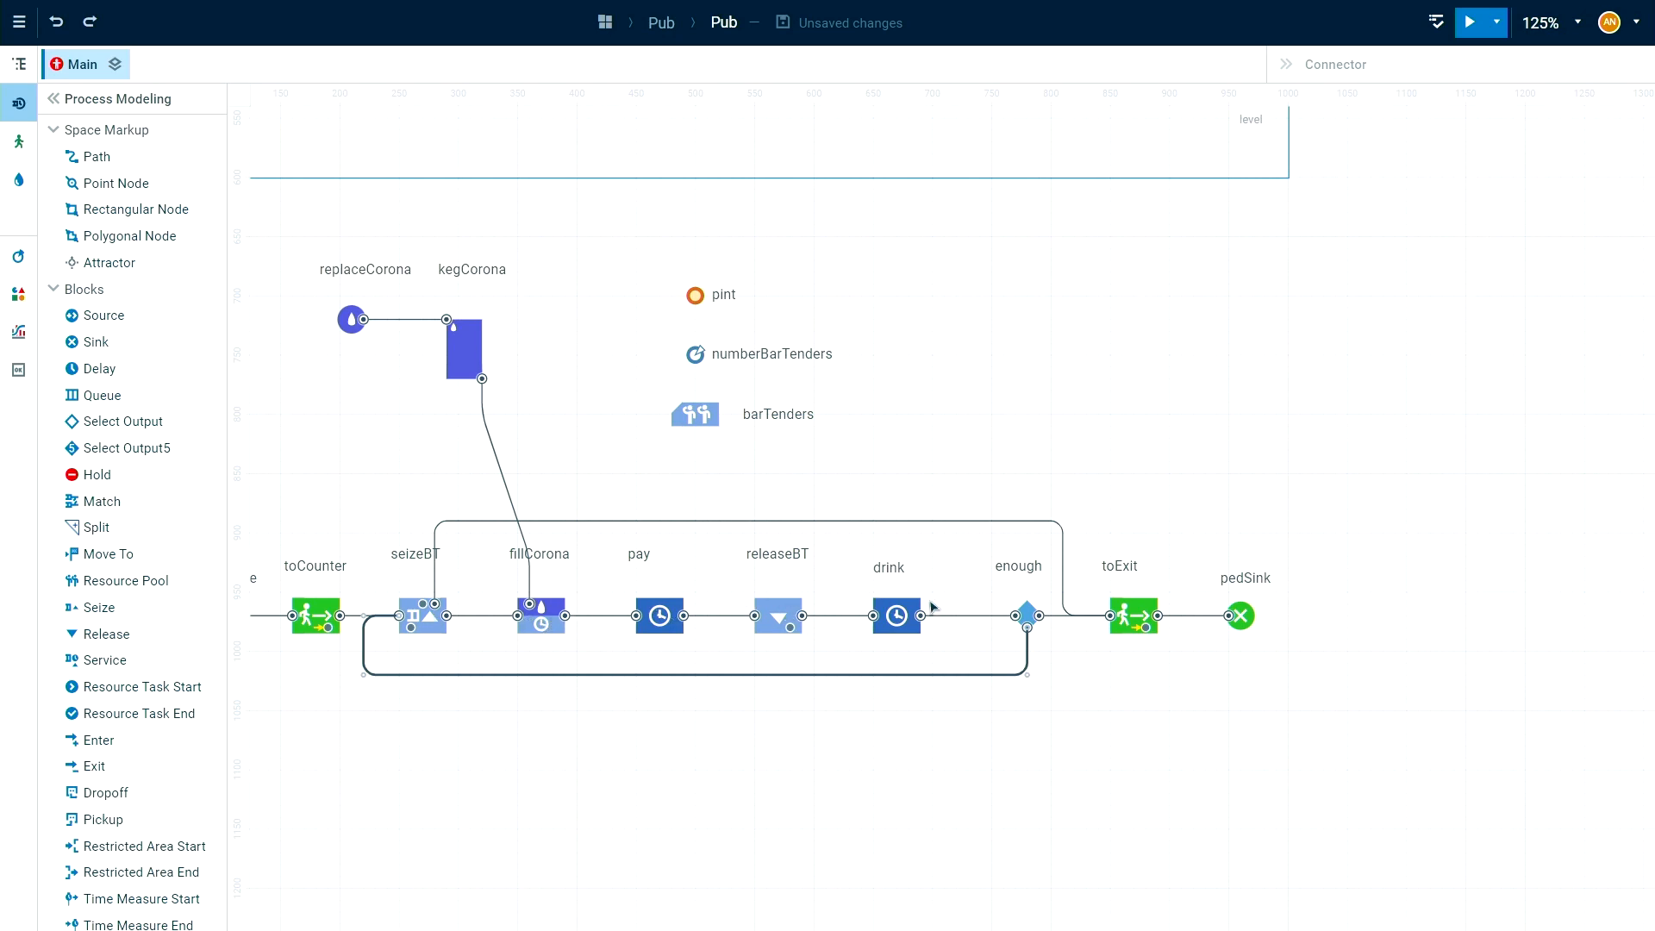
click(1028, 616)
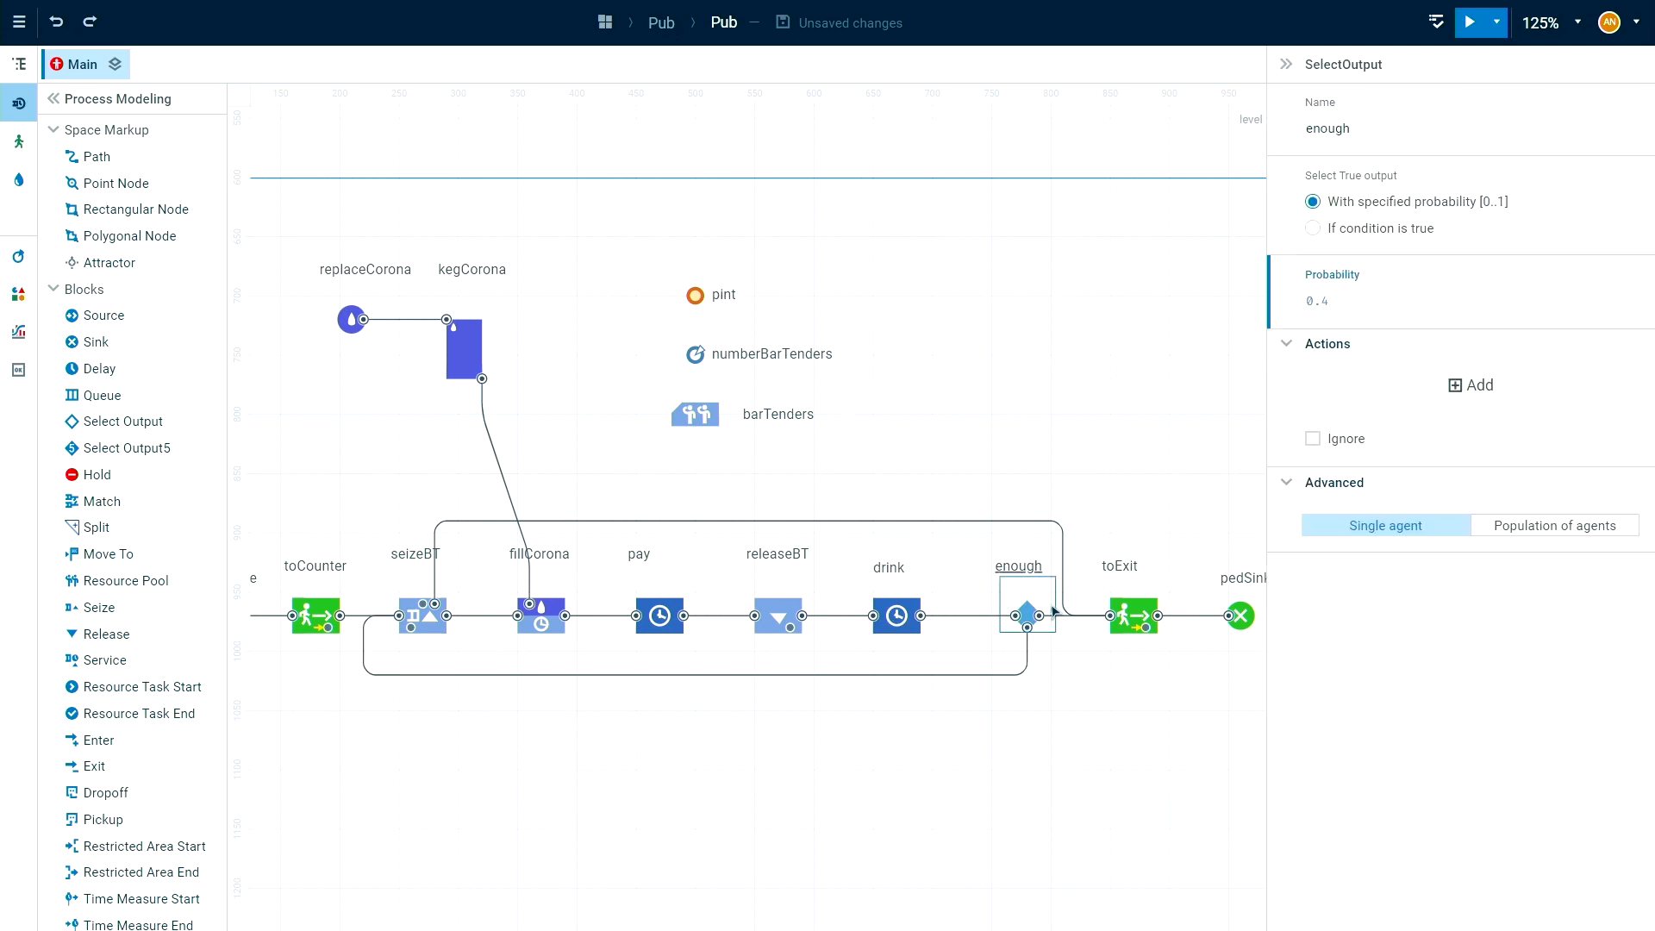
click(439, 646)
click(436, 635)
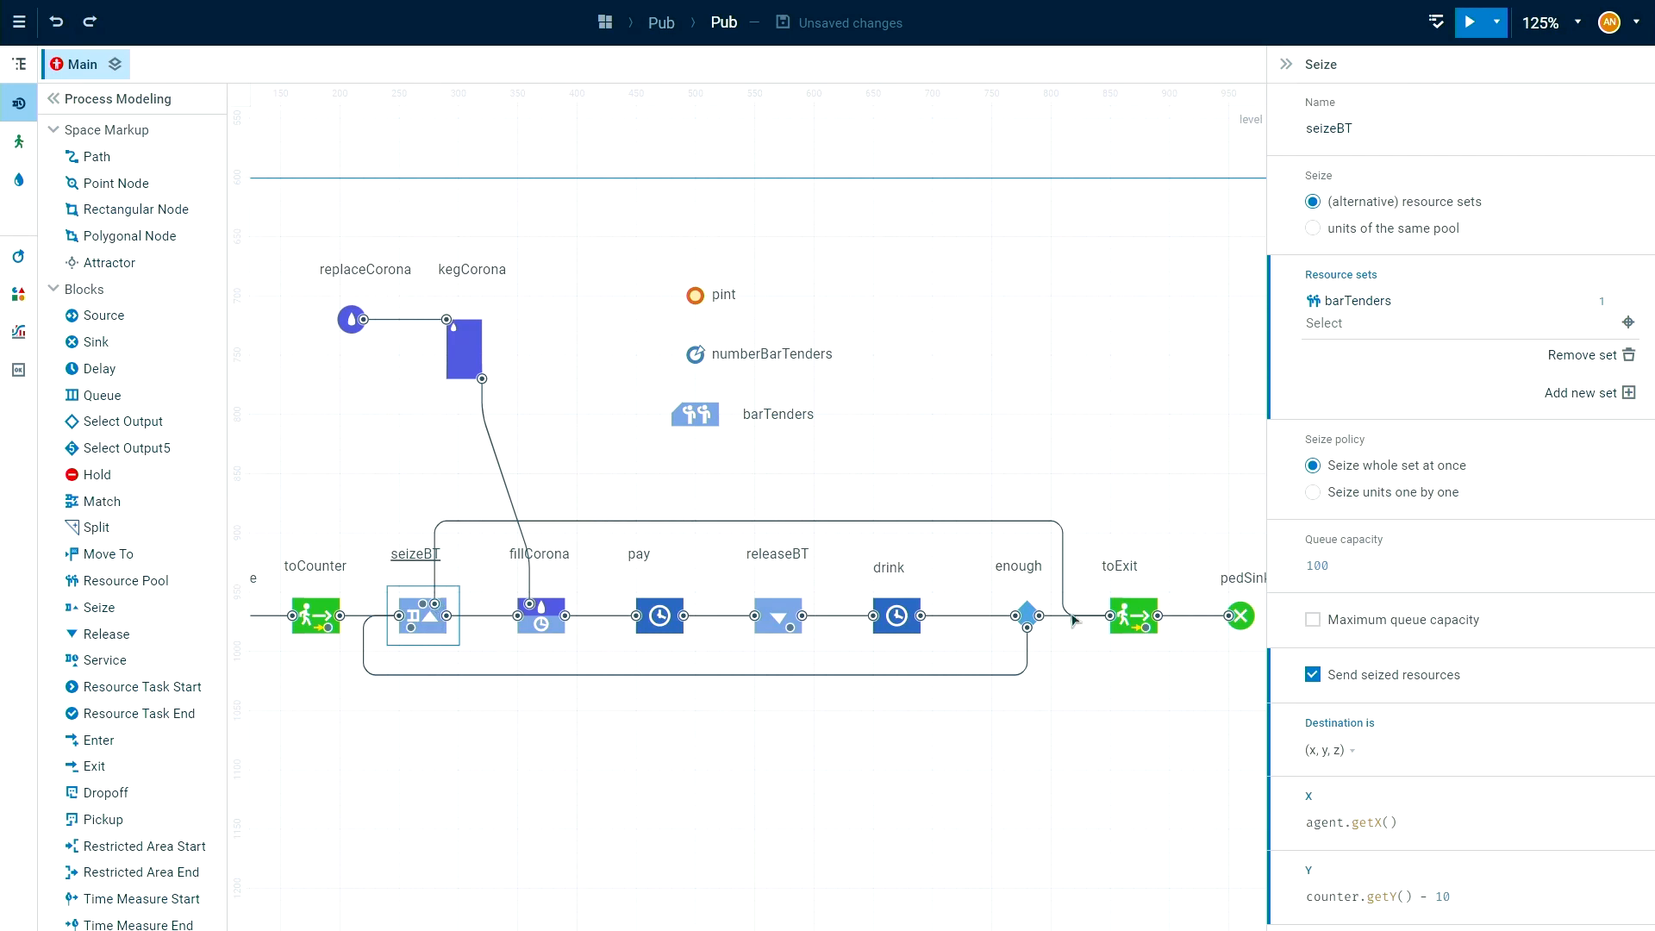
scroll(1388, 789, down, 8)
scroll(1399, 747, down, 6)
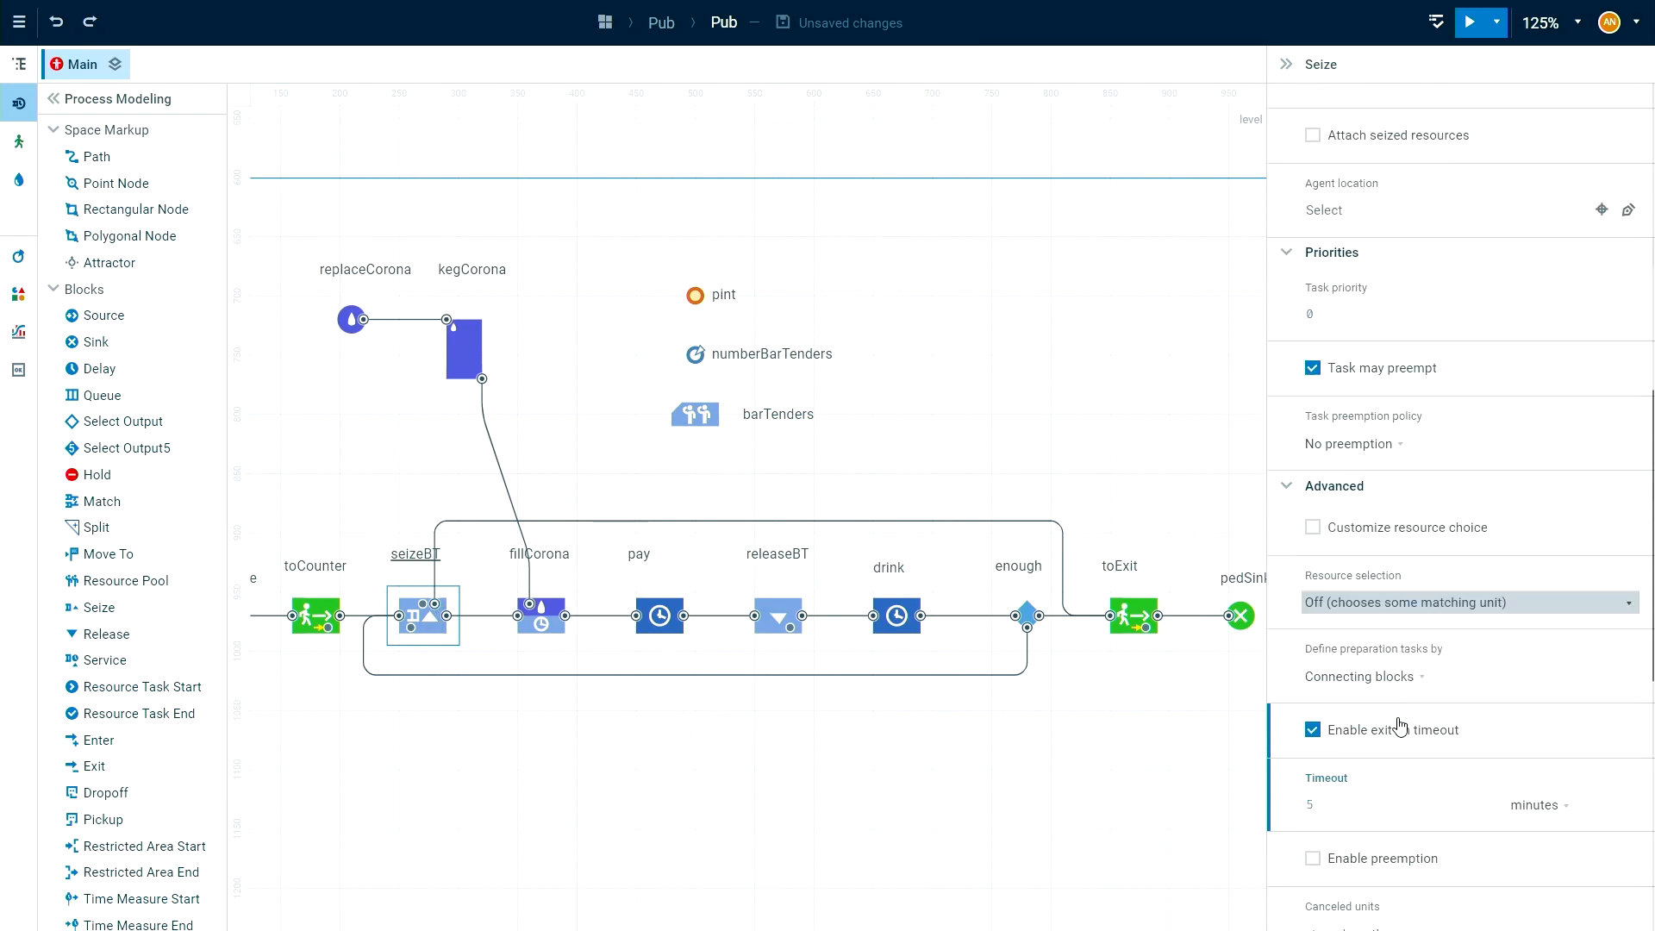
click(1401, 574)
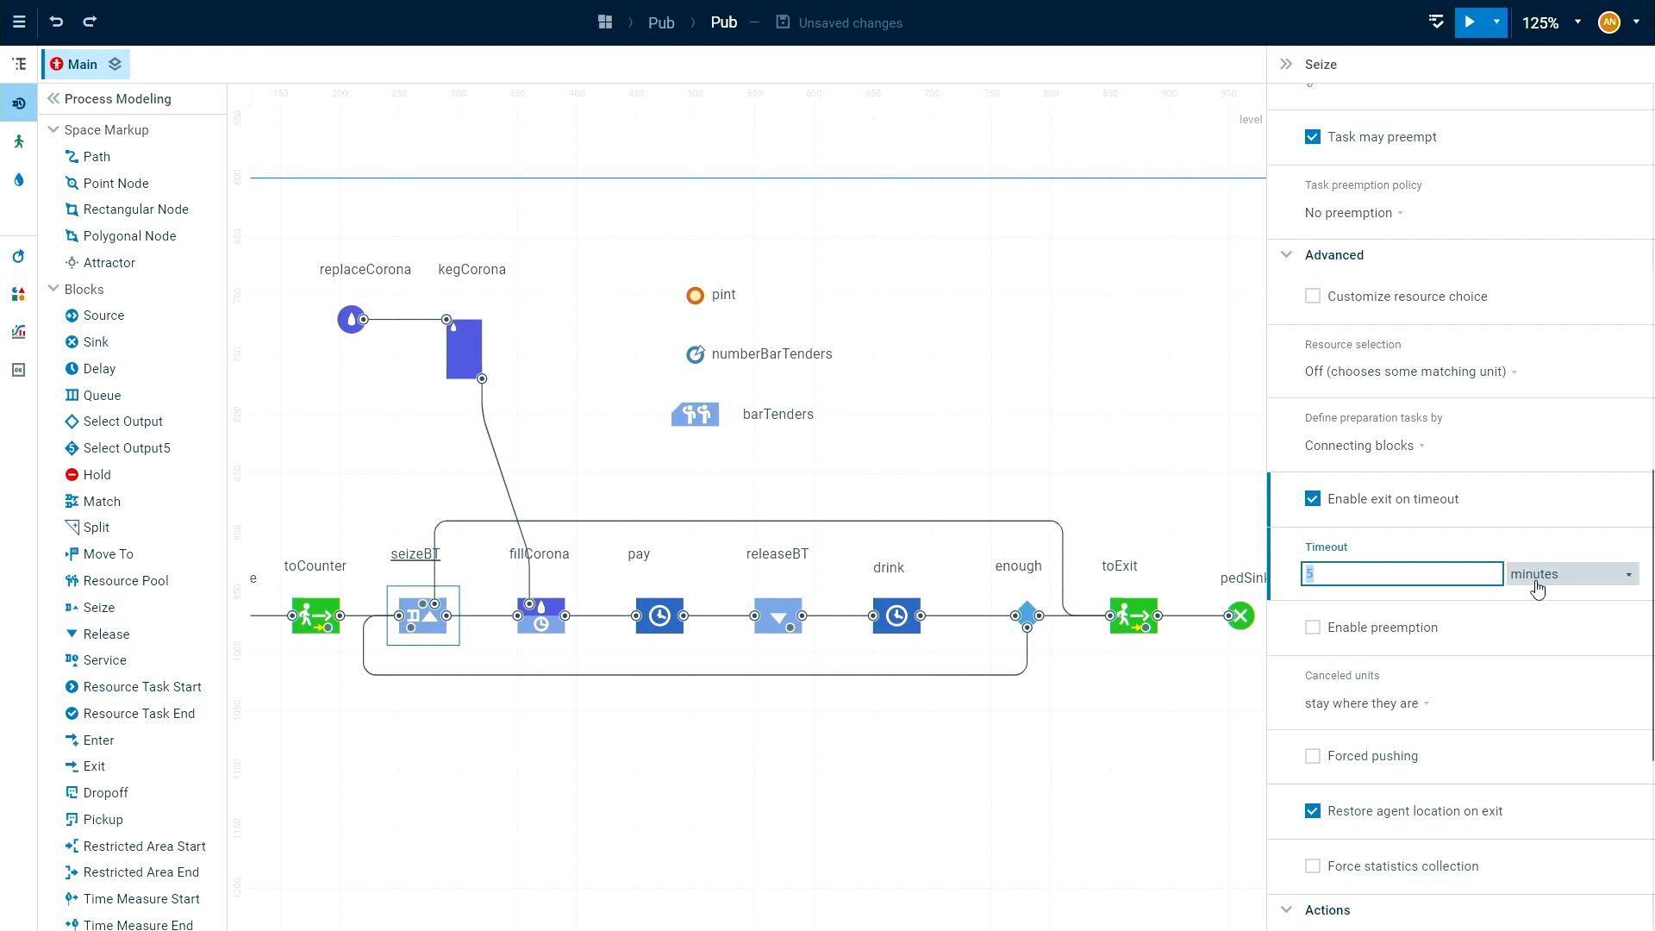
click(435, 587)
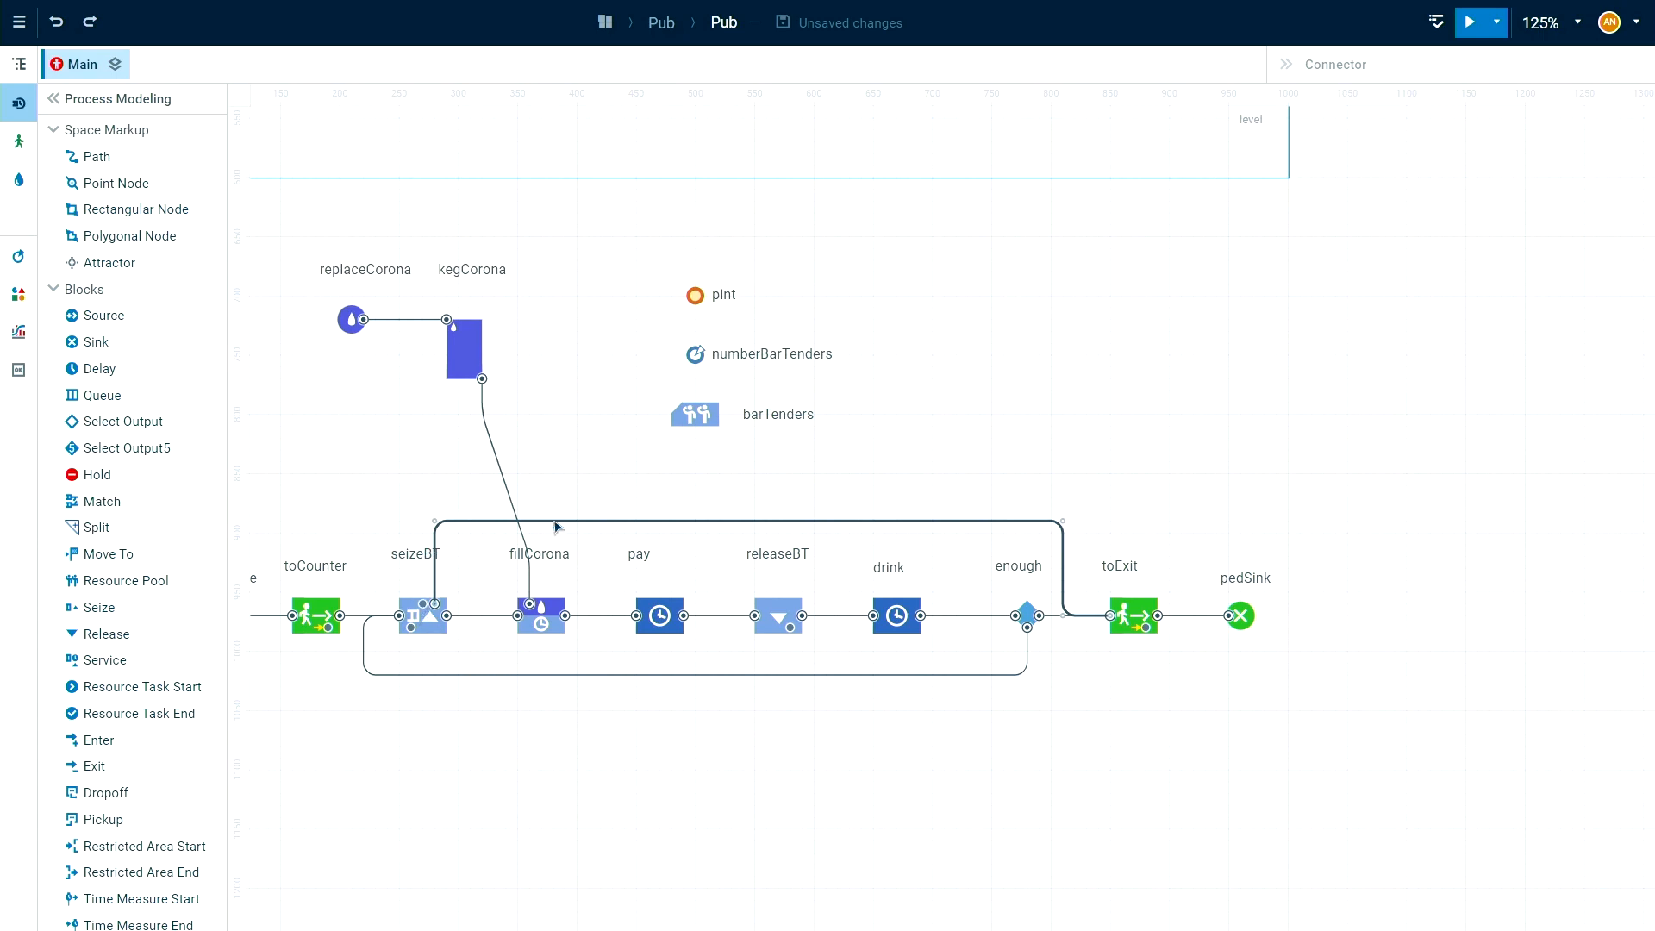
click(1137, 616)
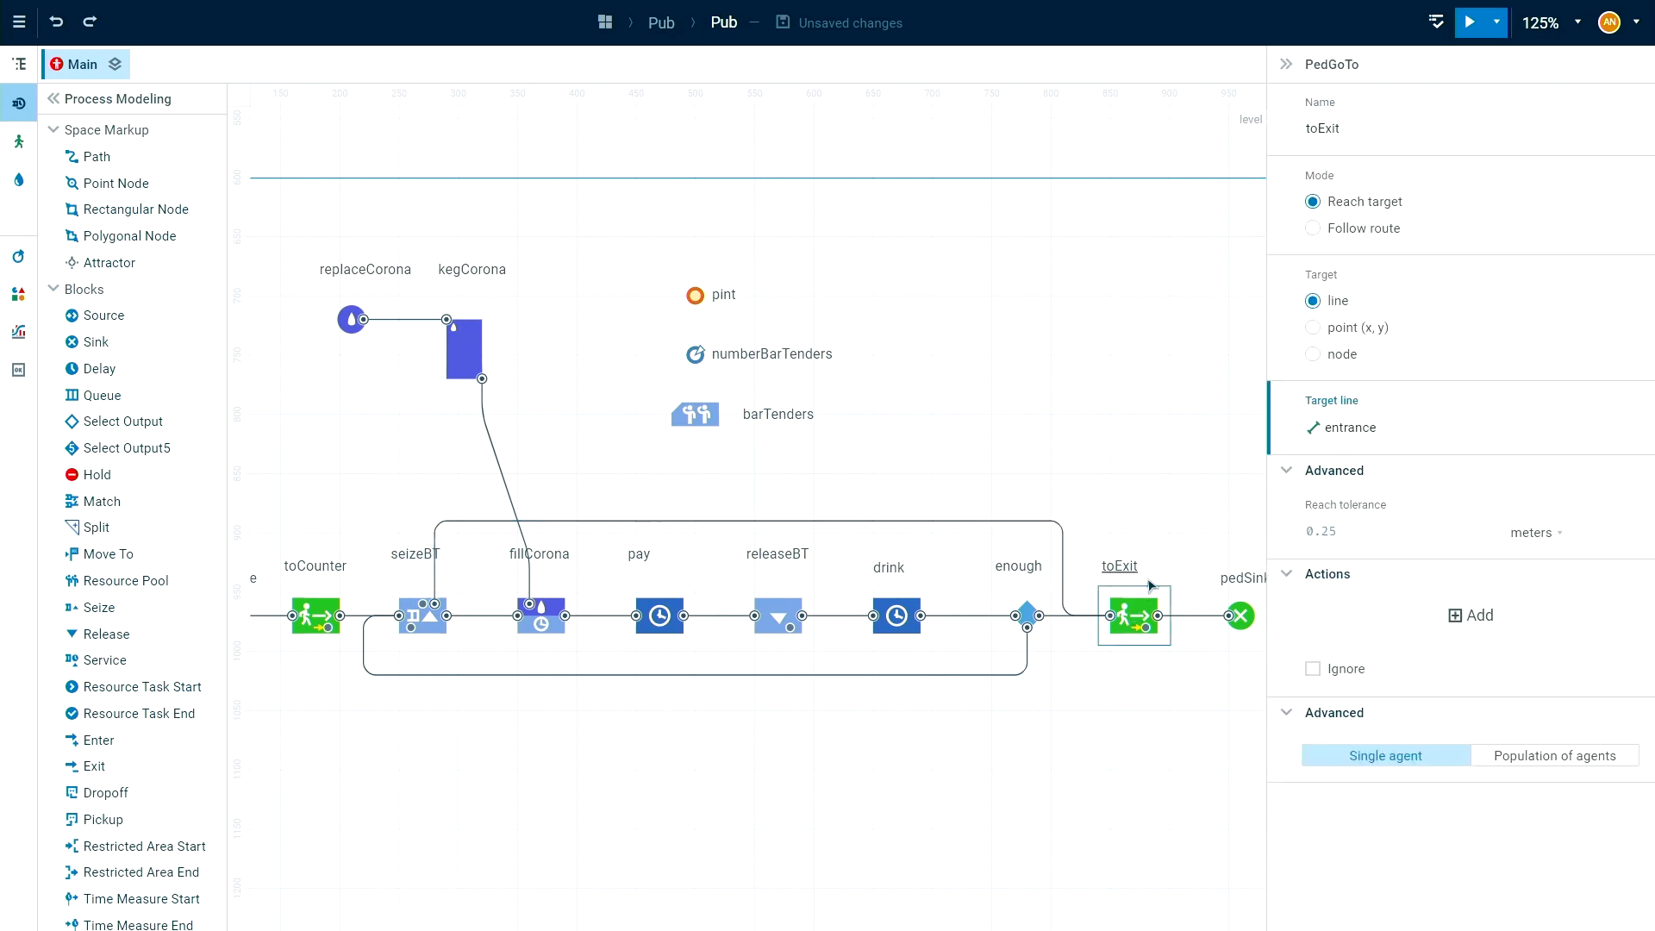
click(1017, 357)
drag(1059, 280, 1083, 471)
drag(871, 369, 1105, 592)
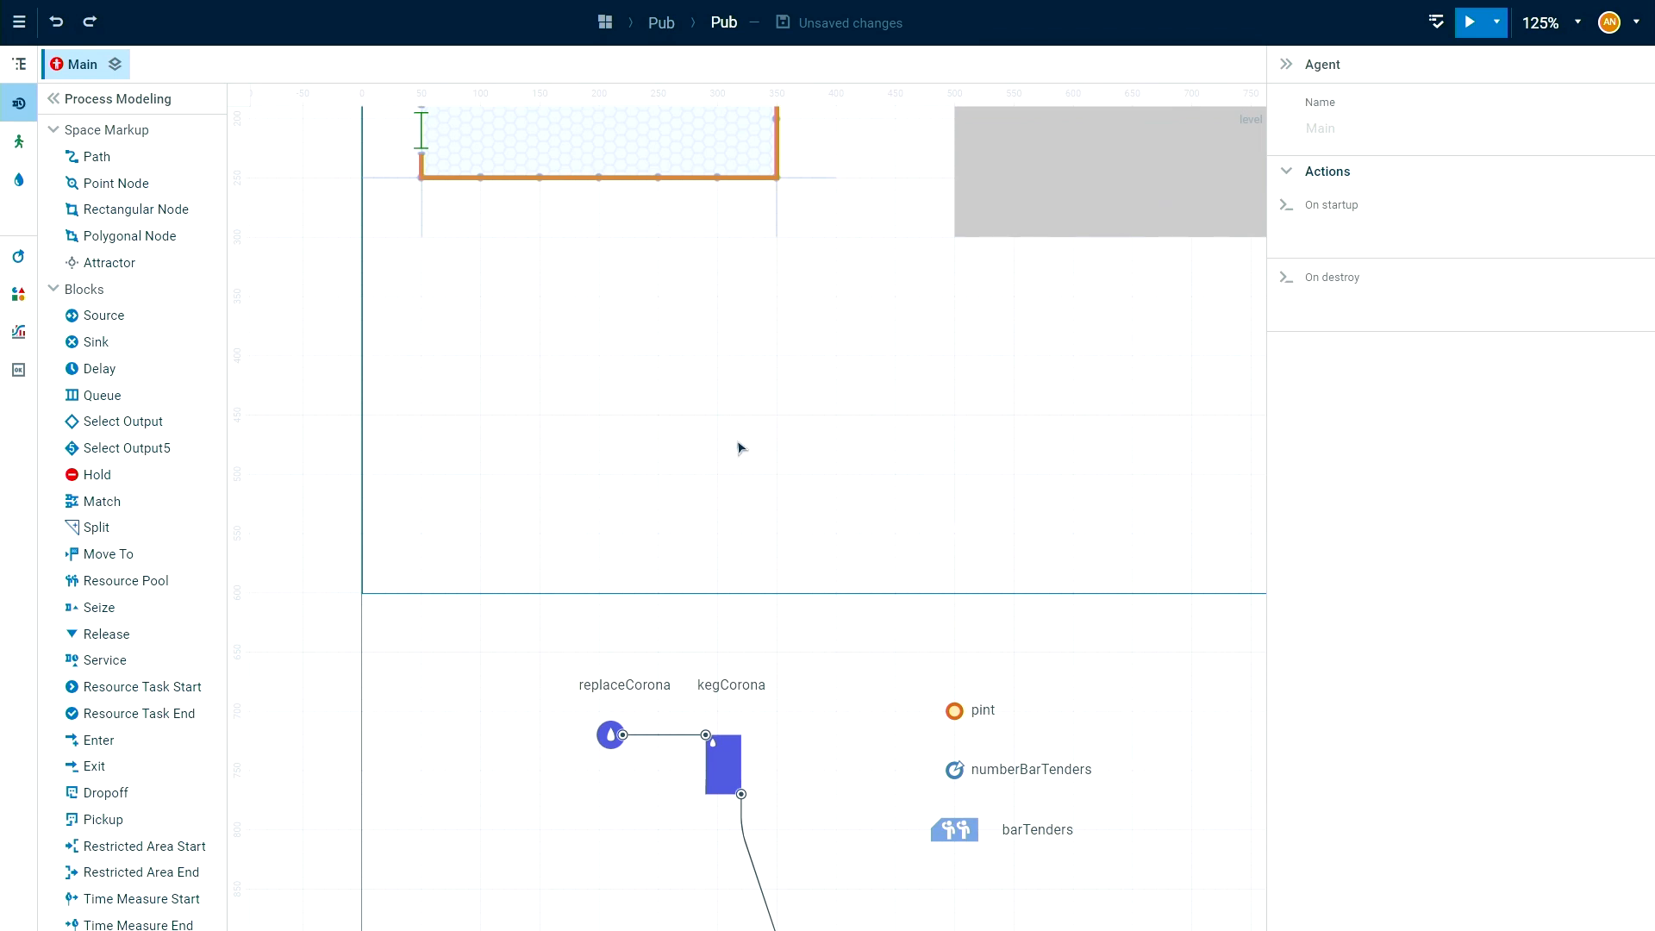
scroll(737, 447, down, 1)
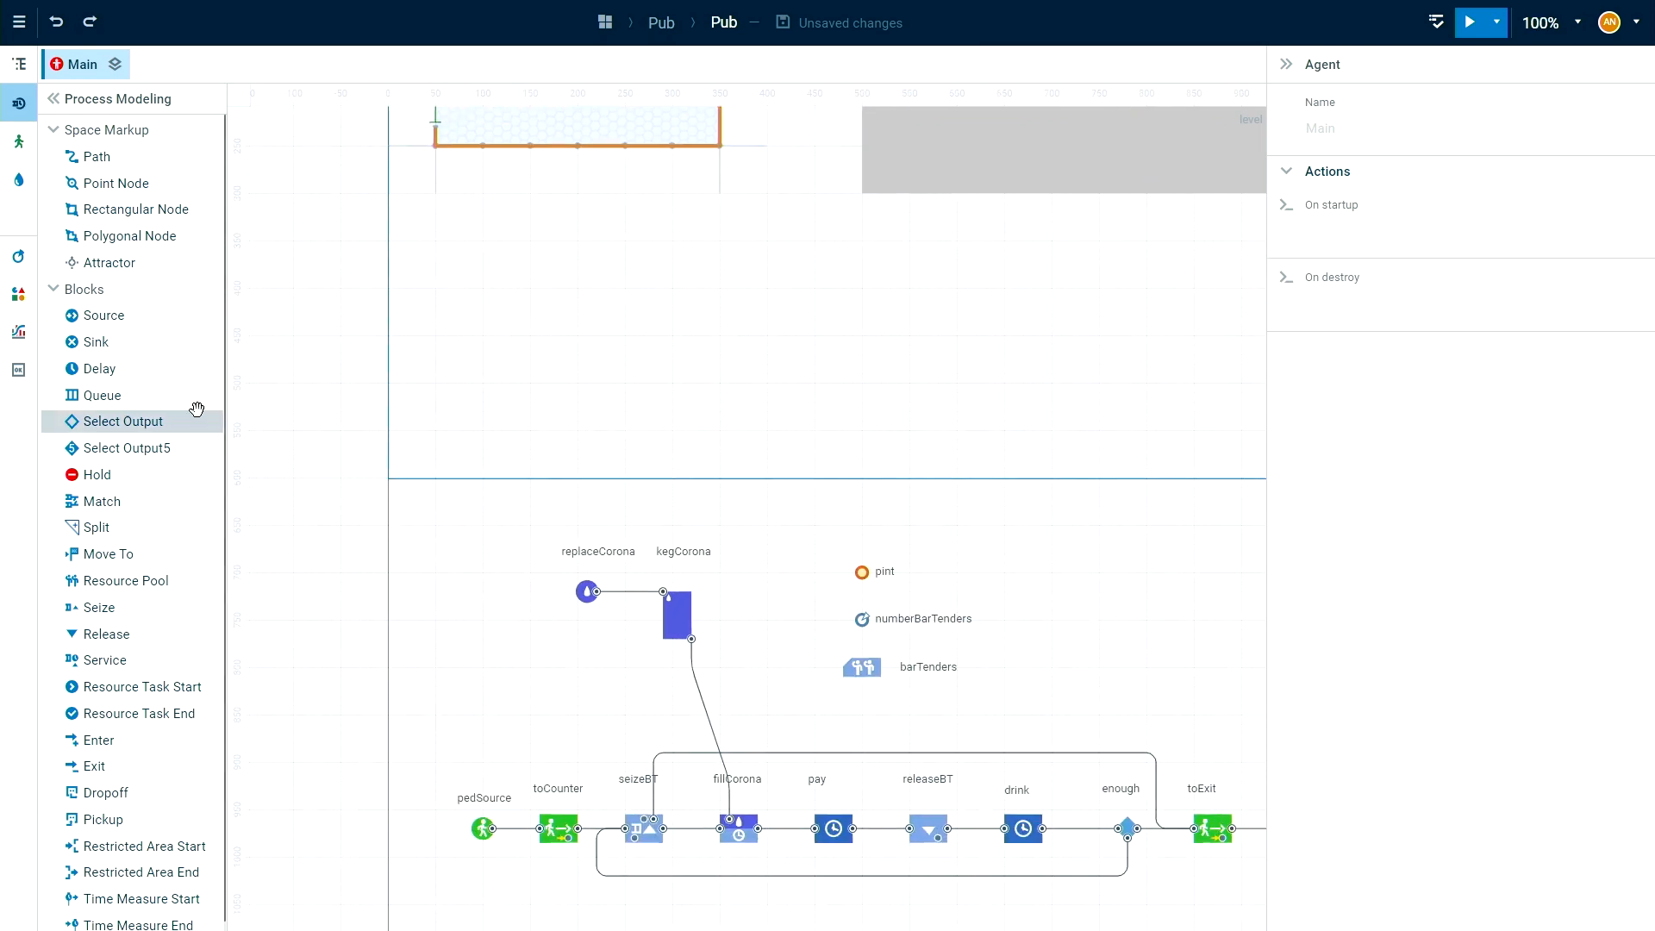
Add a pie chart with two data items to the empty area below the pub floor plan.
click(19, 332)
drag(108, 262, 468, 216)
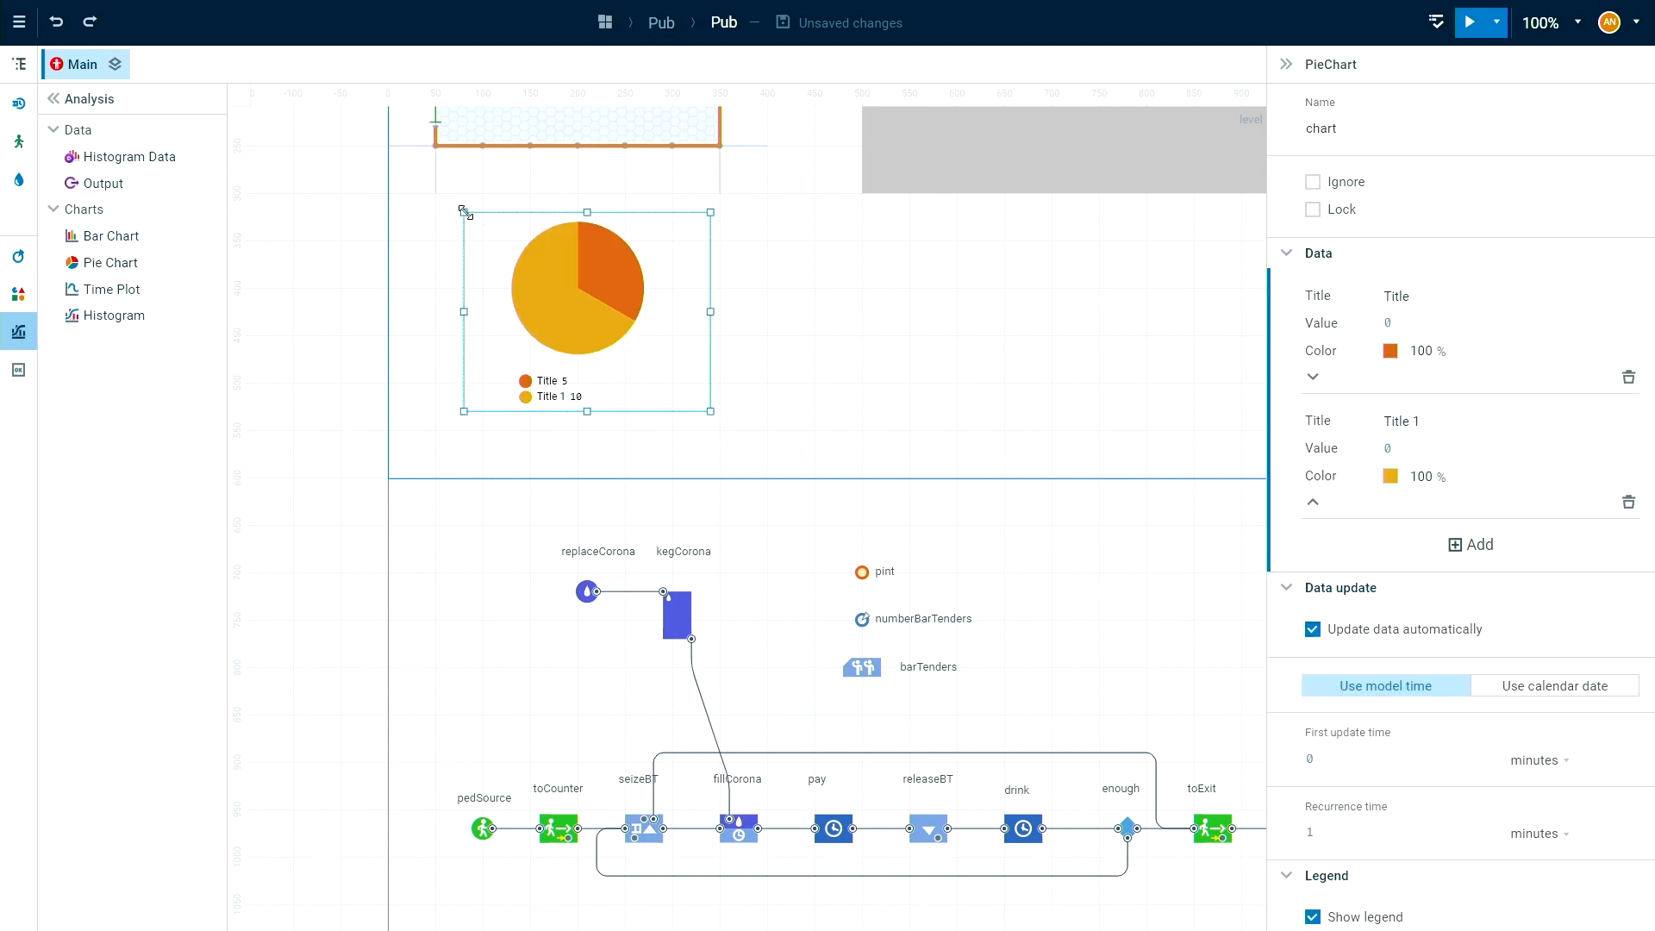
scroll(1078, 293, up, 1)
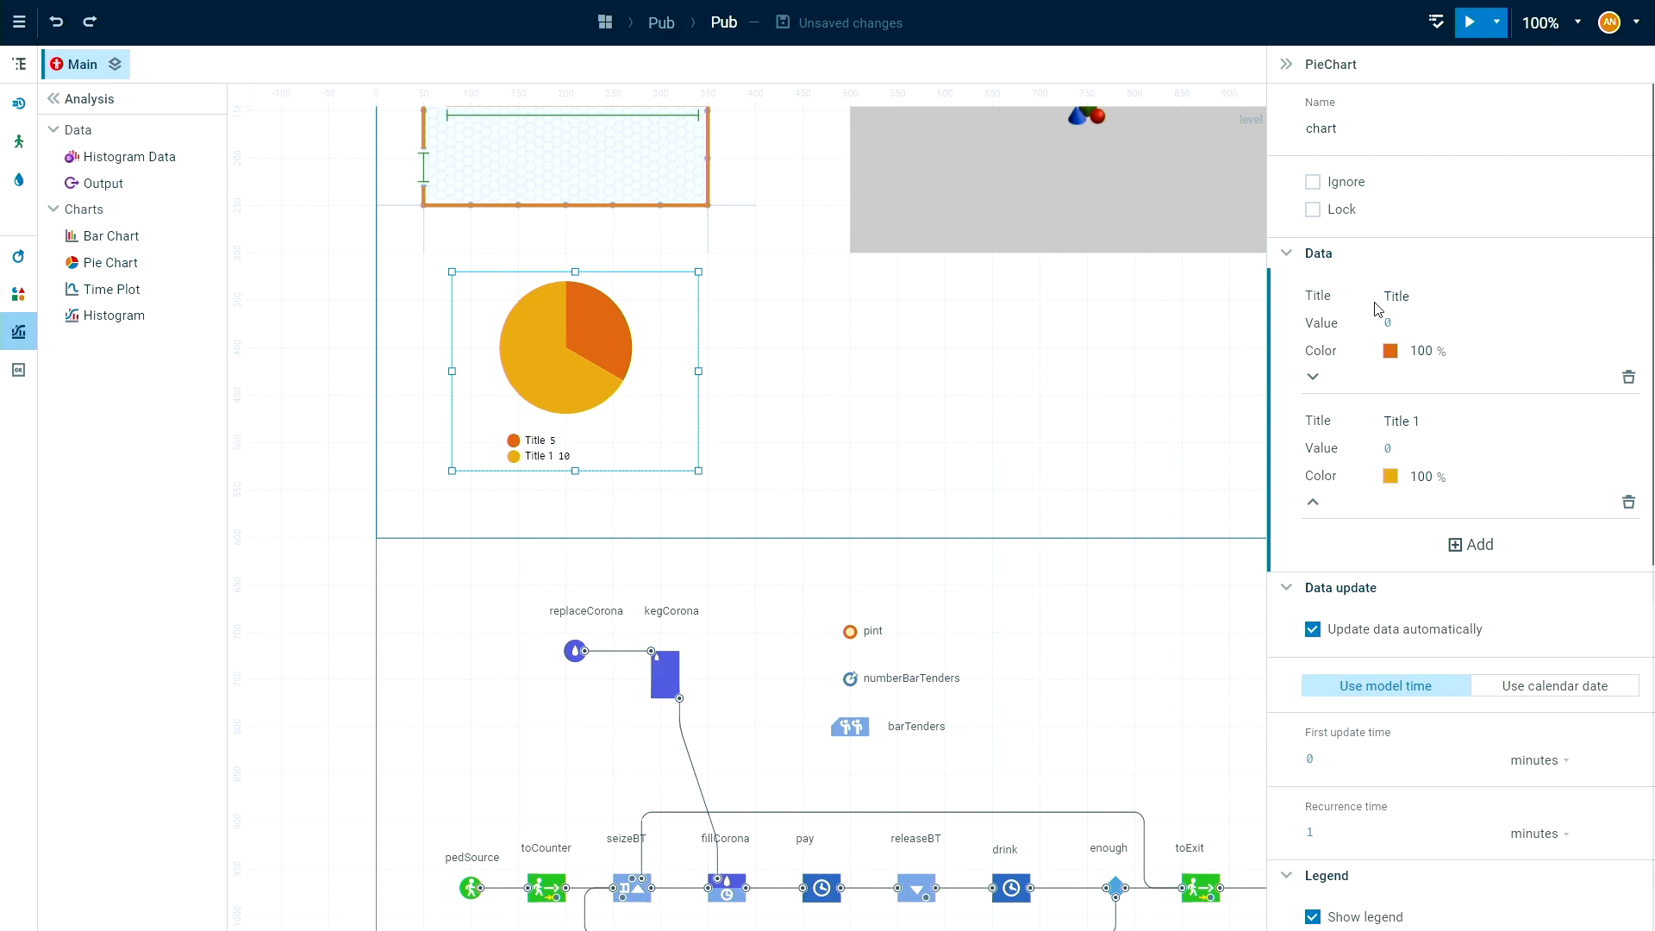
Title the pie chart's first data item Happy and colour it bright green.
click(1438, 299)
click(1654, 572)
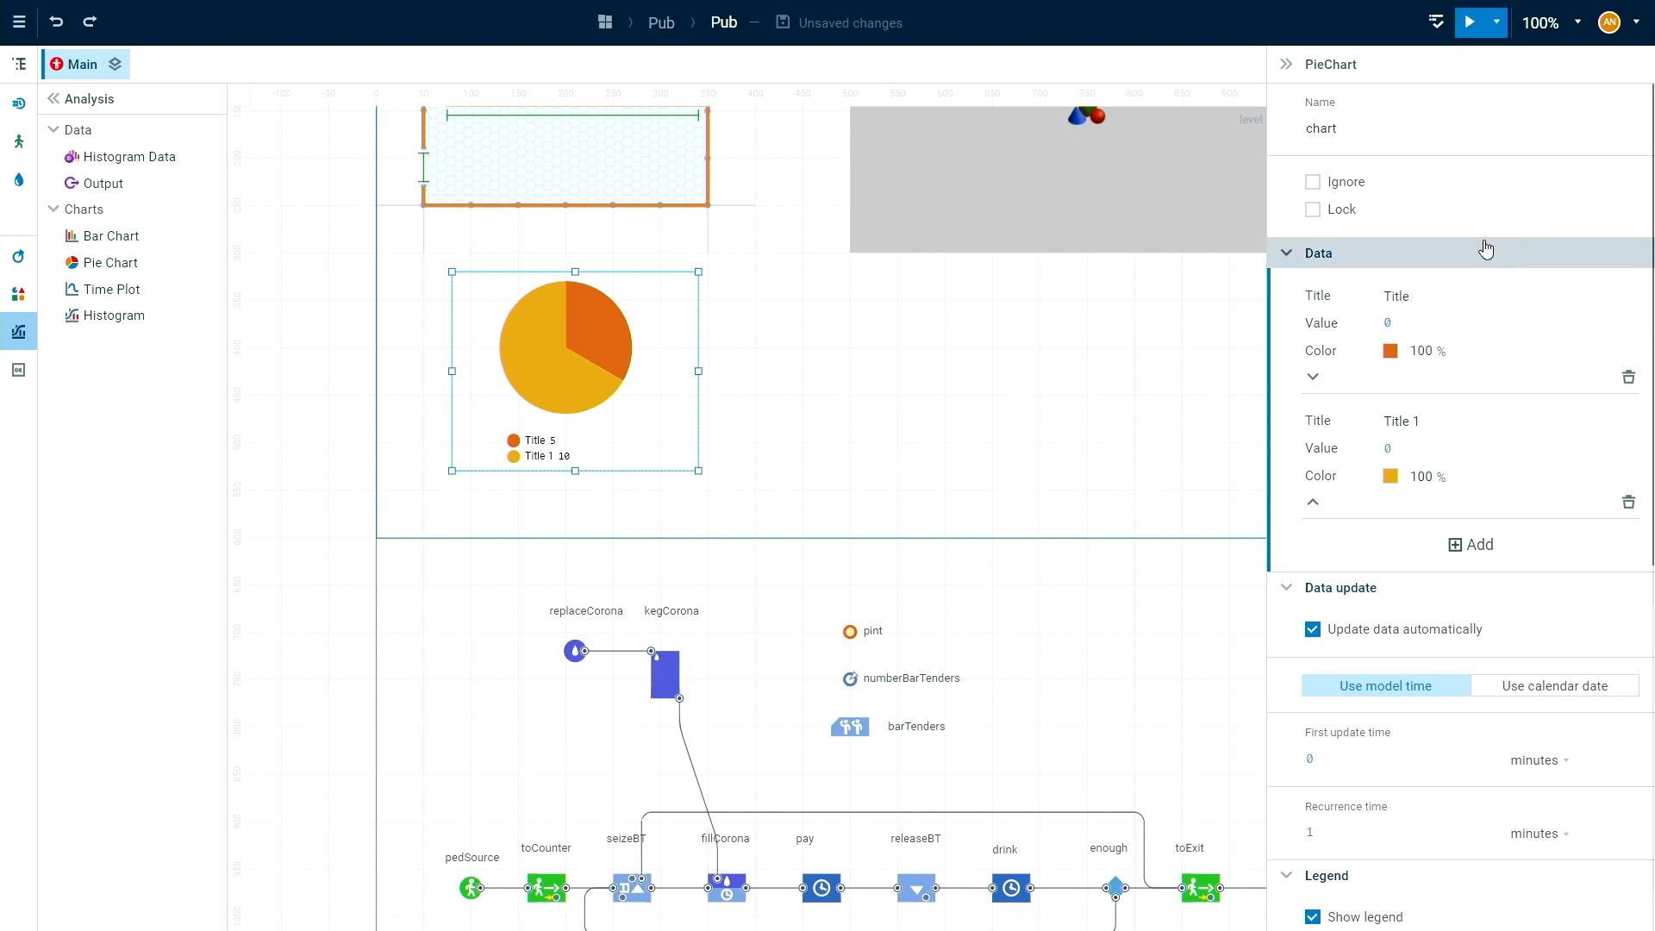
click(1463, 295)
text(Happy)
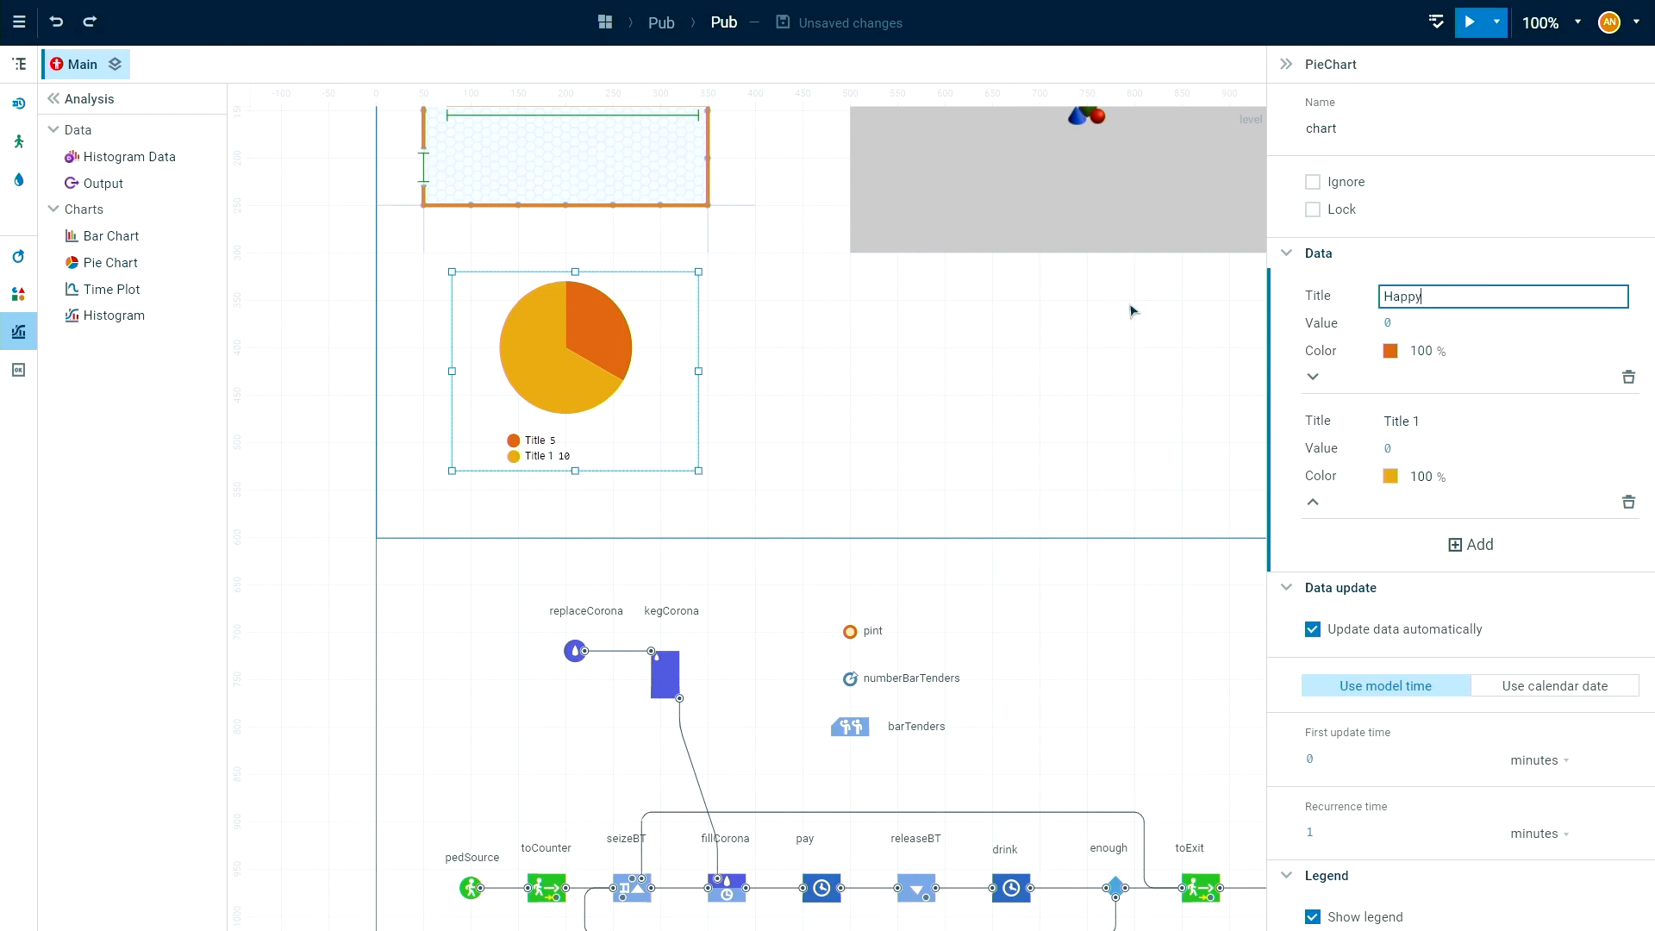
click(1390, 353)
click(1544, 495)
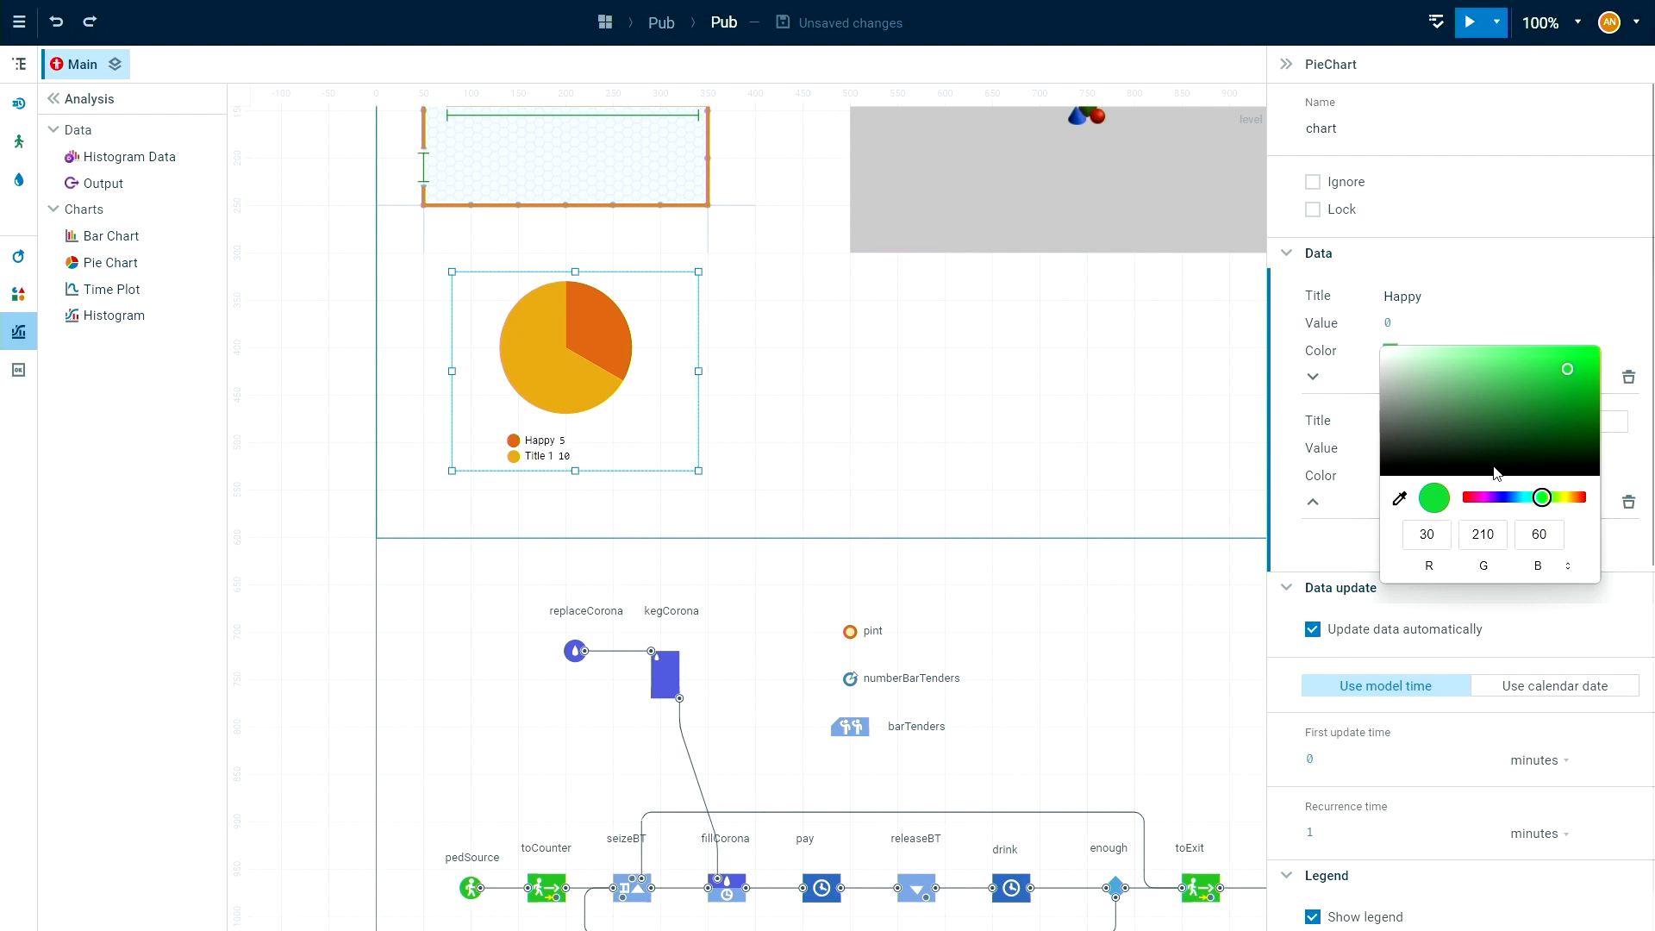
Title the pie chart's second data item Angry and colour it bright red.
click(1336, 424)
drag(1473, 423, 1091, 410)
text(Angry)
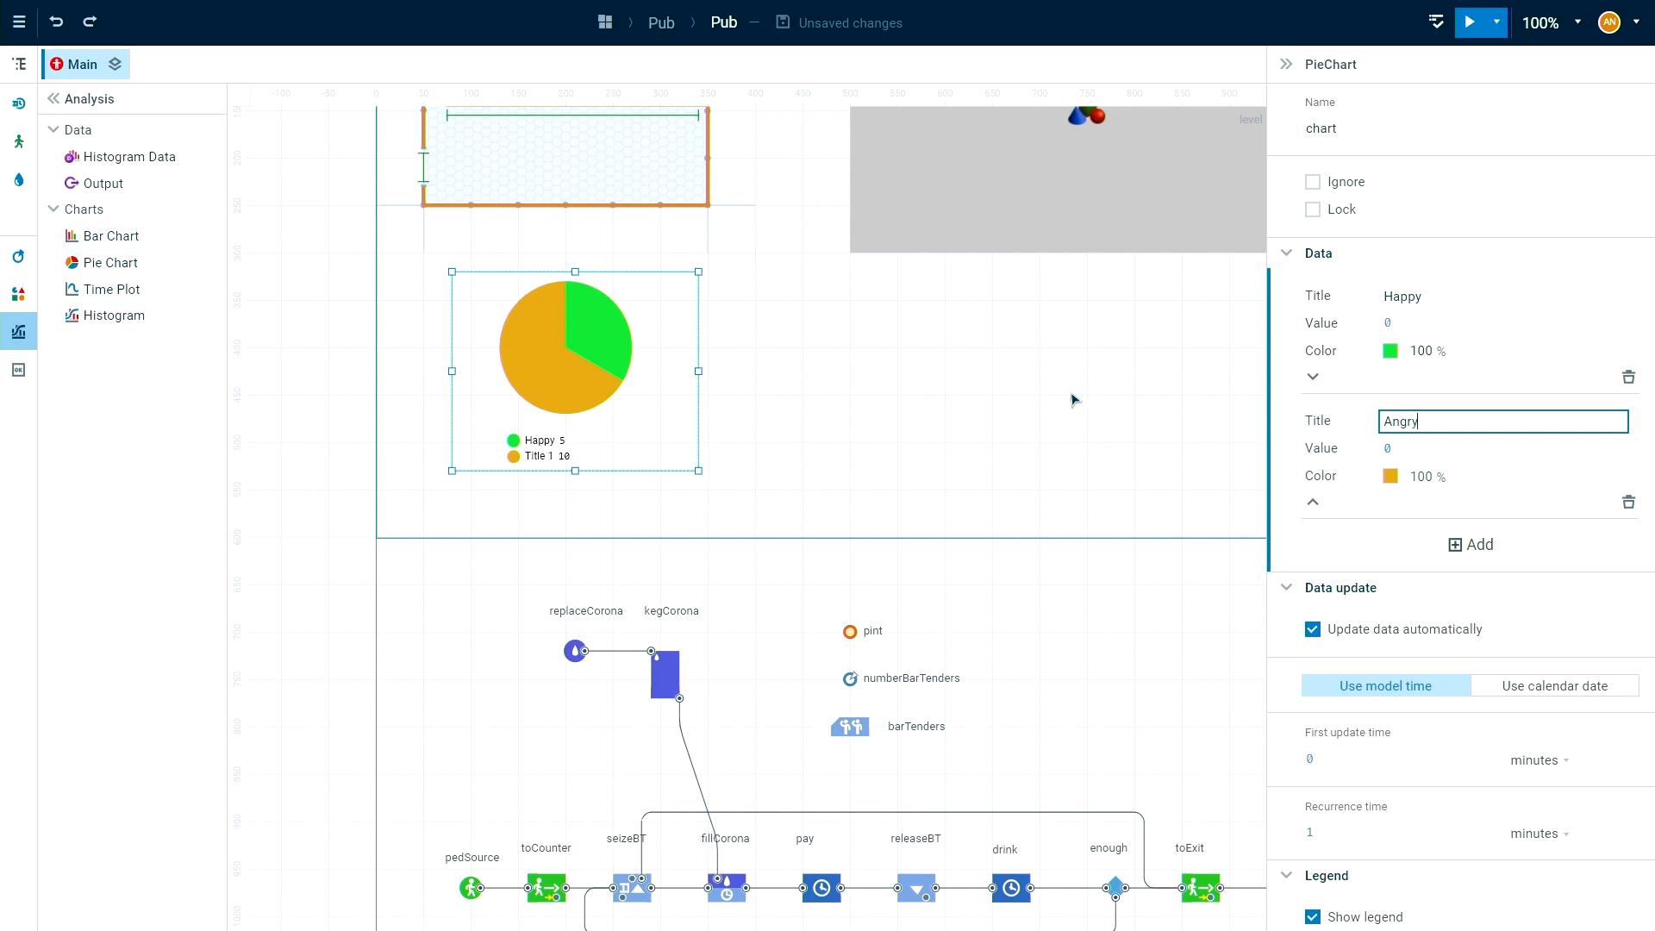
click(1390, 476)
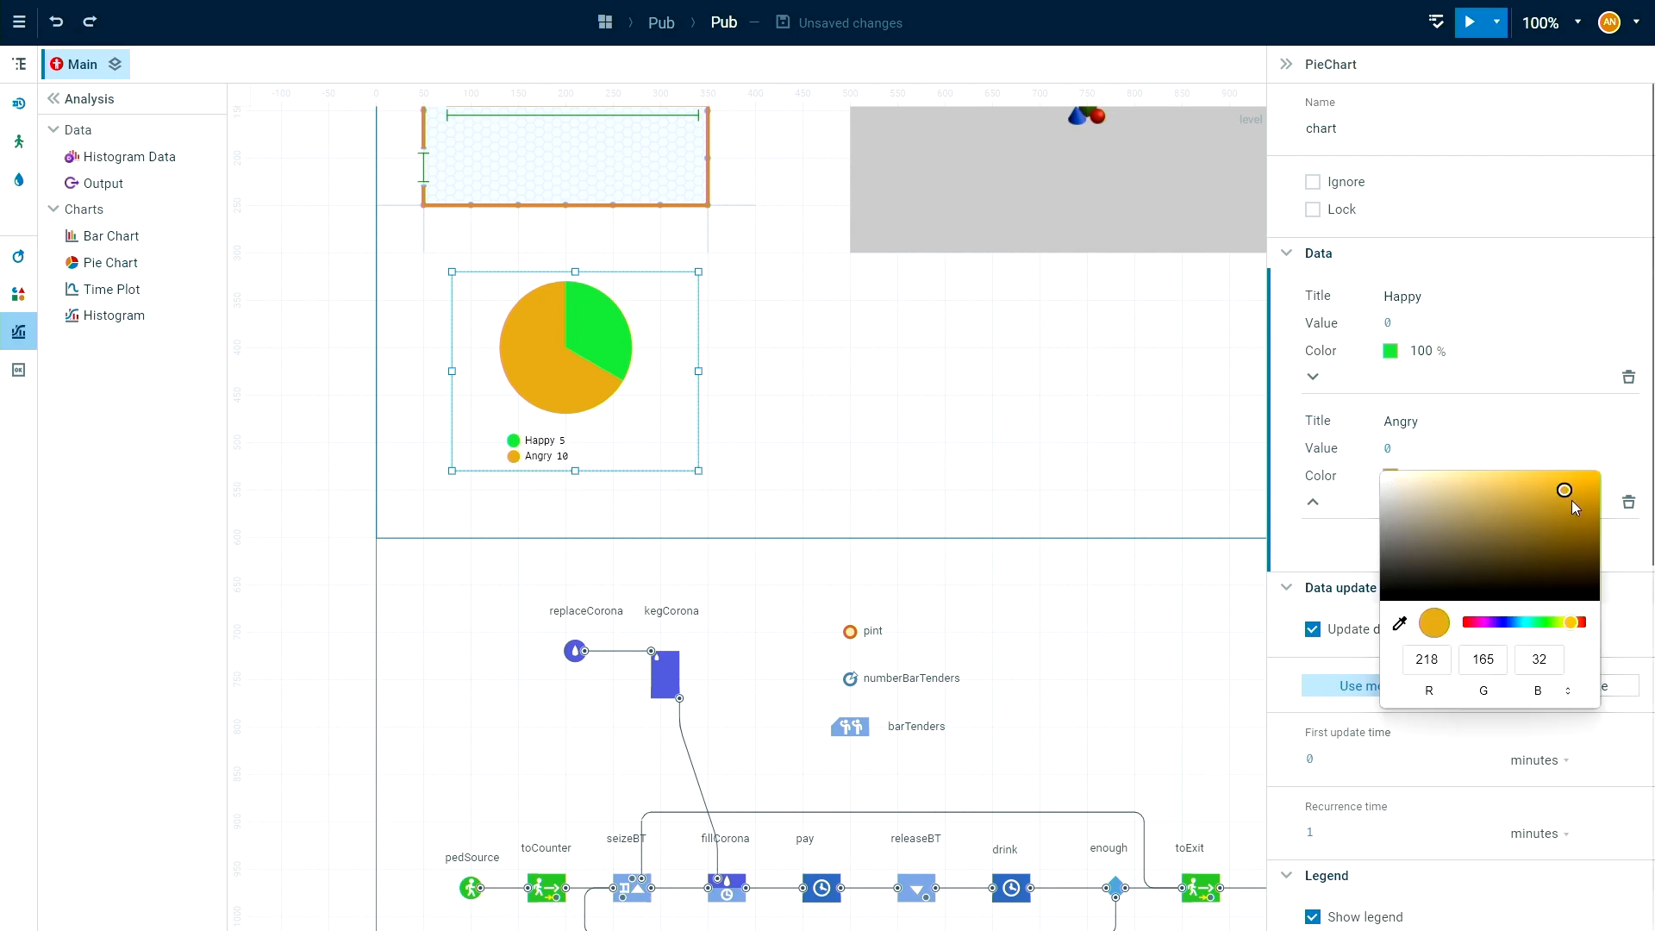
click(1583, 622)
drag(1556, 494, 1558, 485)
click(1310, 471)
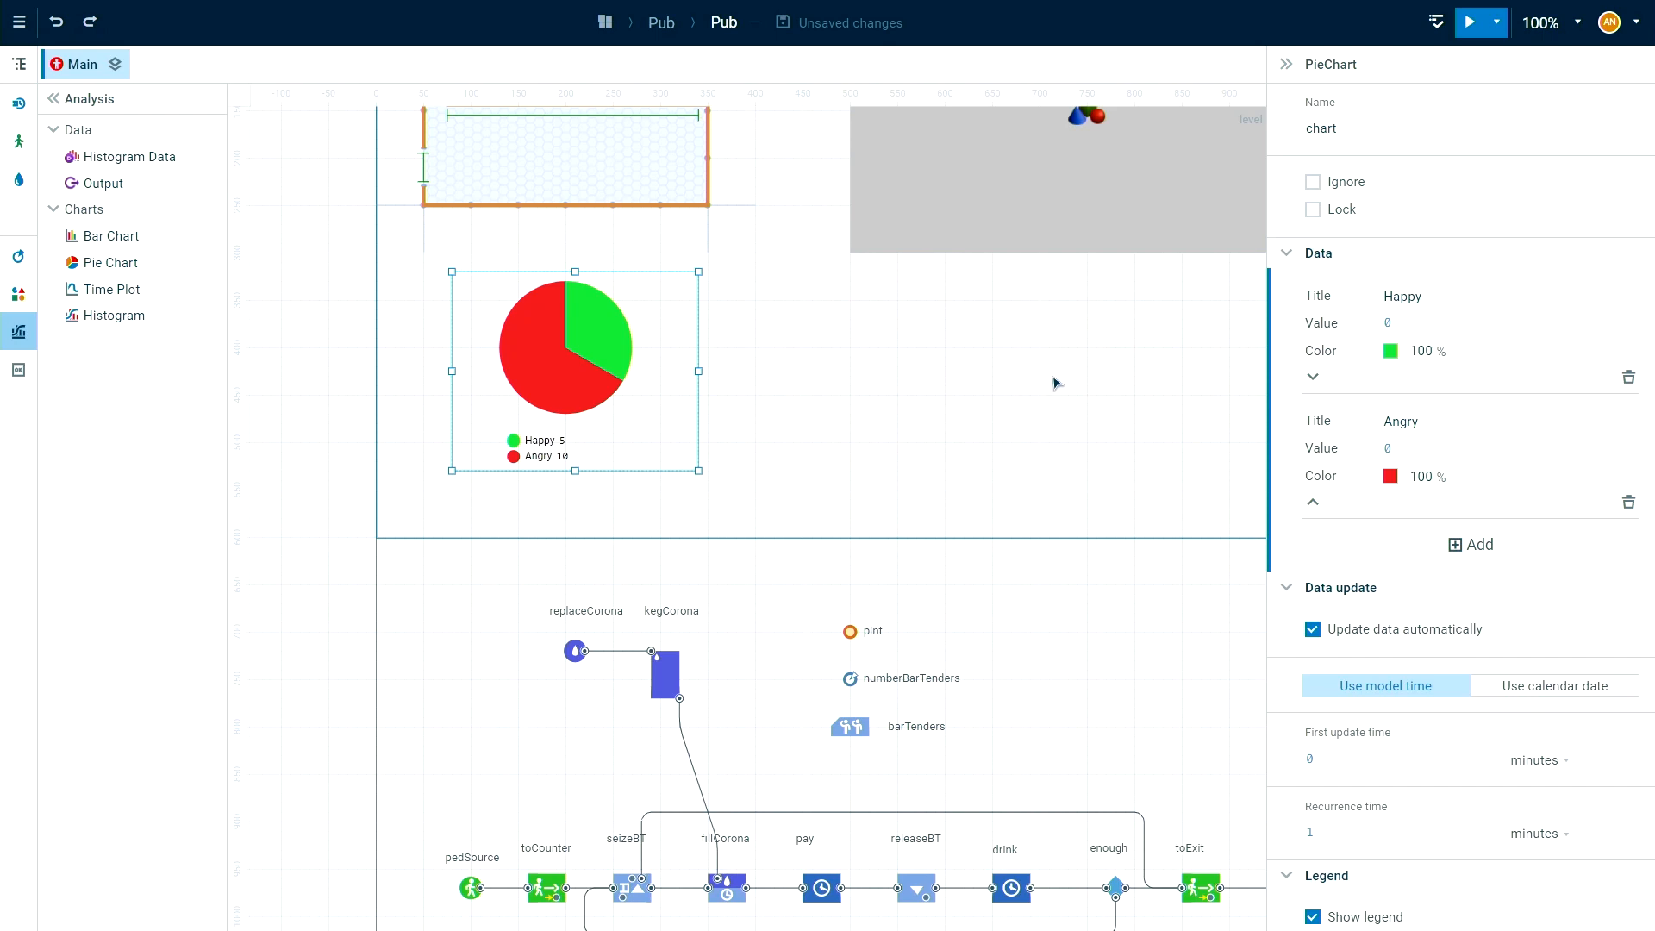
Set the Happy item's value to enough.outT.count() and check the connector from enough to toExit.
click(1387, 322)
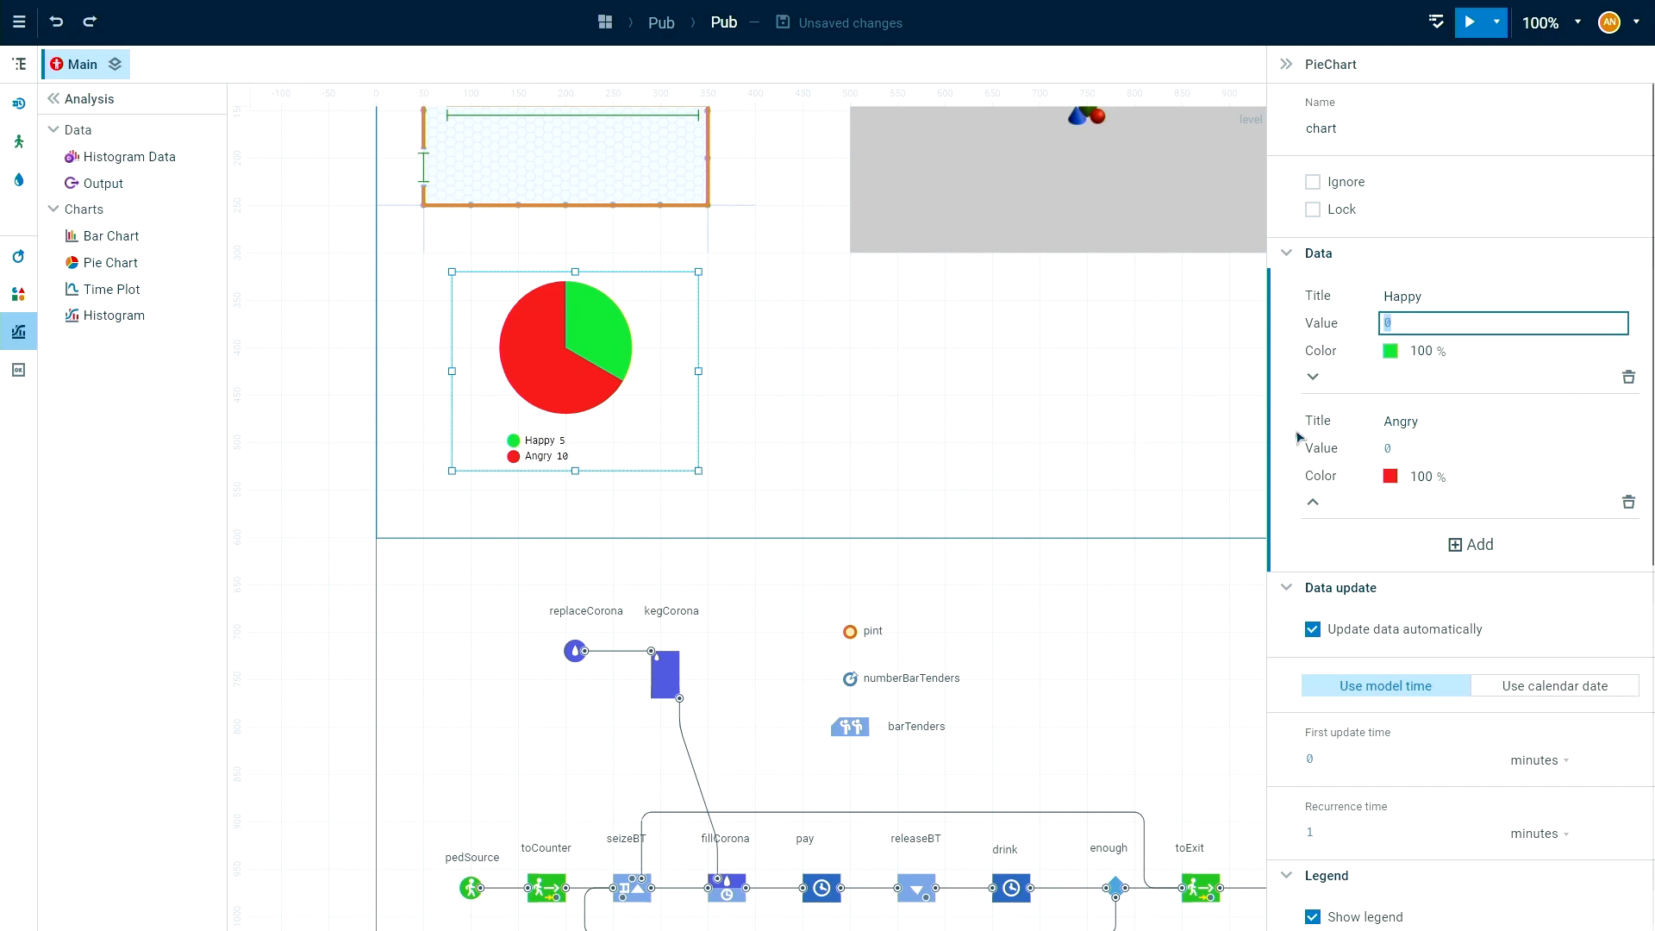
scroll(949, 431, down, 3)
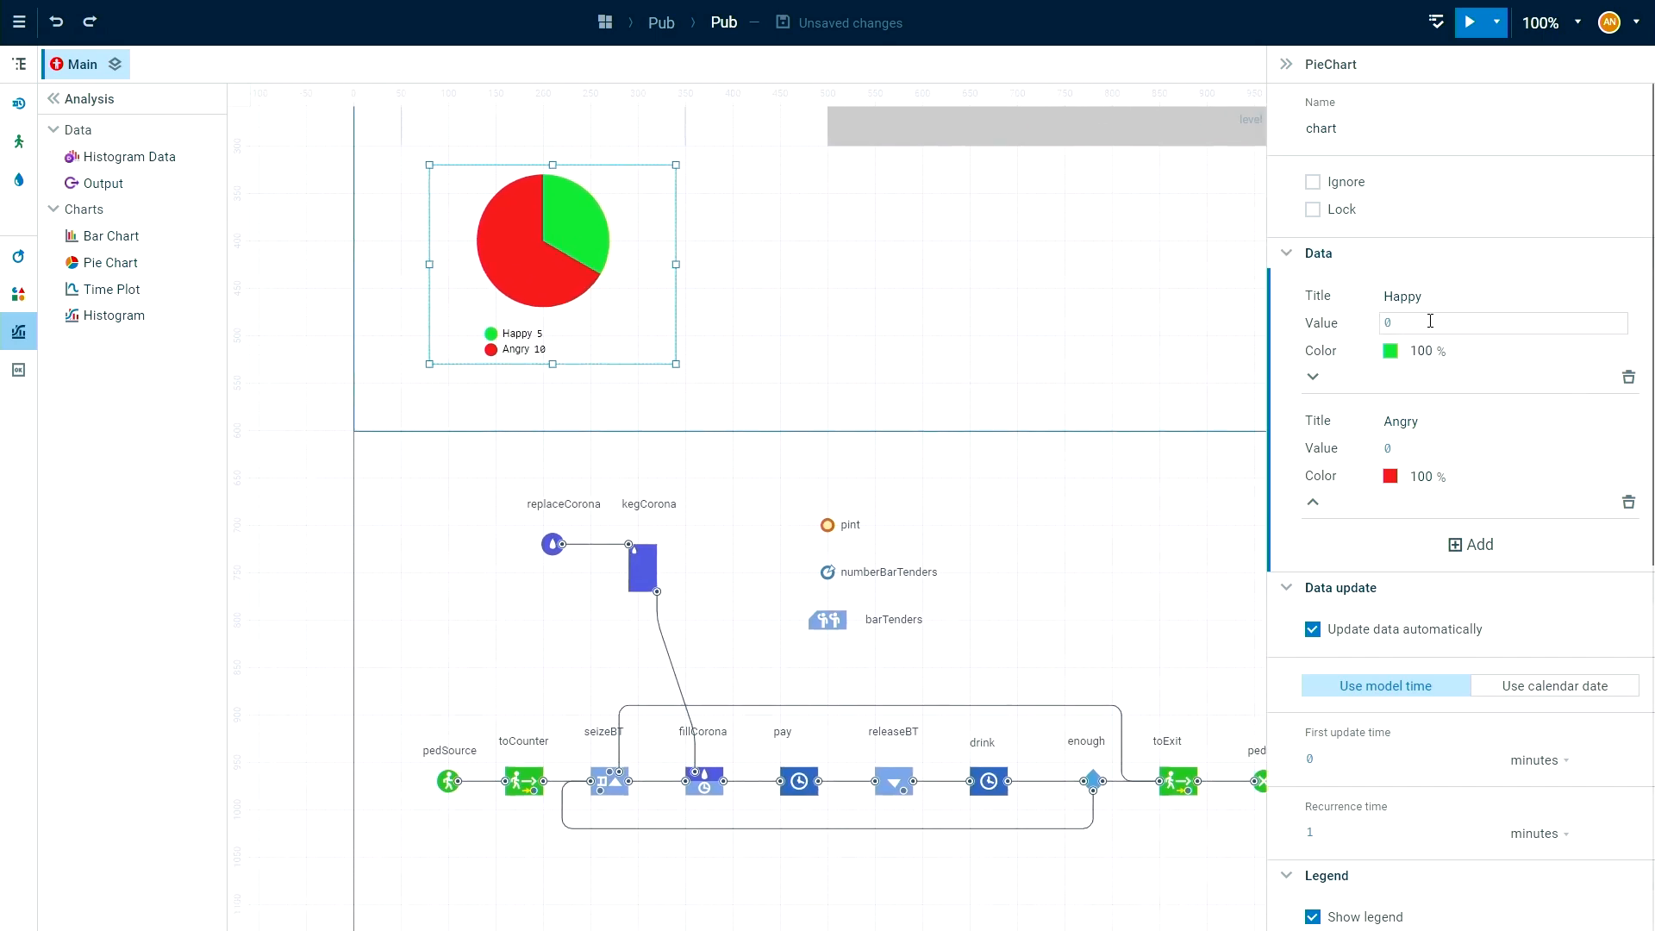
click(1422, 322)
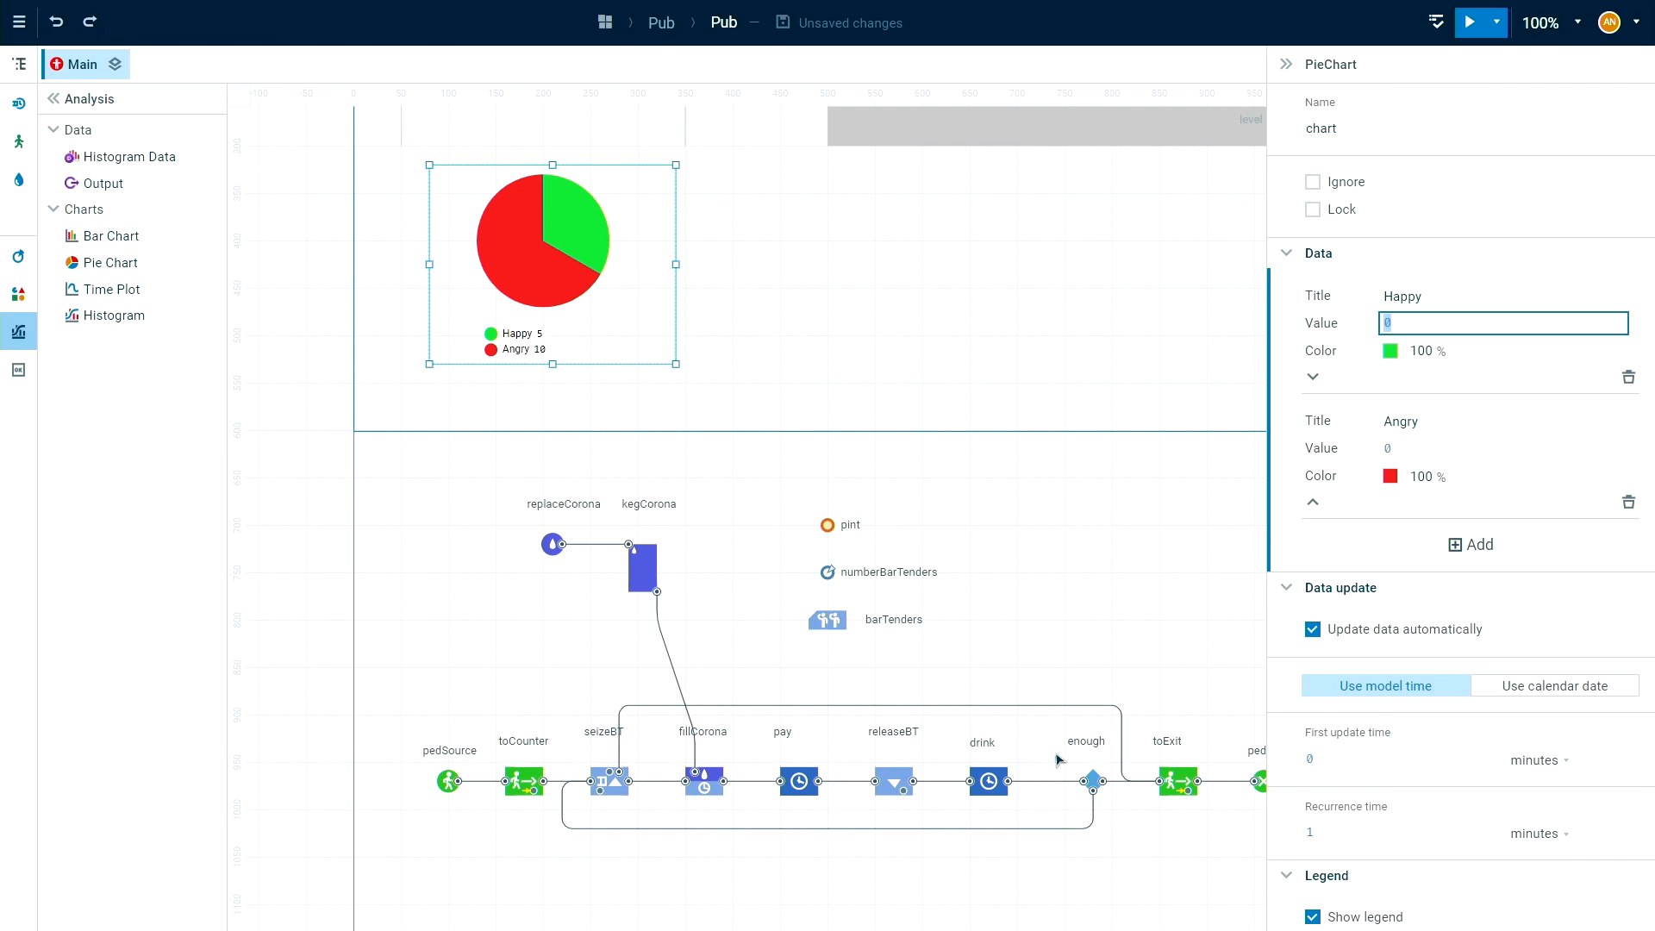
drag(1126, 774, 1046, 743)
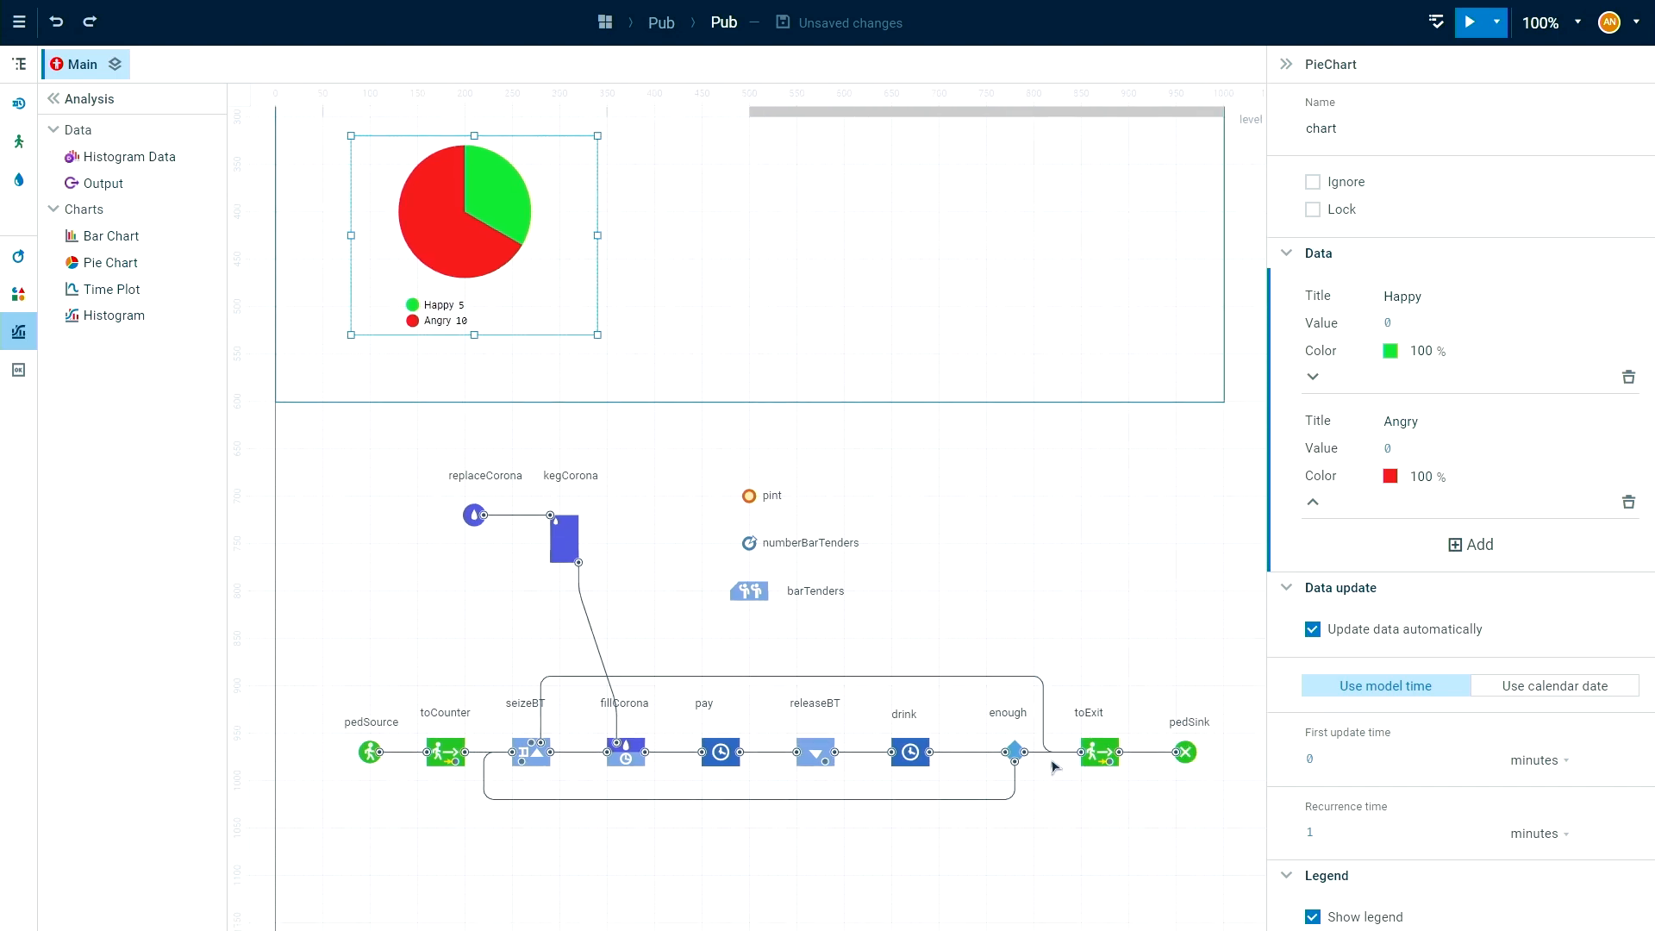
click(1412, 326)
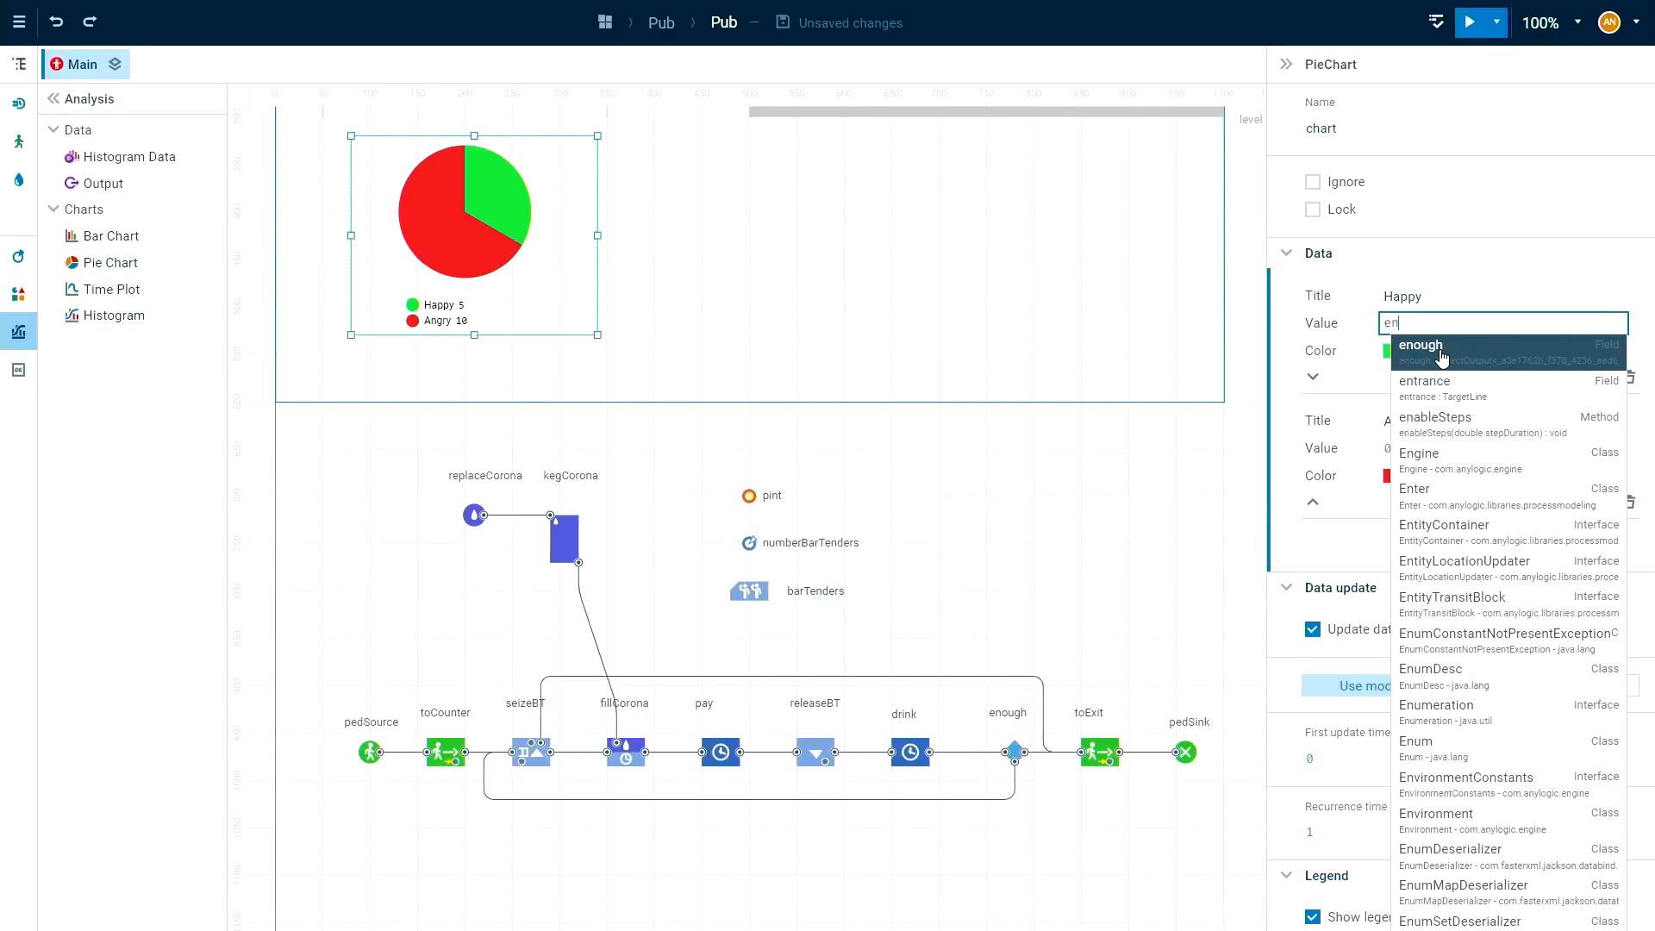
click(1442, 355)
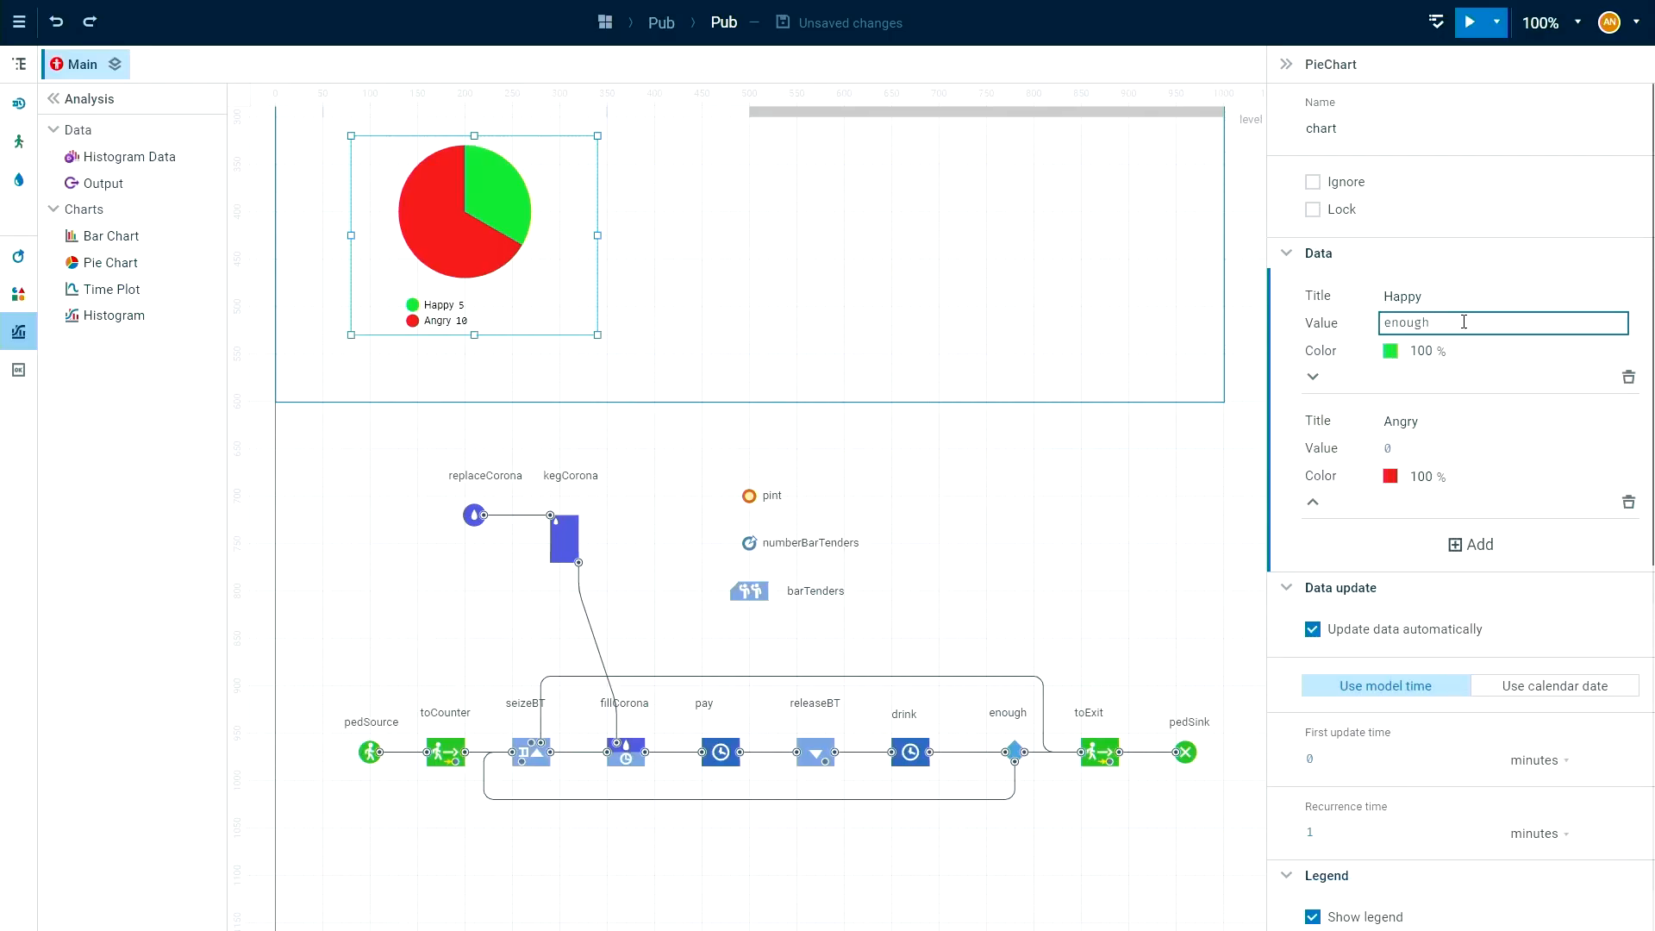
text(.ou)
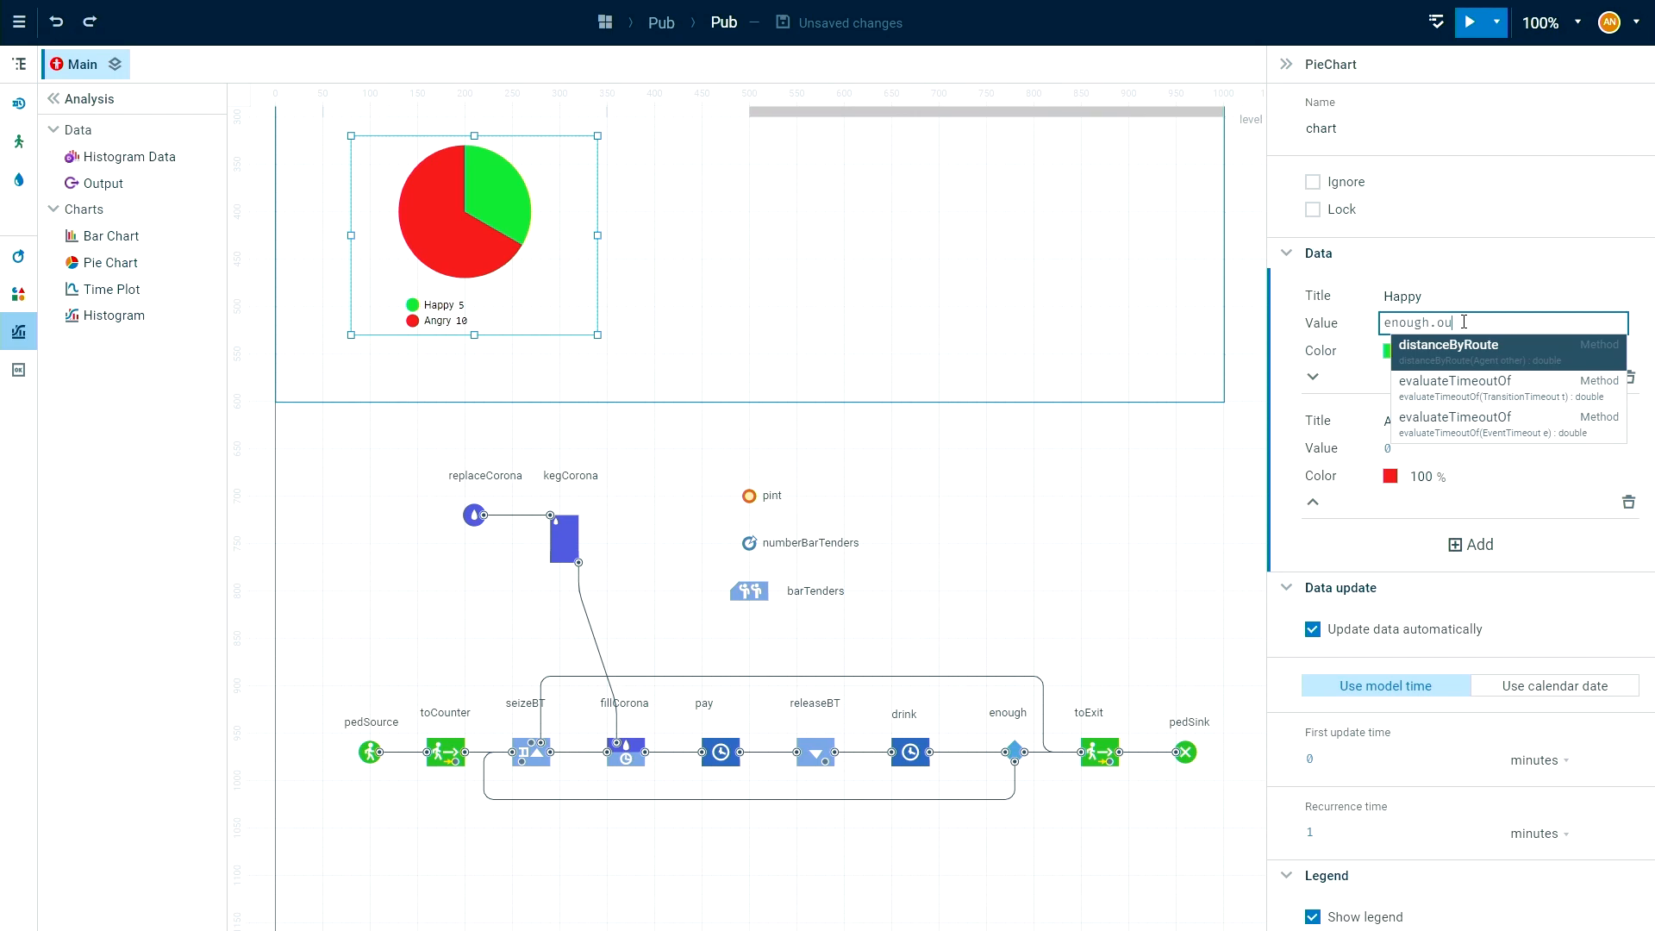
key(Escape)
key(ctrl+space)
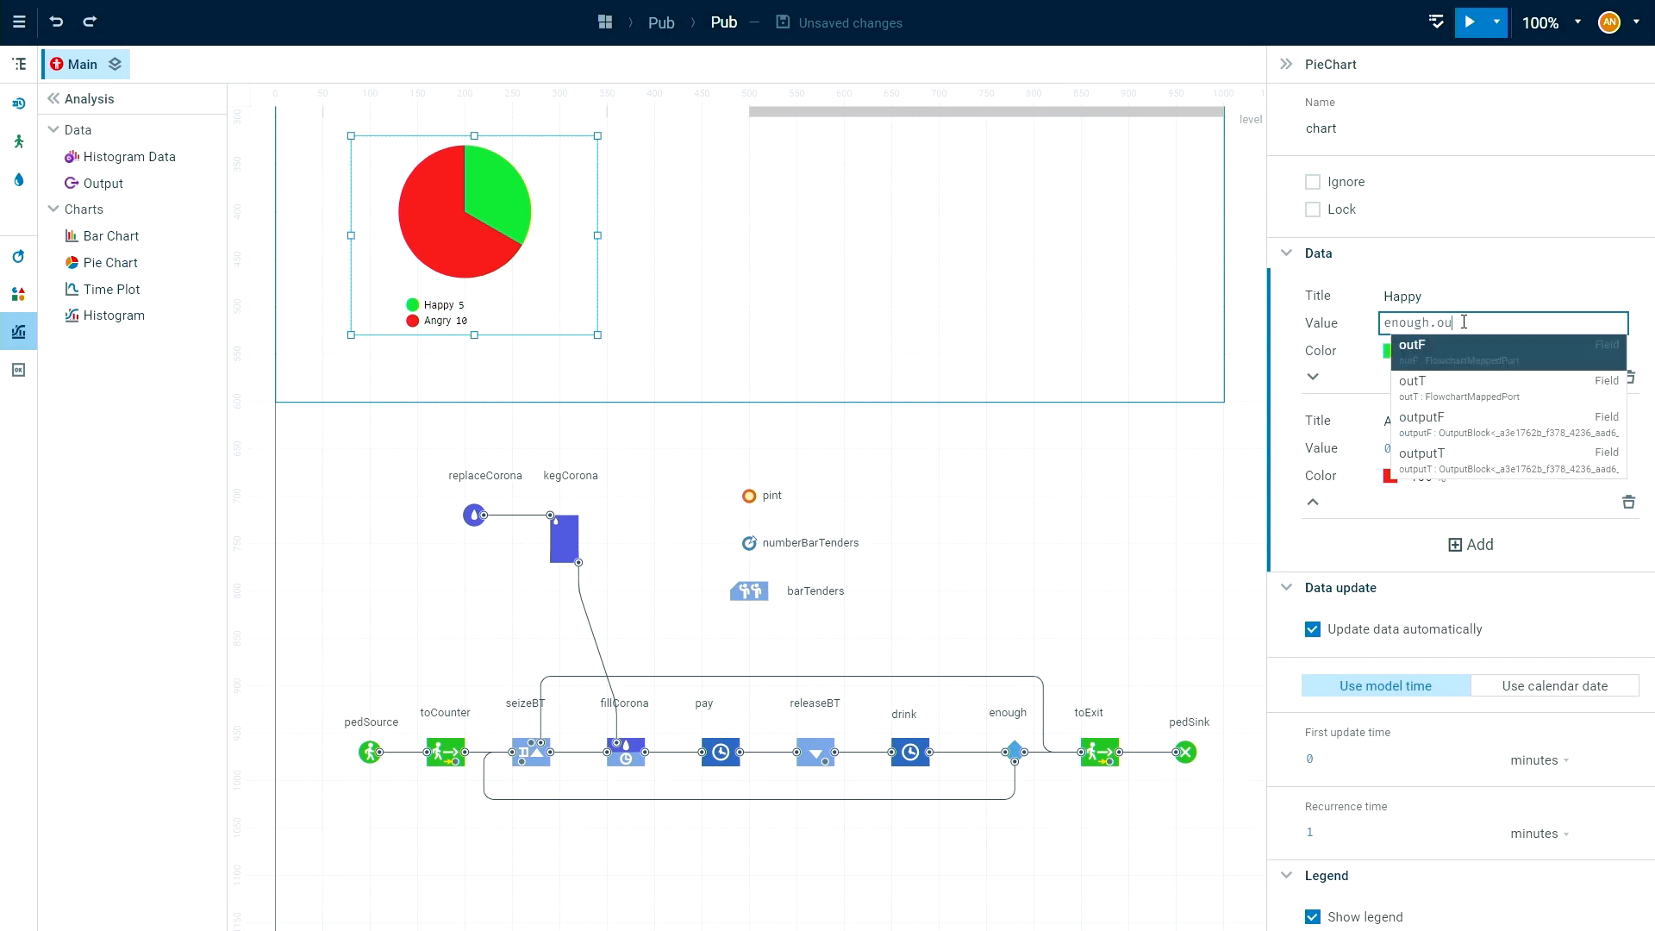
click(1440, 393)
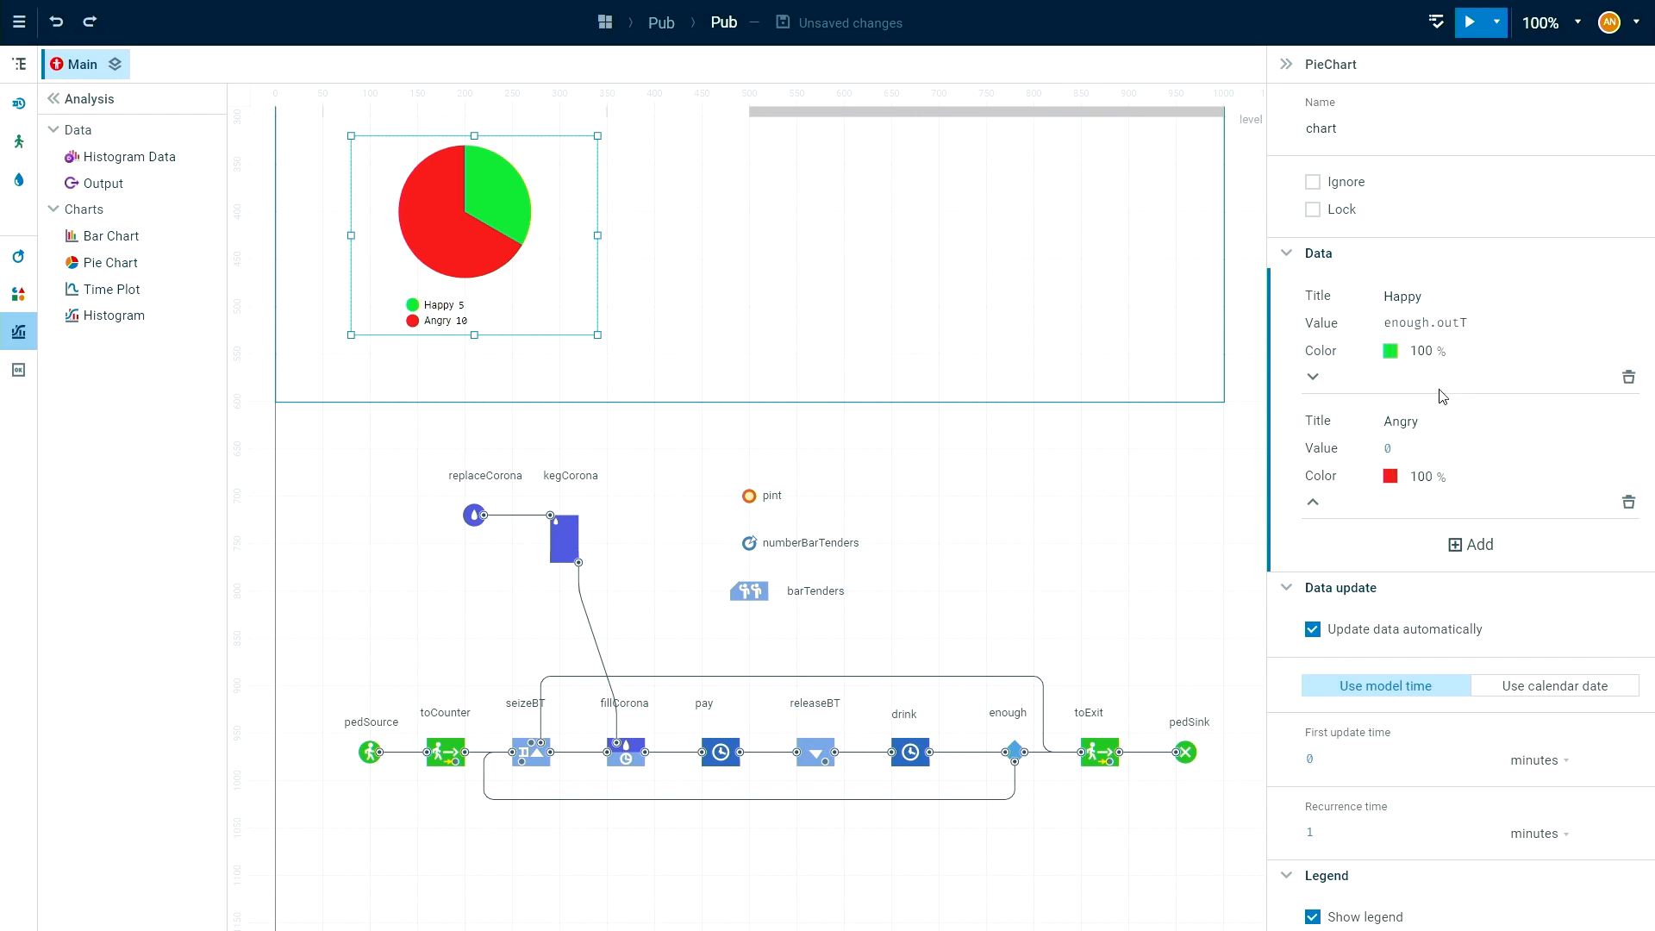
click(1496, 324)
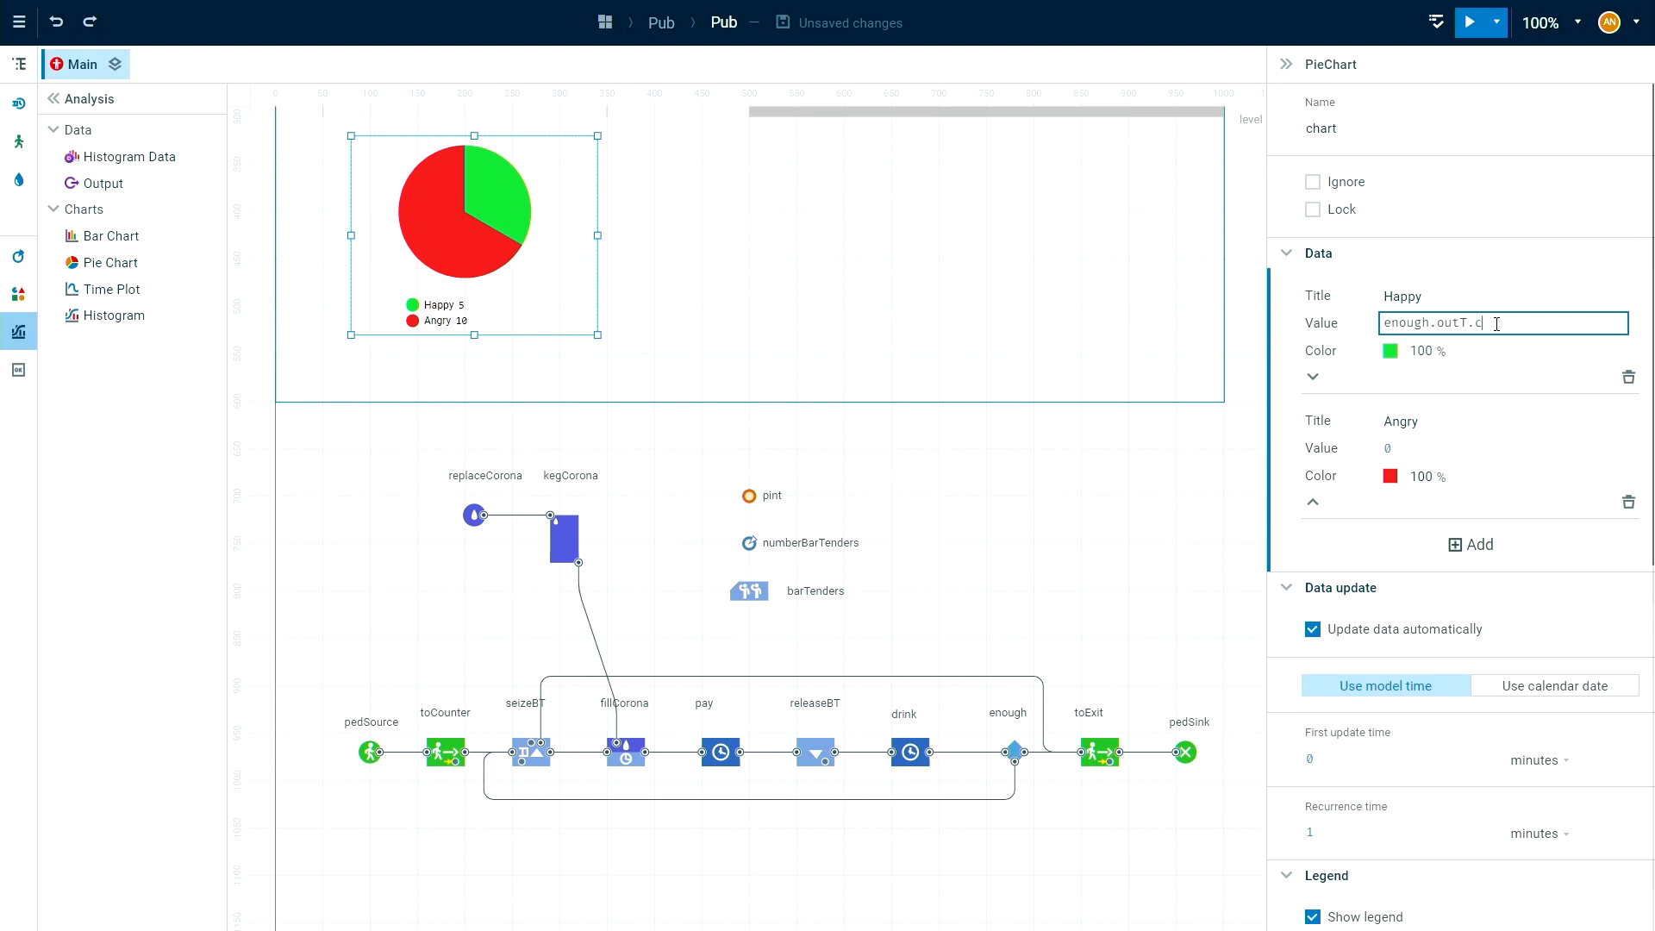
key(ctrl+space)
click(1480, 363)
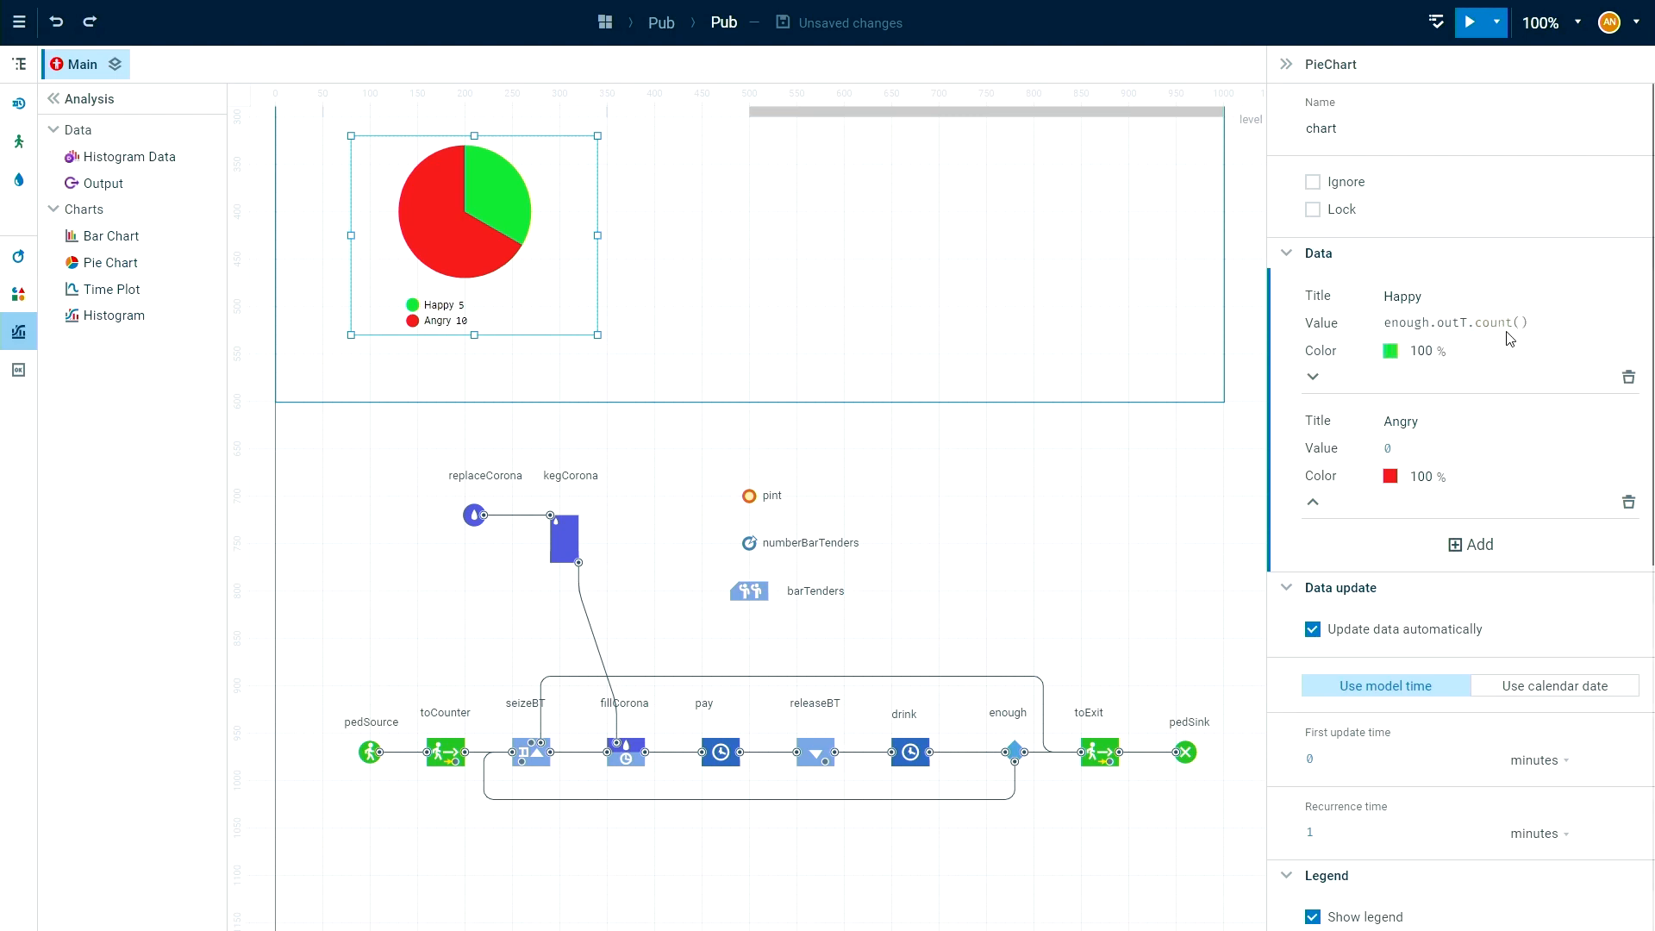
click(1040, 754)
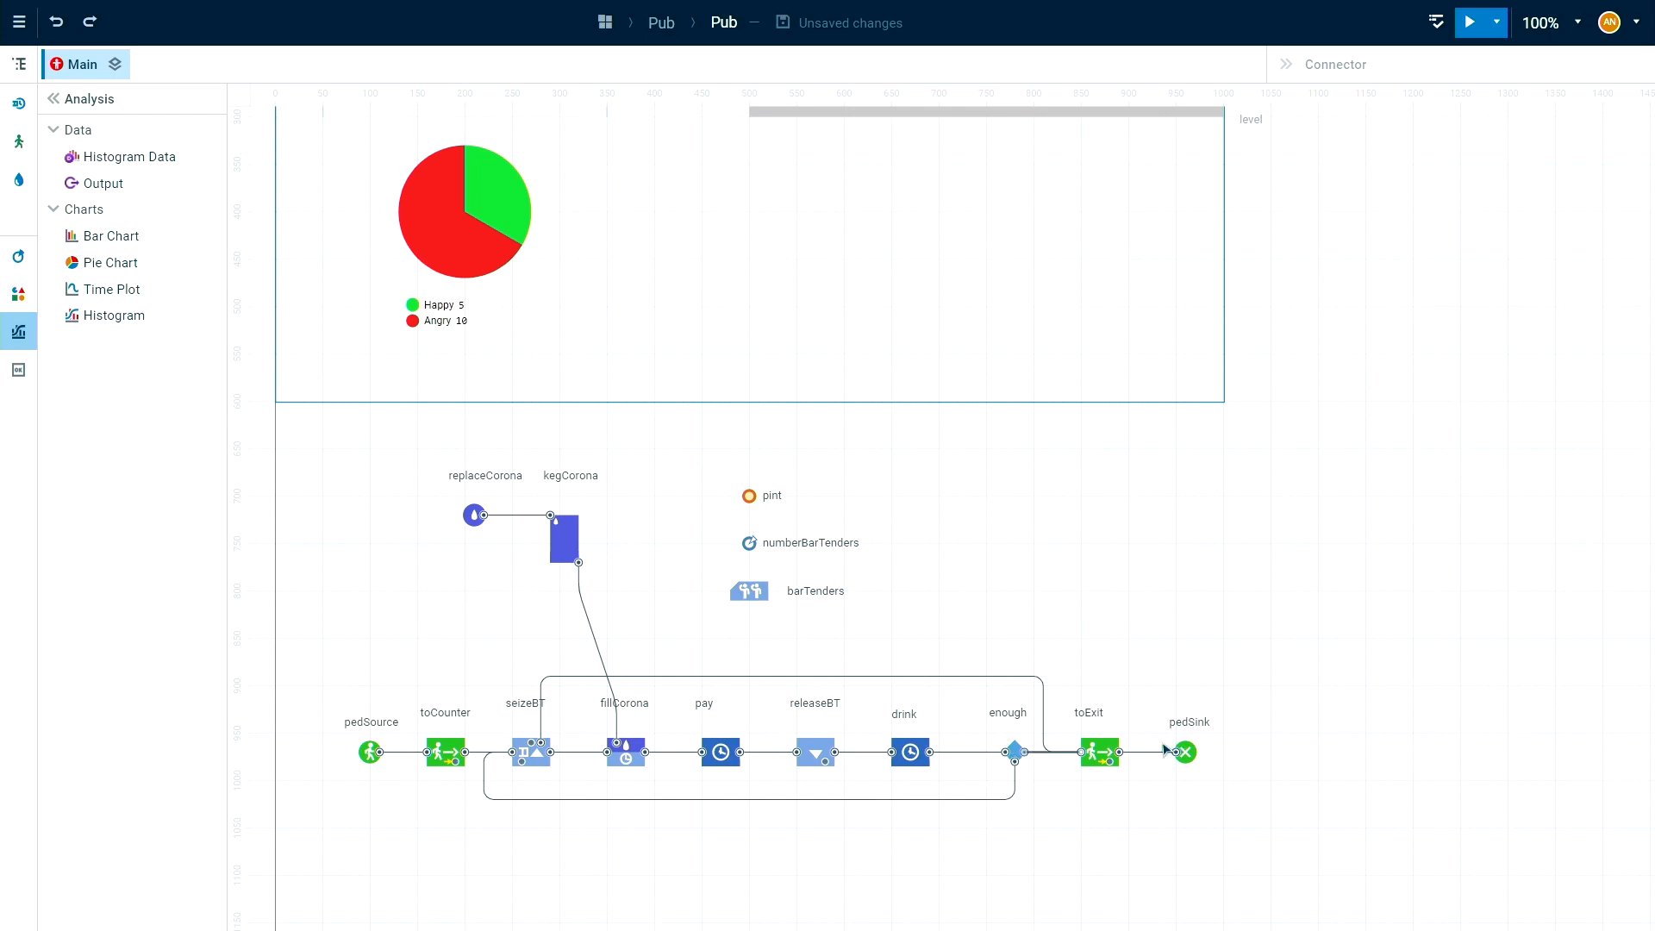
Set the pie chart's Angry item value to seizeBT.outTimeout.count() and check the seizeBT timeout connector.
click(526, 243)
click(1384, 448)
drag(1384, 448, 1178, 444)
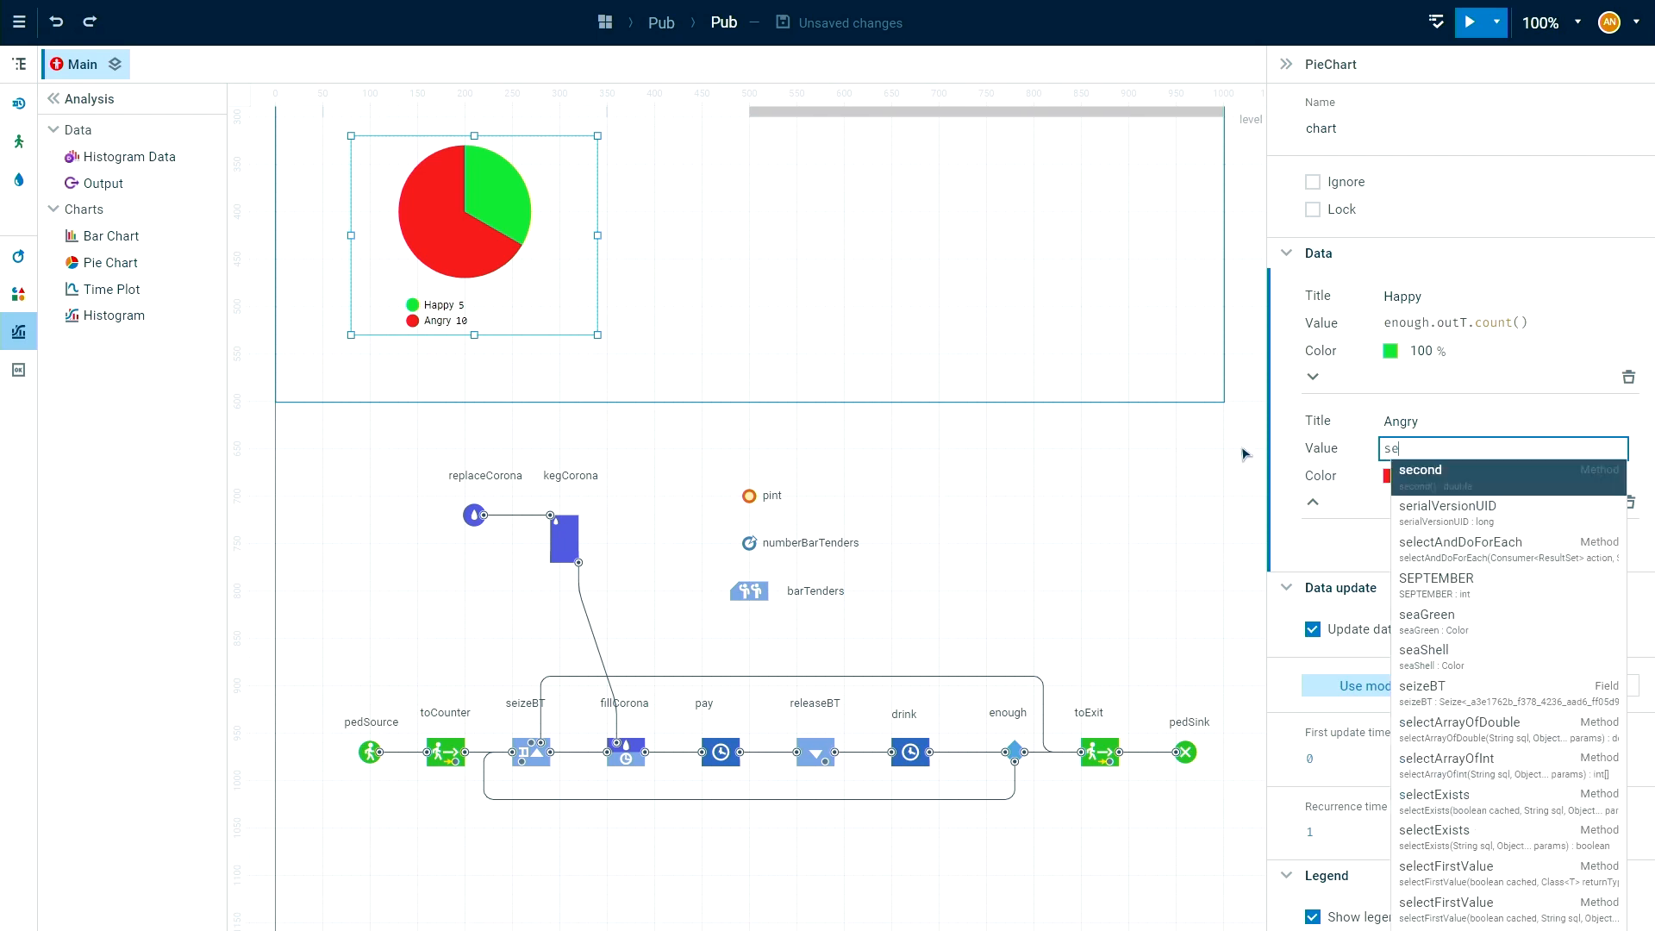
text(iz)
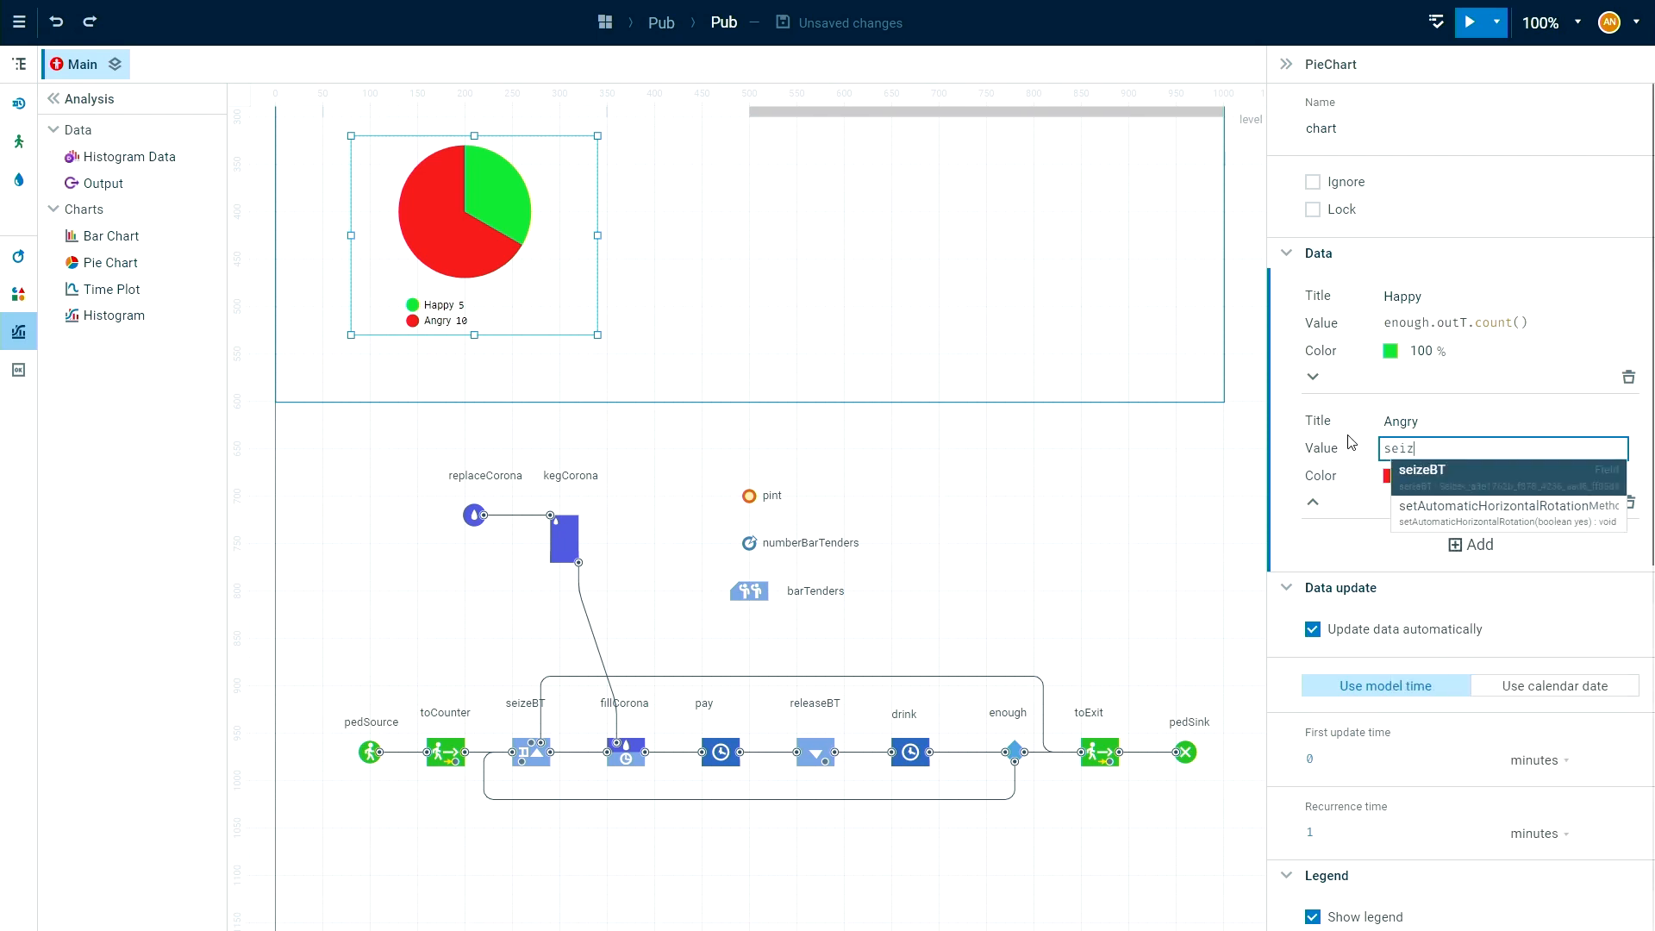
key(Return)
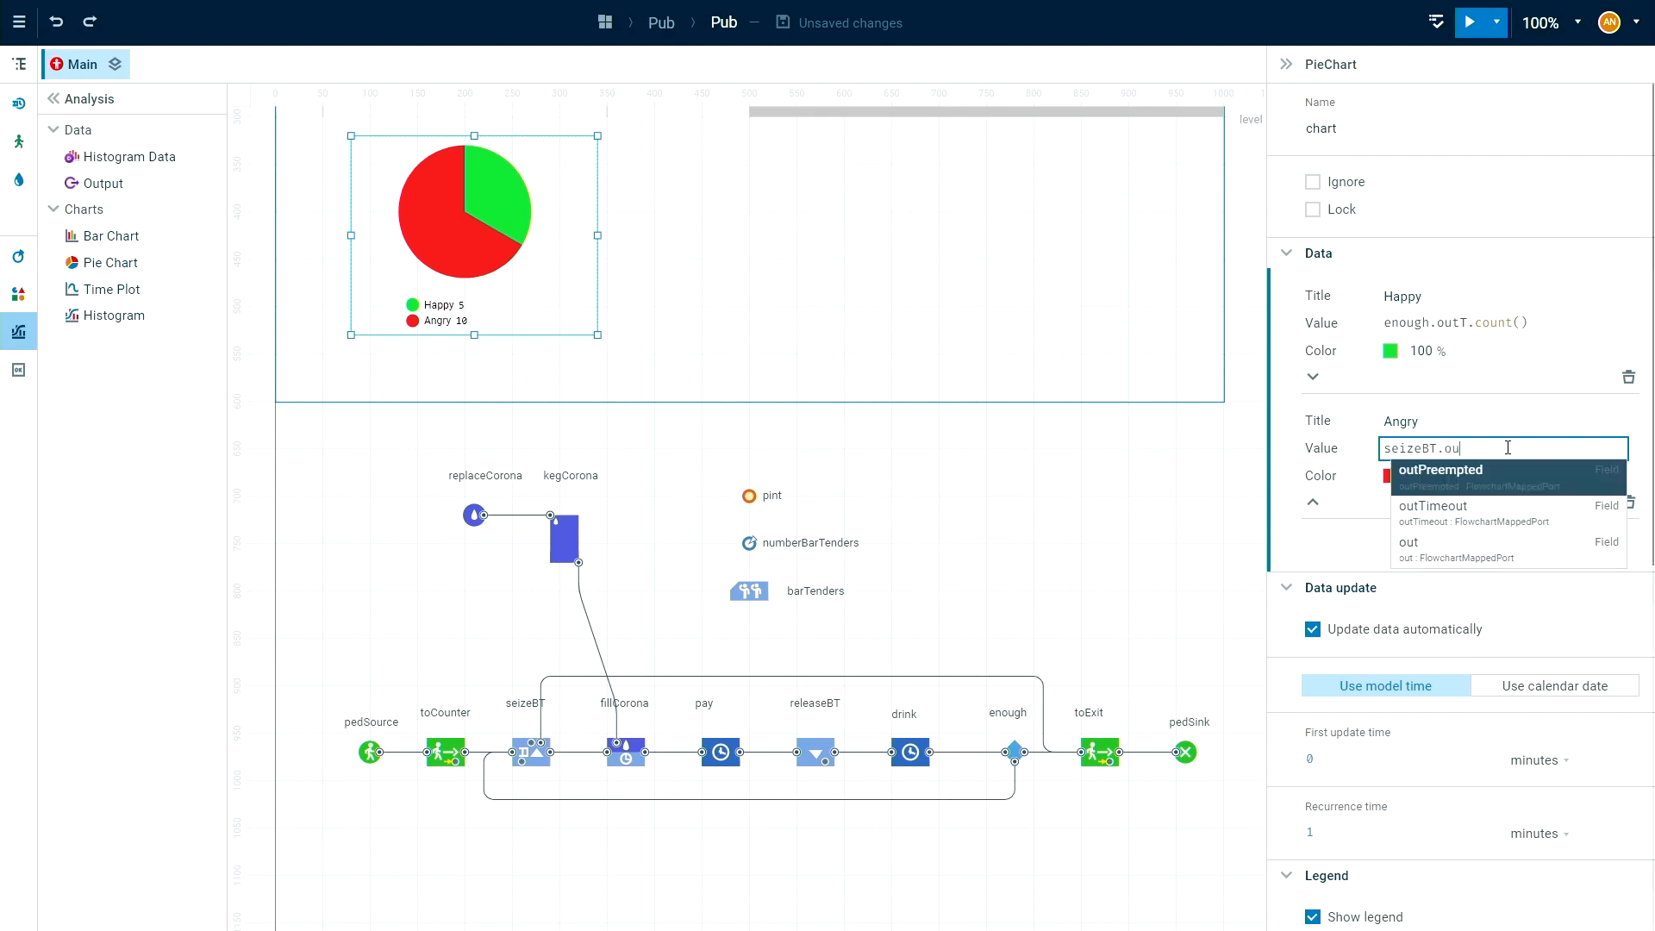
click(1430, 516)
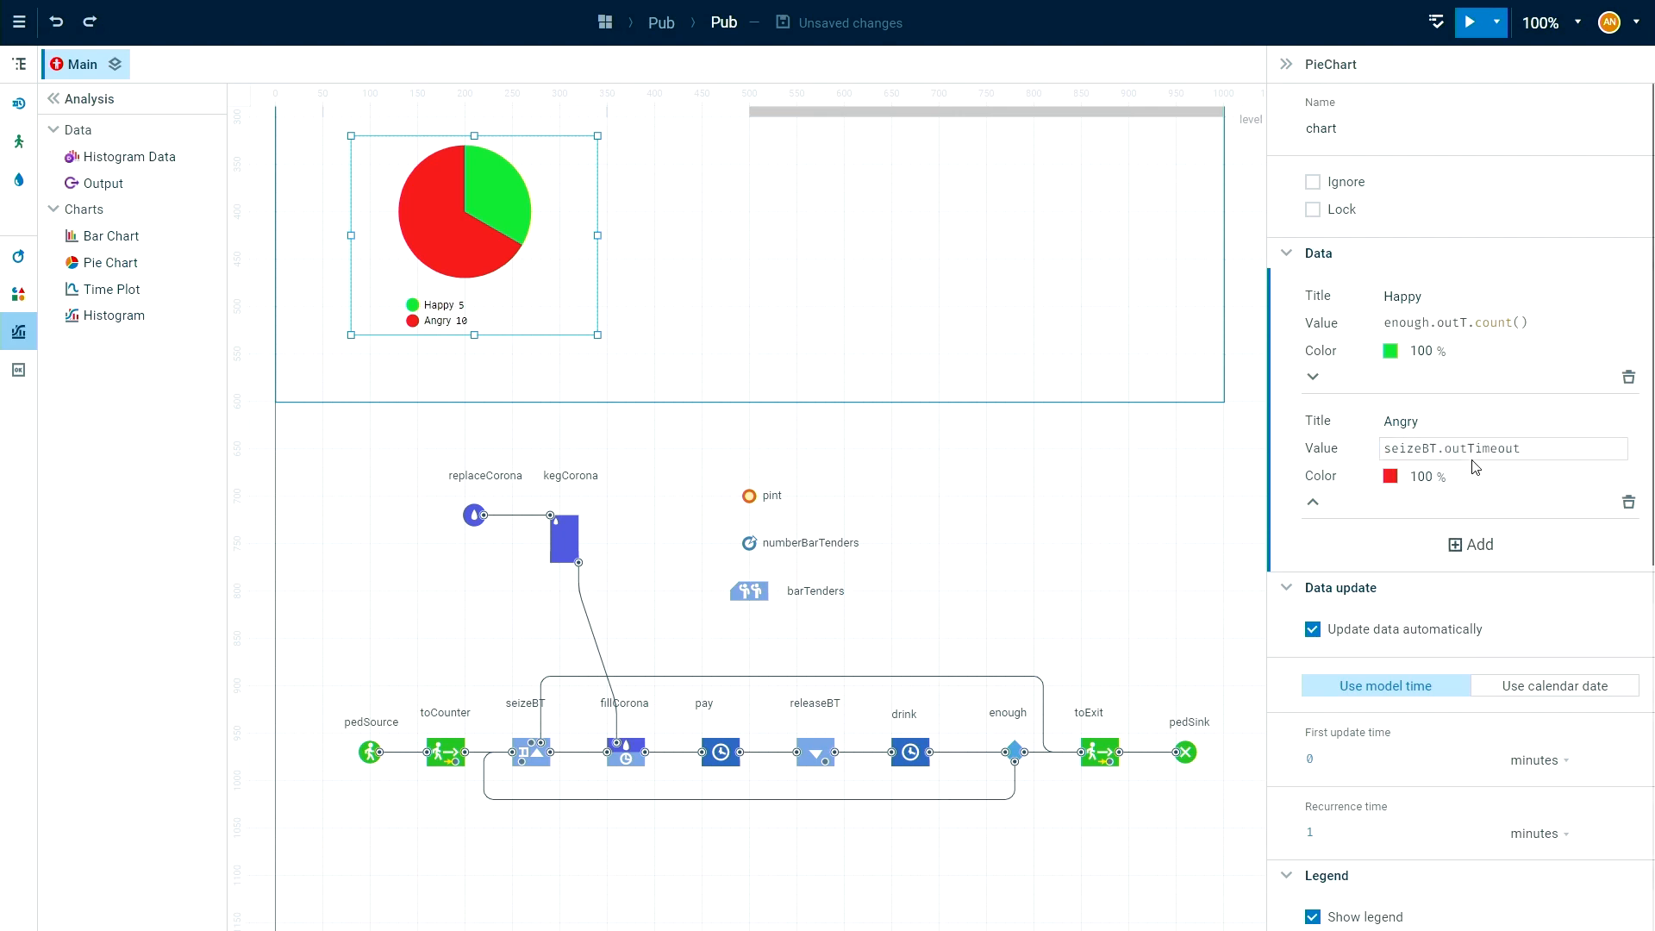
click(1578, 450)
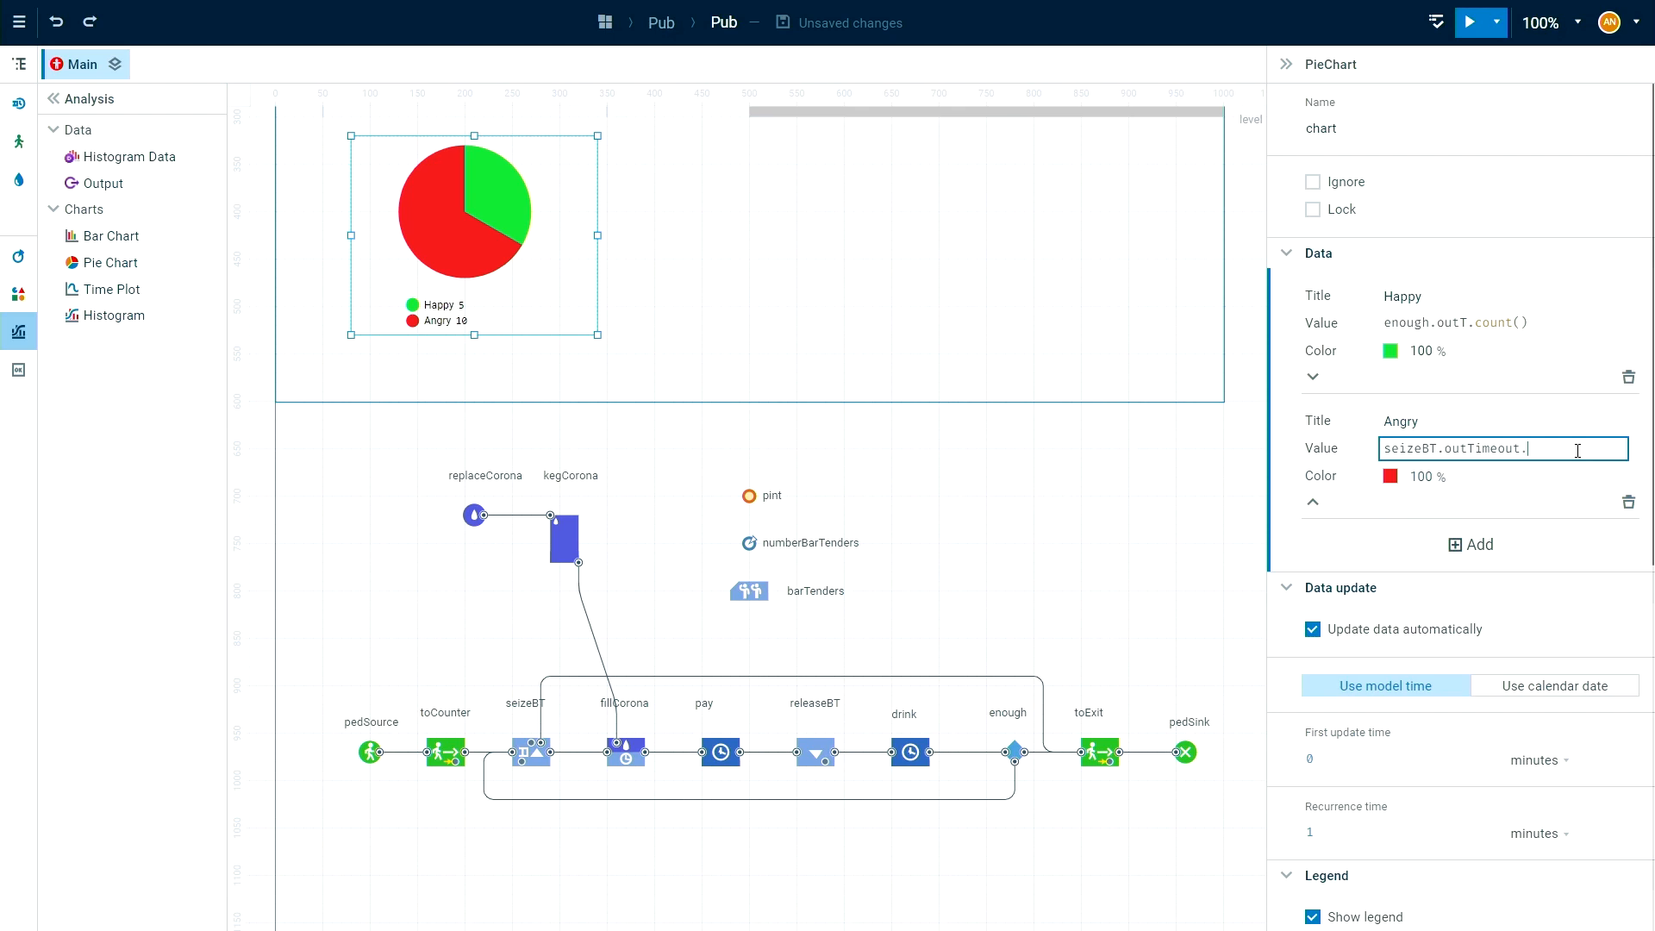
text(.cou)
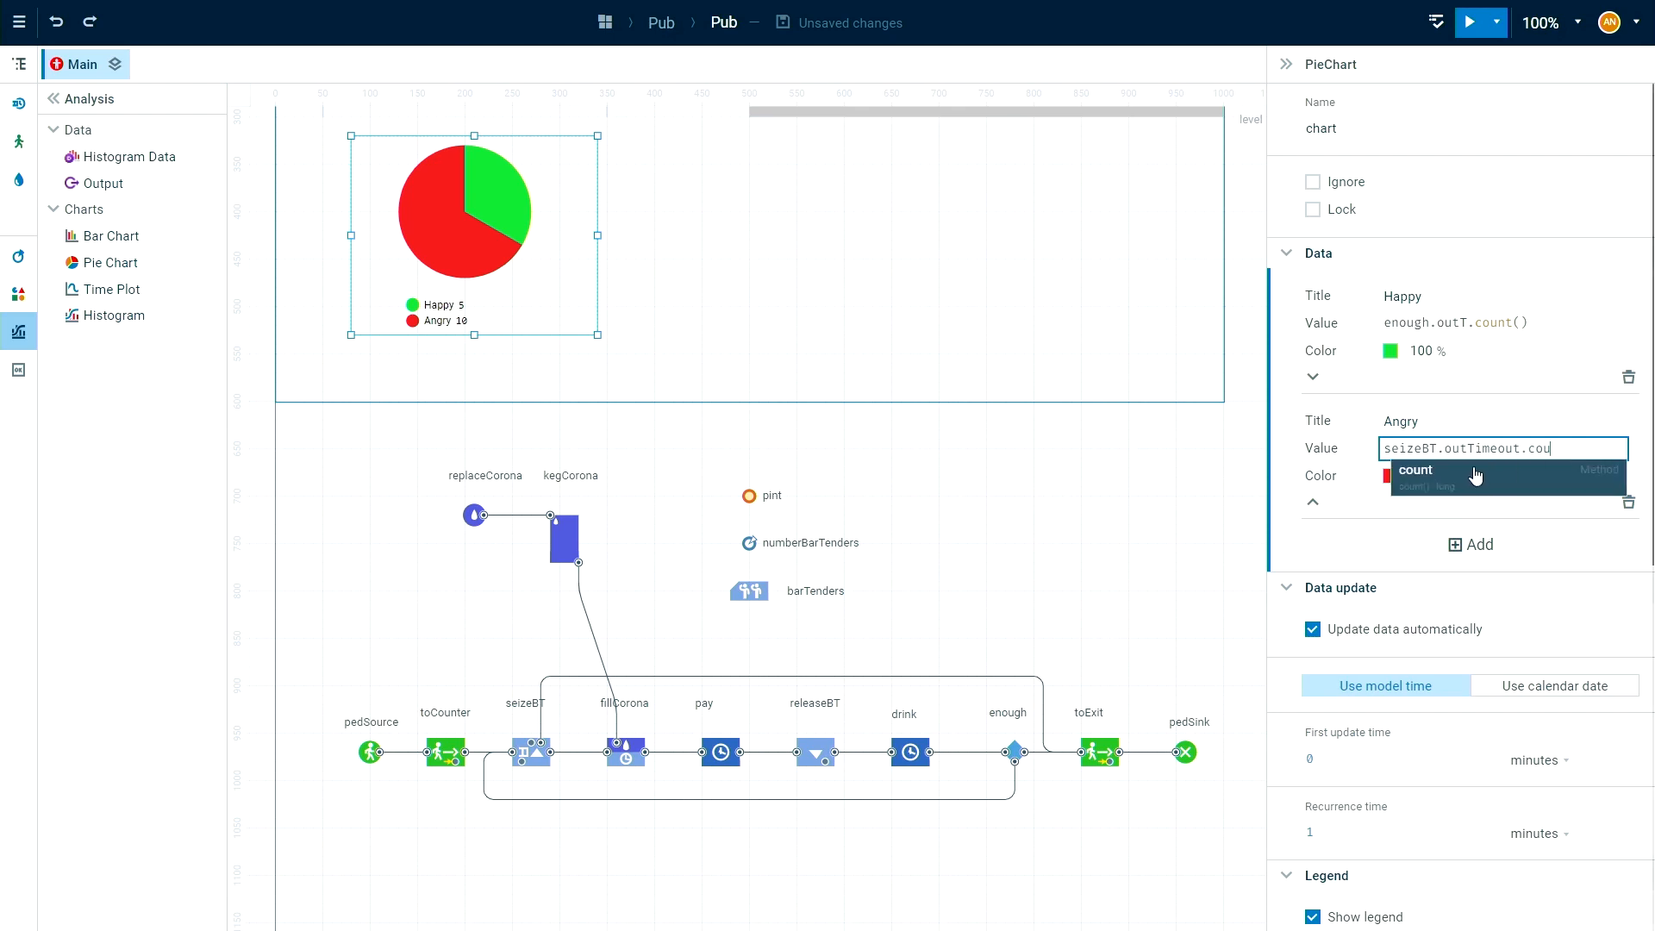
click(1478, 472)
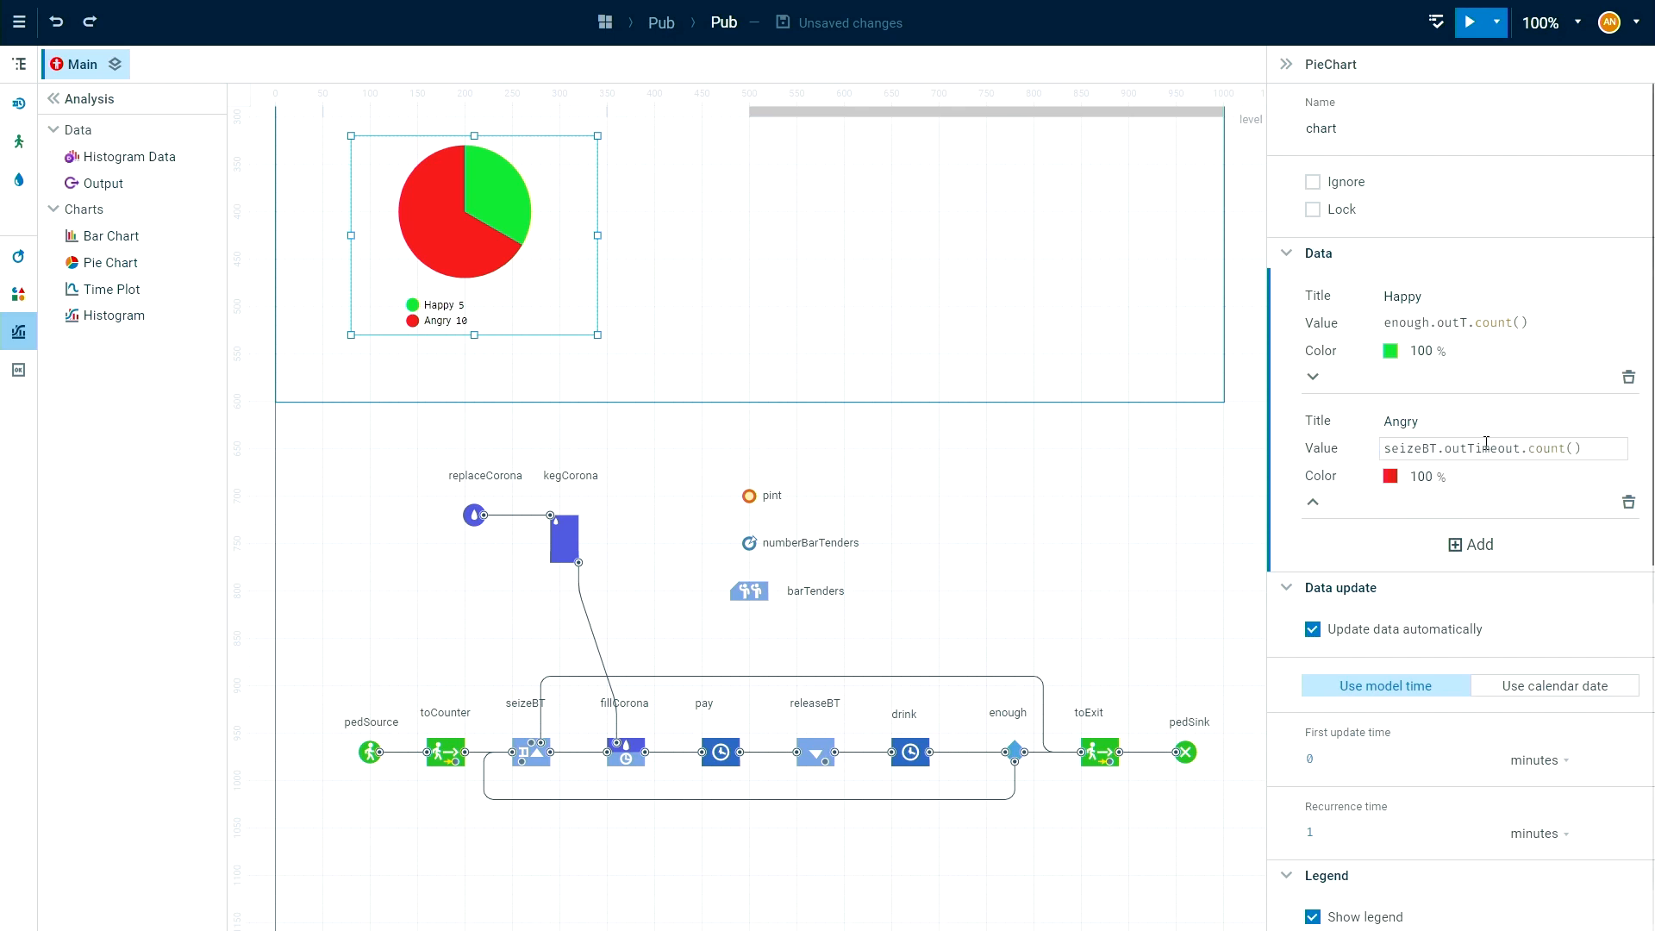
click(544, 696)
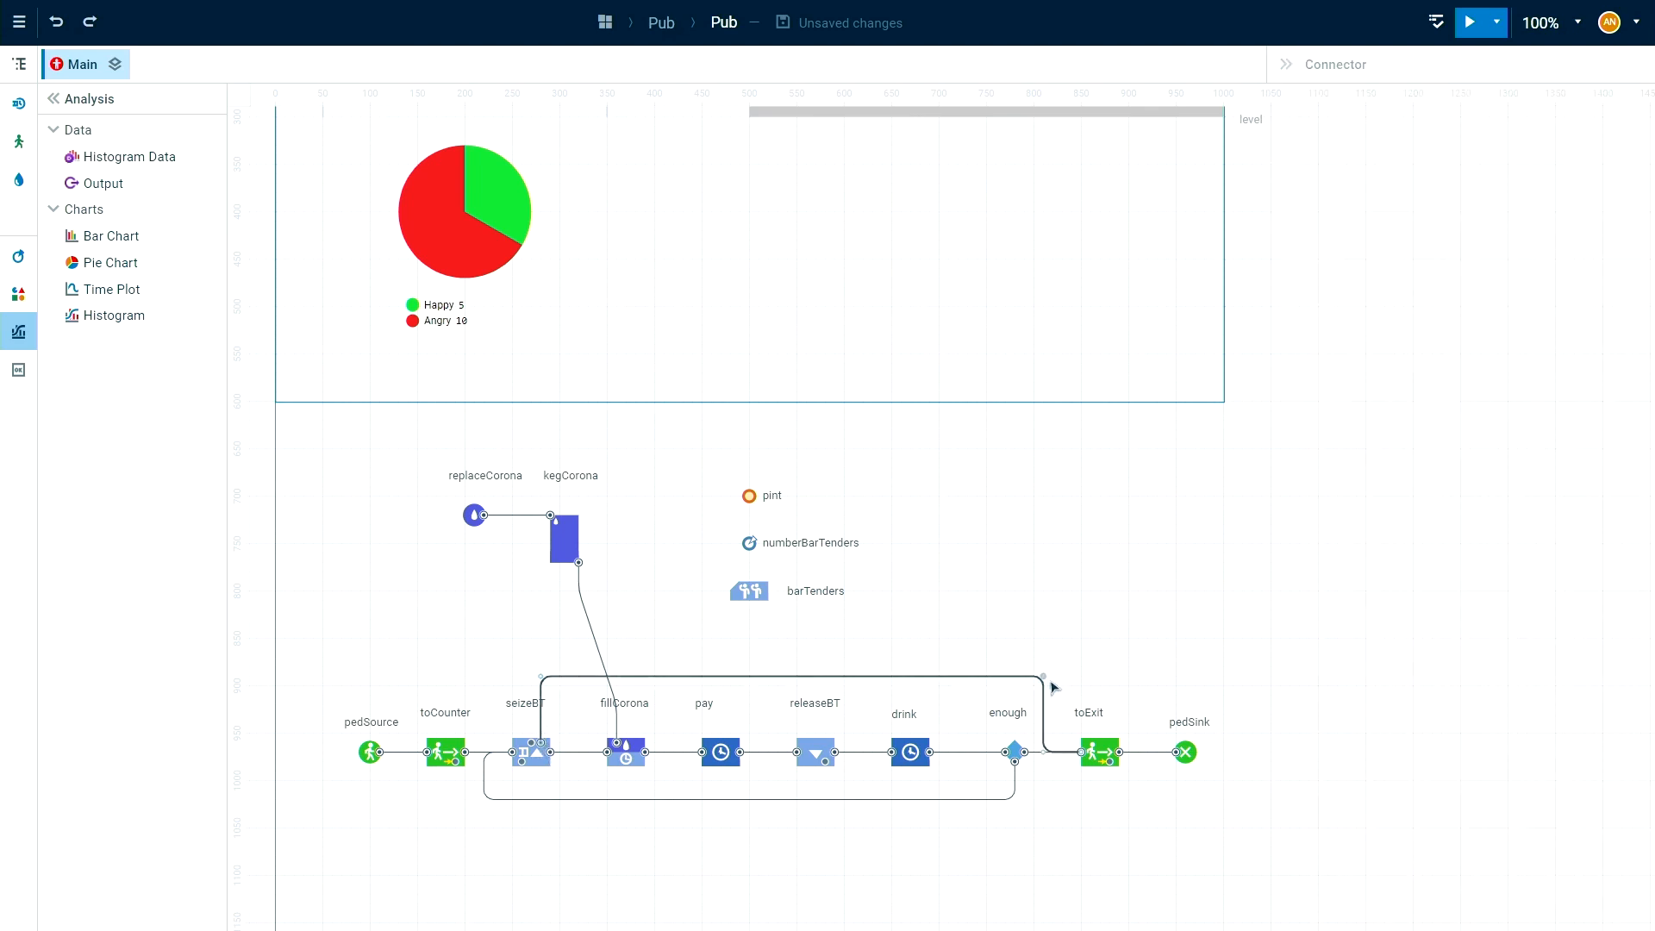
click(1165, 545)
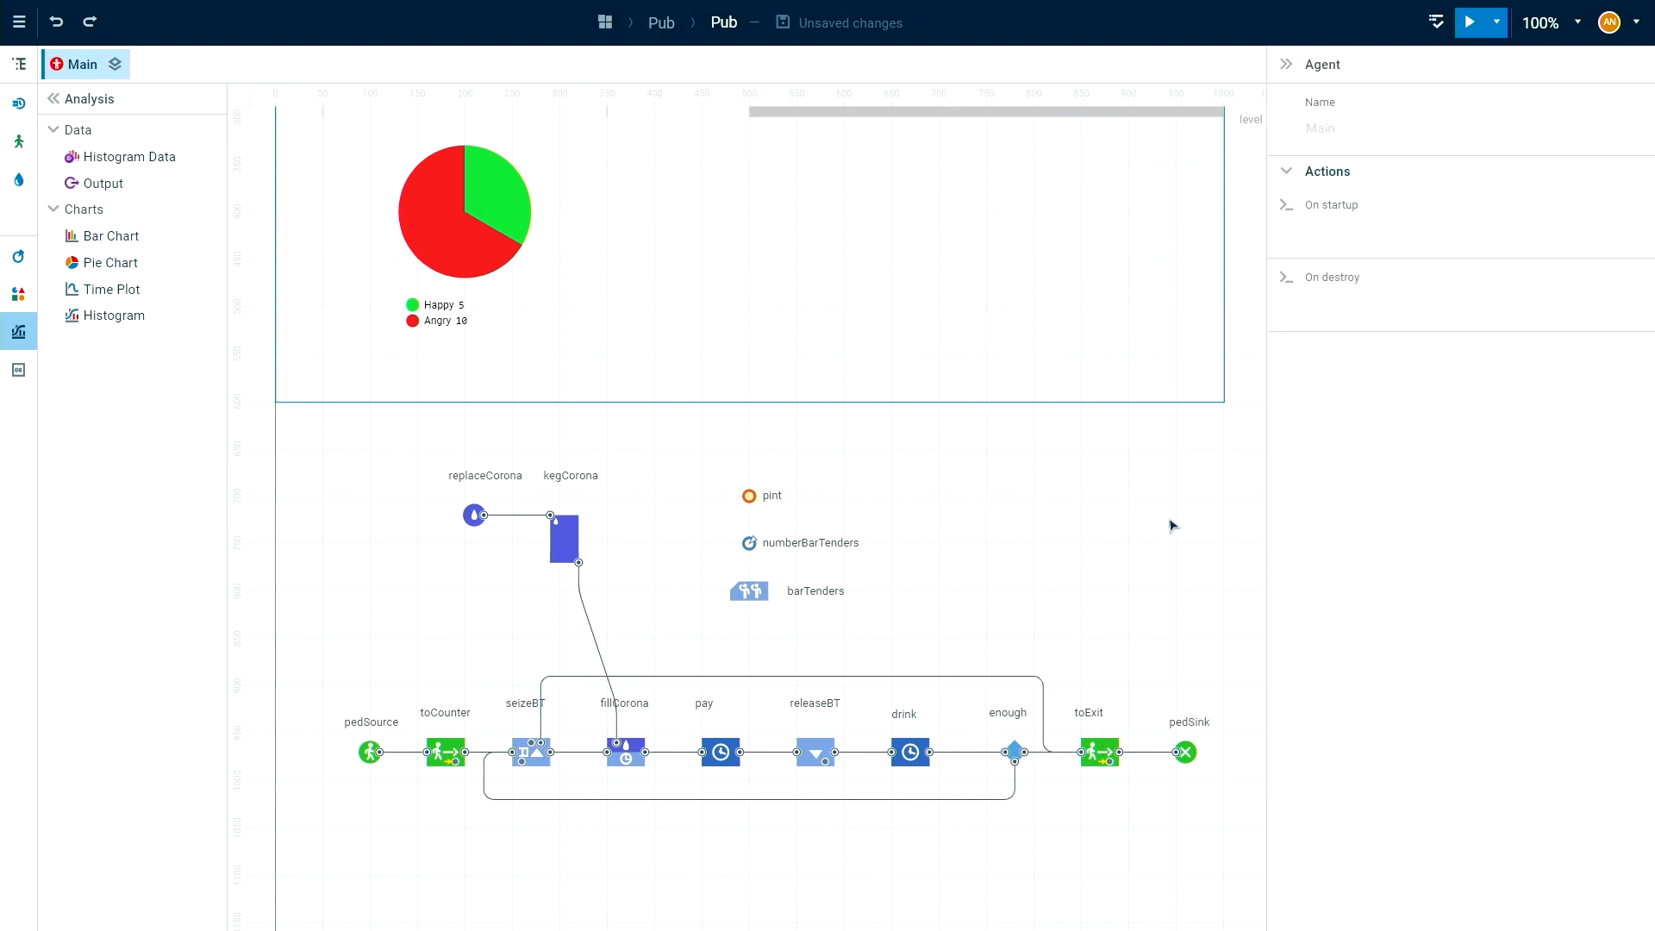
Run the pub model in full screen at virtual-time speed to watch the Happy and Angry pie chart.
click(1468, 23)
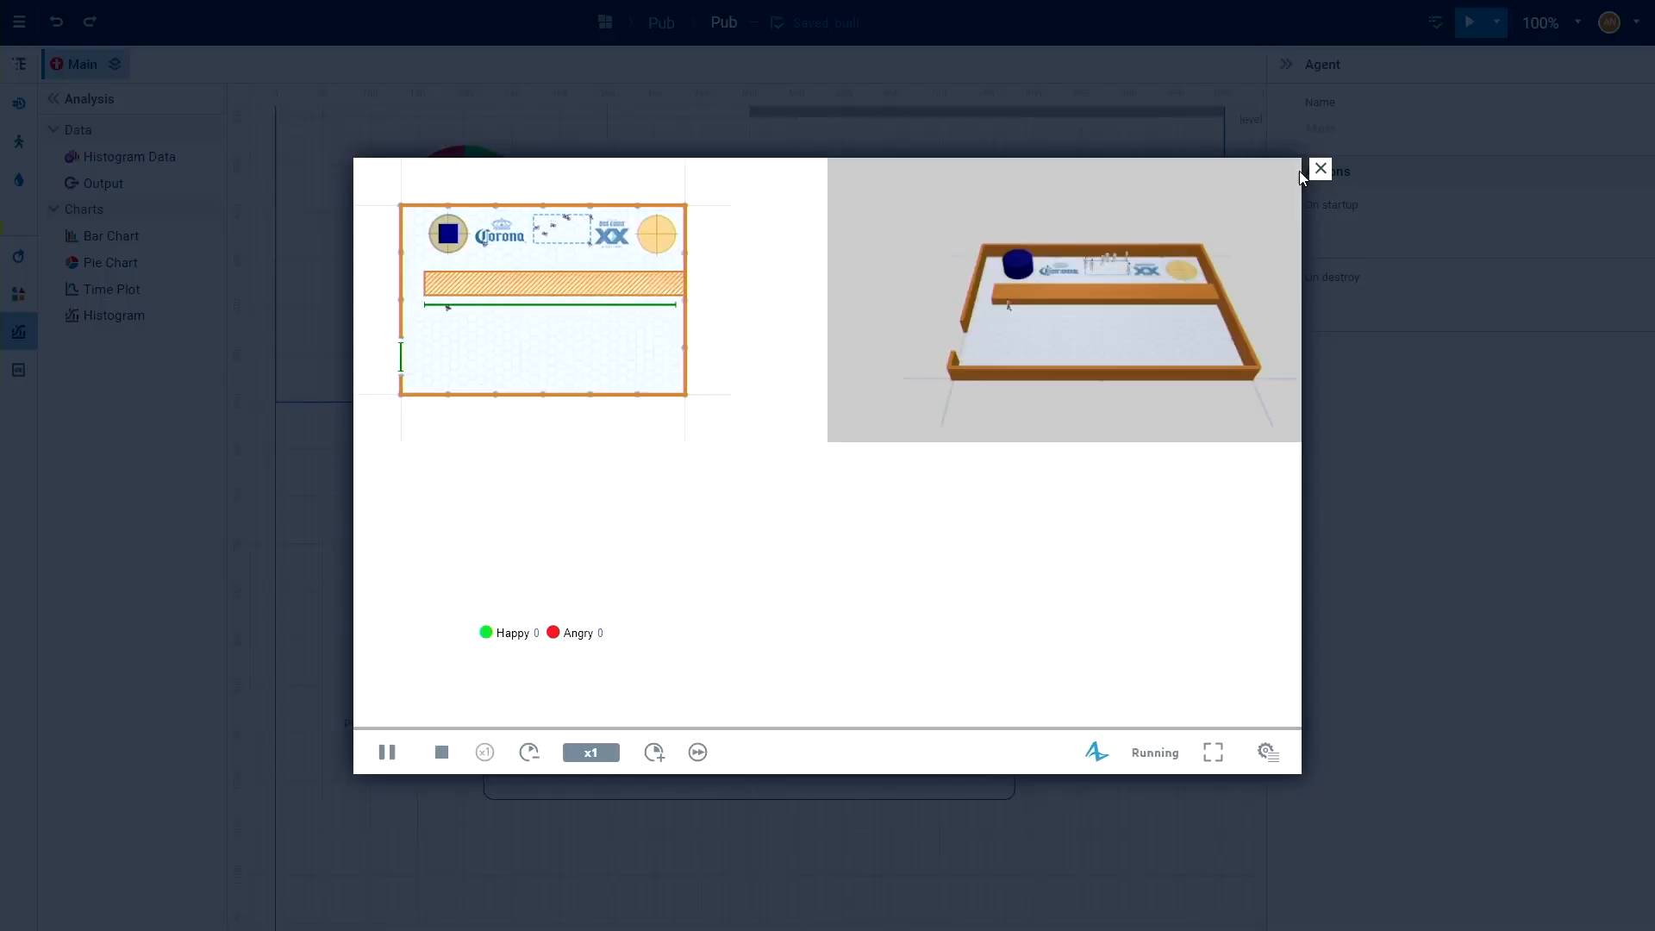
click(1217, 755)
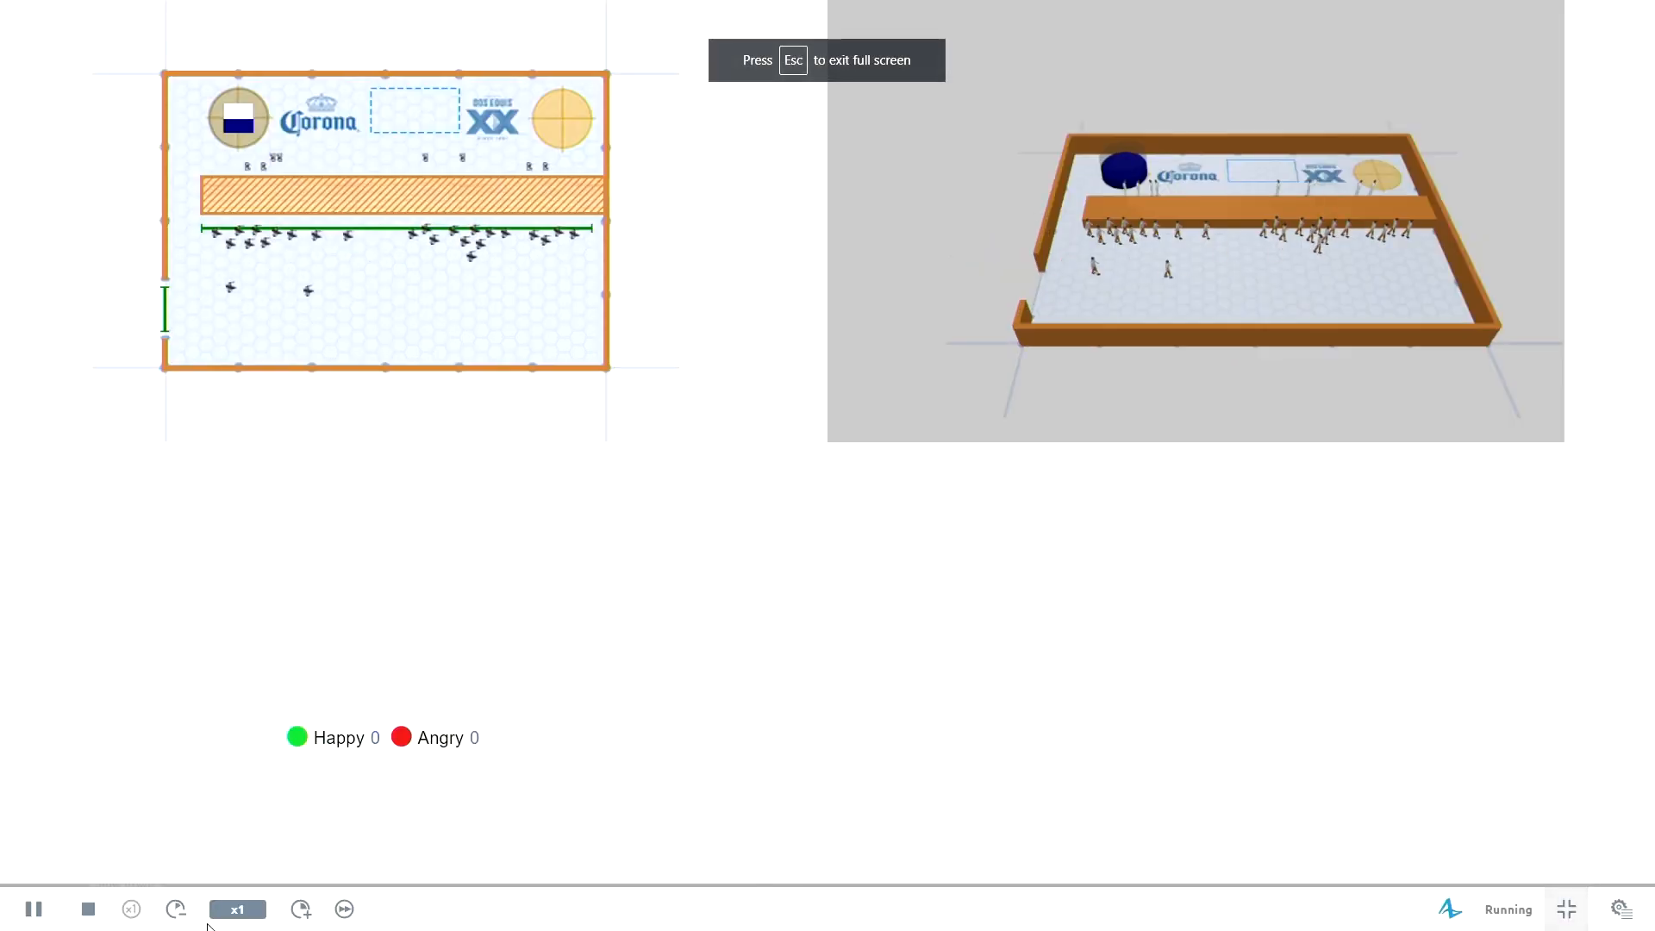
click(345, 911)
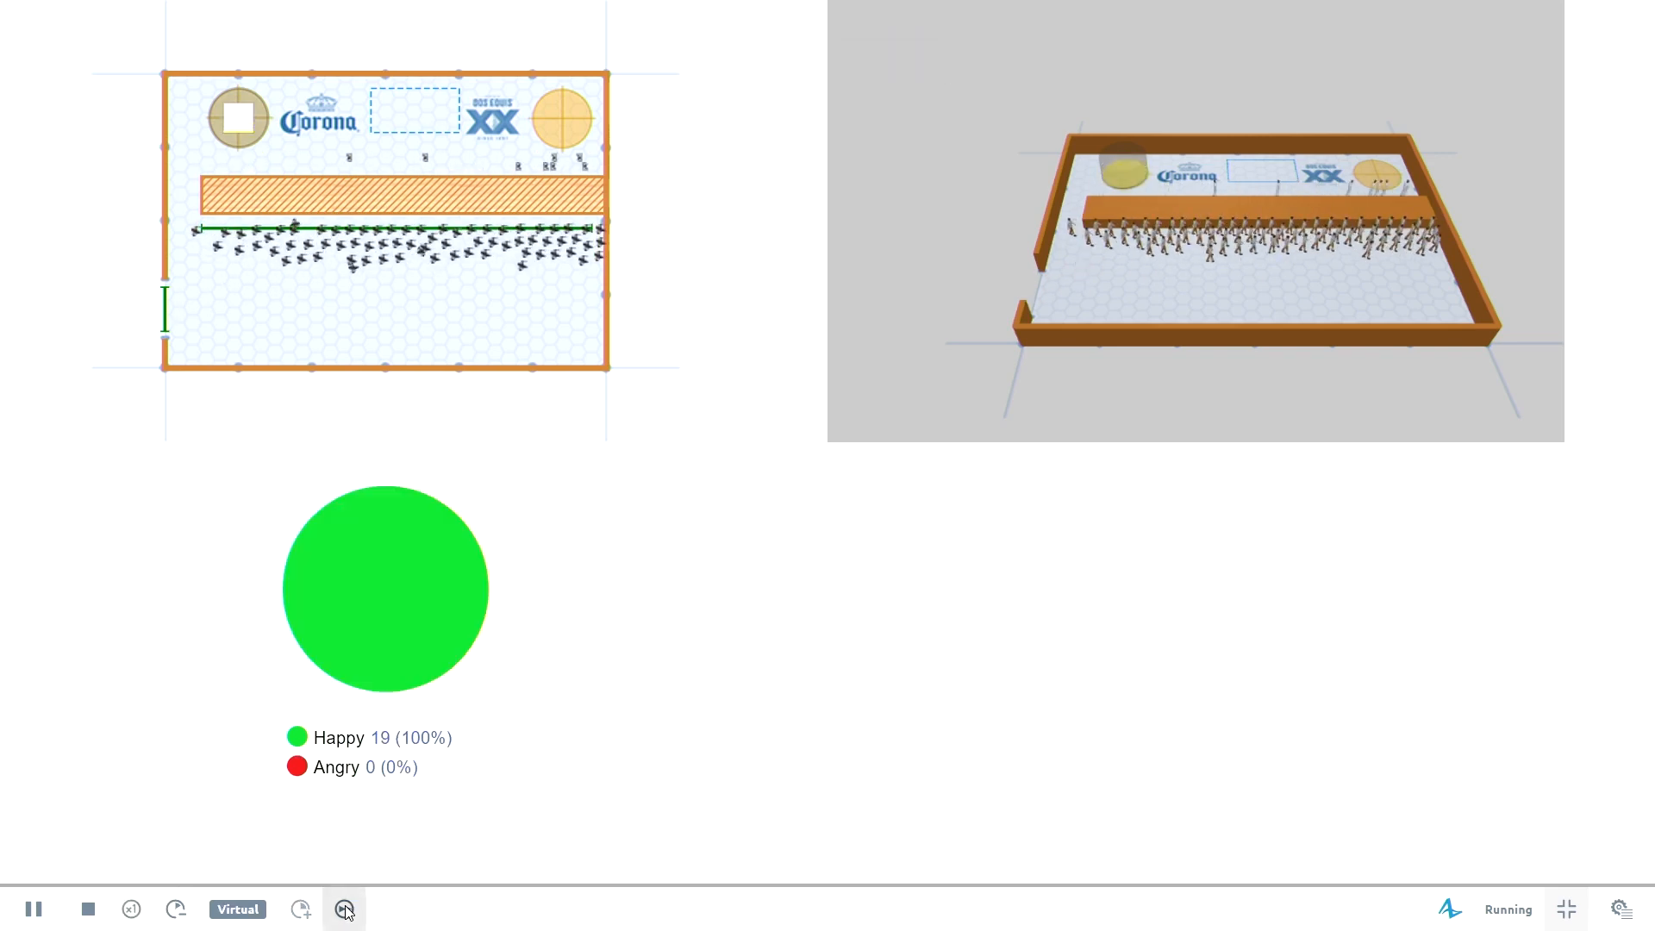
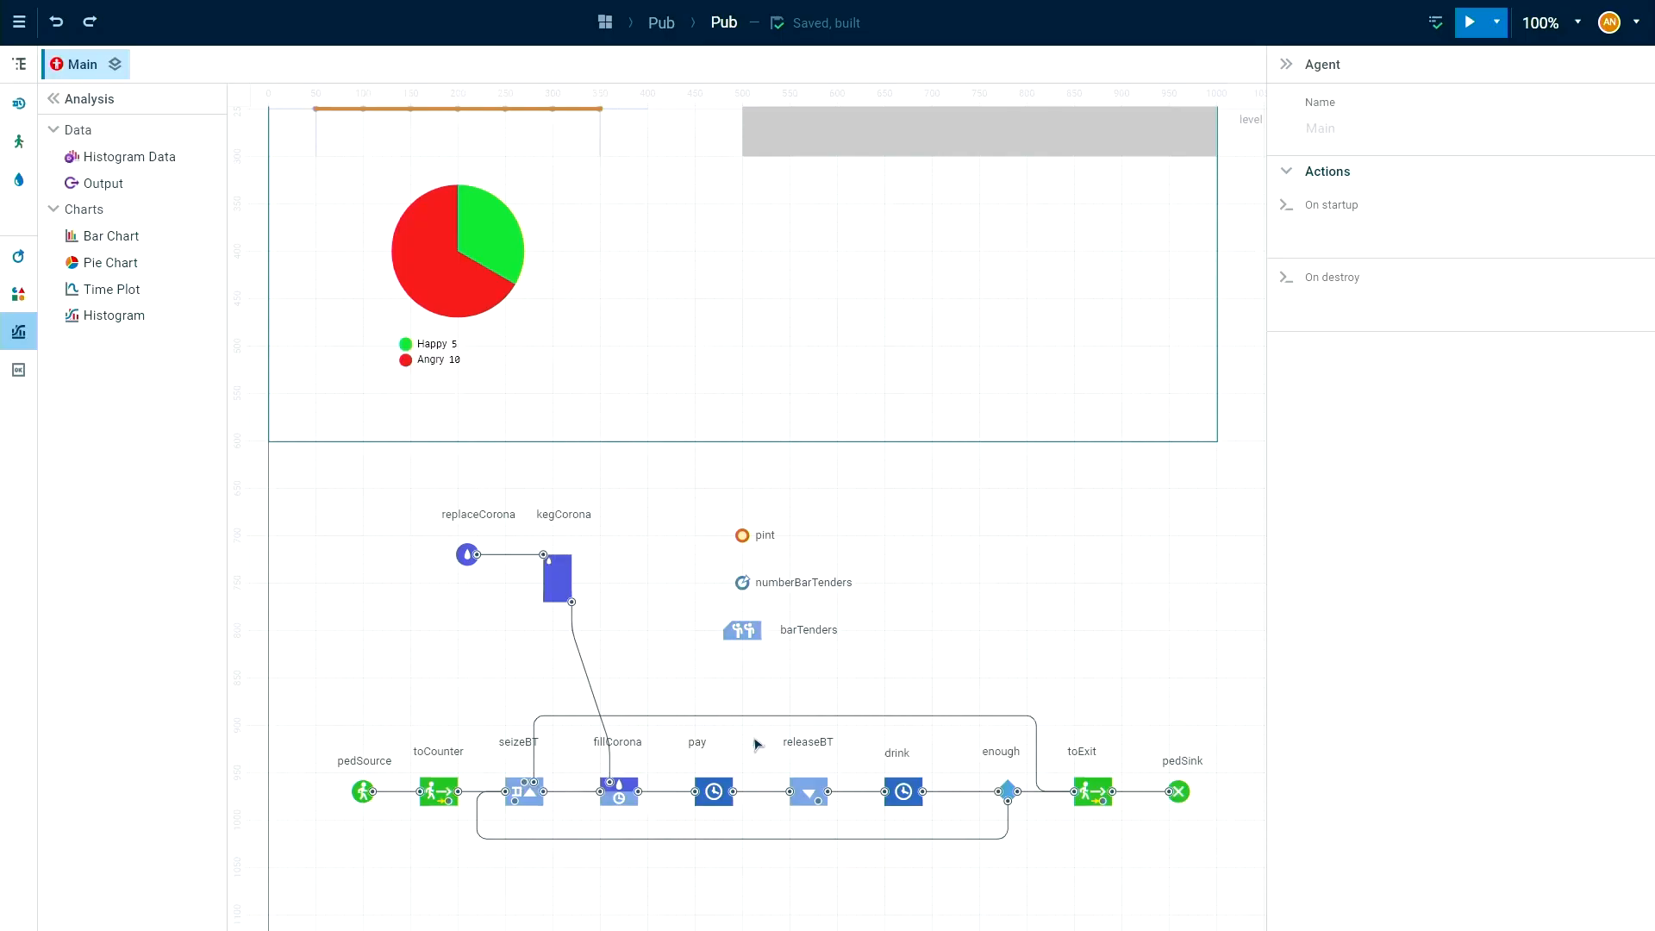
Add an Output element beside pint on the Main canvas and name it consumedCorona.
drag(593, 392, 628, 423)
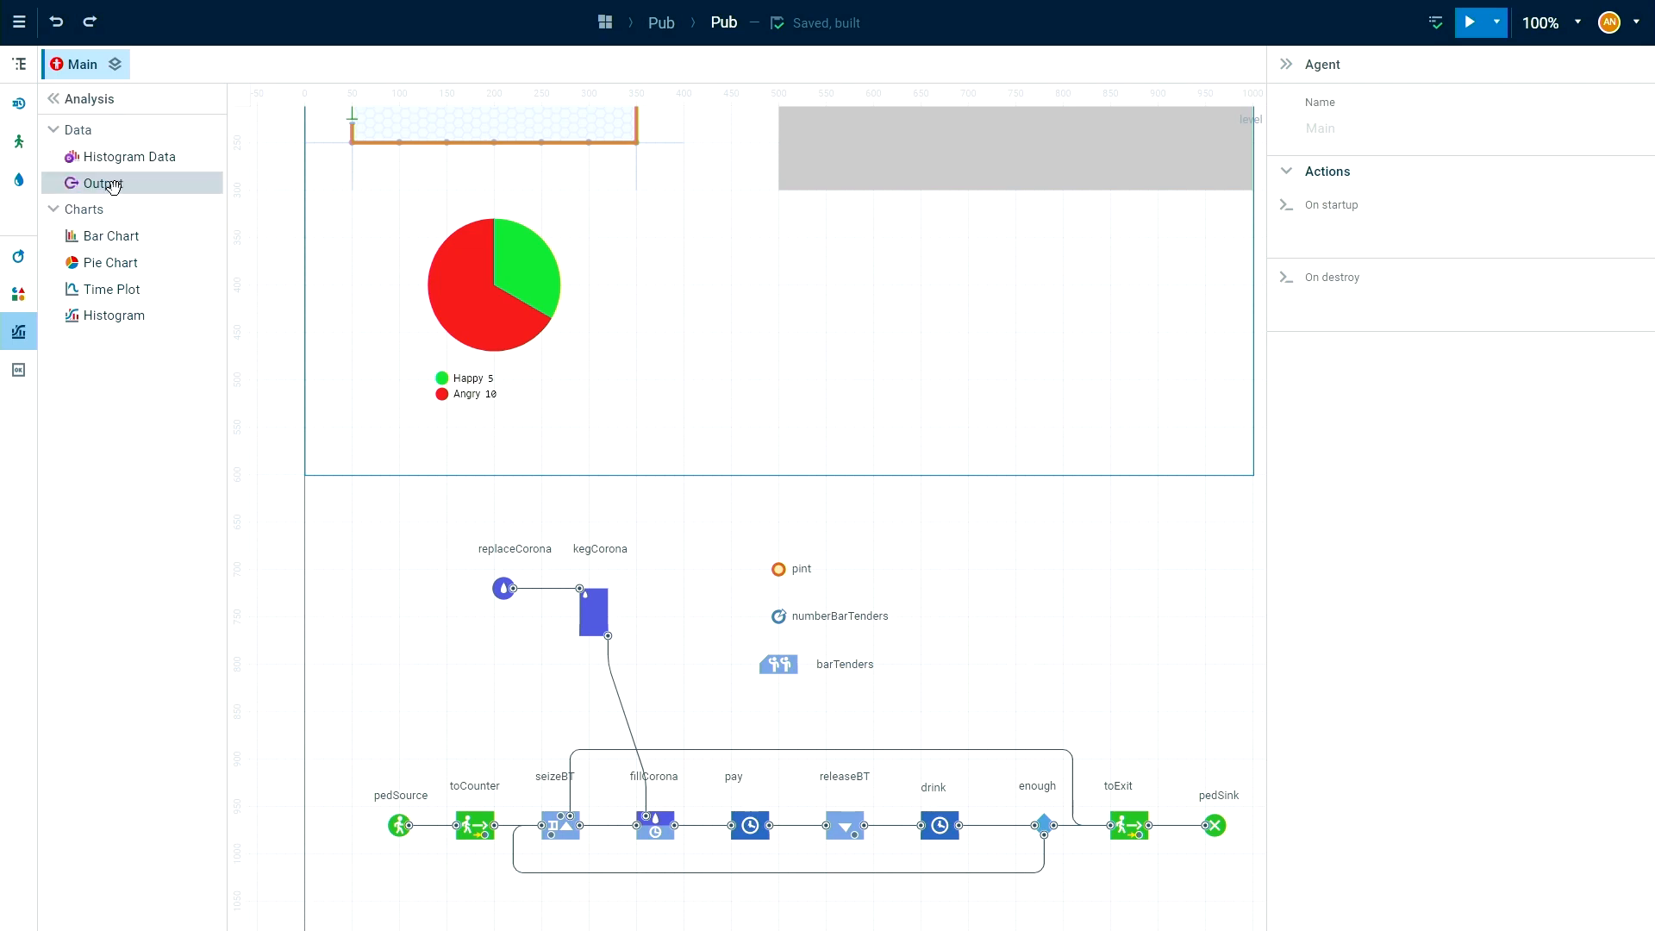
drag(76, 191, 924, 574)
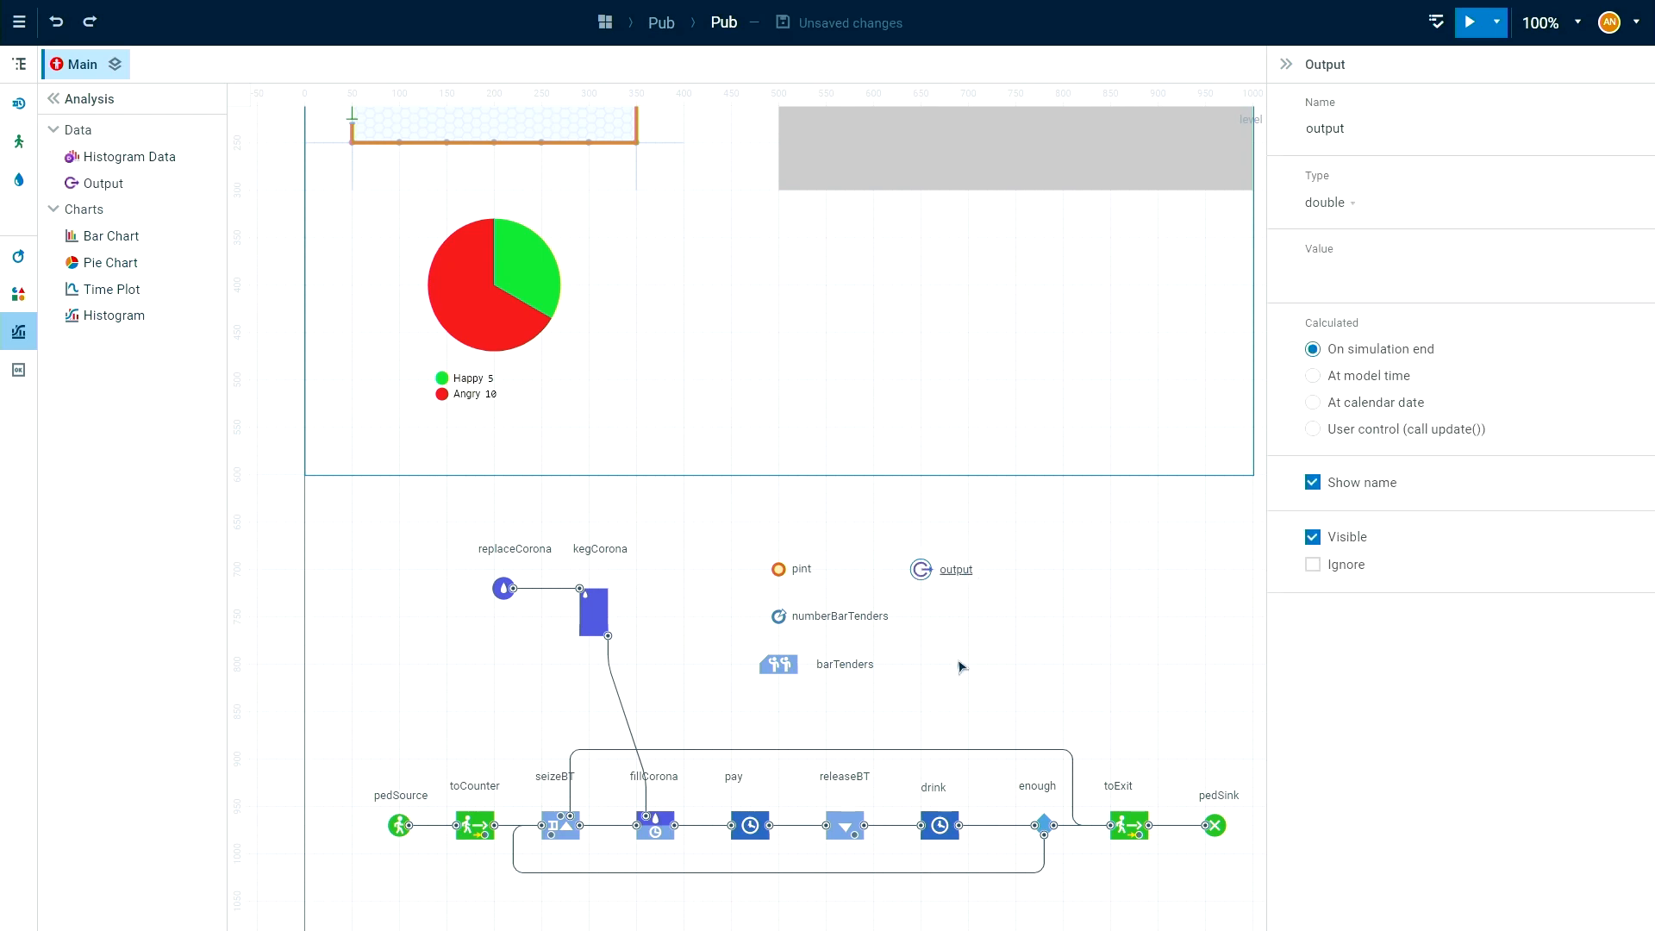
click(1352, 146)
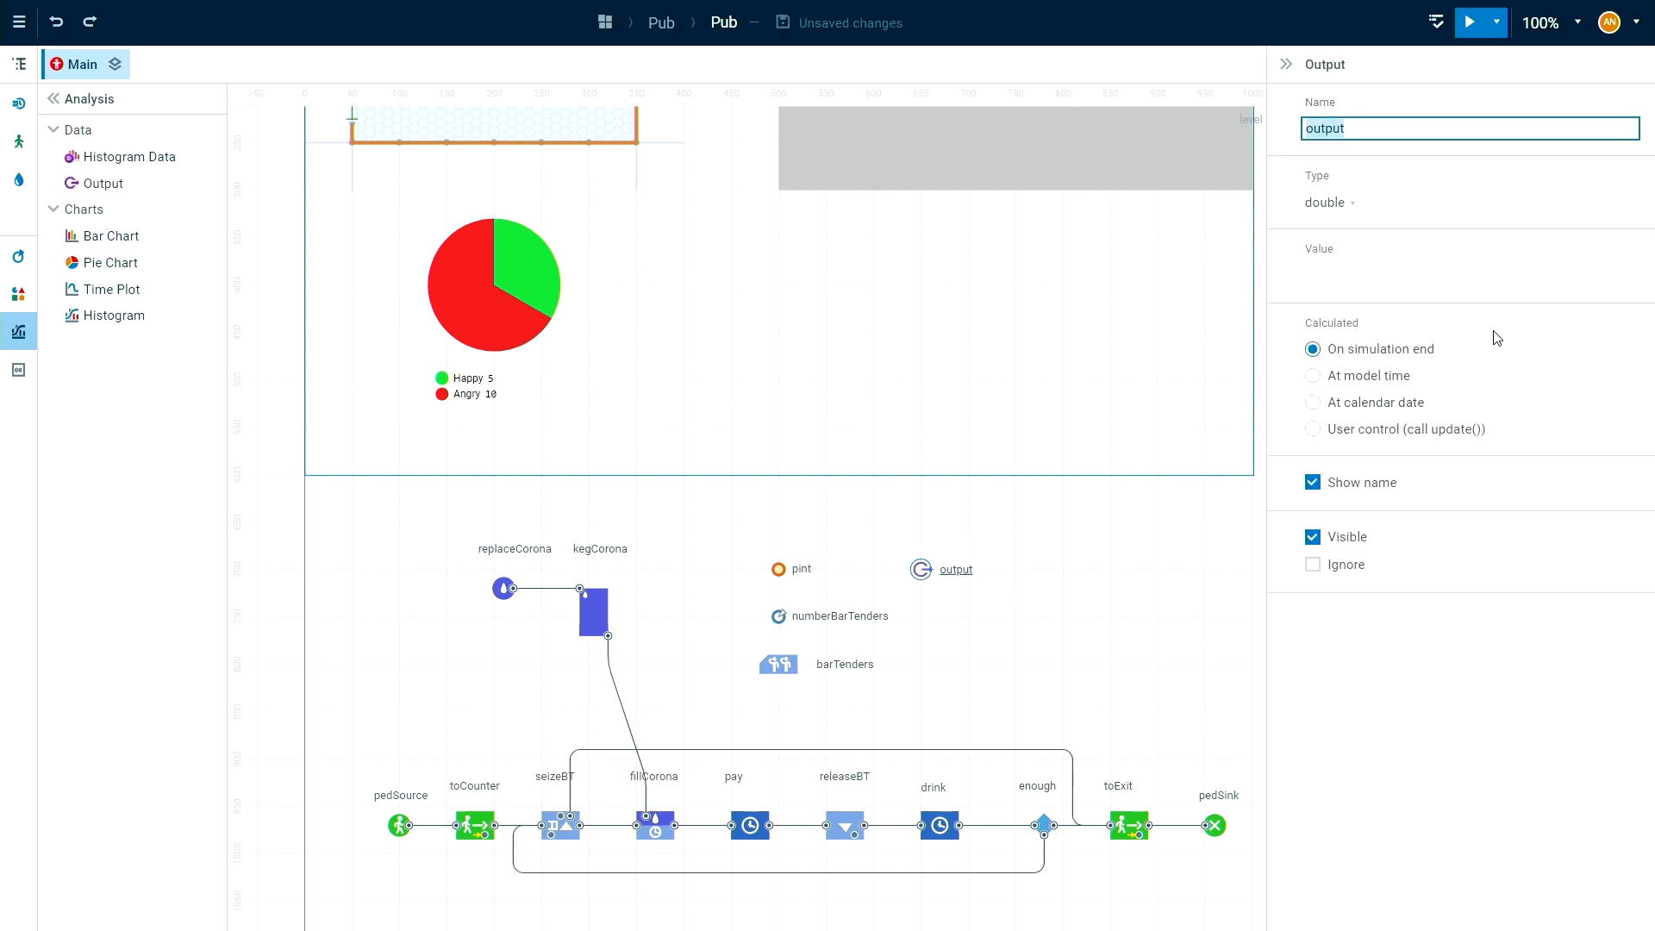
text(consumer)
key(BackSpace)
text(dCorona)
Set the consumedCorona output's value to kegCorona.amountPassedOut(LITER), calculated on simulation end.
click(1390, 250)
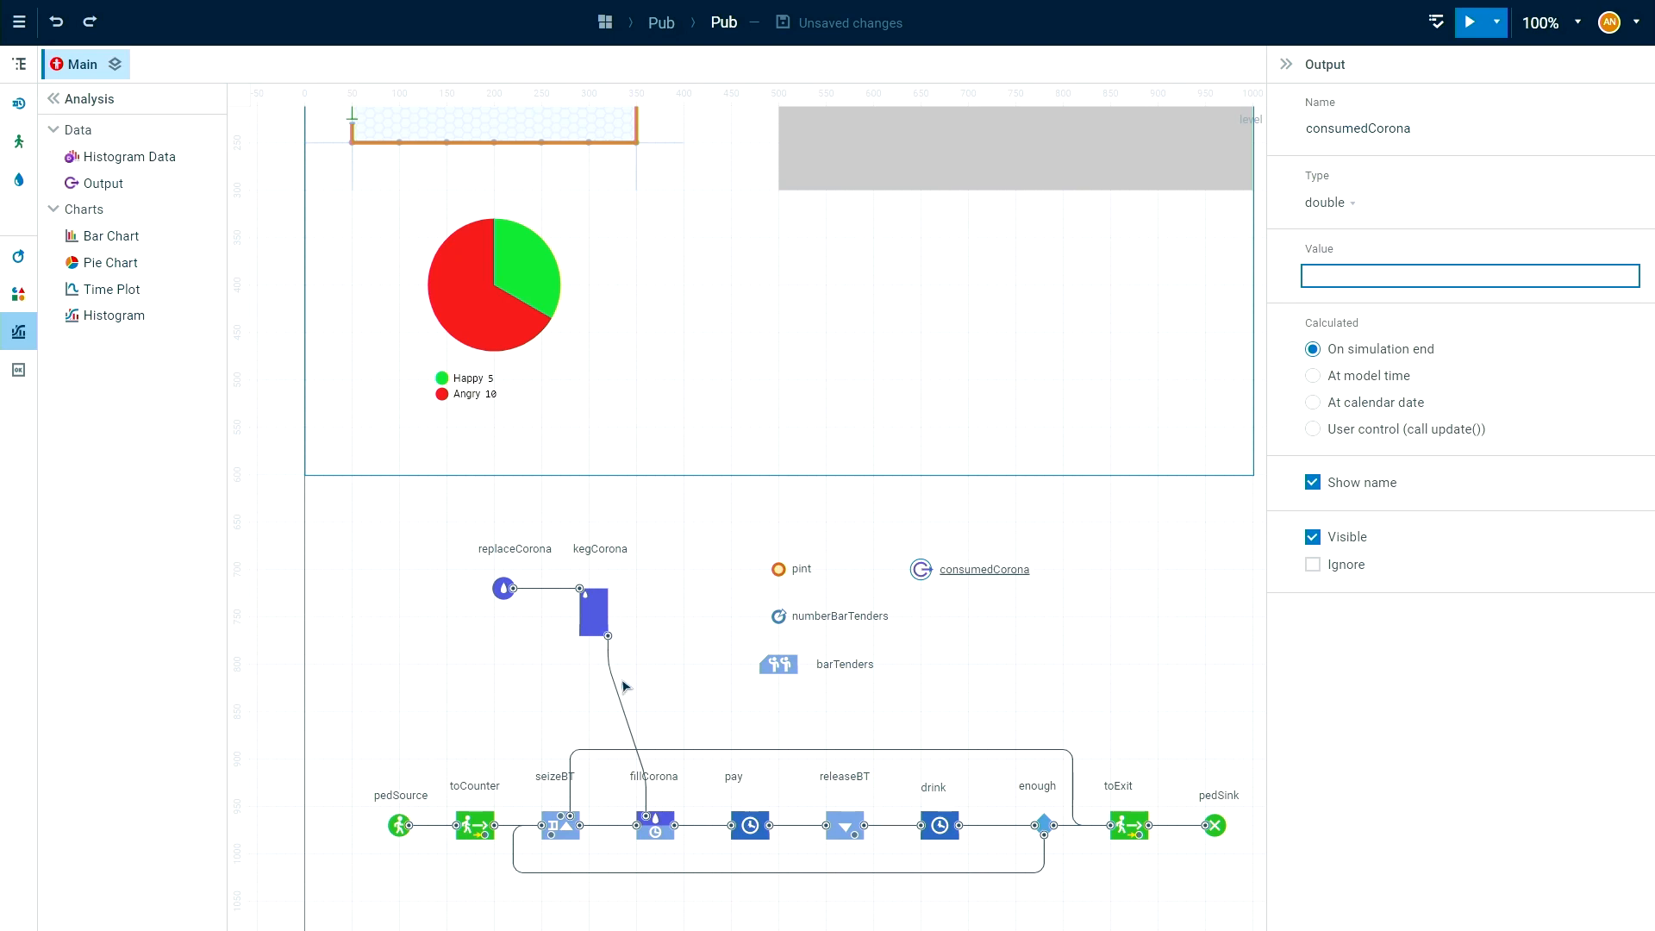
text(eg)
click(1377, 306)
click(1412, 274)
text(.amou)
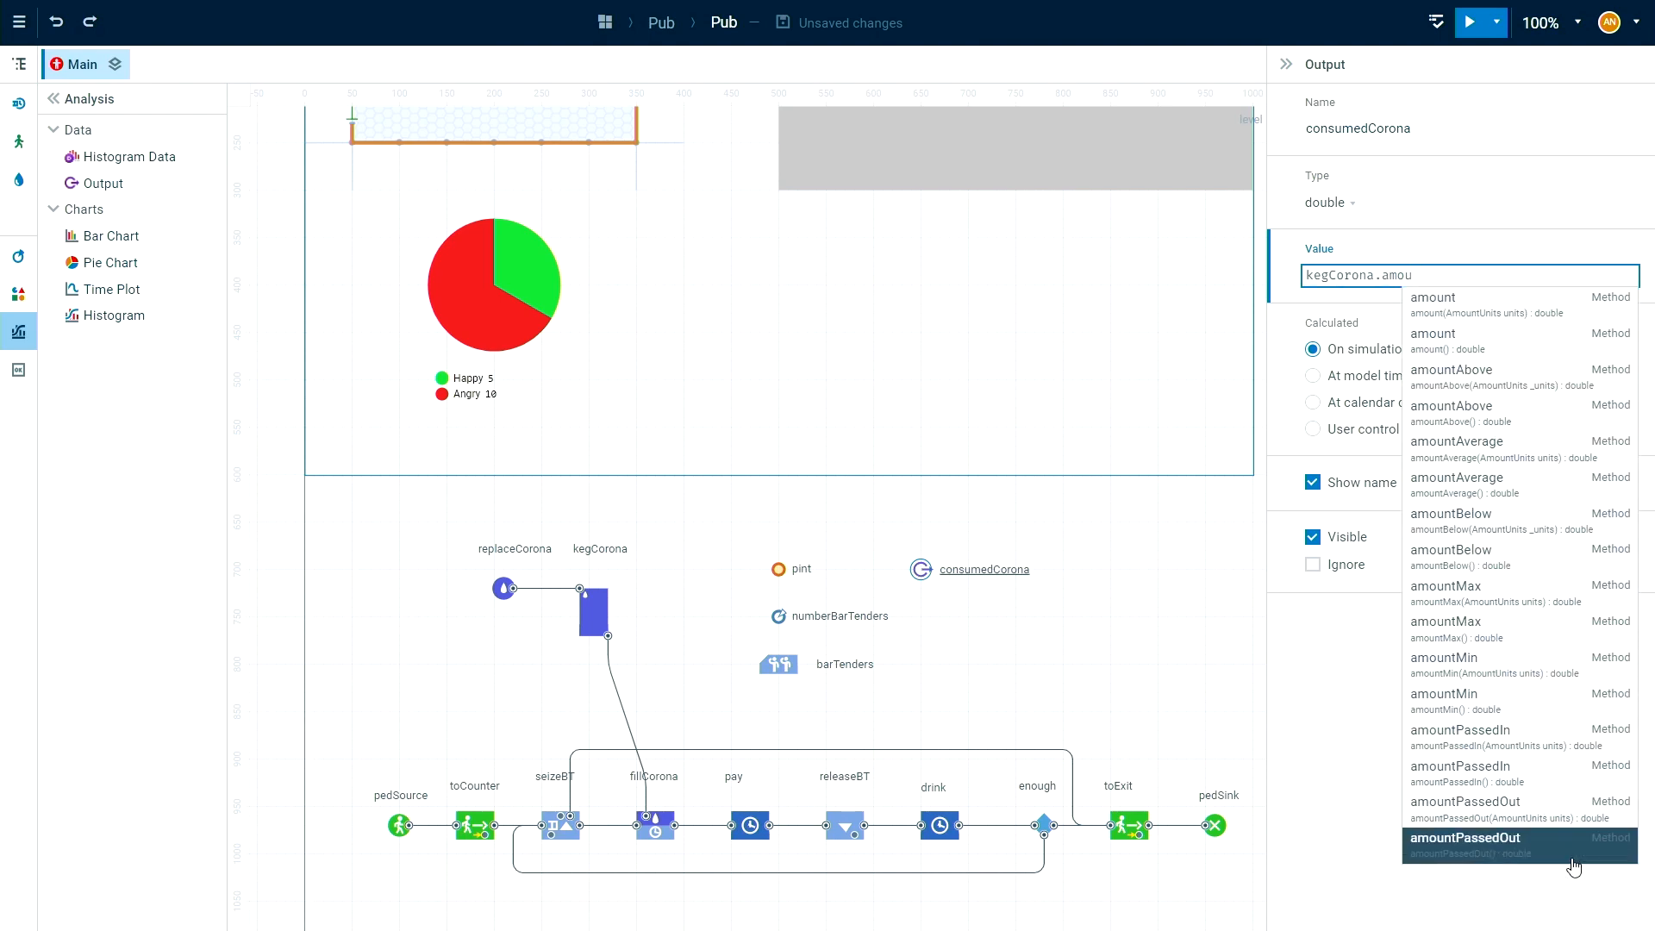
click(1524, 817)
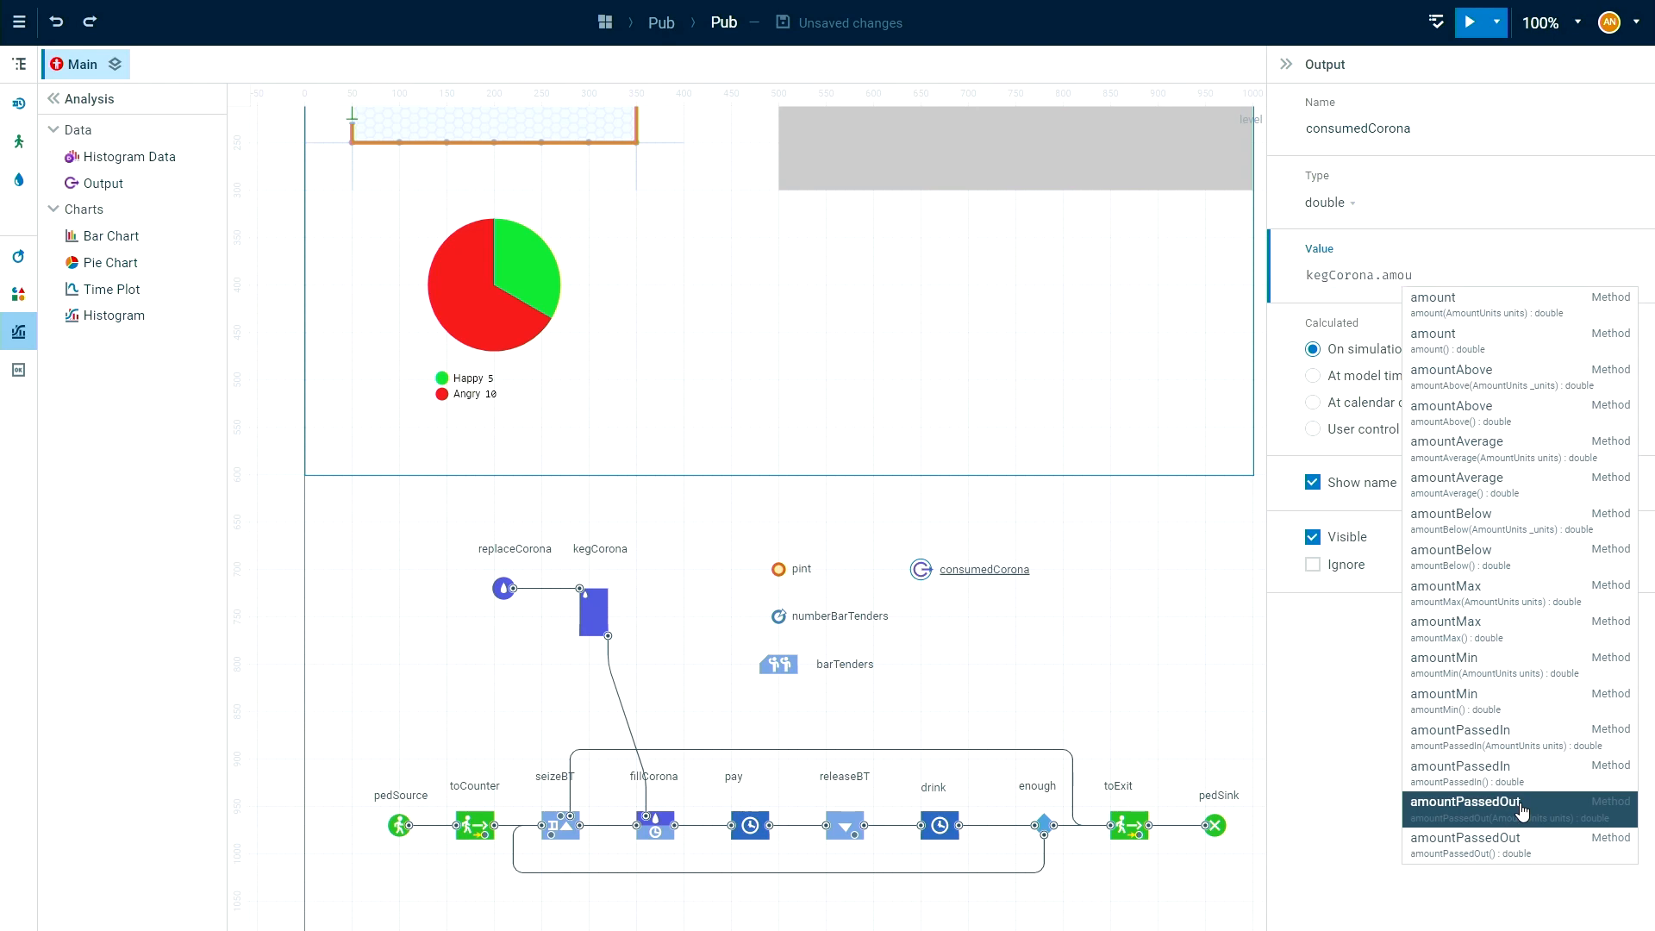
click(1513, 274)
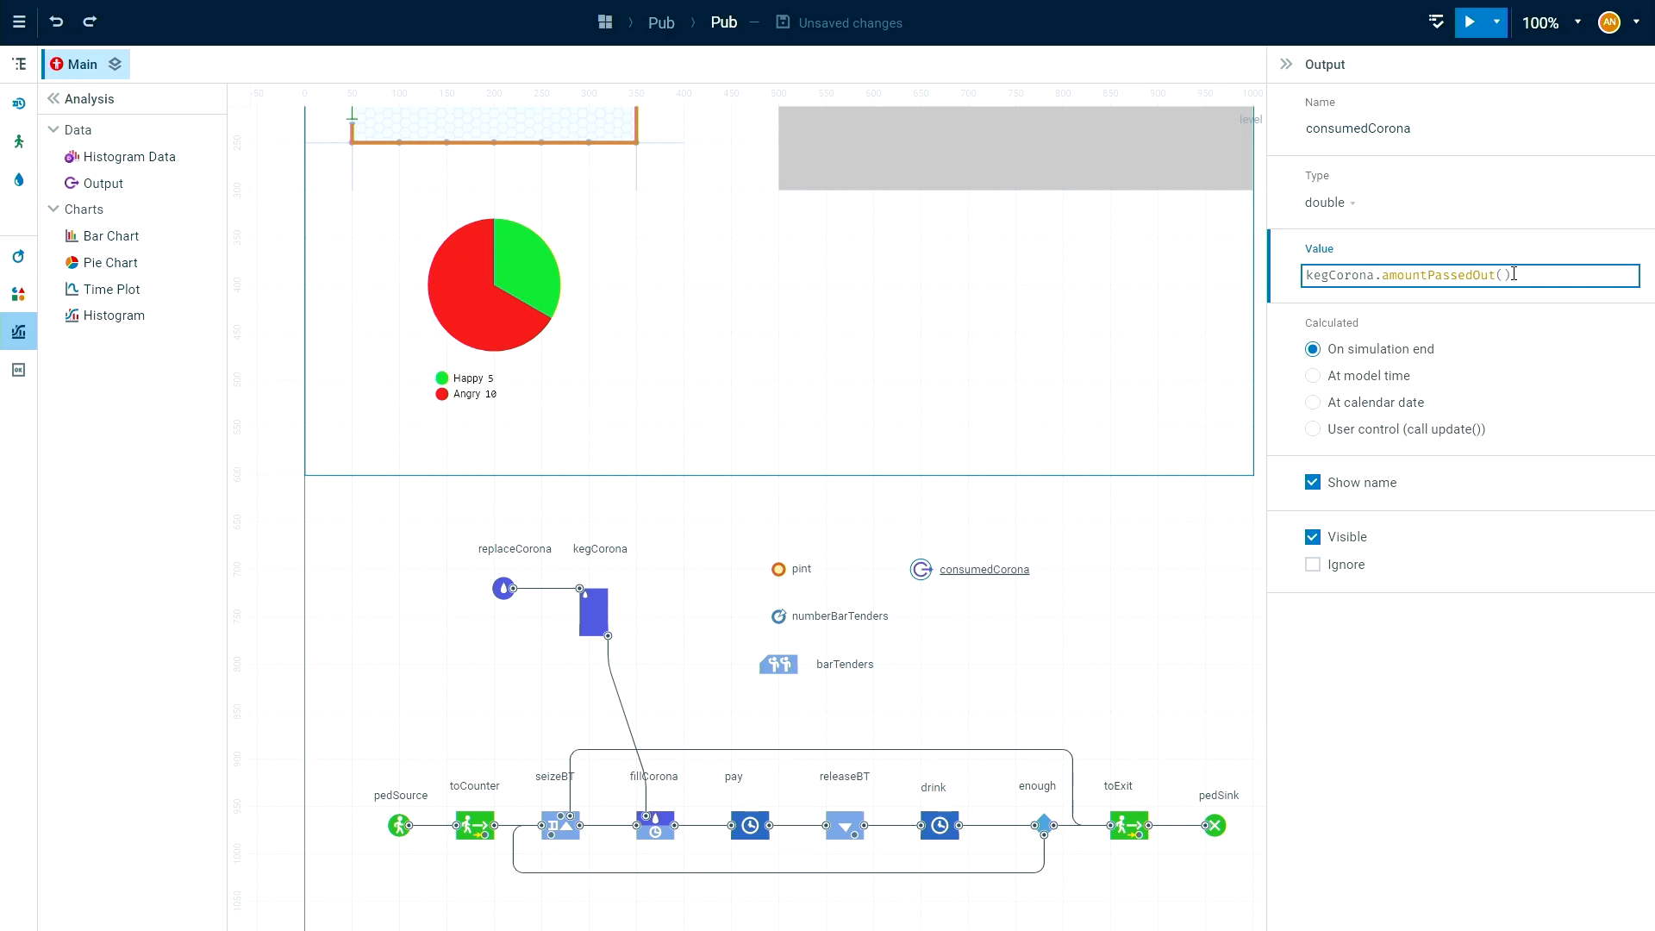
text(LI)
click(1522, 307)
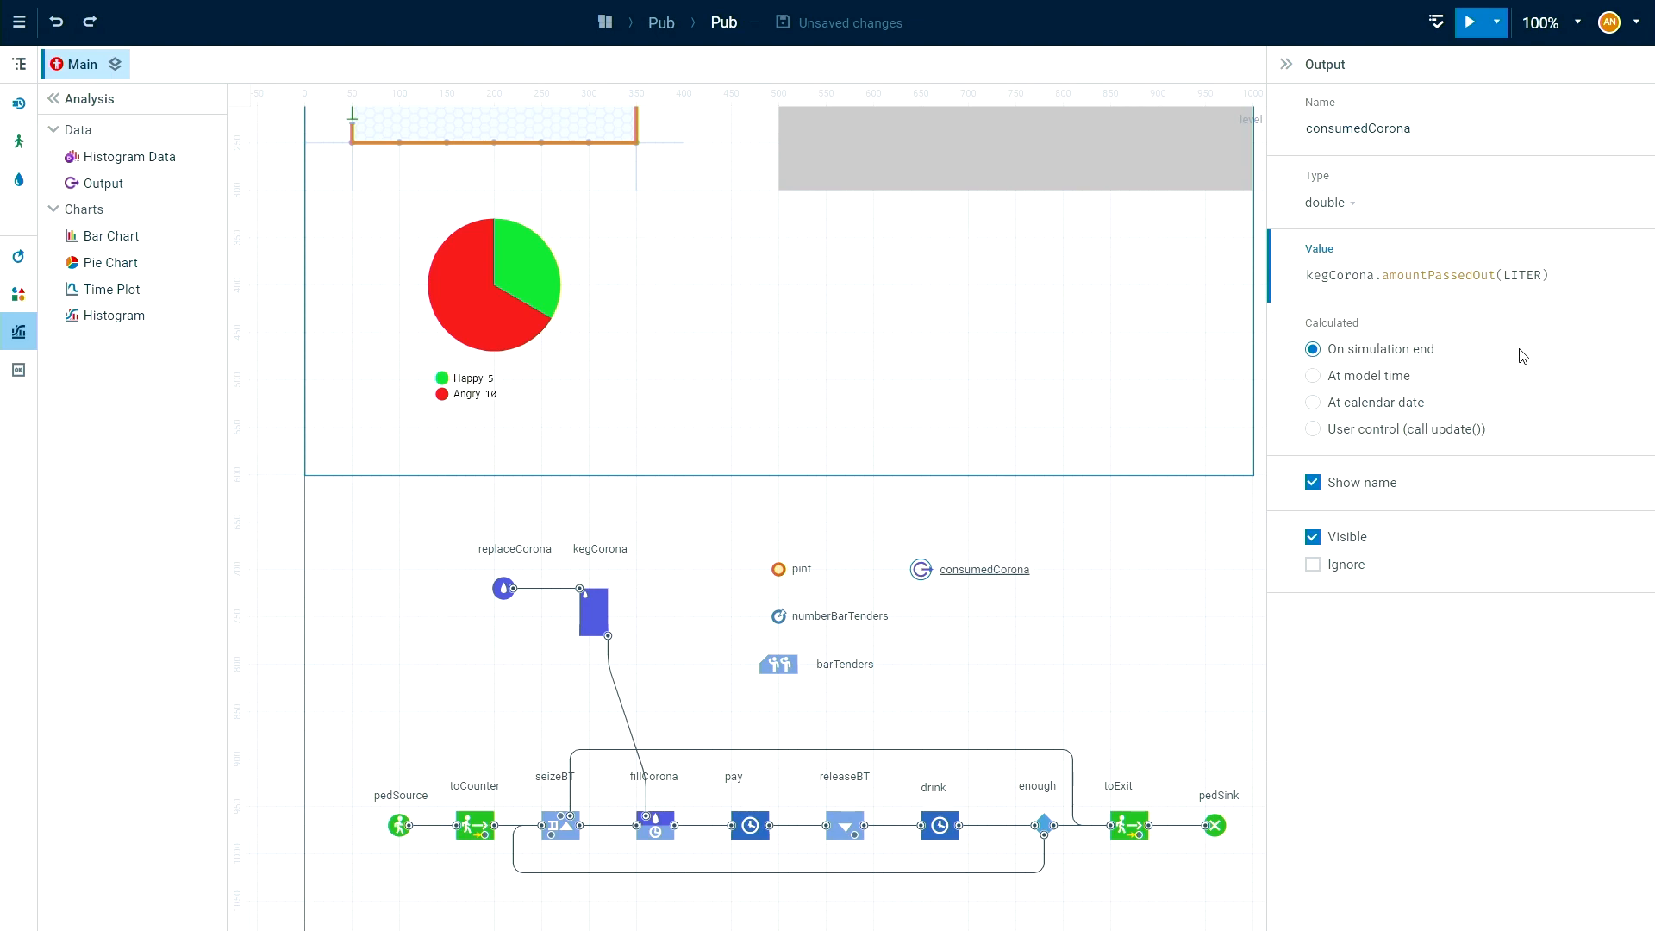
click(911, 421)
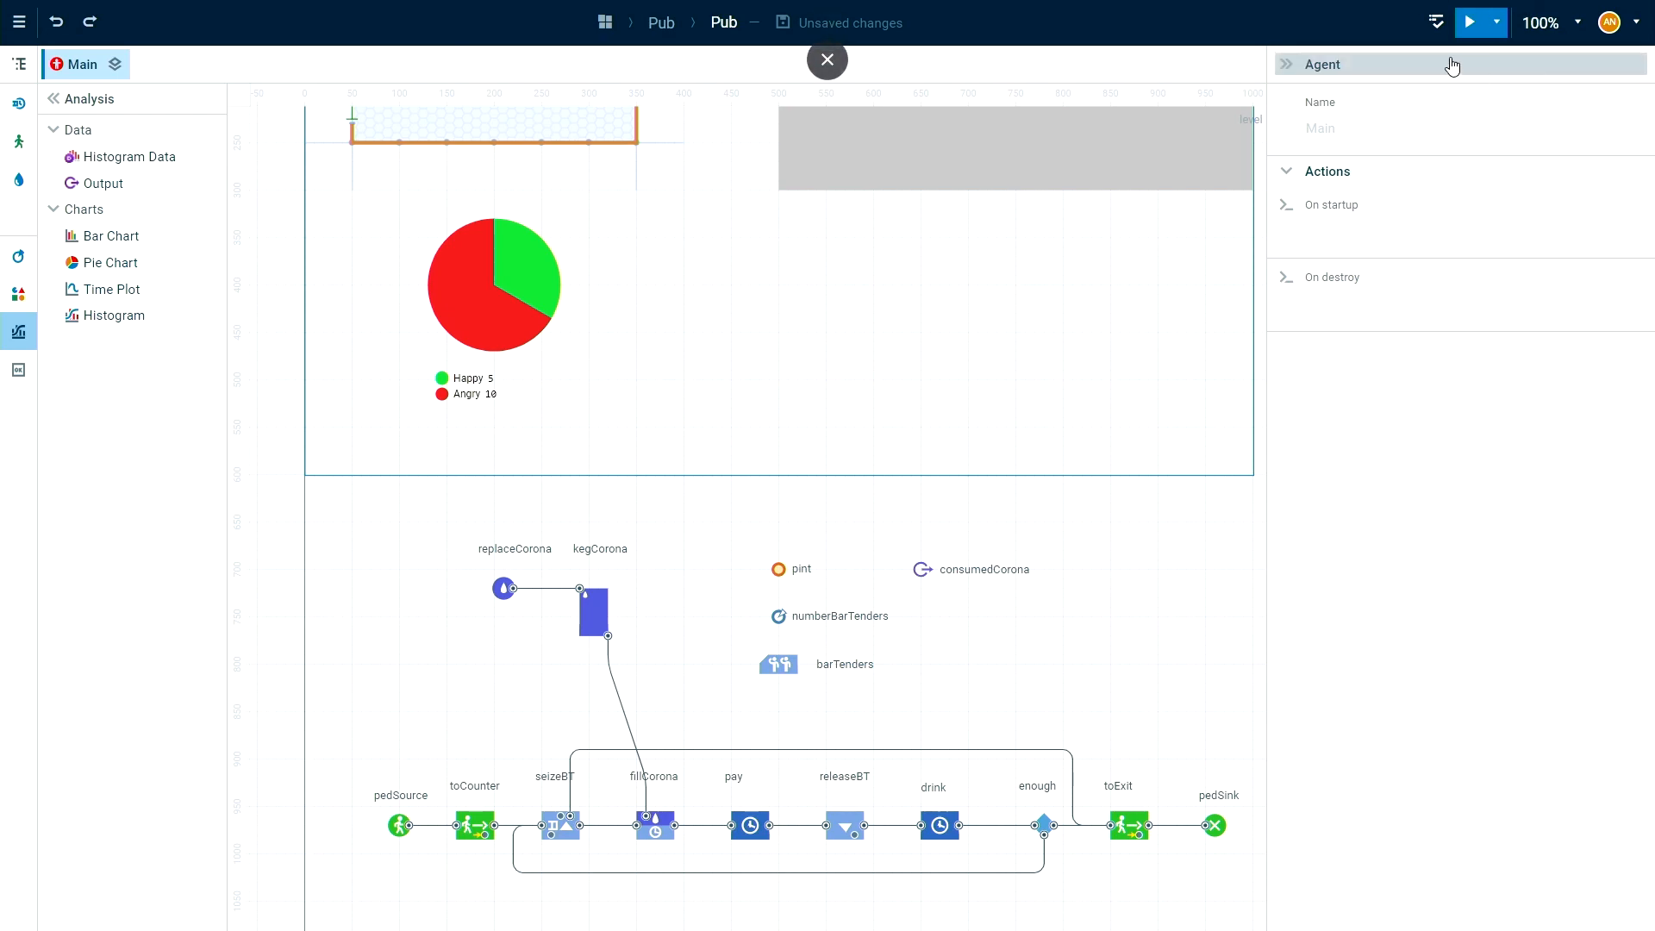
Open the Pub model's experiments and run the default simulation experiment with 8 bar tenders.
click(1499, 26)
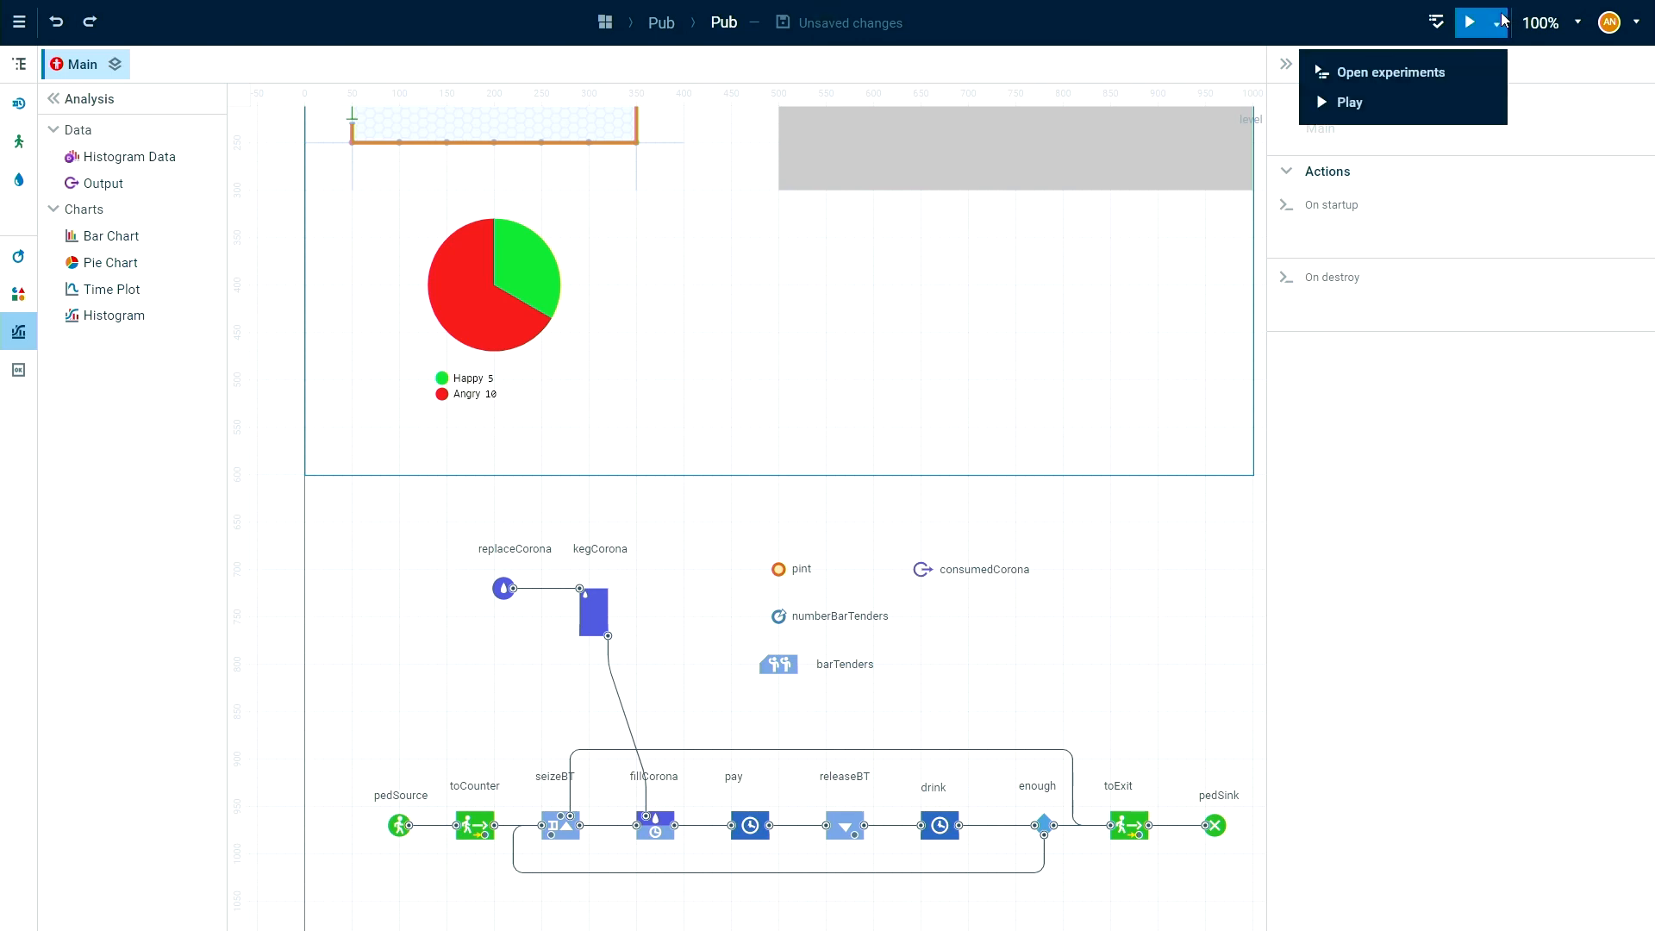
click(1415, 76)
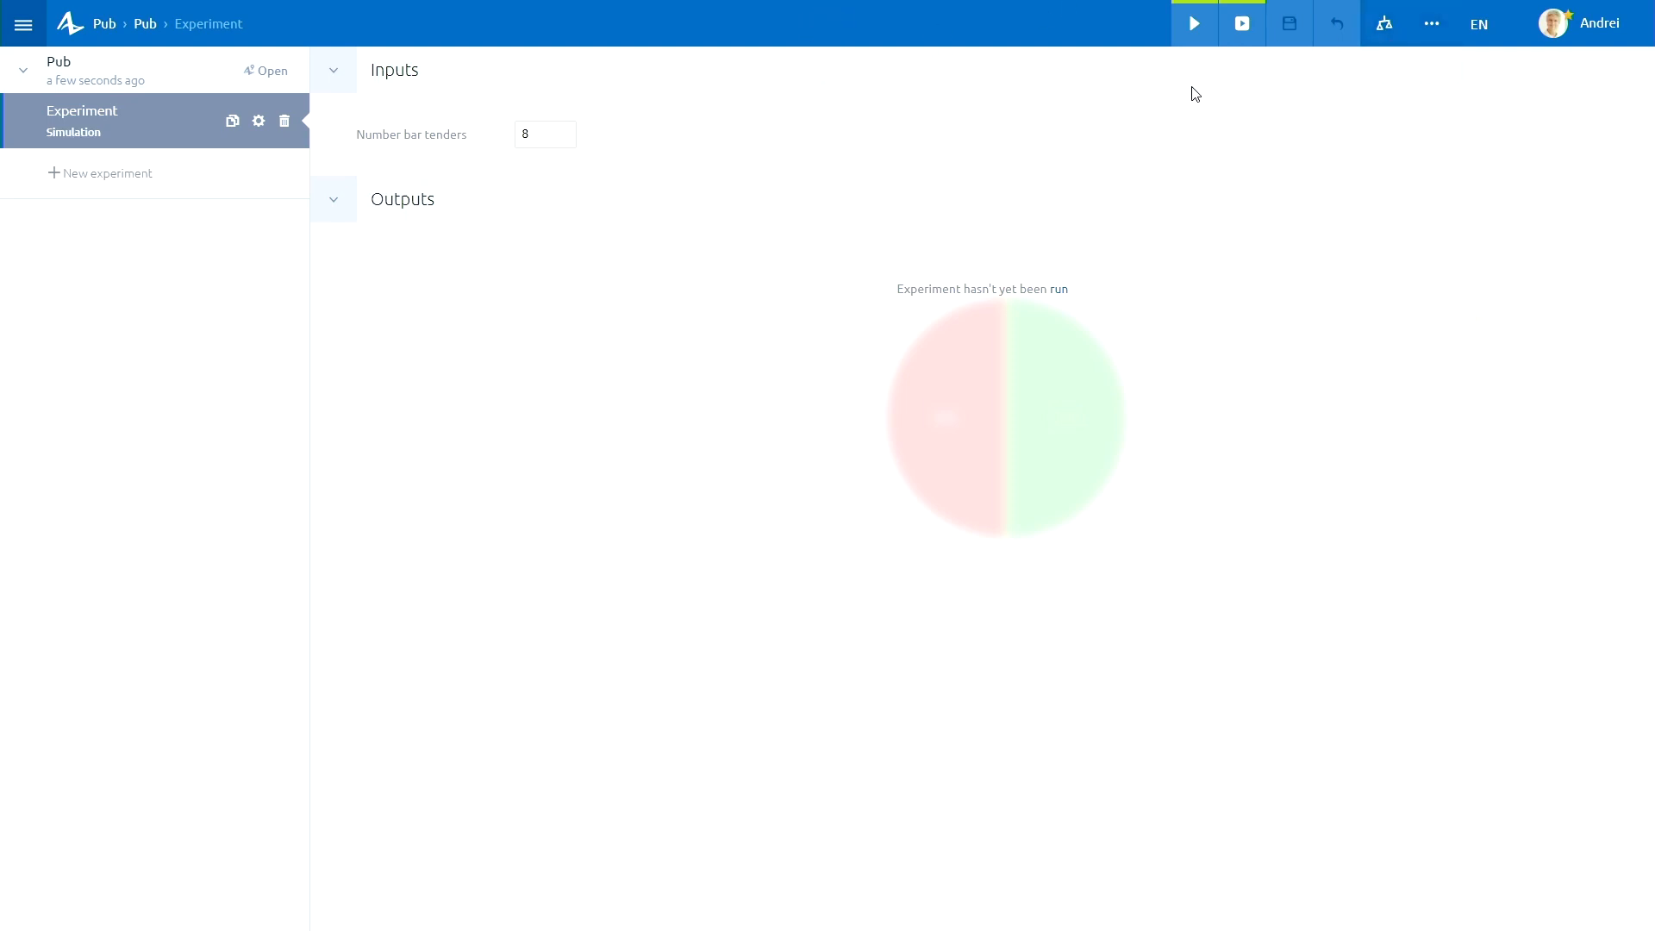
click(1196, 28)
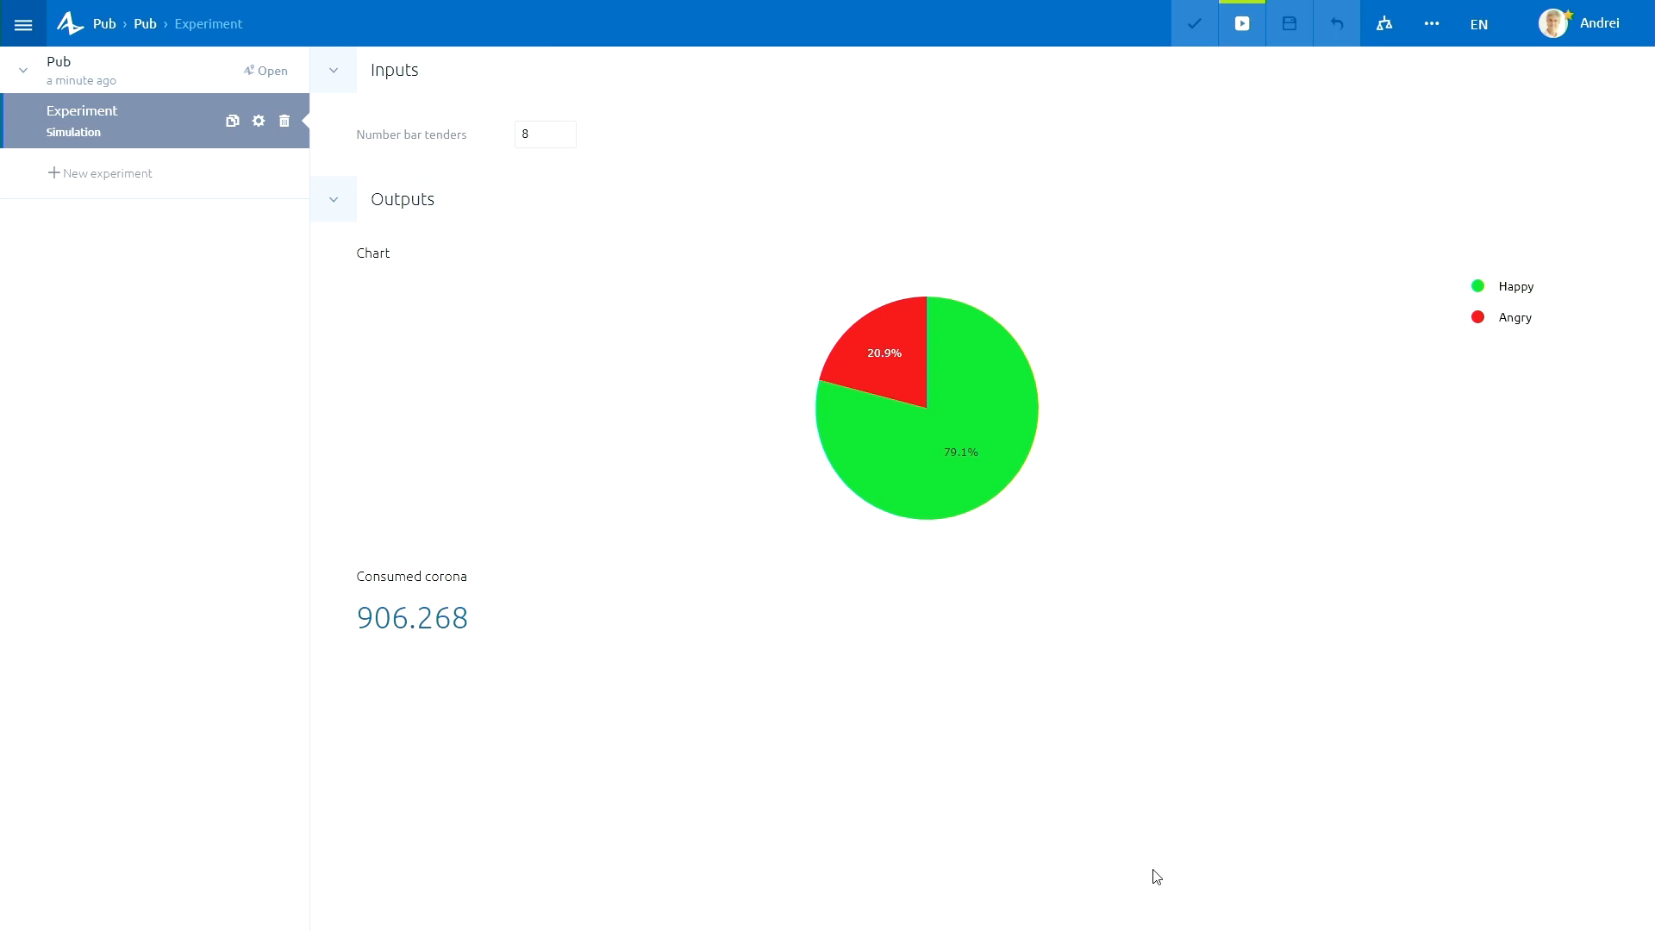
mouse_move(878, 376)
Create a new Variation experiment named Vary Number Bar Tenders.
click(94, 178)
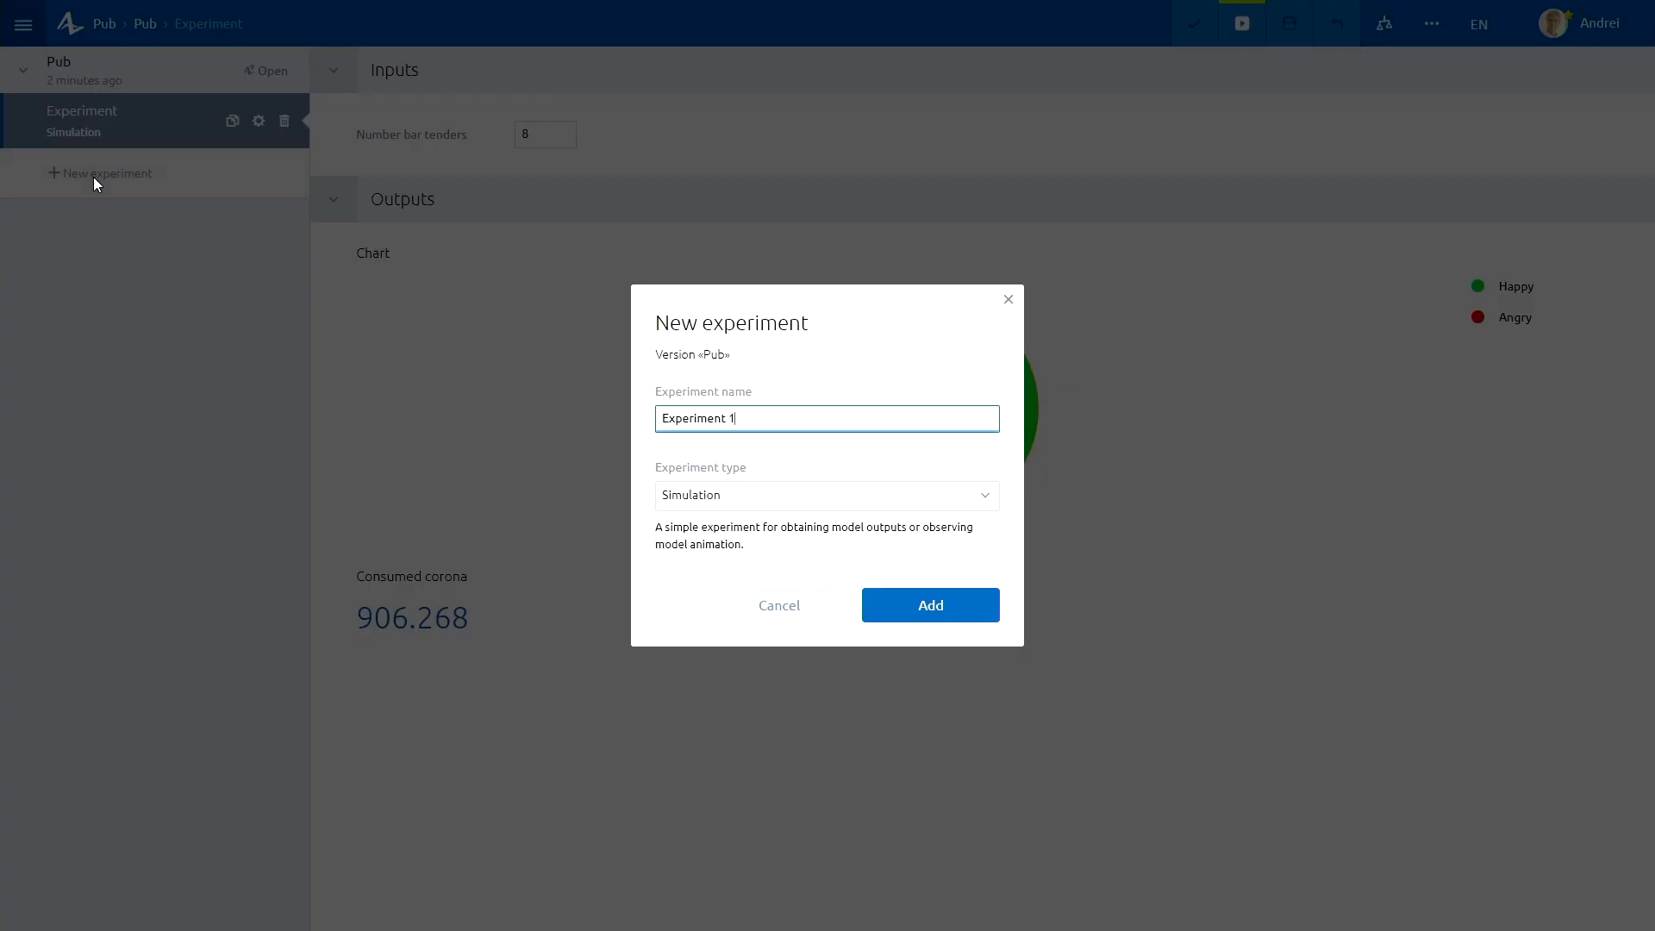
click(741, 494)
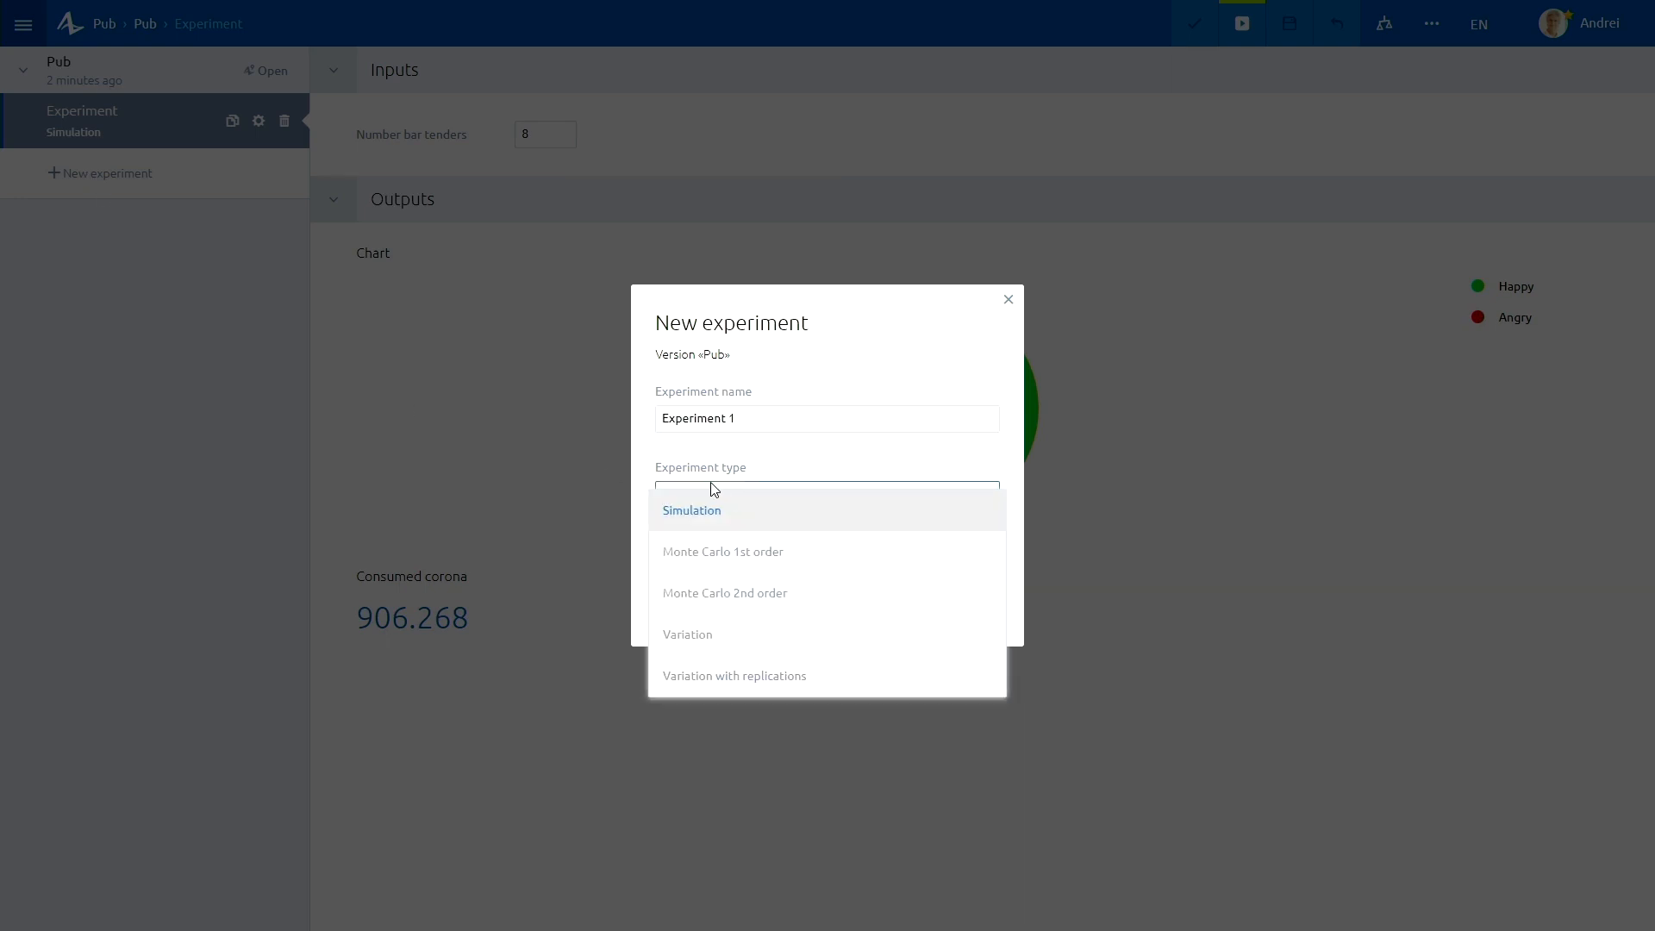
click(688, 635)
triple_click(802, 417)
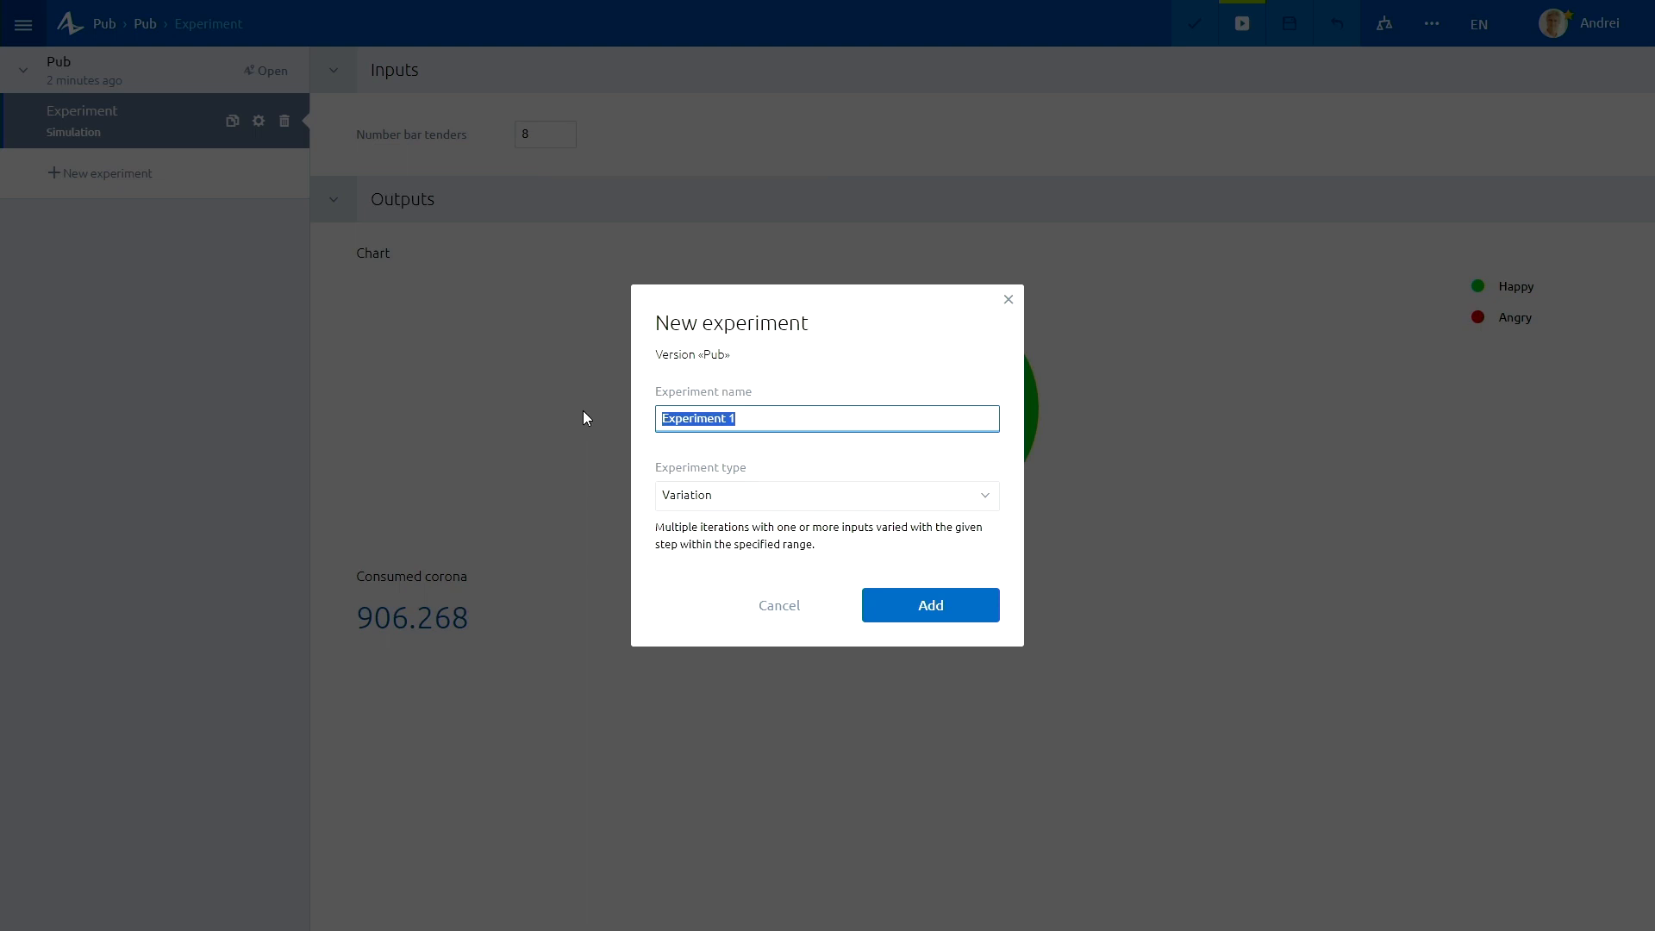
text(Vary Number Bar Tenders)
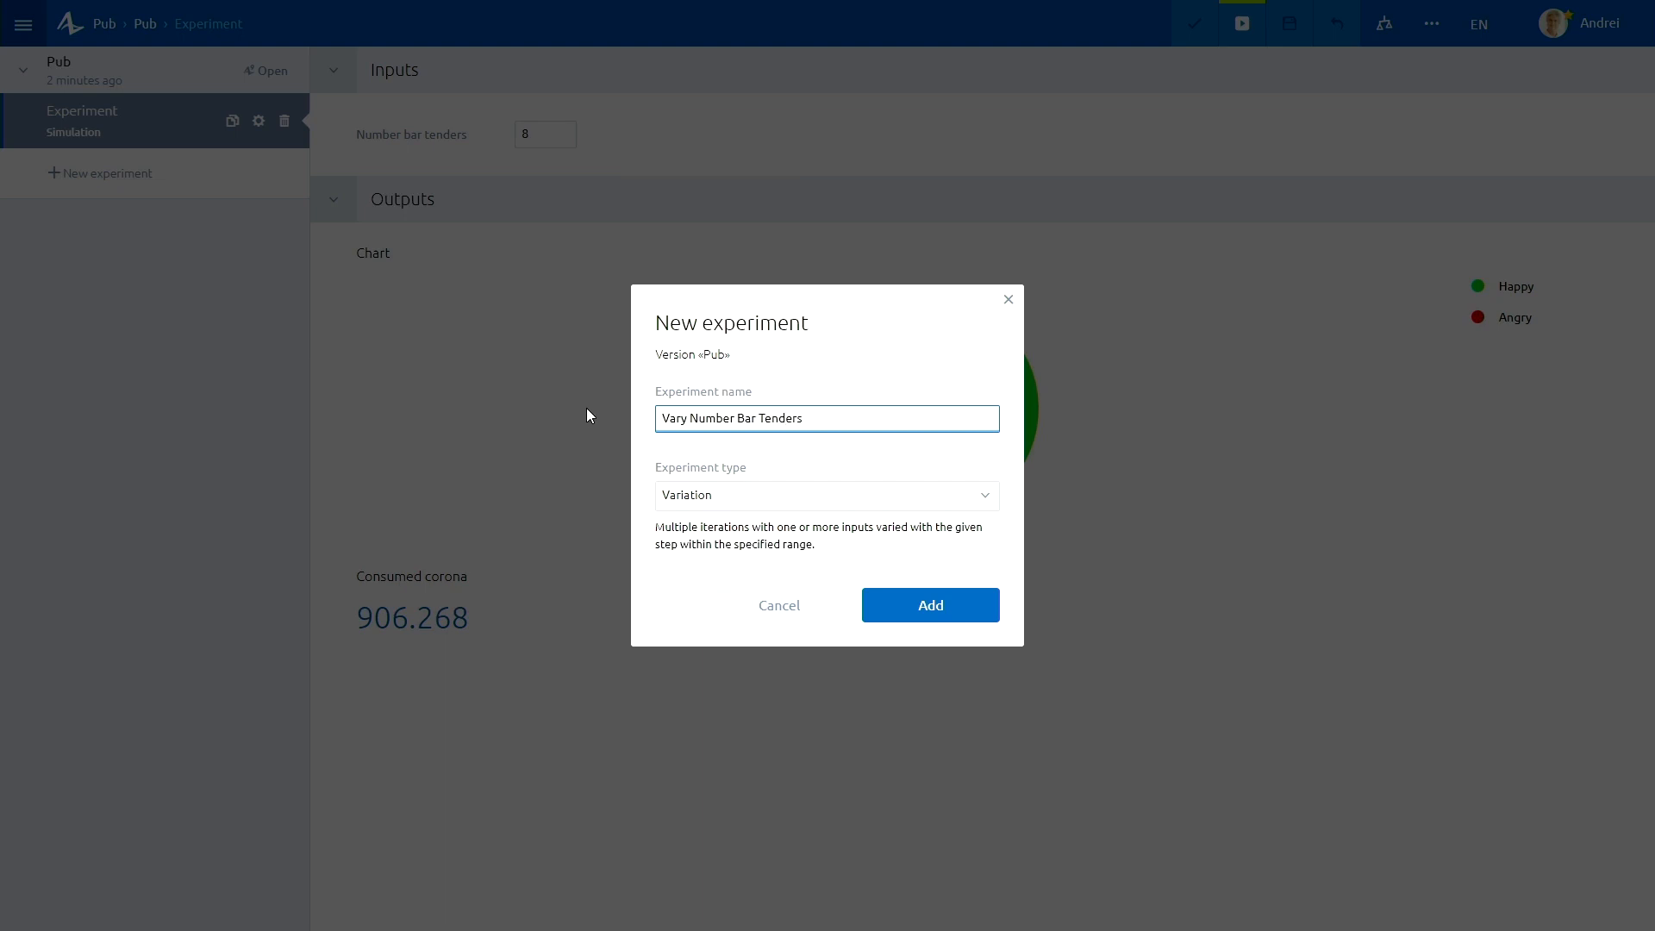
click(948, 617)
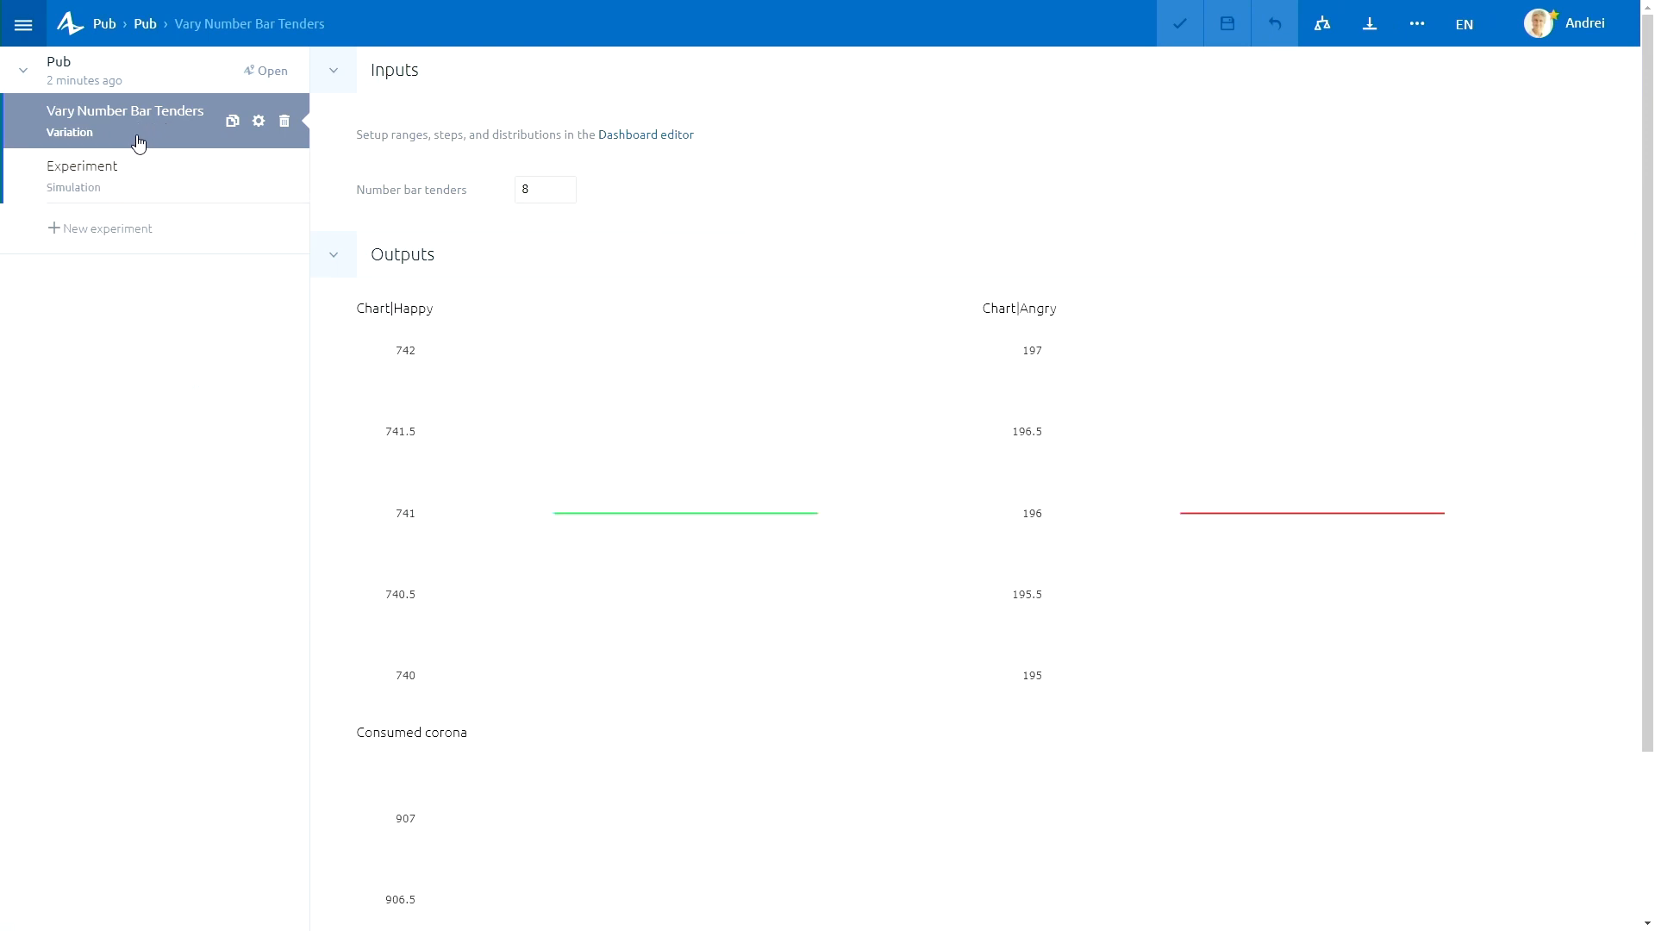
Edit the Vary Number Bar Tenders dashboard and make the Number bar tenders input Varied in range.
click(260, 123)
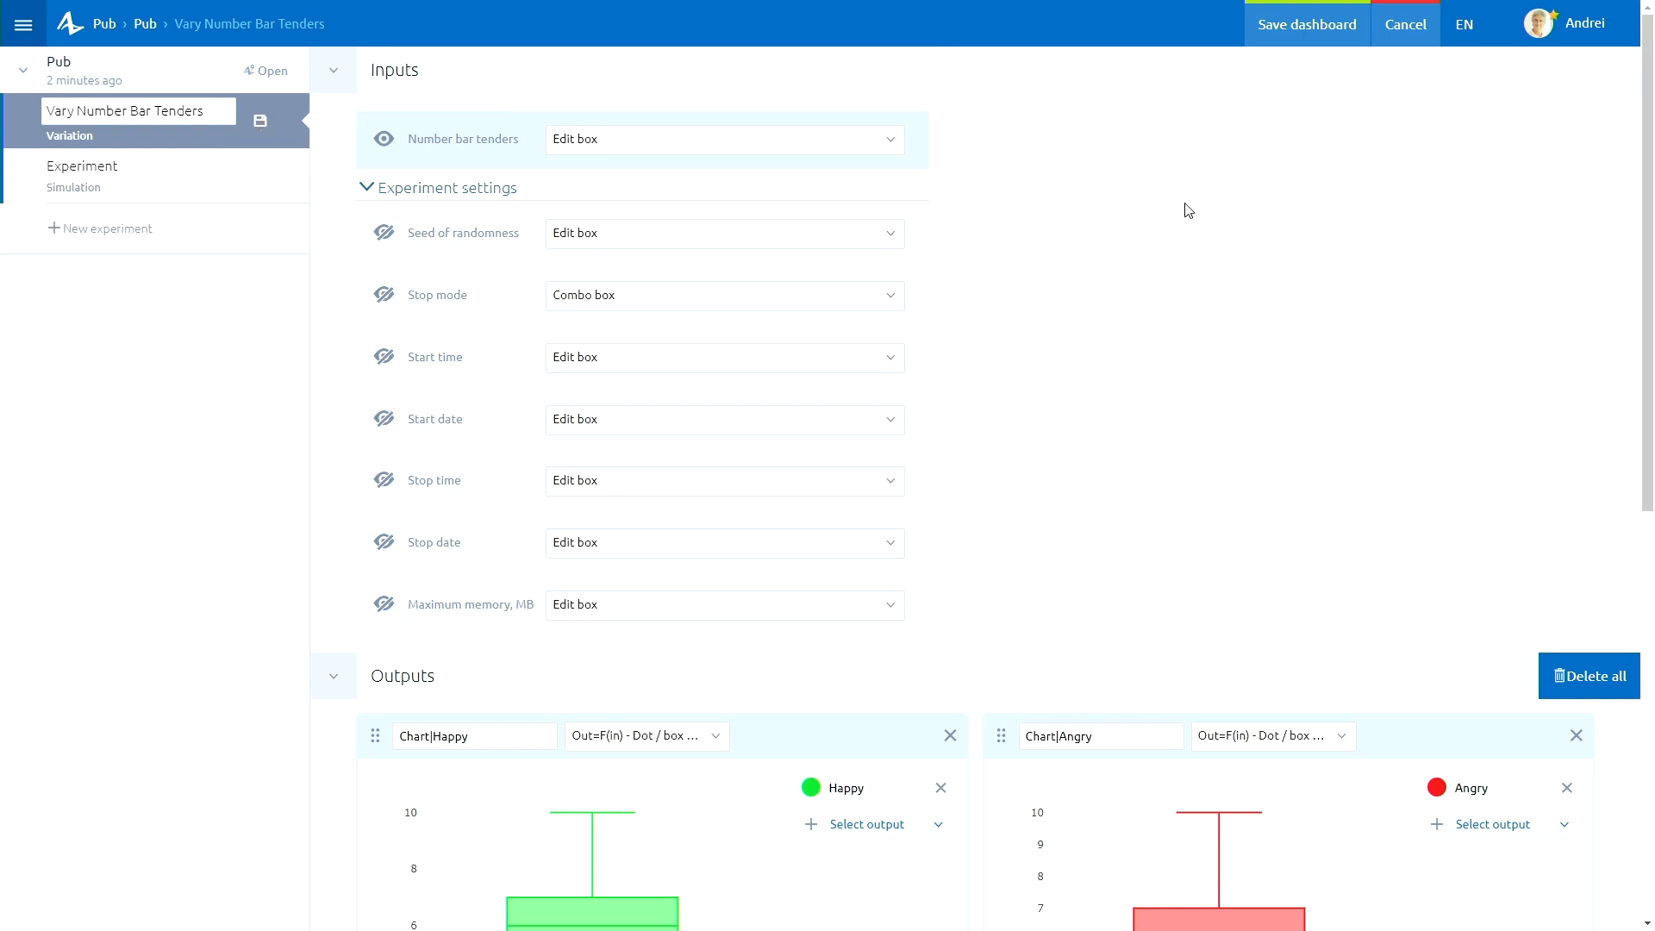
click(678, 145)
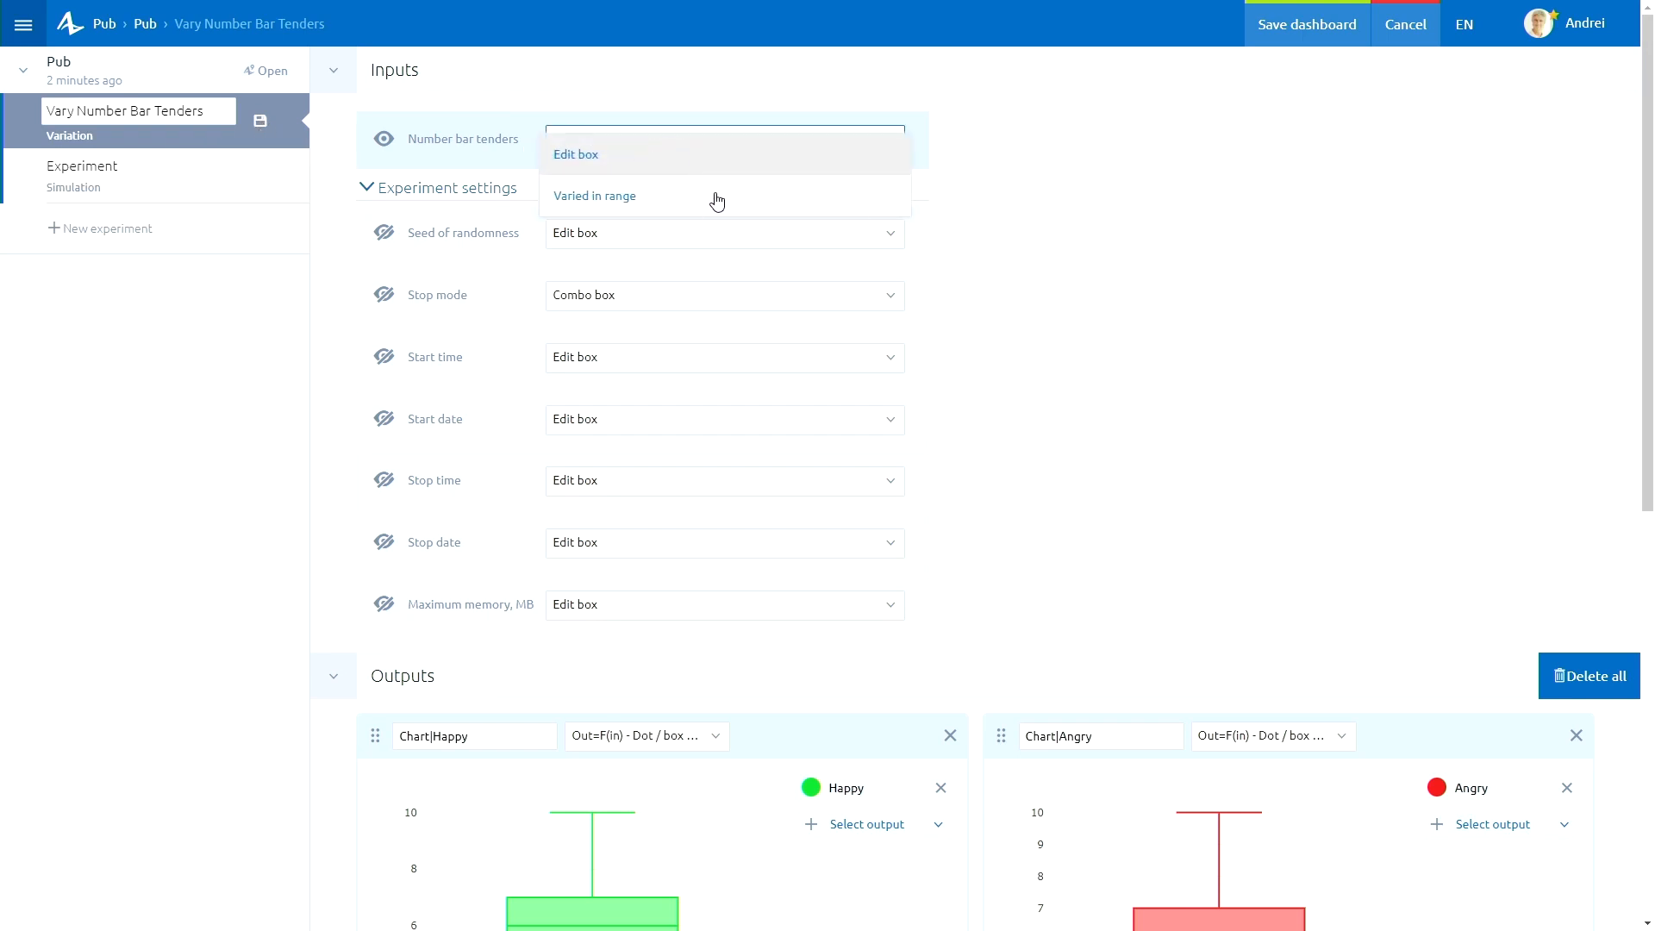
click(676, 210)
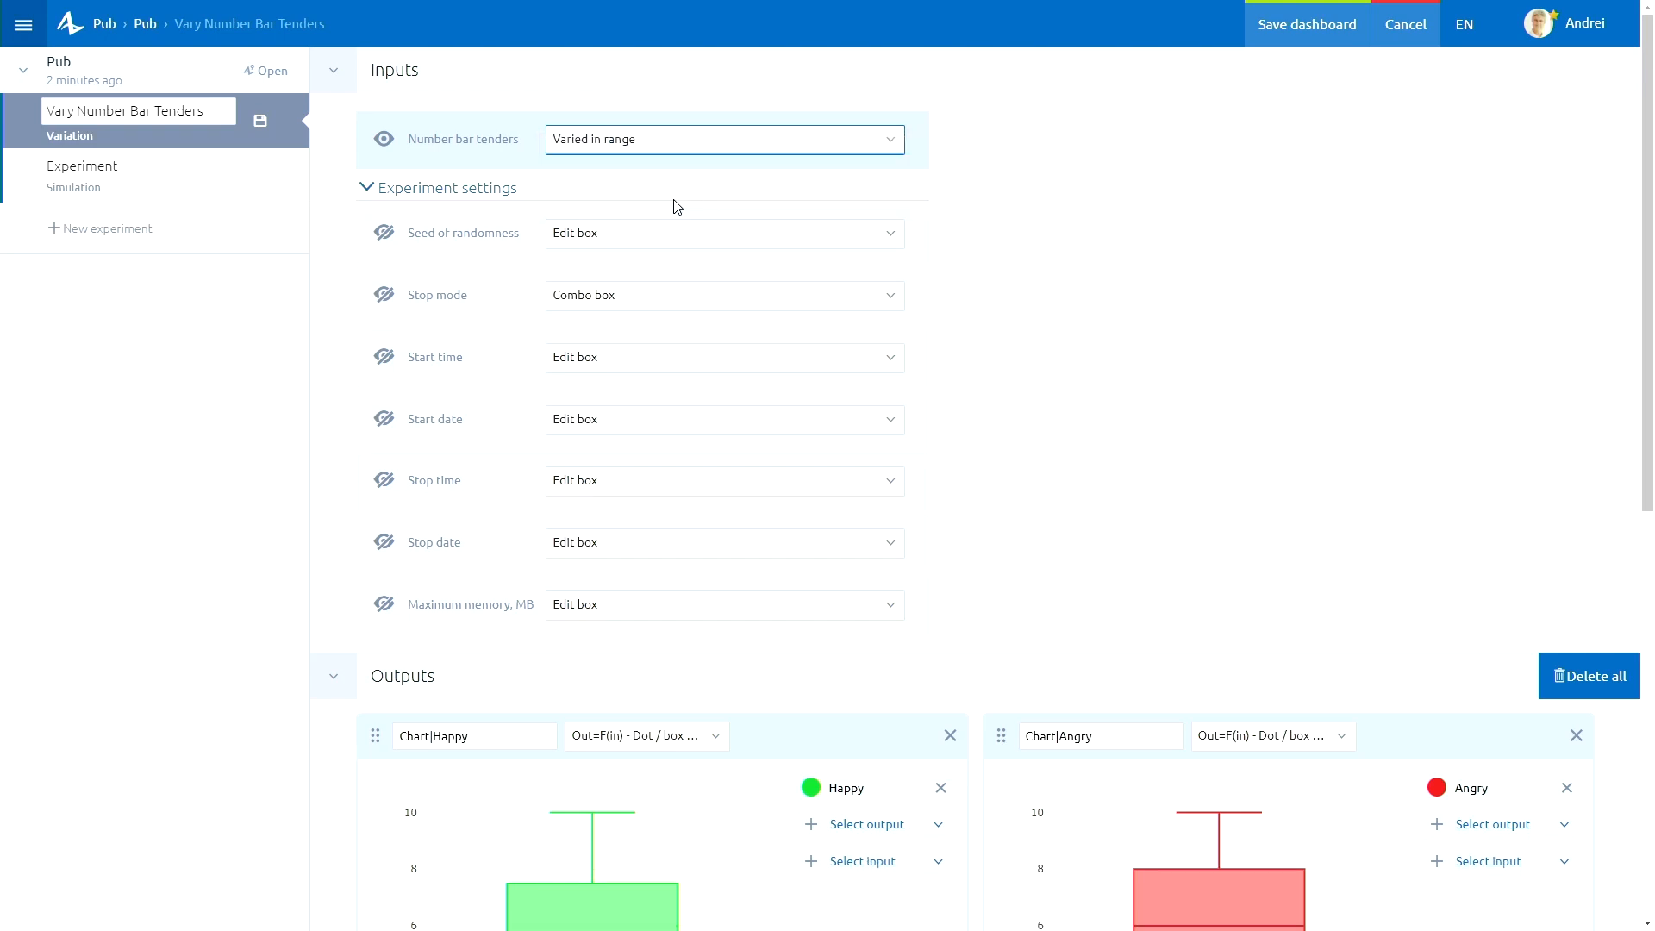
Remove the Chart|Happy output and make Chart|Angry an Out=F(in1,in2) - Surface chart with Number bar tenders as input.
scroll(1039, 403, down, 5)
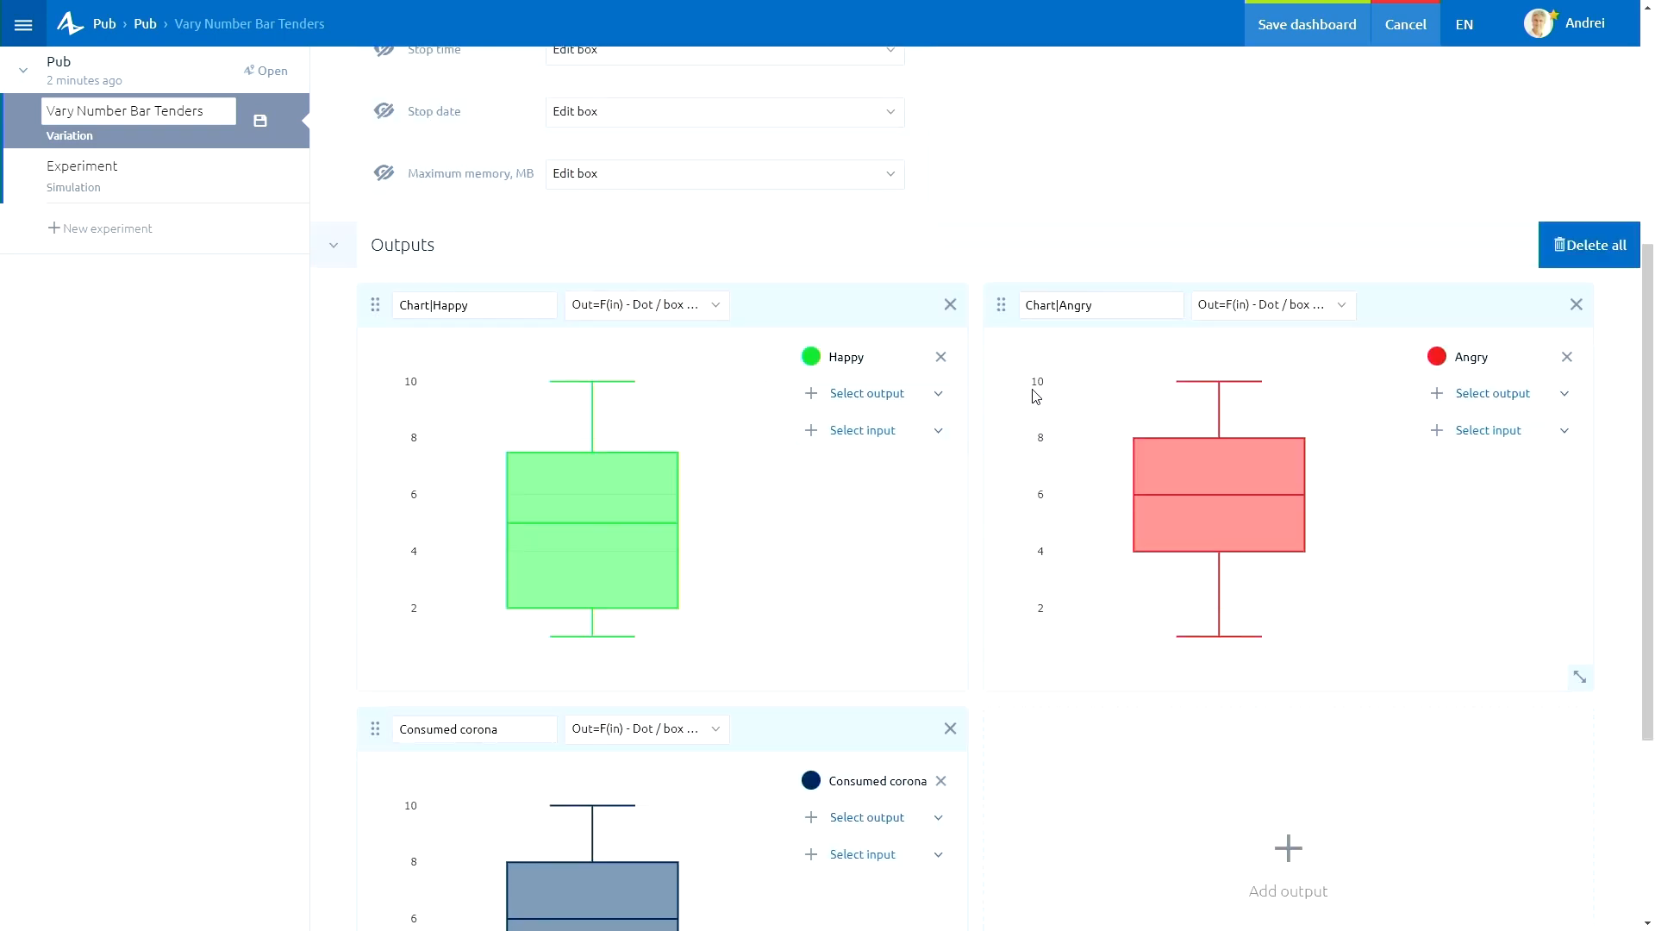
scroll(1035, 396, down, 2)
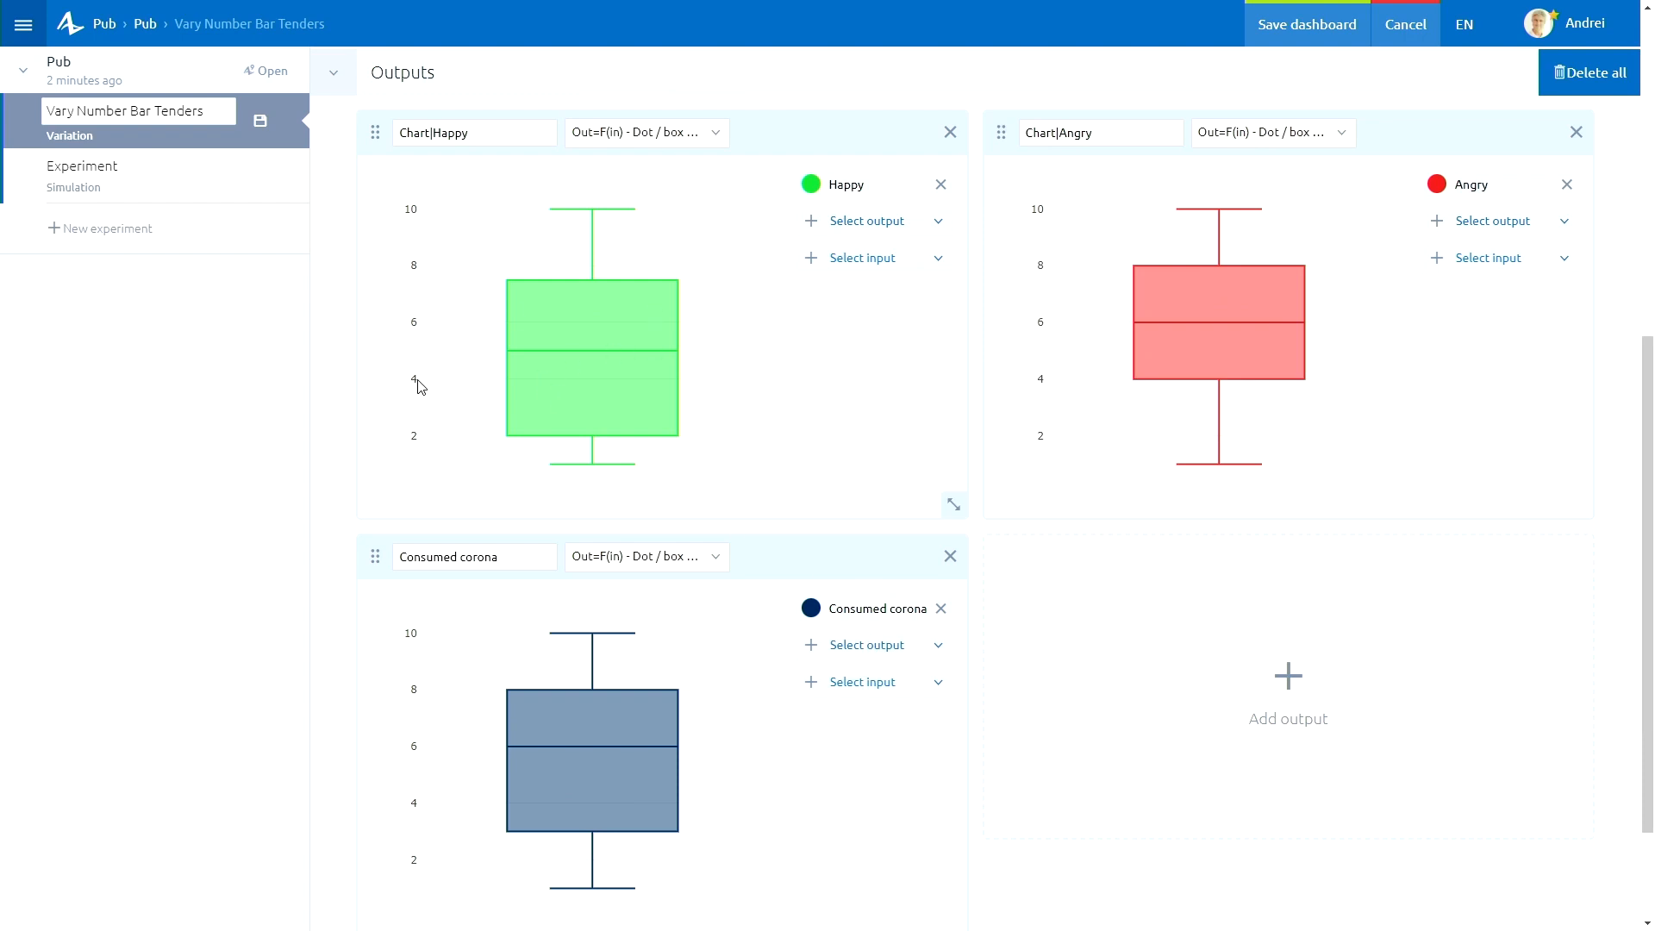
click(952, 135)
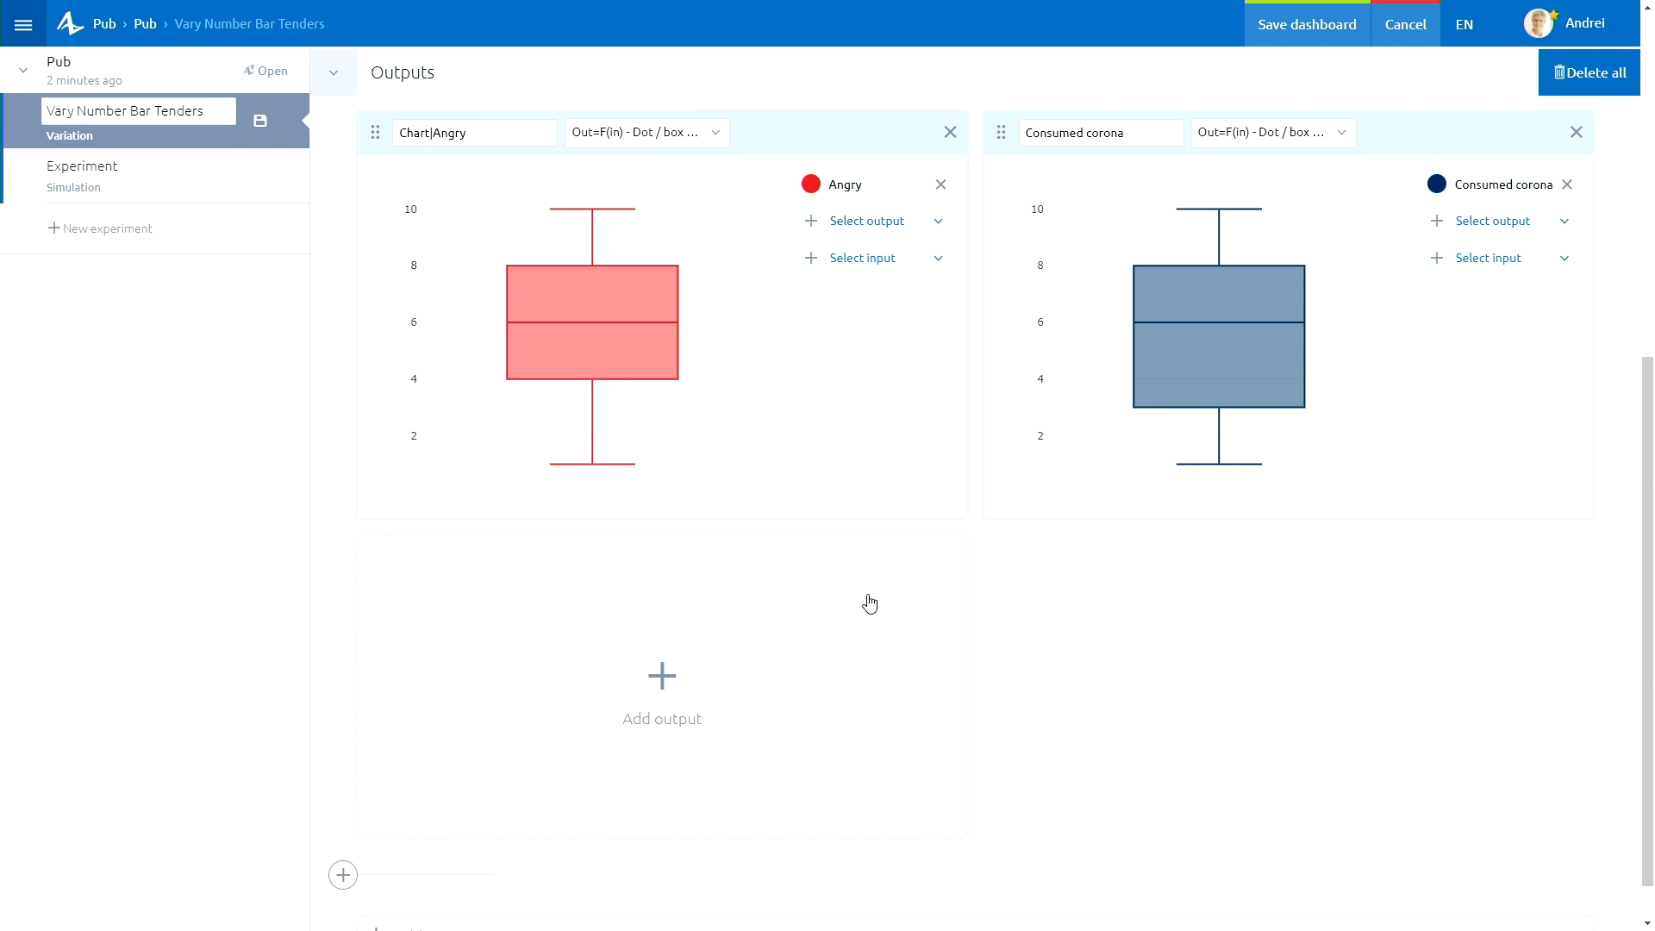
click(655, 134)
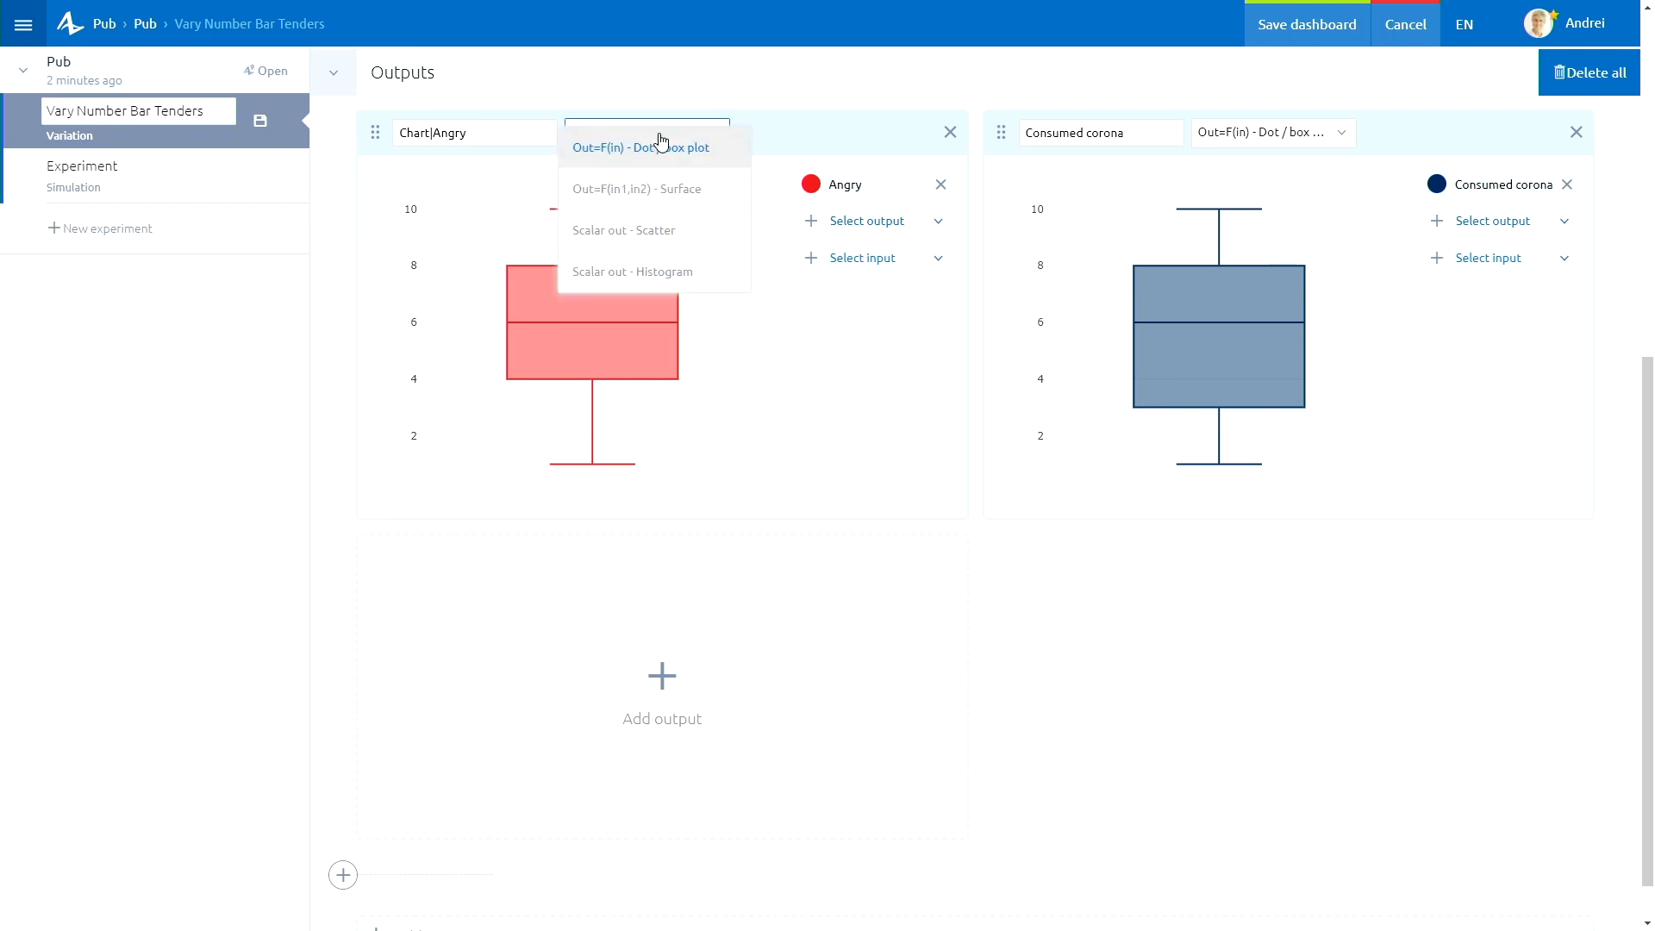
click(678, 194)
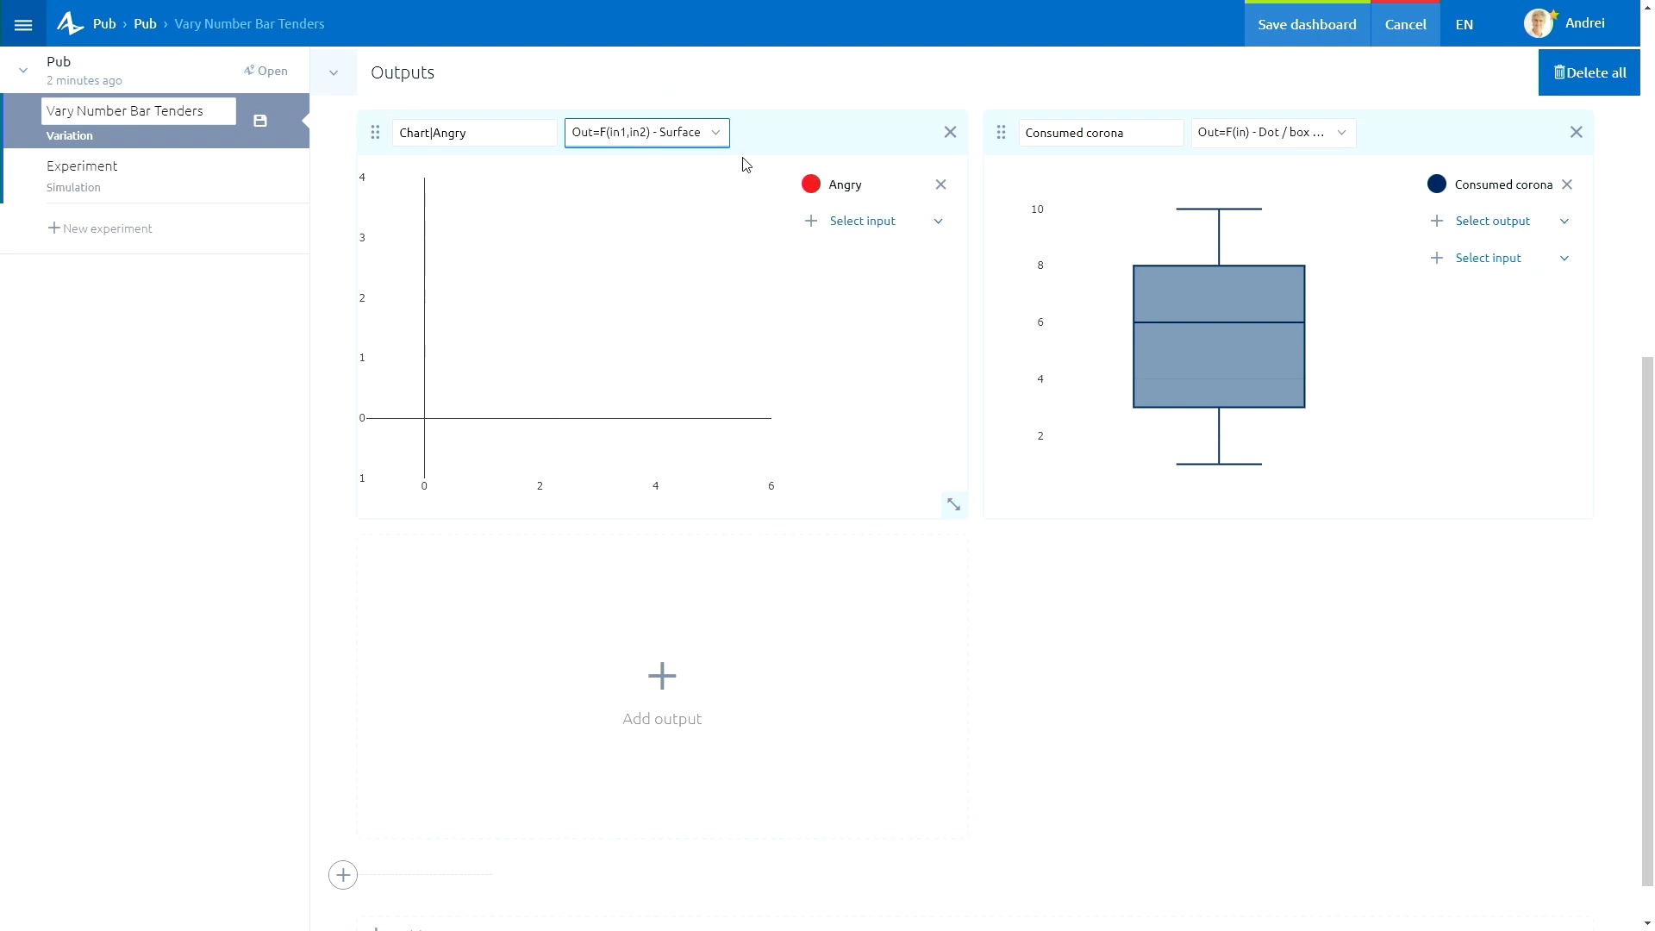
click(863, 226)
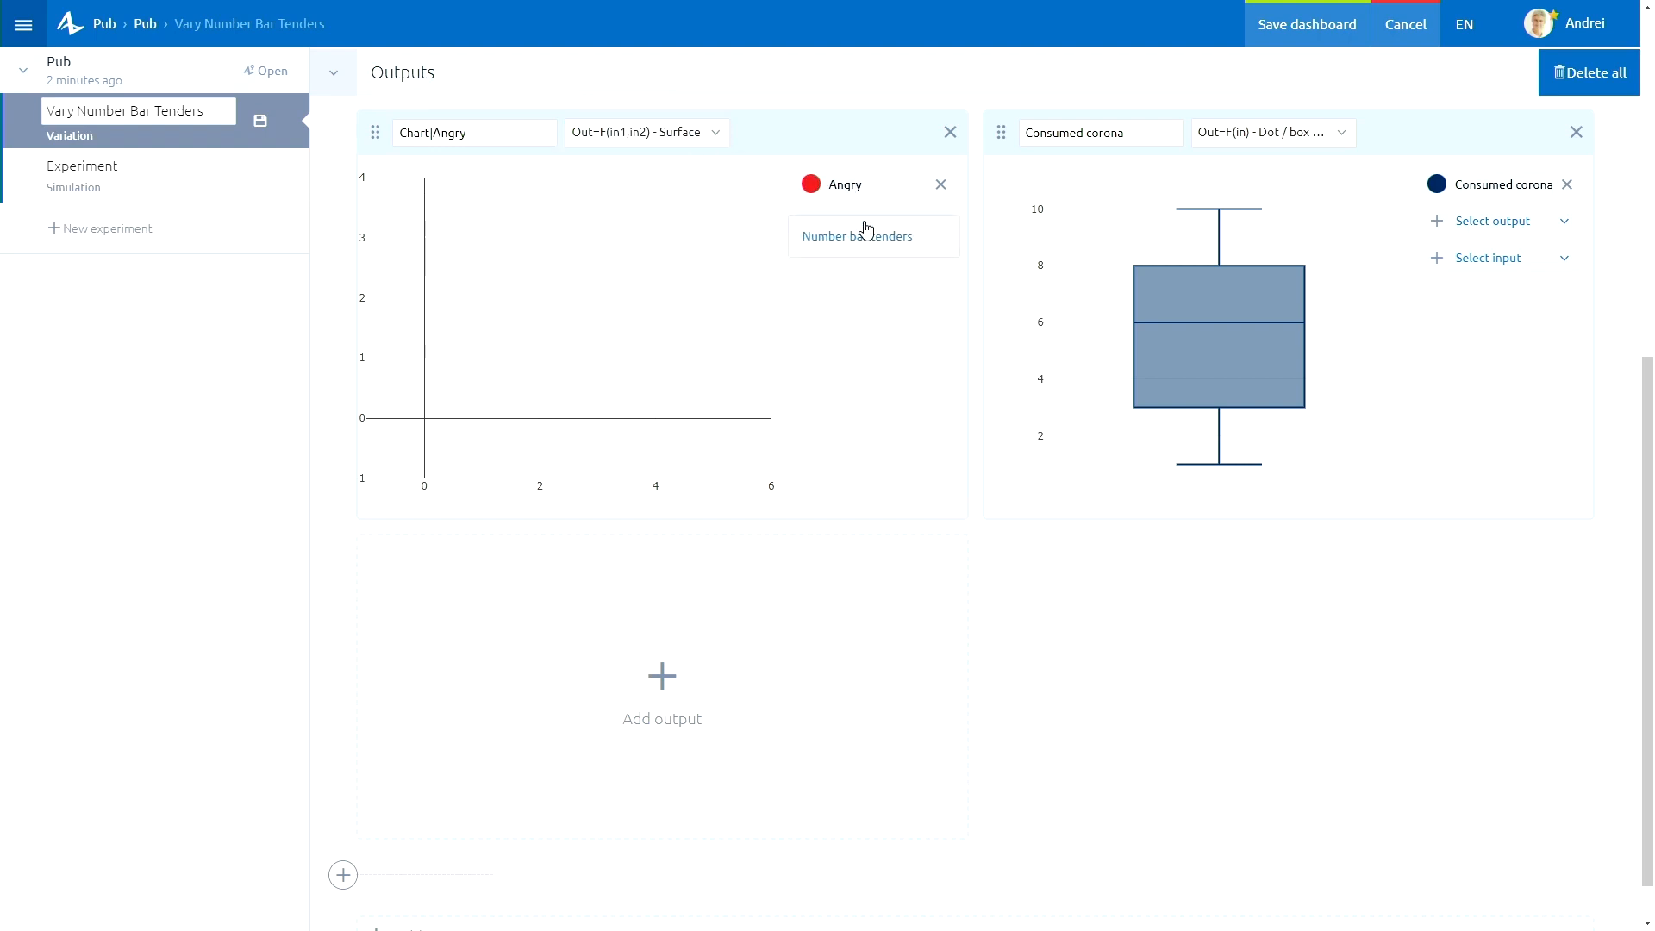
click(879, 238)
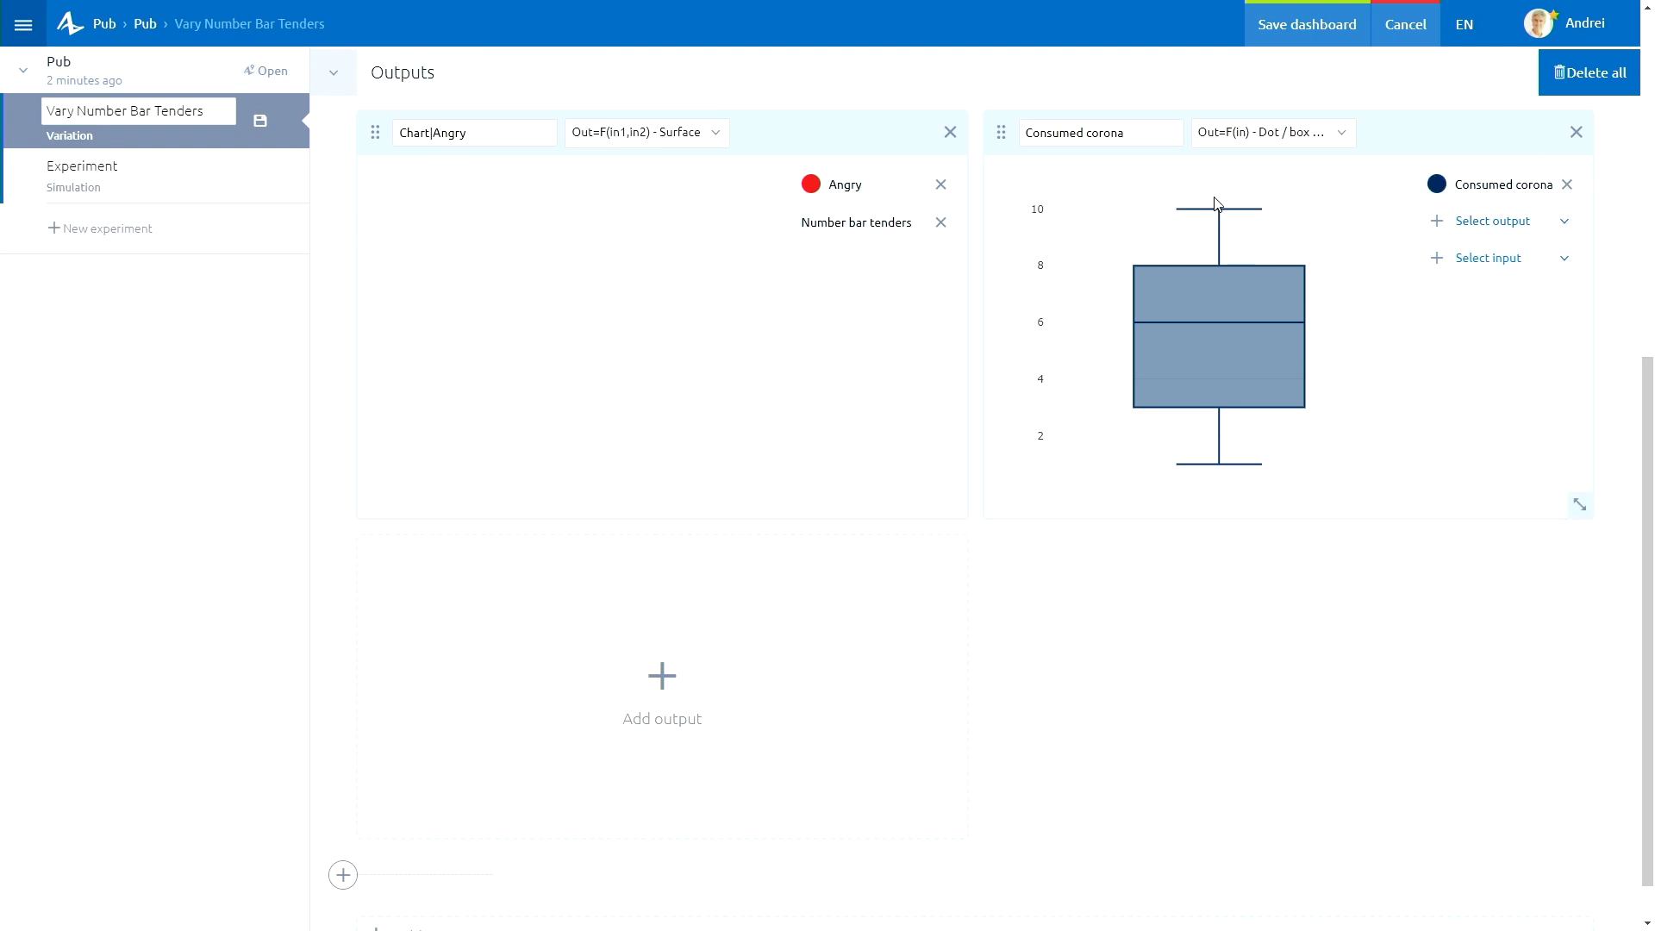
Make the Consumed corona output an Out=F(in1,in2) - Surface chart with Number bar tenders as input.
click(1271, 145)
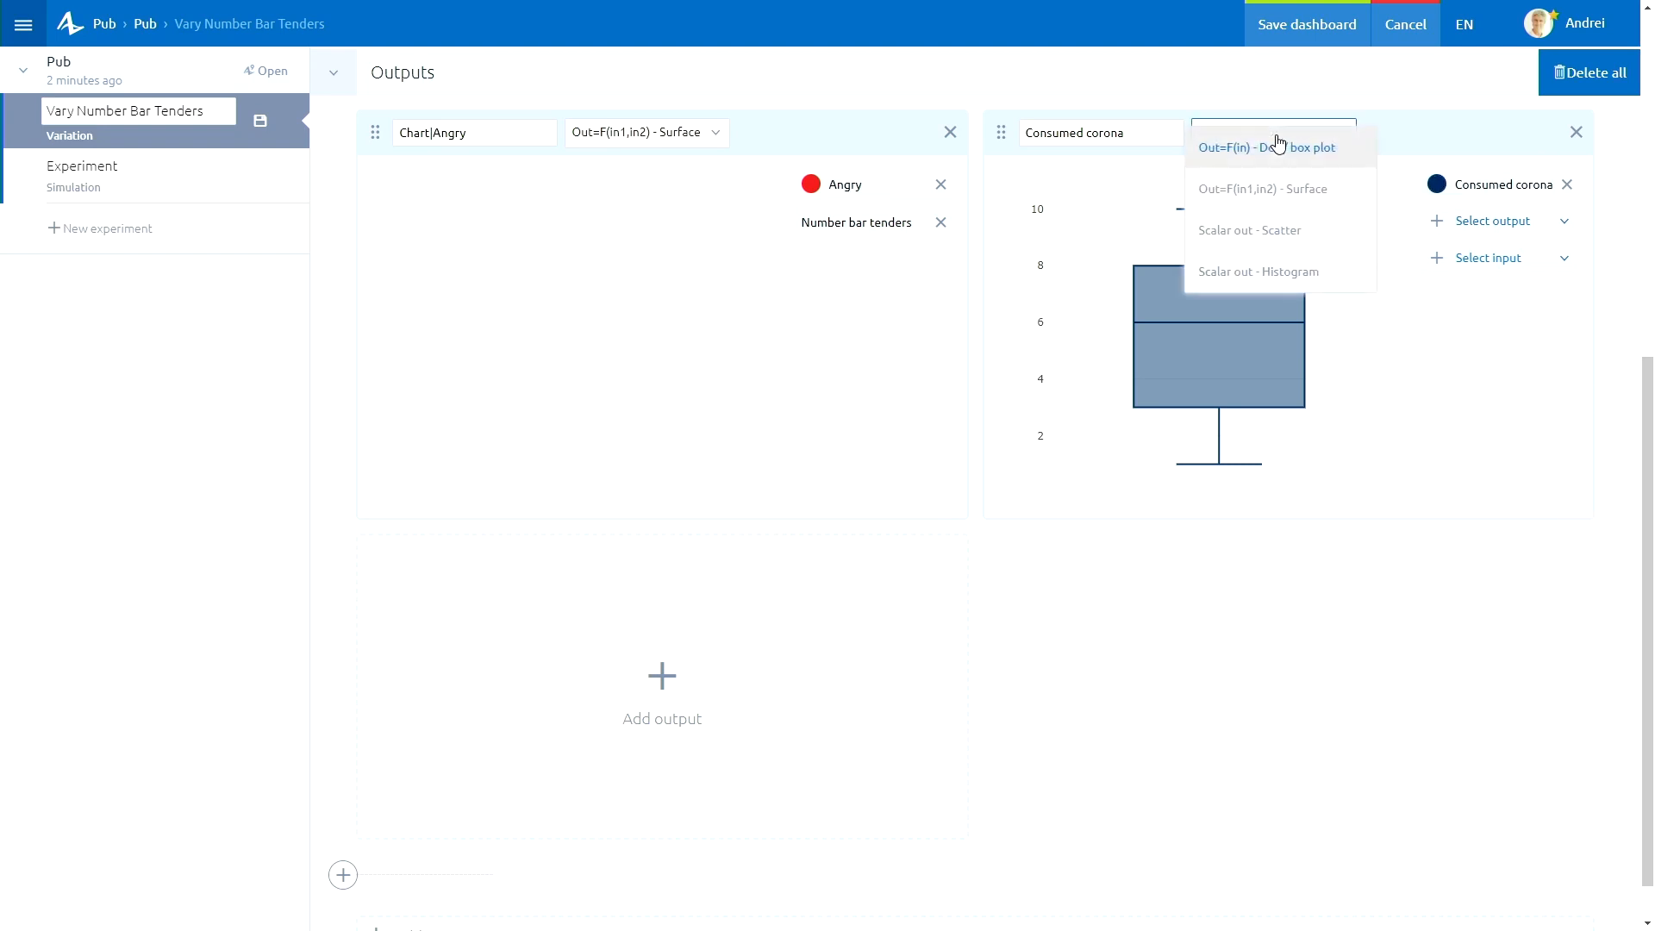
click(1312, 189)
click(1497, 228)
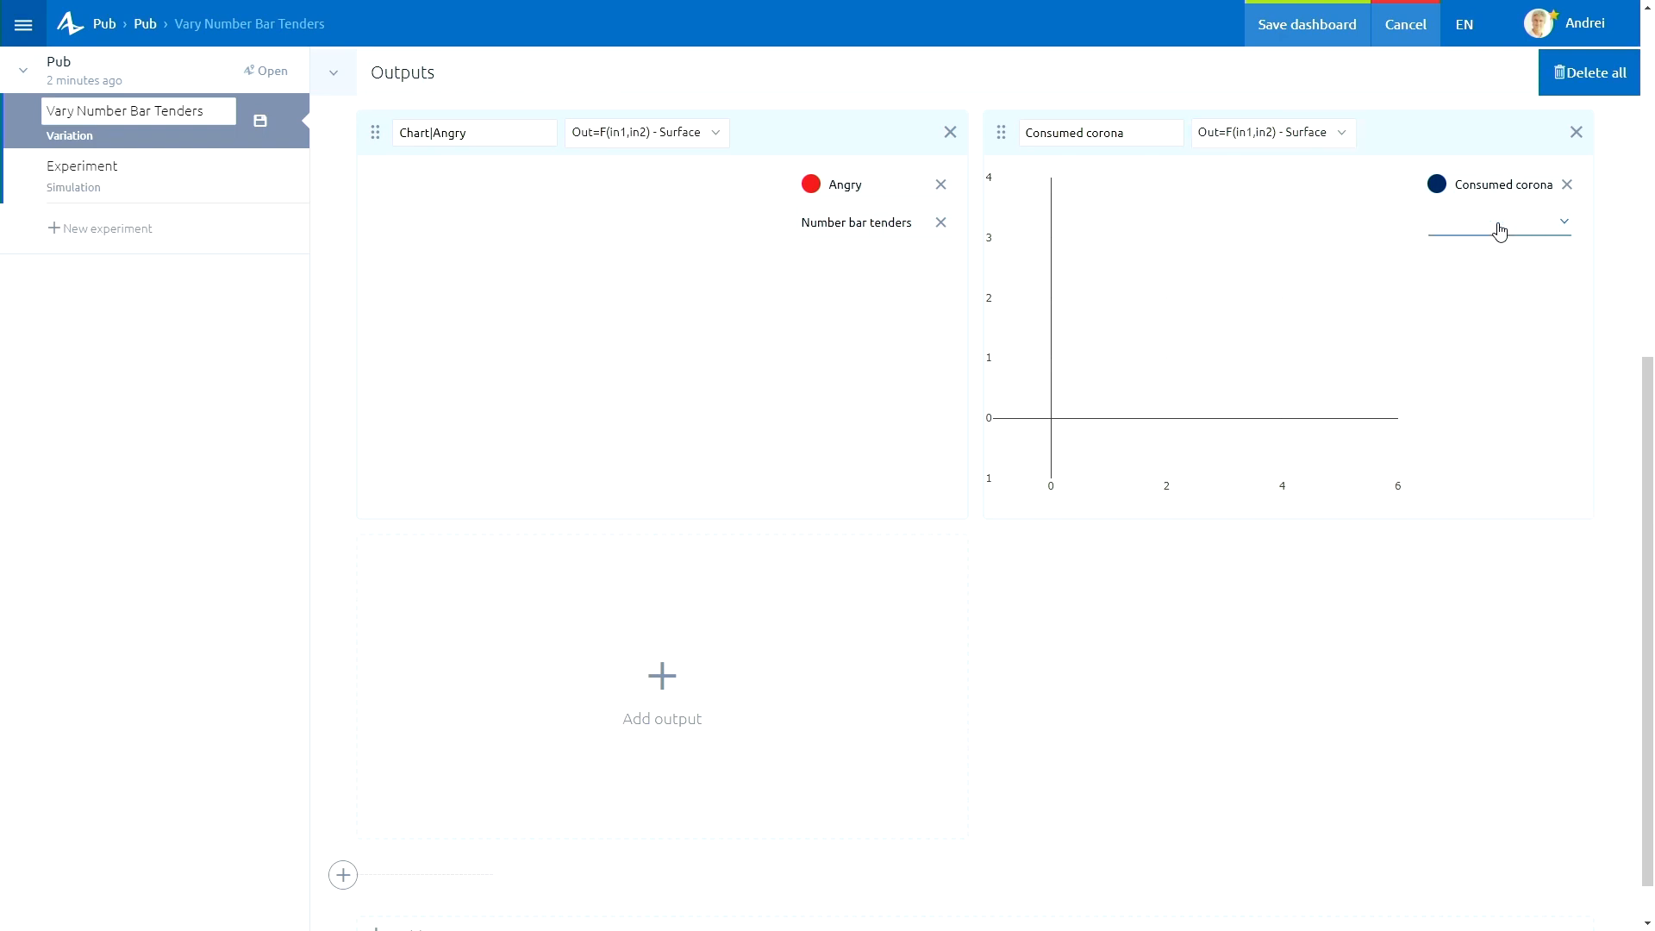
click(1522, 244)
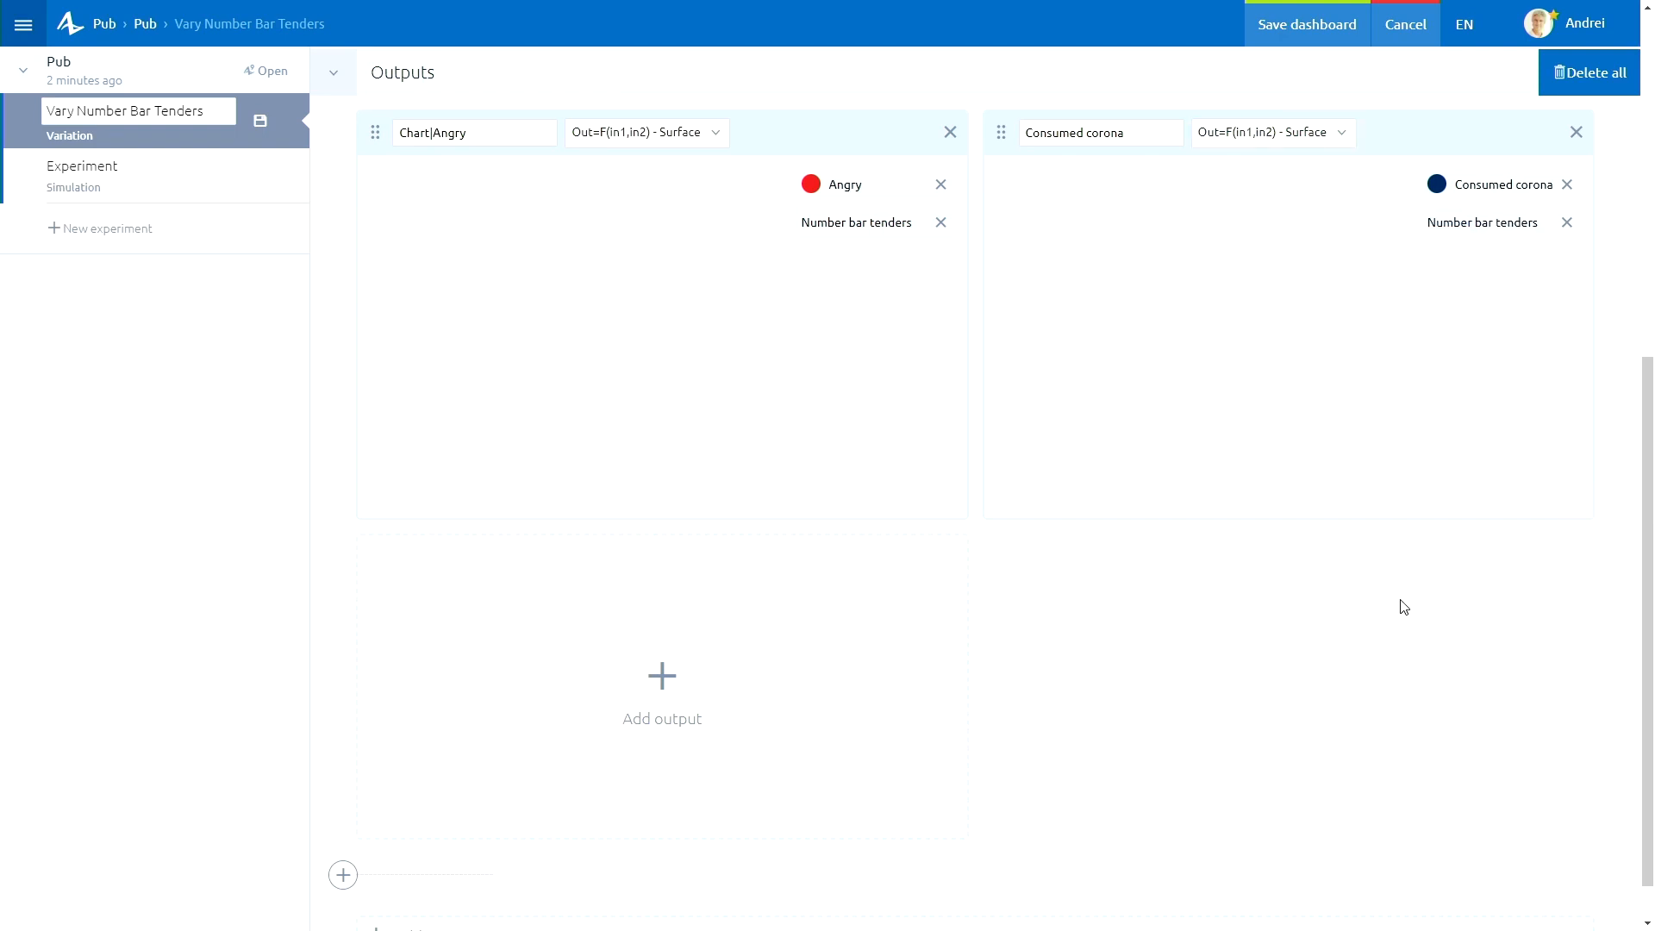
Review the dashboard's inputs and outputs and save the Vary Number Bar Tenders dashboard.
scroll(1239, 583, up, 6)
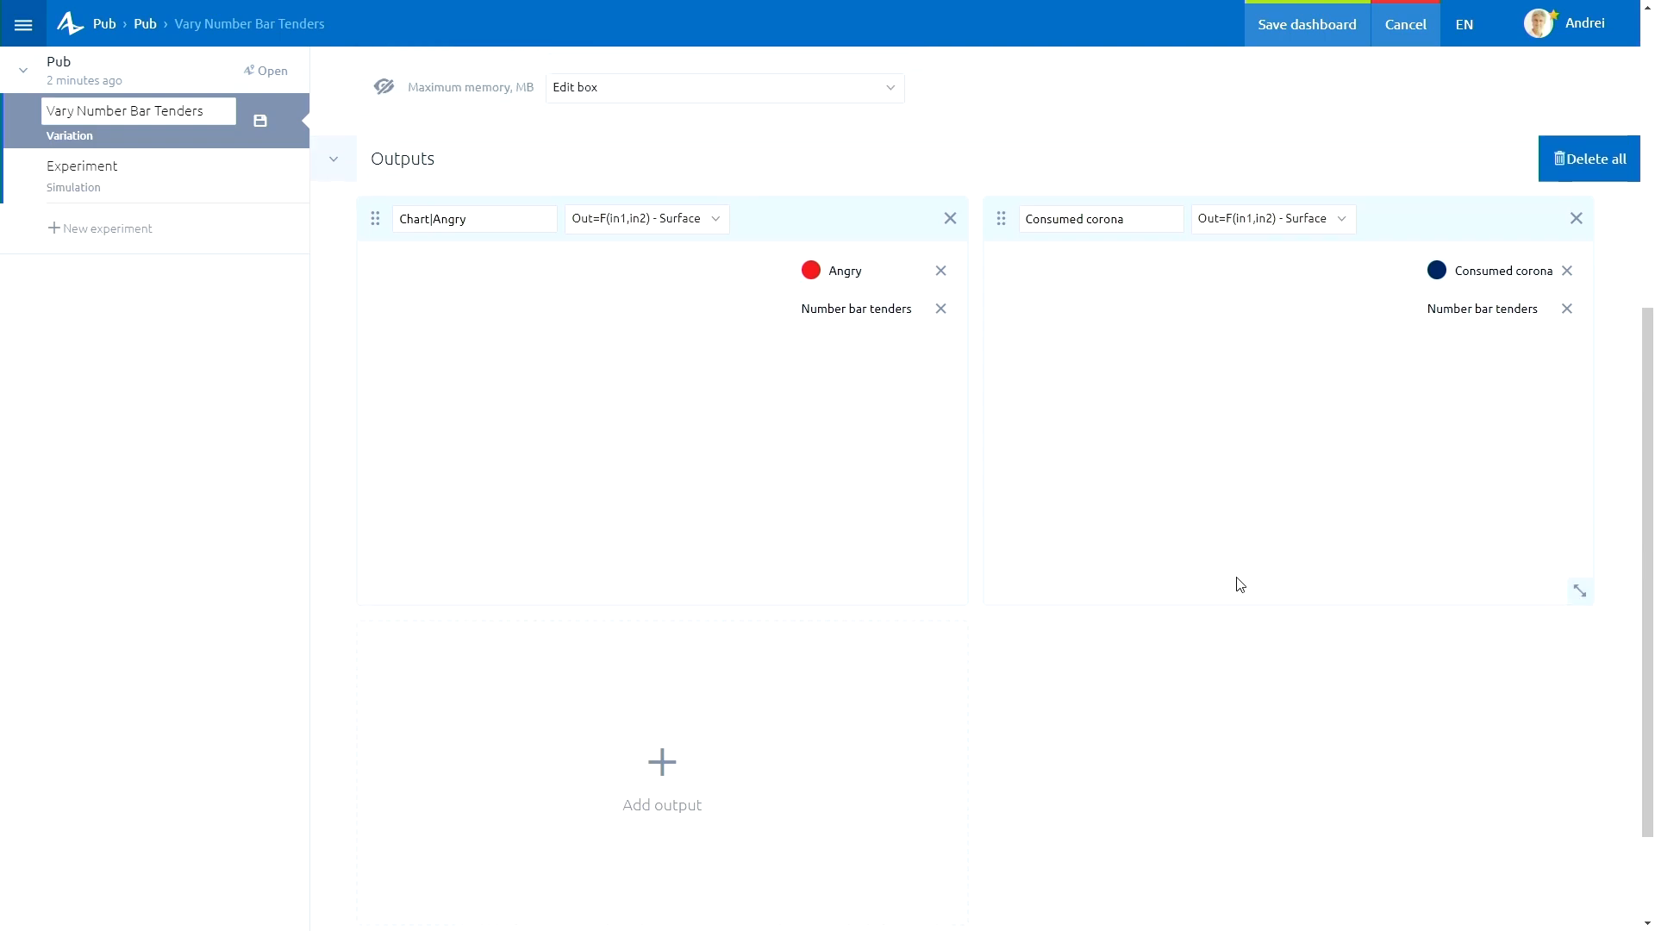
scroll(1241, 584, down, 2)
scroll(1242, 585, down, 2)
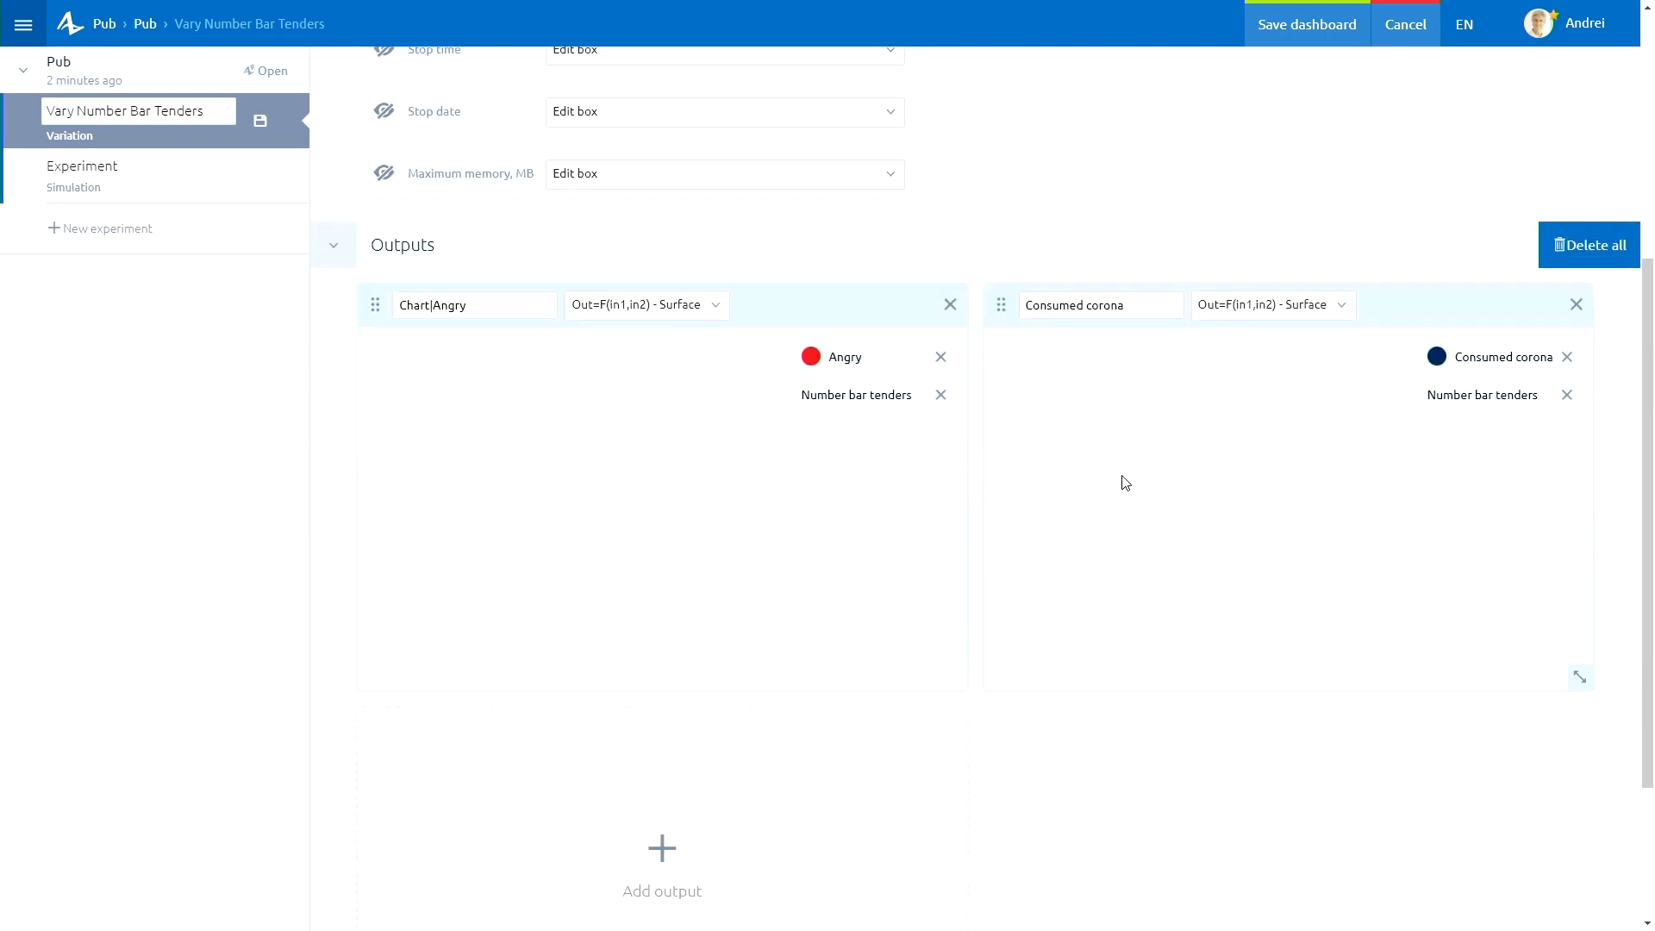
scroll(1156, 494, up, 5)
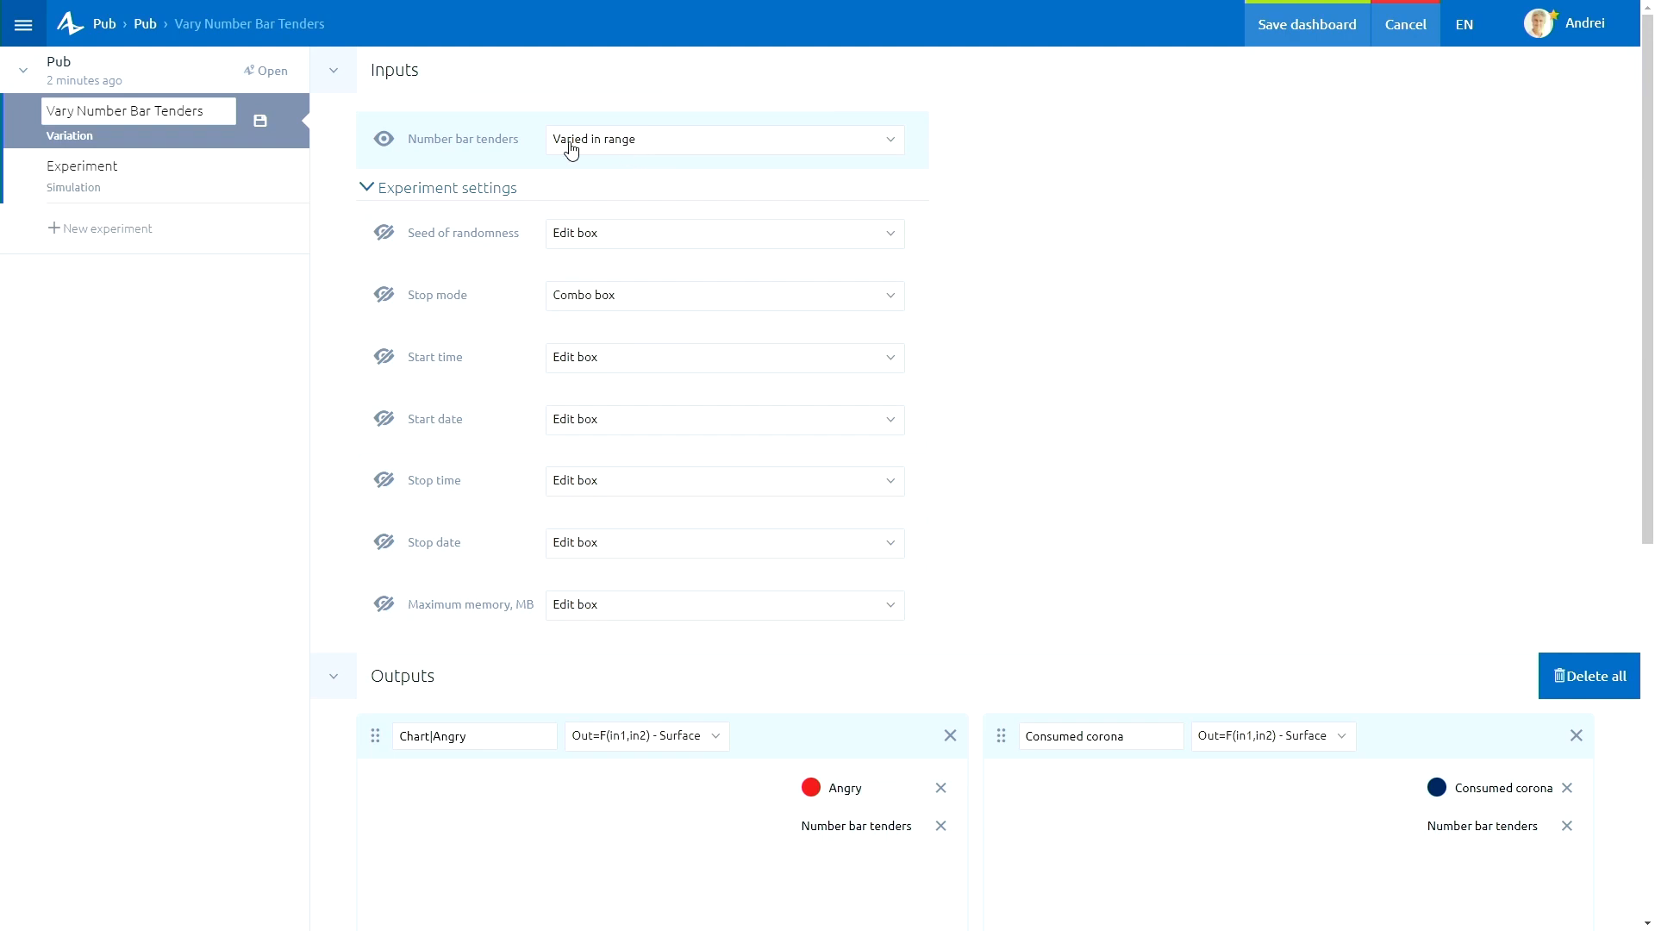
scroll(1324, 378, down, 2)
scroll(1324, 377, down, 4)
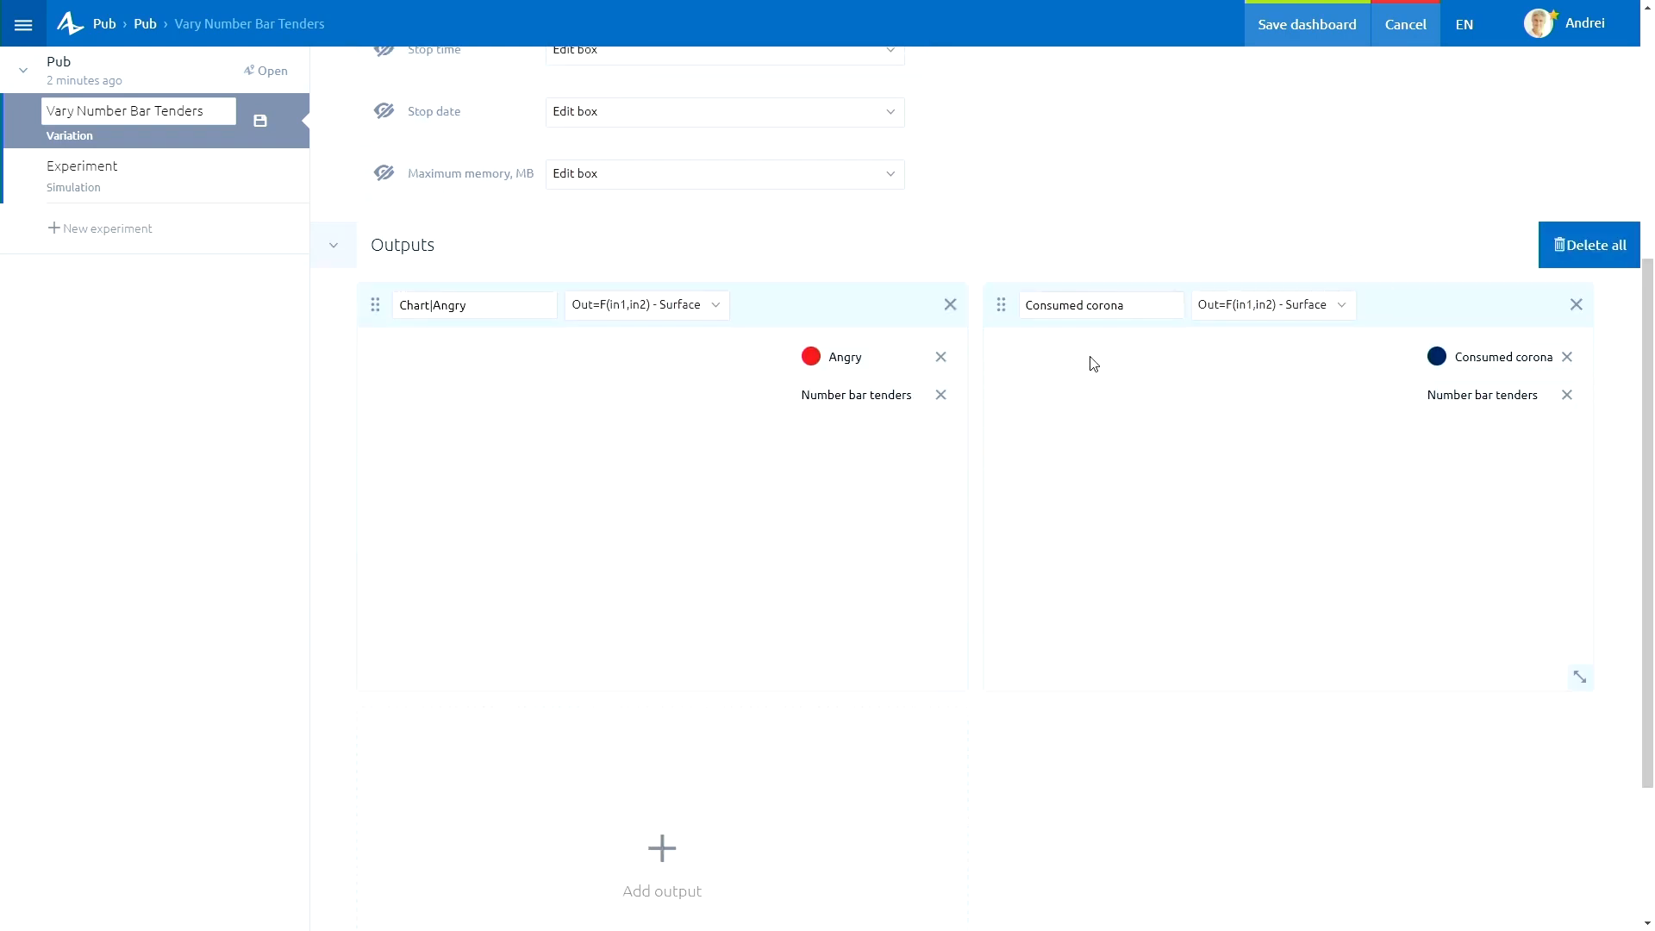
click(1310, 34)
click(1285, 45)
click(262, 125)
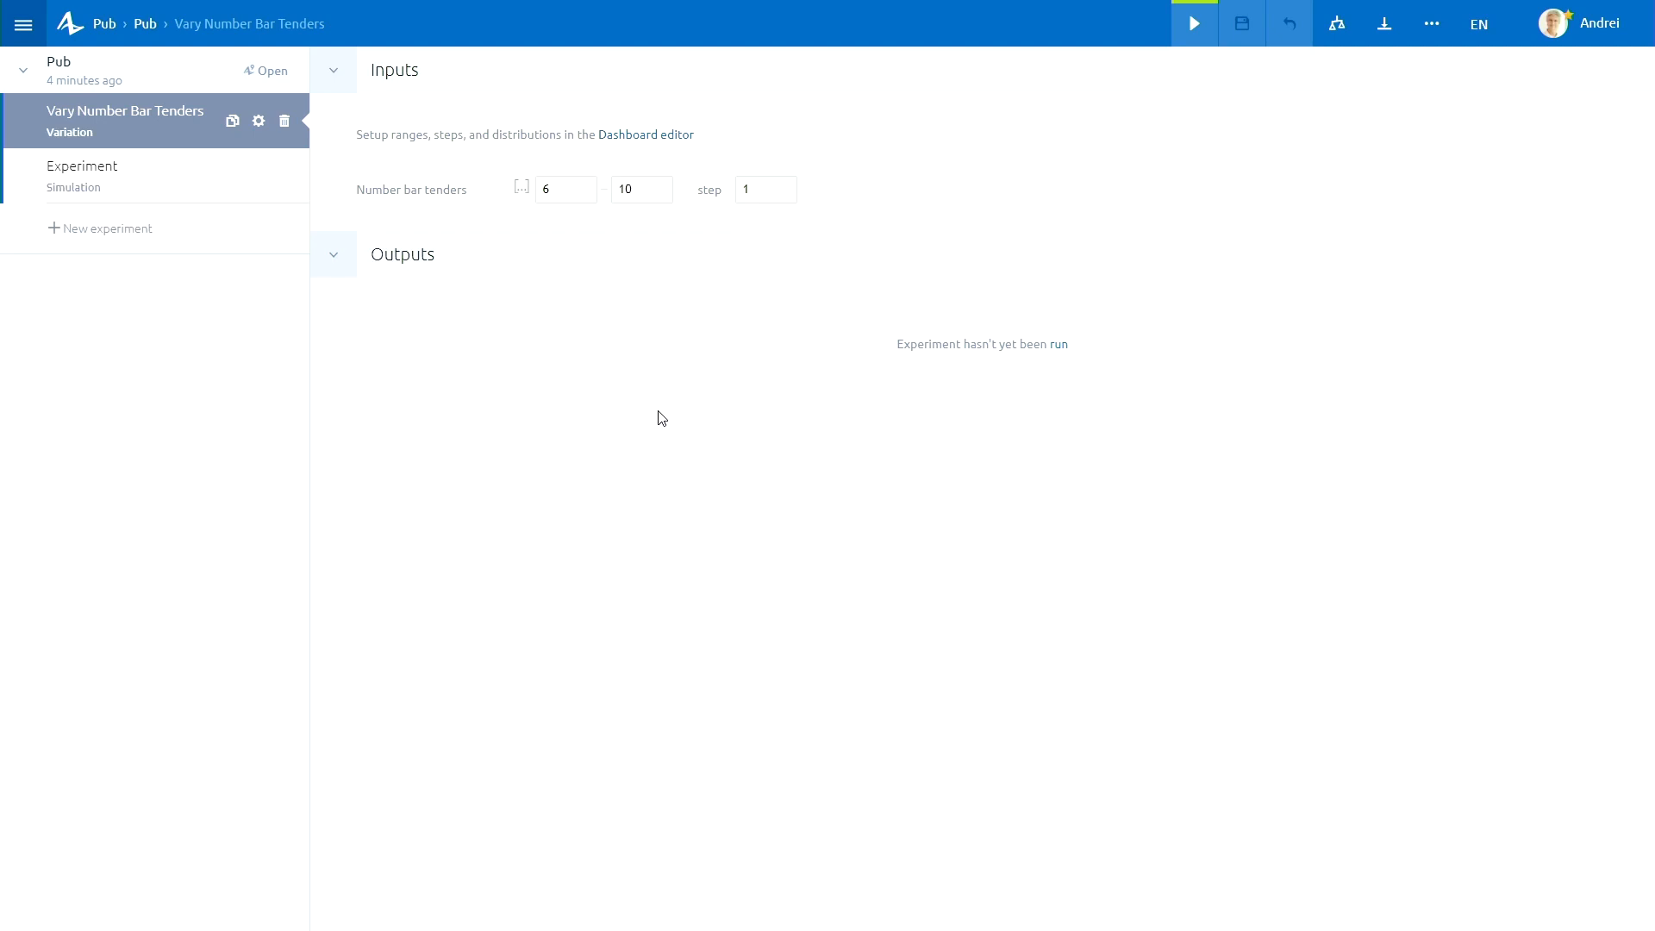
Set the Number bar tenders range to 8–12 and run the variation experiment.
click(570, 190)
double_click(562, 189)
key(Return)
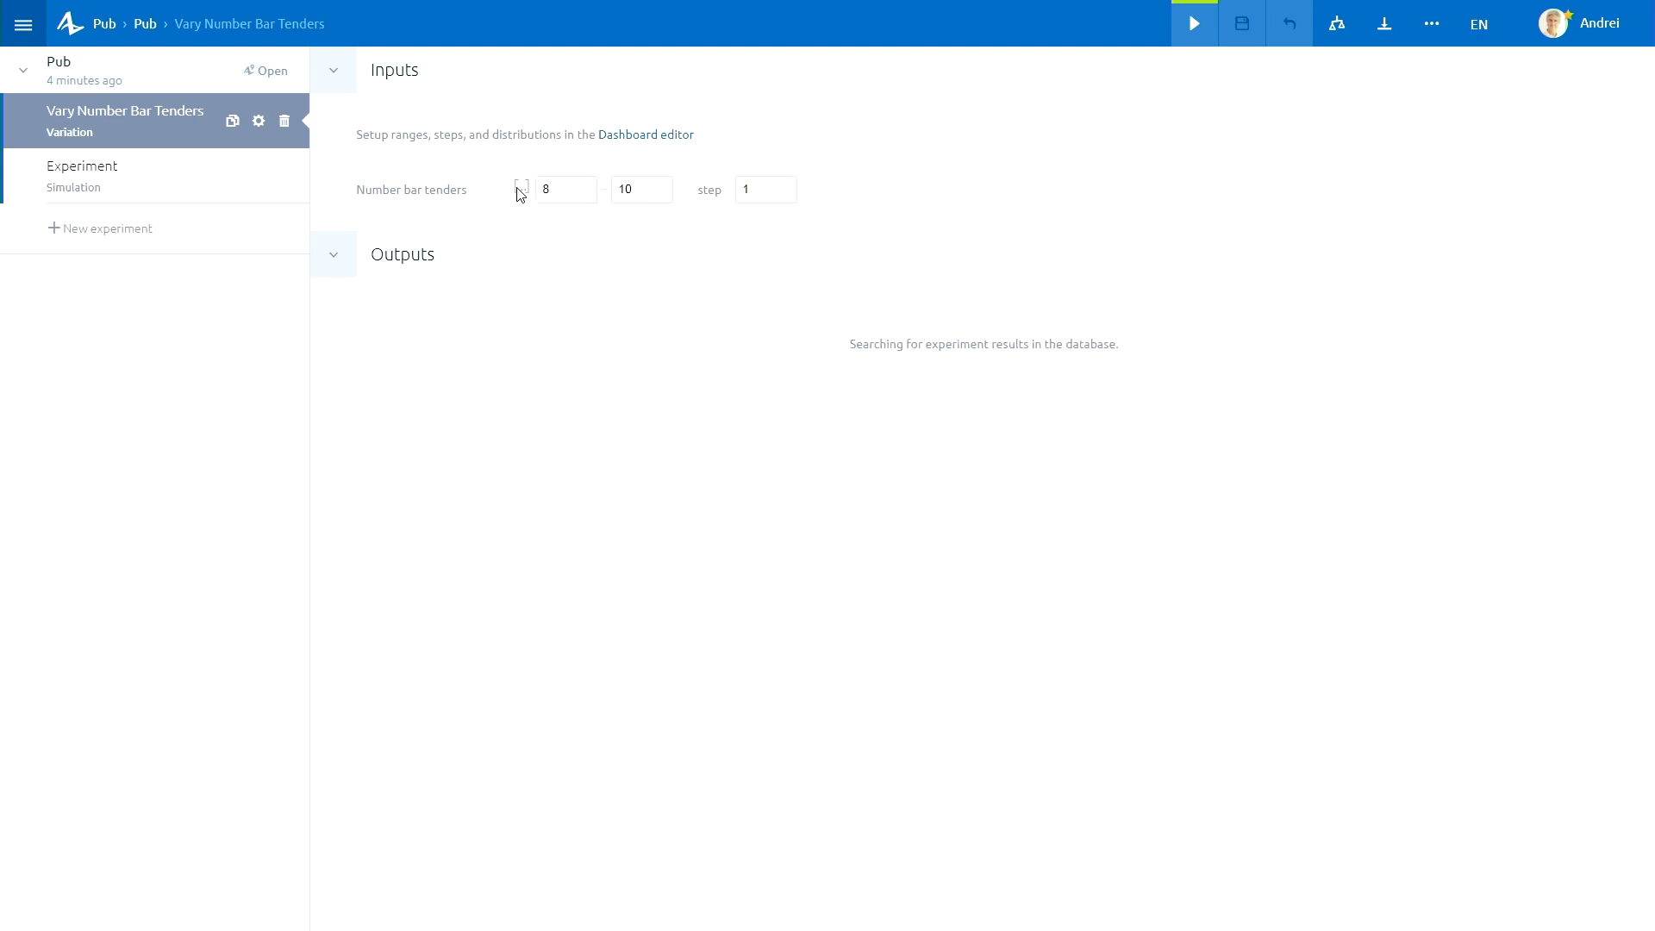
click(643, 191)
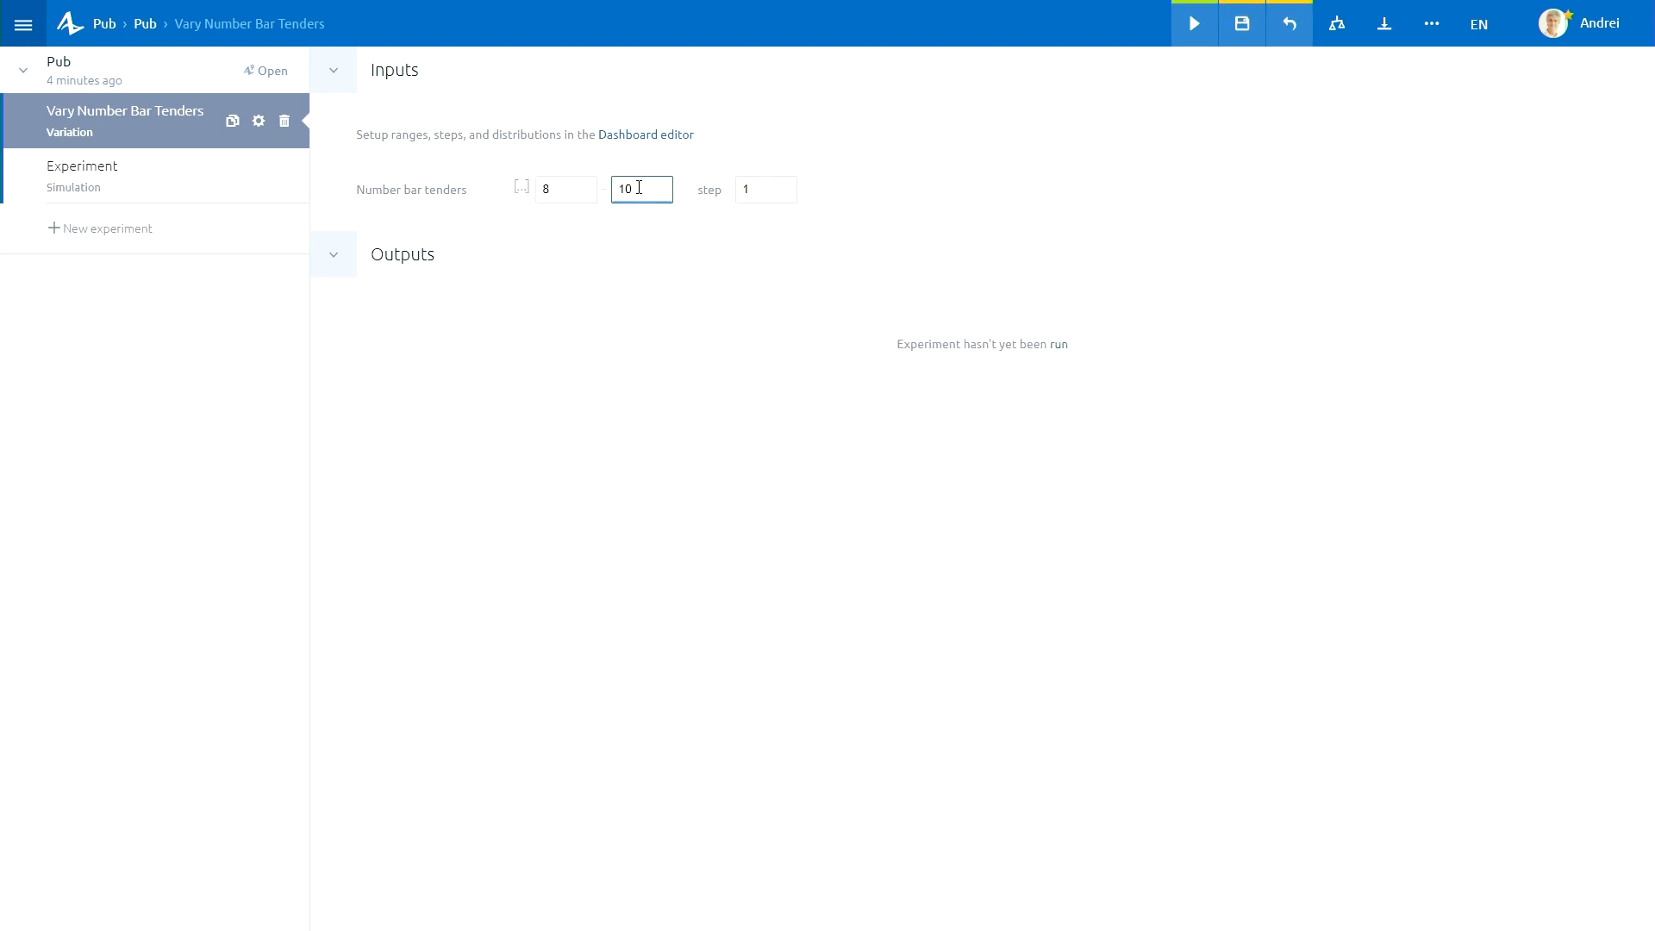
key(BackSpace)
text(2)
key(Return)
click(1196, 34)
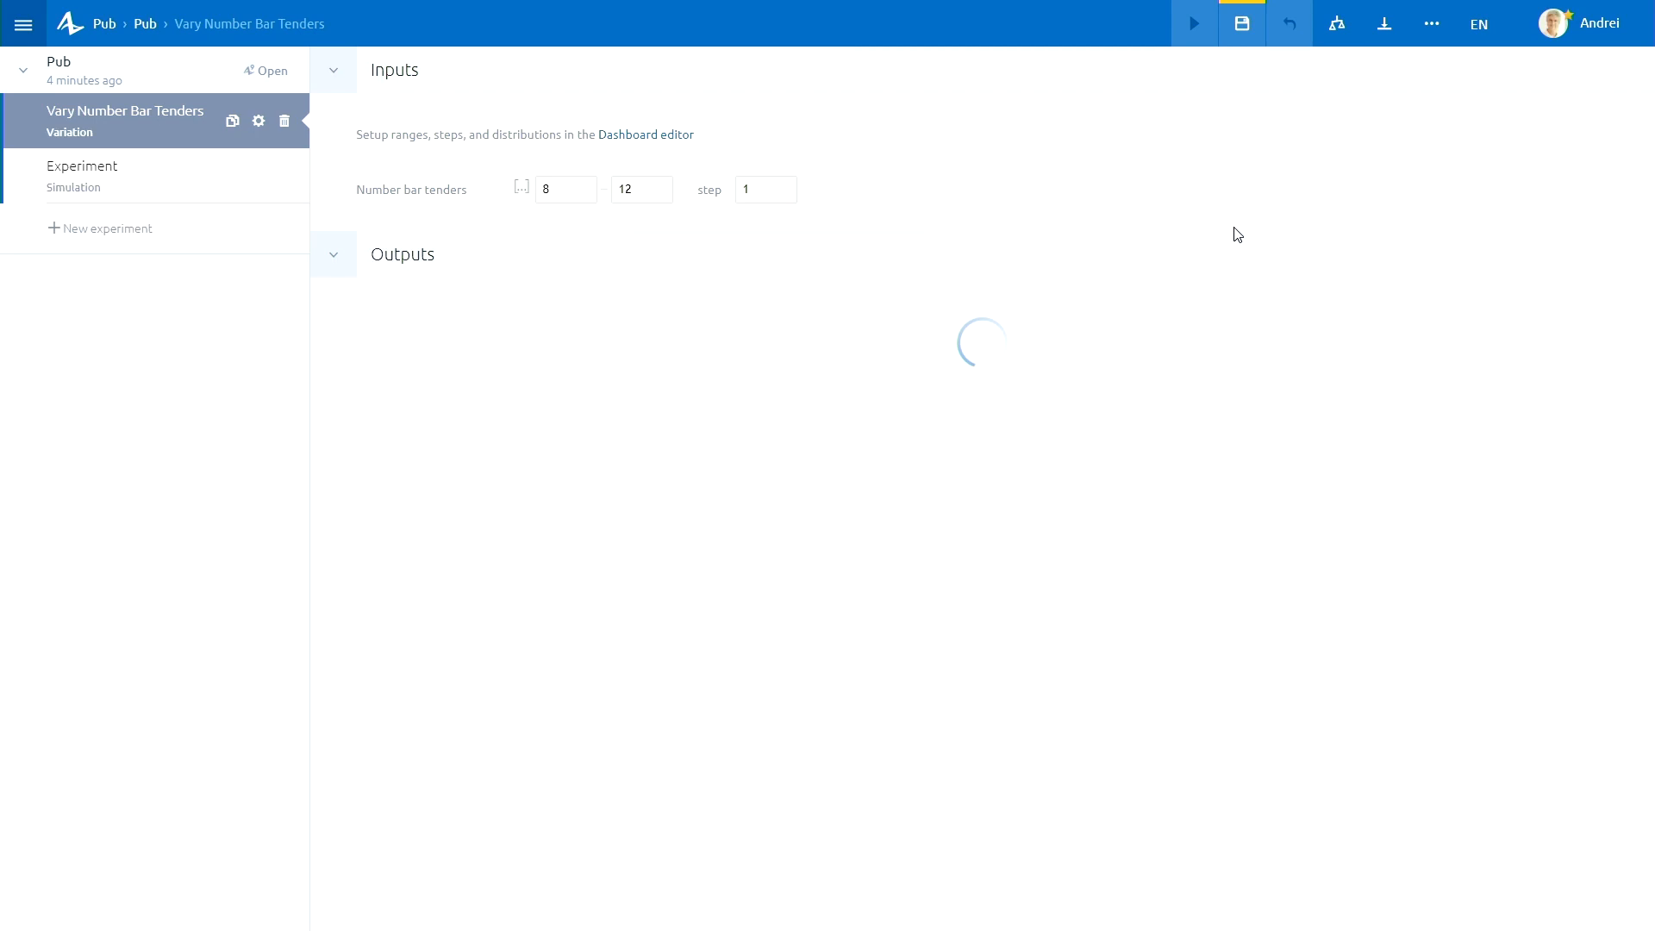